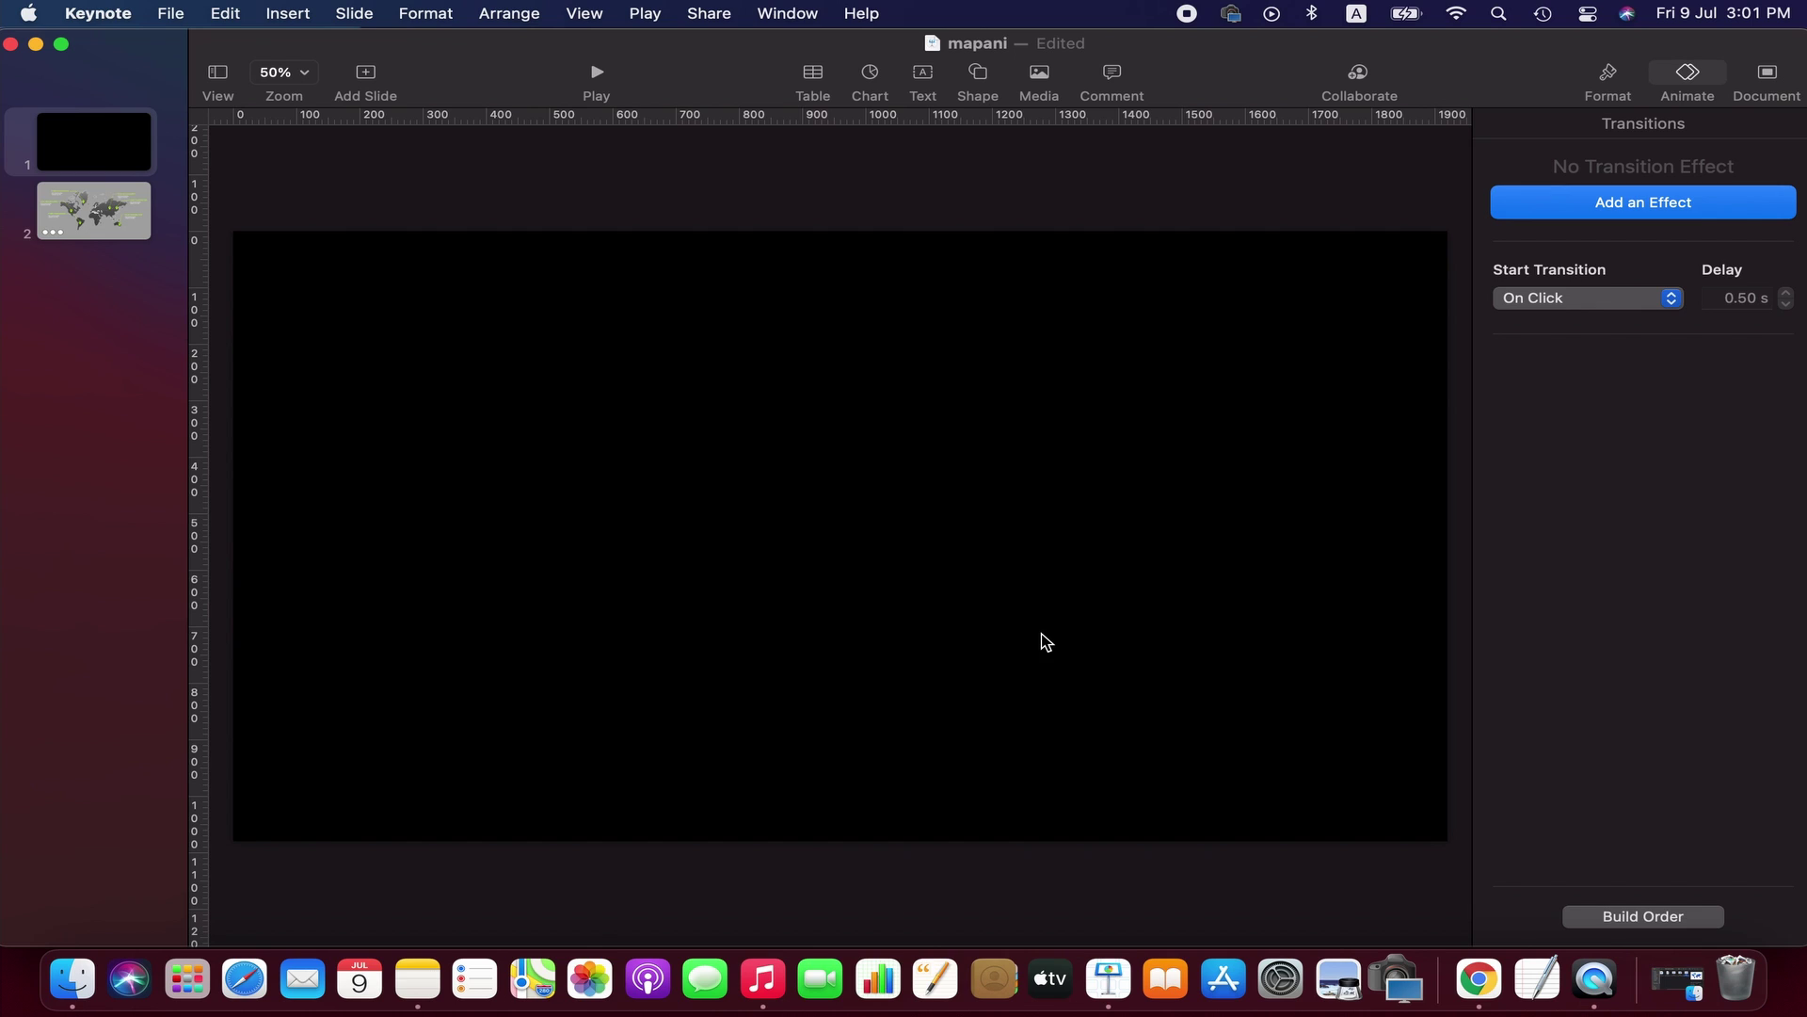
- Open slide 2 to view the sample world map with six green heading pins
click(102, 224)
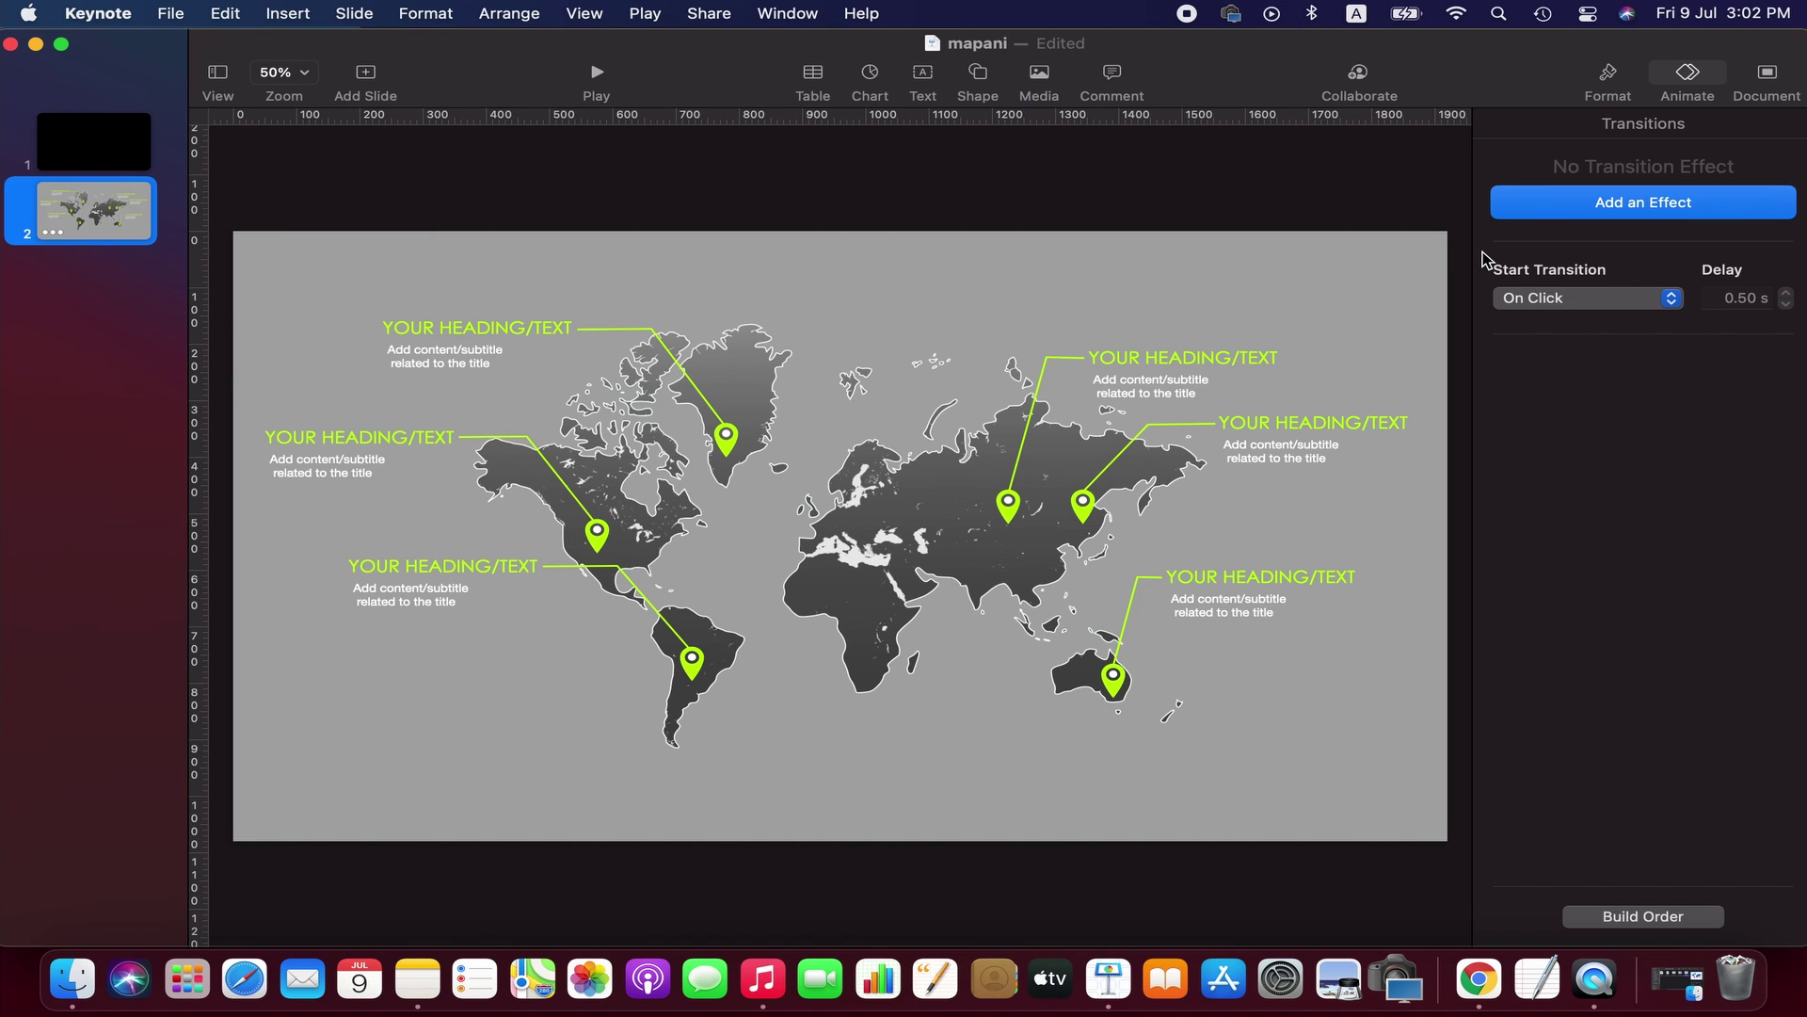
- Return to the blank black first slide, then scroll the channel's Videos tab down and back up
click(105, 149)
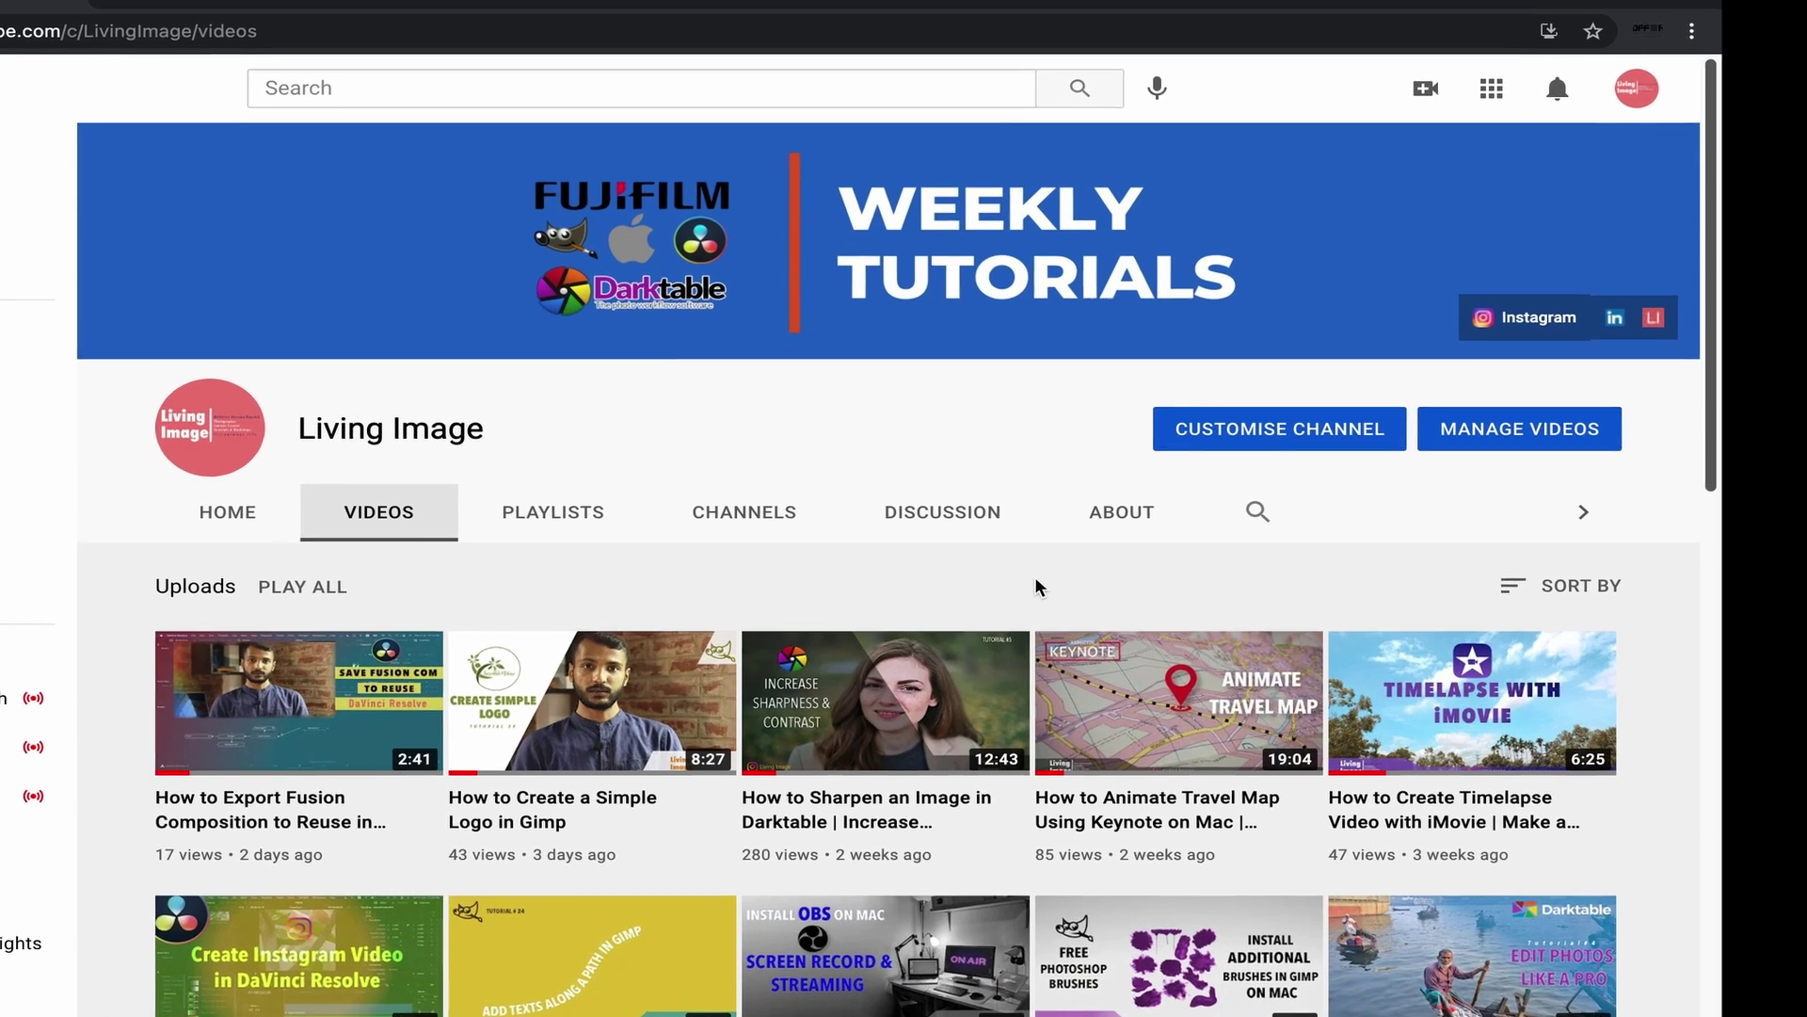
scroll(1070, 584, down, 10)
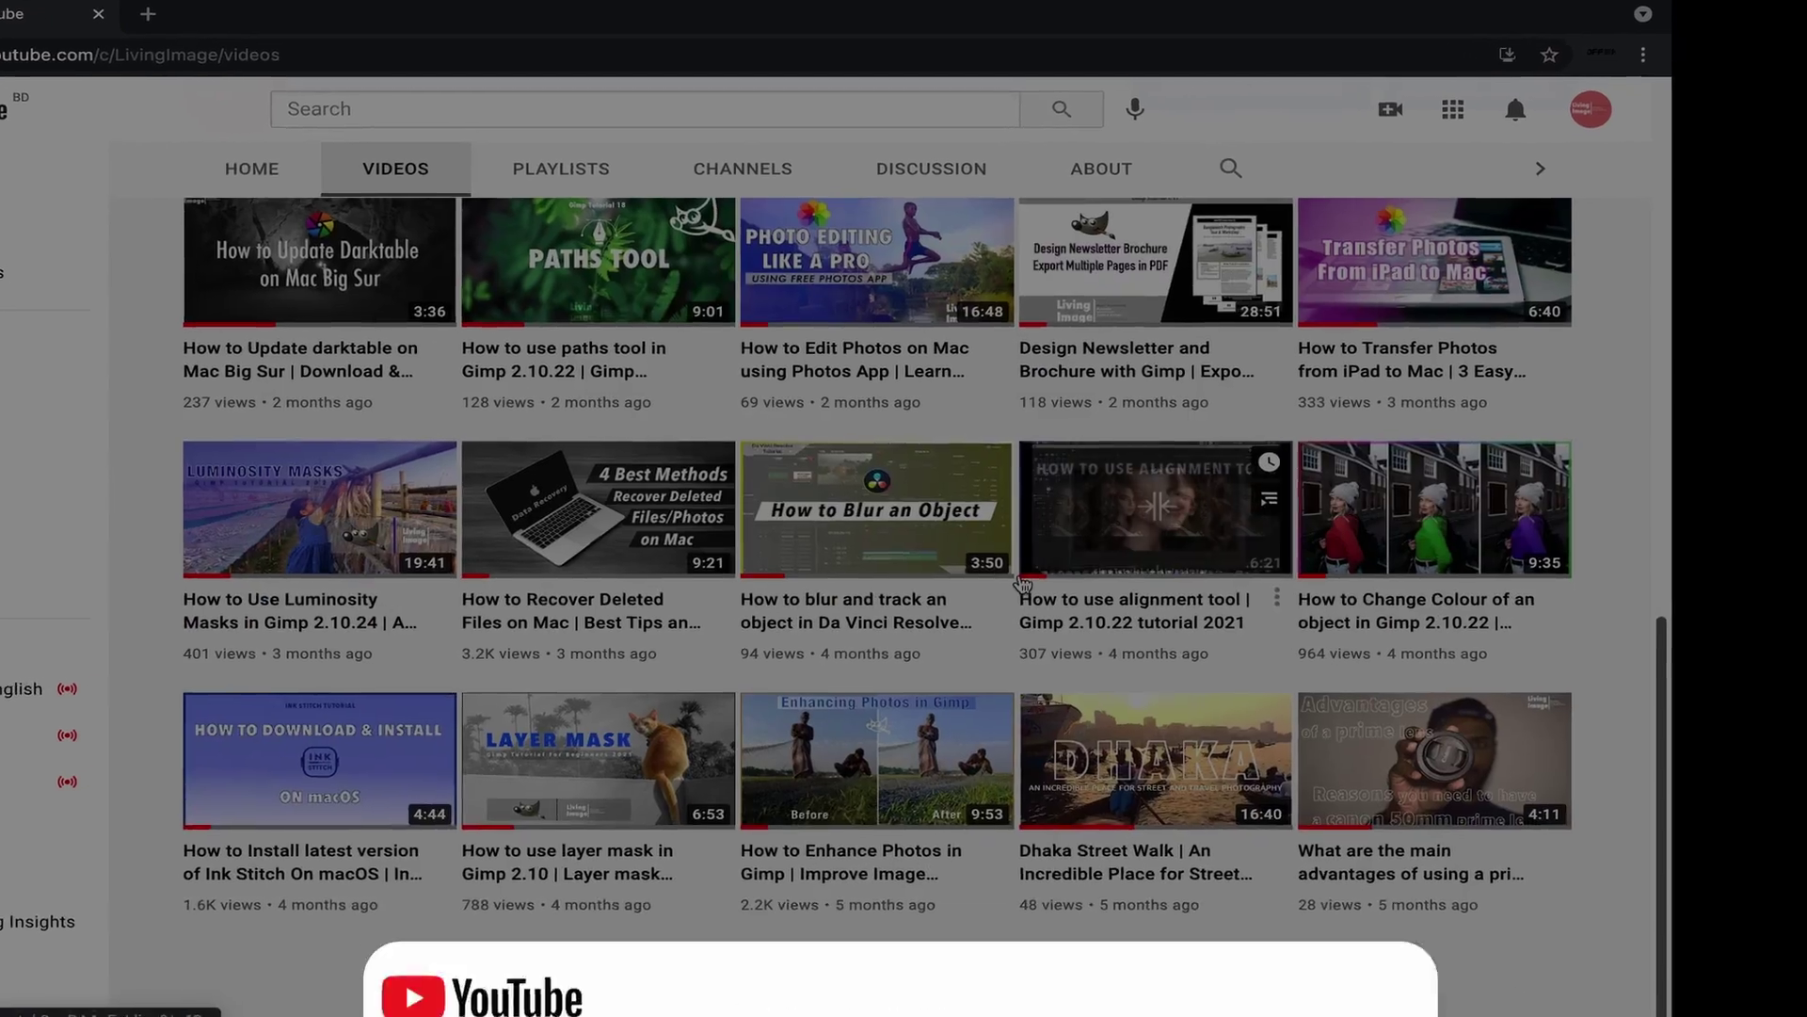
scroll(1023, 583, down, 10)
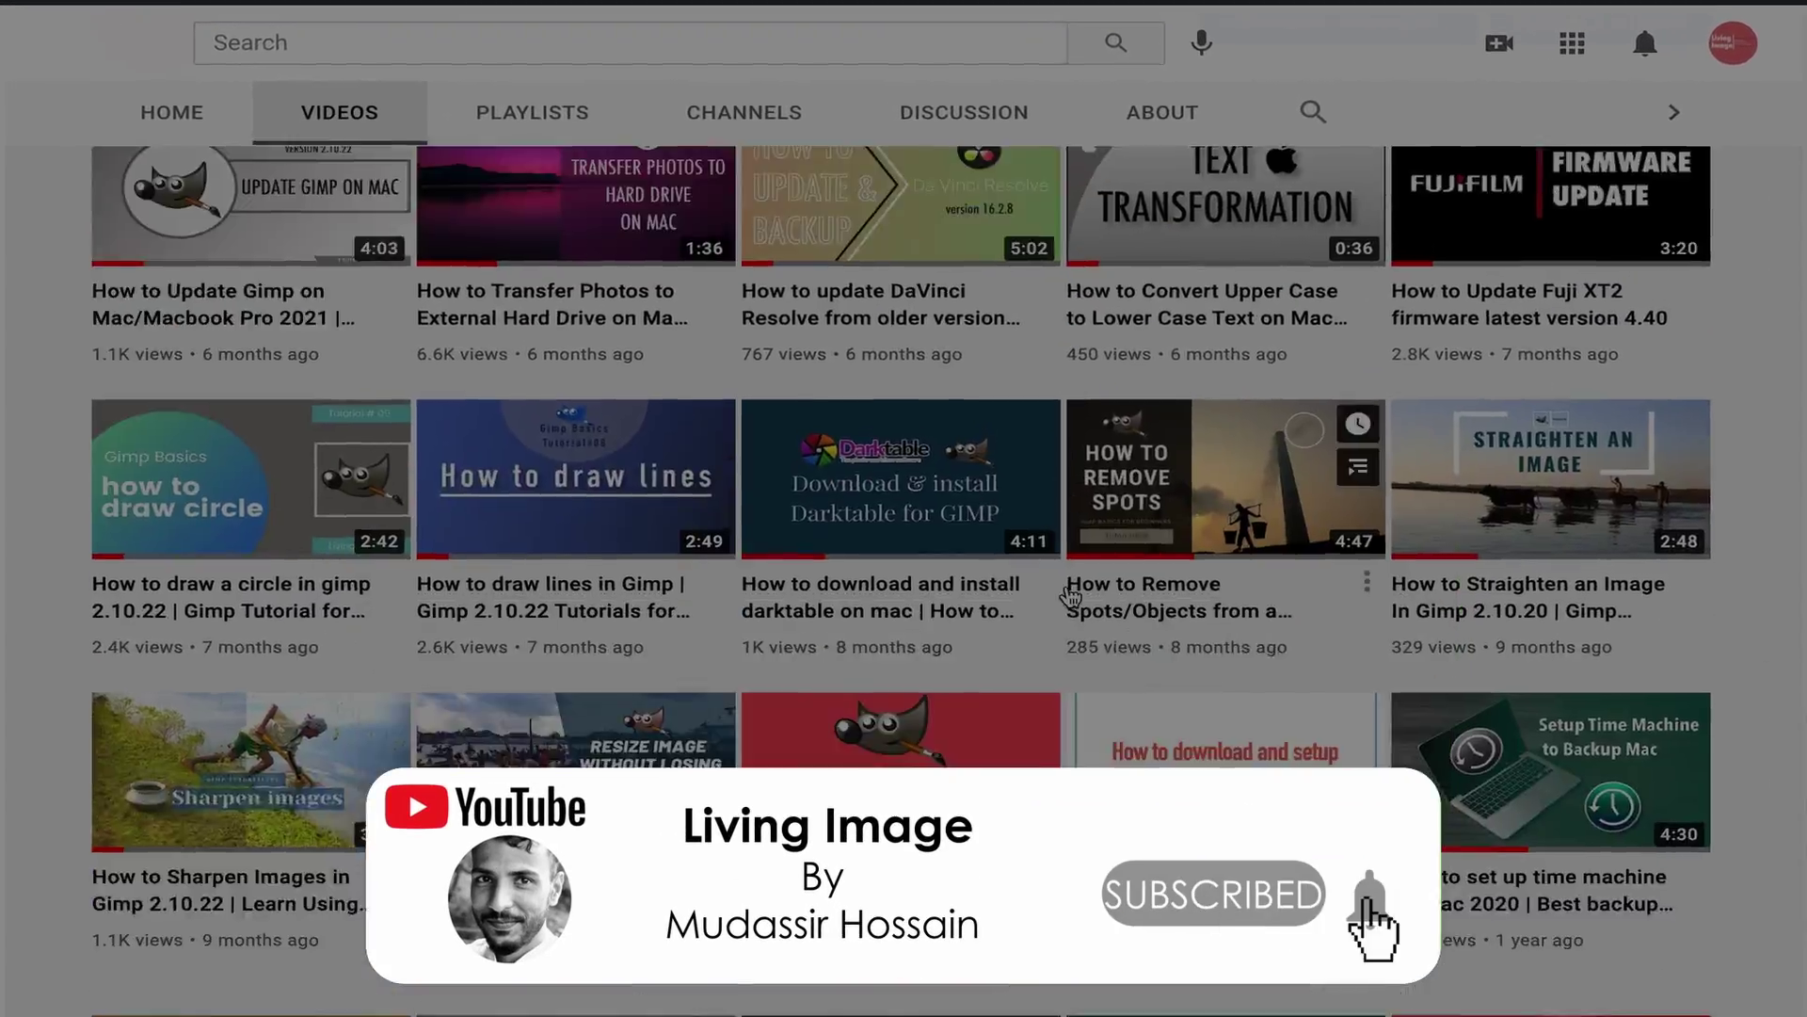
scroll(1070, 596, up, 15)
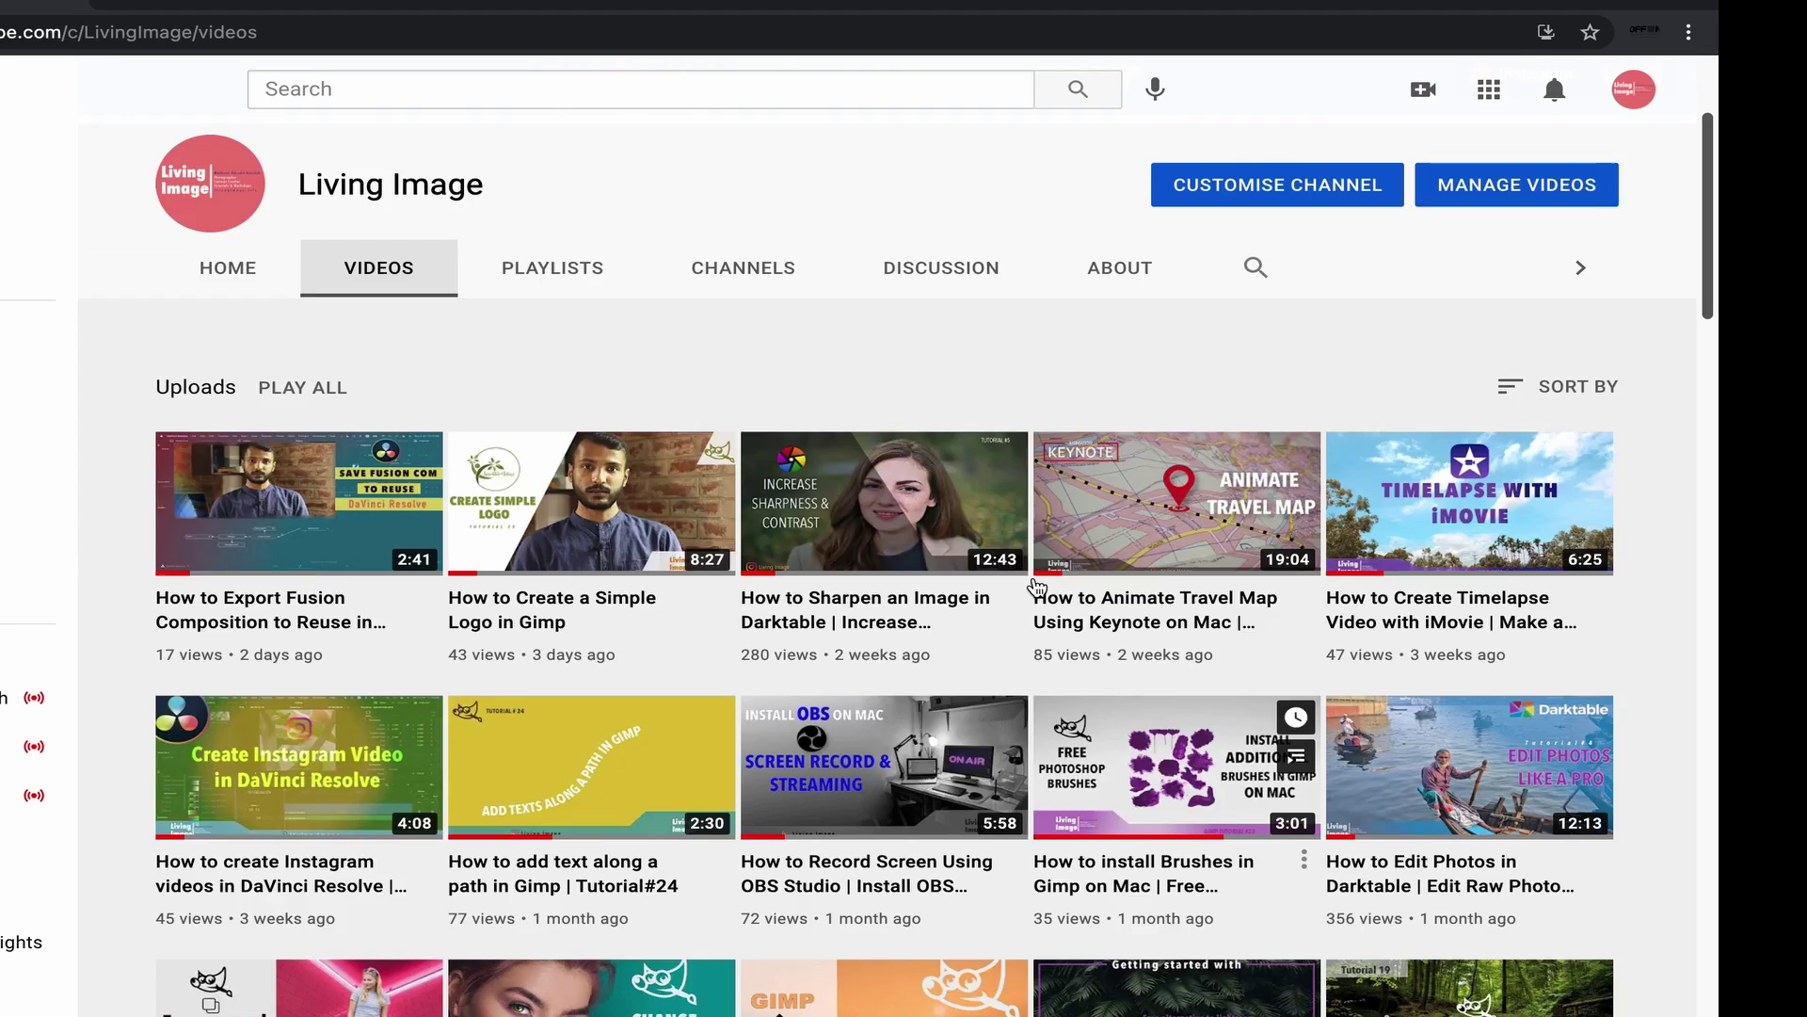
scroll(1037, 588, up, 3)
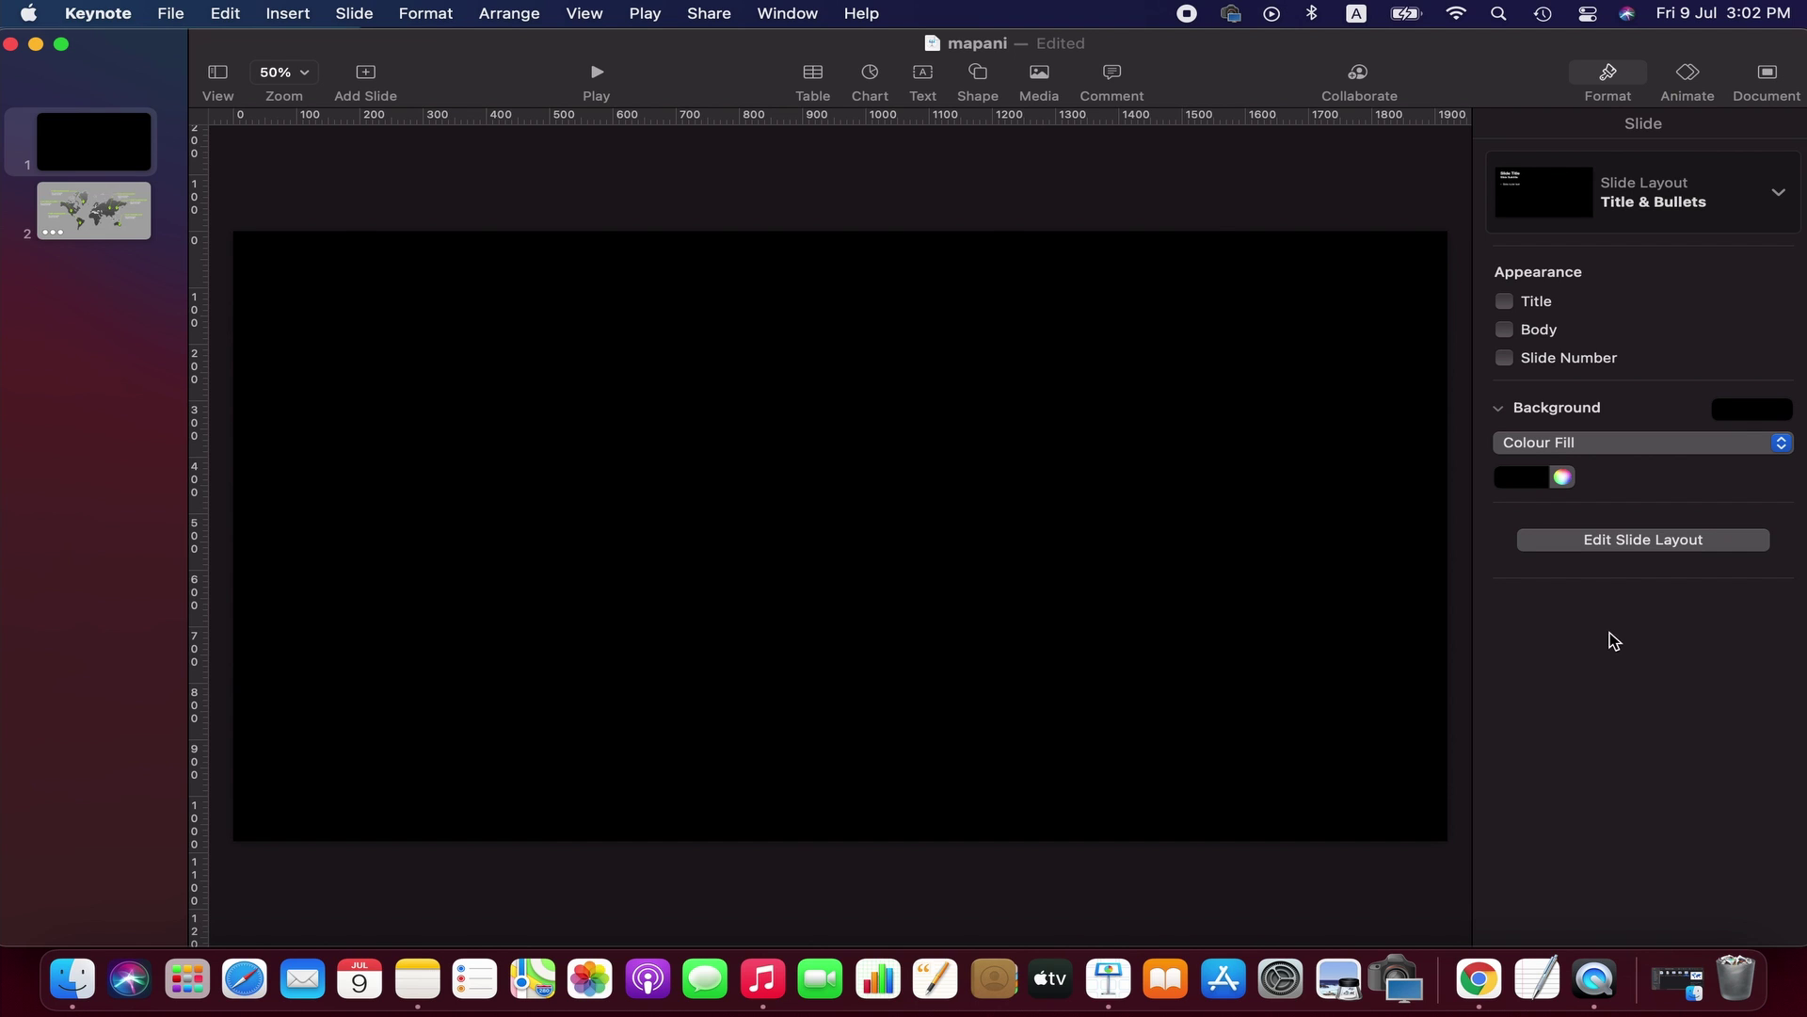
- Make the background grey, then try gradient and radial or 270° linear advanced gradient fills
click(1520, 478)
click(1557, 616)
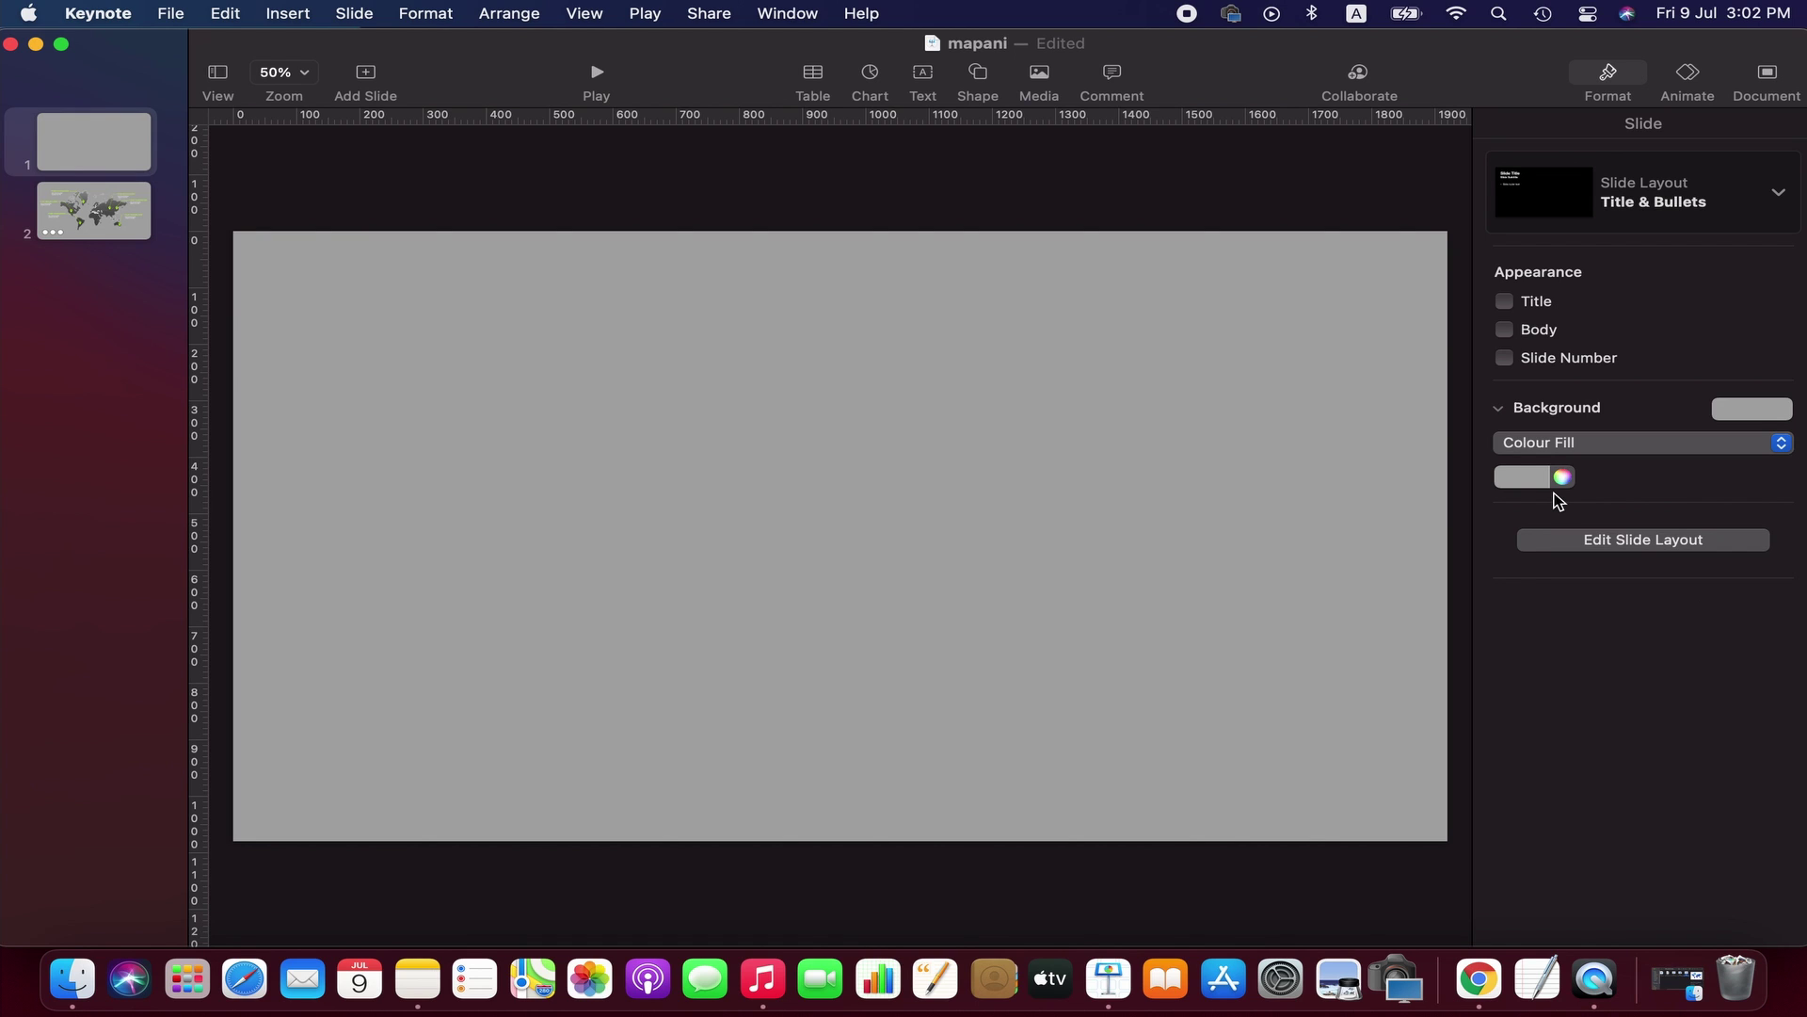
click(1680, 442)
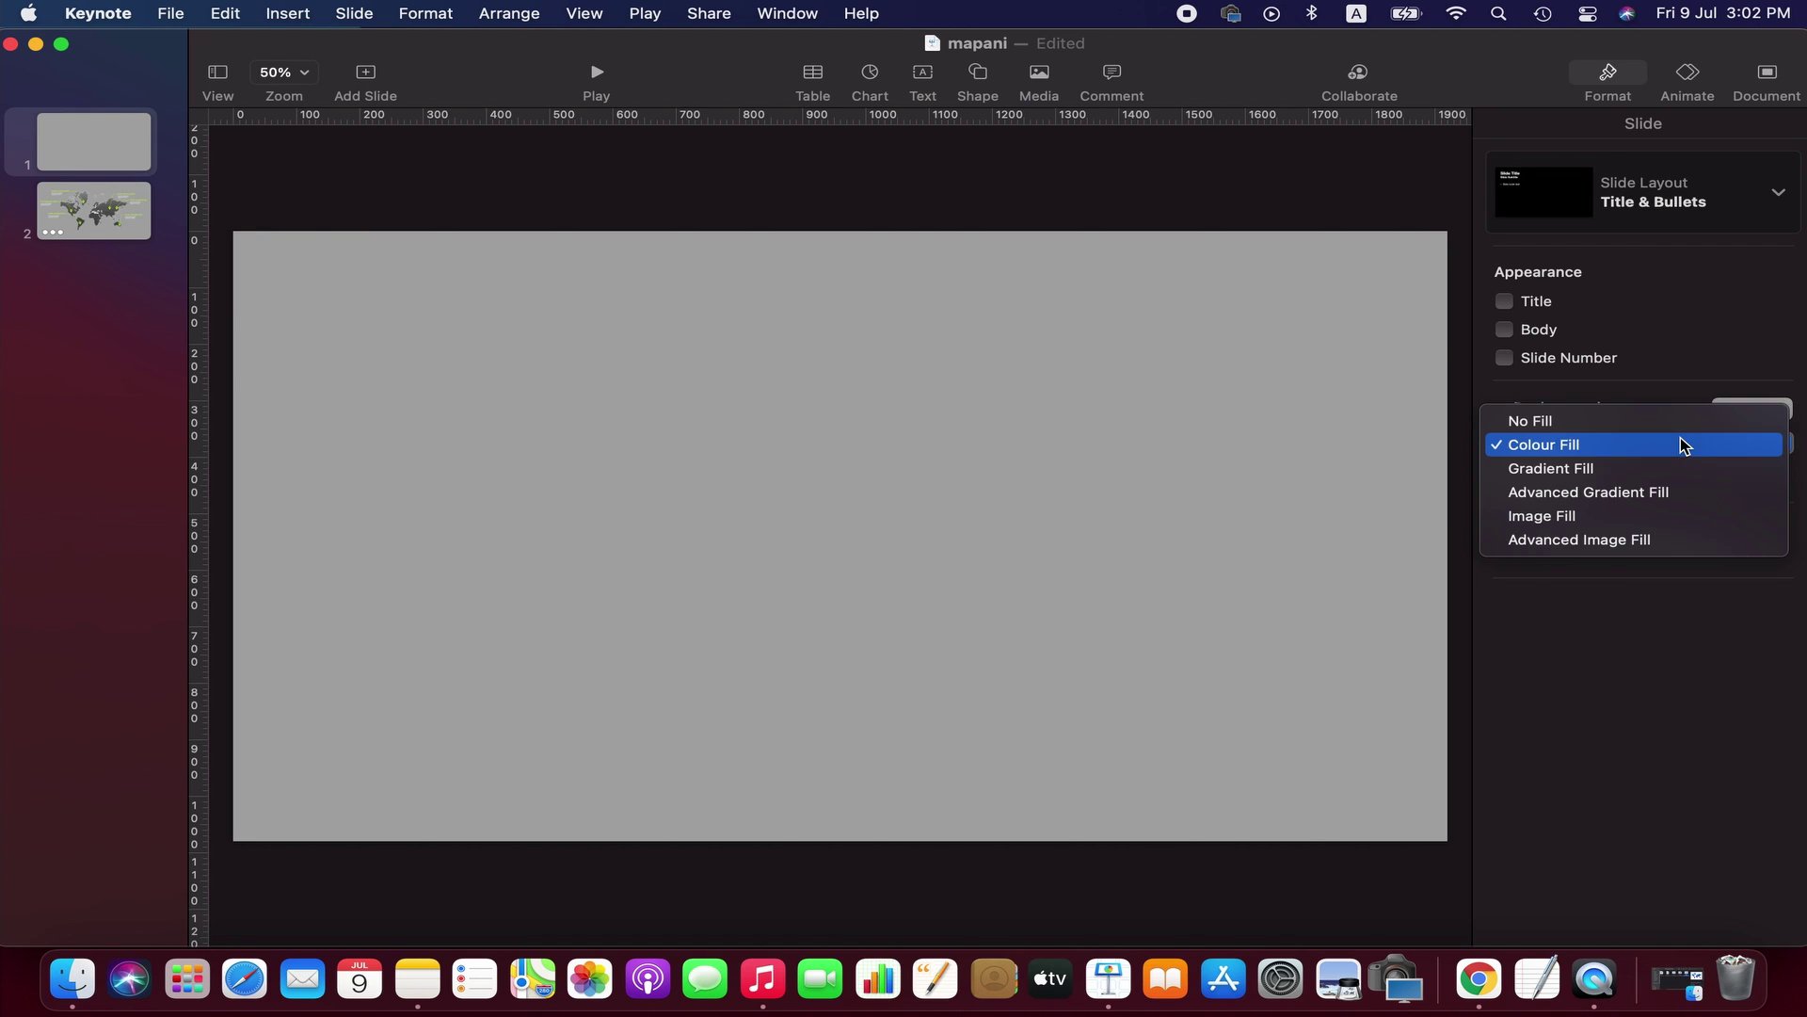
click(1605, 469)
click(1652, 452)
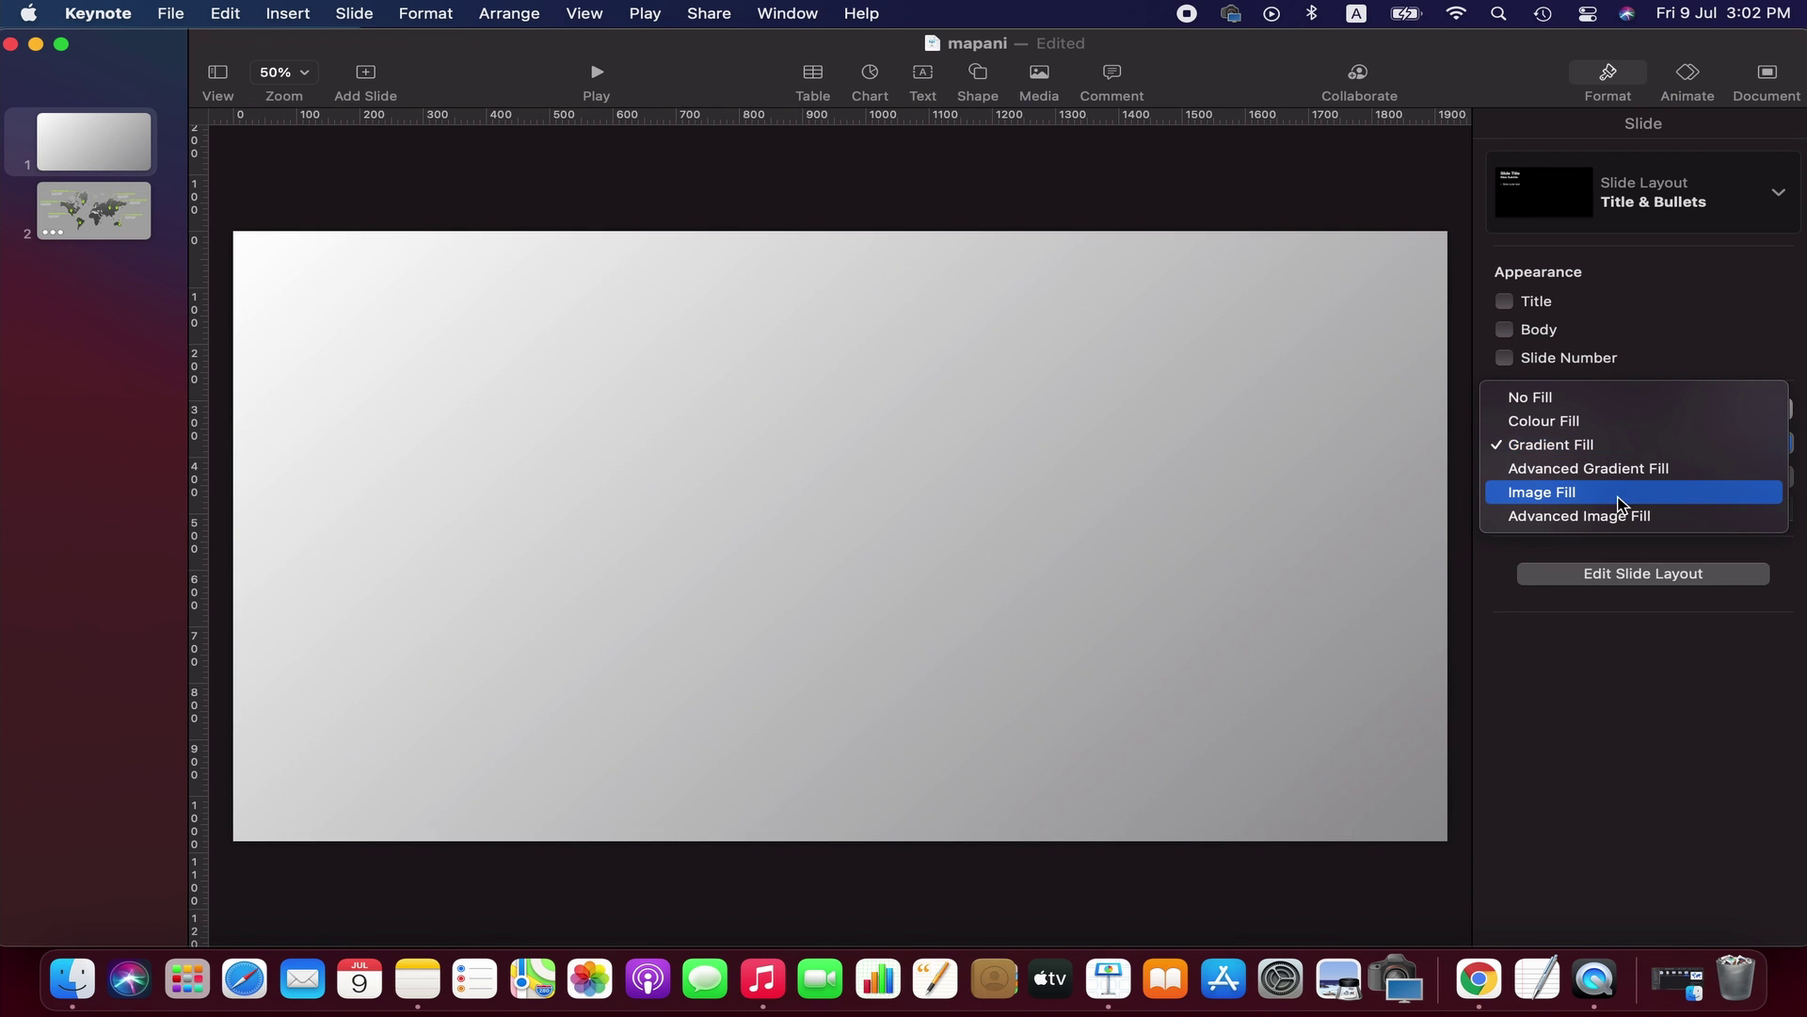
click(1628, 469)
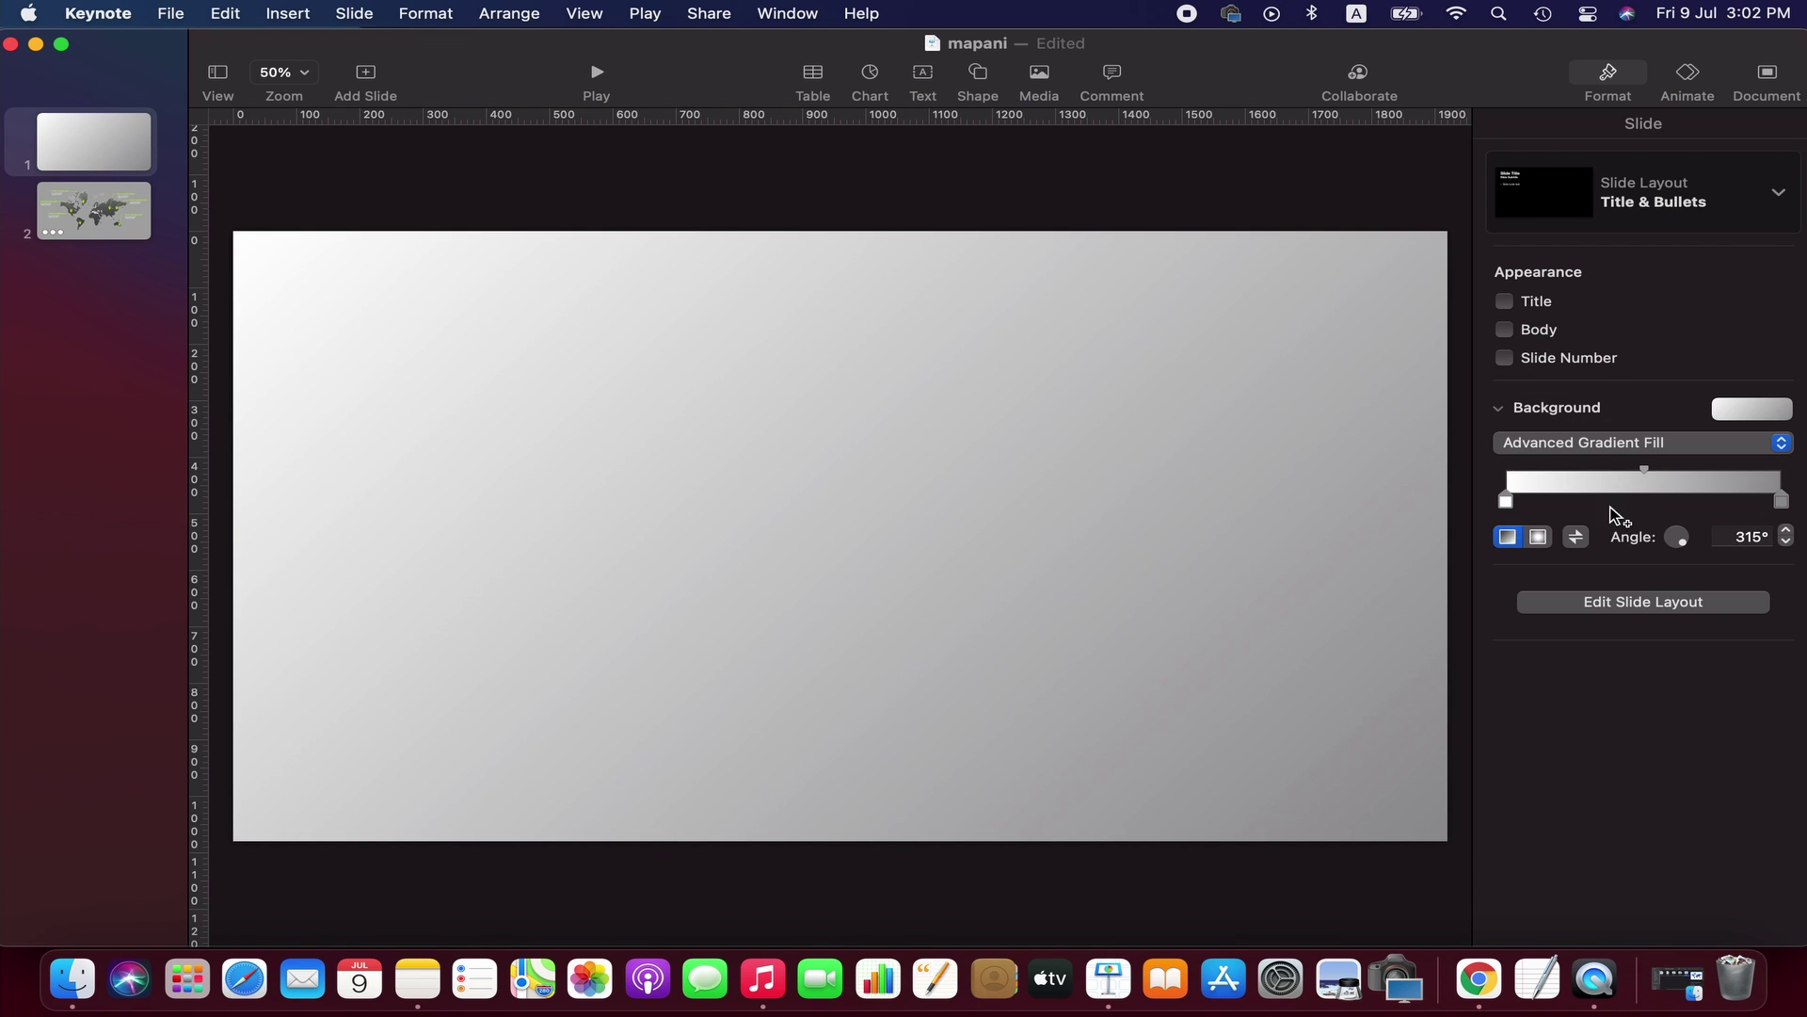
click(1539, 536)
click(1508, 536)
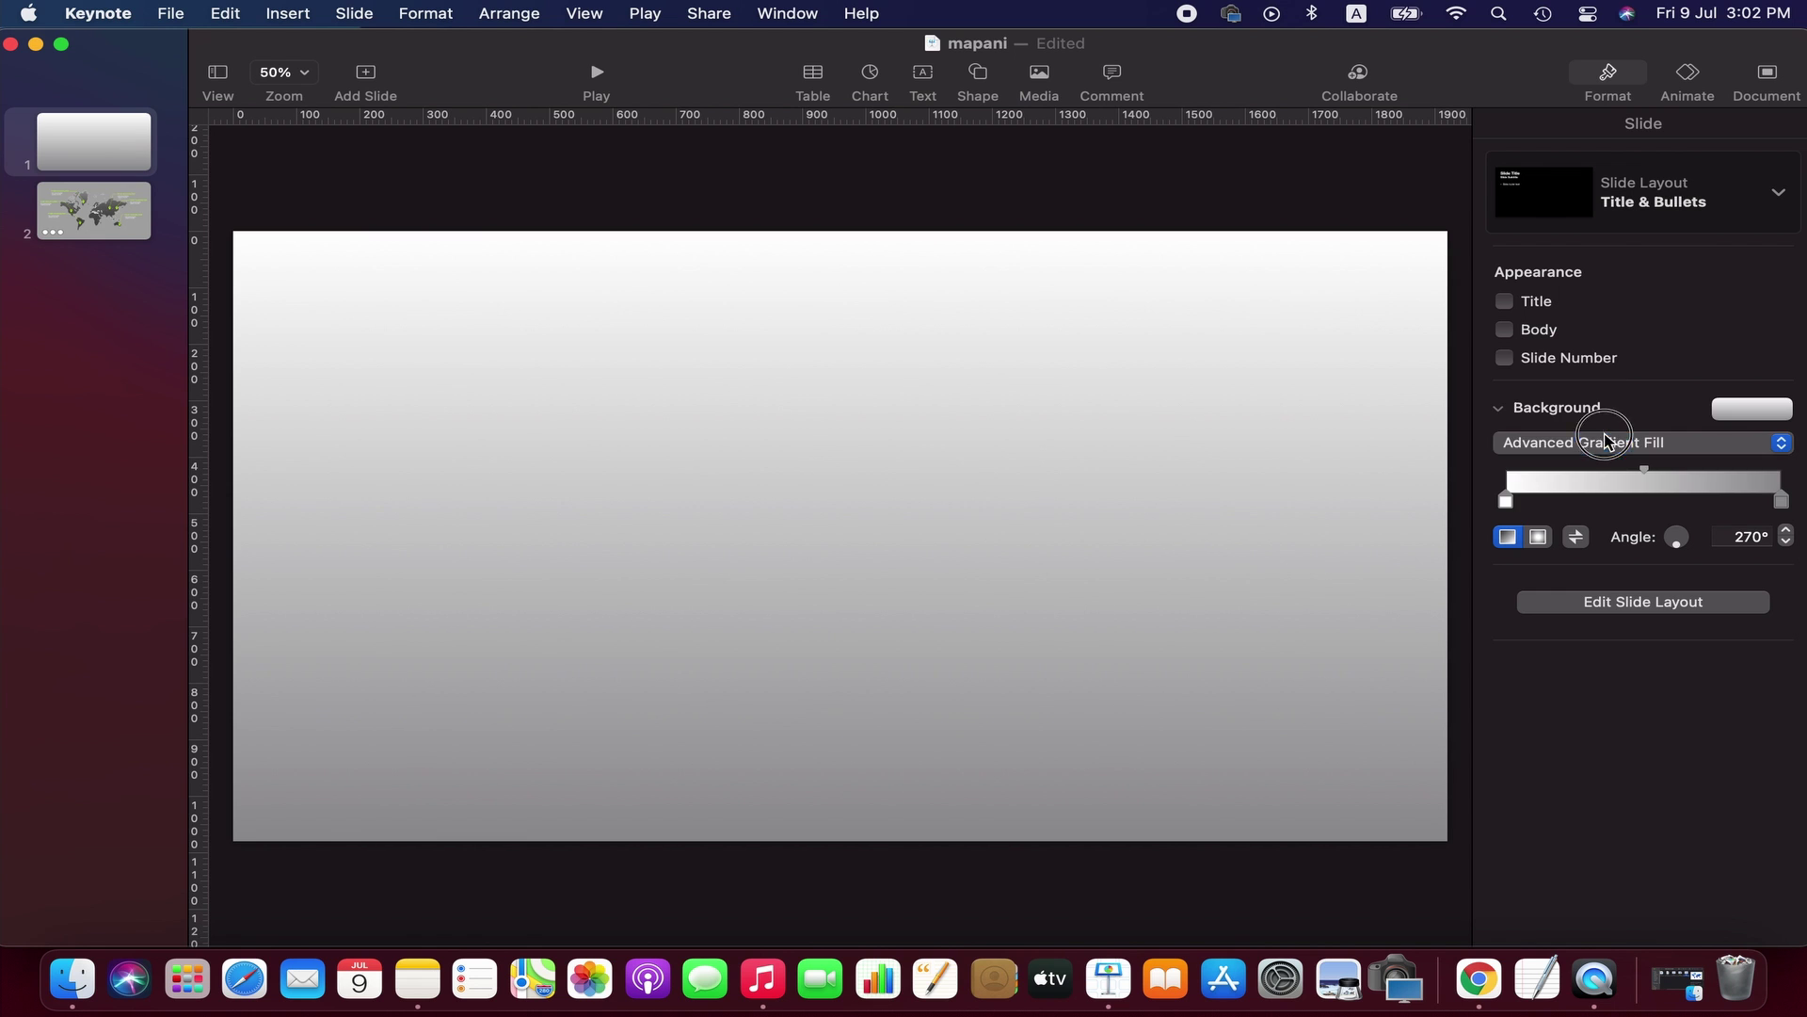
- Try tiled-texture and blue-tinted image fills, then return to a plain grey Colour Fill
click(1600, 445)
click(1577, 468)
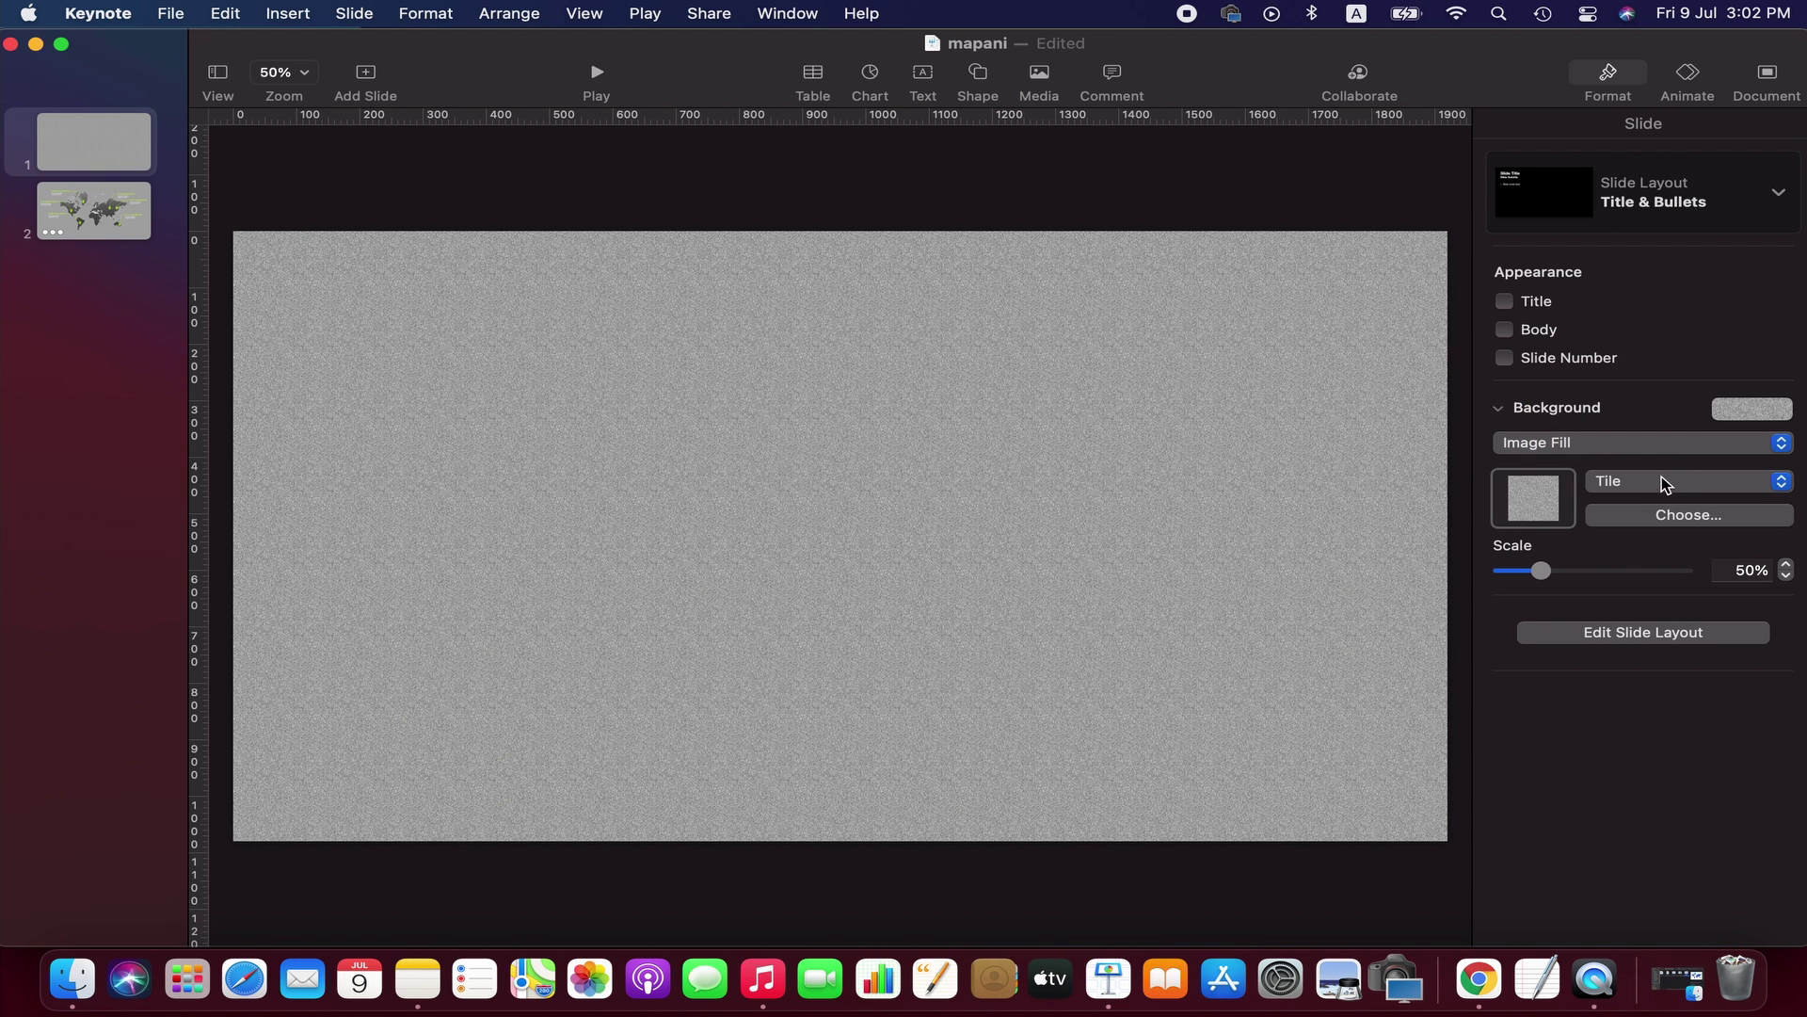
click(1650, 450)
click(1630, 467)
click(1638, 445)
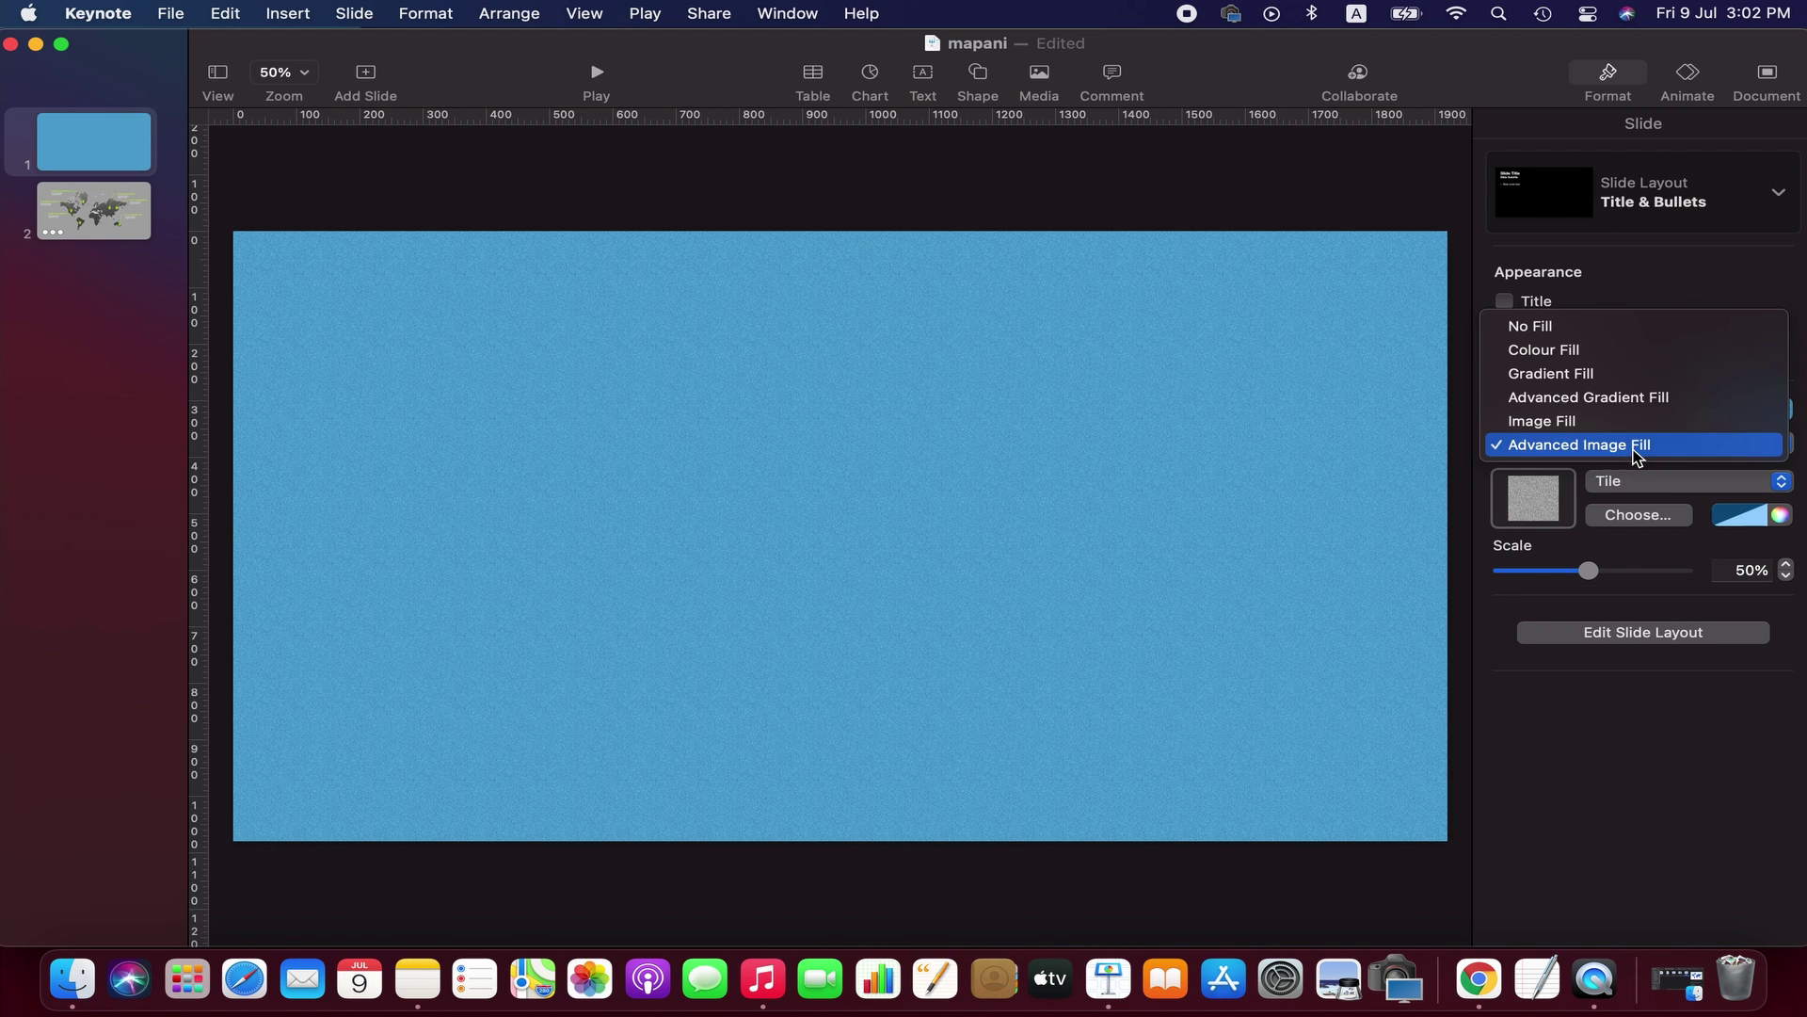
click(1591, 351)
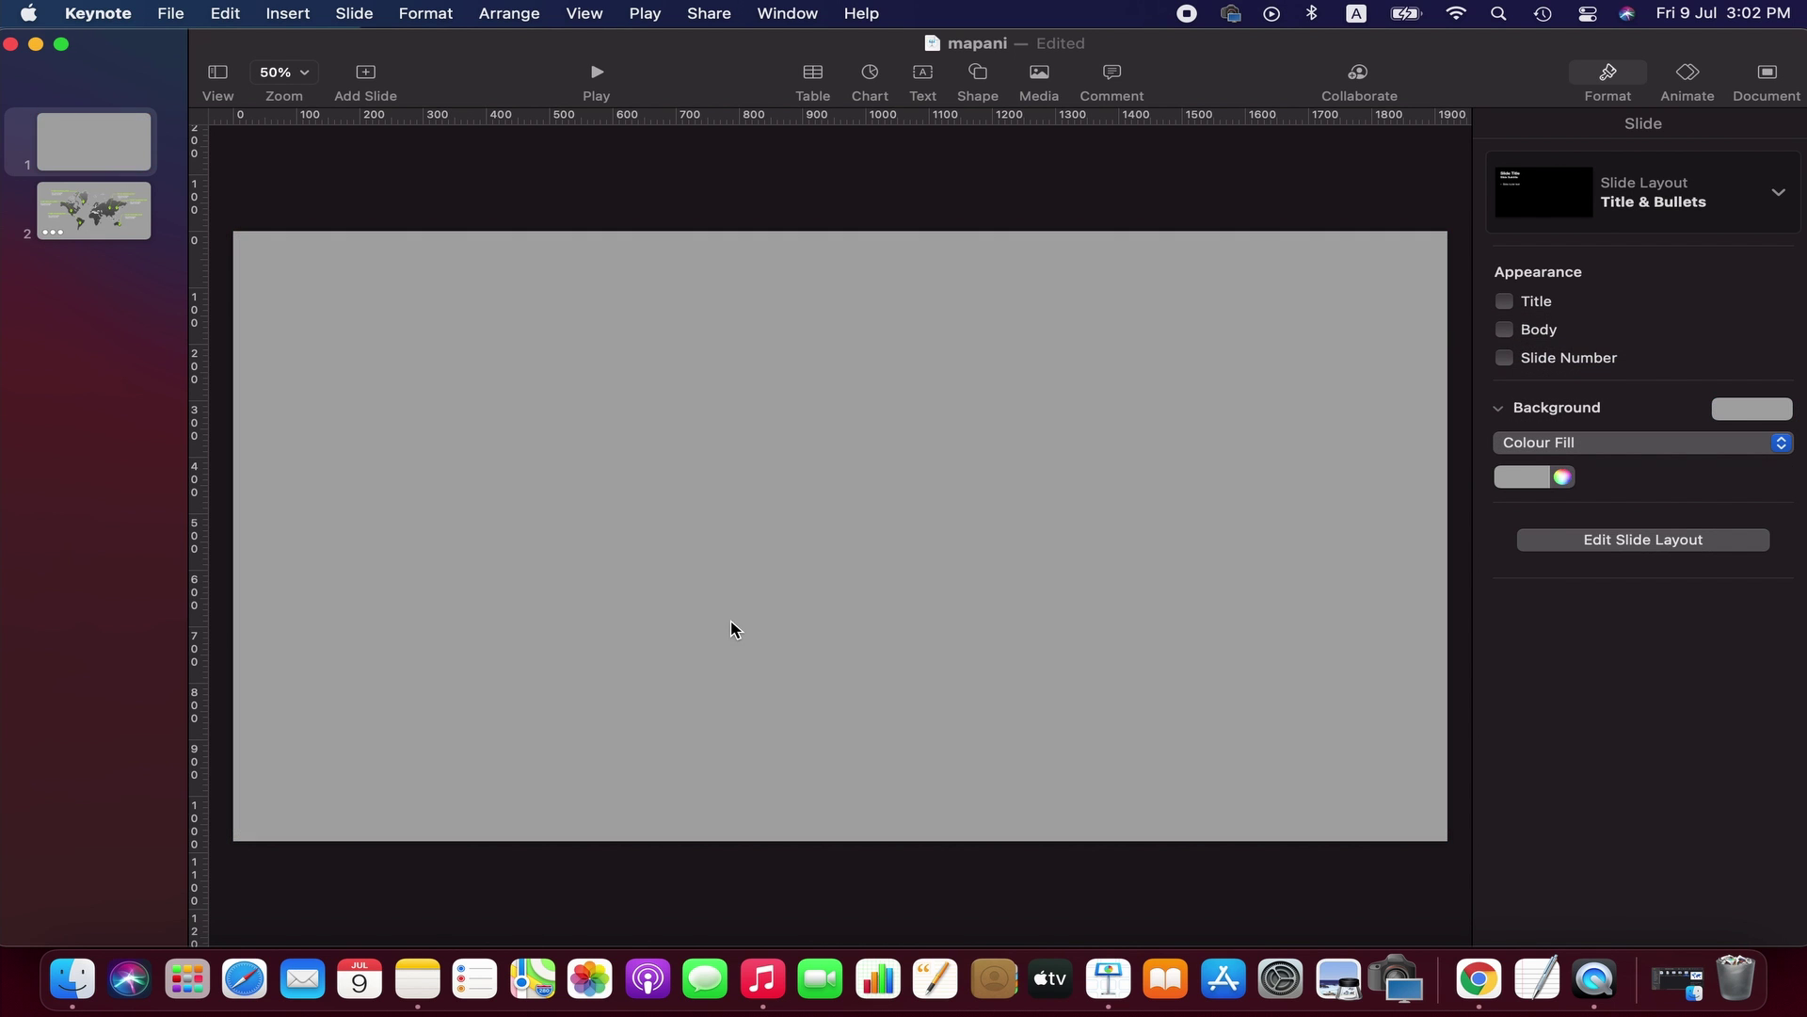
- Insert WRLD-EPS-02-4005.png from Downloads > Map > WRLD-EPS-02-4005 onto the first slide
click(1039, 74)
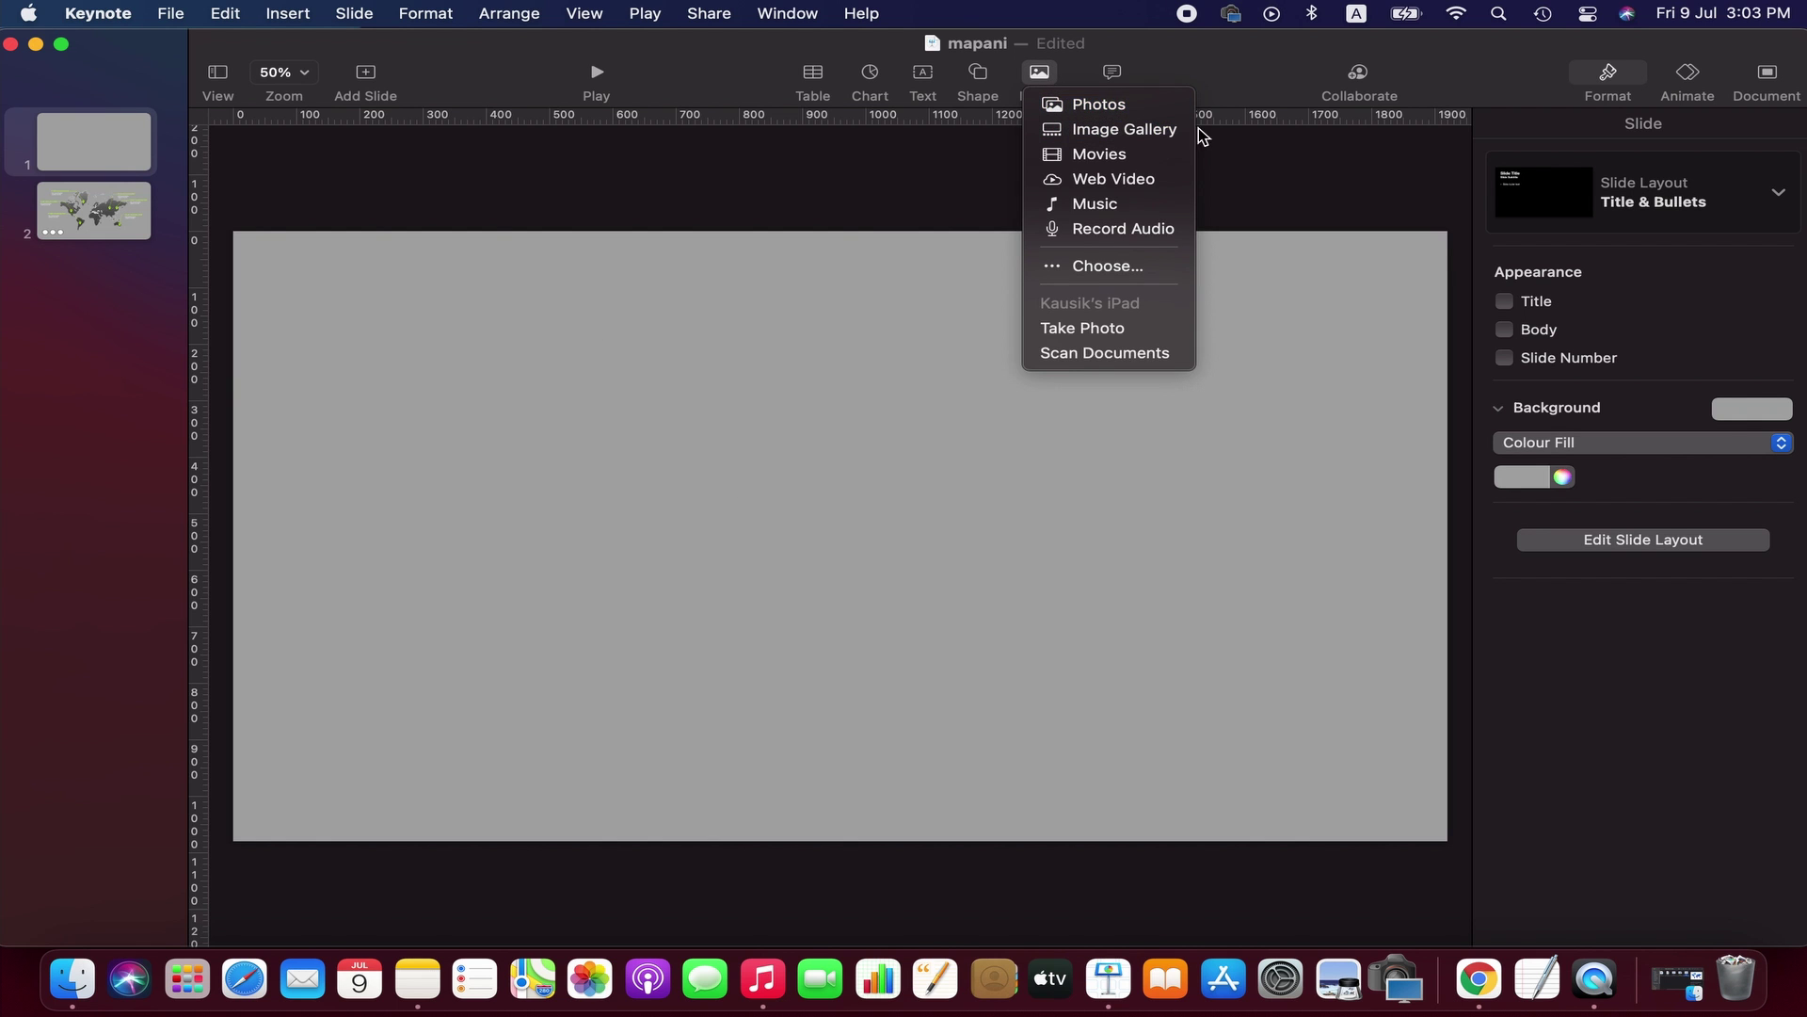
click(1213, 285)
click(491, 411)
double_click(992, 372)
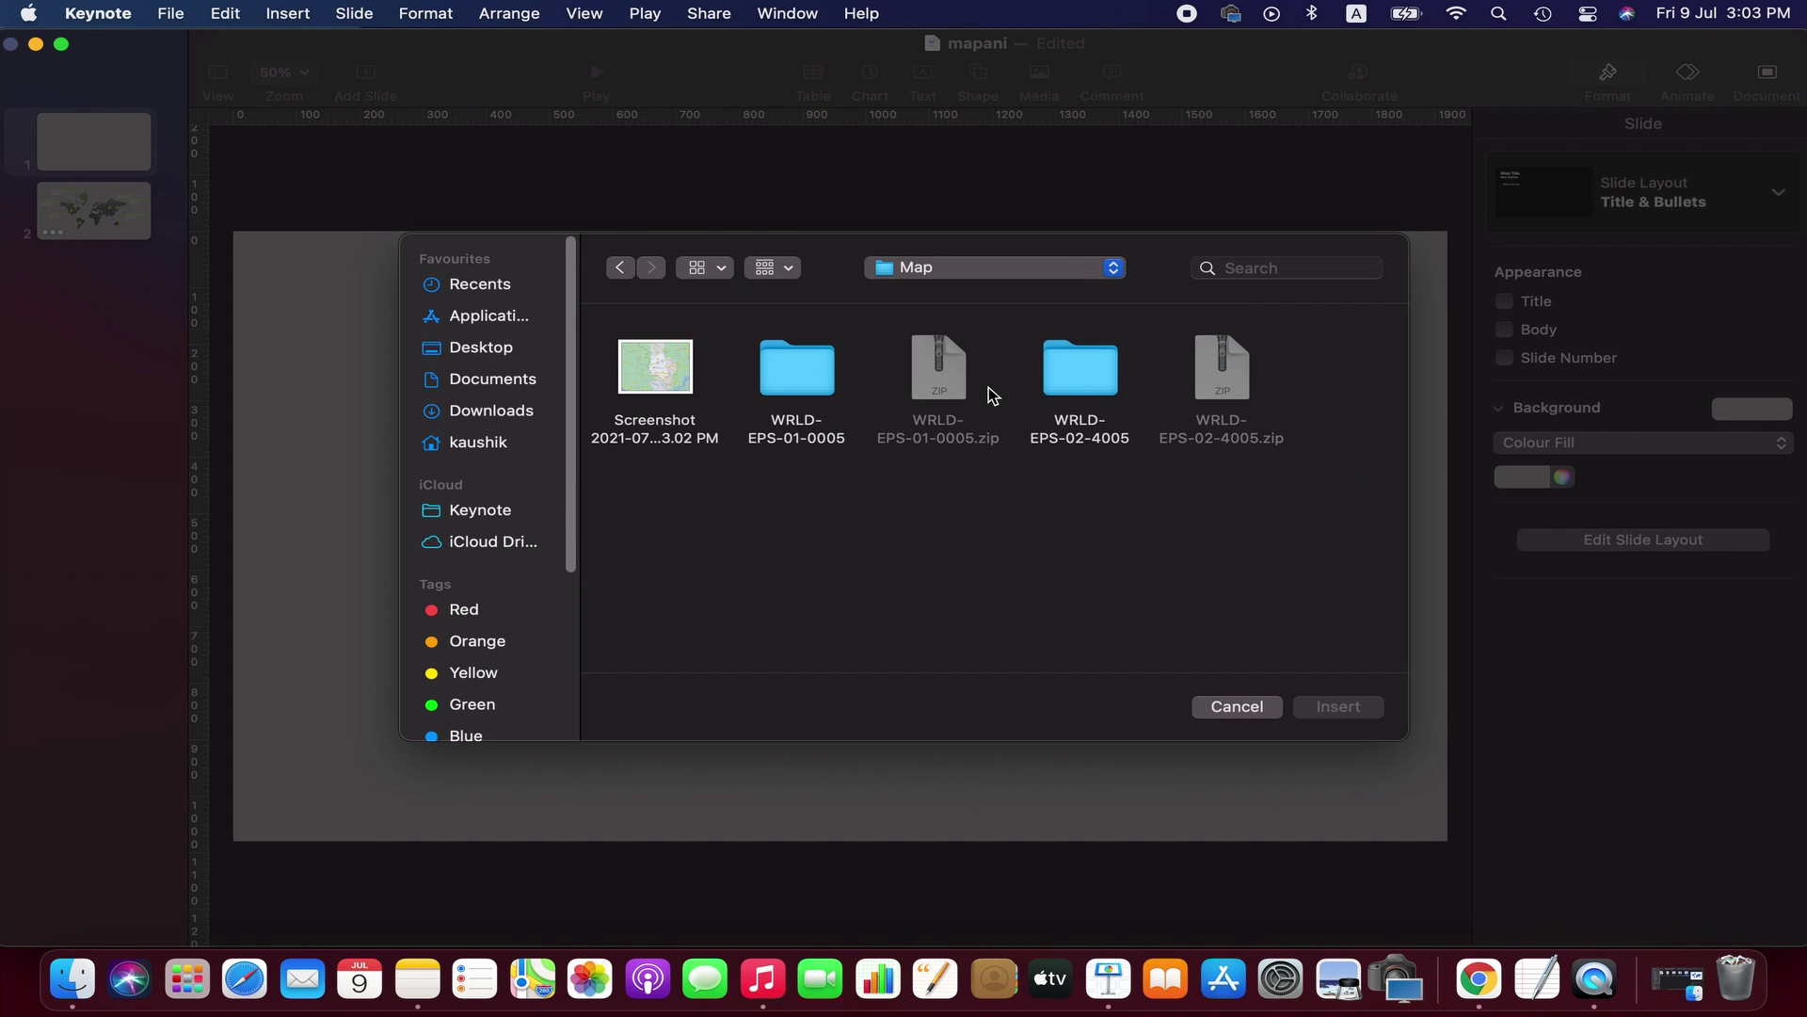
click(1073, 372)
double_click(1073, 372)
click(677, 504)
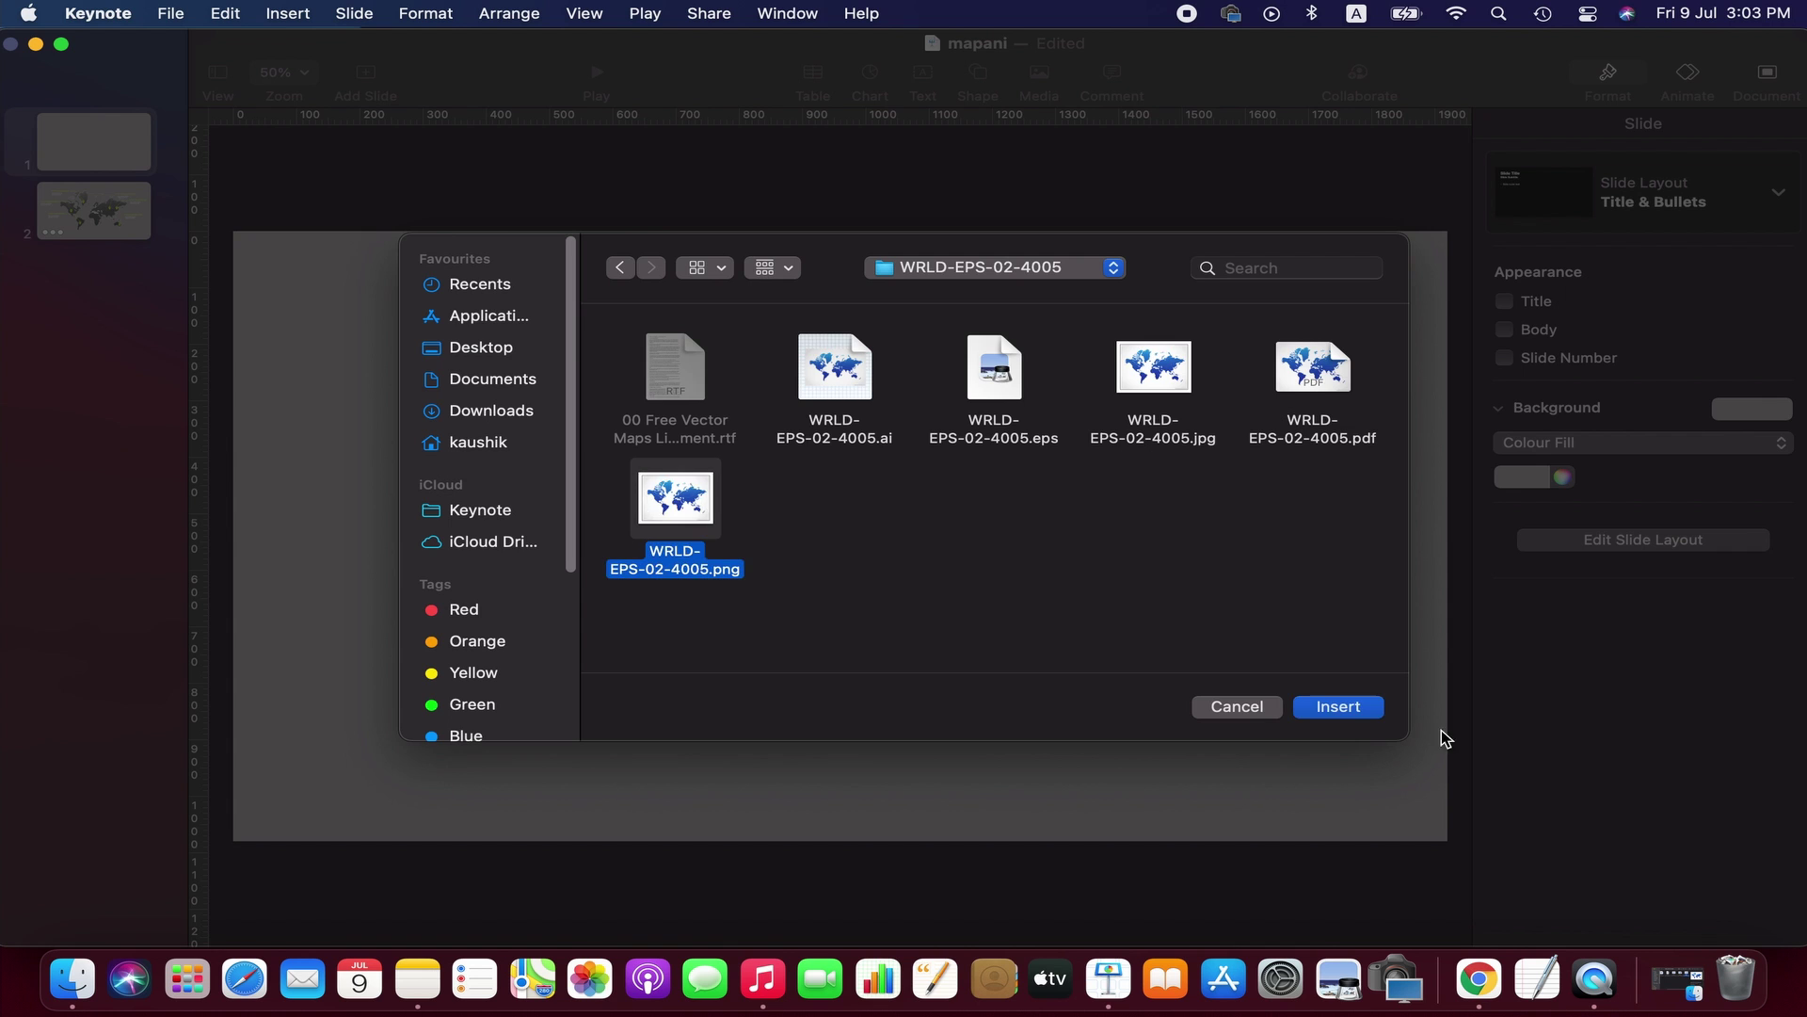
click(1339, 706)
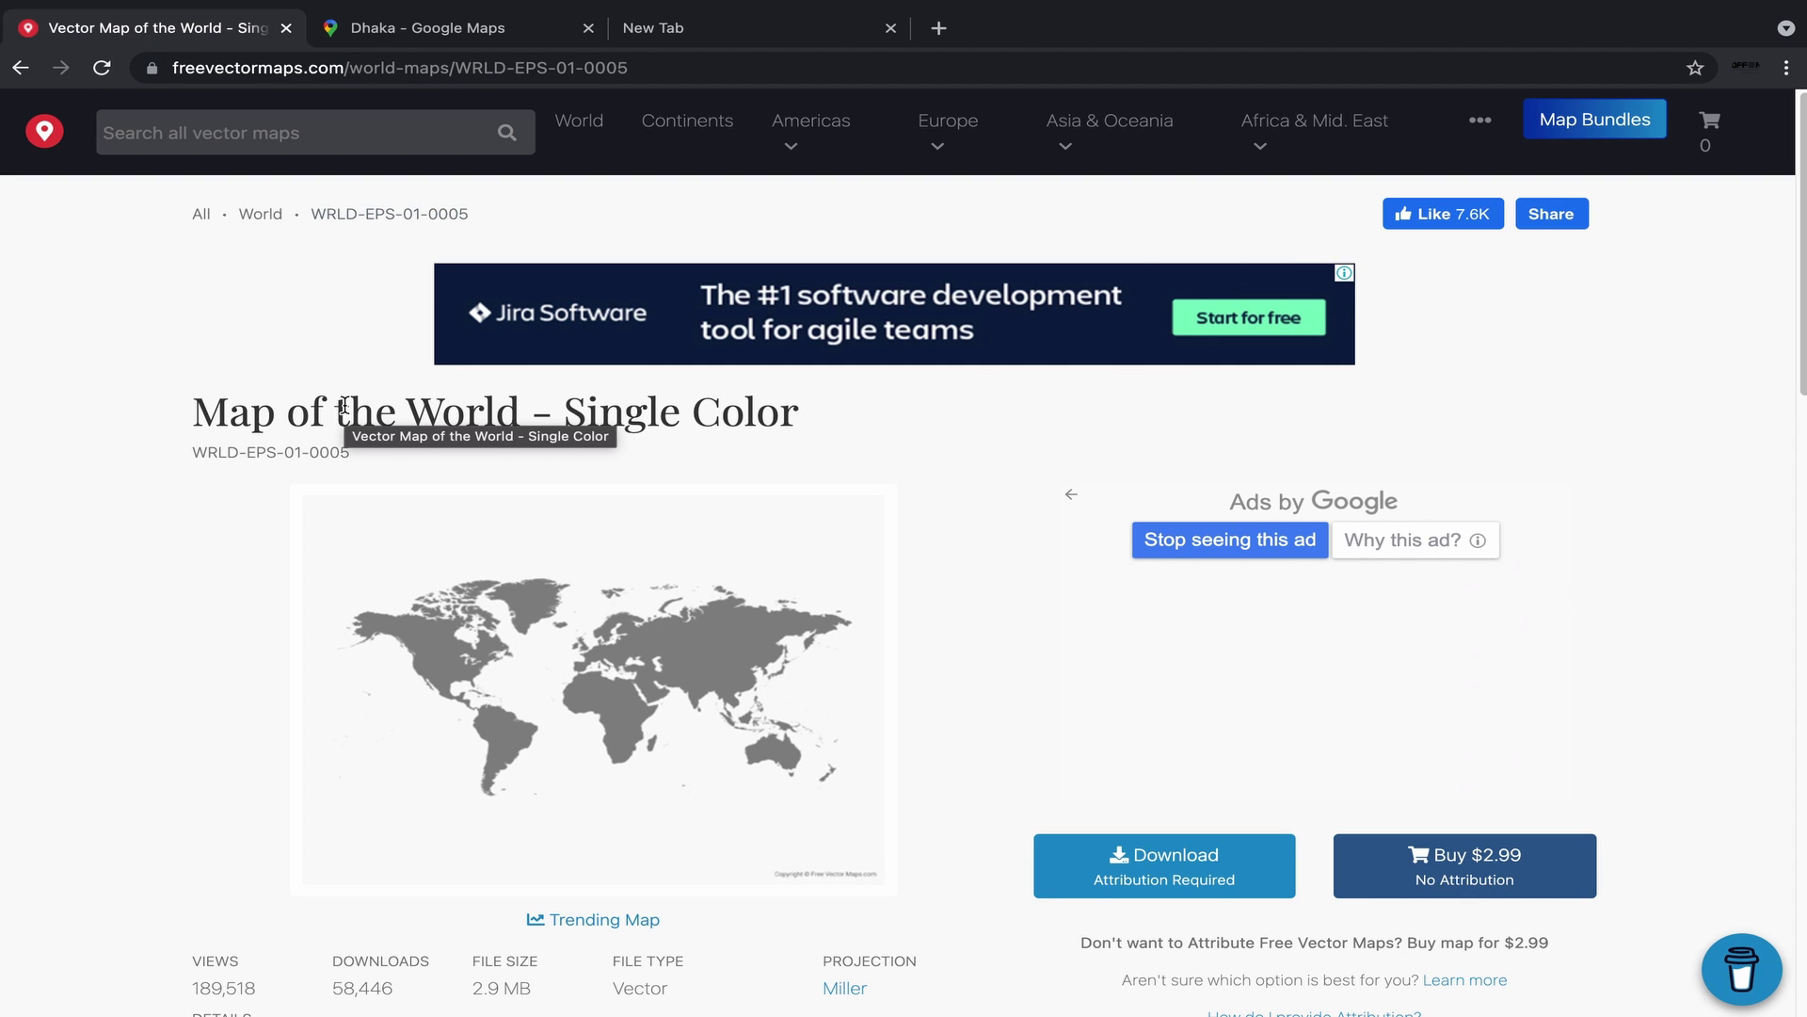
- Scroll down and back up the freevectormaps.com single-colour world map page
scroll(343, 404, down, 2)
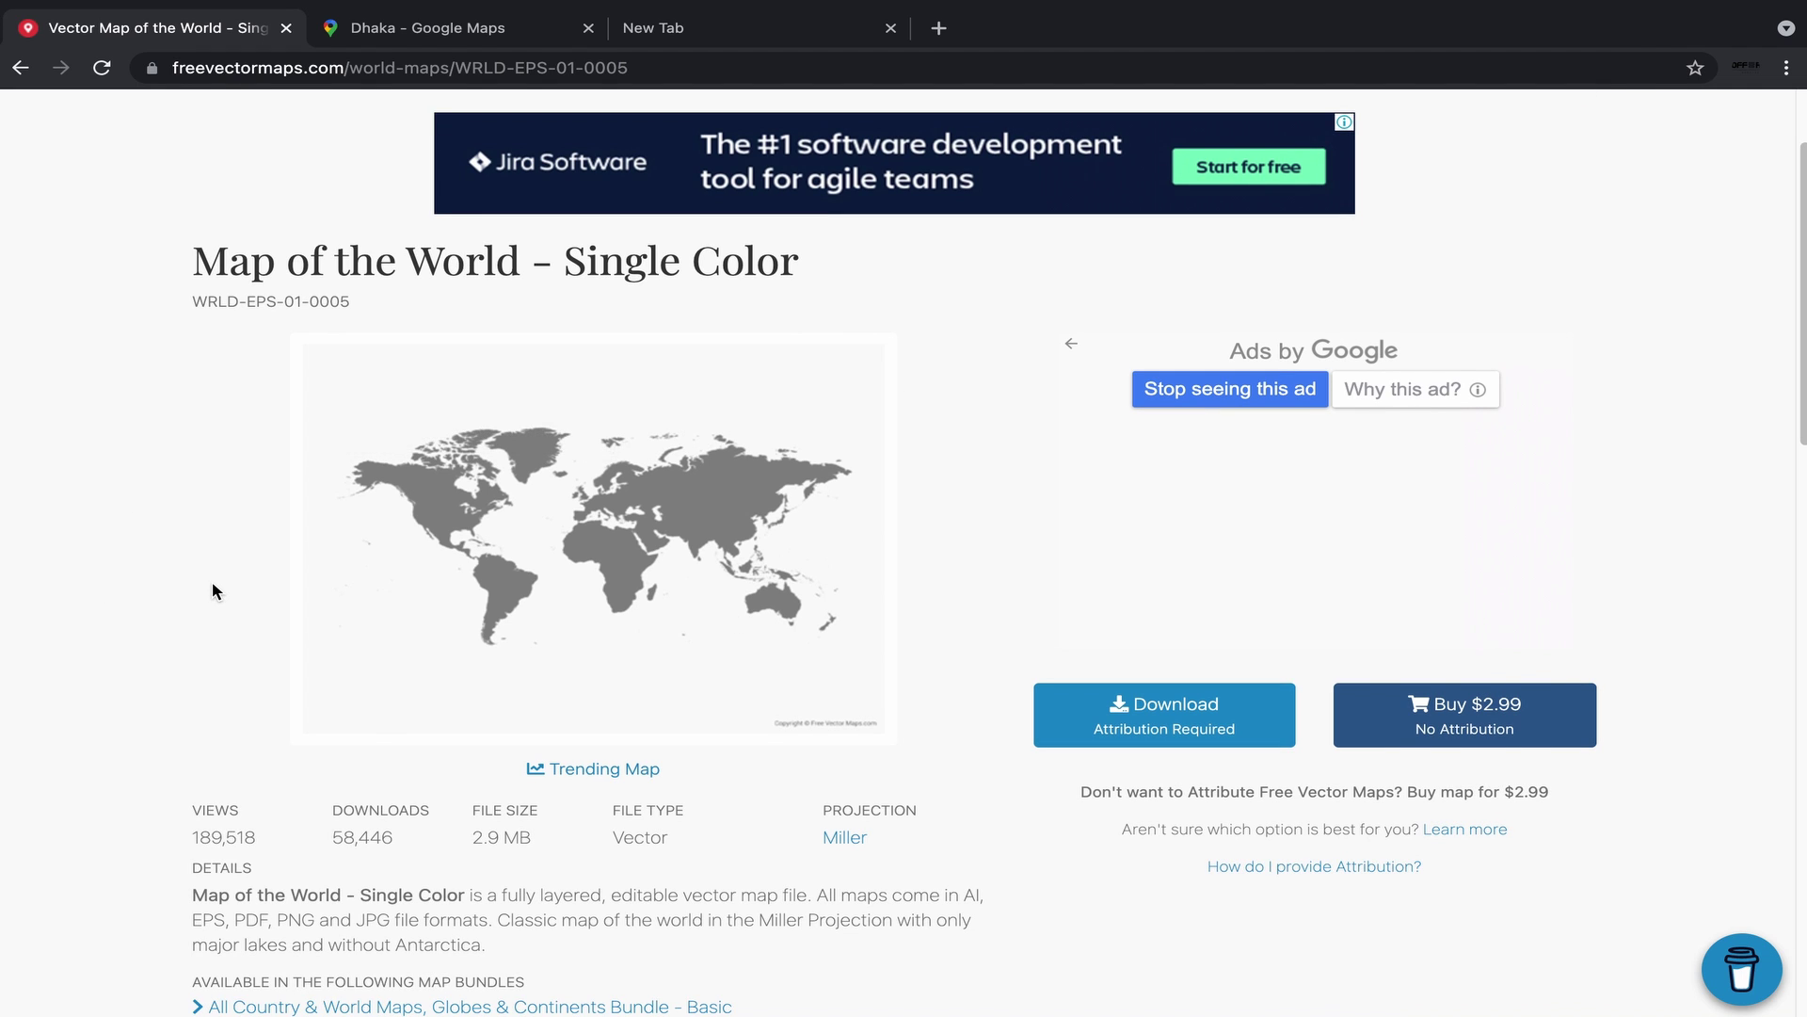
scroll(212, 590, up, 2)
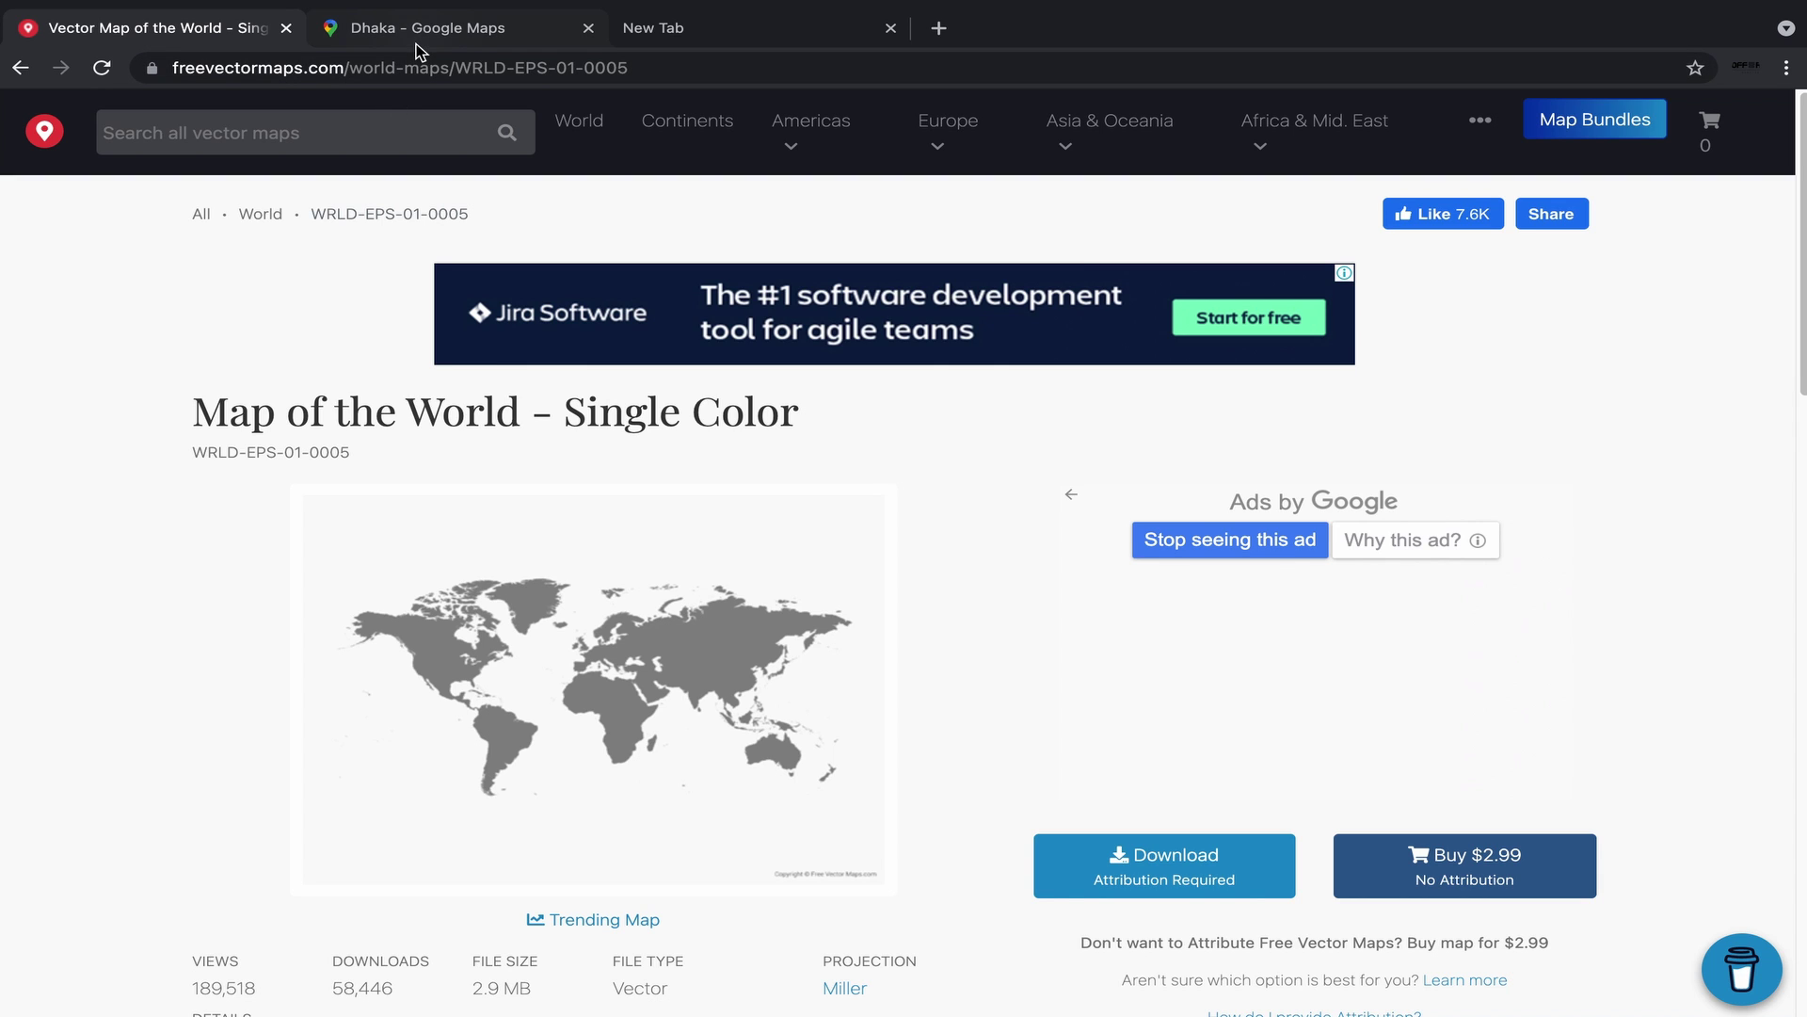
- Switch Chrome to the Dhaka – Google Maps tab
click(446, 26)
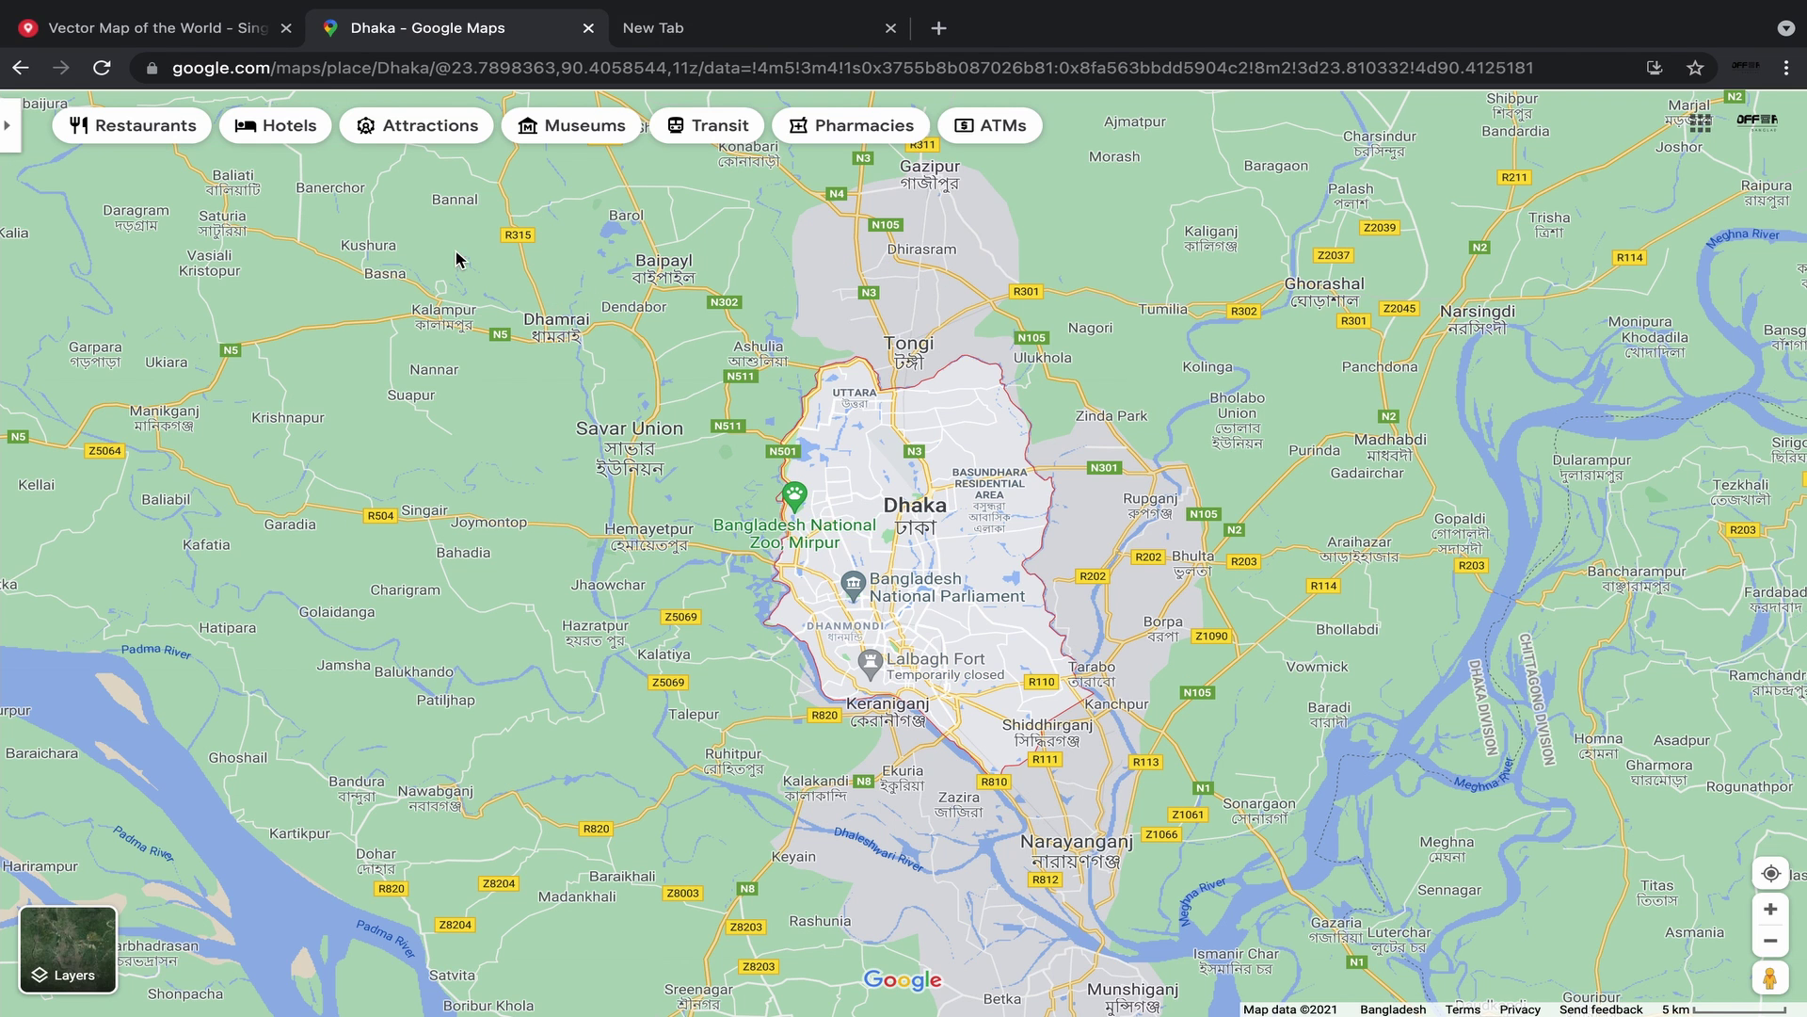
- Duplicate the first slide and delete the world map image from the new slide 2
click(194, 23)
key(ctrl+Left)
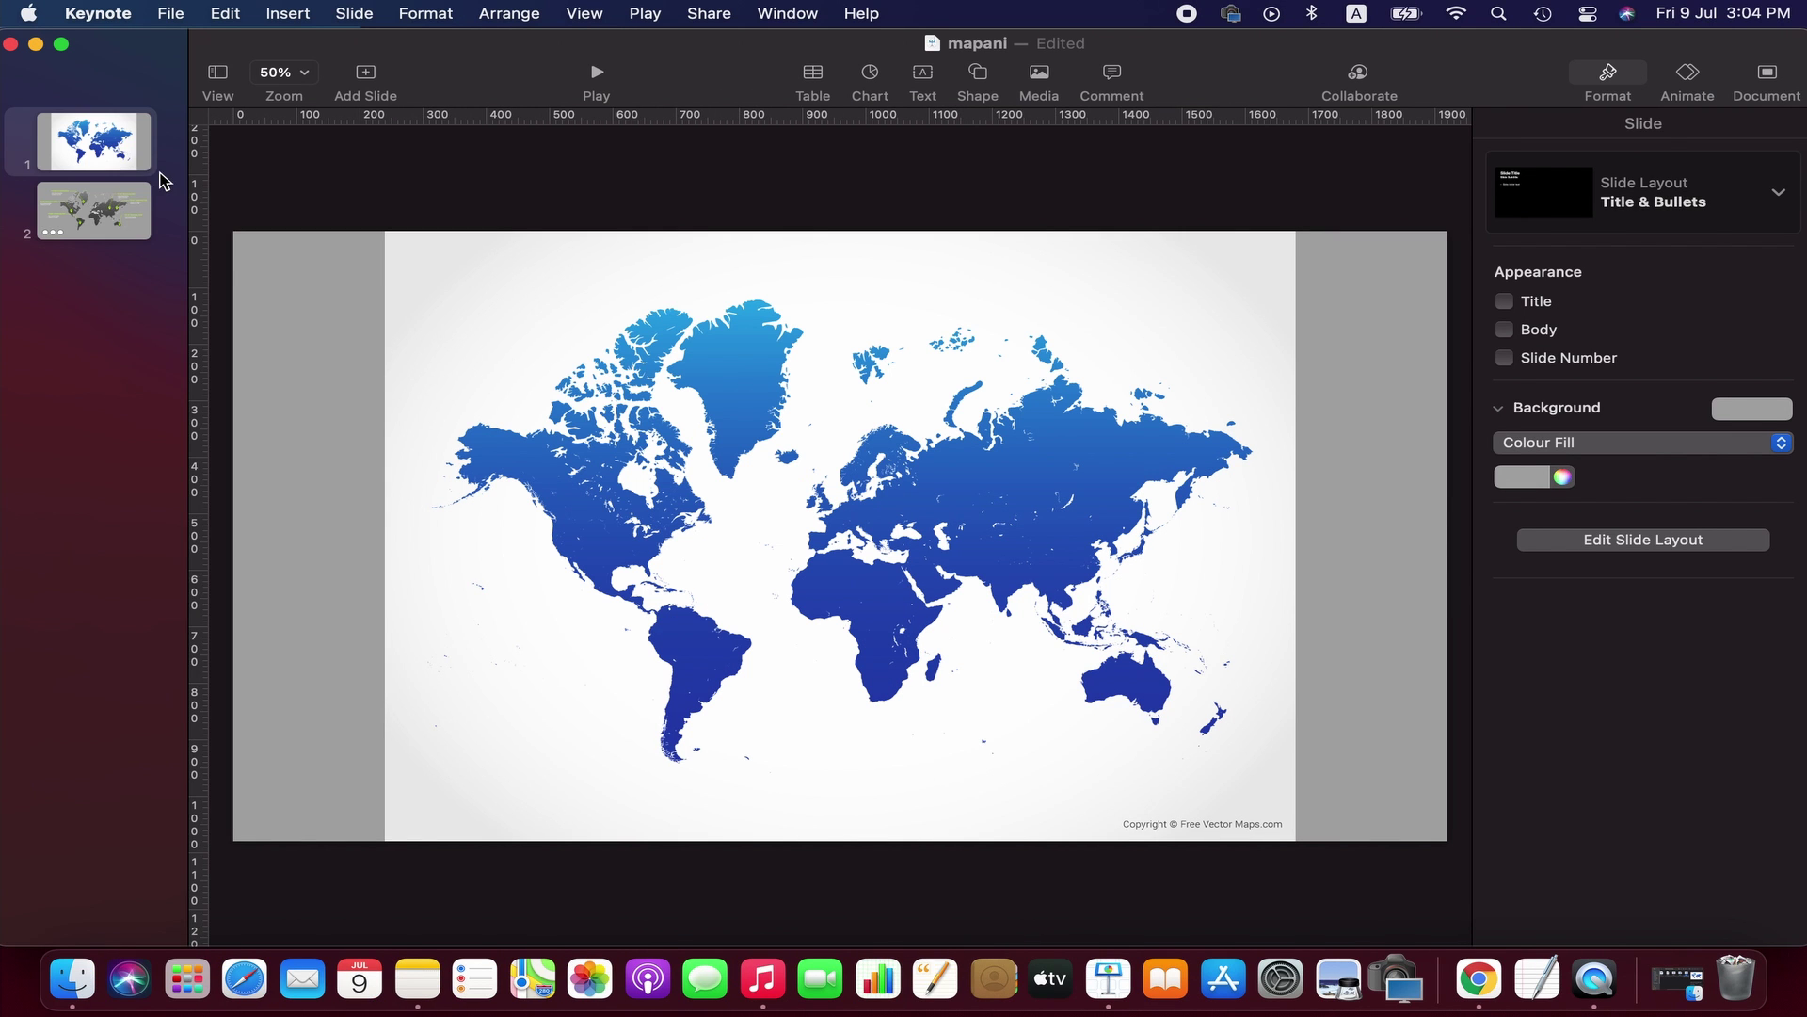
right_click(117, 138)
click(211, 367)
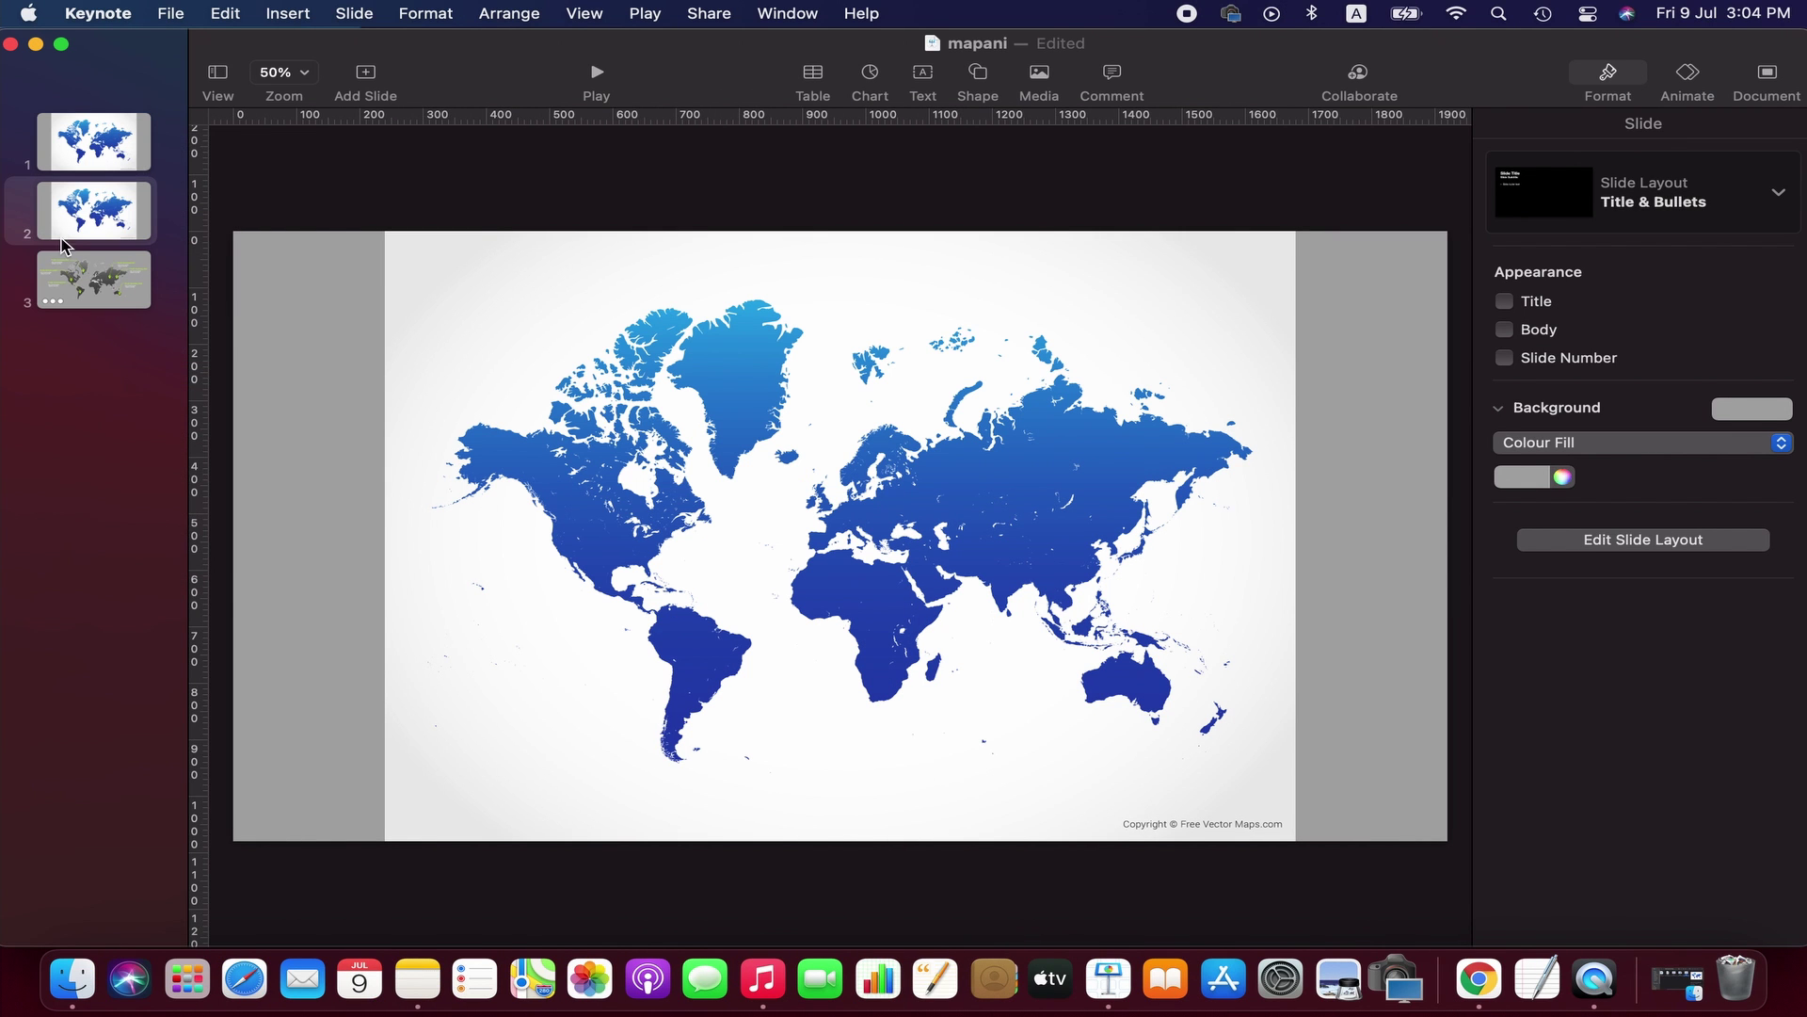
click(94, 214)
click(941, 558)
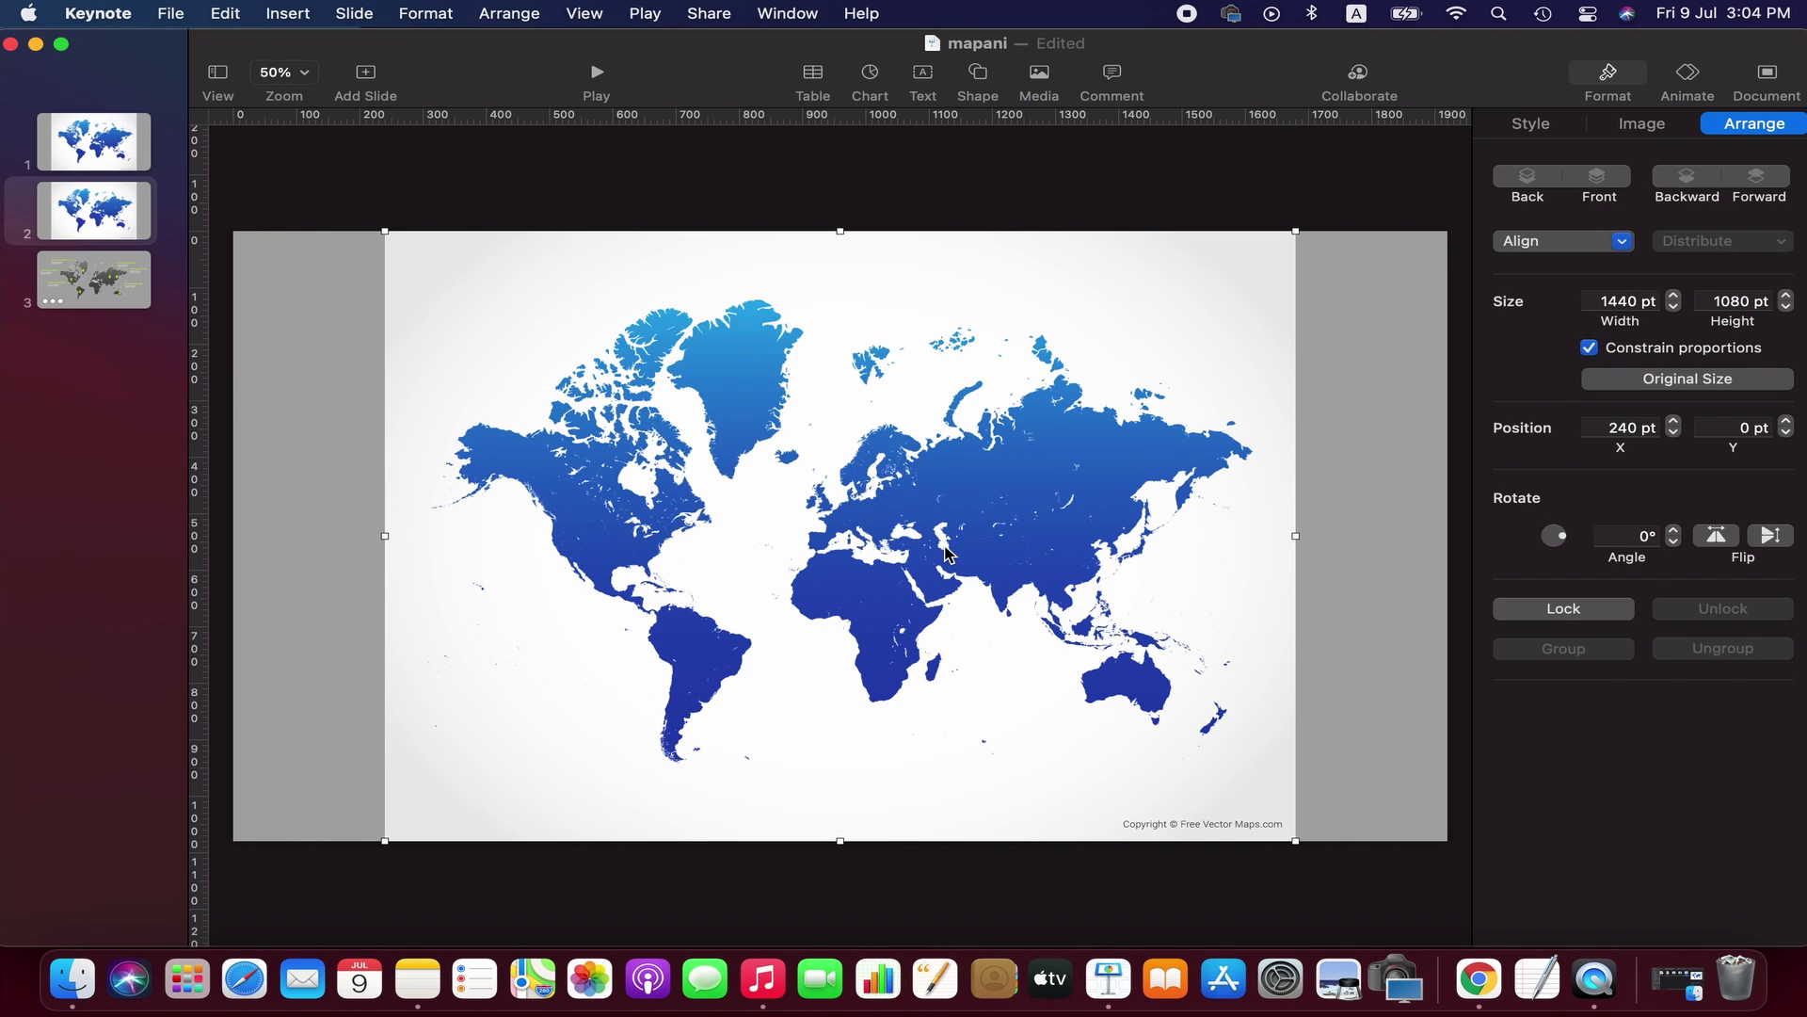
key(BackSpace)
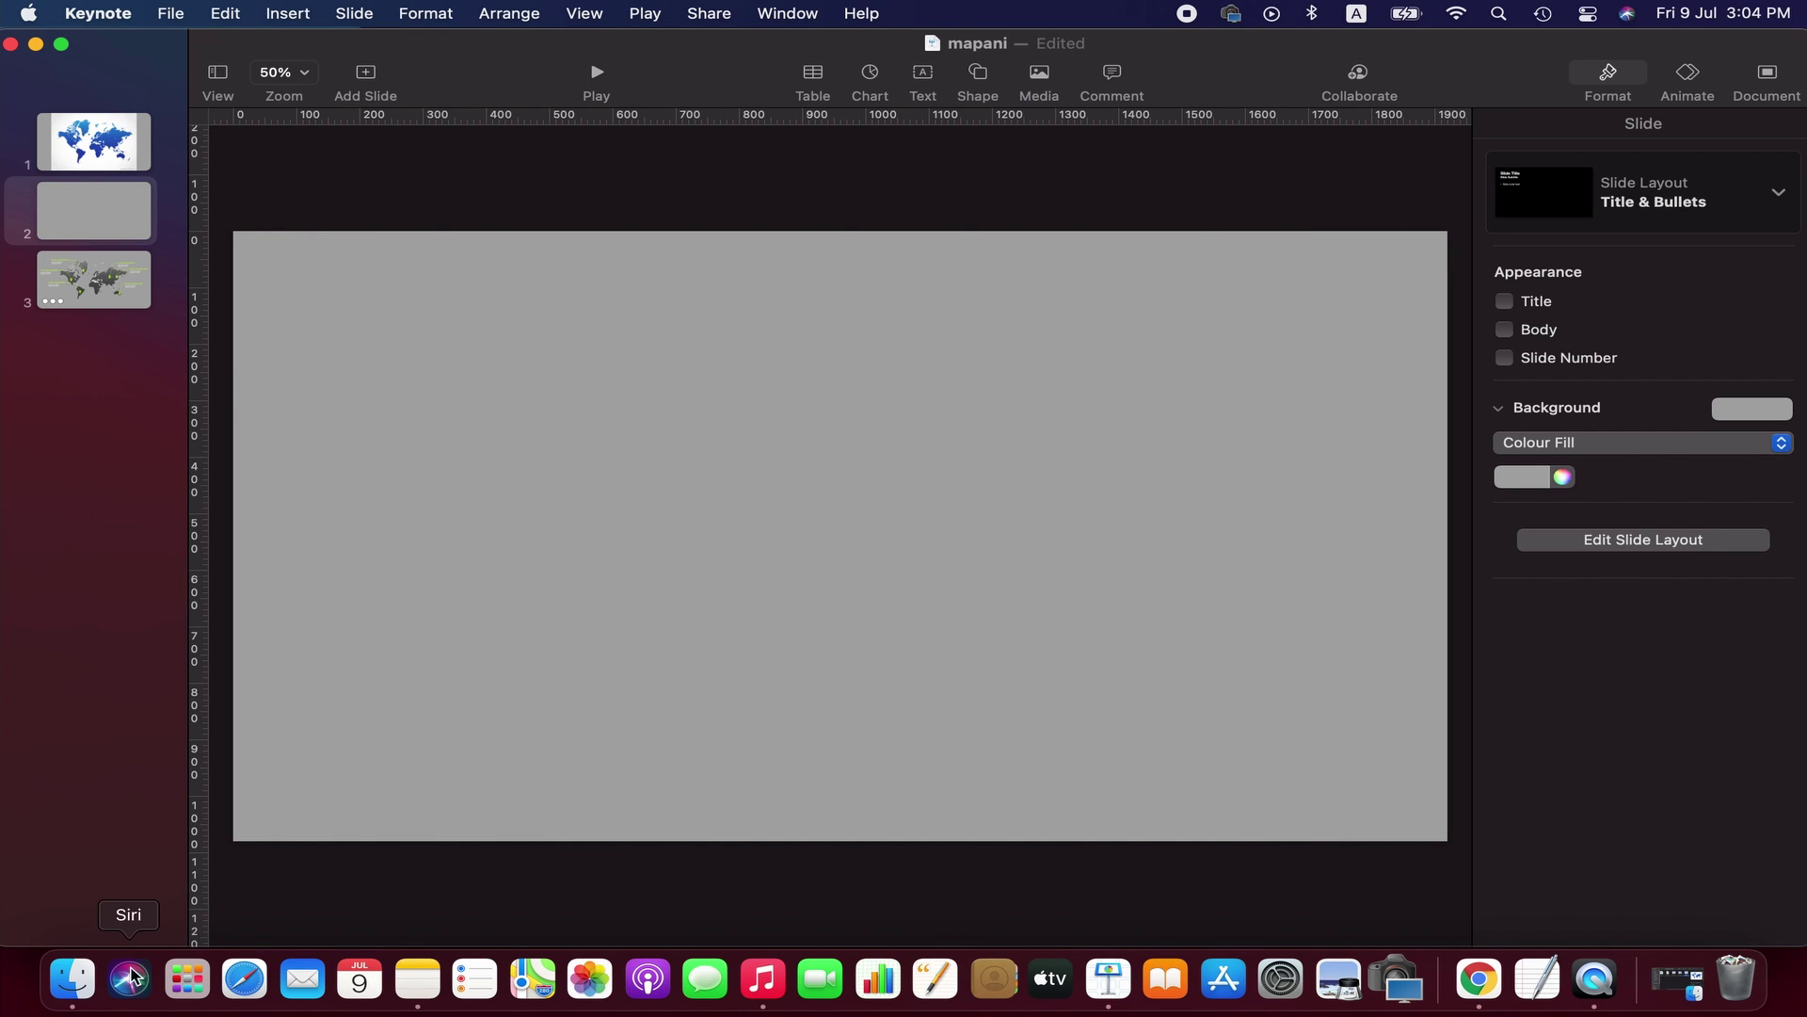
- Drag the Dhaka map screenshot from the Map folder onto slide 2
click(73, 984)
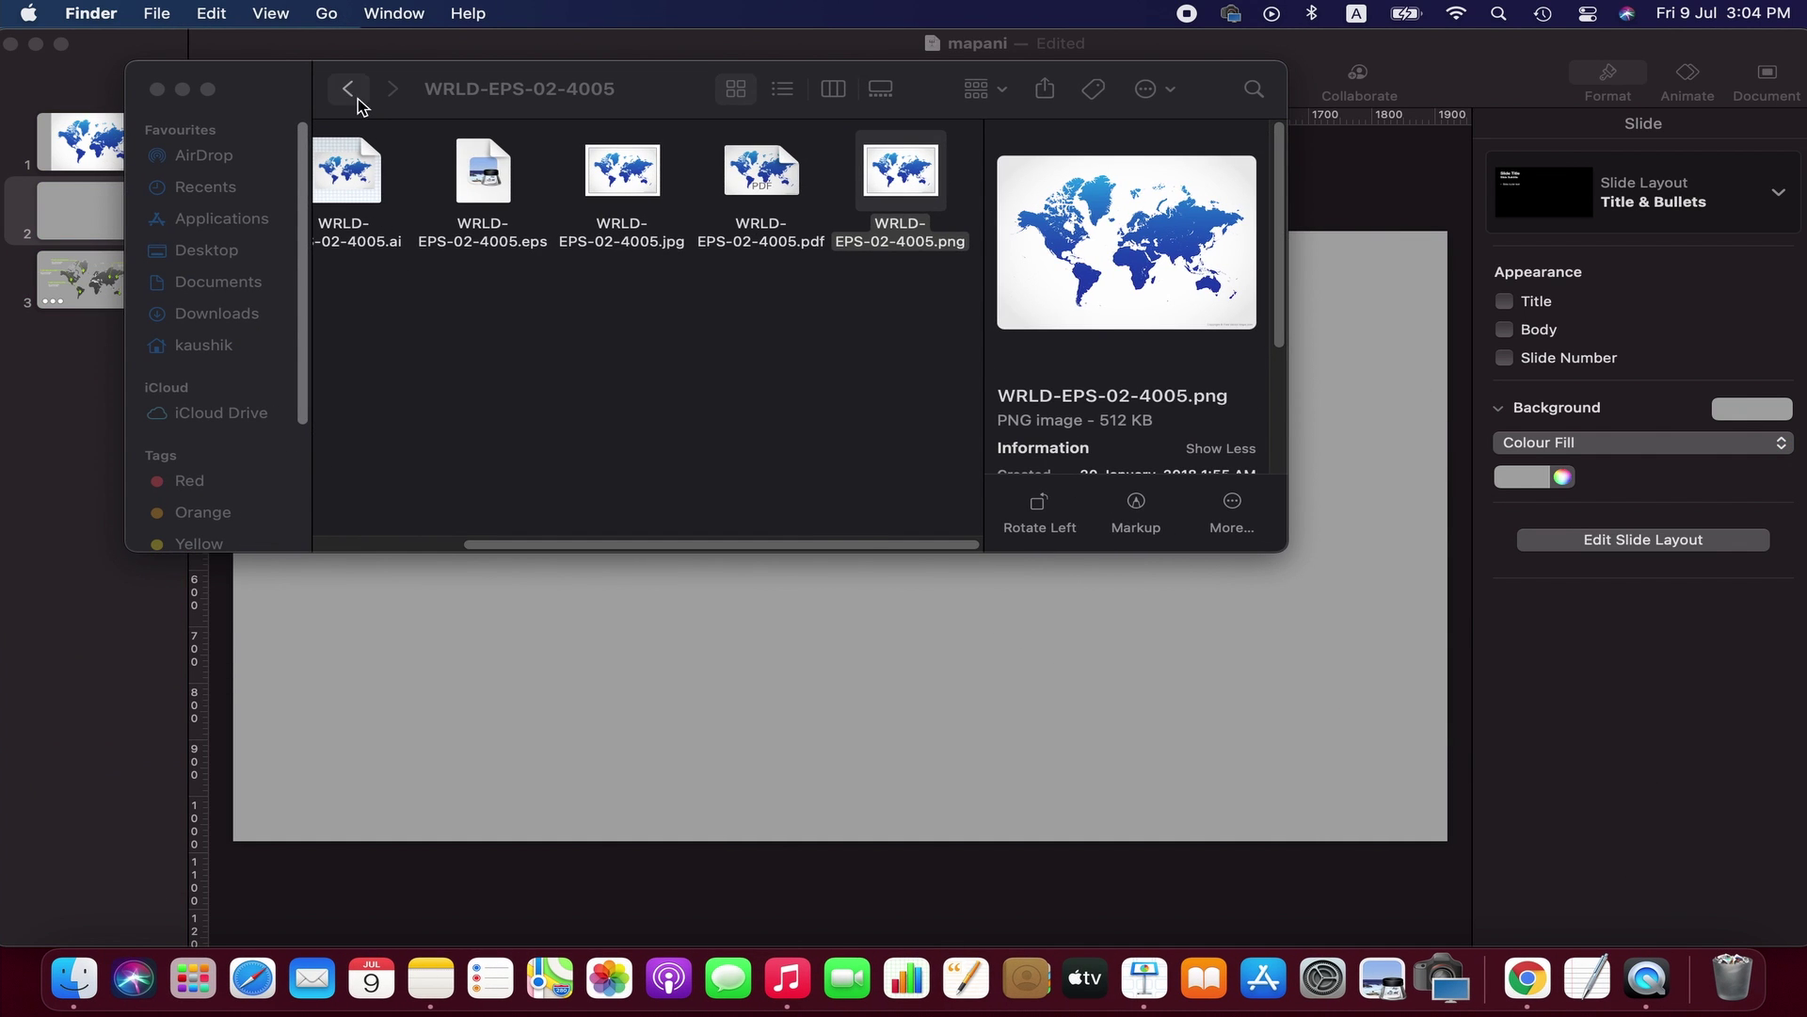
click(354, 96)
click(589, 339)
drag(590, 355, 84, 209)
click(158, 90)
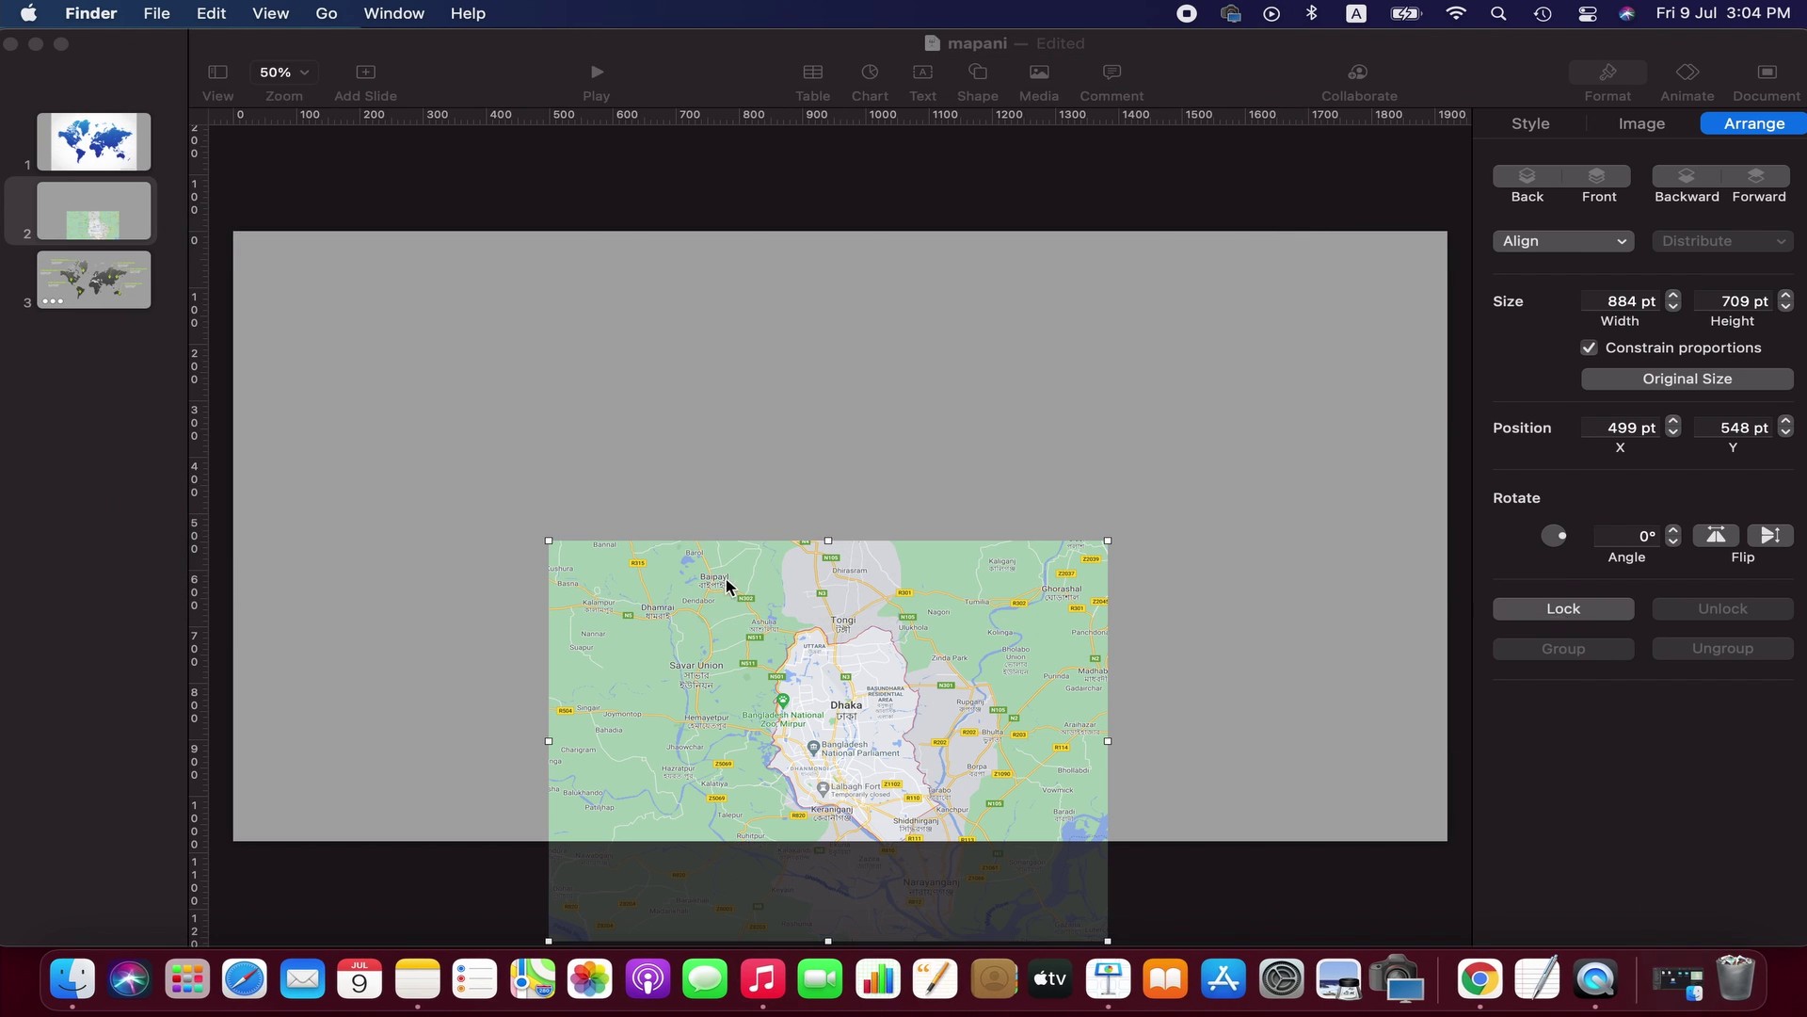
- Enlarge and reposition the map to 1766 × 1416 pt so it fills the slide
drag(822, 662, 805, 505)
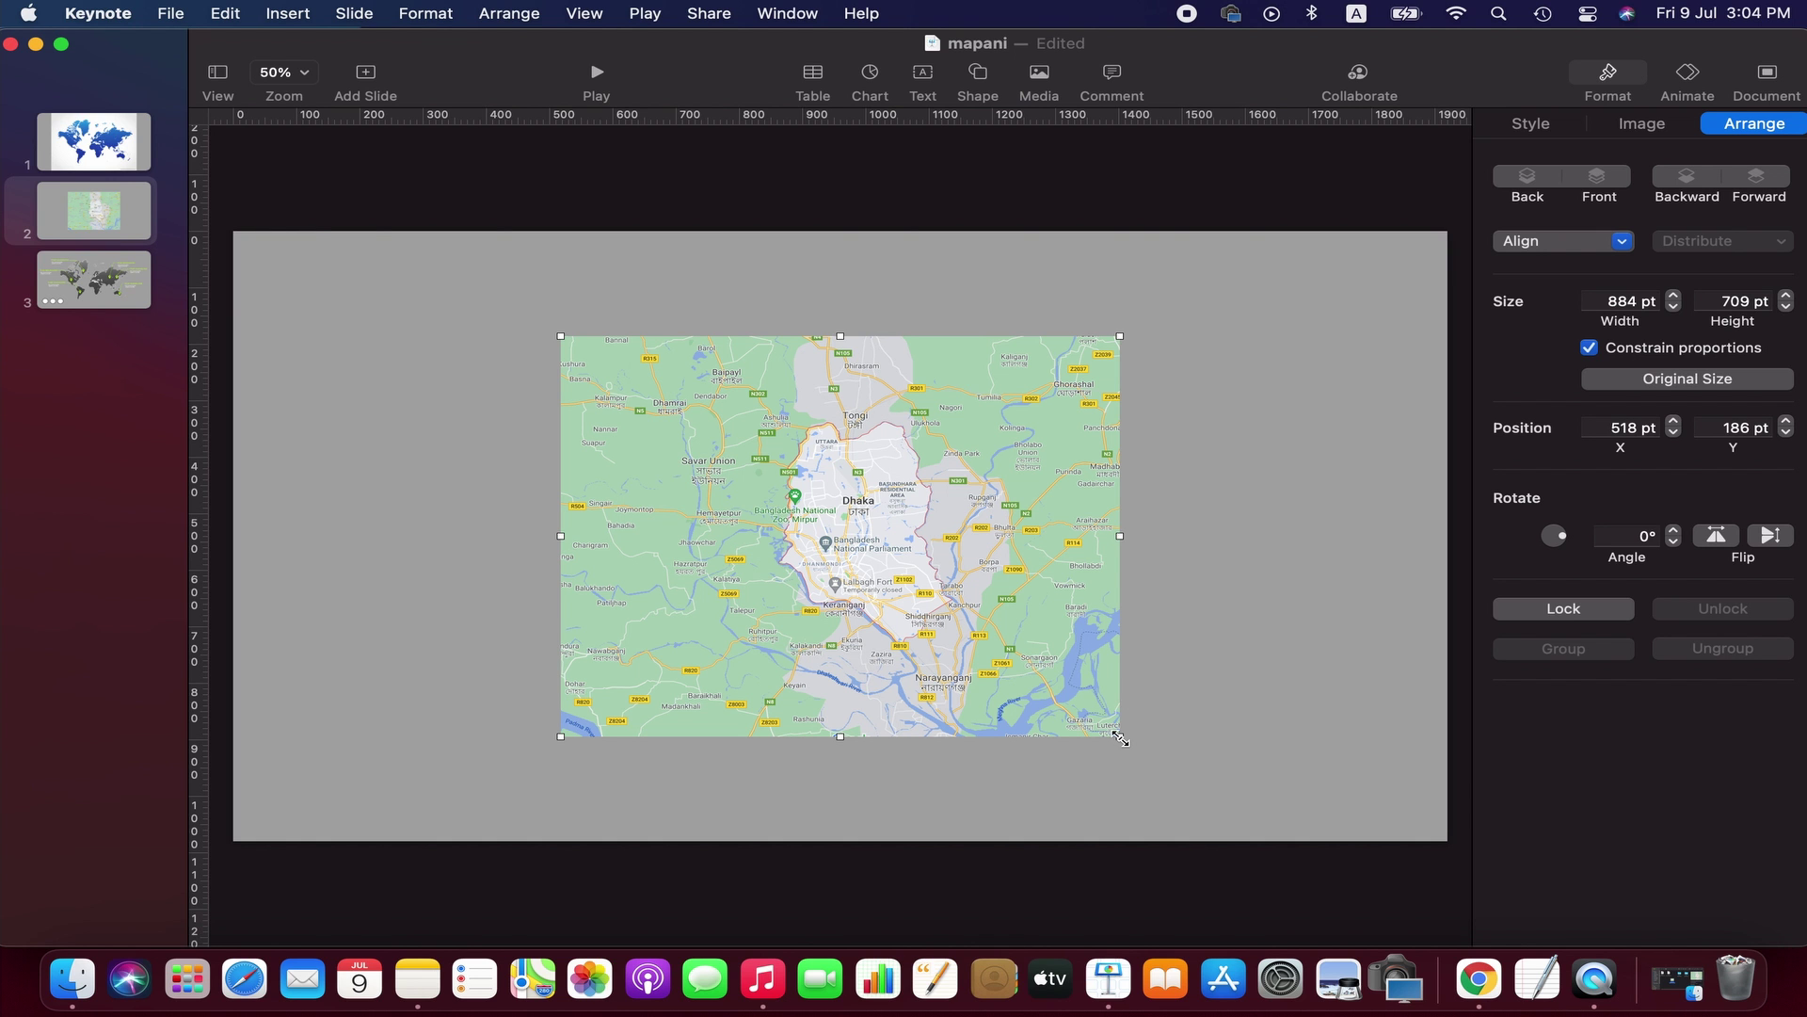
drag(1120, 737, 1376, 788)
drag(1131, 650, 1001, 539)
drag(1244, 808, 1529, 914)
drag(1146, 692, 1035, 608)
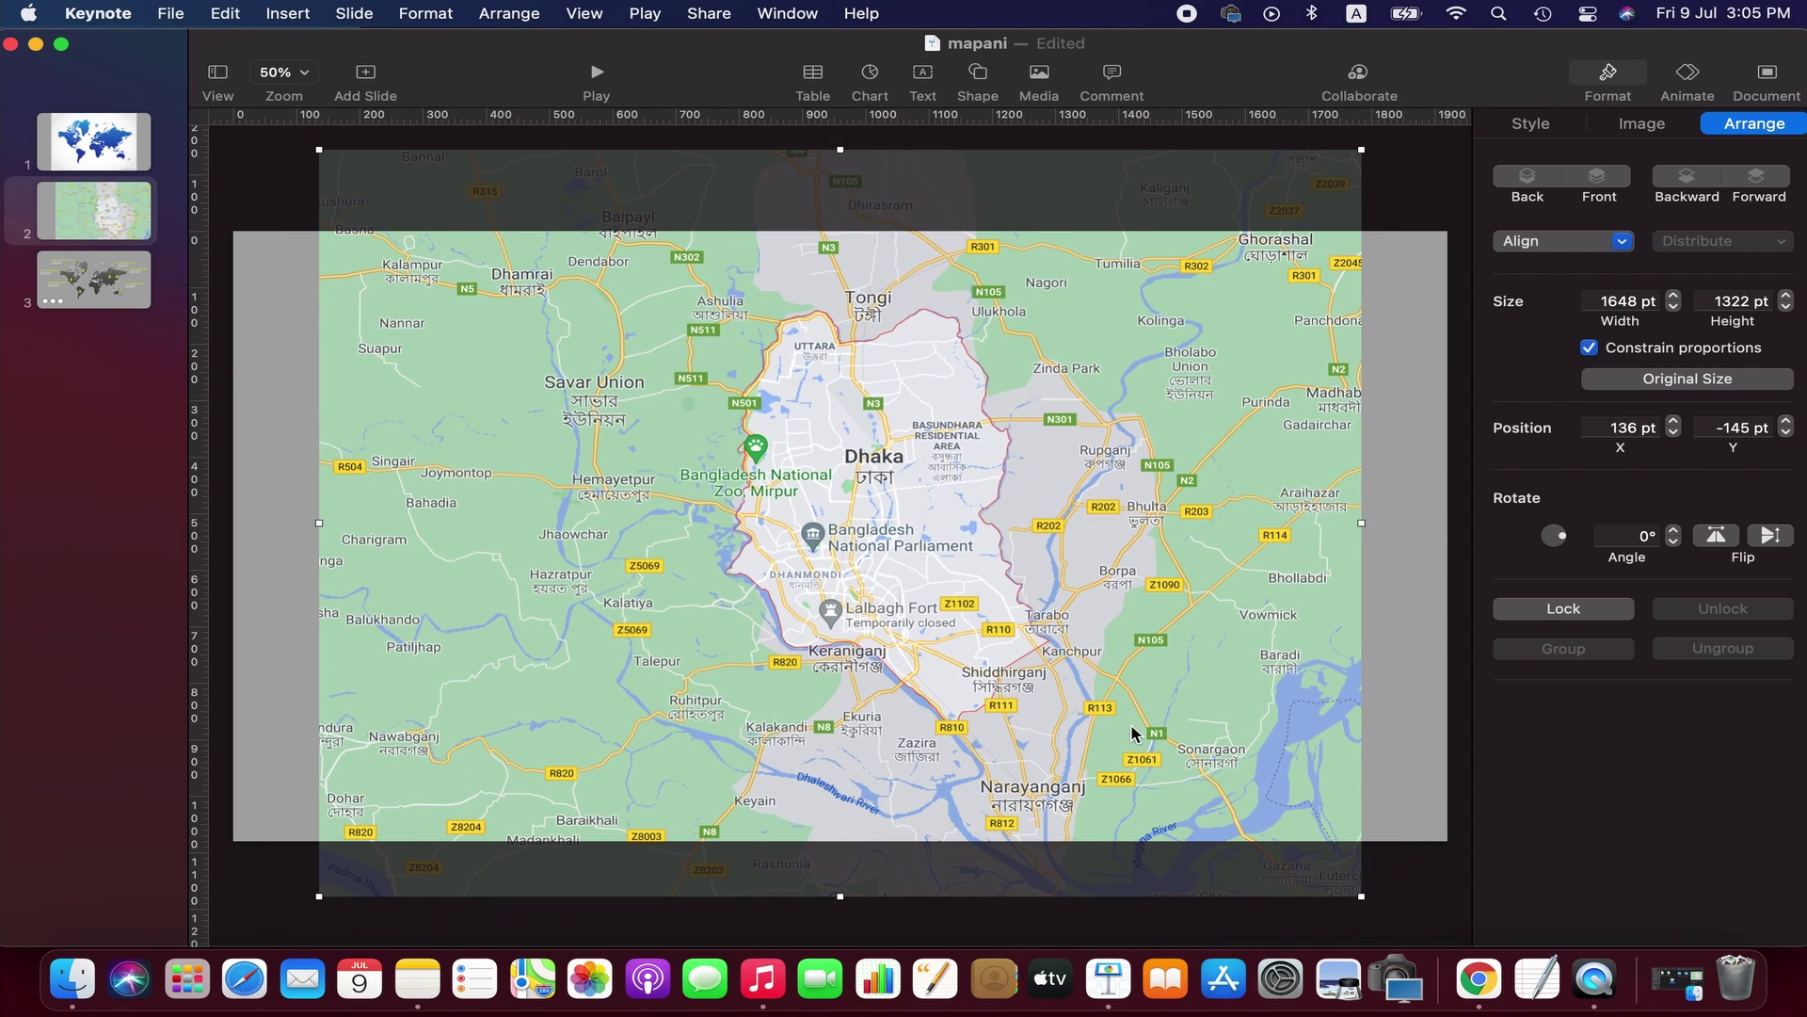
drag(1362, 899, 1436, 949)
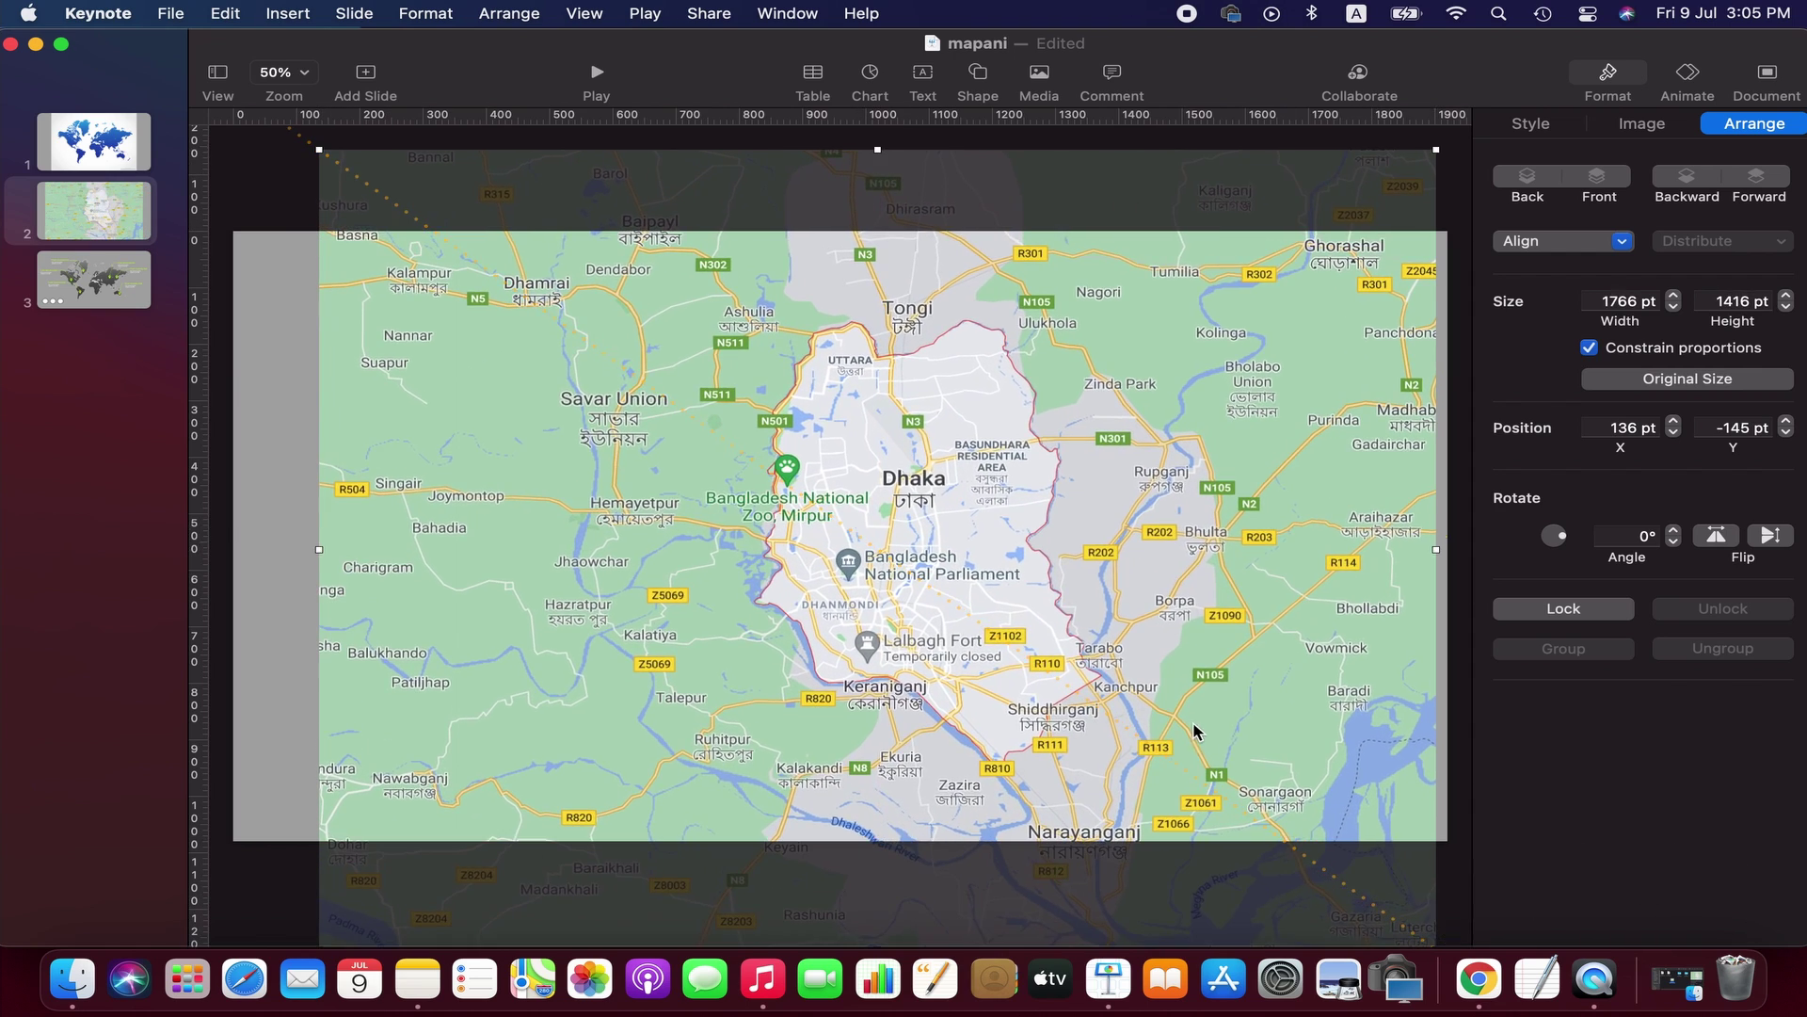
drag(1194, 731, 1172, 676)
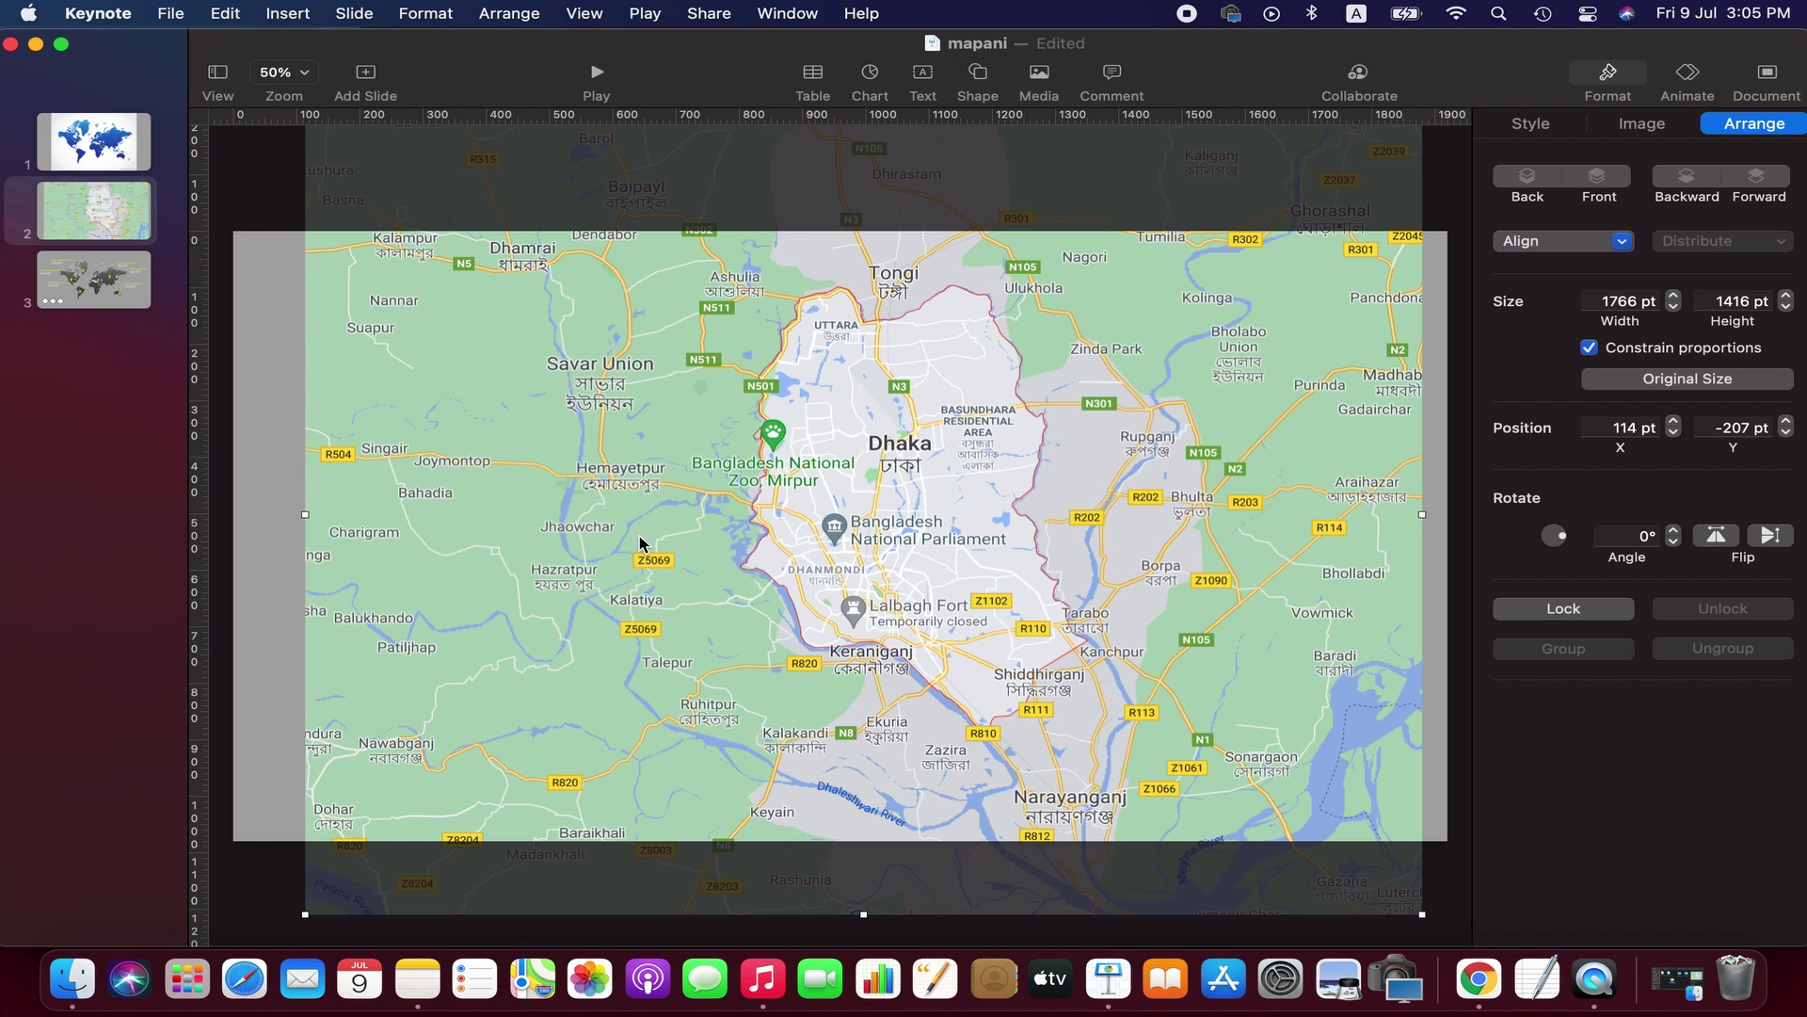
- With Draw with Pen, trace Dhaka's boundary up the western side and across the north past Uttara
click(987, 77)
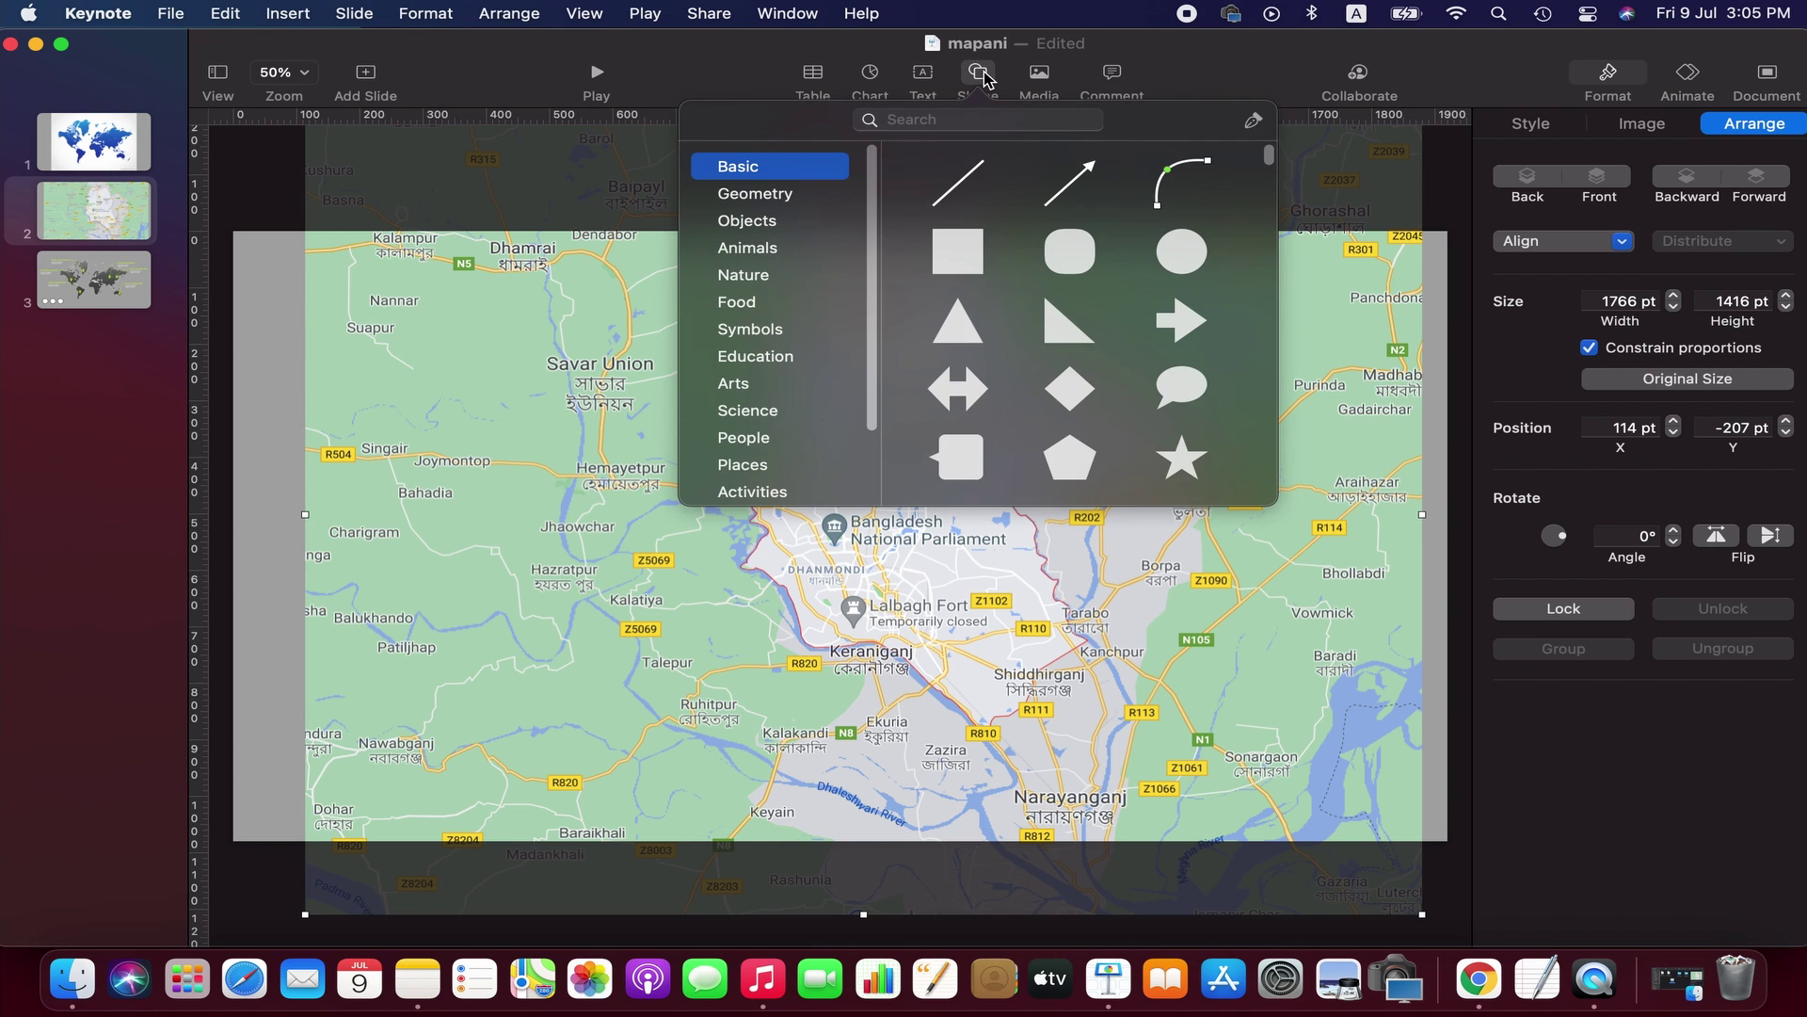
click(1252, 122)
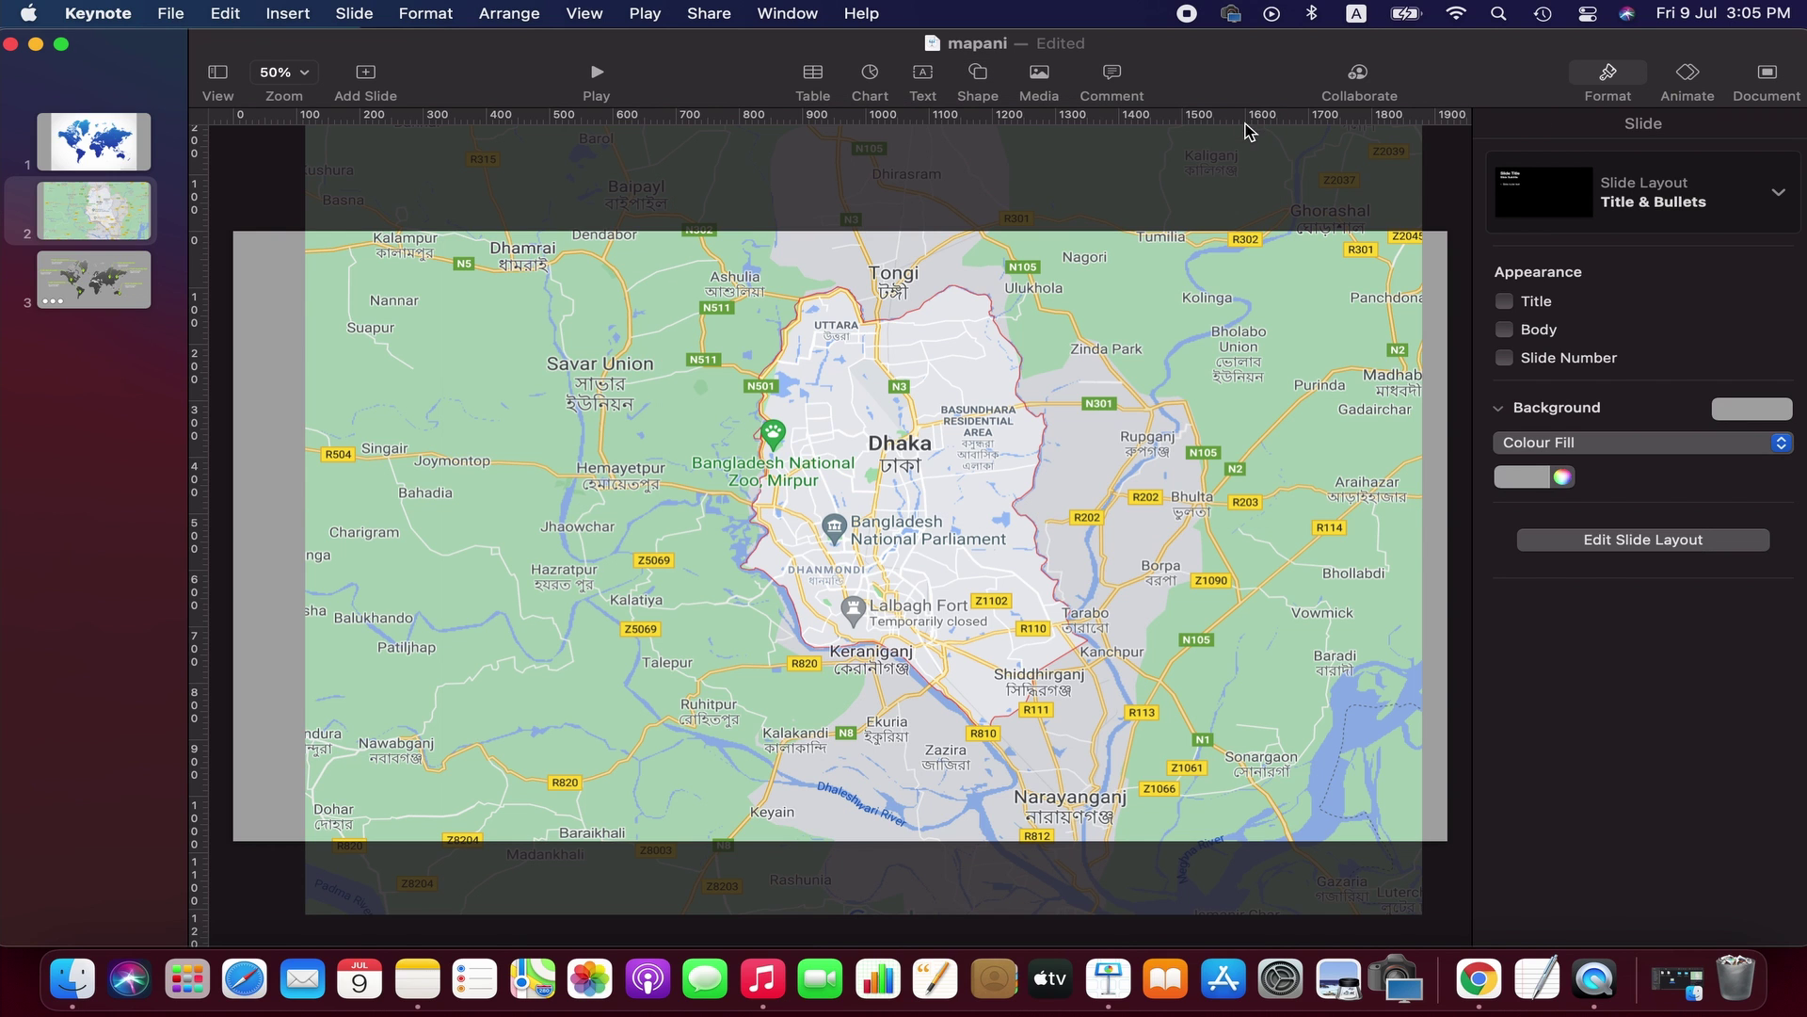
click(743, 562)
click(758, 526)
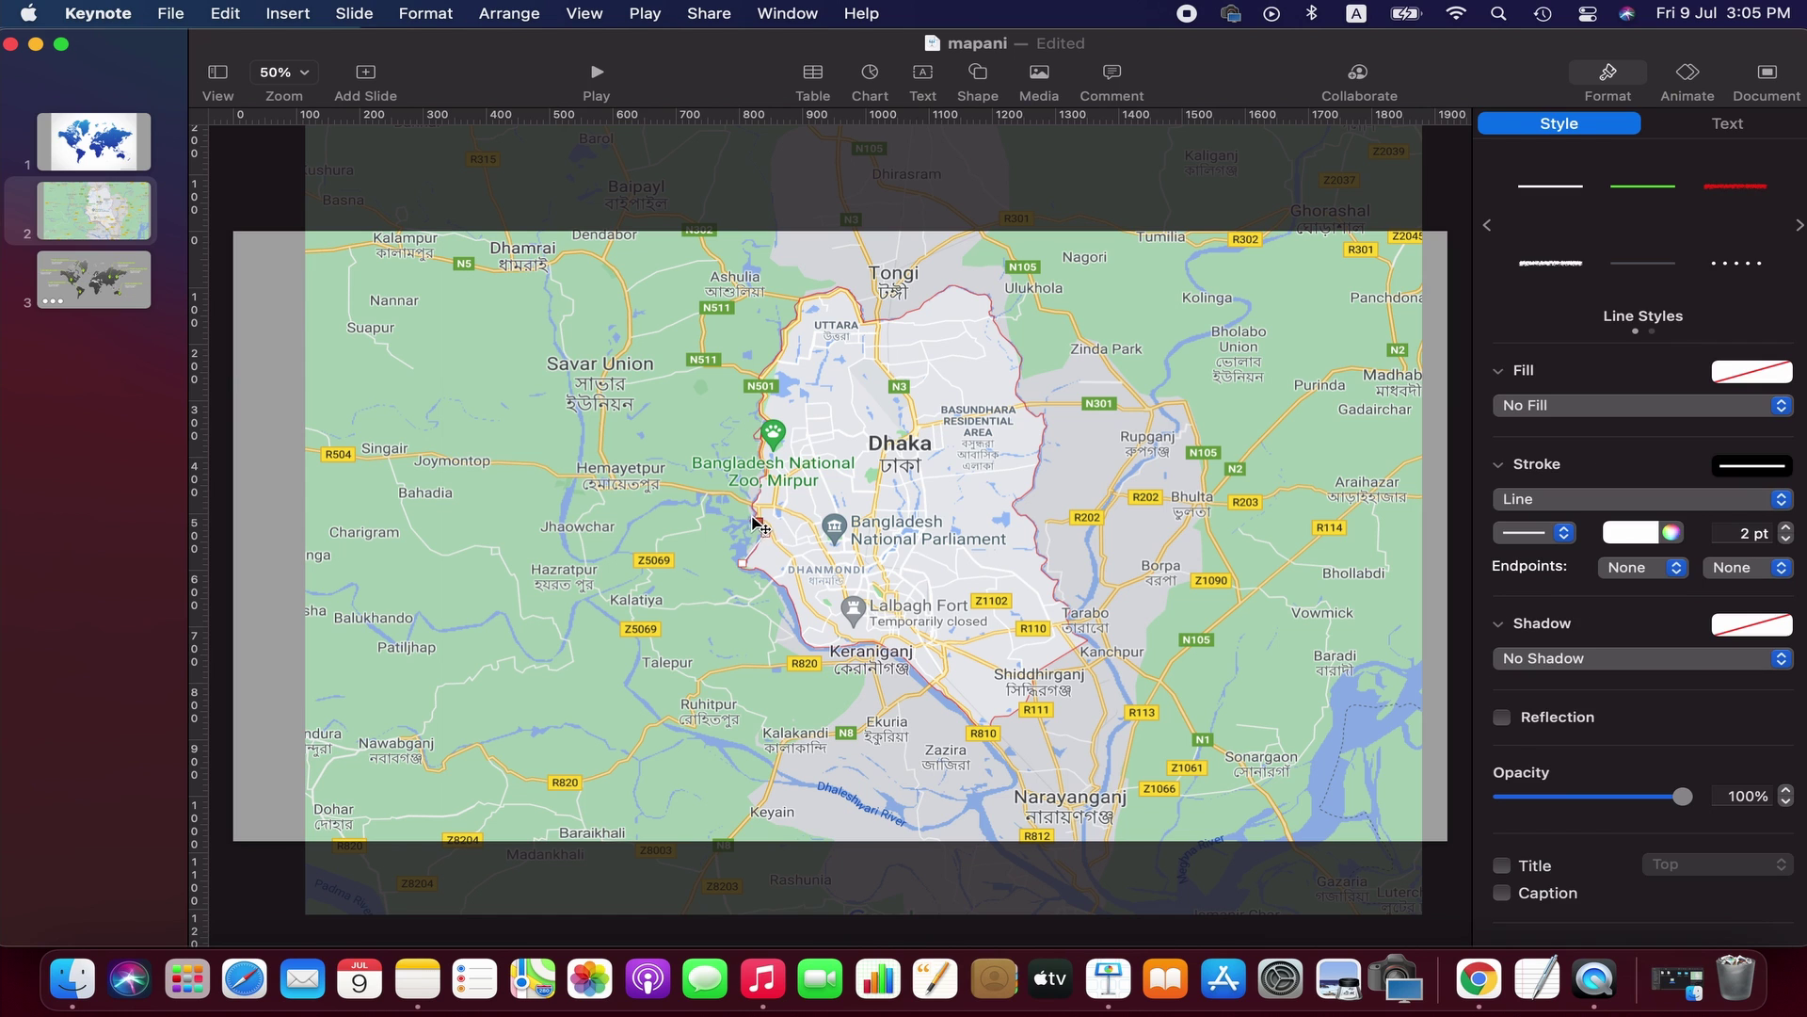
click(752, 518)
click(753, 509)
click(760, 482)
click(759, 458)
click(758, 434)
click(764, 411)
click(765, 386)
click(769, 364)
click(778, 344)
click(786, 325)
click(797, 302)
click(810, 292)
click(826, 288)
click(842, 287)
click(853, 297)
click(863, 317)
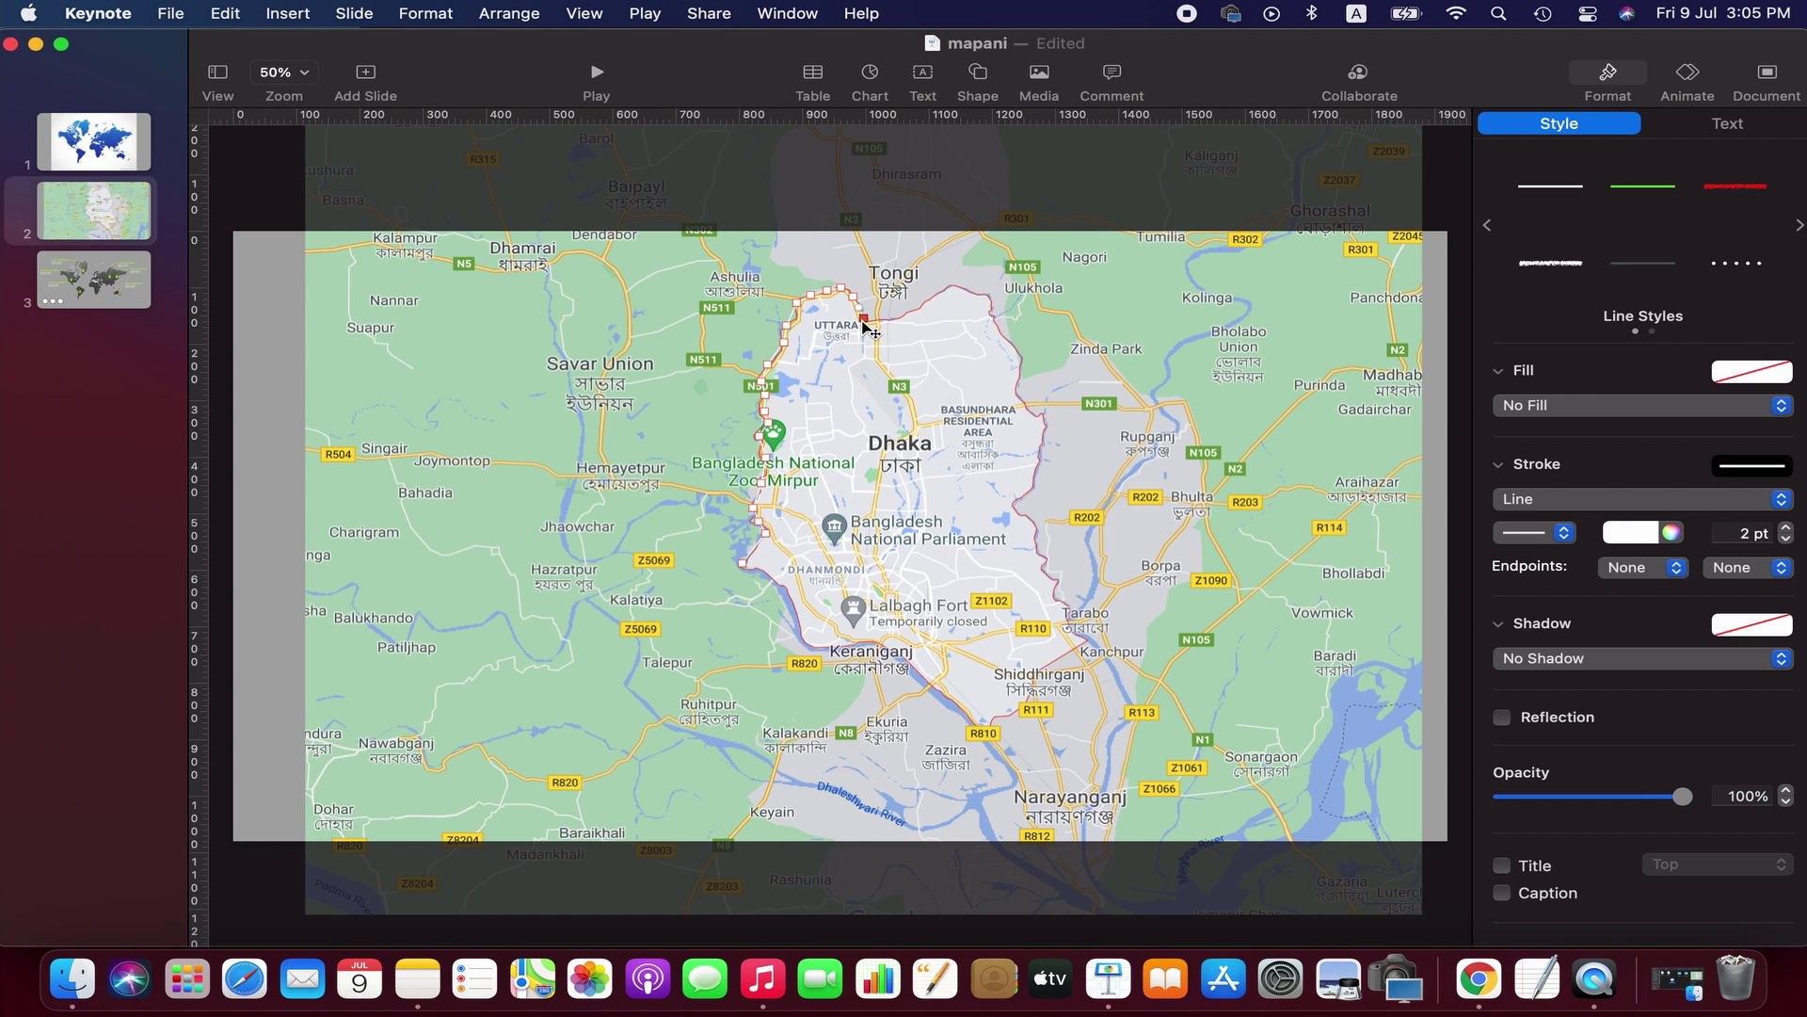
click(879, 318)
click(897, 315)
click(913, 307)
click(947, 290)
click(965, 290)
click(982, 293)
click(990, 306)
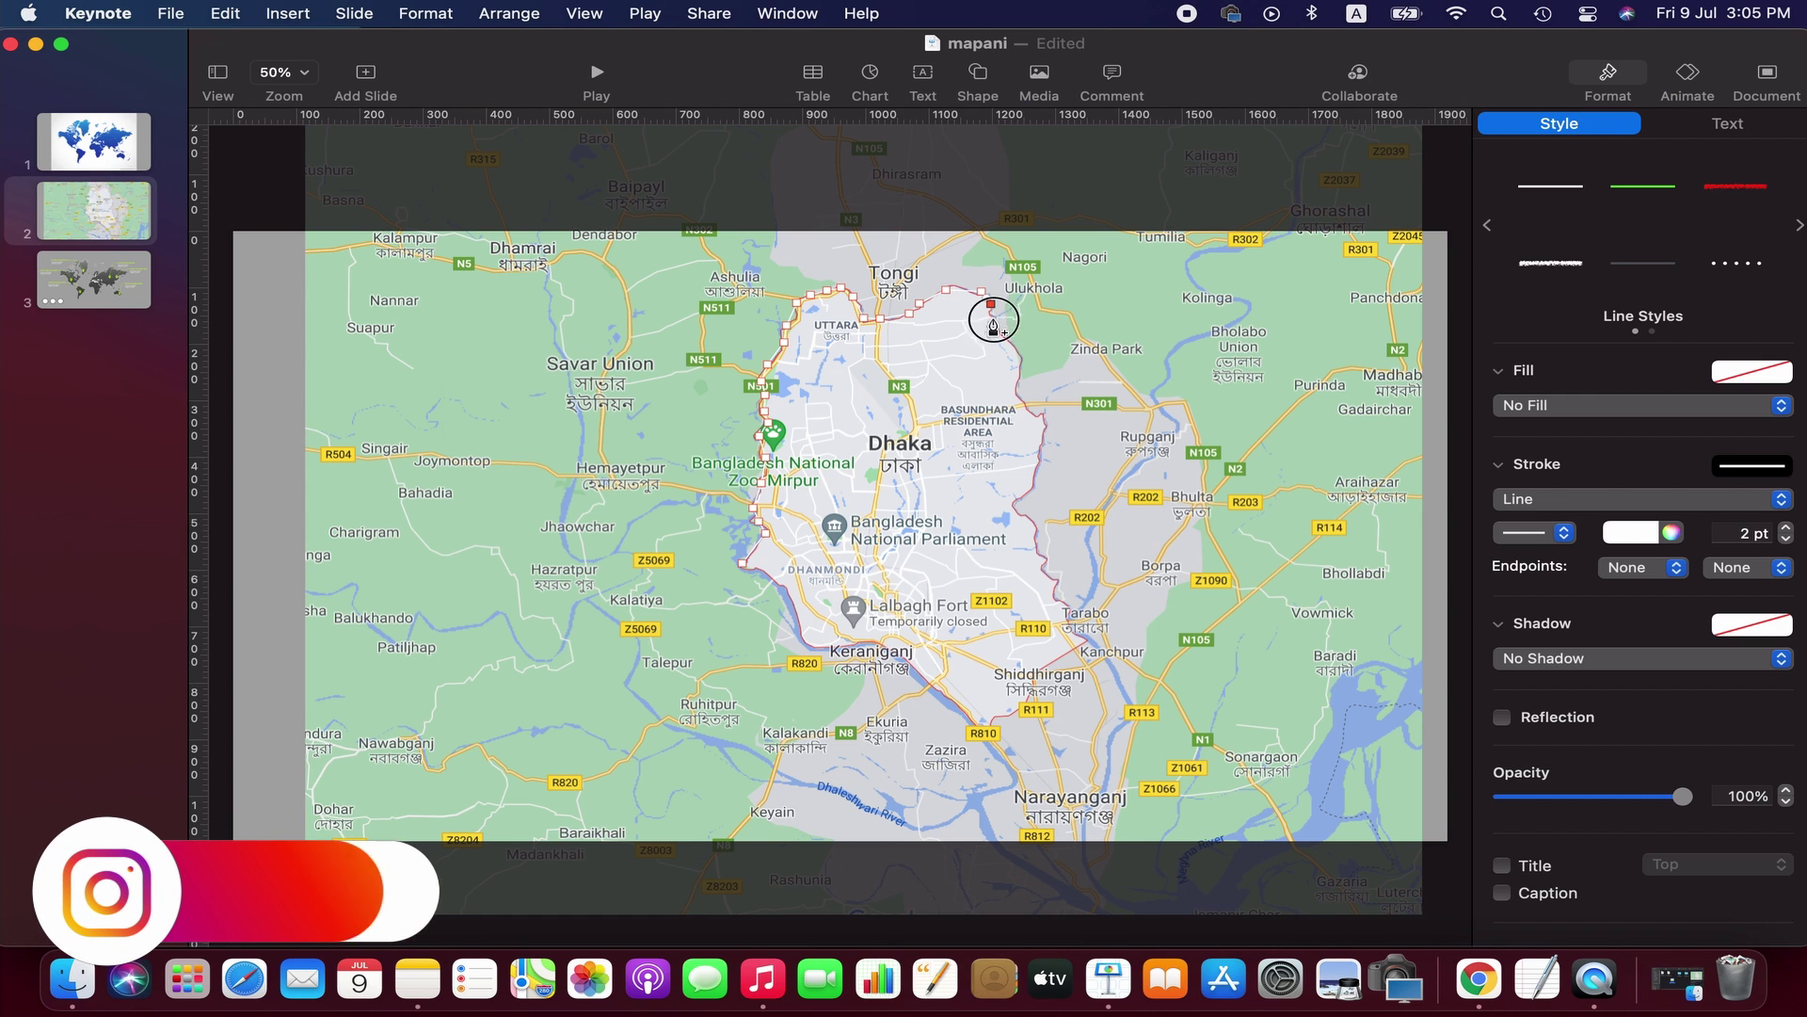
click(1004, 335)
click(1020, 353)
- Trace down the eastern side and west past Keraniganj, closing the path at the first point
click(1020, 369)
click(1021, 383)
click(1022, 396)
click(1029, 412)
click(1047, 431)
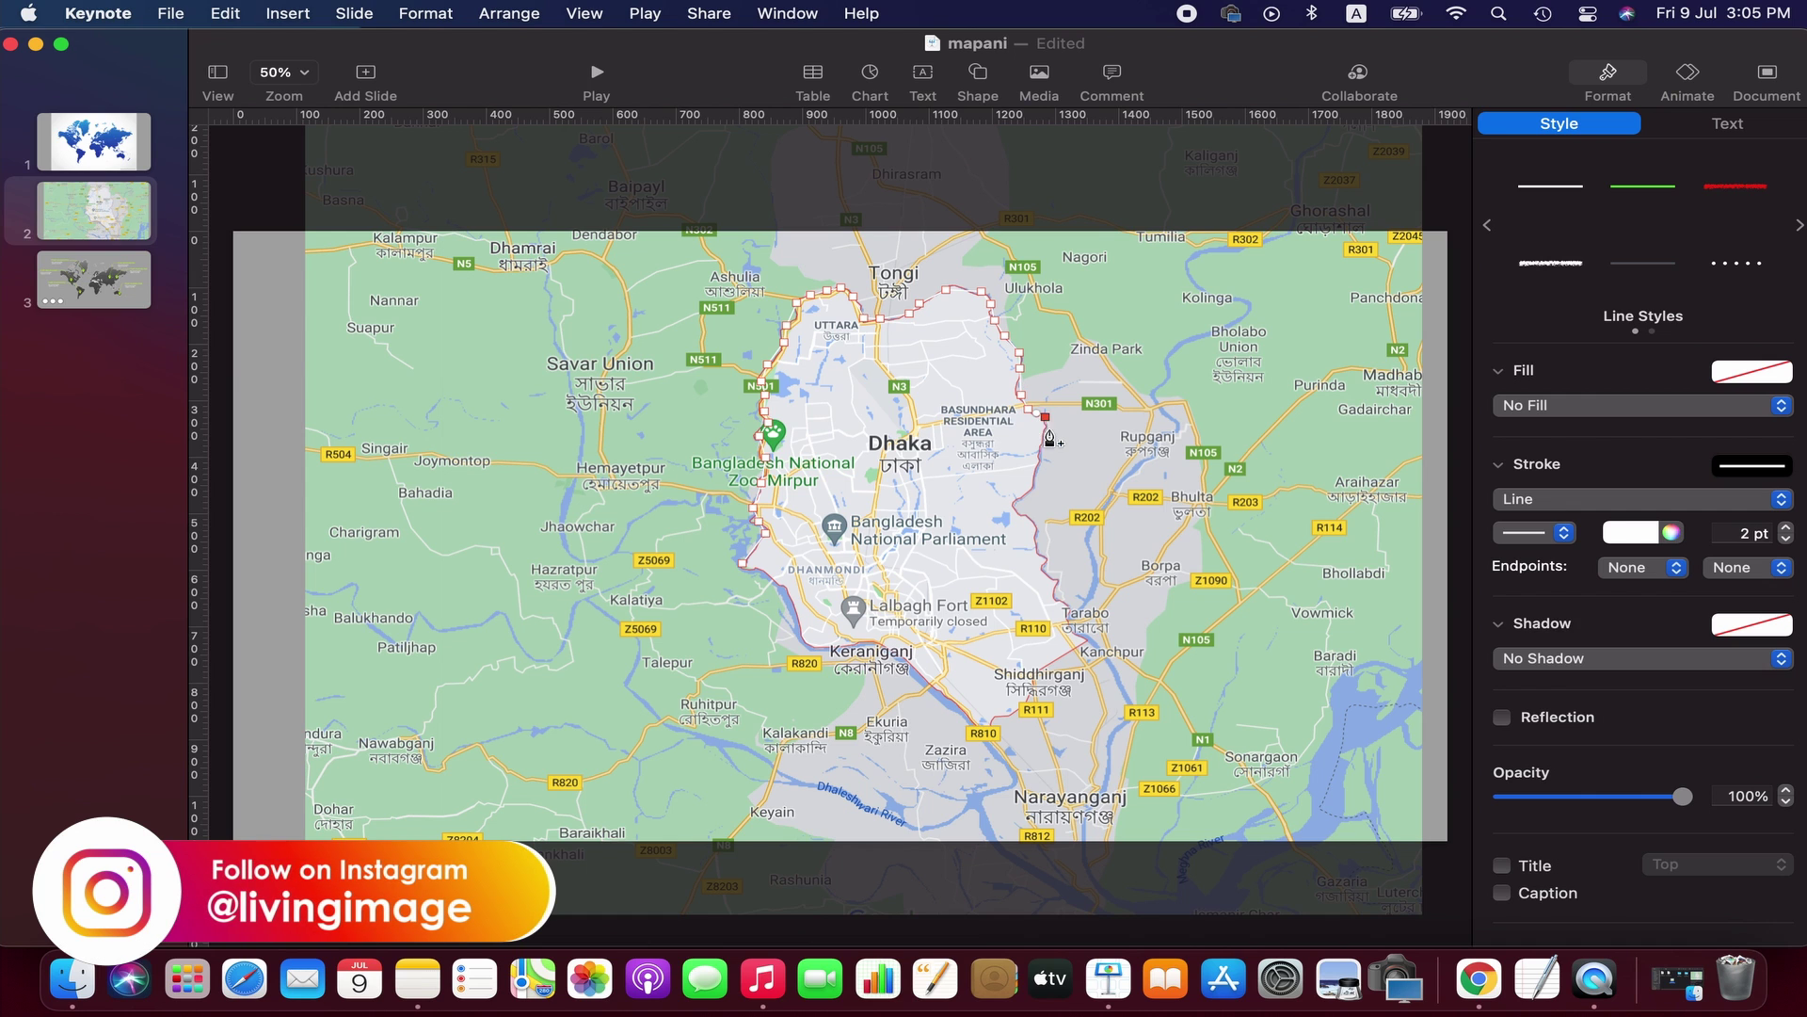
click(1037, 458)
click(1032, 477)
click(1021, 502)
click(1024, 516)
click(1033, 535)
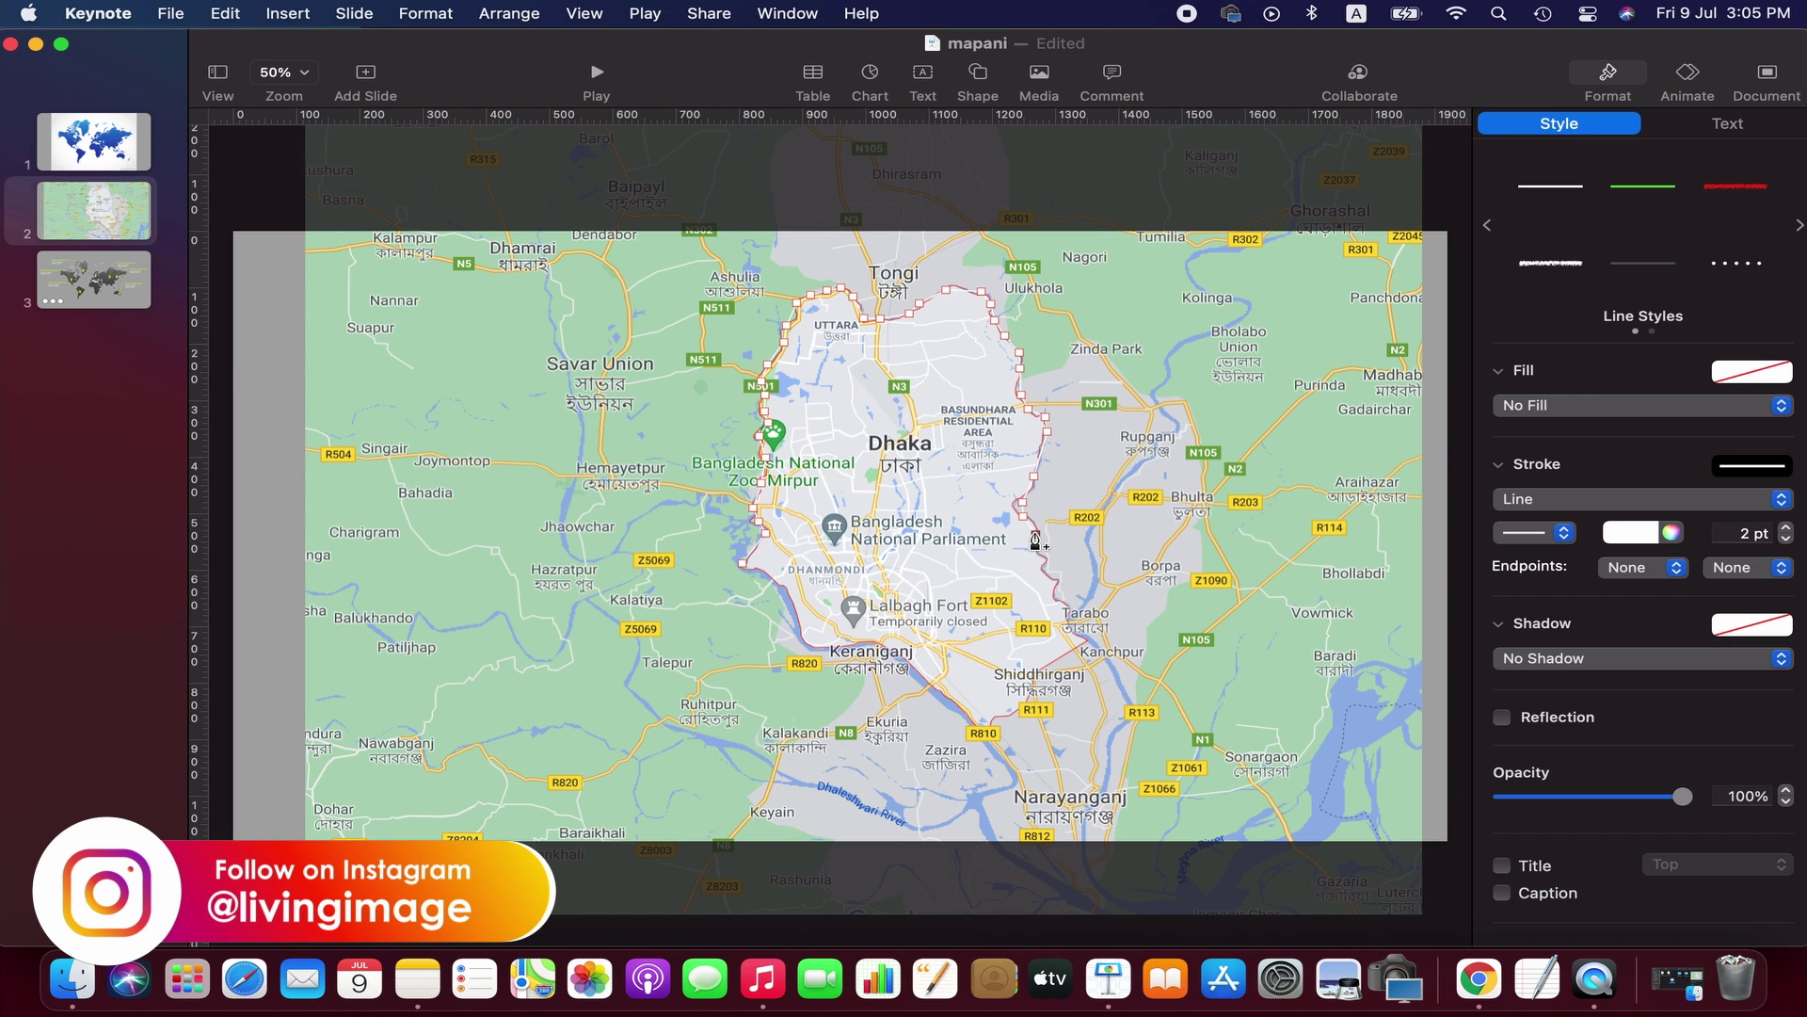
click(1039, 554)
click(1044, 571)
click(1052, 587)
click(1059, 601)
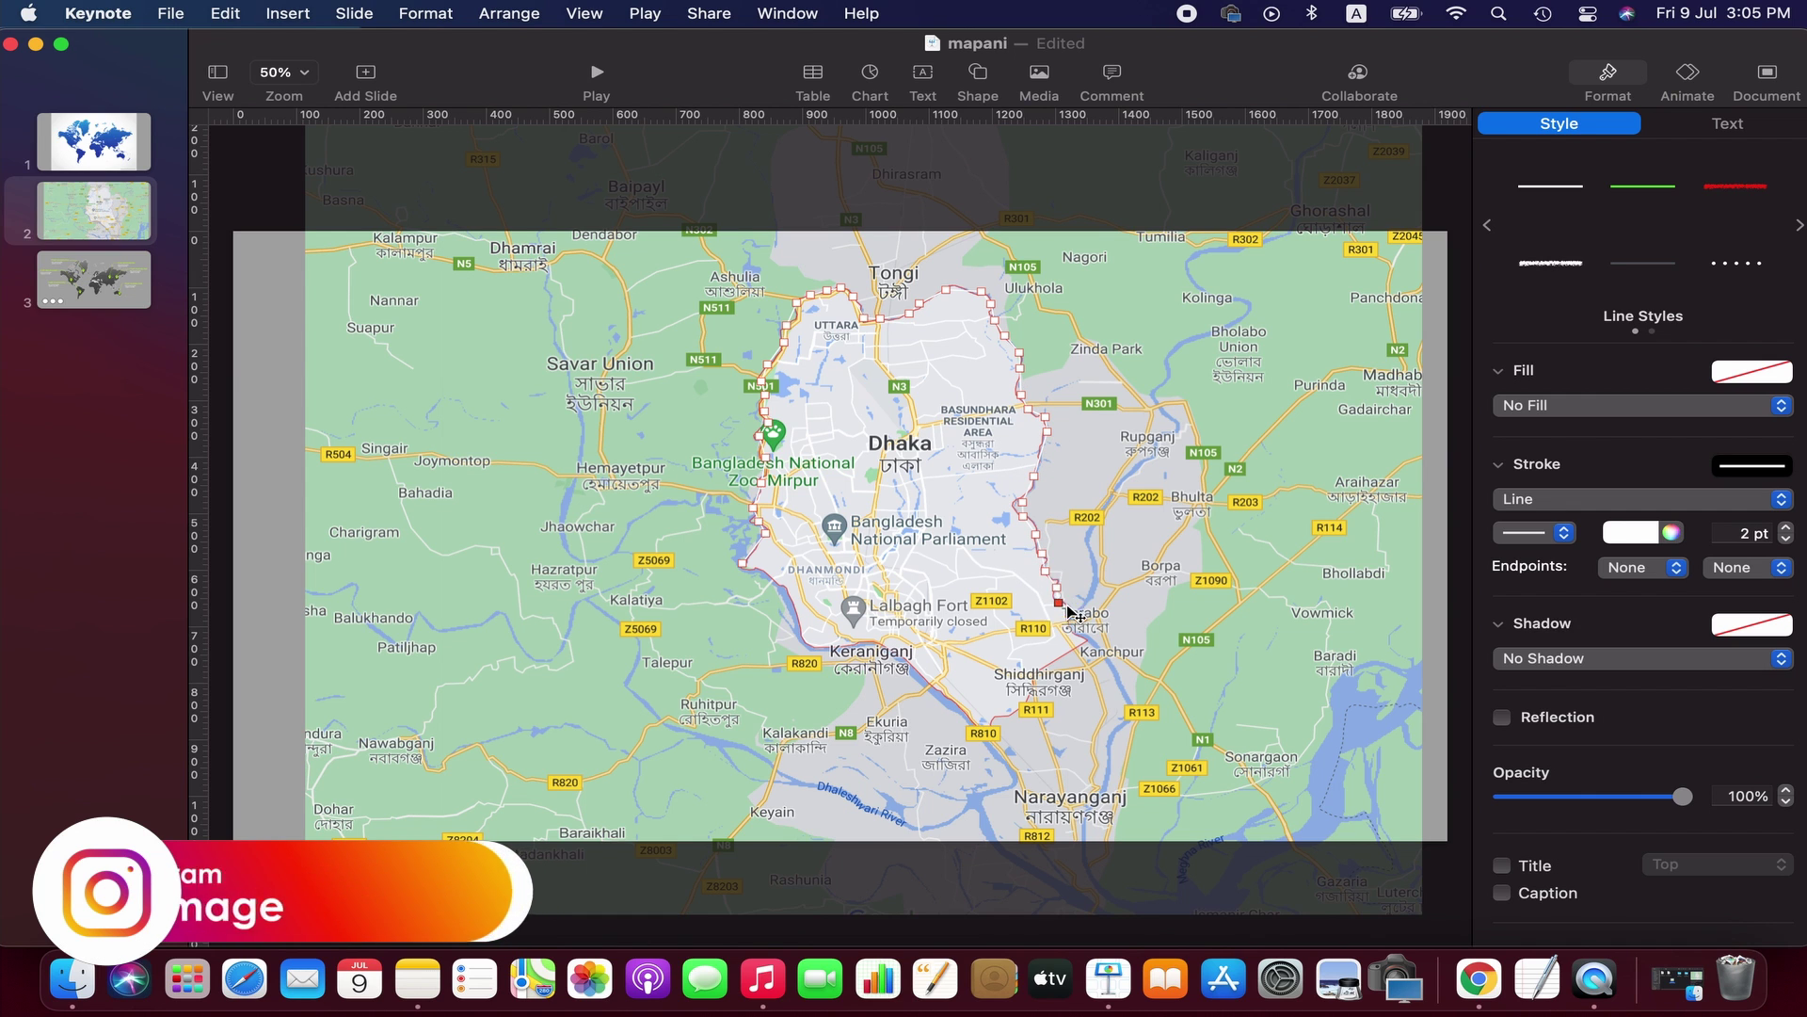
click(1072, 612)
click(1075, 628)
click(1088, 648)
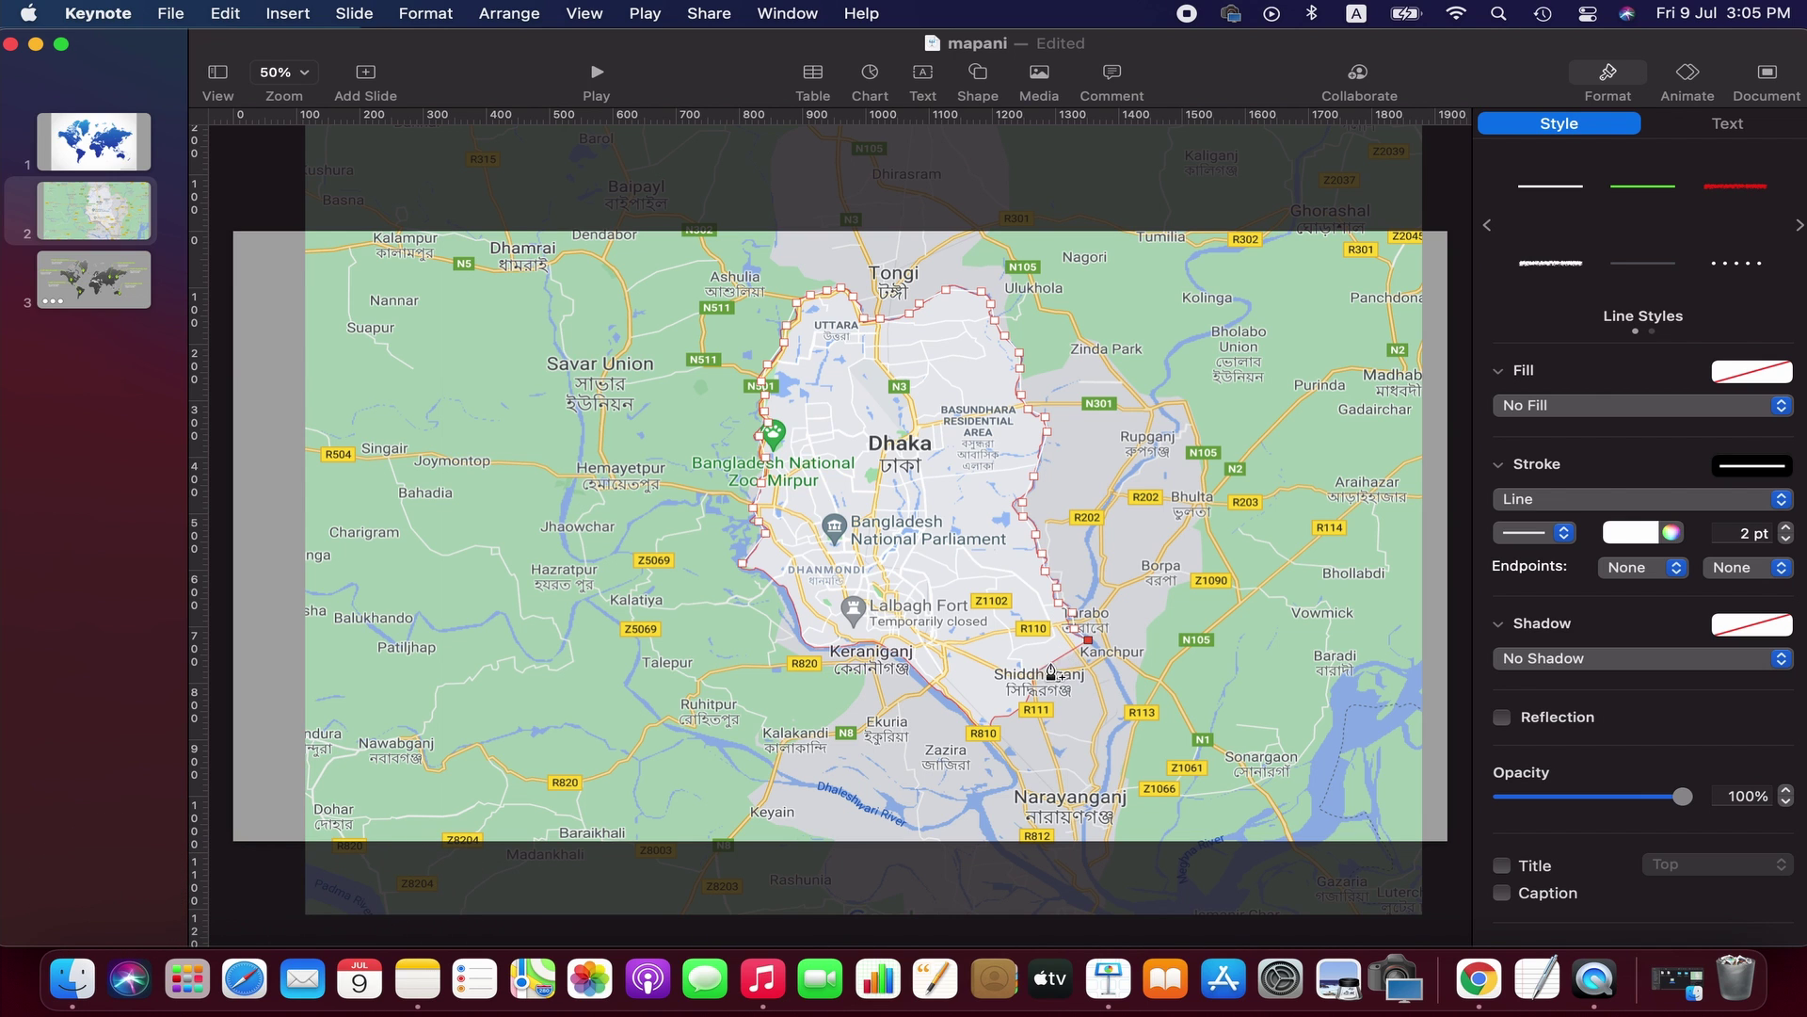
click(1038, 676)
click(1031, 702)
click(1020, 709)
click(991, 733)
click(972, 719)
click(947, 696)
click(925, 677)
click(902, 655)
click(871, 639)
click(838, 641)
click(805, 637)
click(795, 619)
click(786, 595)
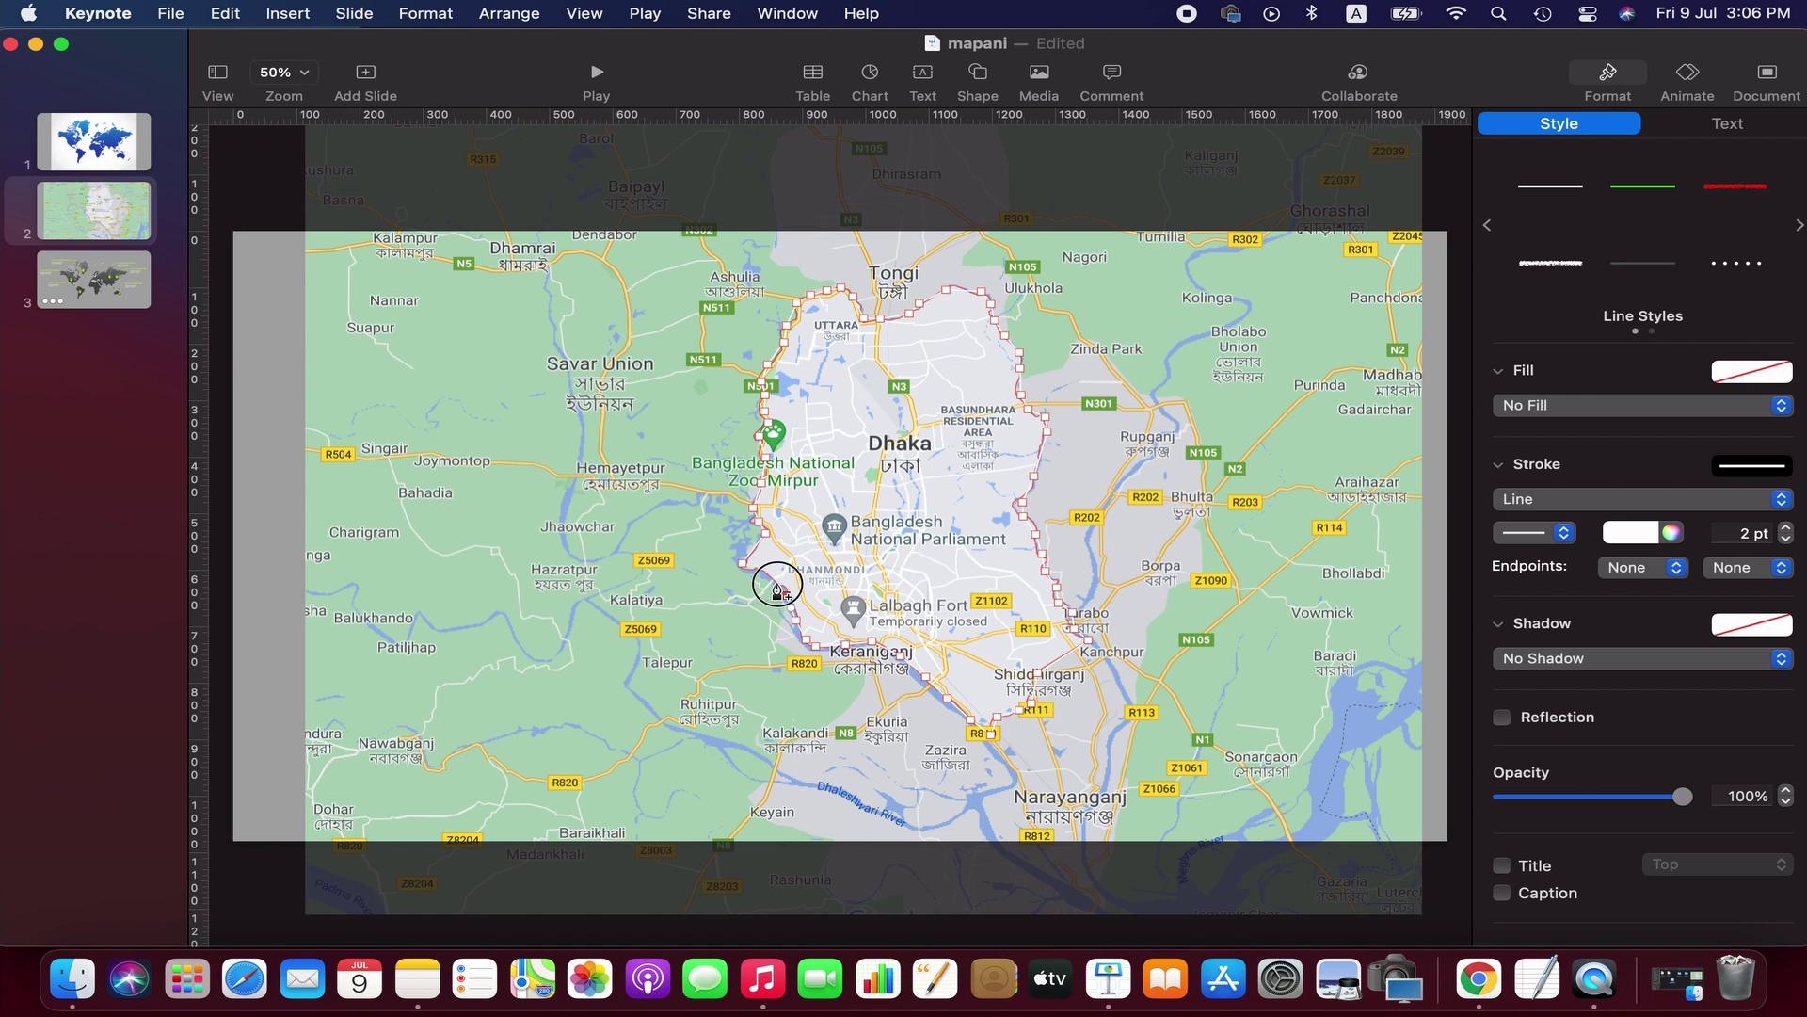
click(767, 578)
click(742, 564)
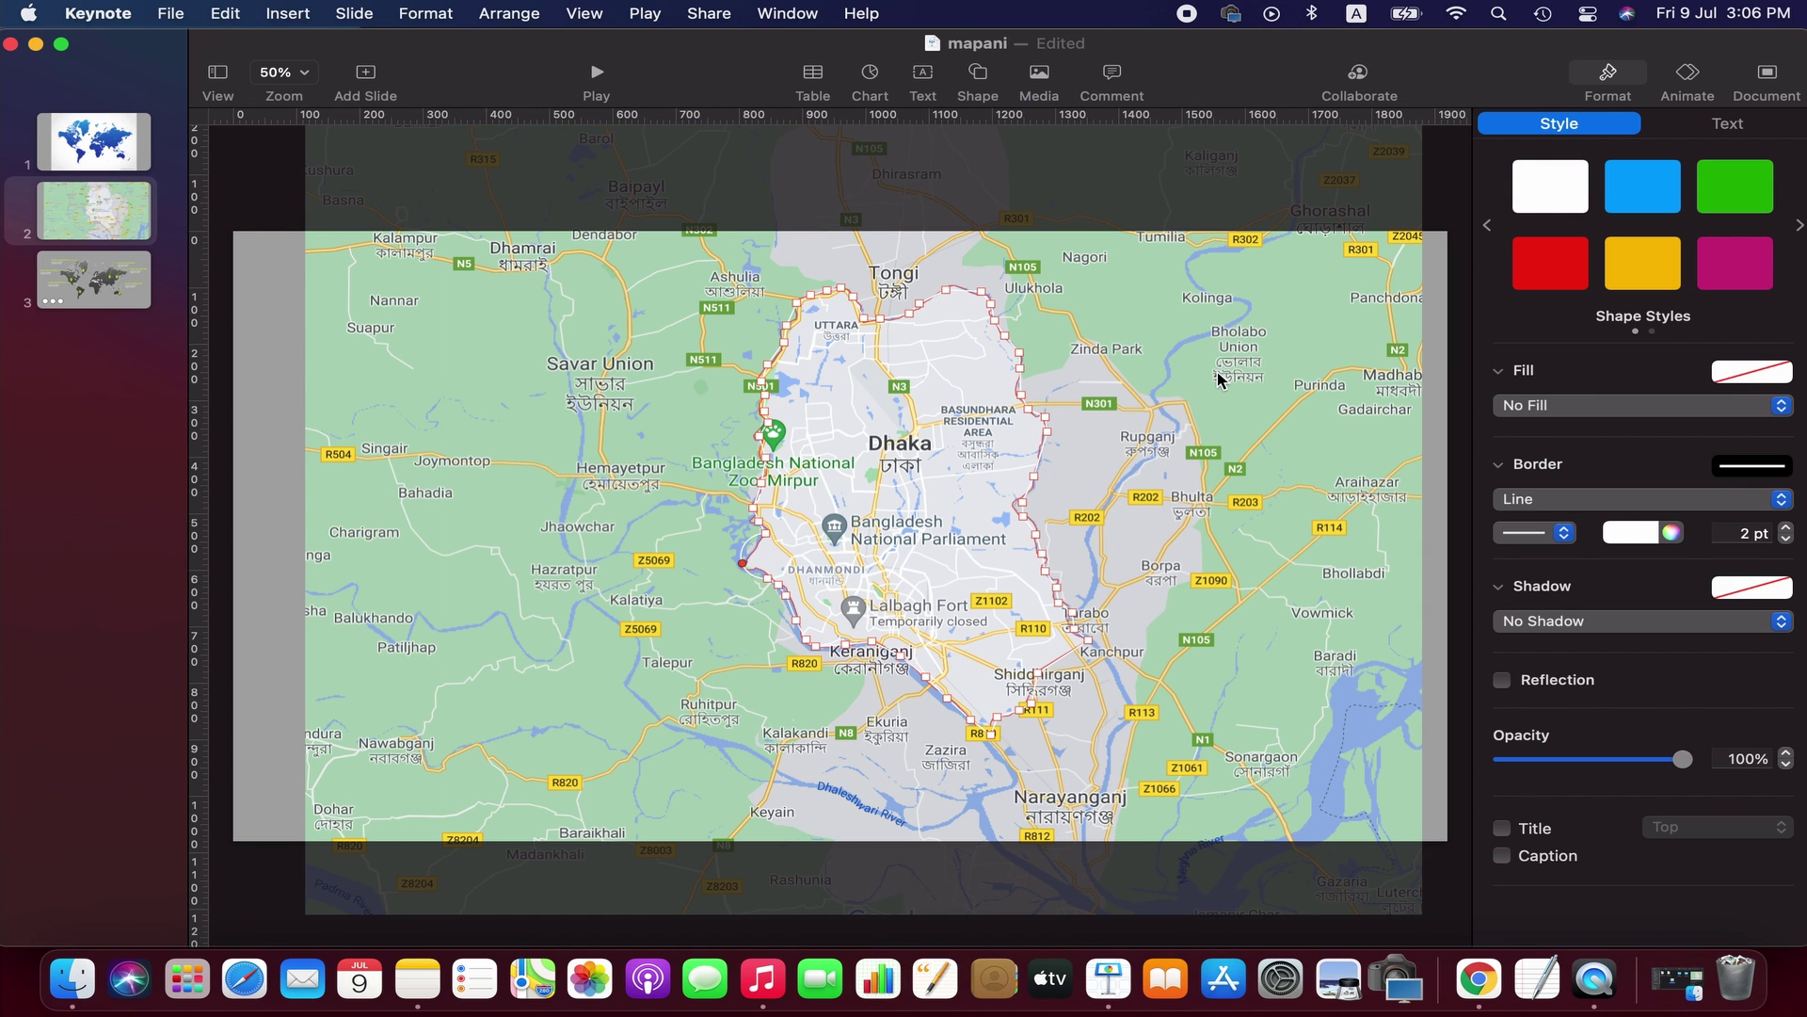
- Cut the map screenshot from the slide and select the traced outline shape
right_click(914, 411)
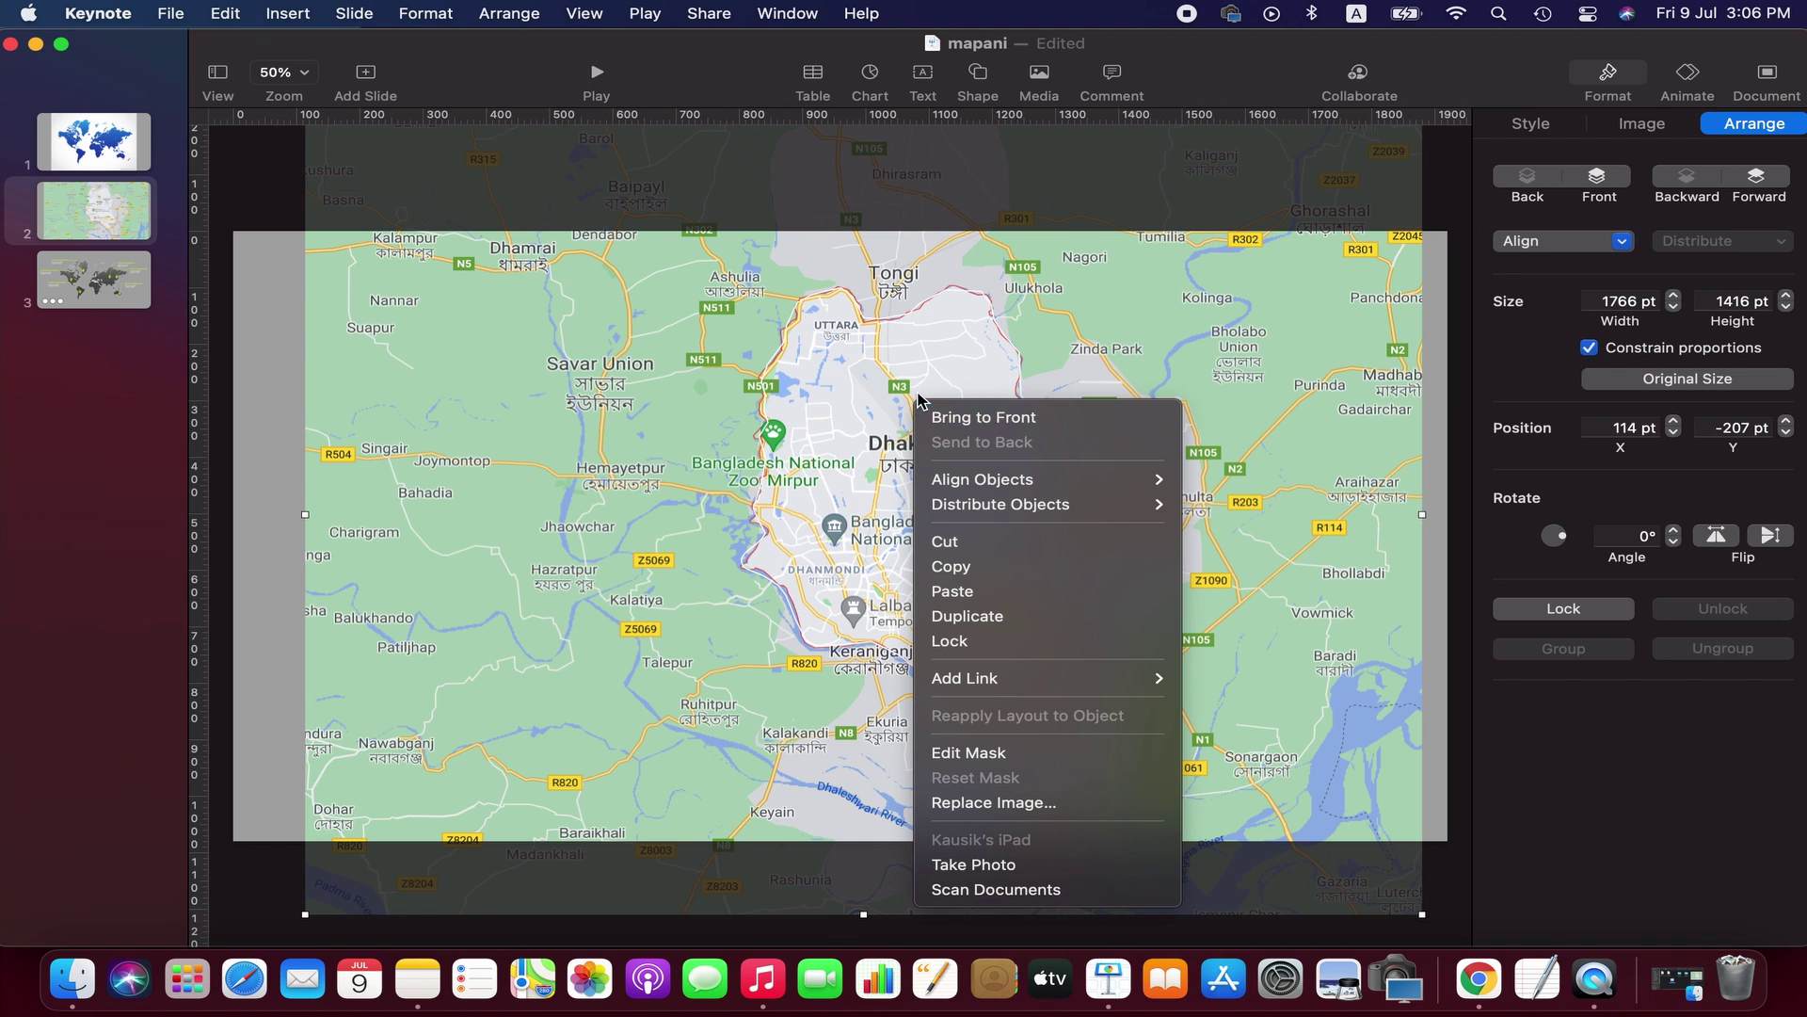
click(981, 538)
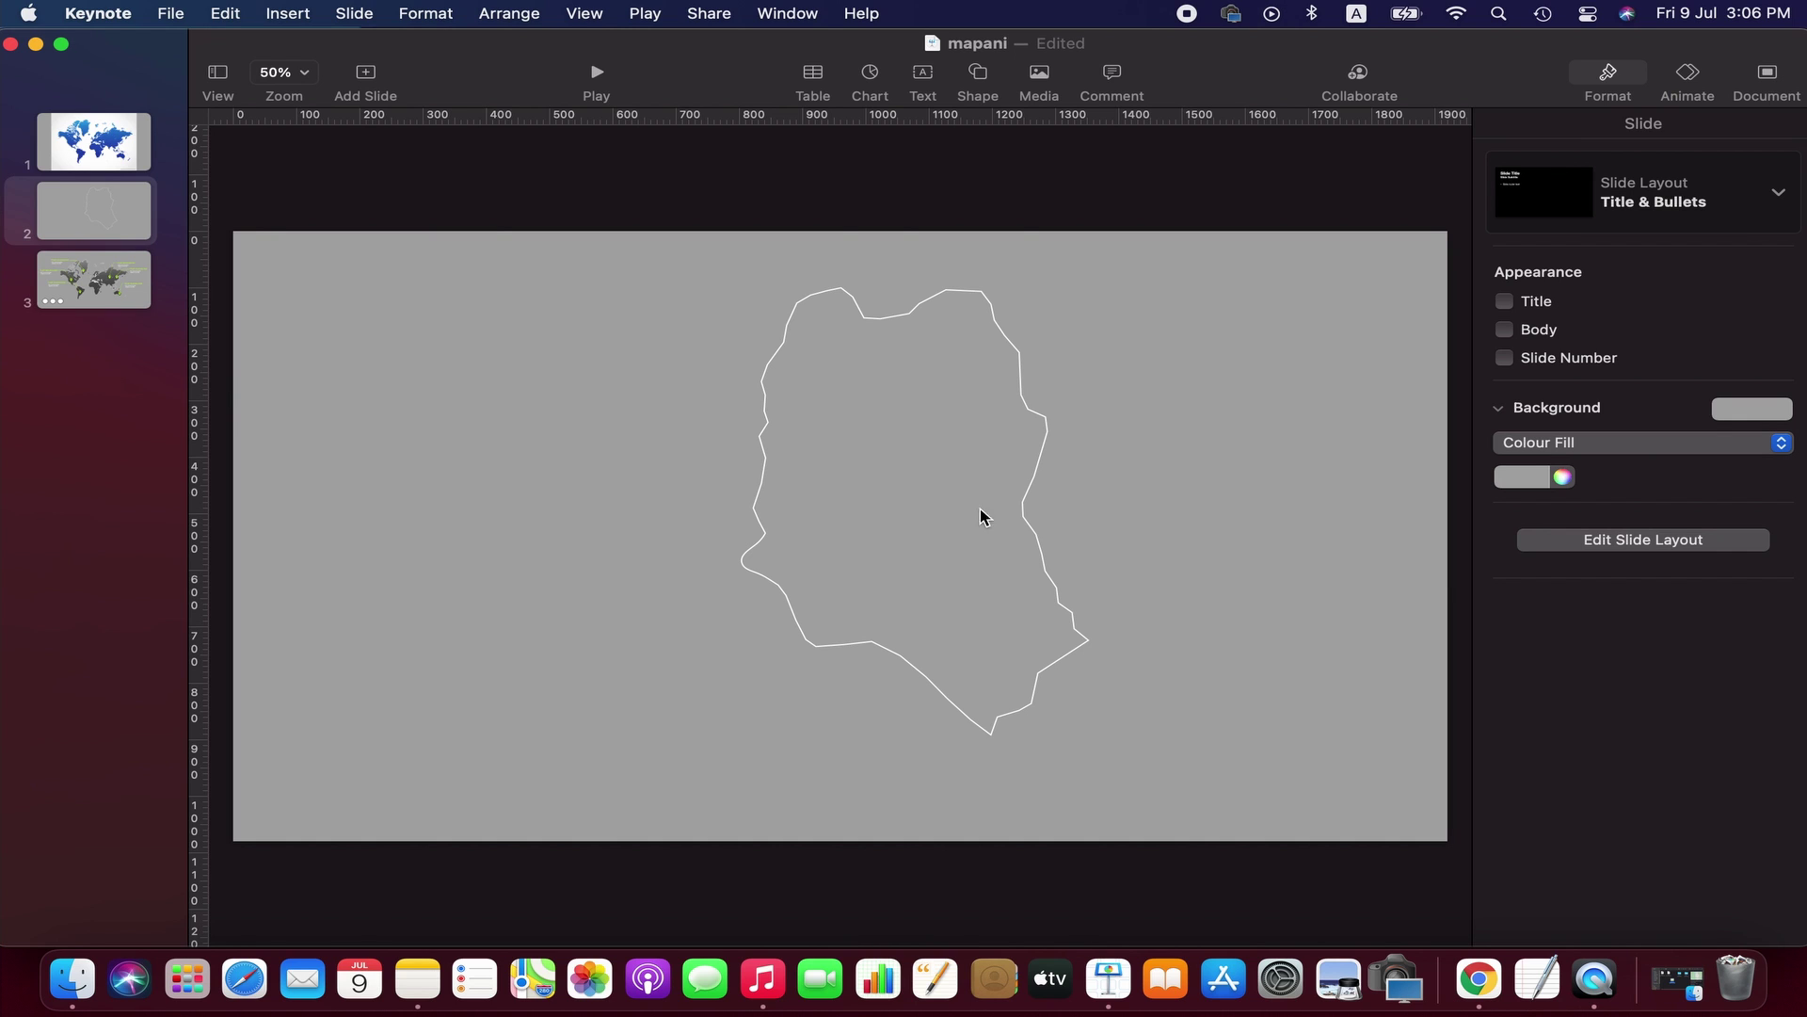
click(951, 448)
click(1531, 124)
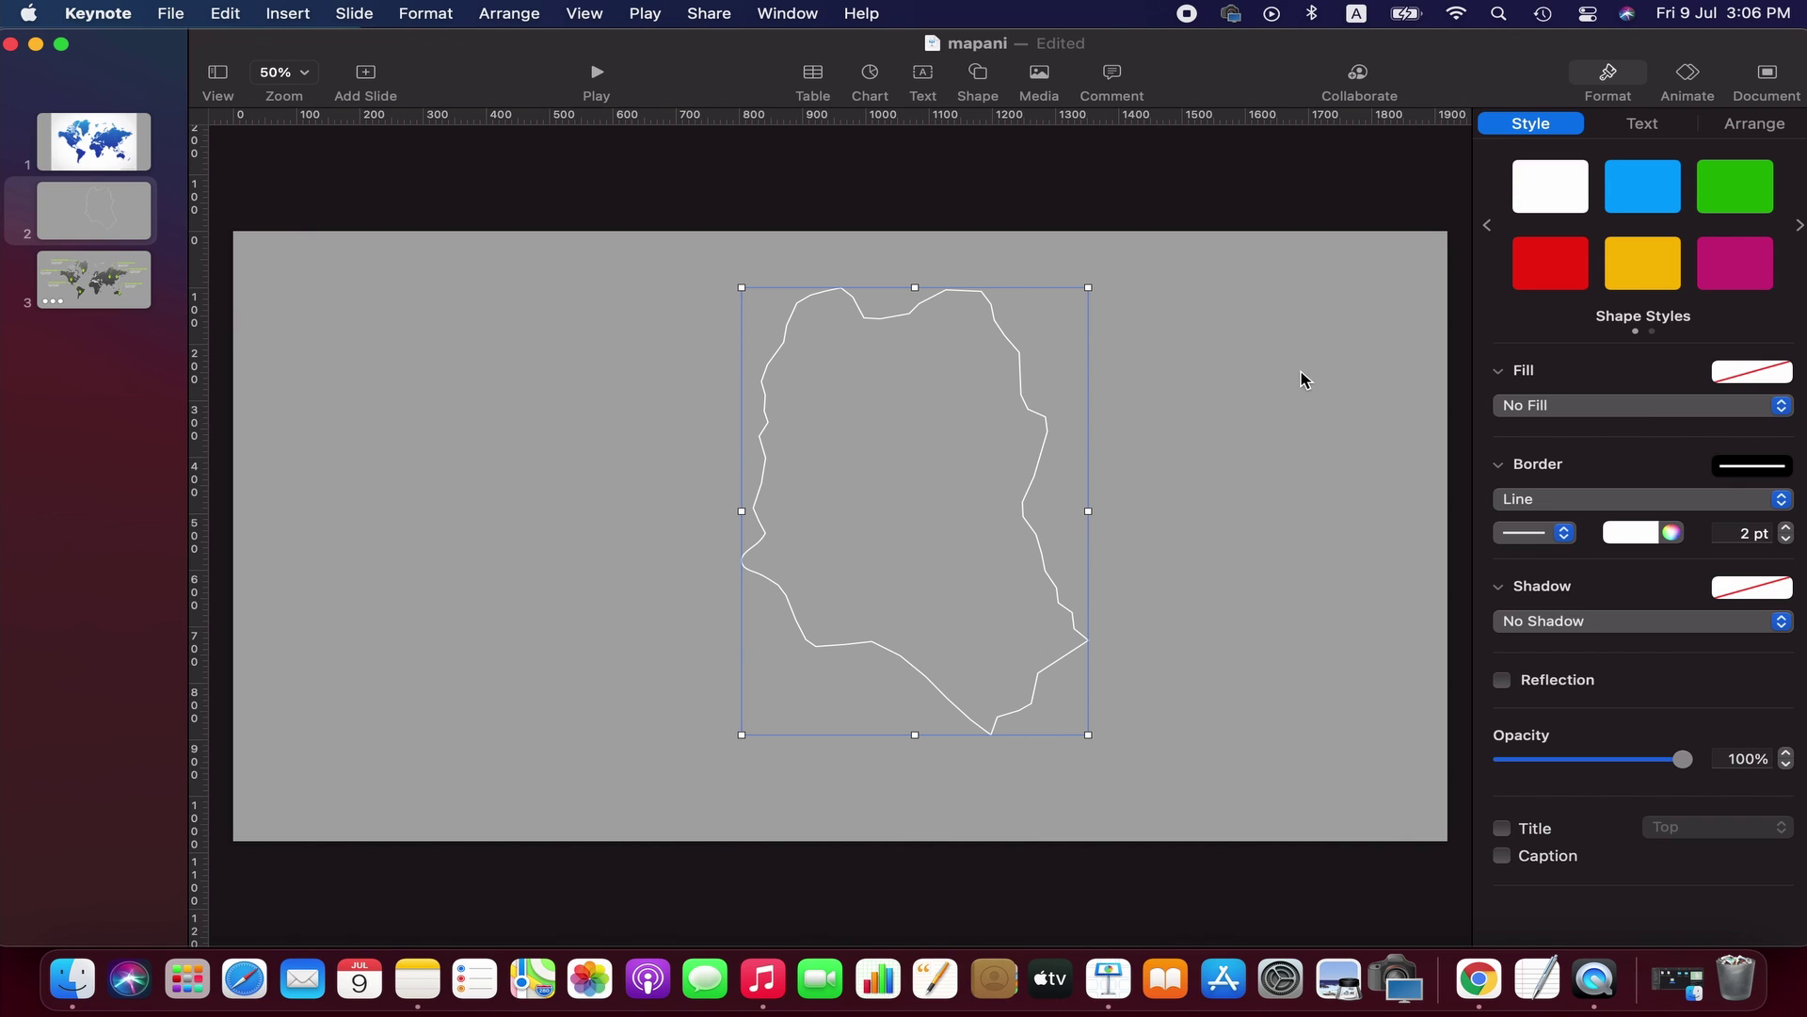
- Give the outline a rough brush-stroke border preset and adjust its colour brightness
click(1777, 468)
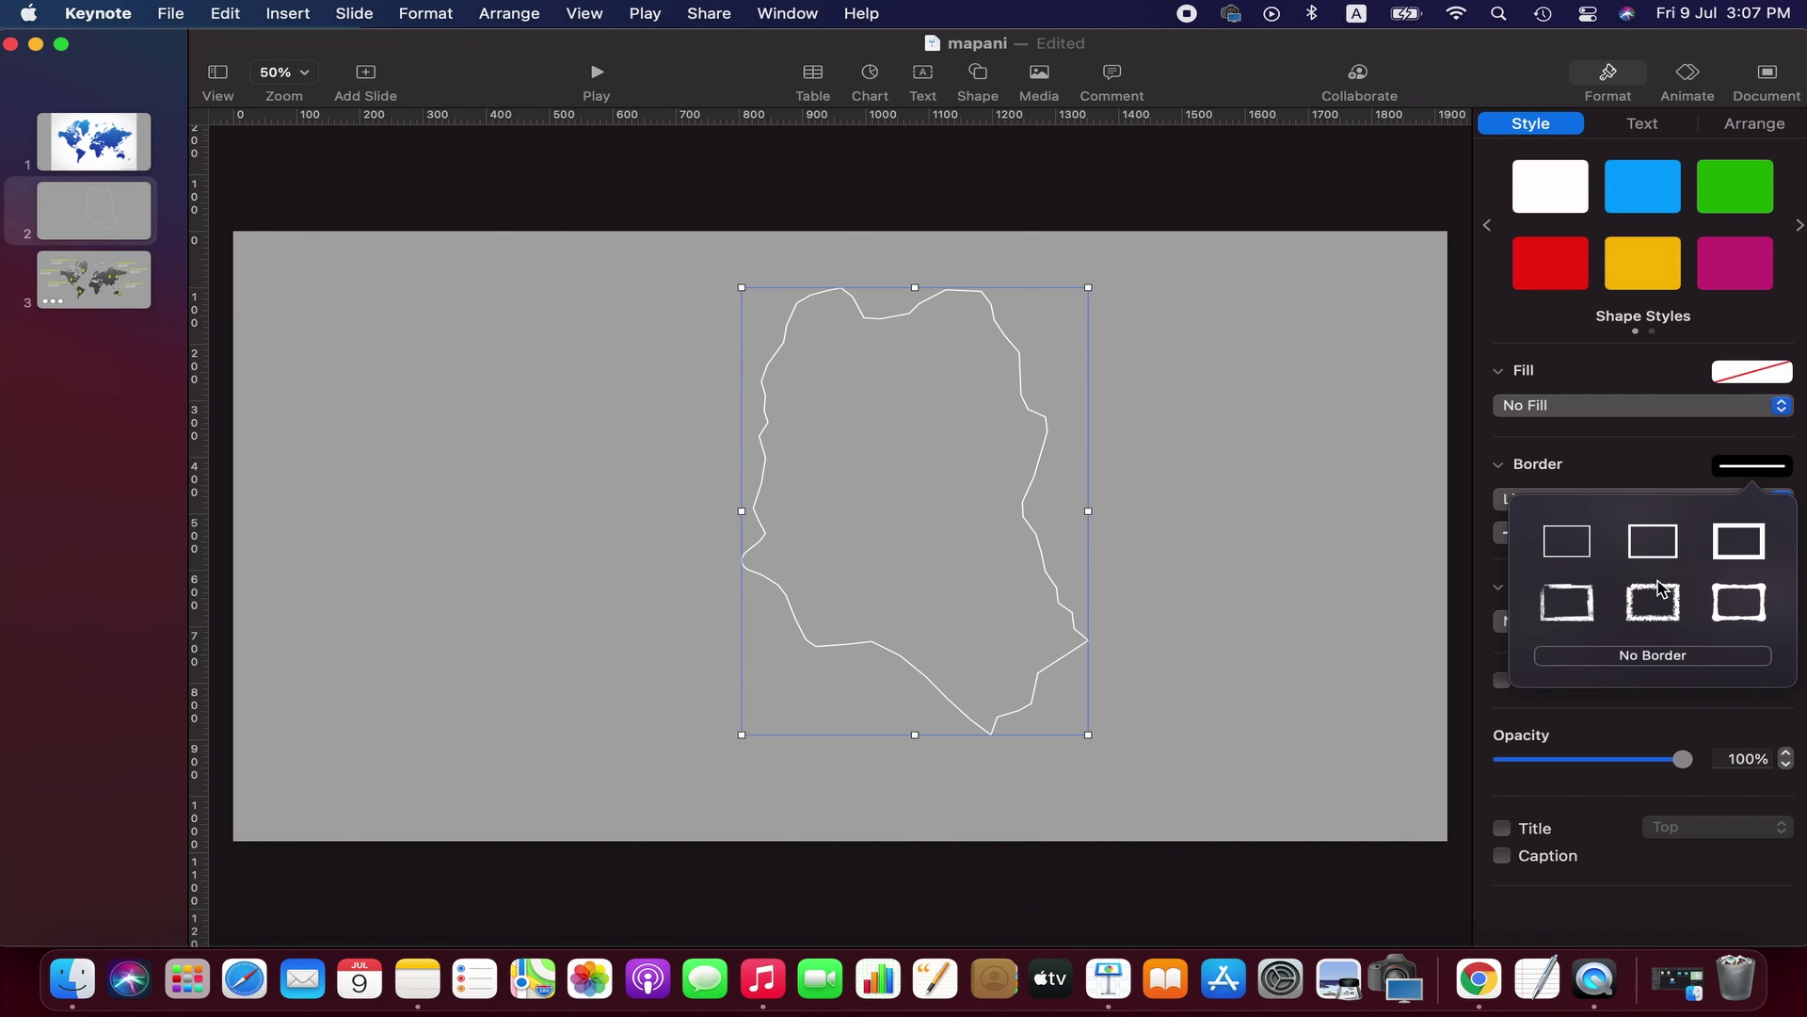
click(1583, 603)
click(1750, 471)
click(1659, 603)
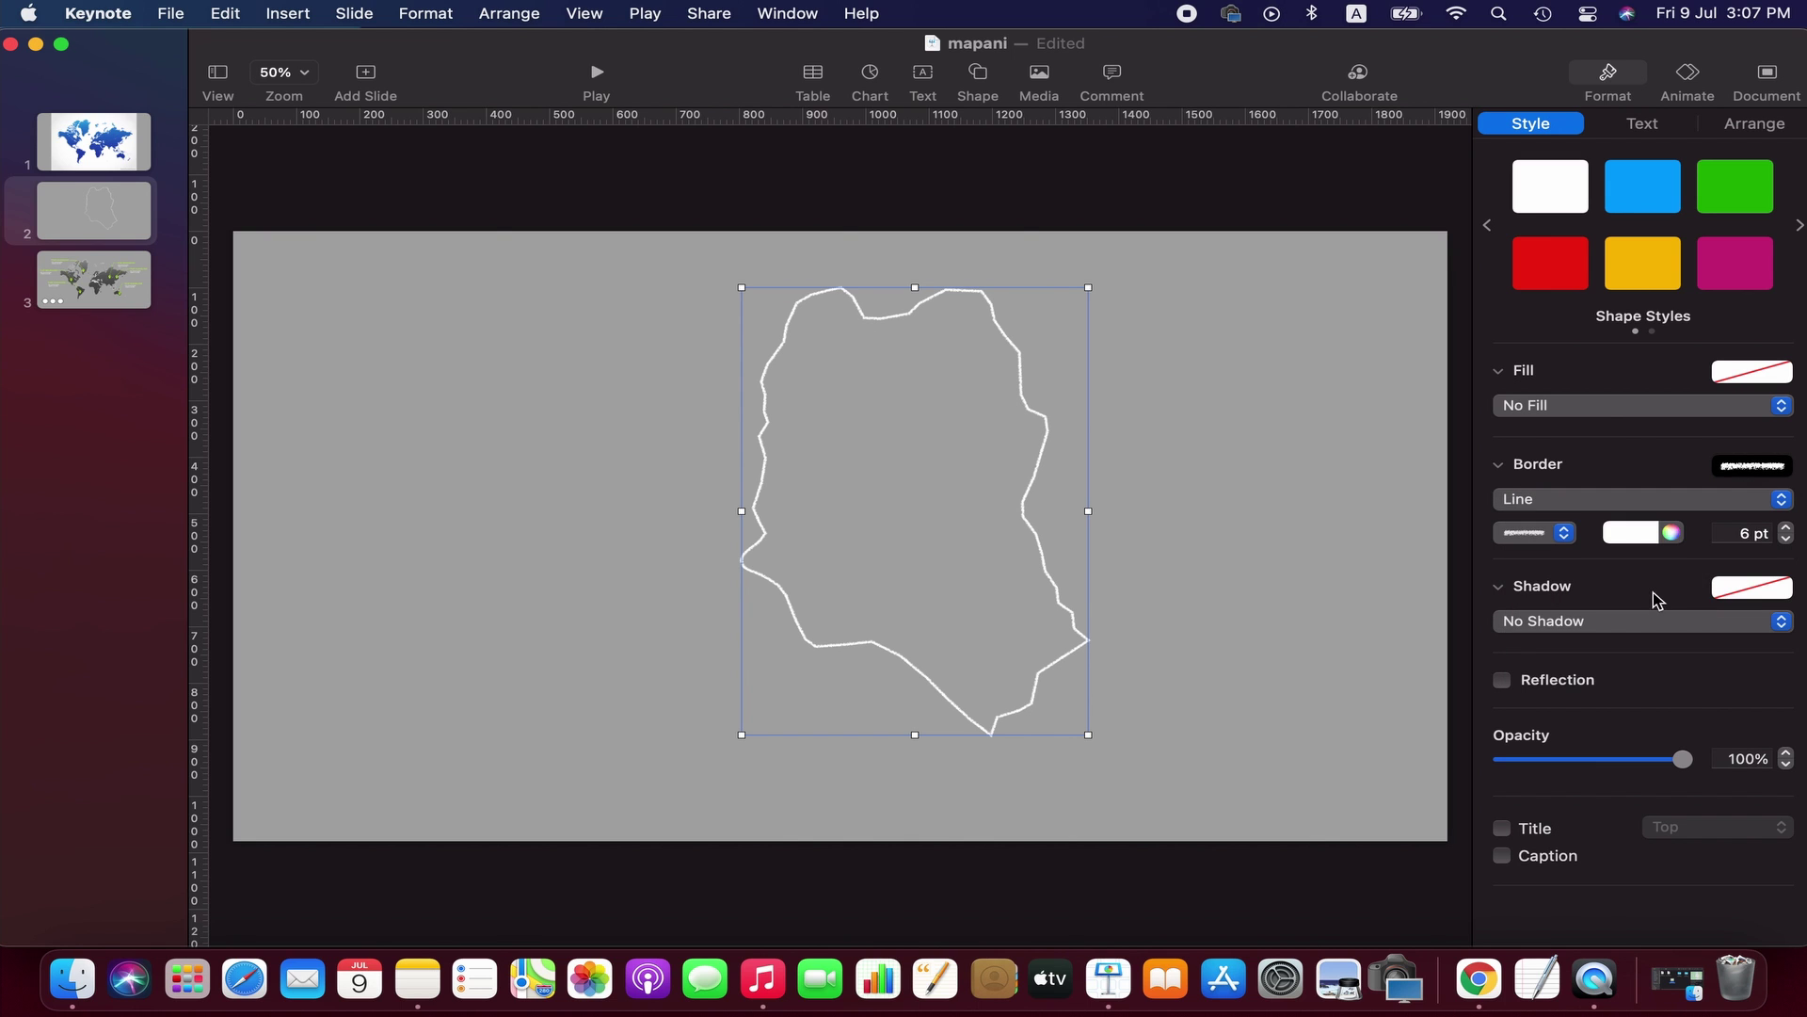
click(1723, 471)
click(1722, 618)
click(1749, 466)
click(1640, 601)
click(1672, 533)
mouse_move(26, 812)
mouse_down()
mouse_move(192, 815)
mouse_move(13, 813)
mouse_up()
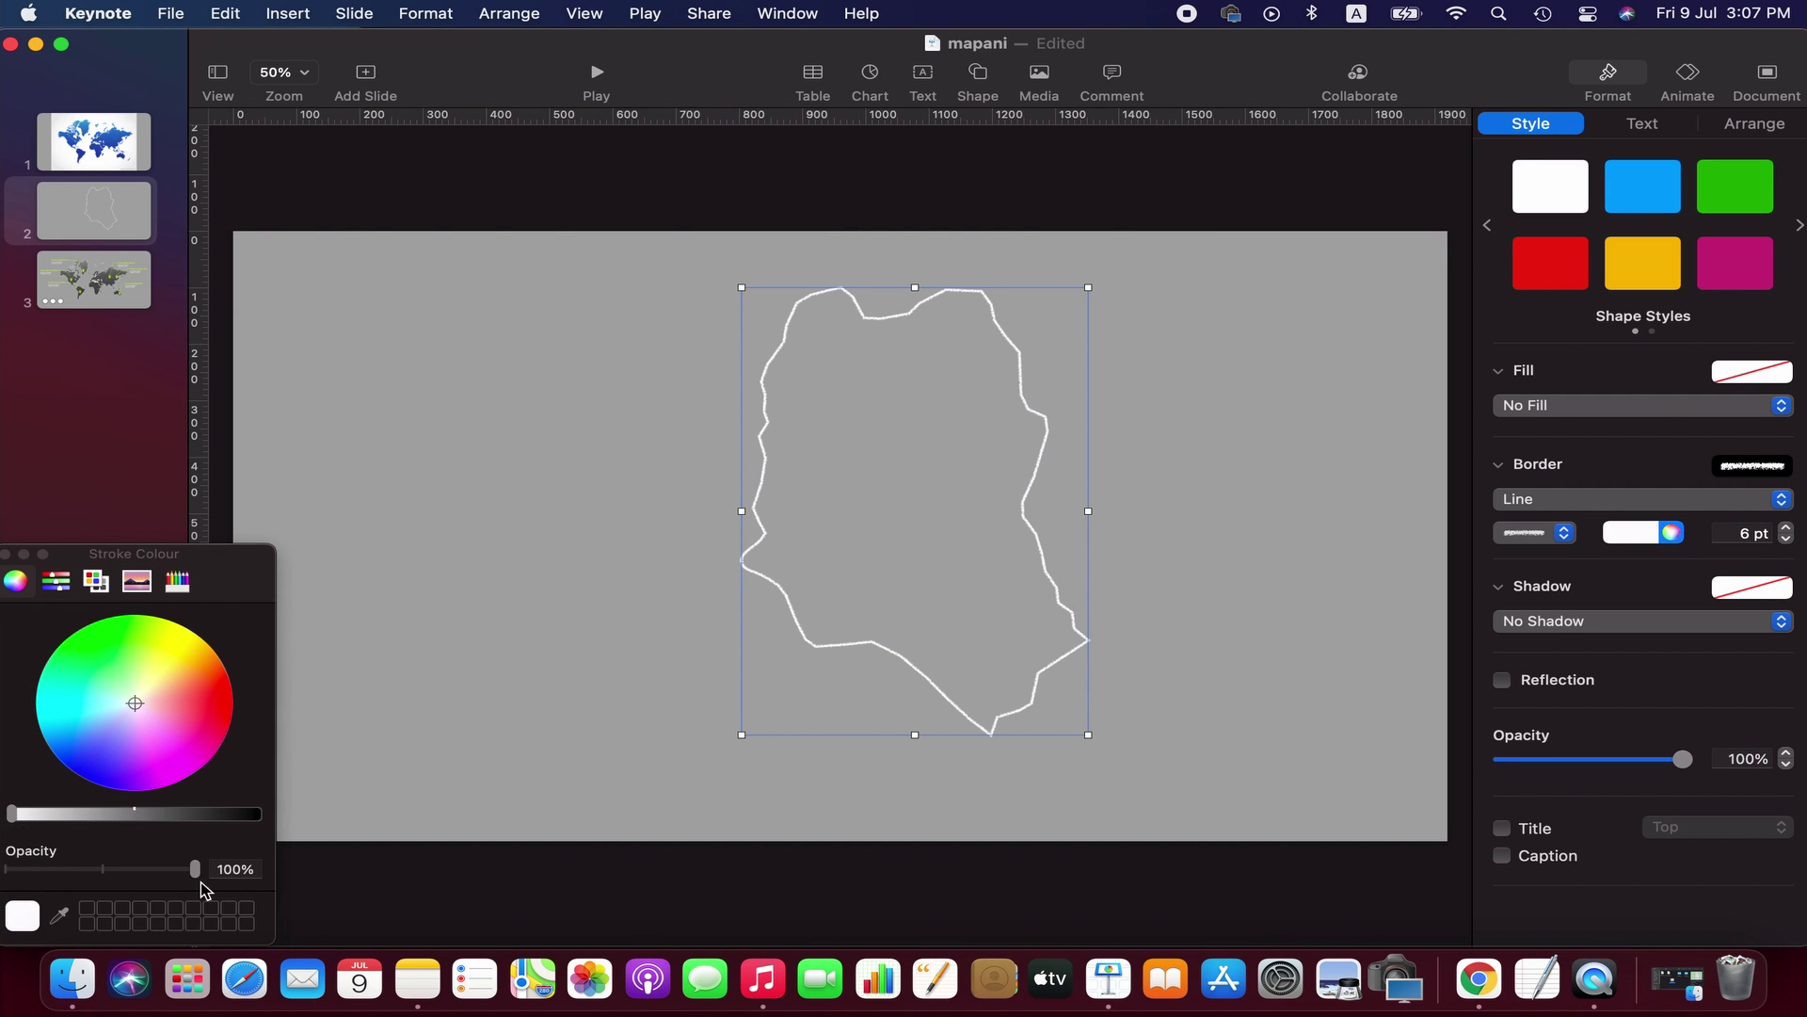
click(7, 554)
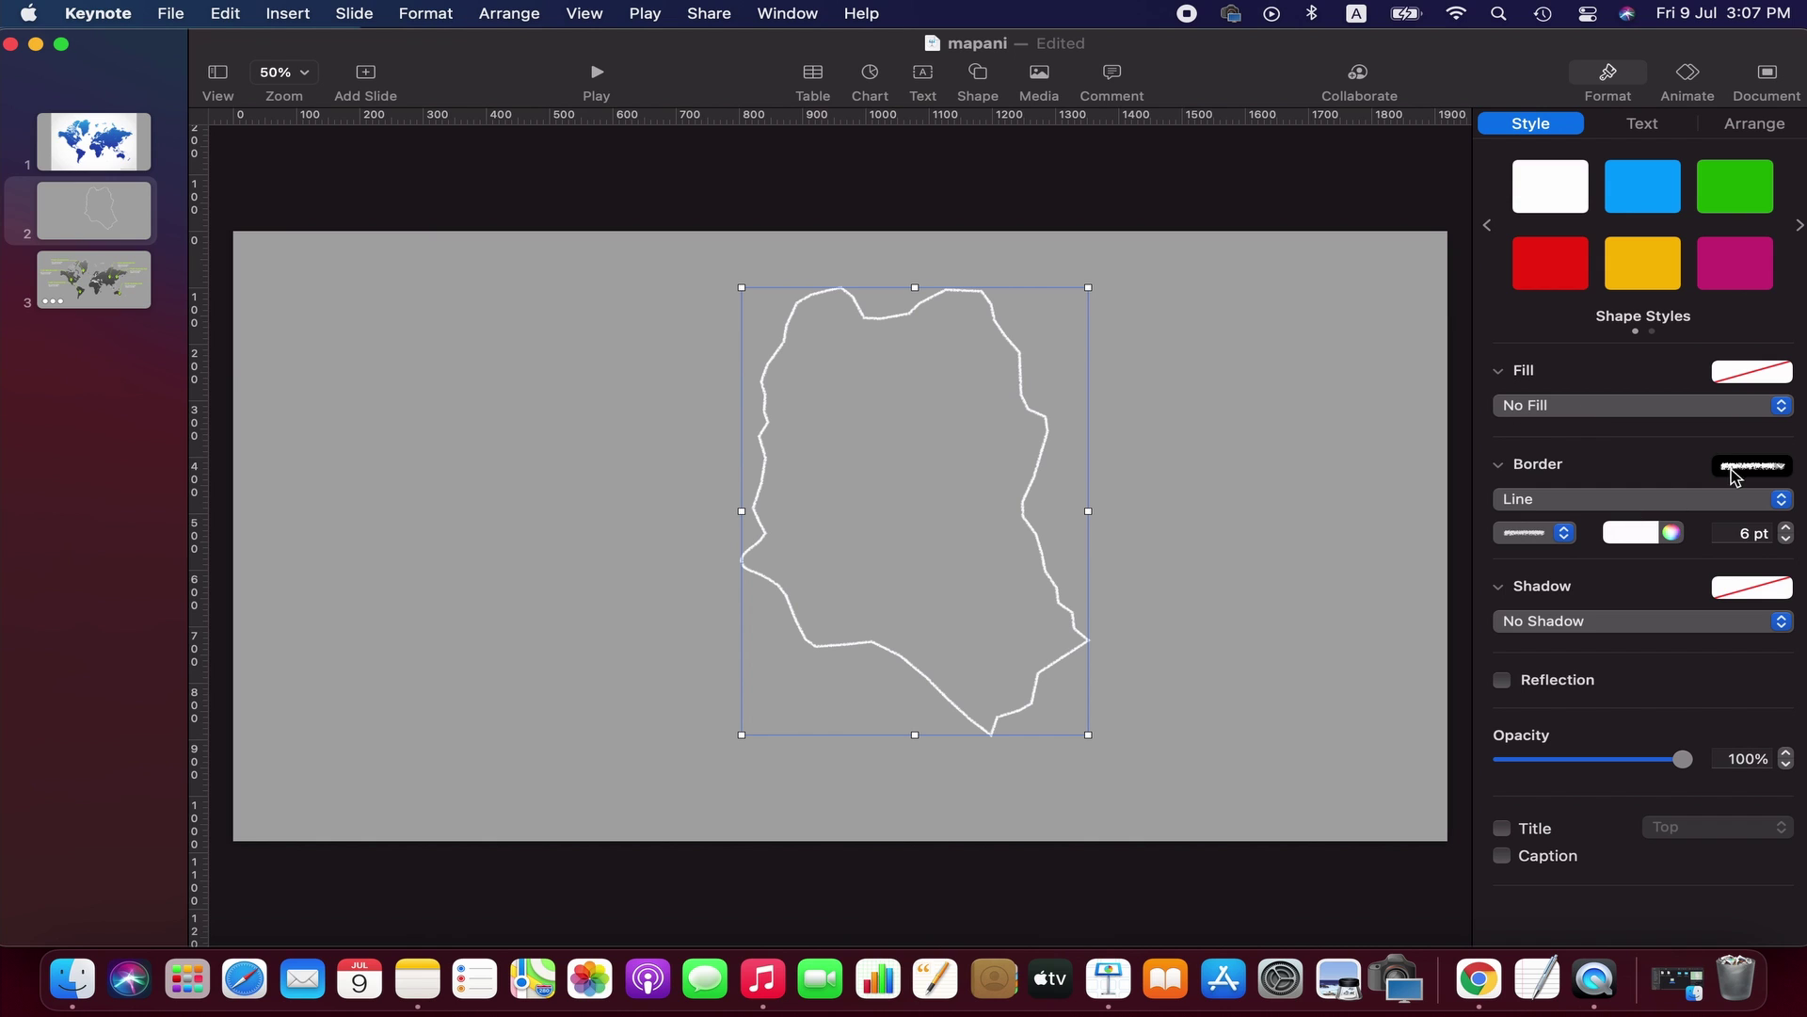
- Set the shape to a grey Colour Fill and lower its opacity to 76%
click(1733, 412)
click(1617, 432)
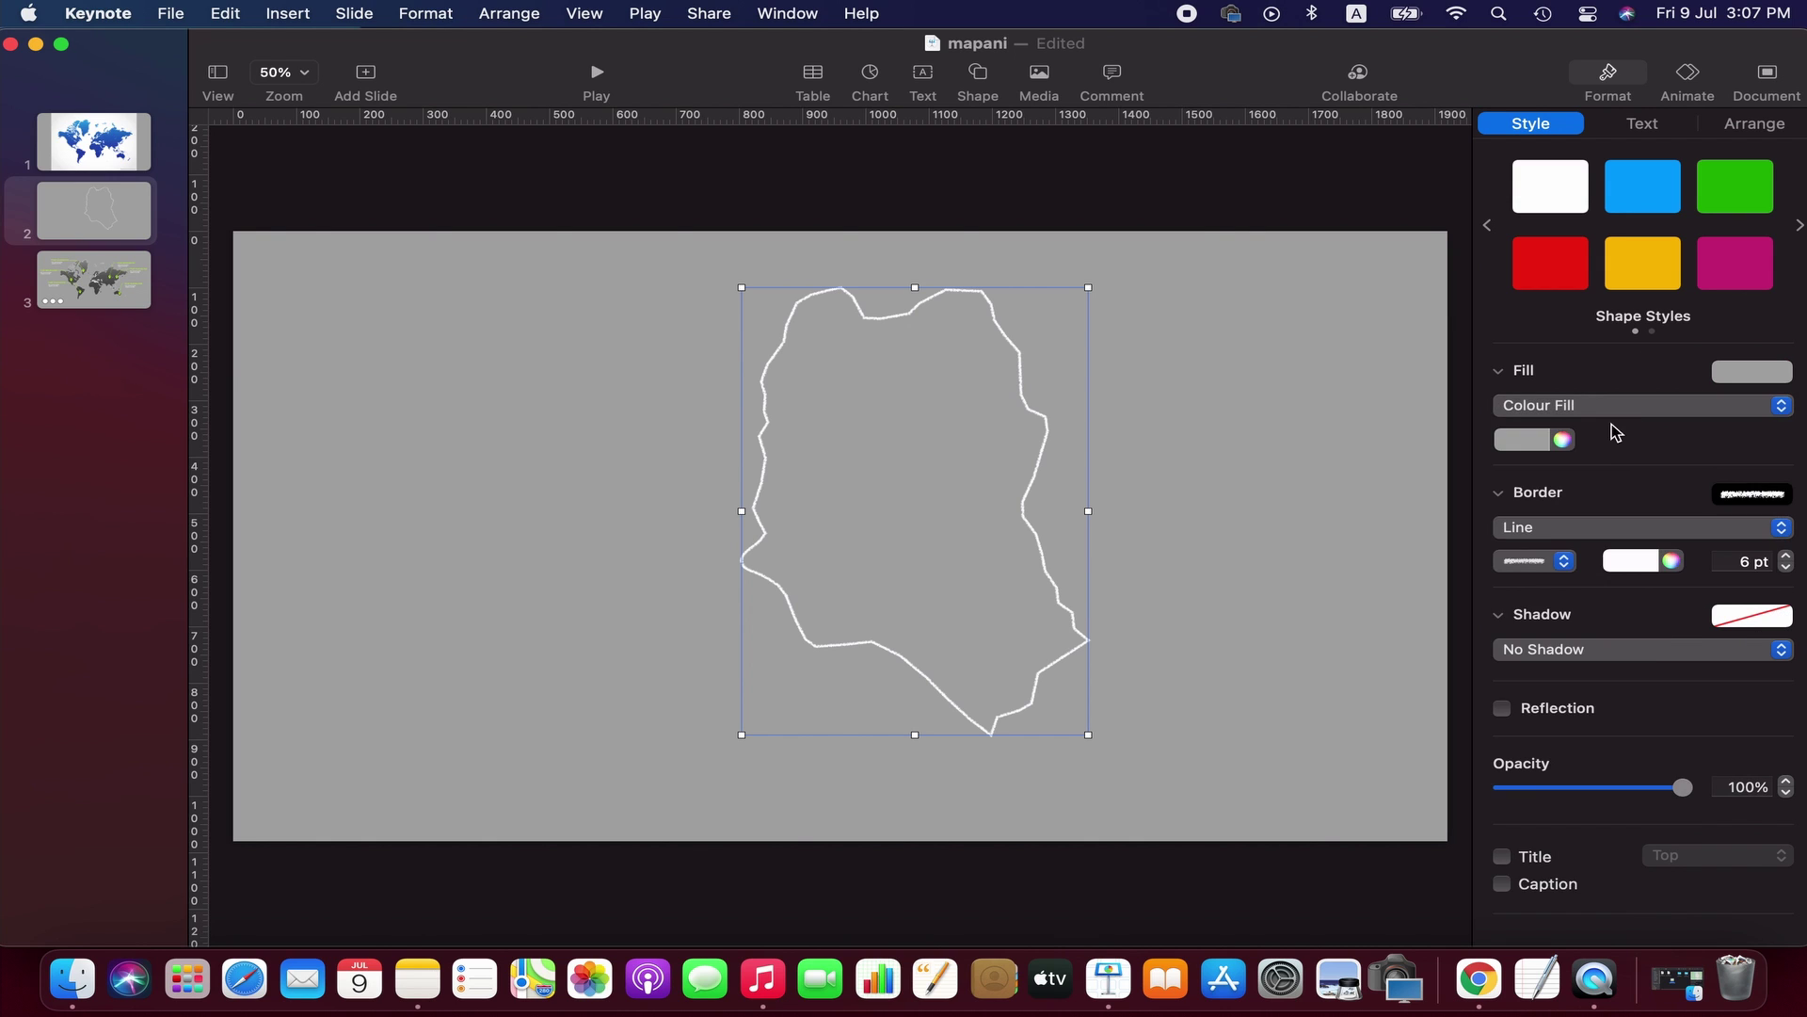
click(1537, 442)
click(1528, 588)
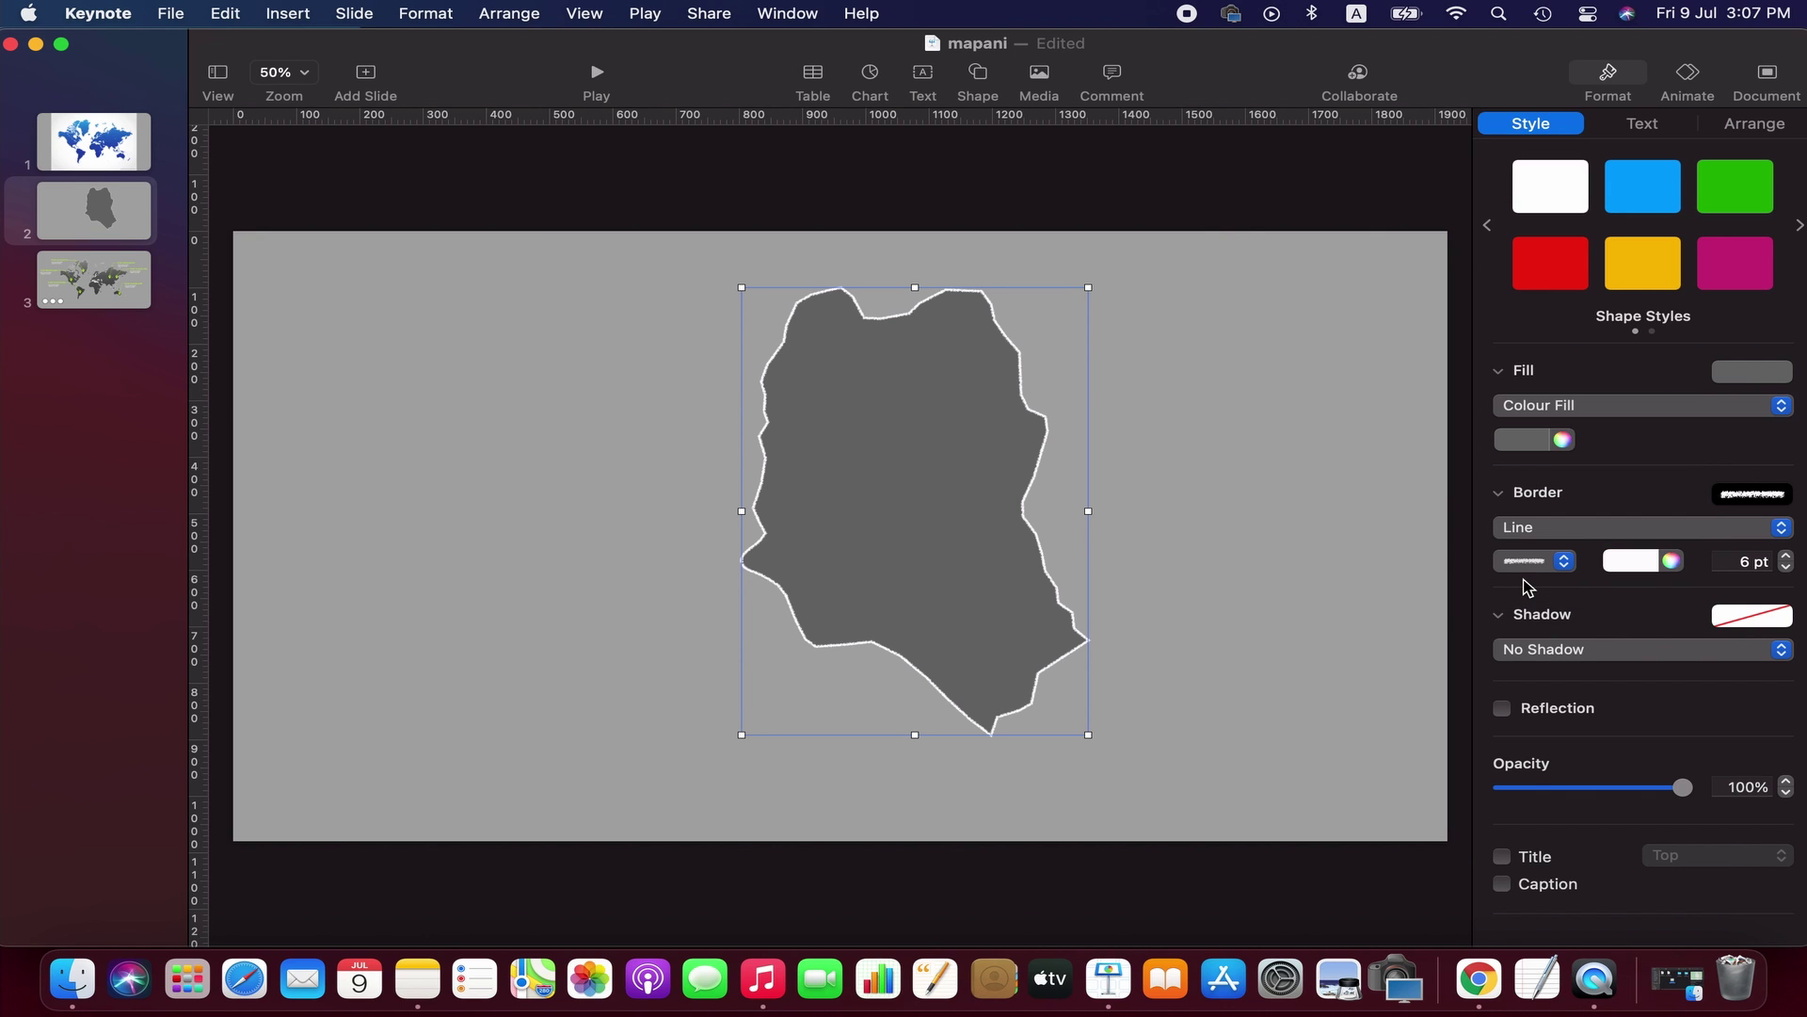
click(1521, 440)
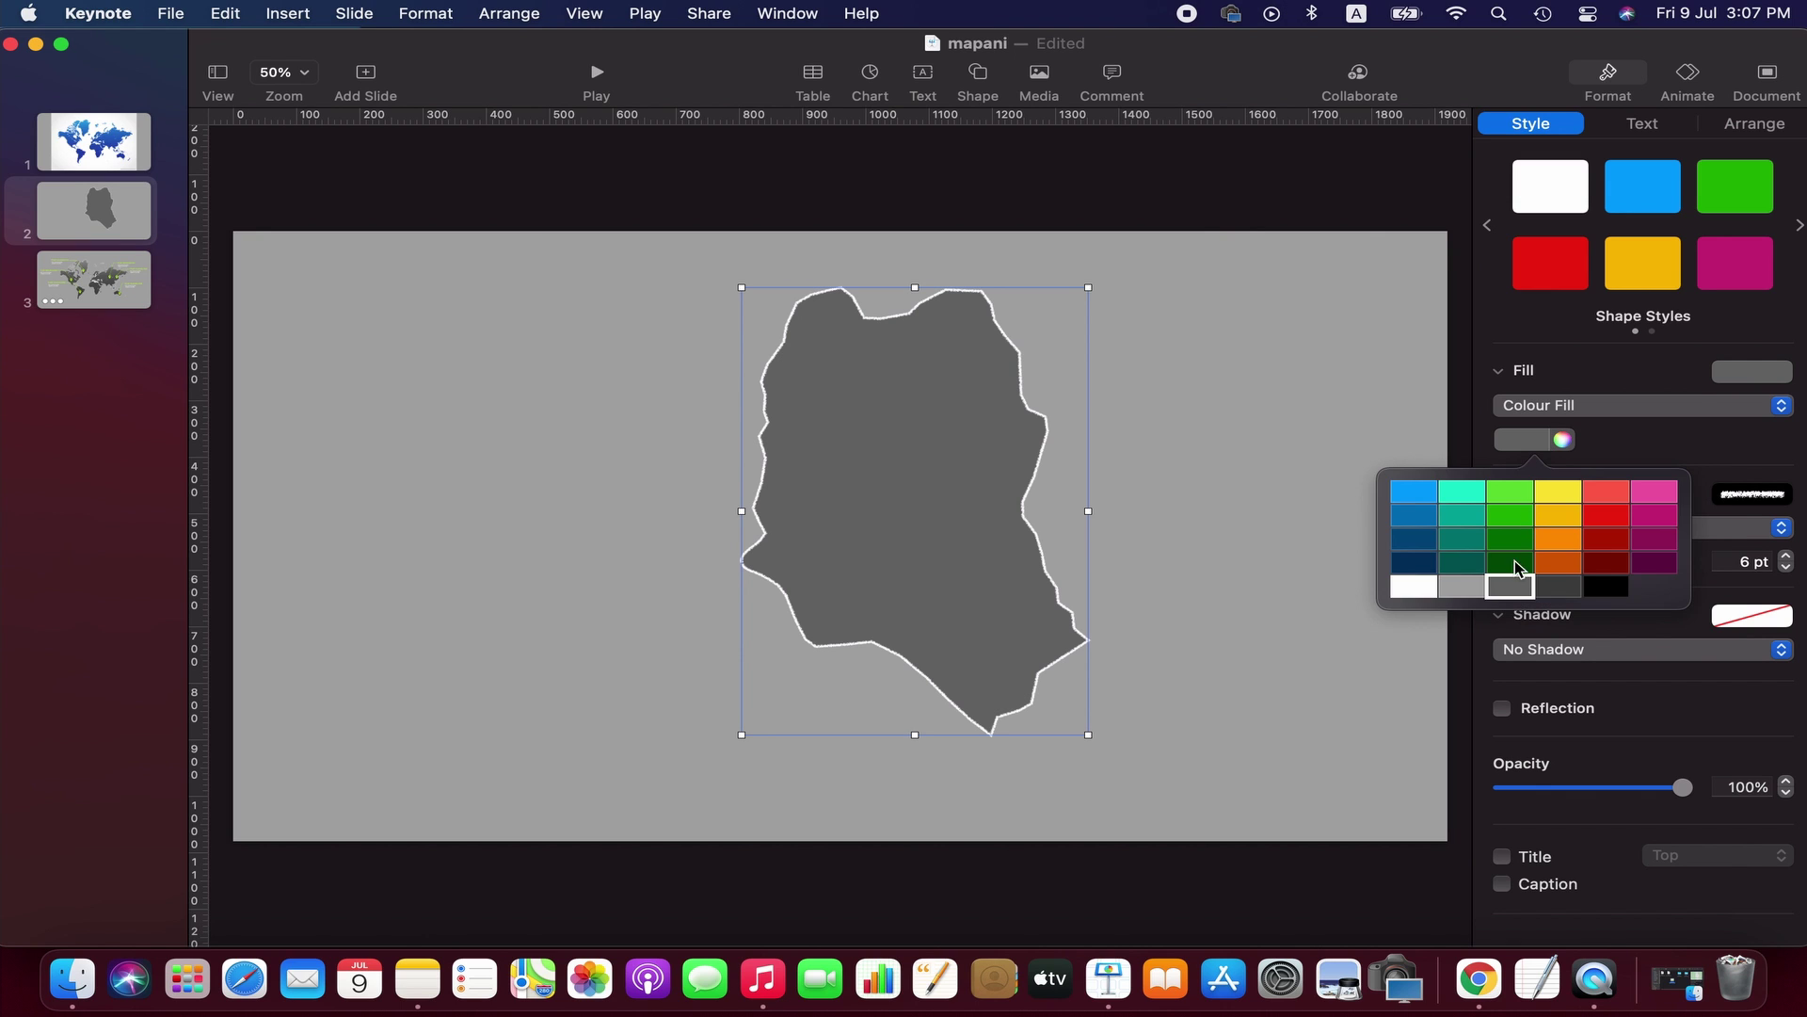
click(1558, 587)
click(1540, 440)
click(1473, 591)
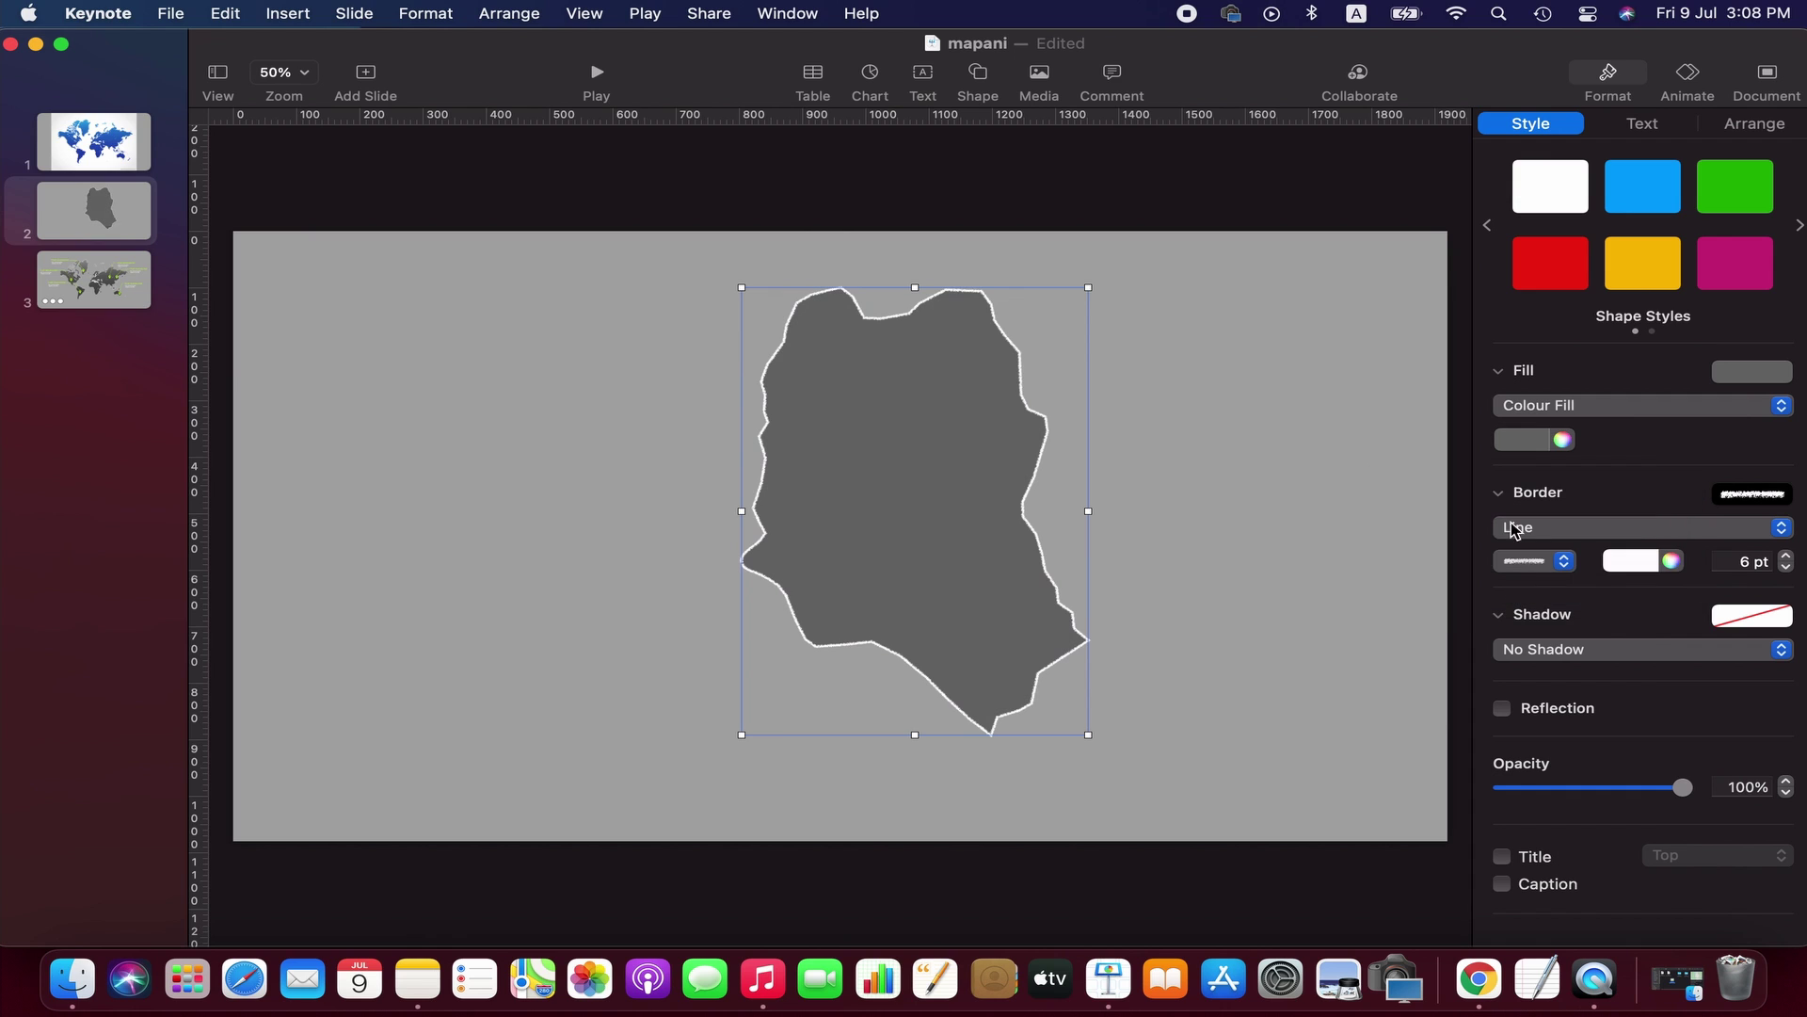
click(1649, 787)
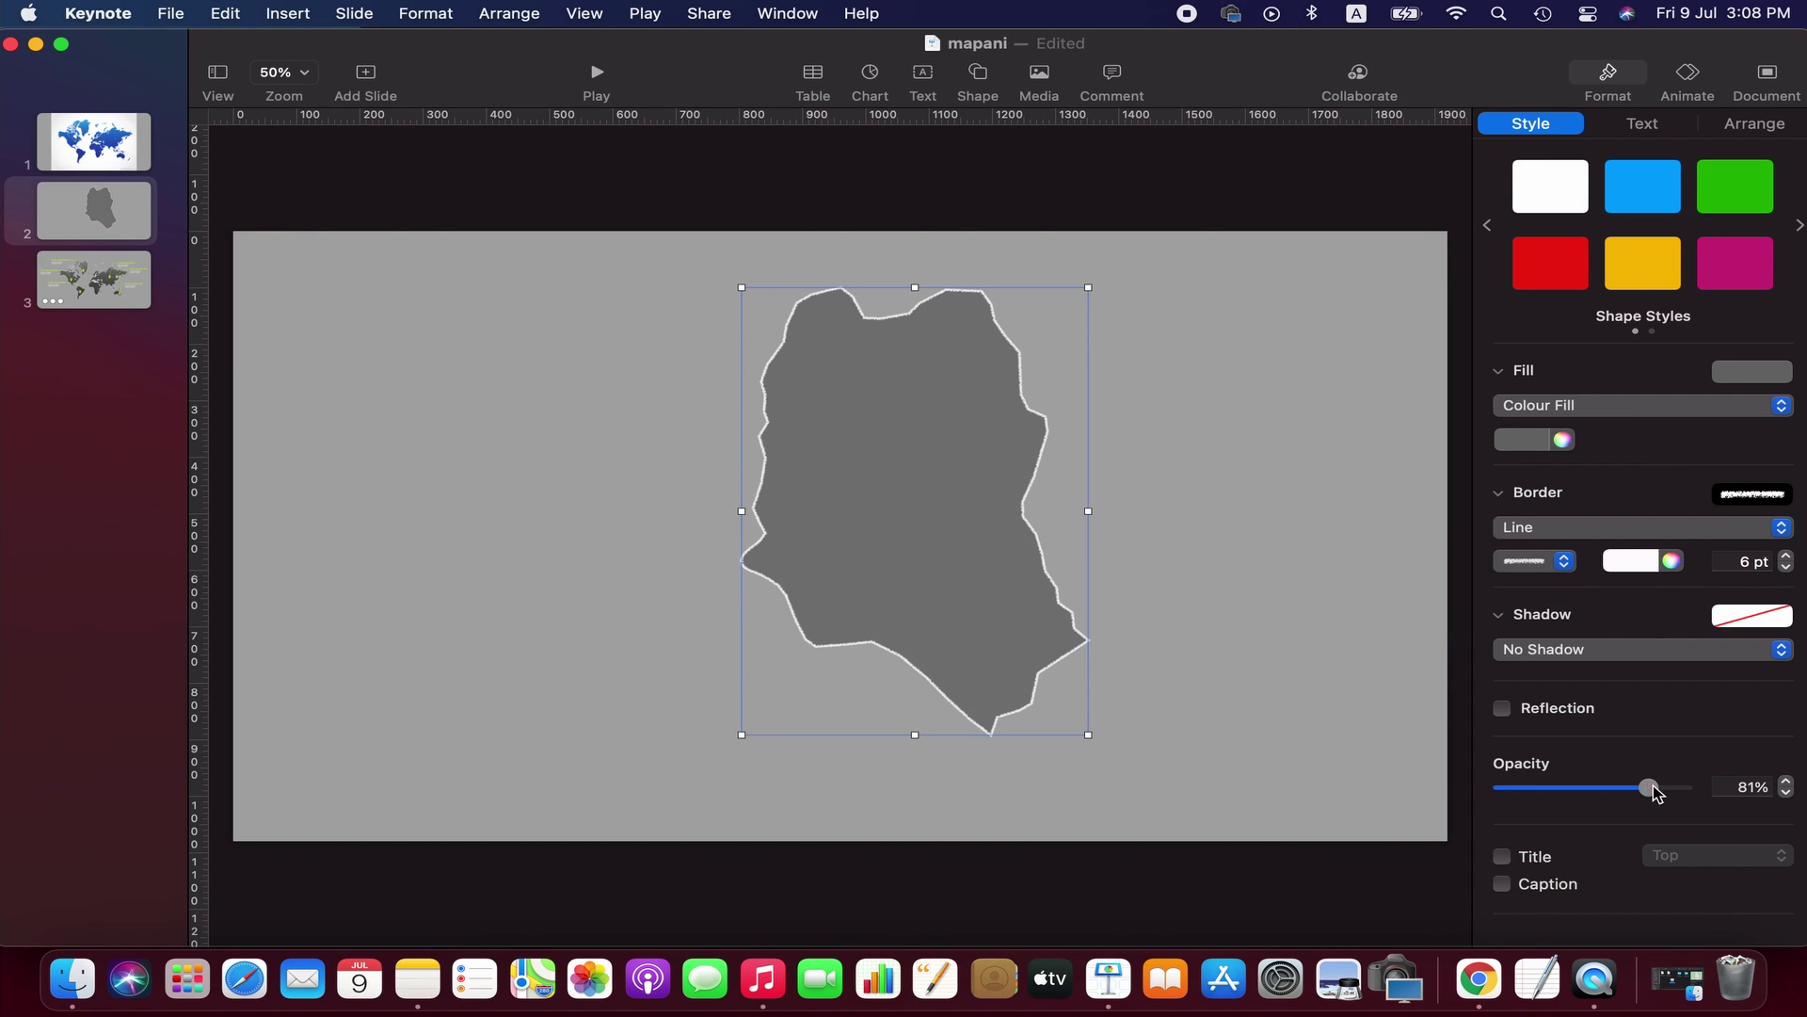
mouse_move(1649, 789)
mouse_down()
mouse_move(1626, 792)
mouse_move(1640, 788)
mouse_up()
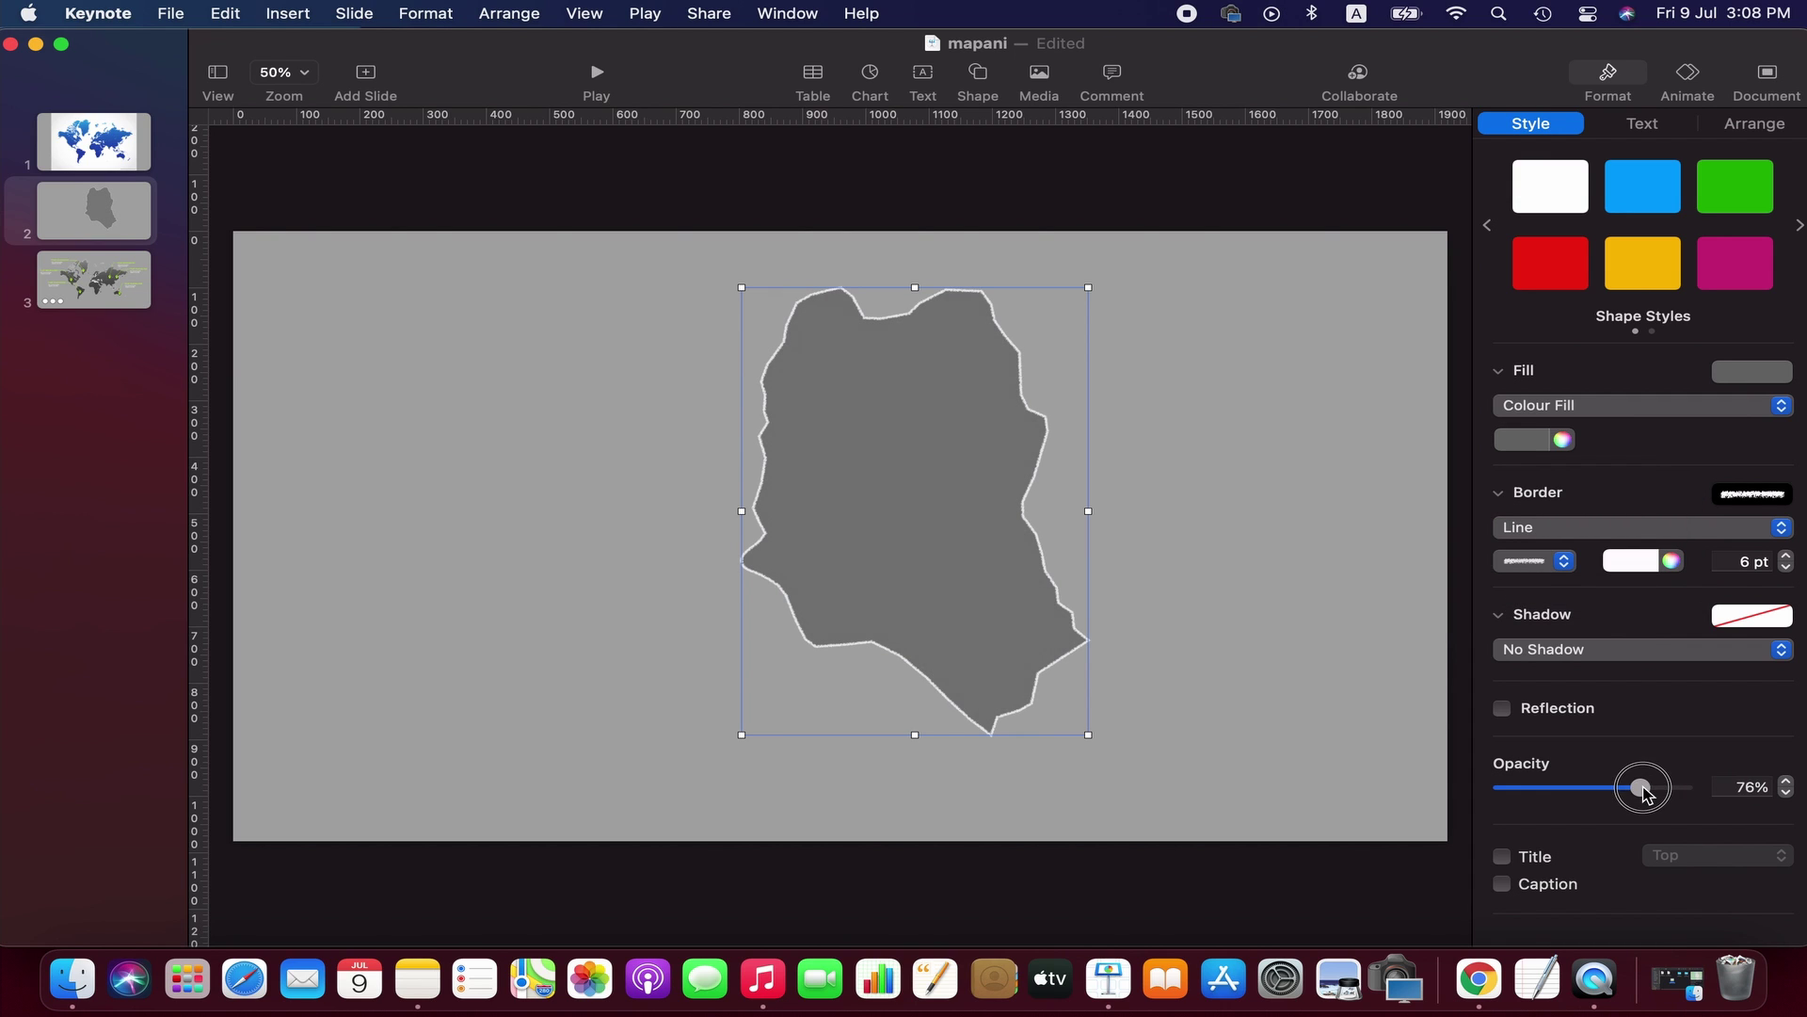
- Give the grey country shape a Curved Shadow from the shadow presets
click(1584, 650)
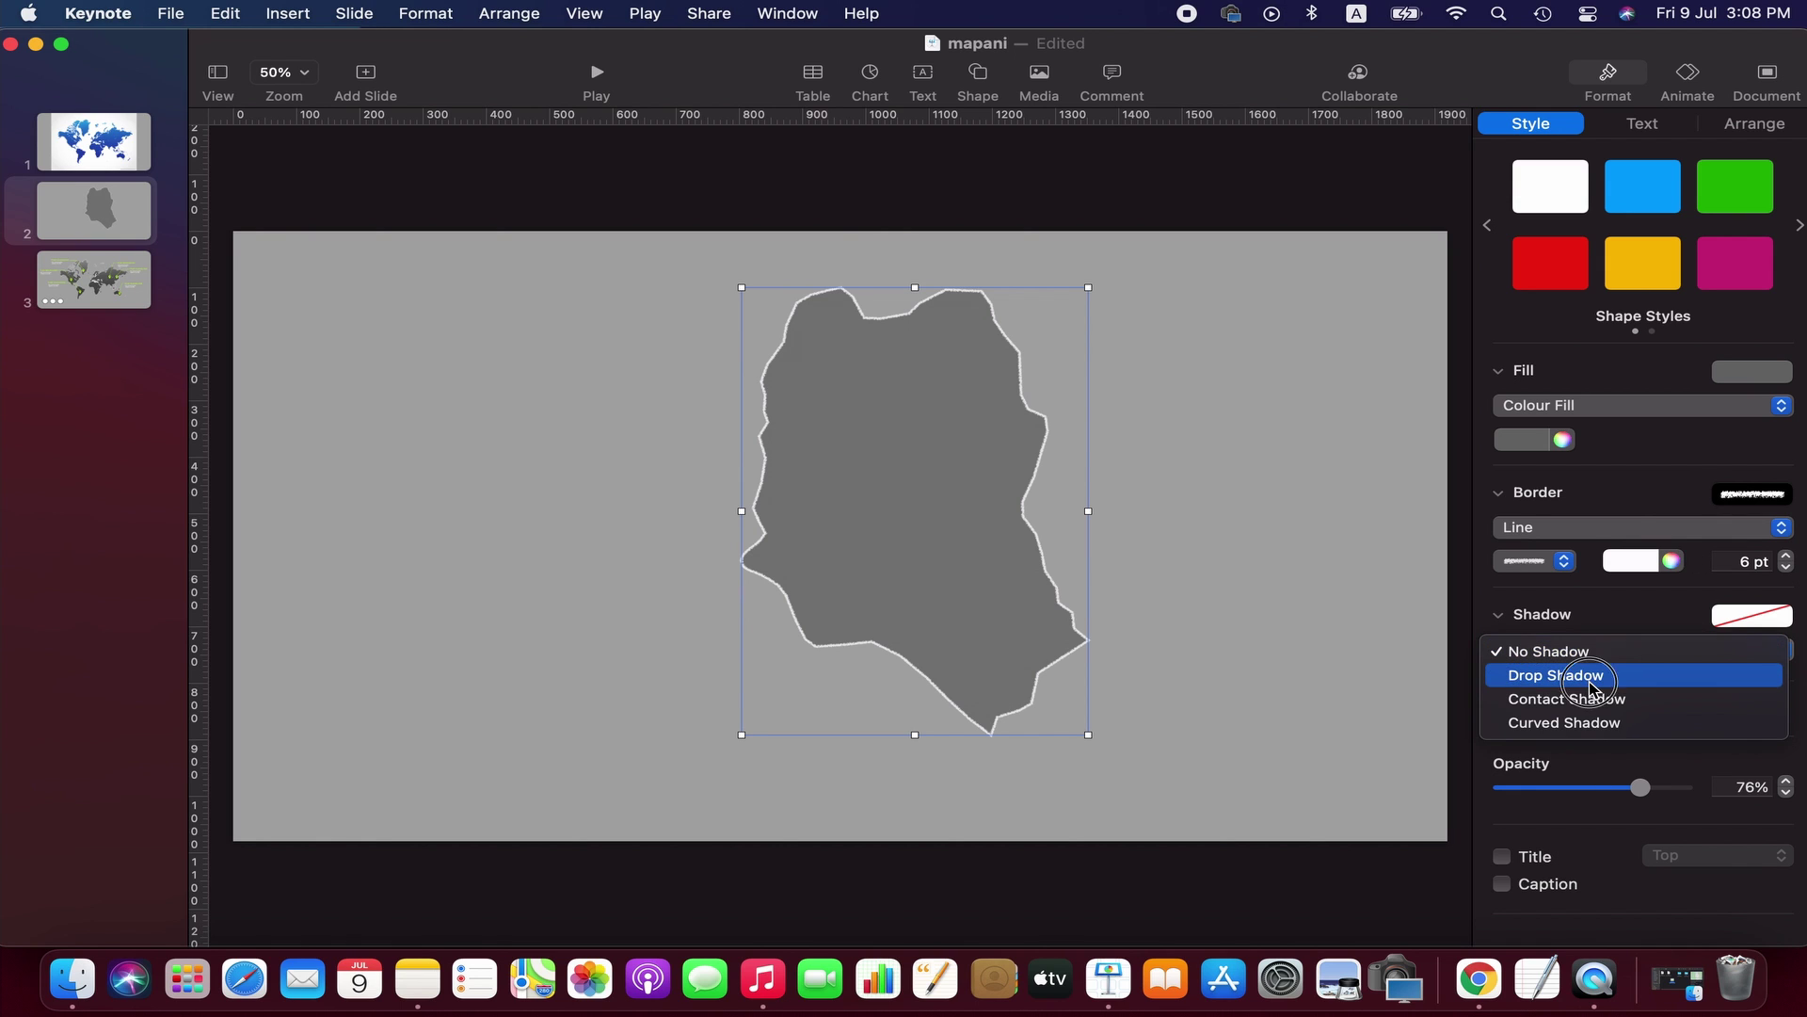
click(1587, 675)
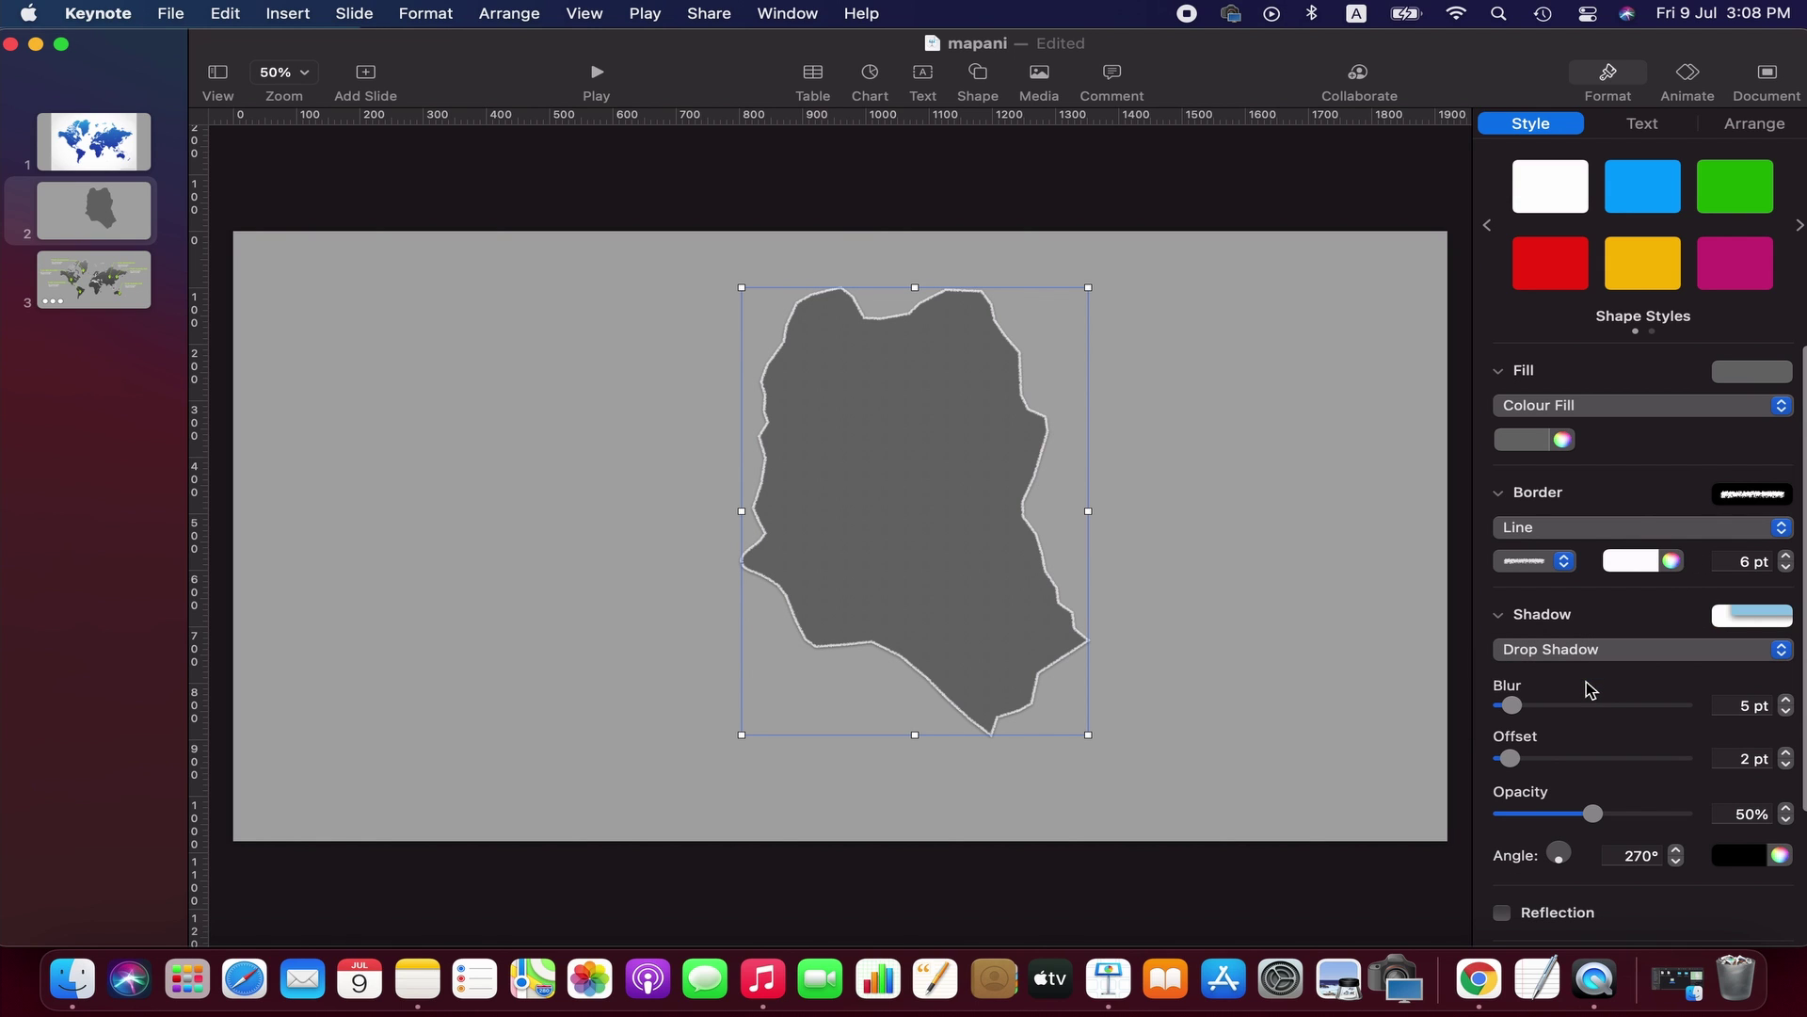
click(1747, 619)
click(1580, 759)
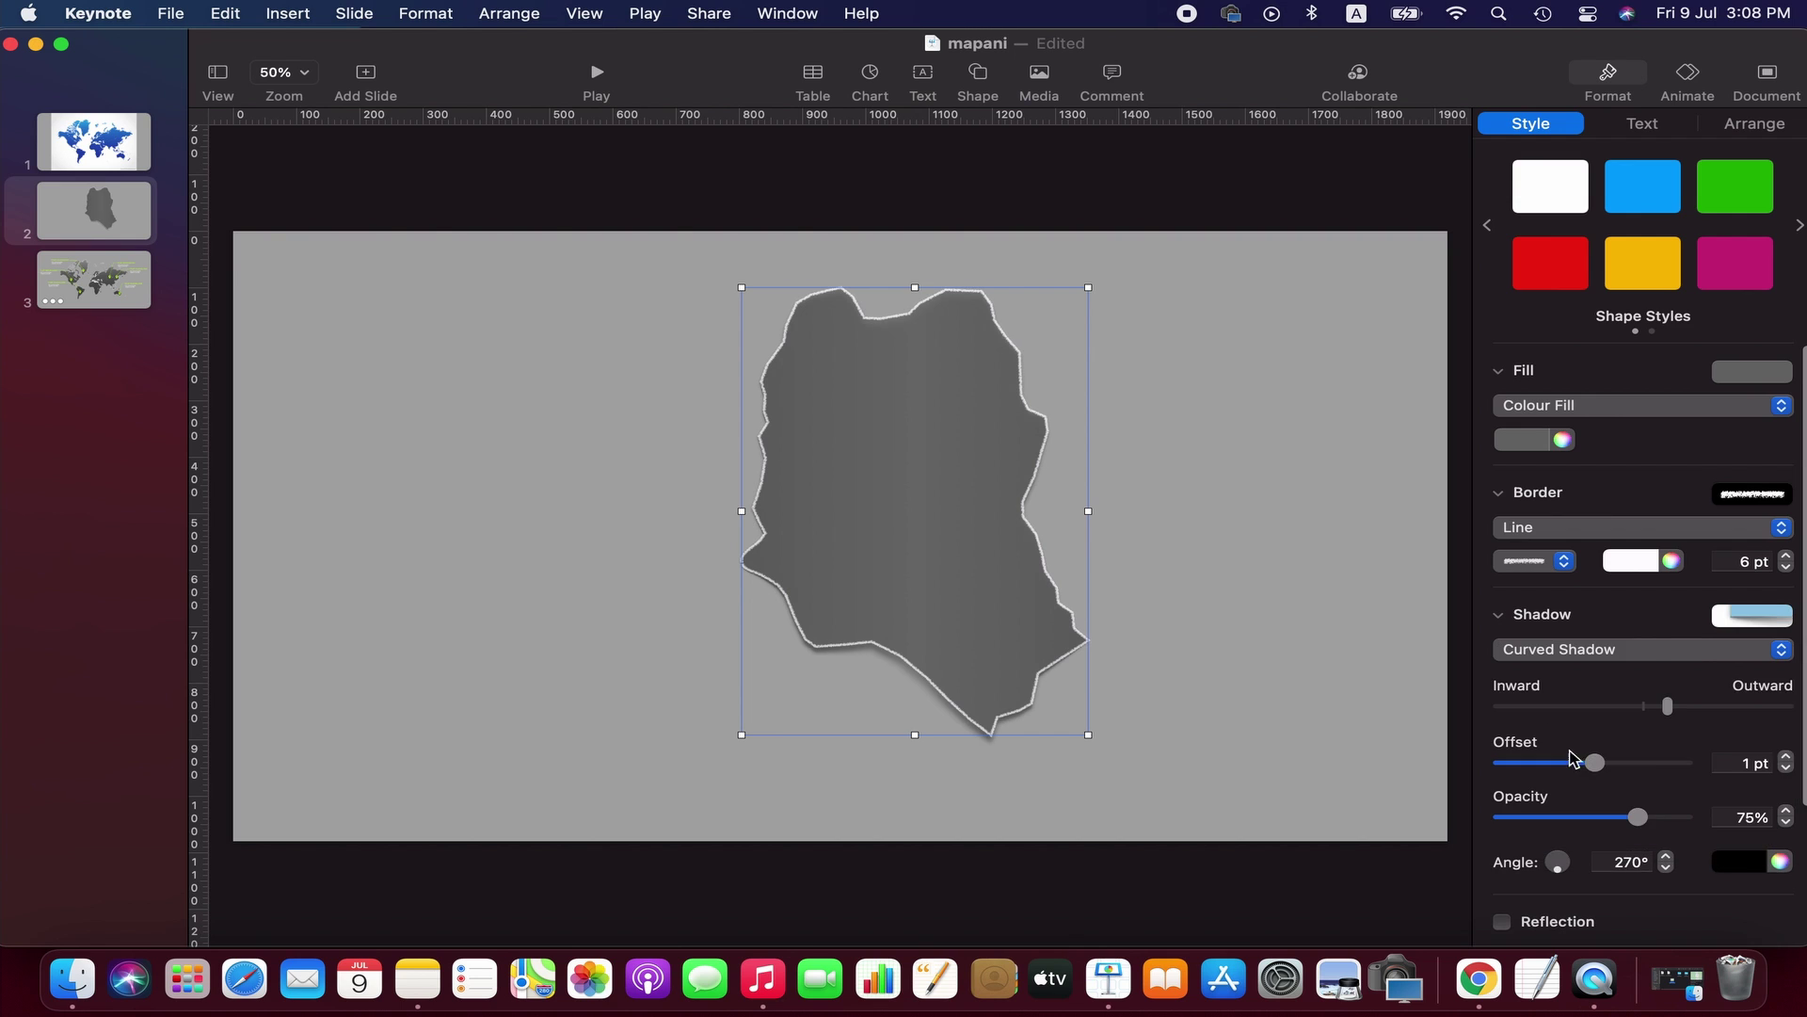
click(1409, 551)
click(1082, 569)
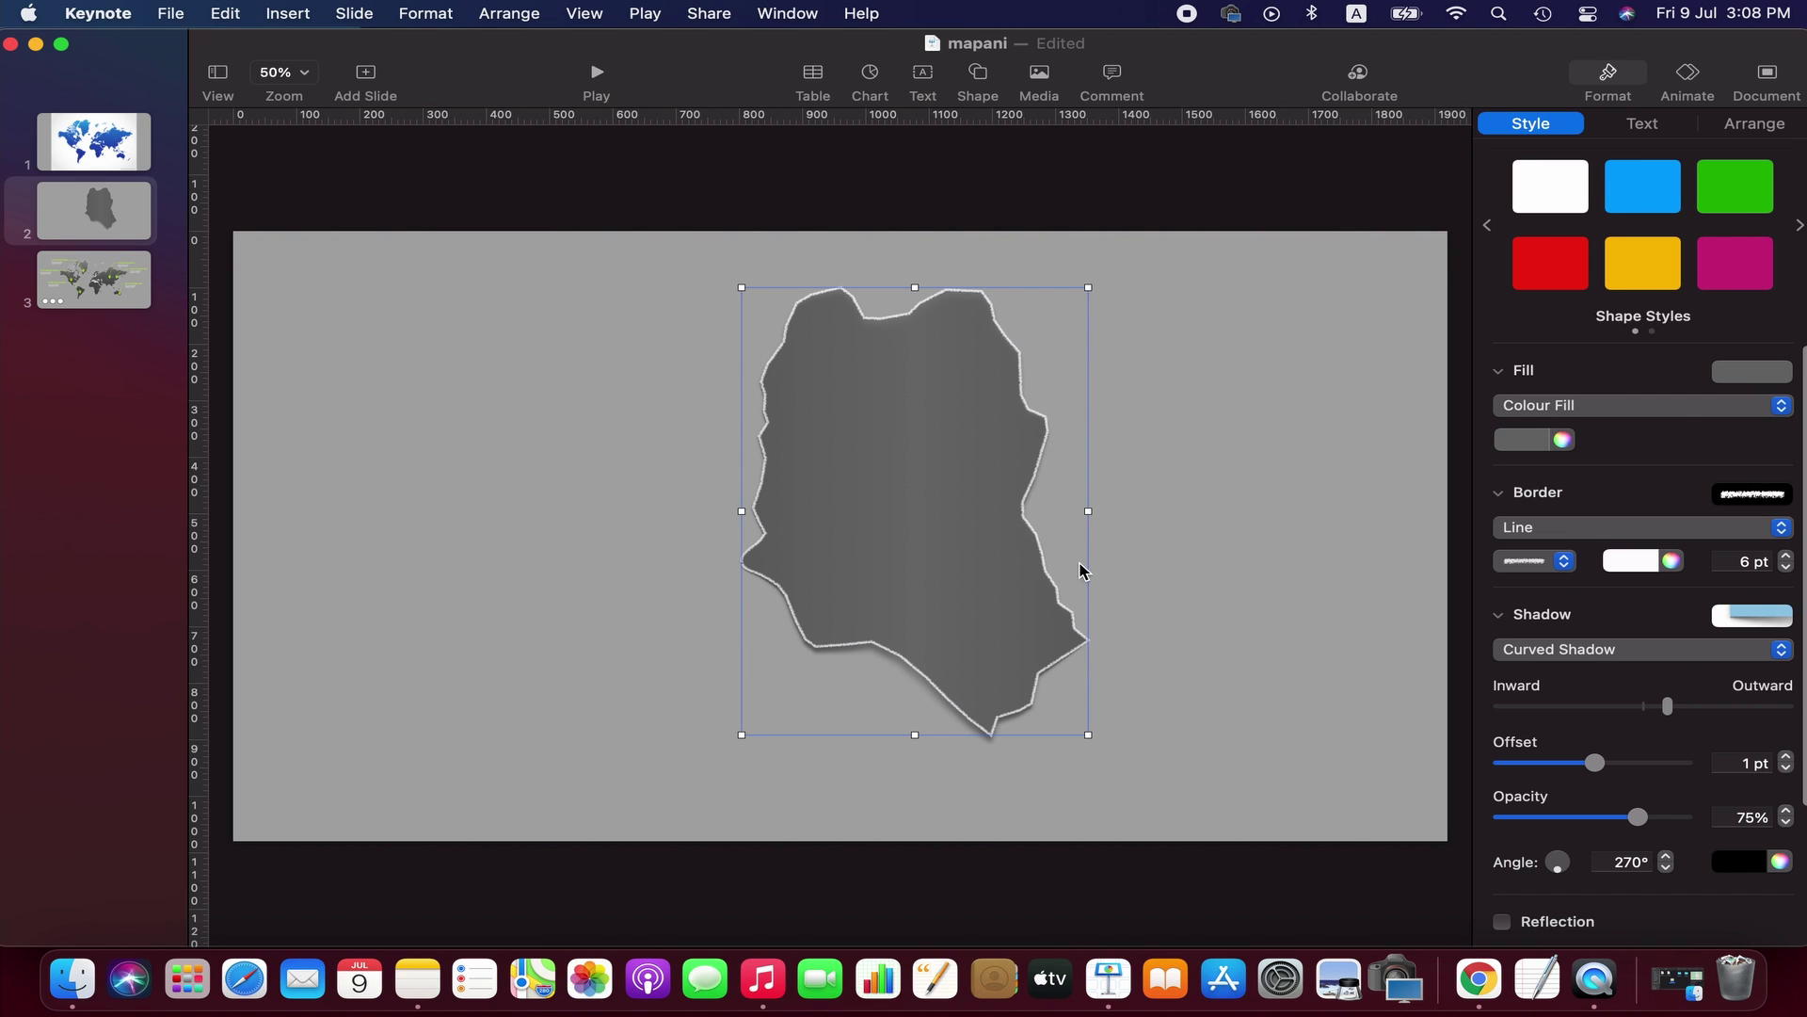
- Centre the country shape horizontally on slide 2, at X 685 pt, Y 100 pt
click(1755, 123)
click(1591, 247)
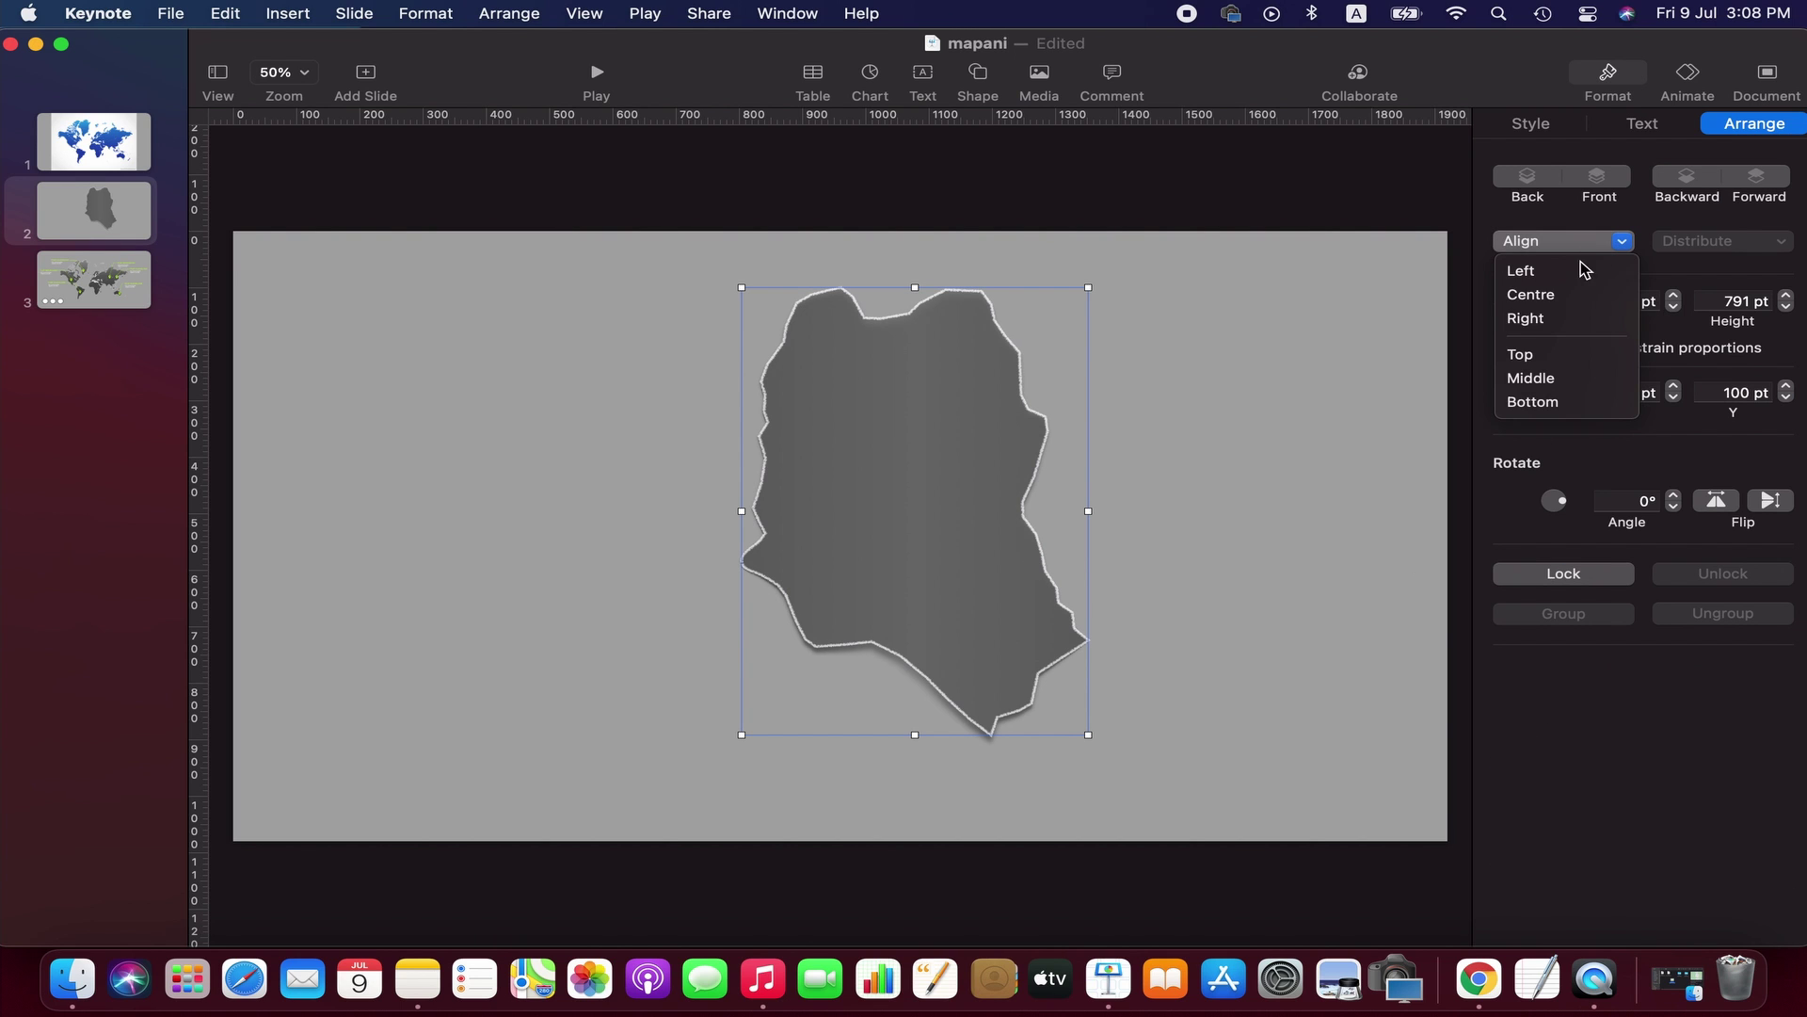
click(1533, 295)
click(1172, 494)
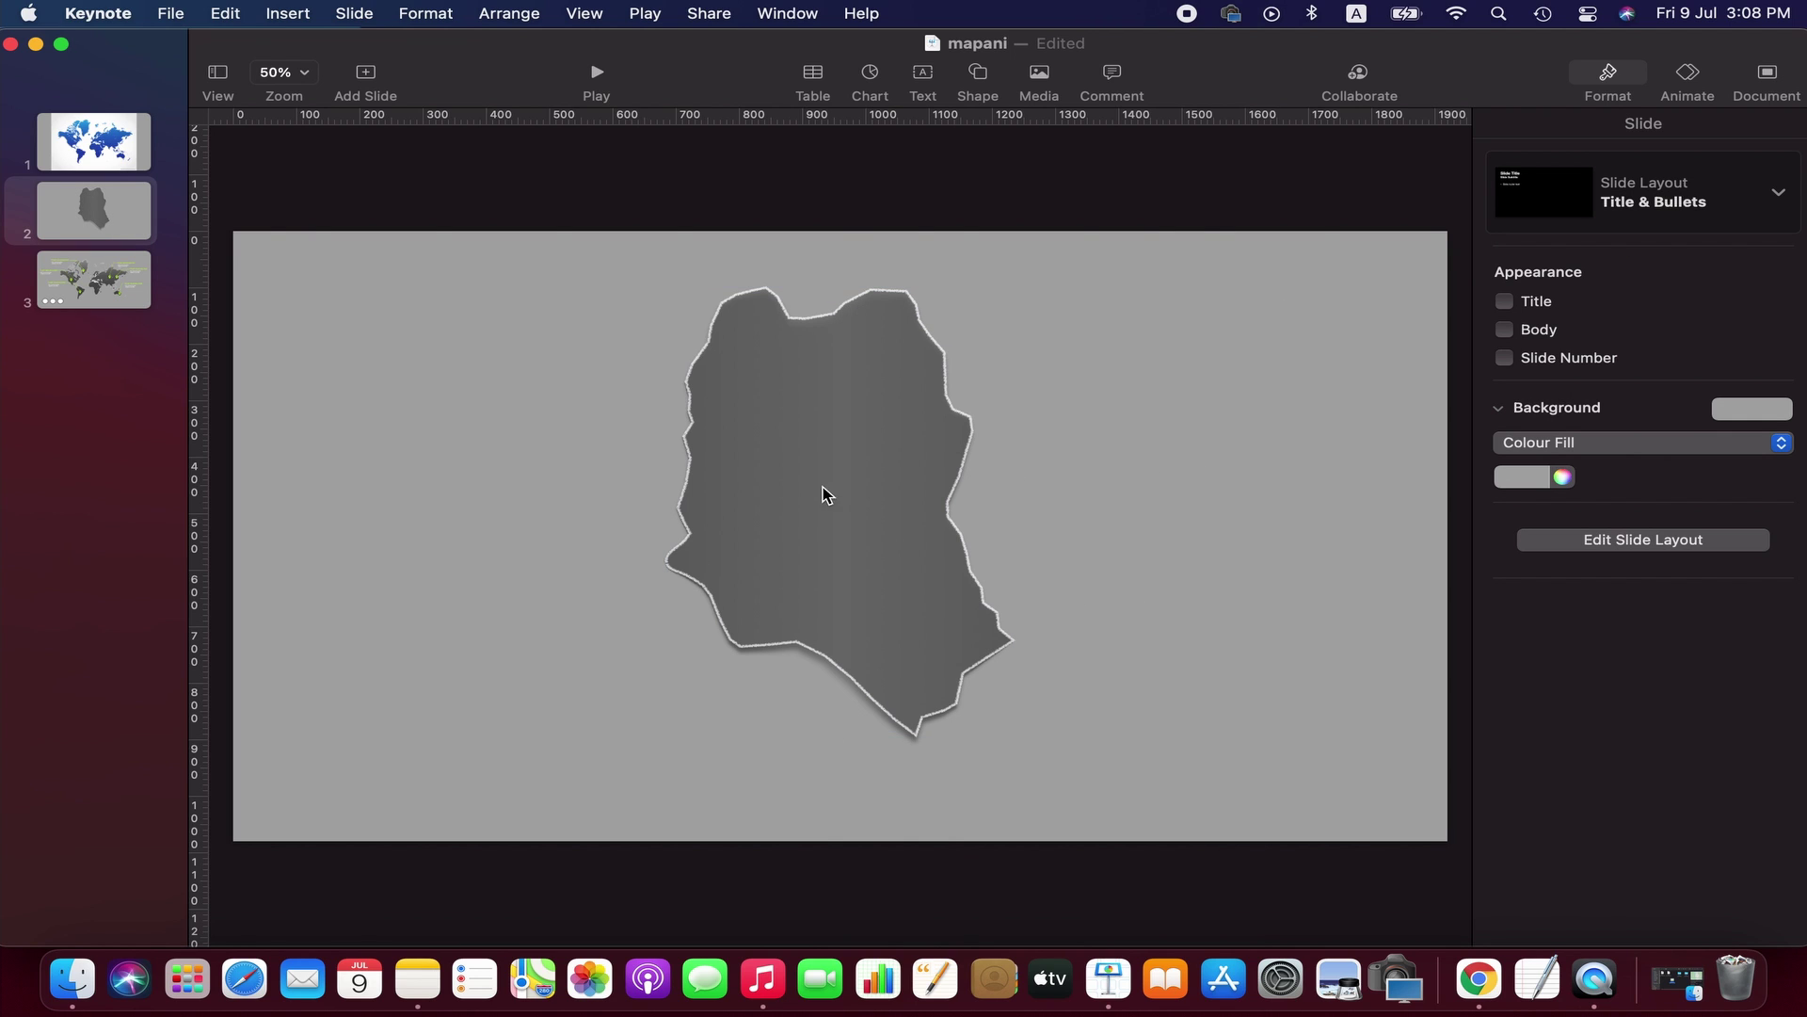
click(759, 482)
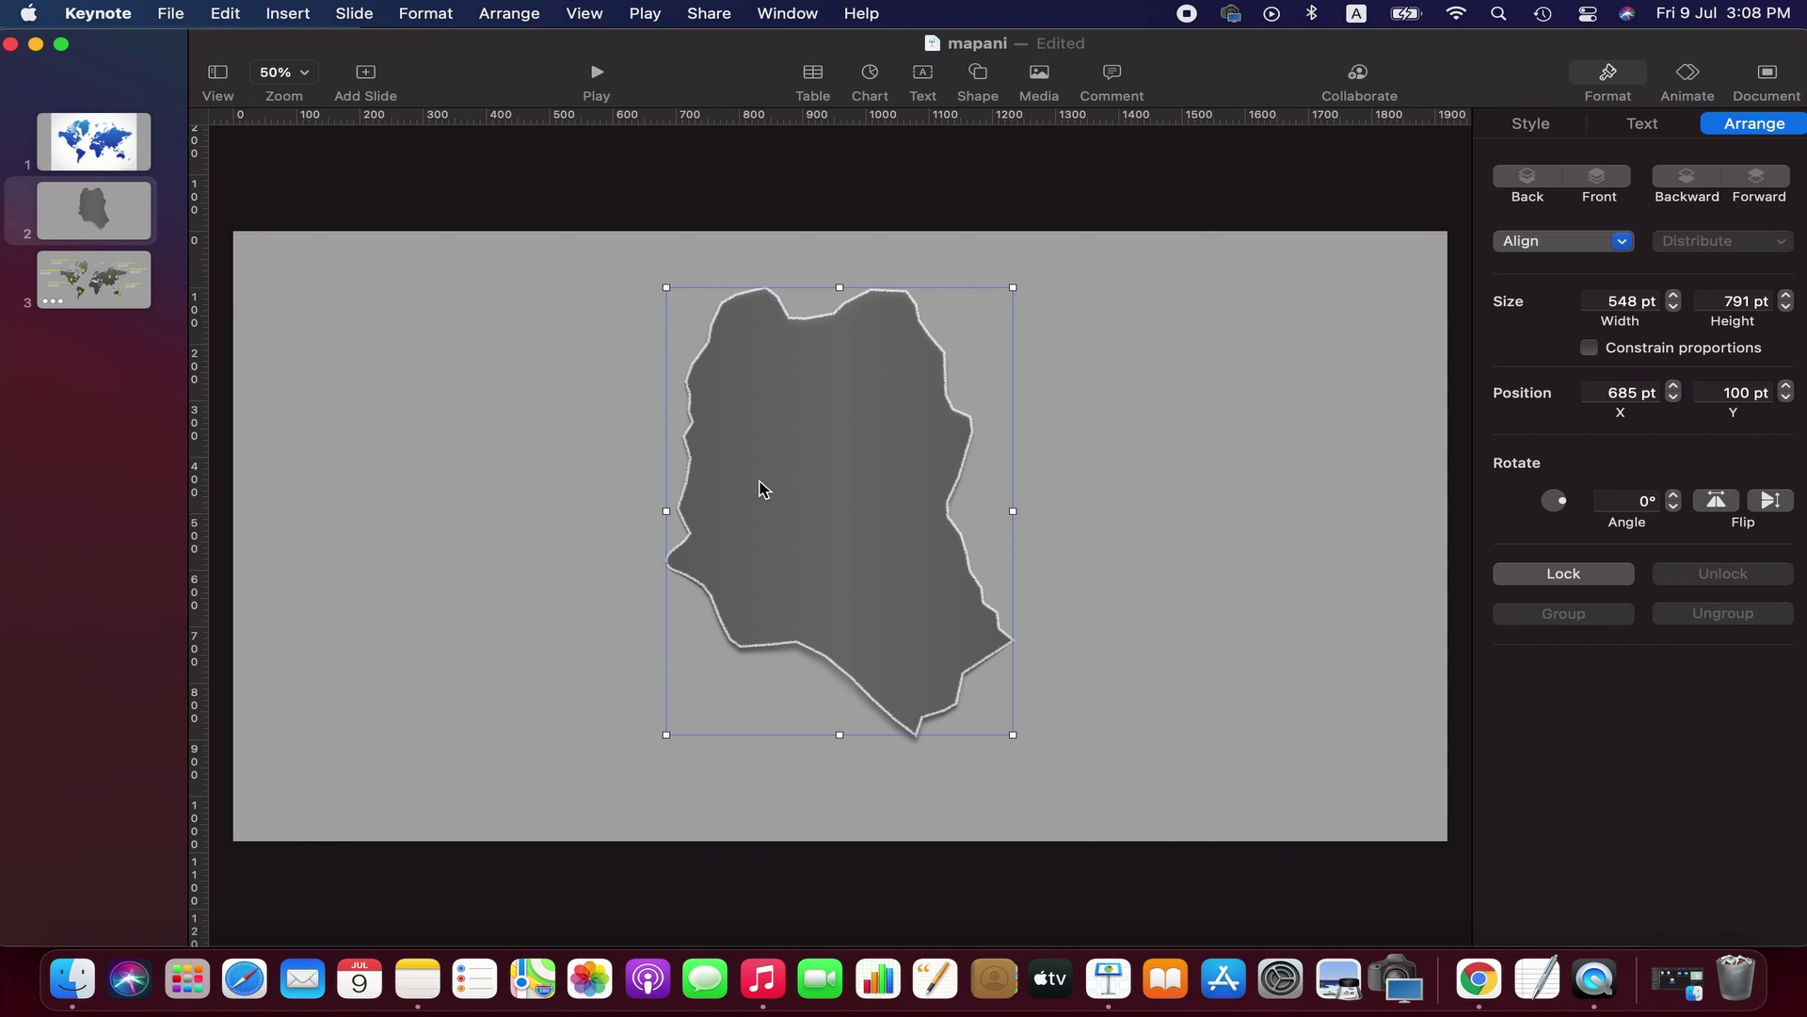
click(547, 428)
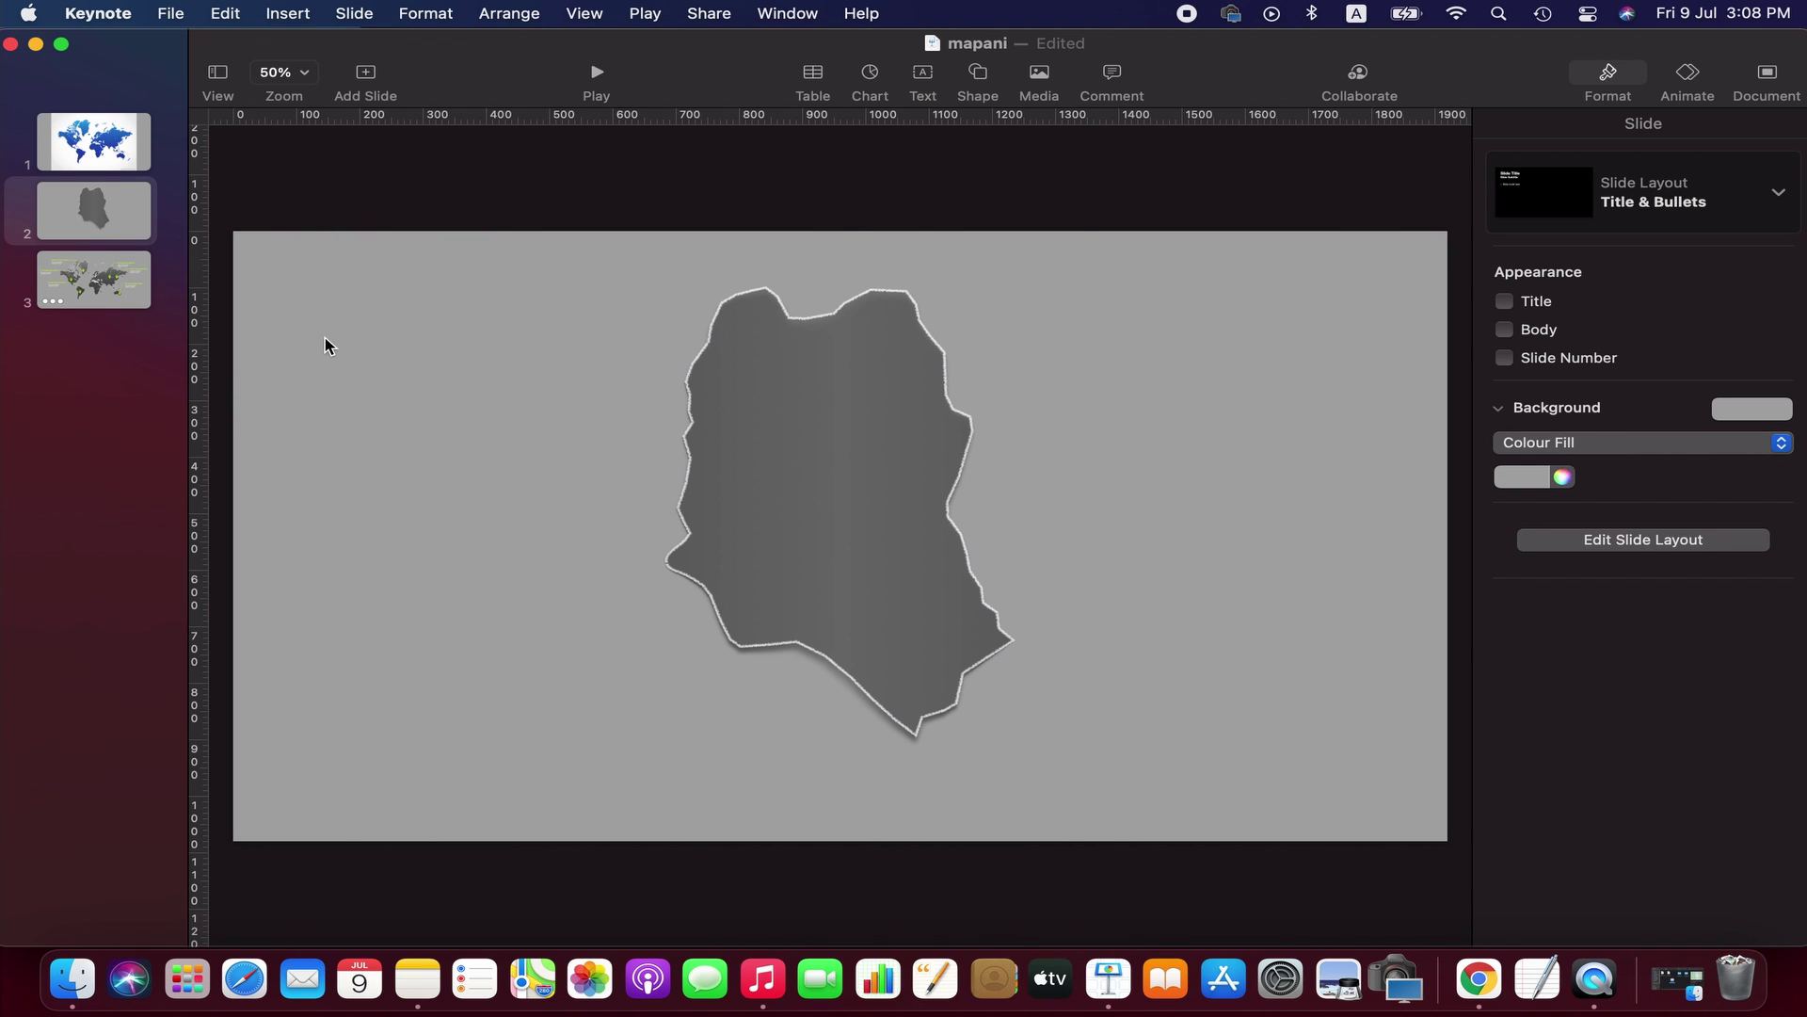
- Mask slide 1's world map, trimming its bottom, top, right and left margins
click(110, 146)
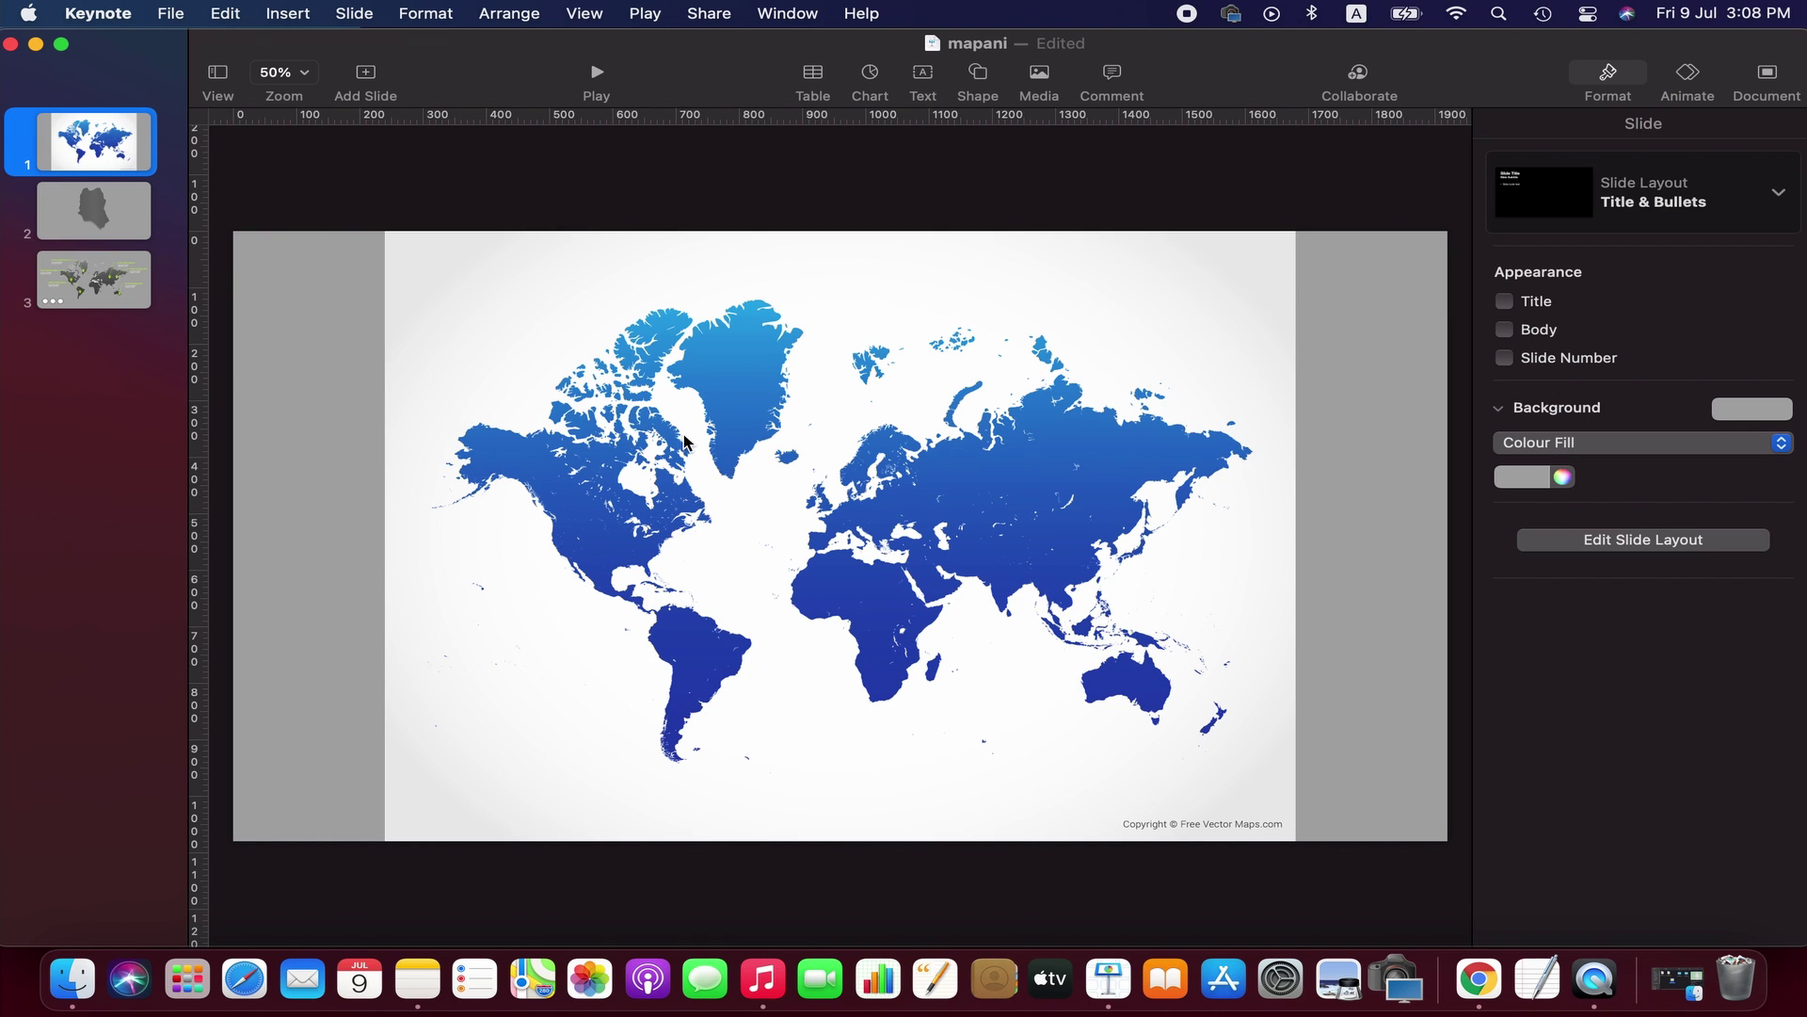
click(547, 307)
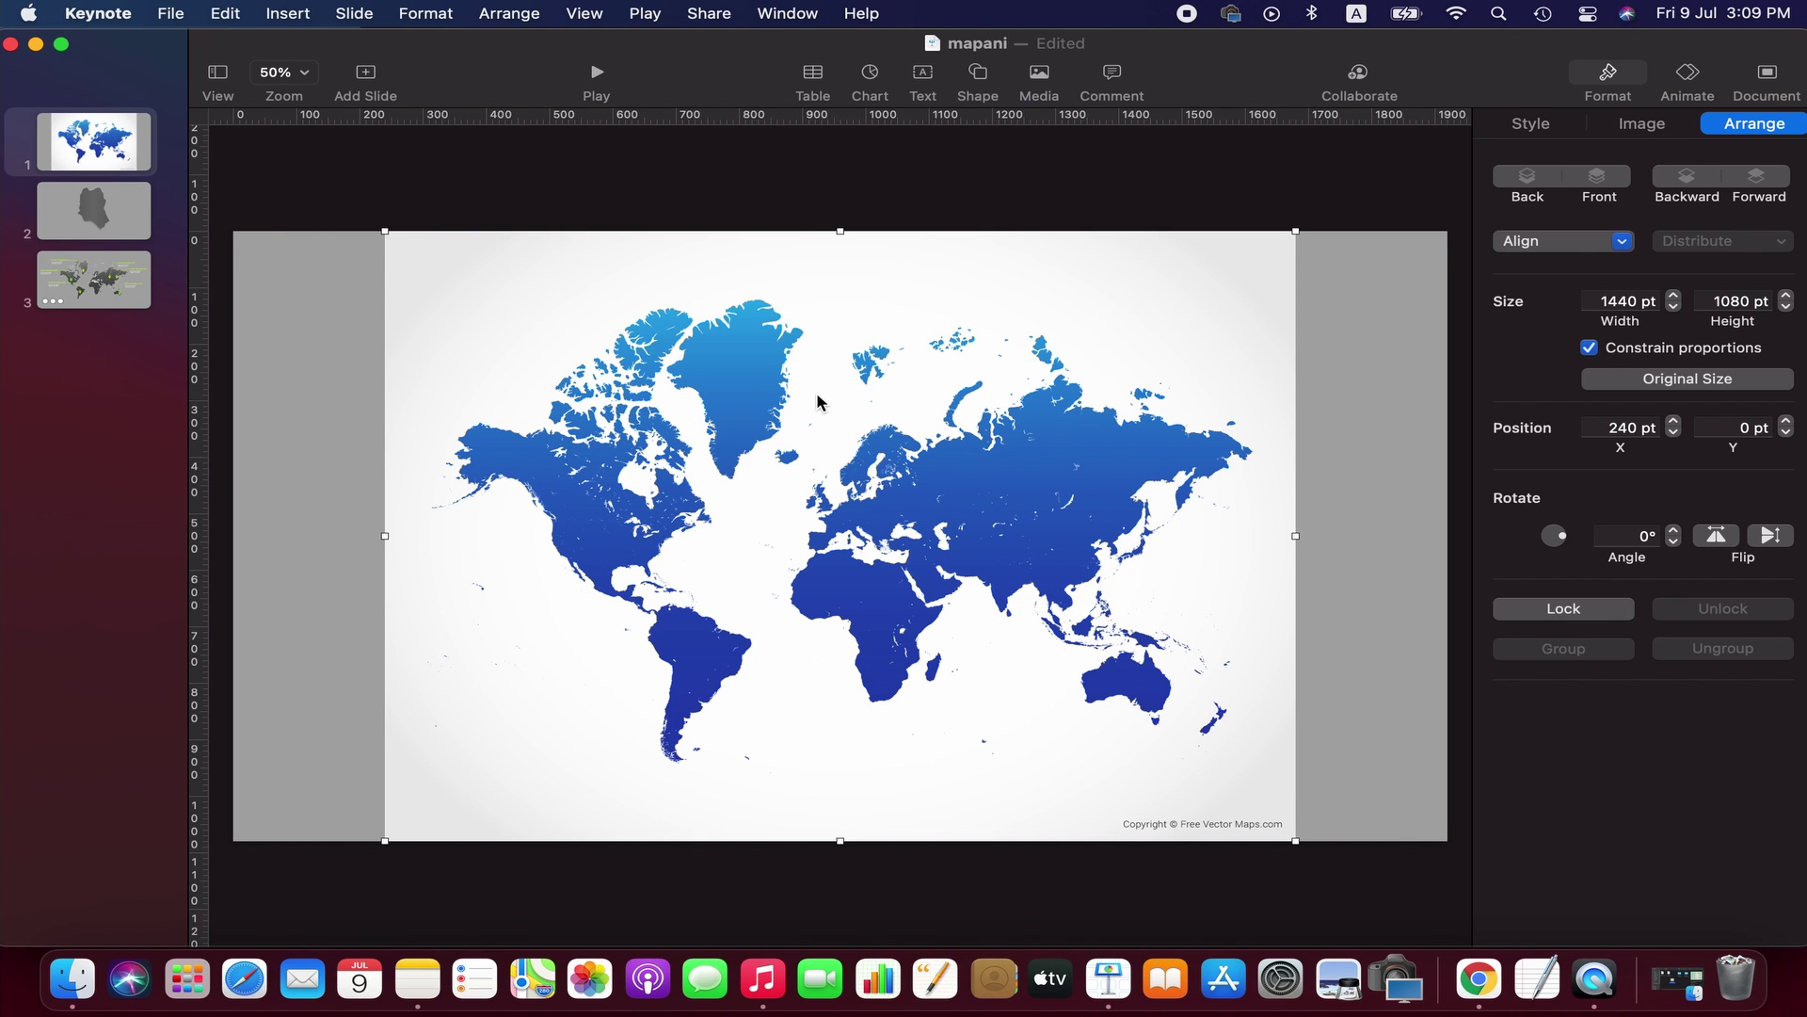
click(1638, 132)
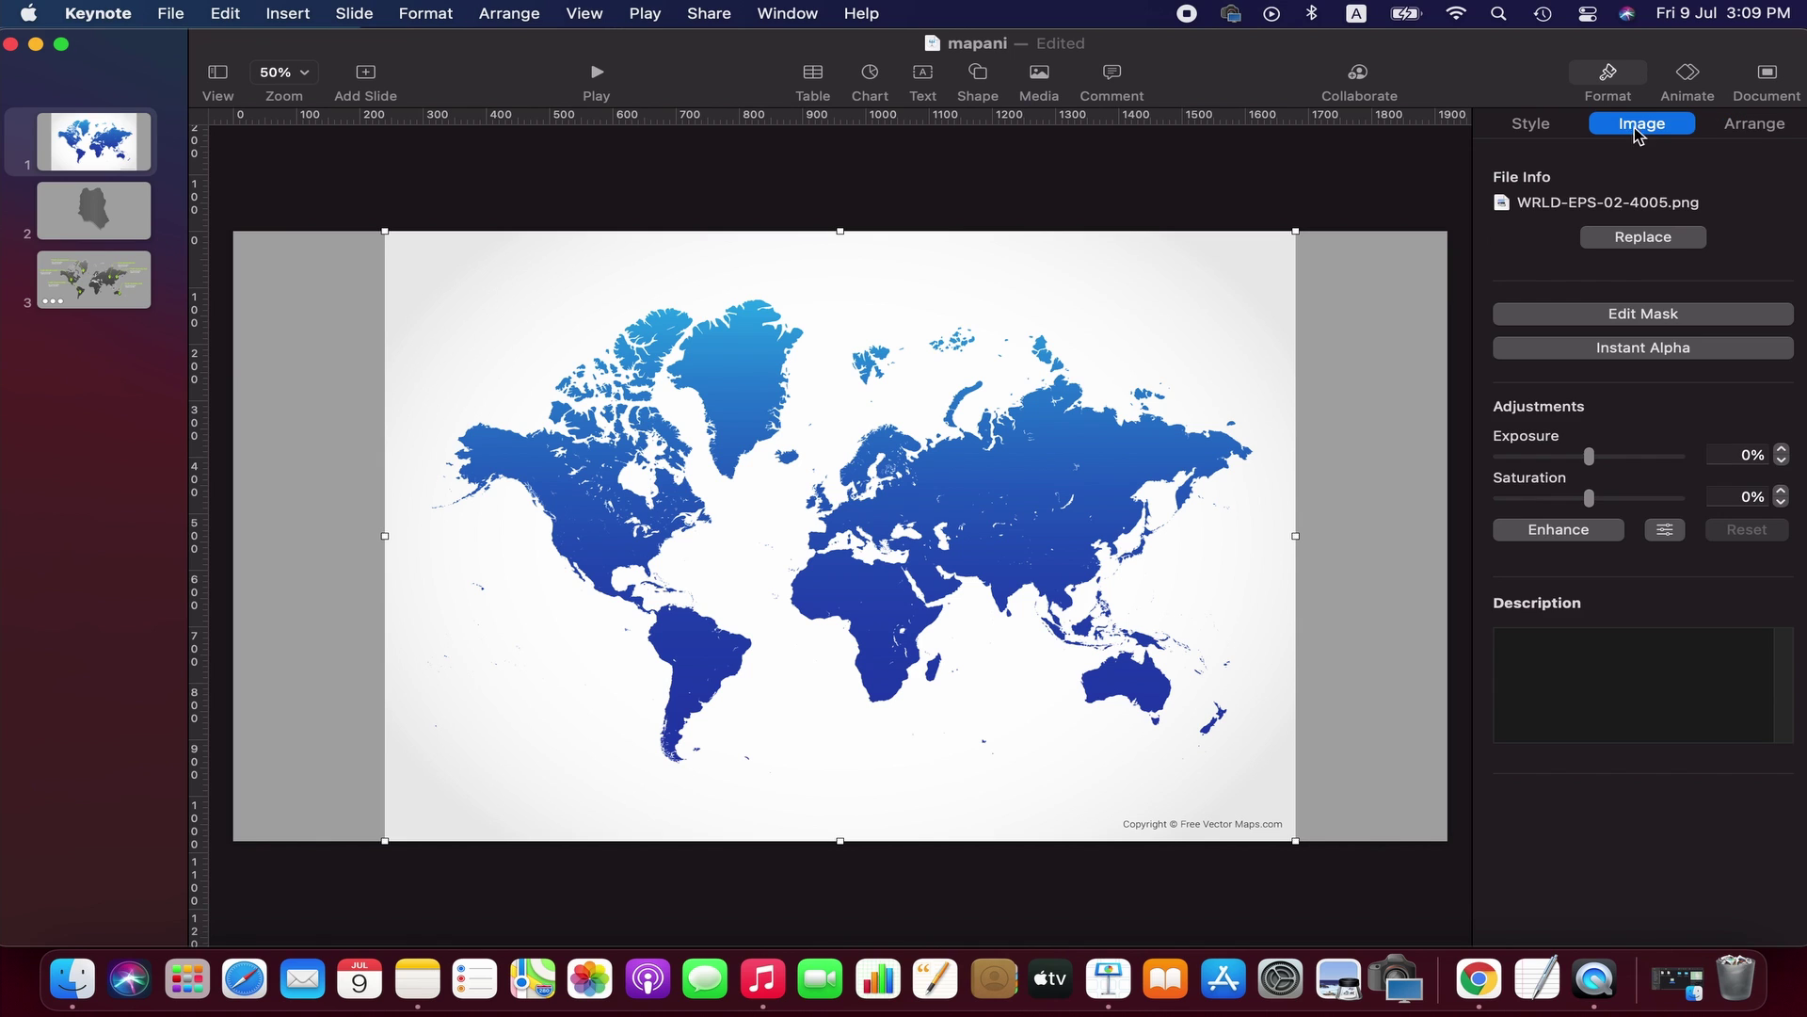
click(1693, 322)
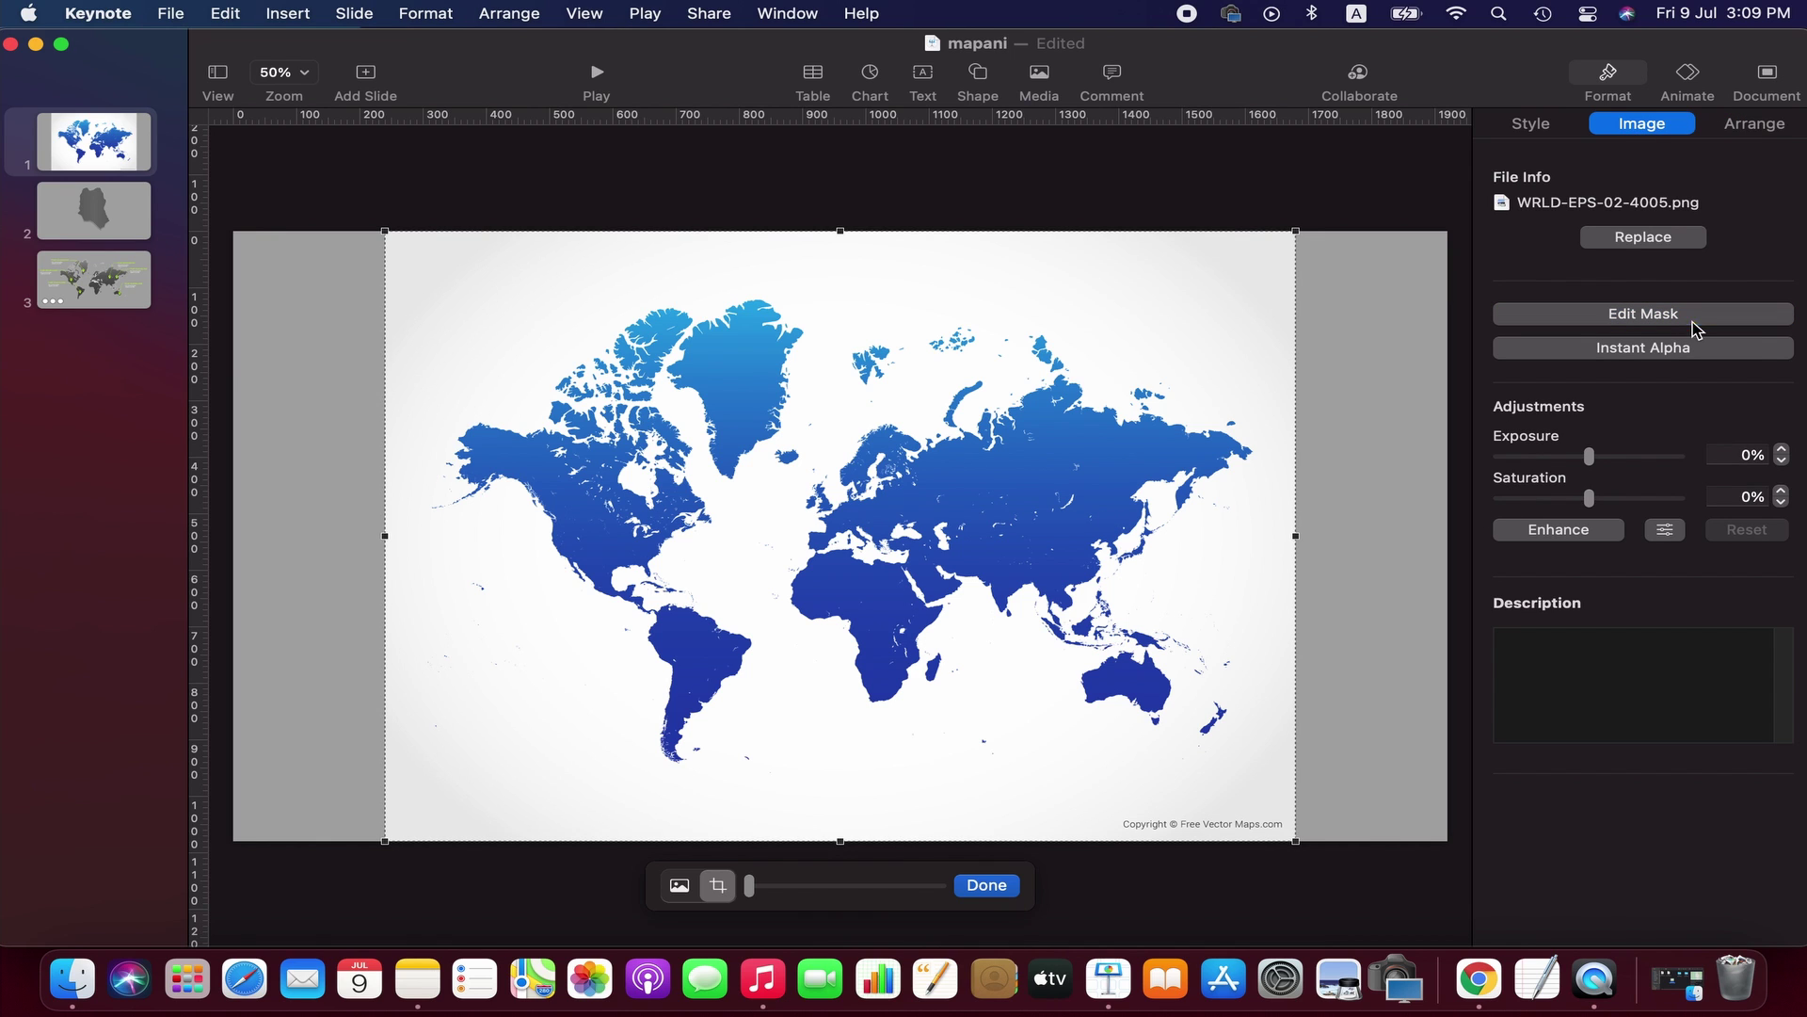
drag(840, 841, 855, 767)
drag(847, 234, 846, 284)
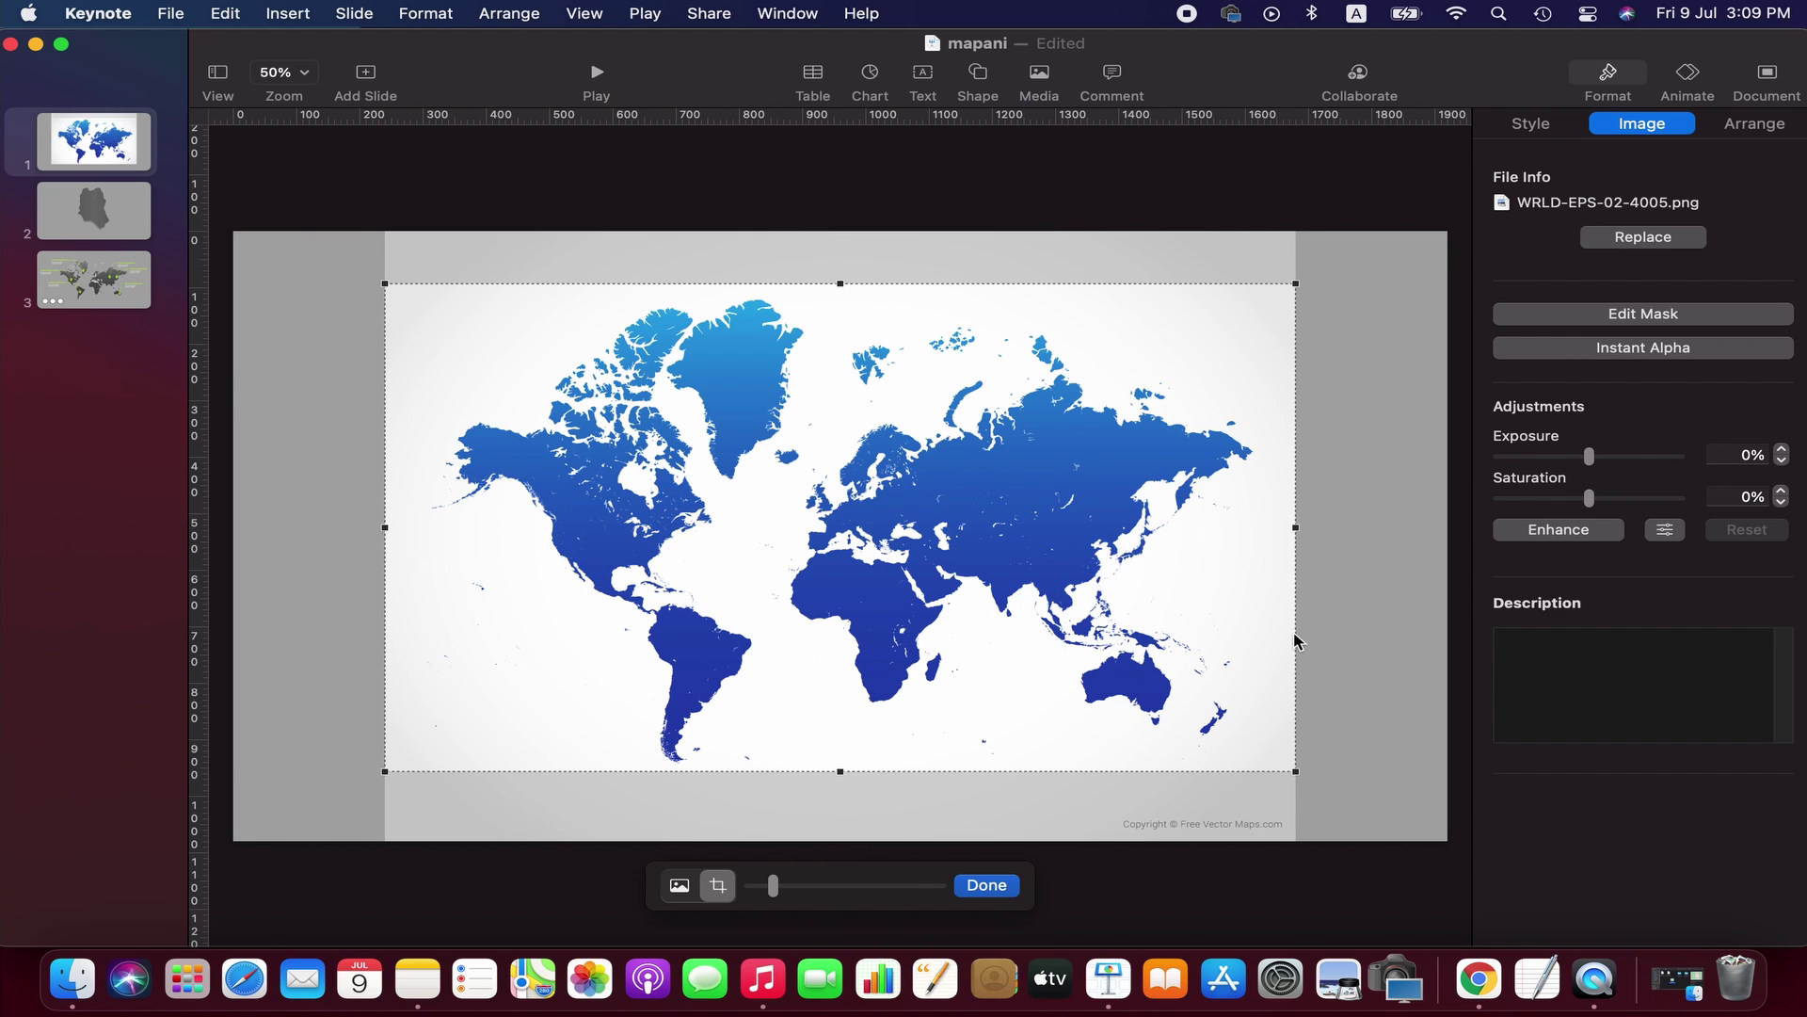
drag(1296, 527, 1273, 527)
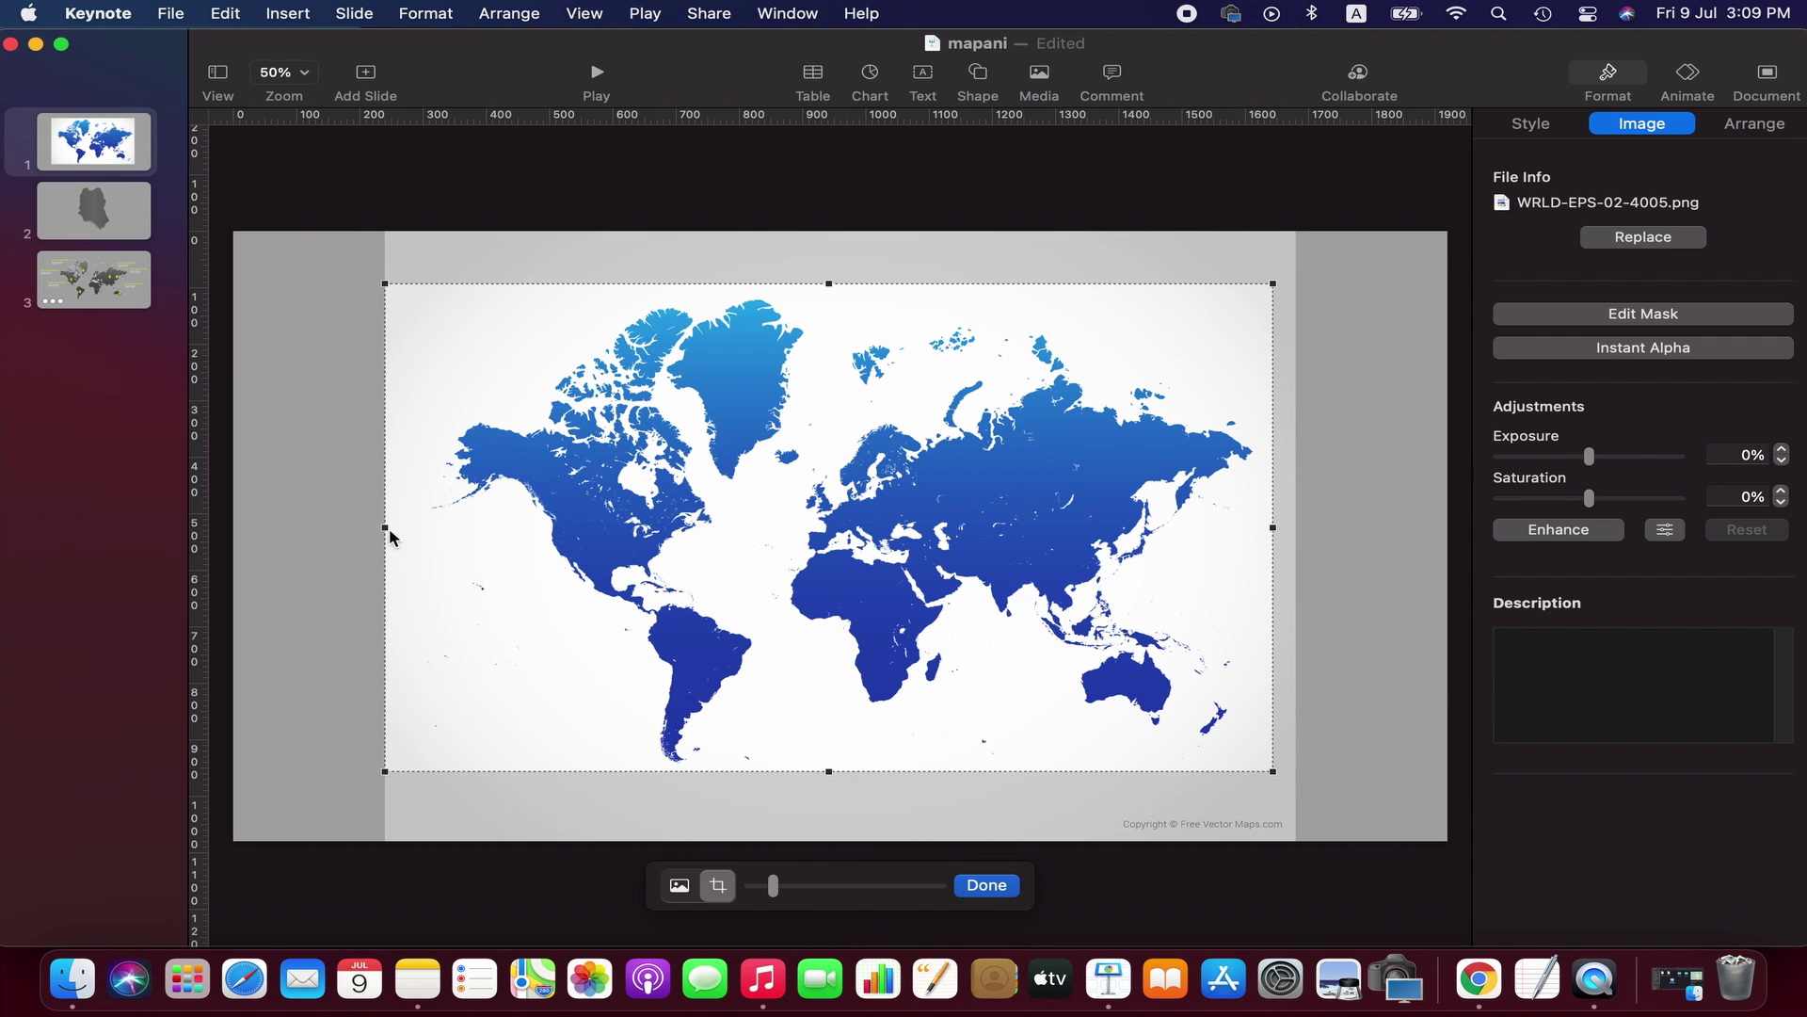
drag(385, 527, 426, 527)
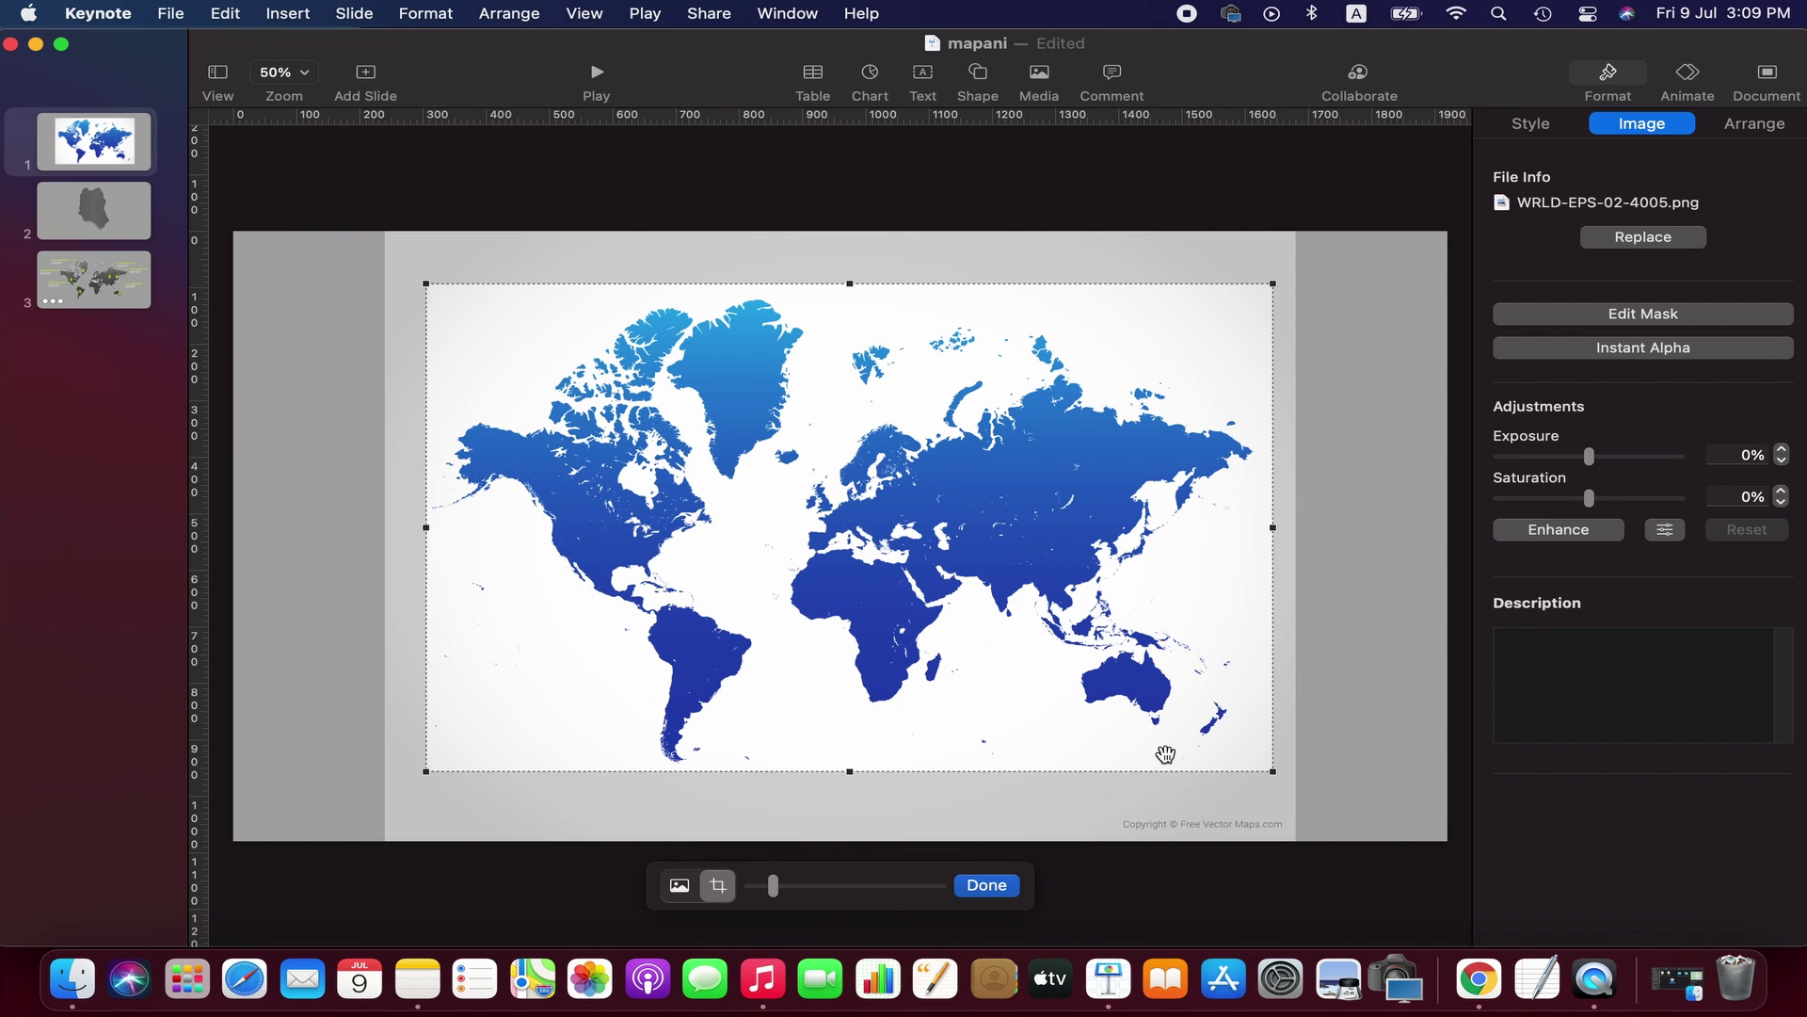
key(Return)
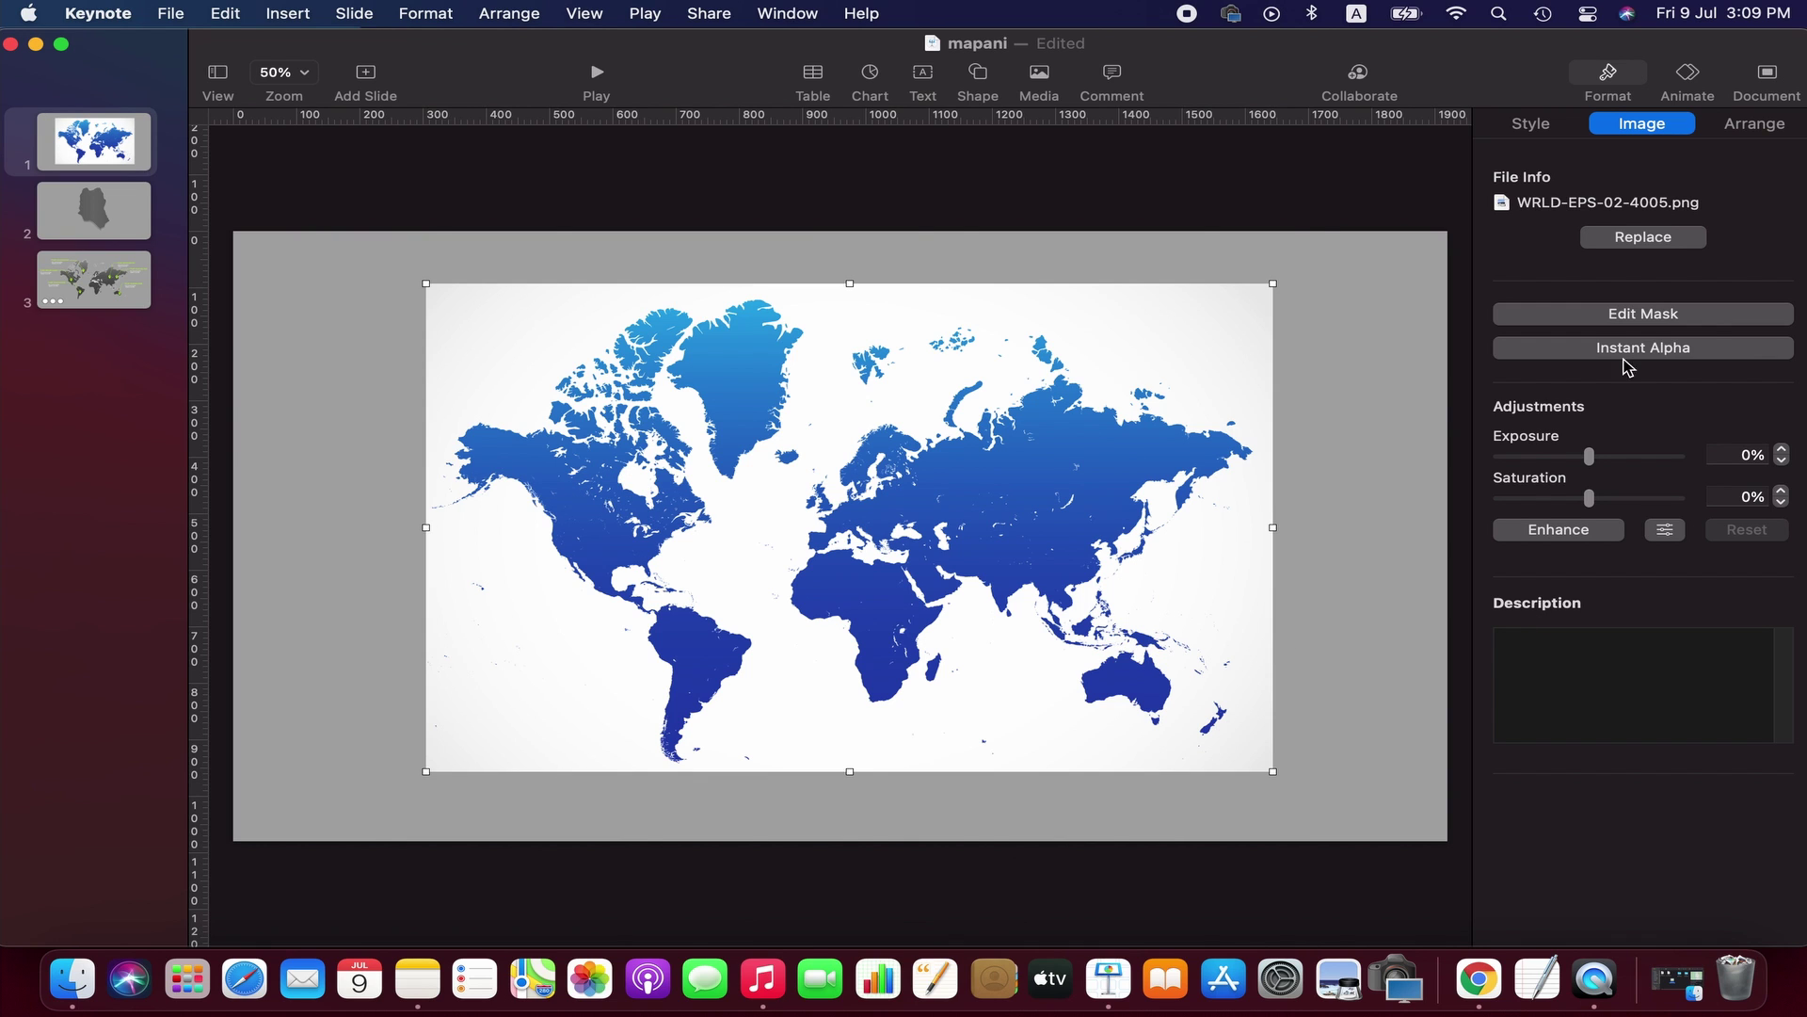
- Make the world map's white background transparent using Instant Alpha
click(1686, 351)
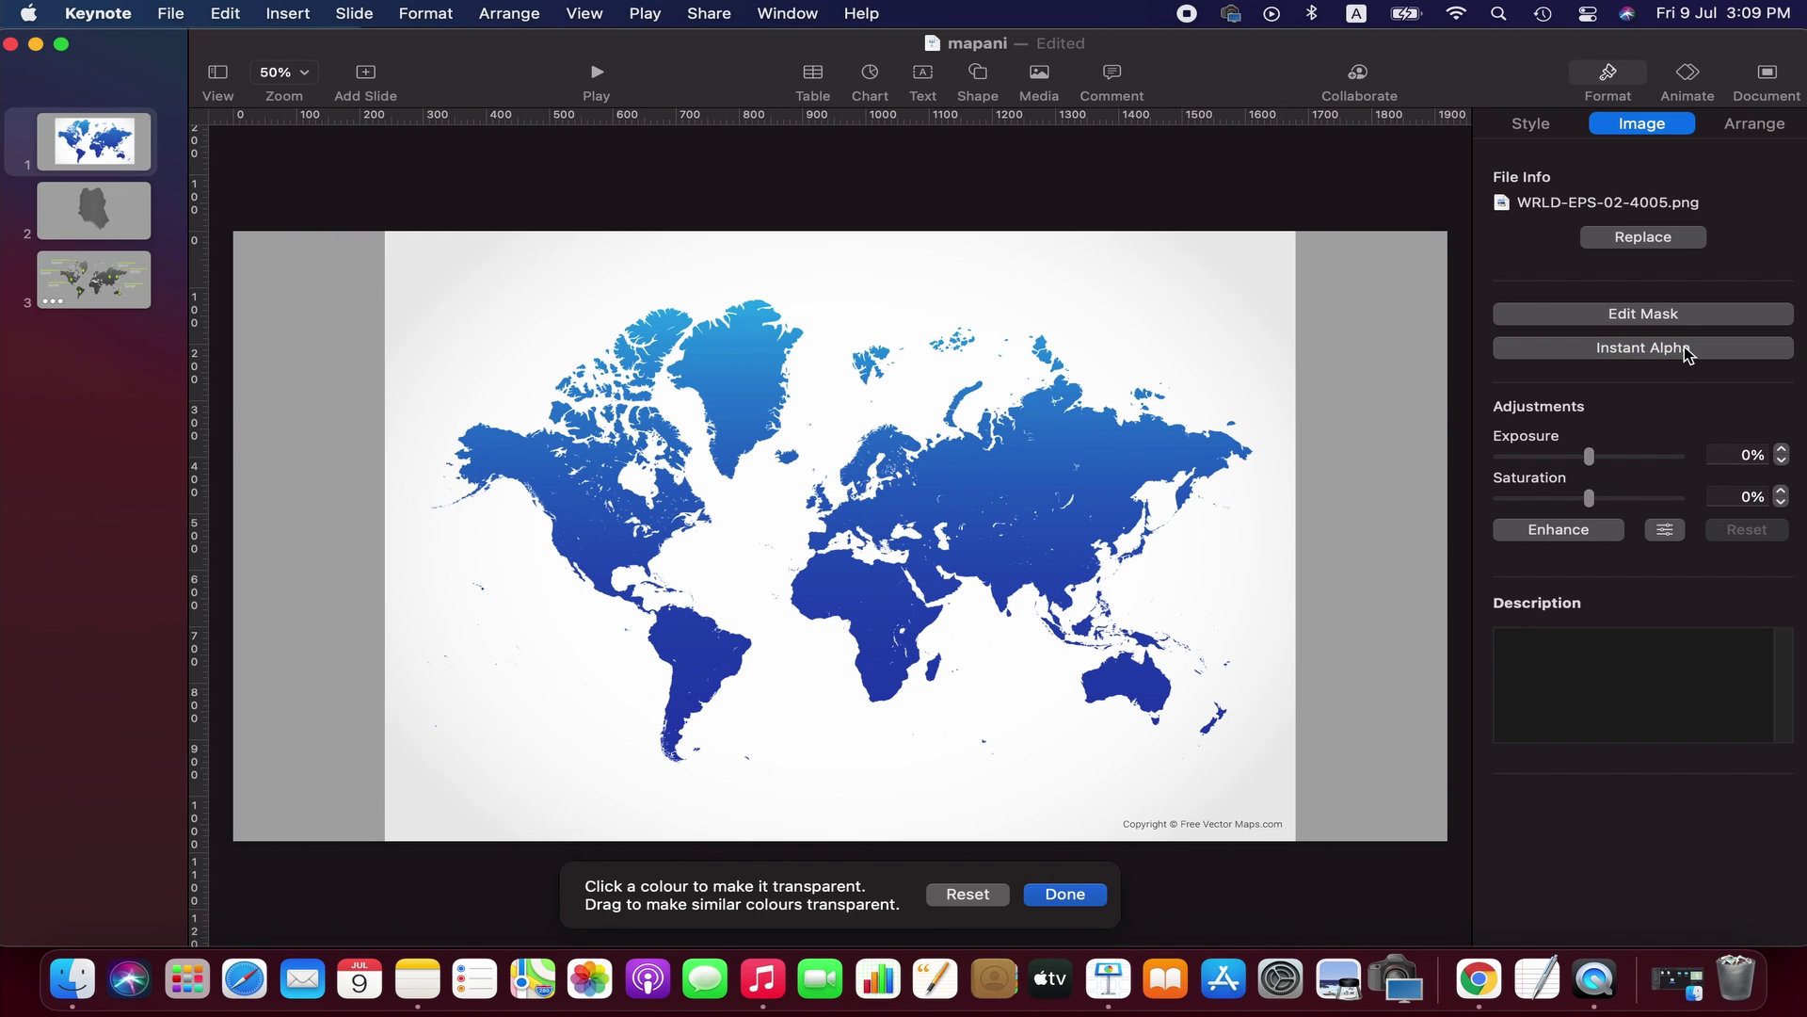
click(1387, 438)
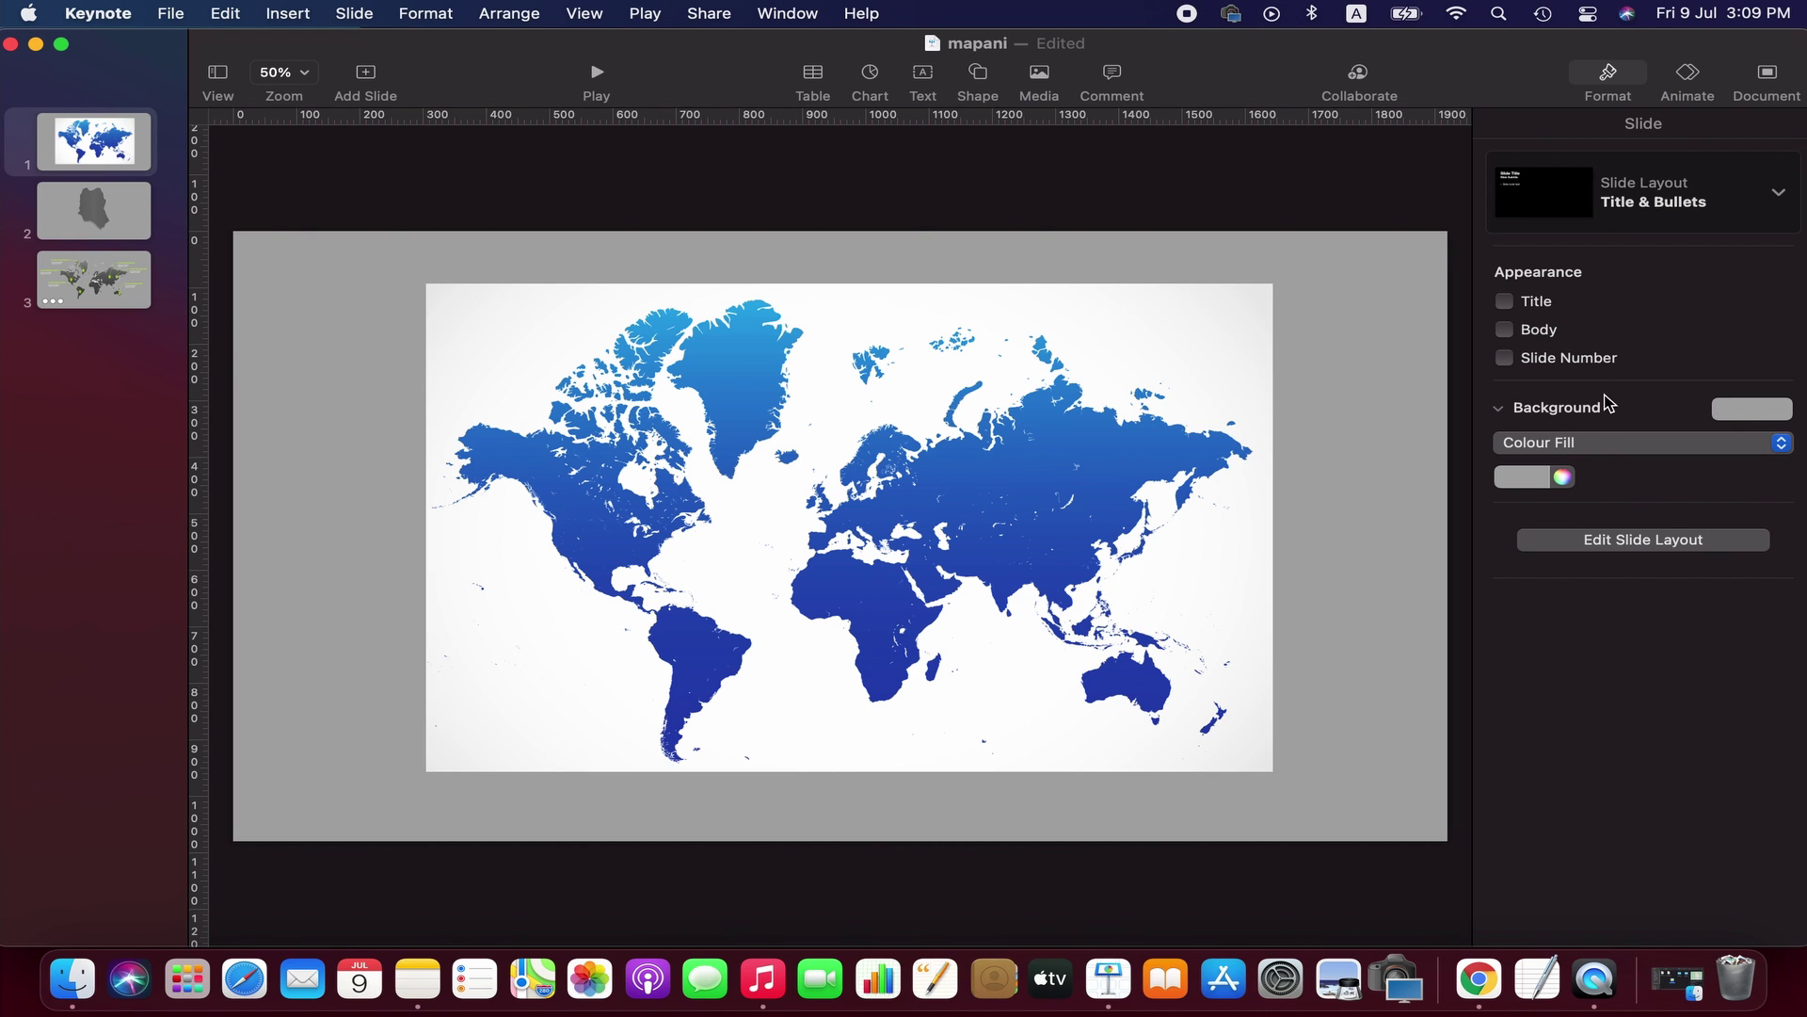
click(1097, 532)
click(1555, 346)
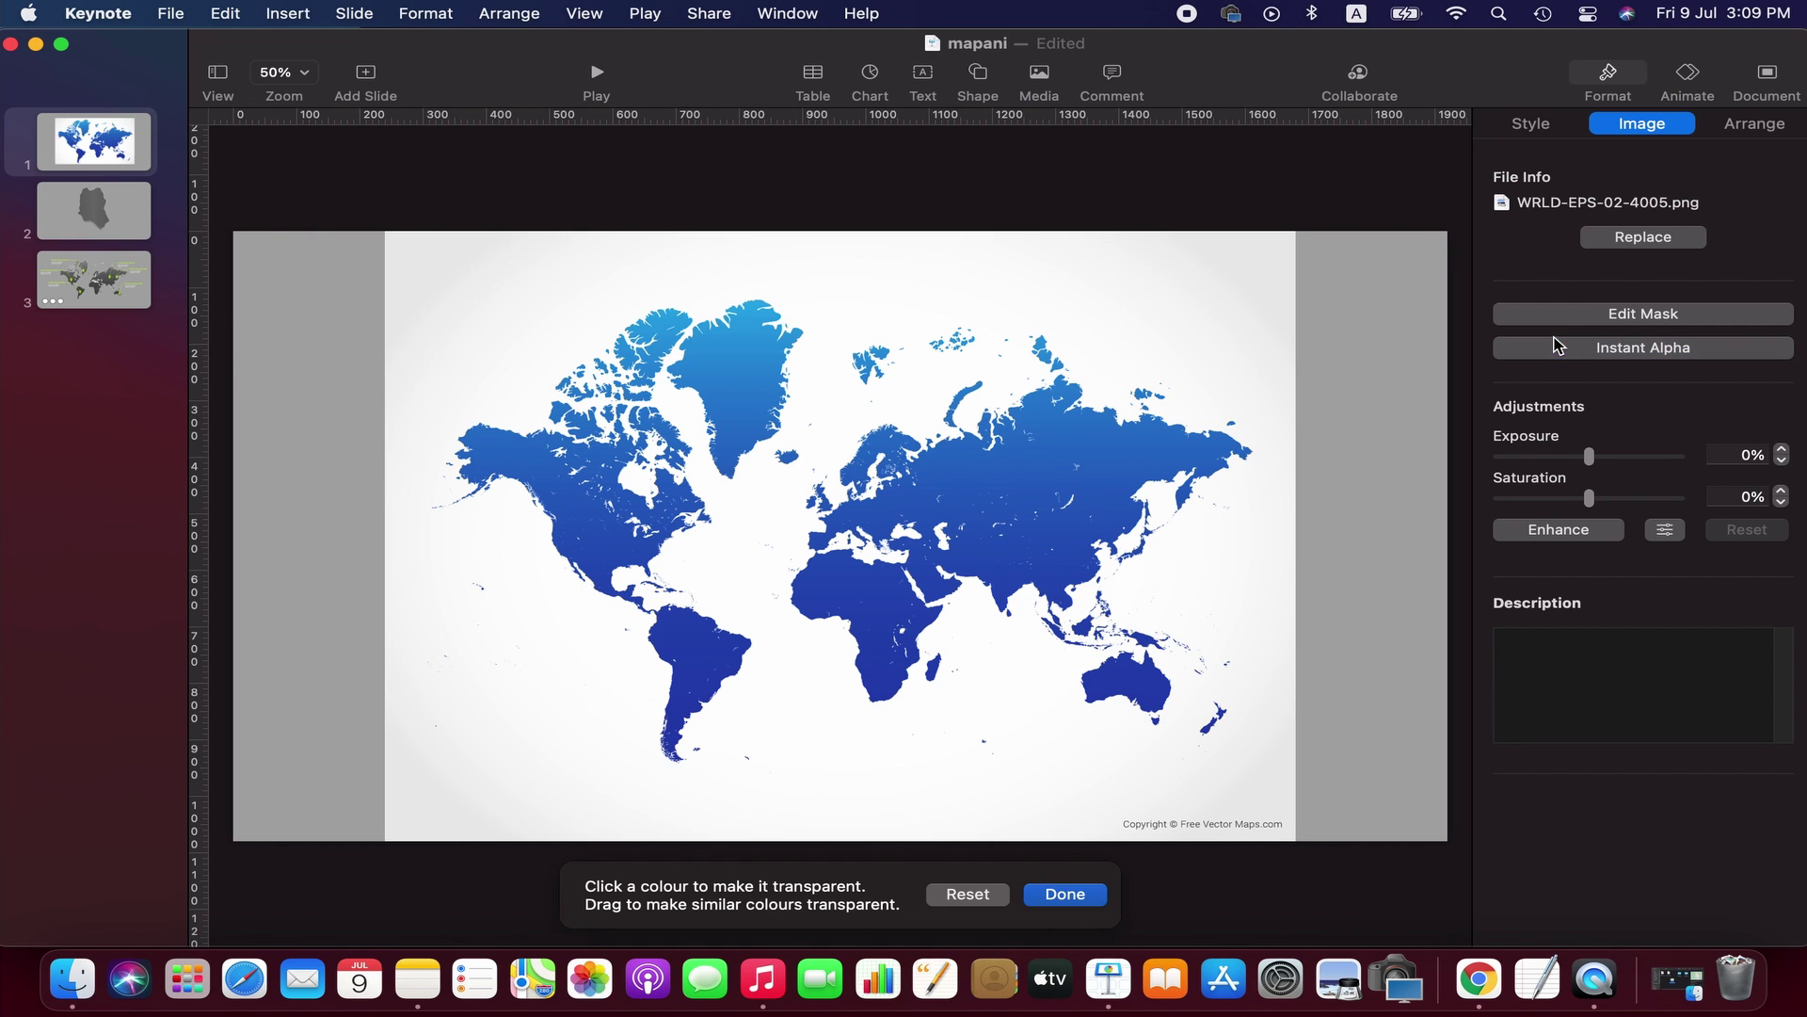
mouse_move(1329, 595)
mouse_down()
mouse_move(1376, 605)
mouse_move(1303, 597)
mouse_up()
click(1281, 598)
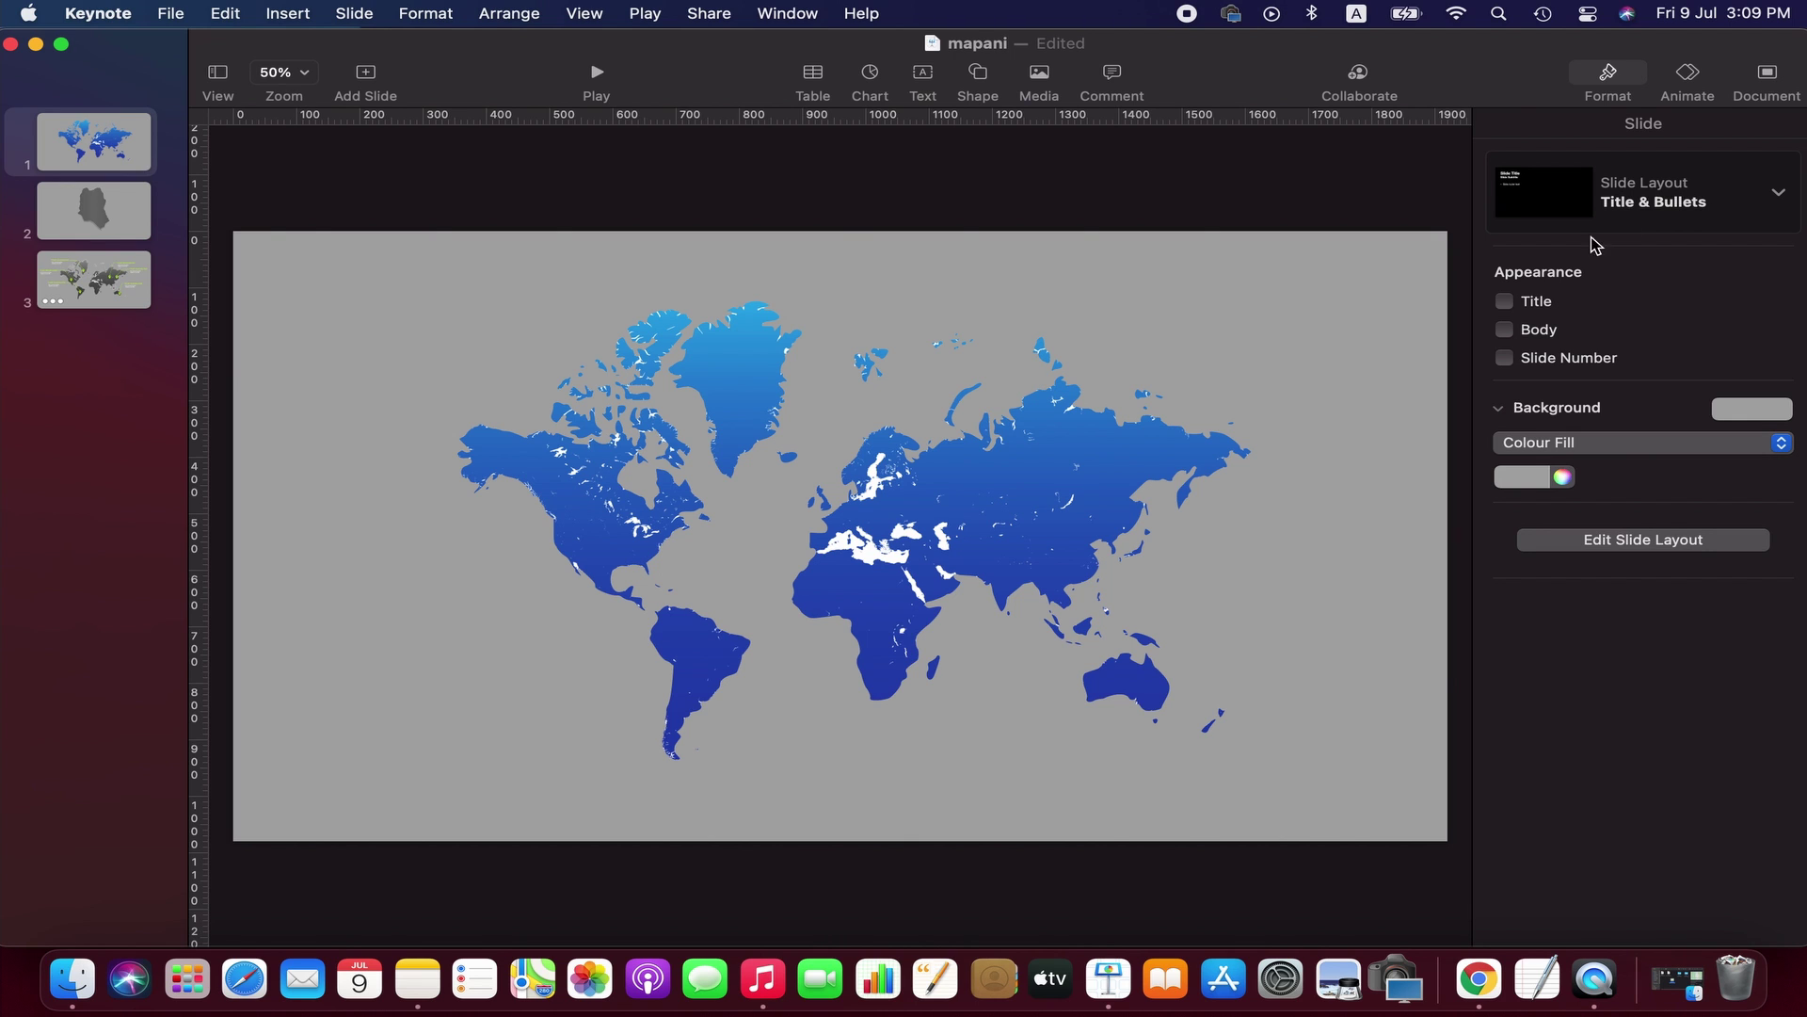
click(1147, 451)
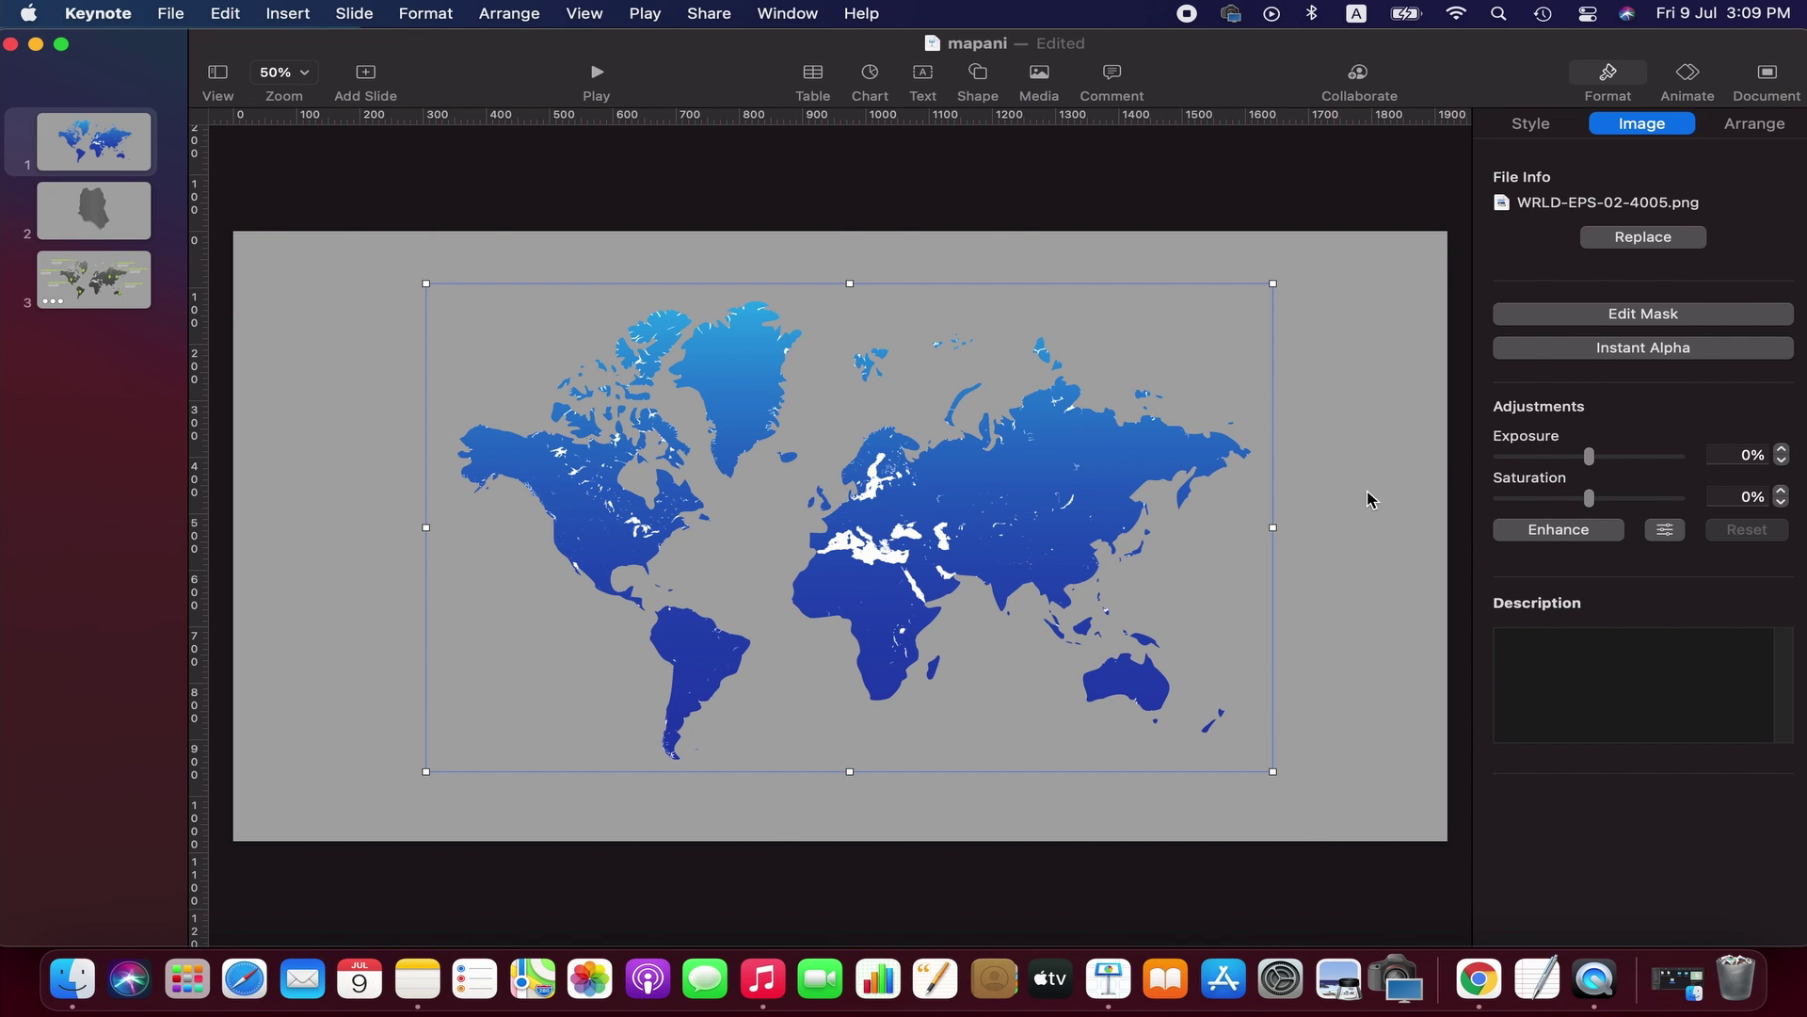
click(1327, 452)
click(886, 550)
- Set the world map's saturation to -100% and exposure to -41%
click(1588, 499)
drag(1588, 499, 1421, 500)
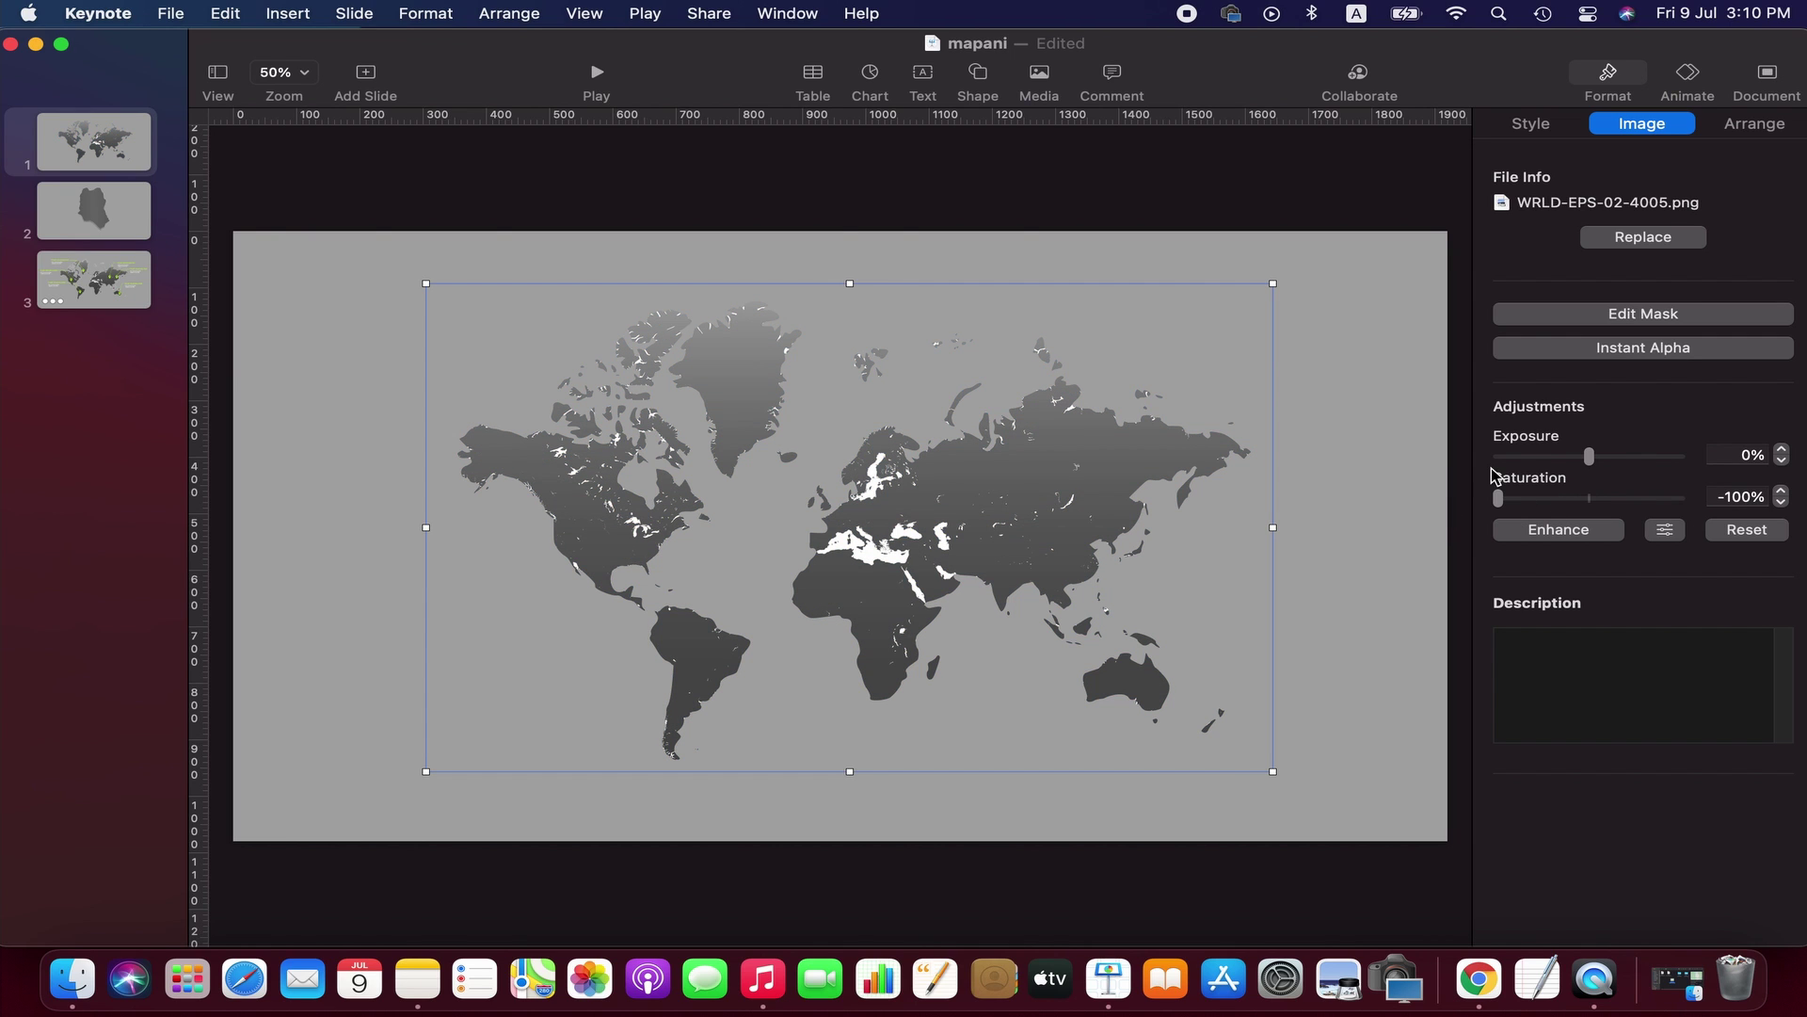
click(1598, 468)
drag(1594, 462, 1555, 476)
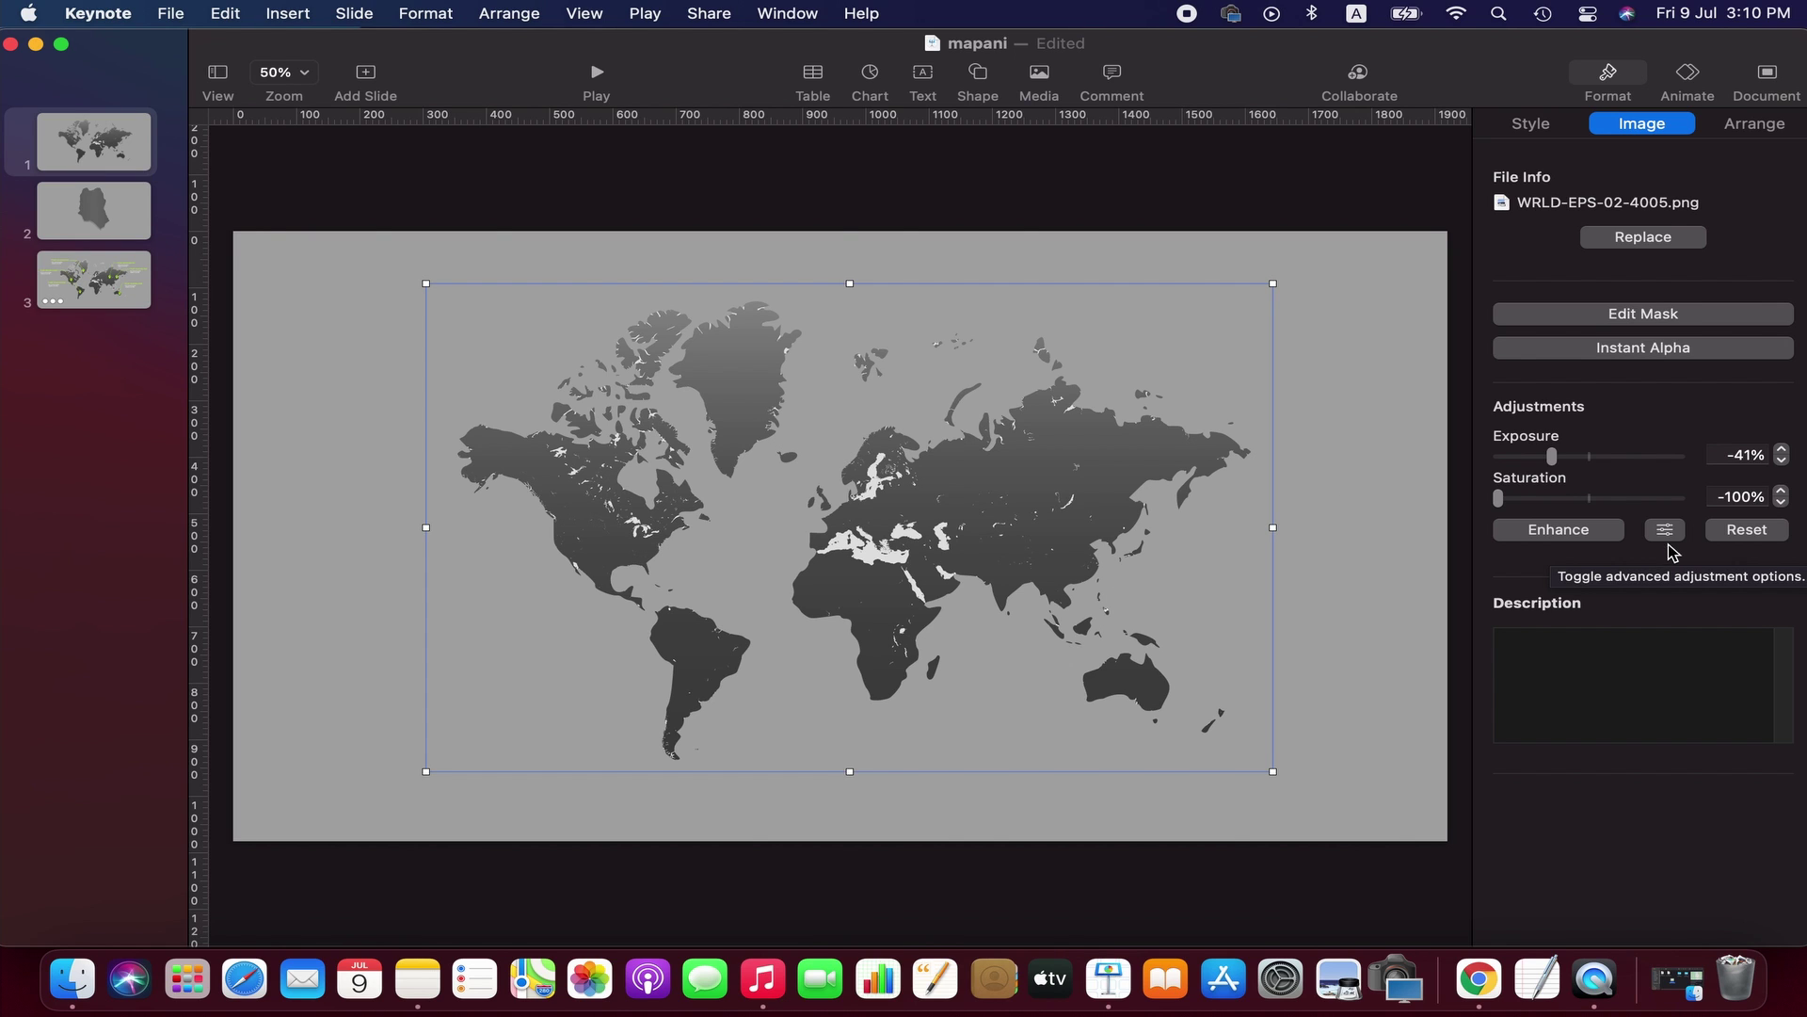
click(792, 490)
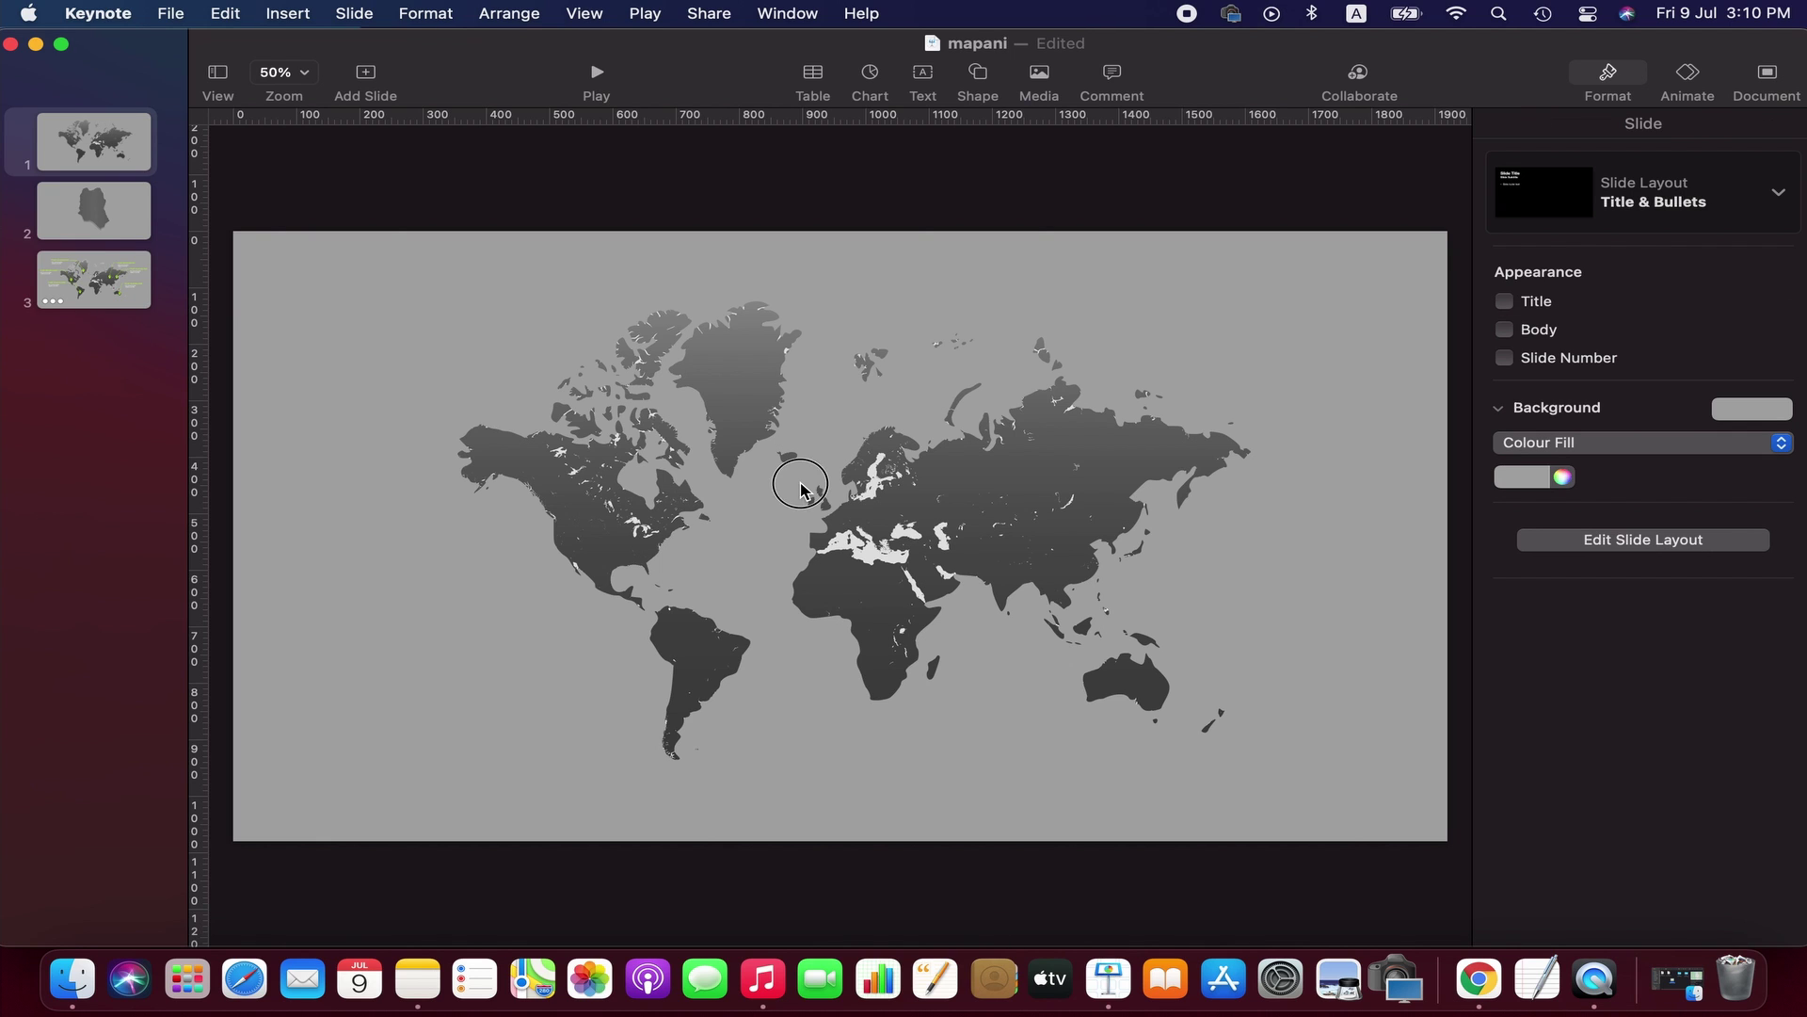
click(984, 523)
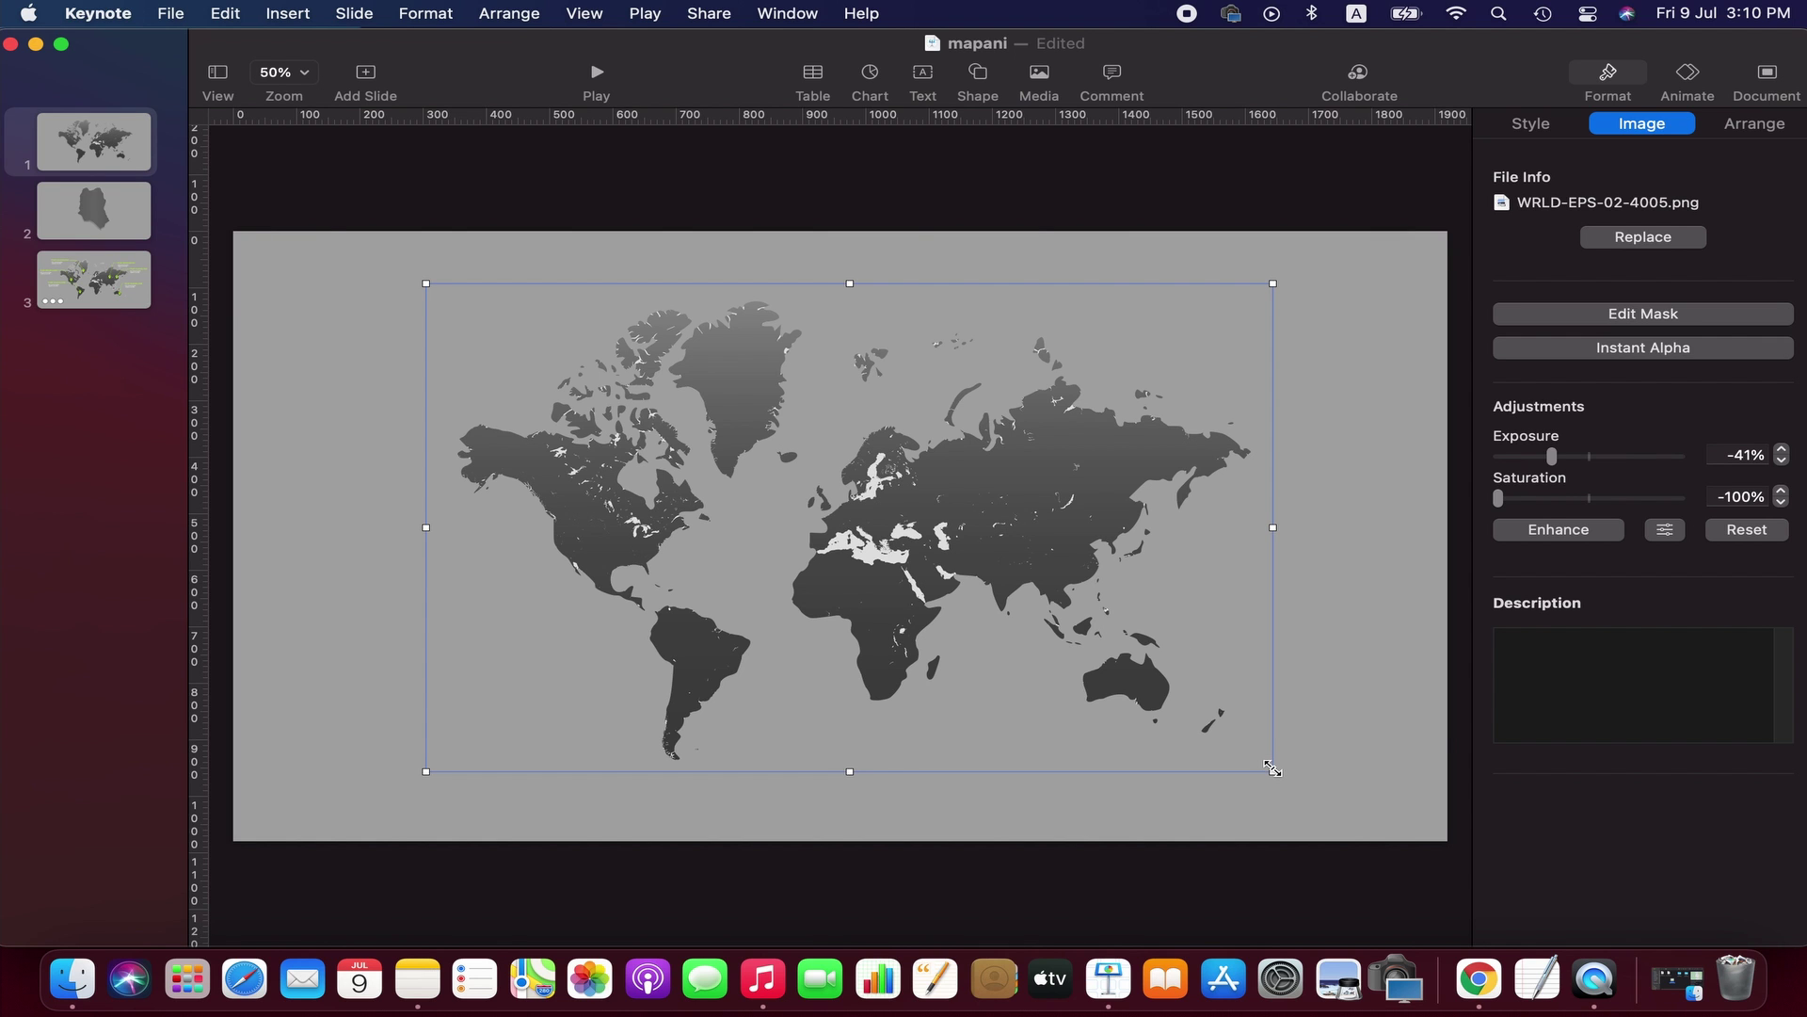
- Shrink the world map to about 1154 × 744 pt by its corner handle
drag(1271, 768, 1143, 697)
drag(930, 502, 967, 524)
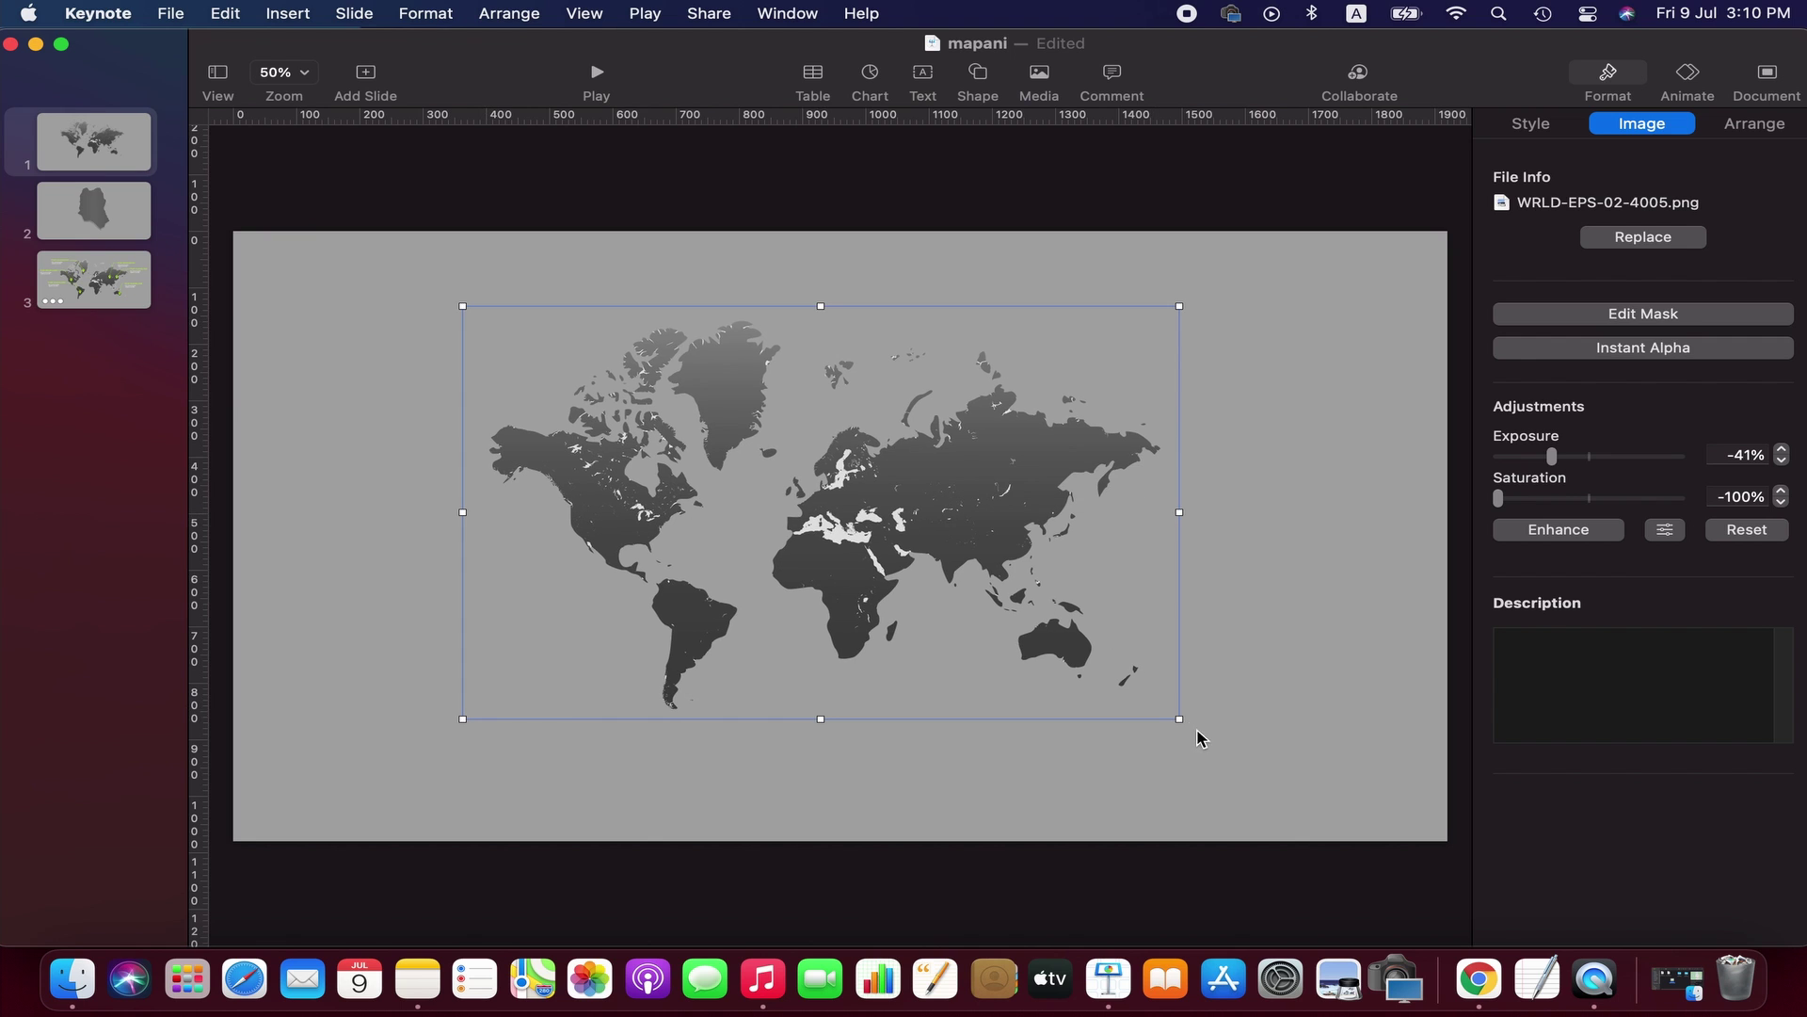
drag(1182, 721, 1191, 730)
mouse_move(984, 553)
mouse_down()
mouse_move(1004, 562)
mouse_move(986, 562)
mouse_up()
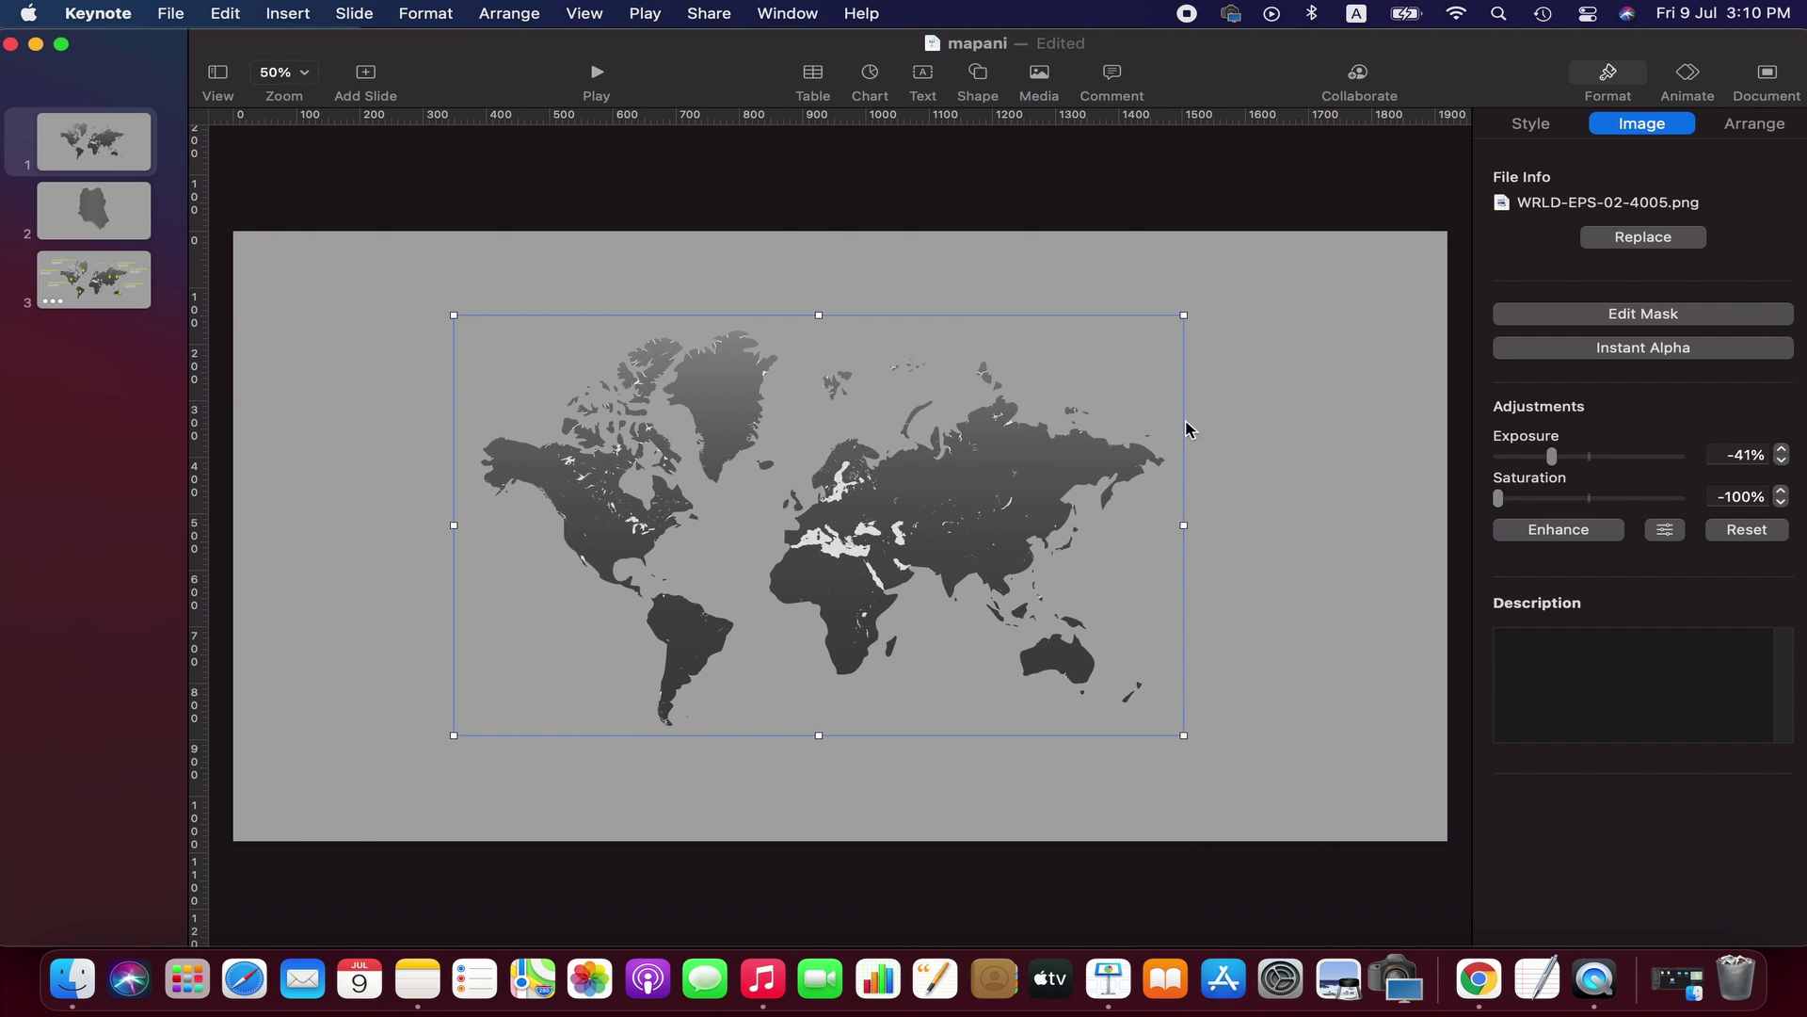
- Align the map Centre and Middle on the slide, at X 377 pt, Y 163 pt
click(1753, 124)
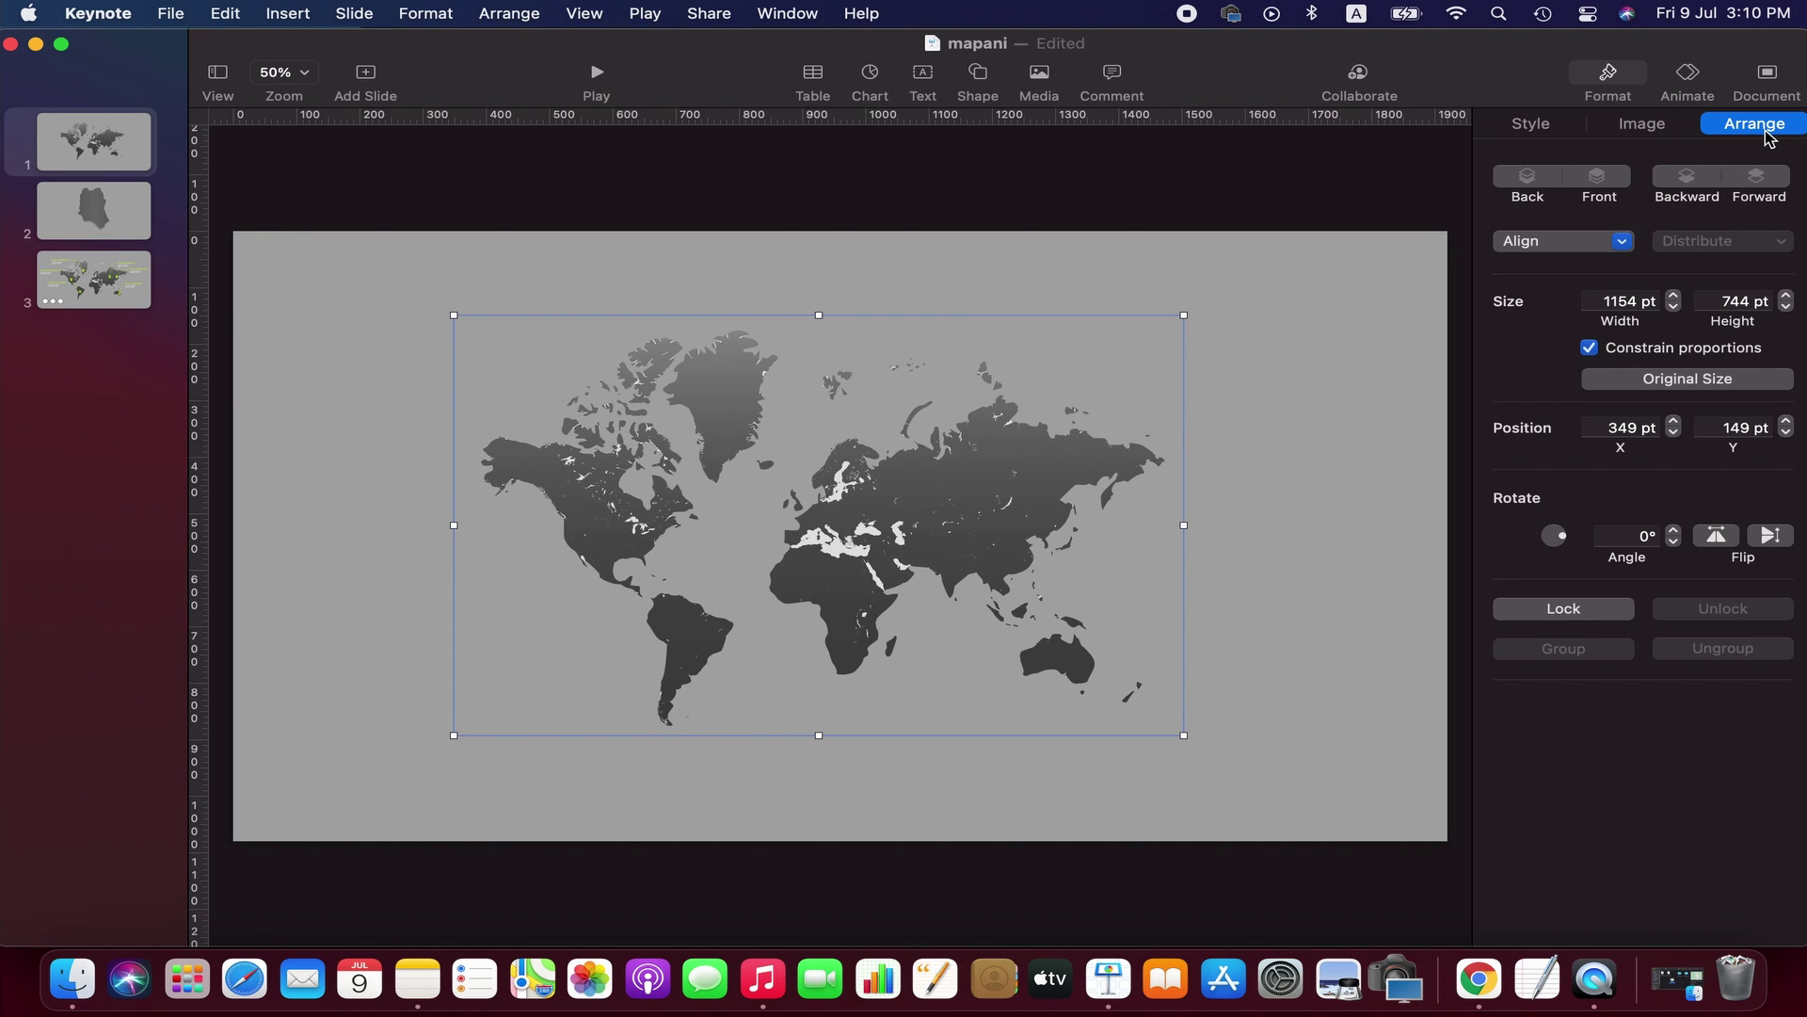
click(1611, 247)
click(1531, 295)
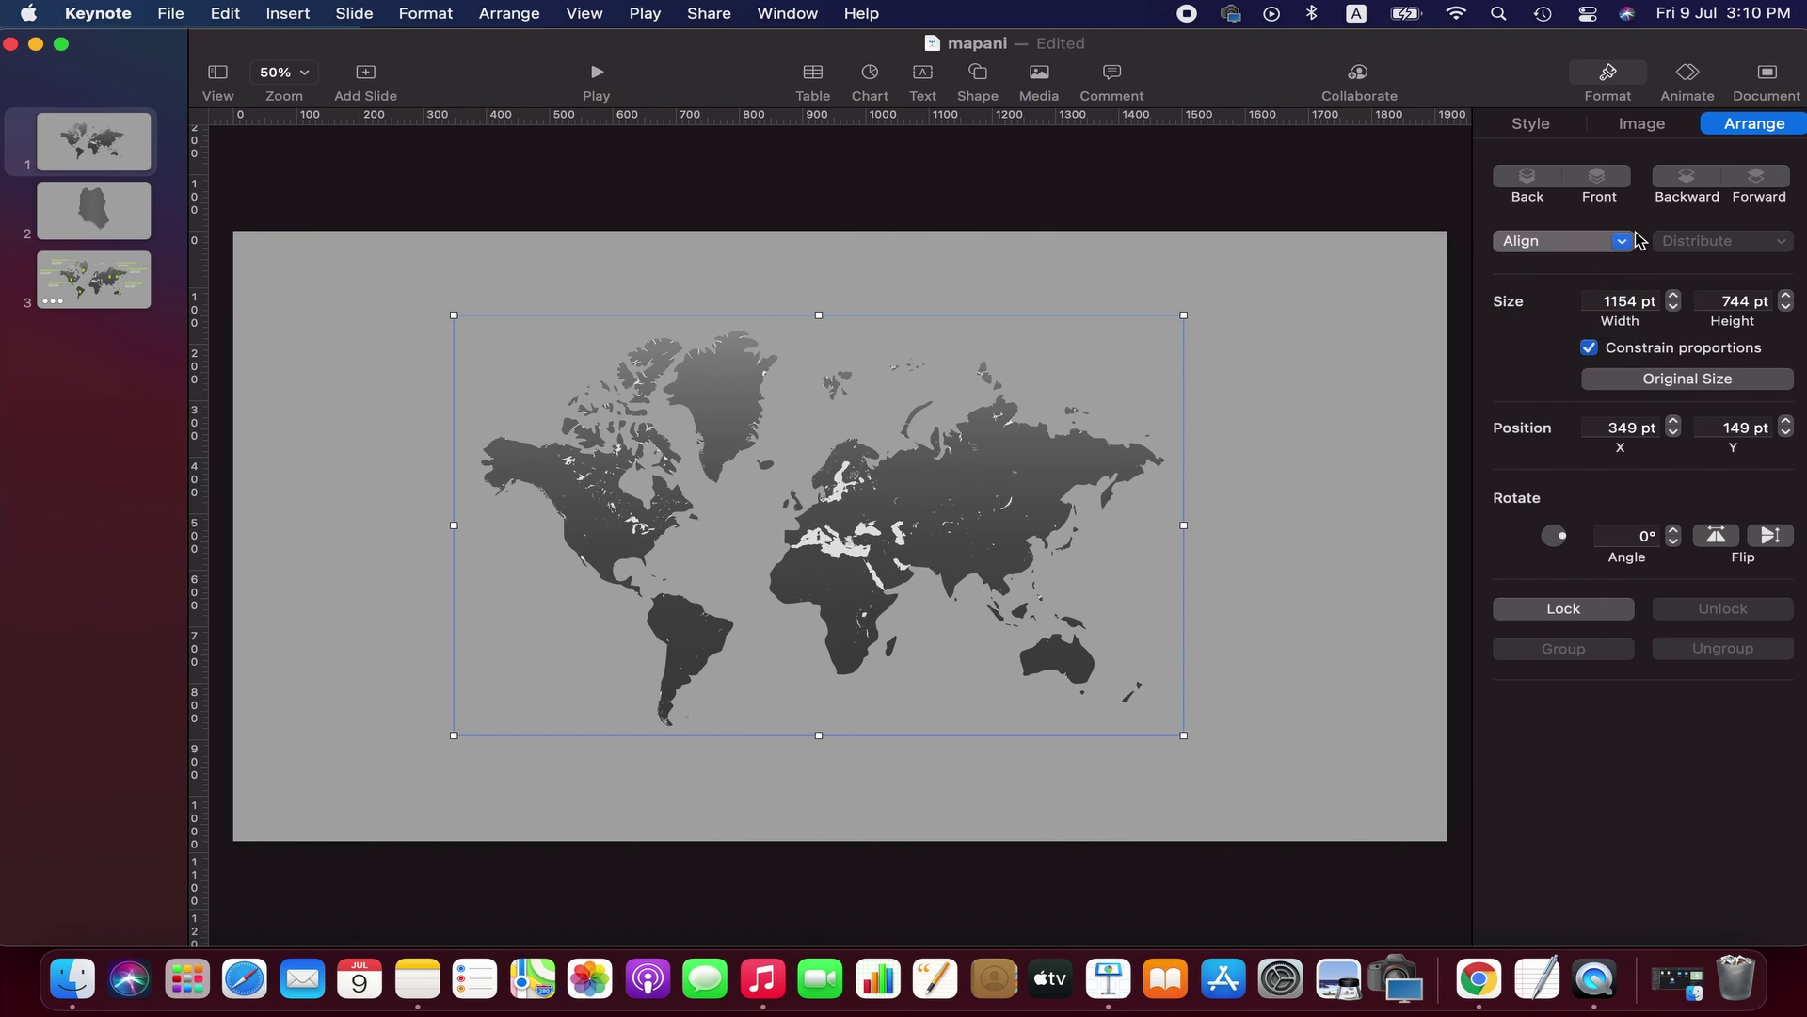
click(1621, 242)
click(1591, 378)
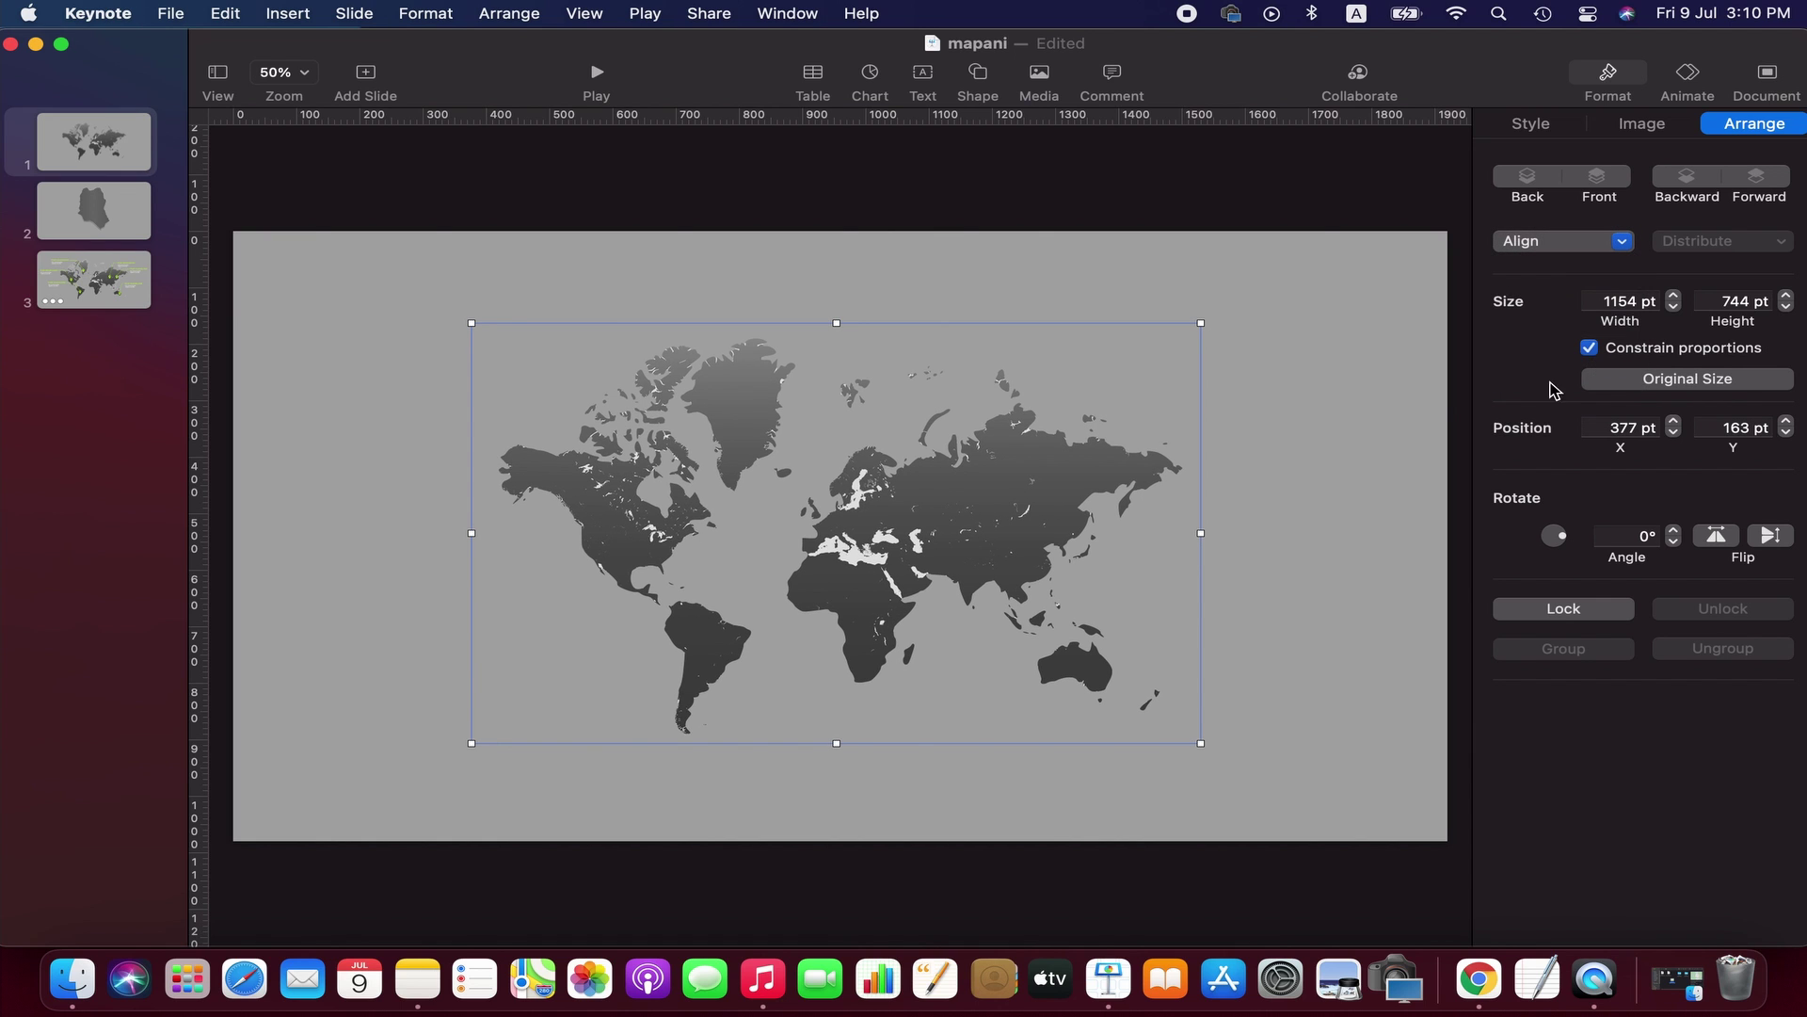
click(1409, 416)
click(1022, 491)
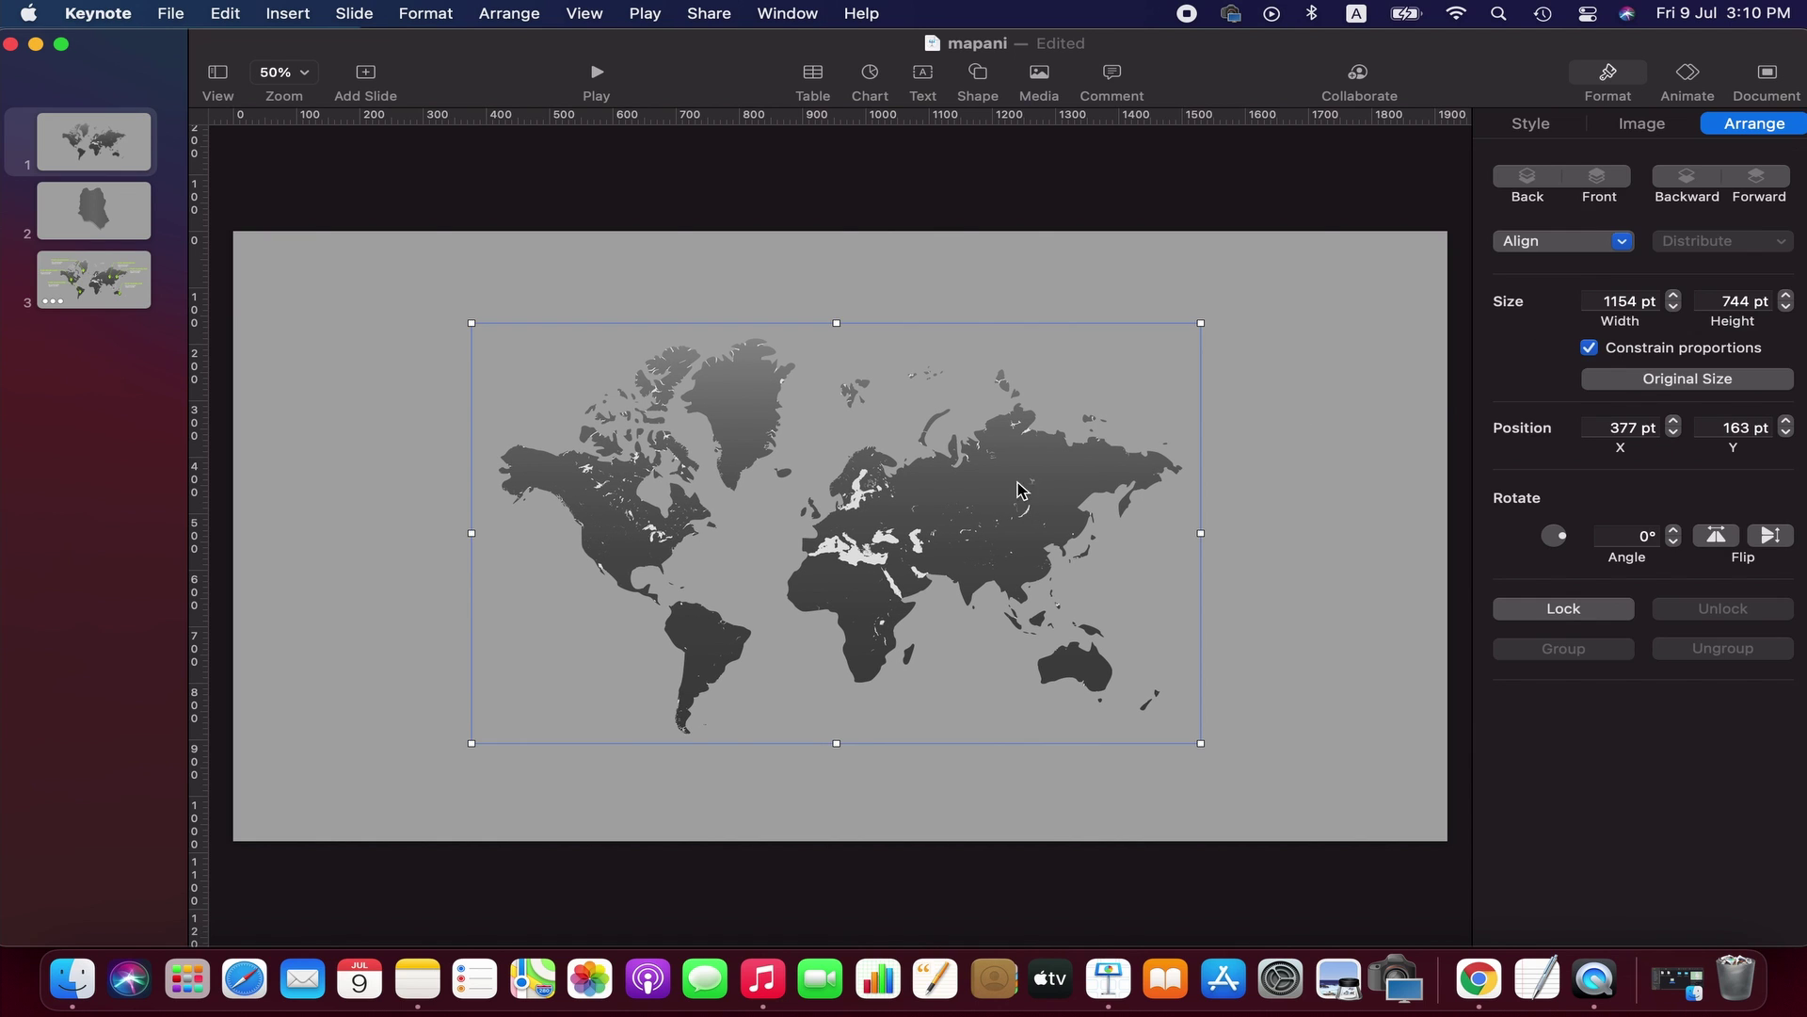
click(1252, 410)
click(815, 488)
- Give the world map a thin white border style at 2 pt, without a reflection
click(1544, 134)
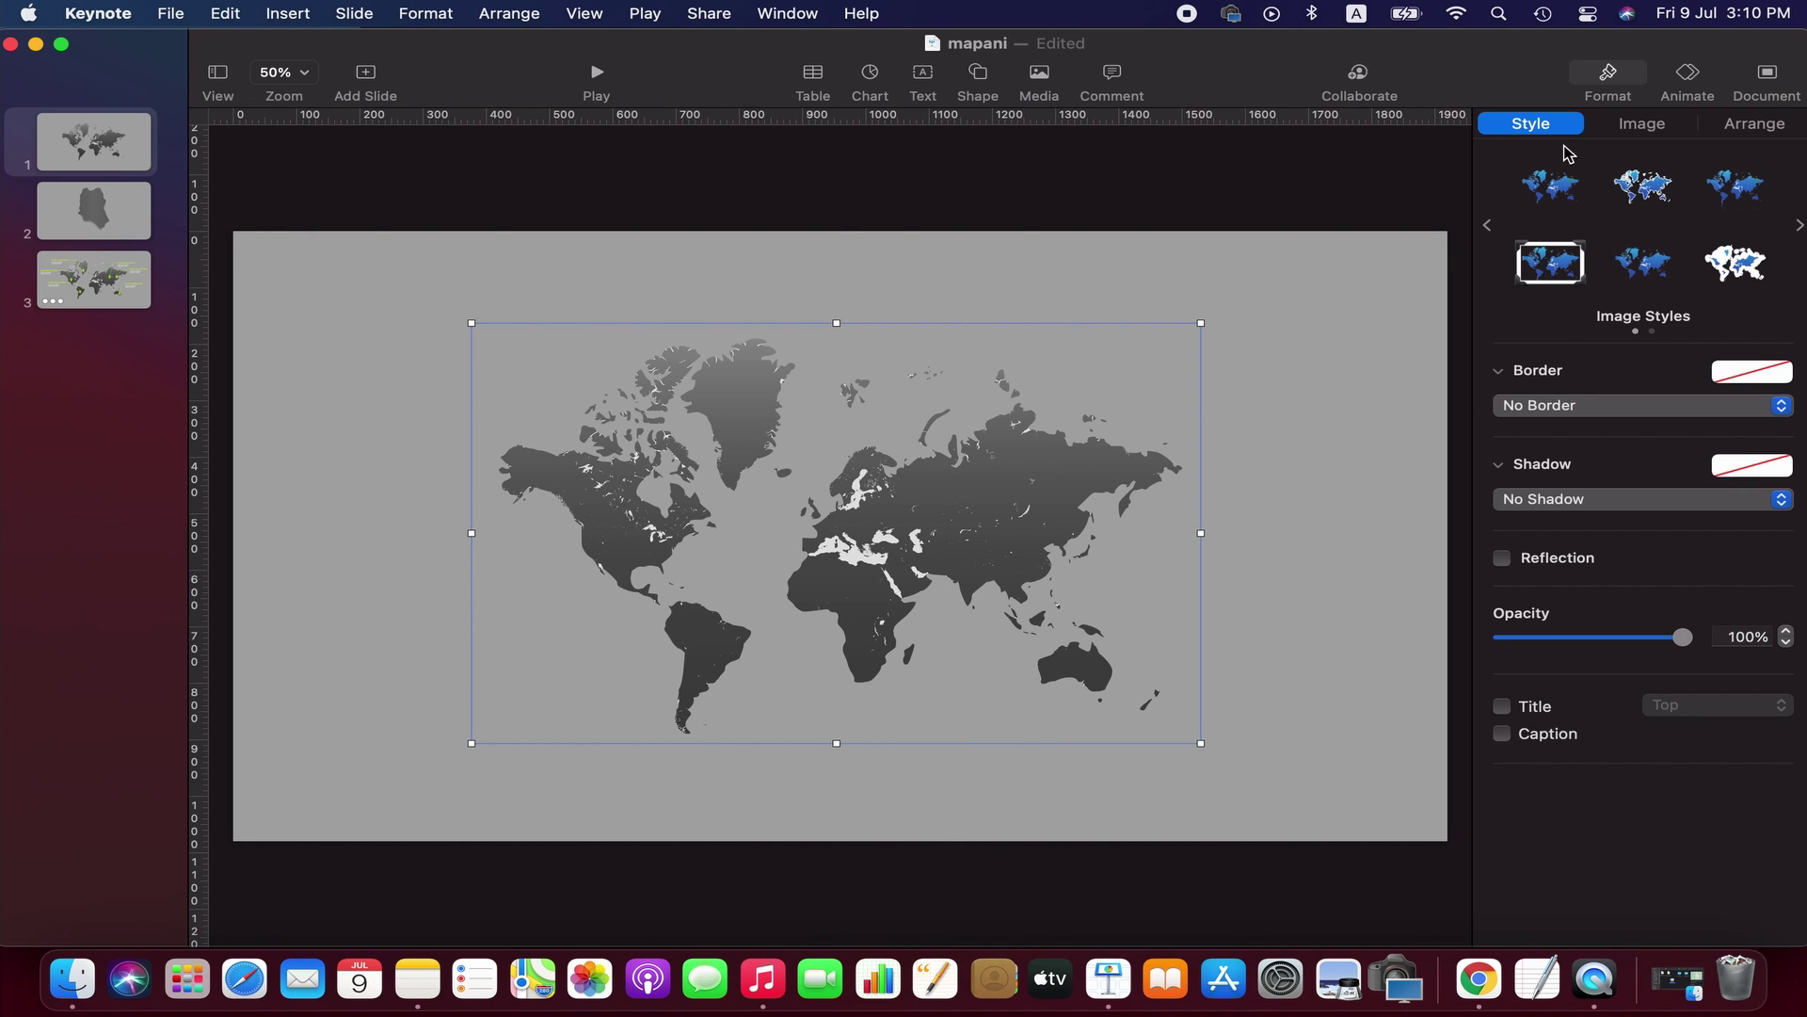
click(1664, 193)
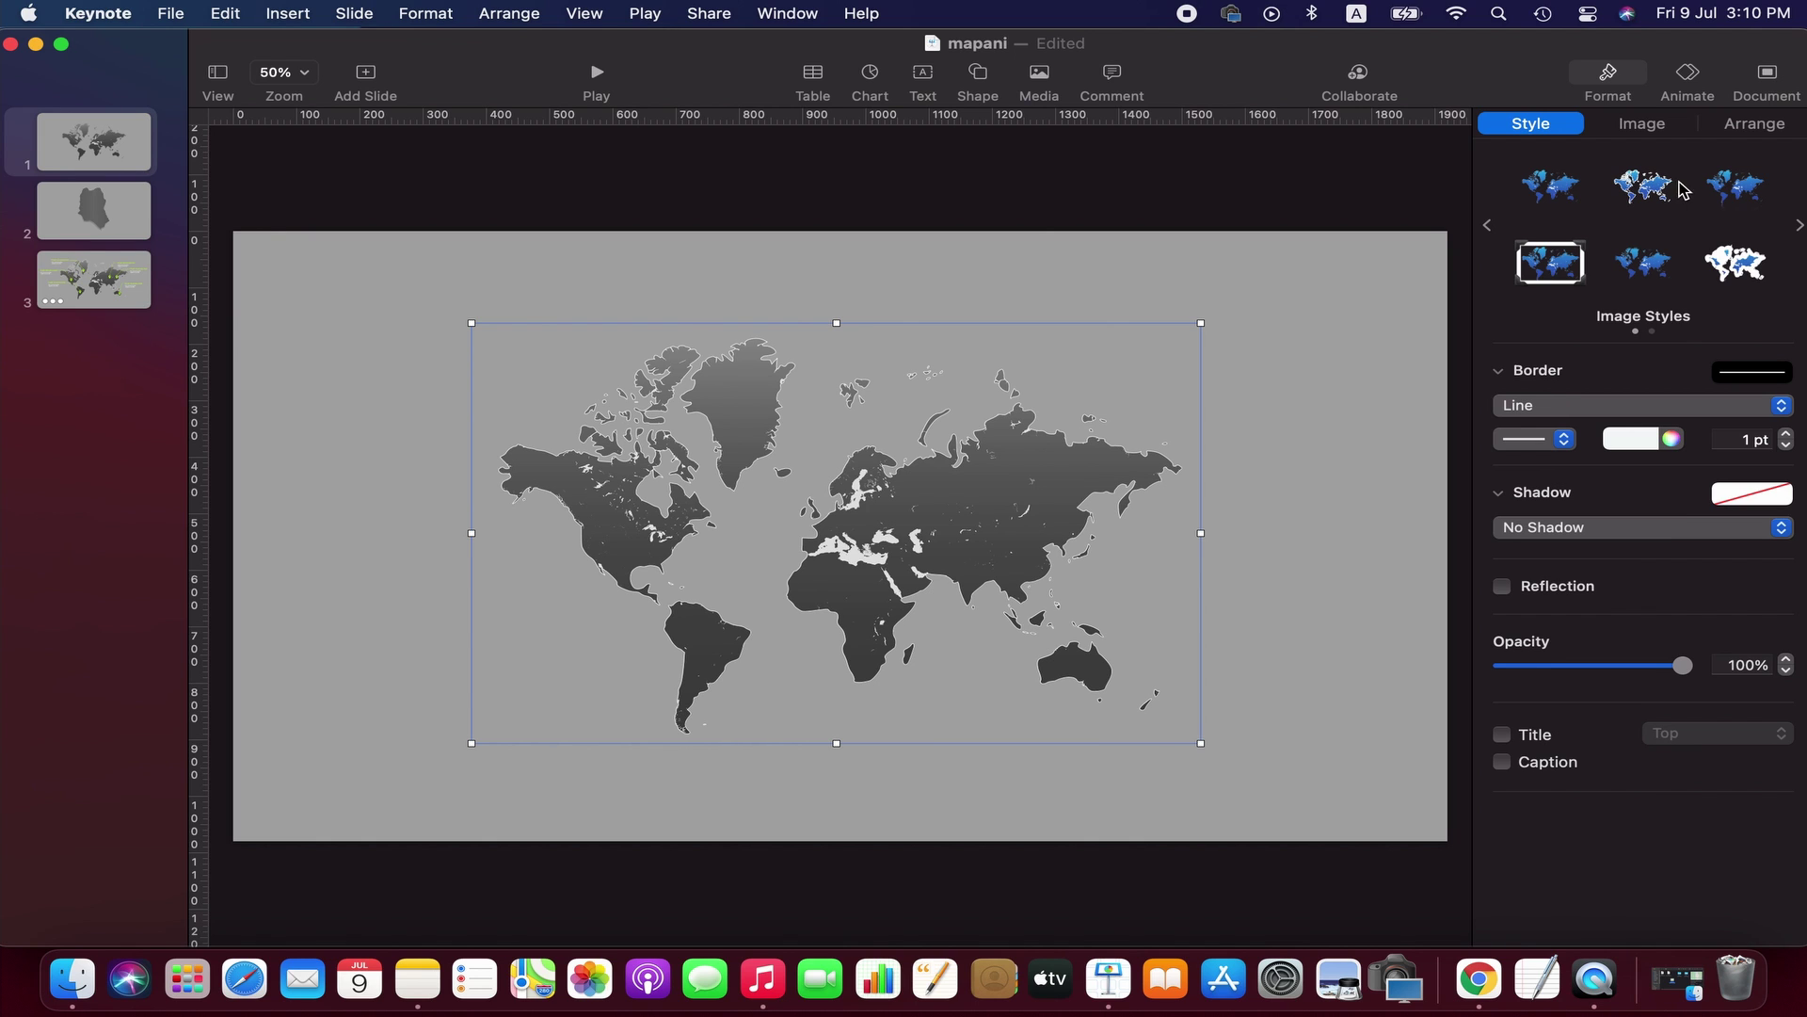
click(1786, 435)
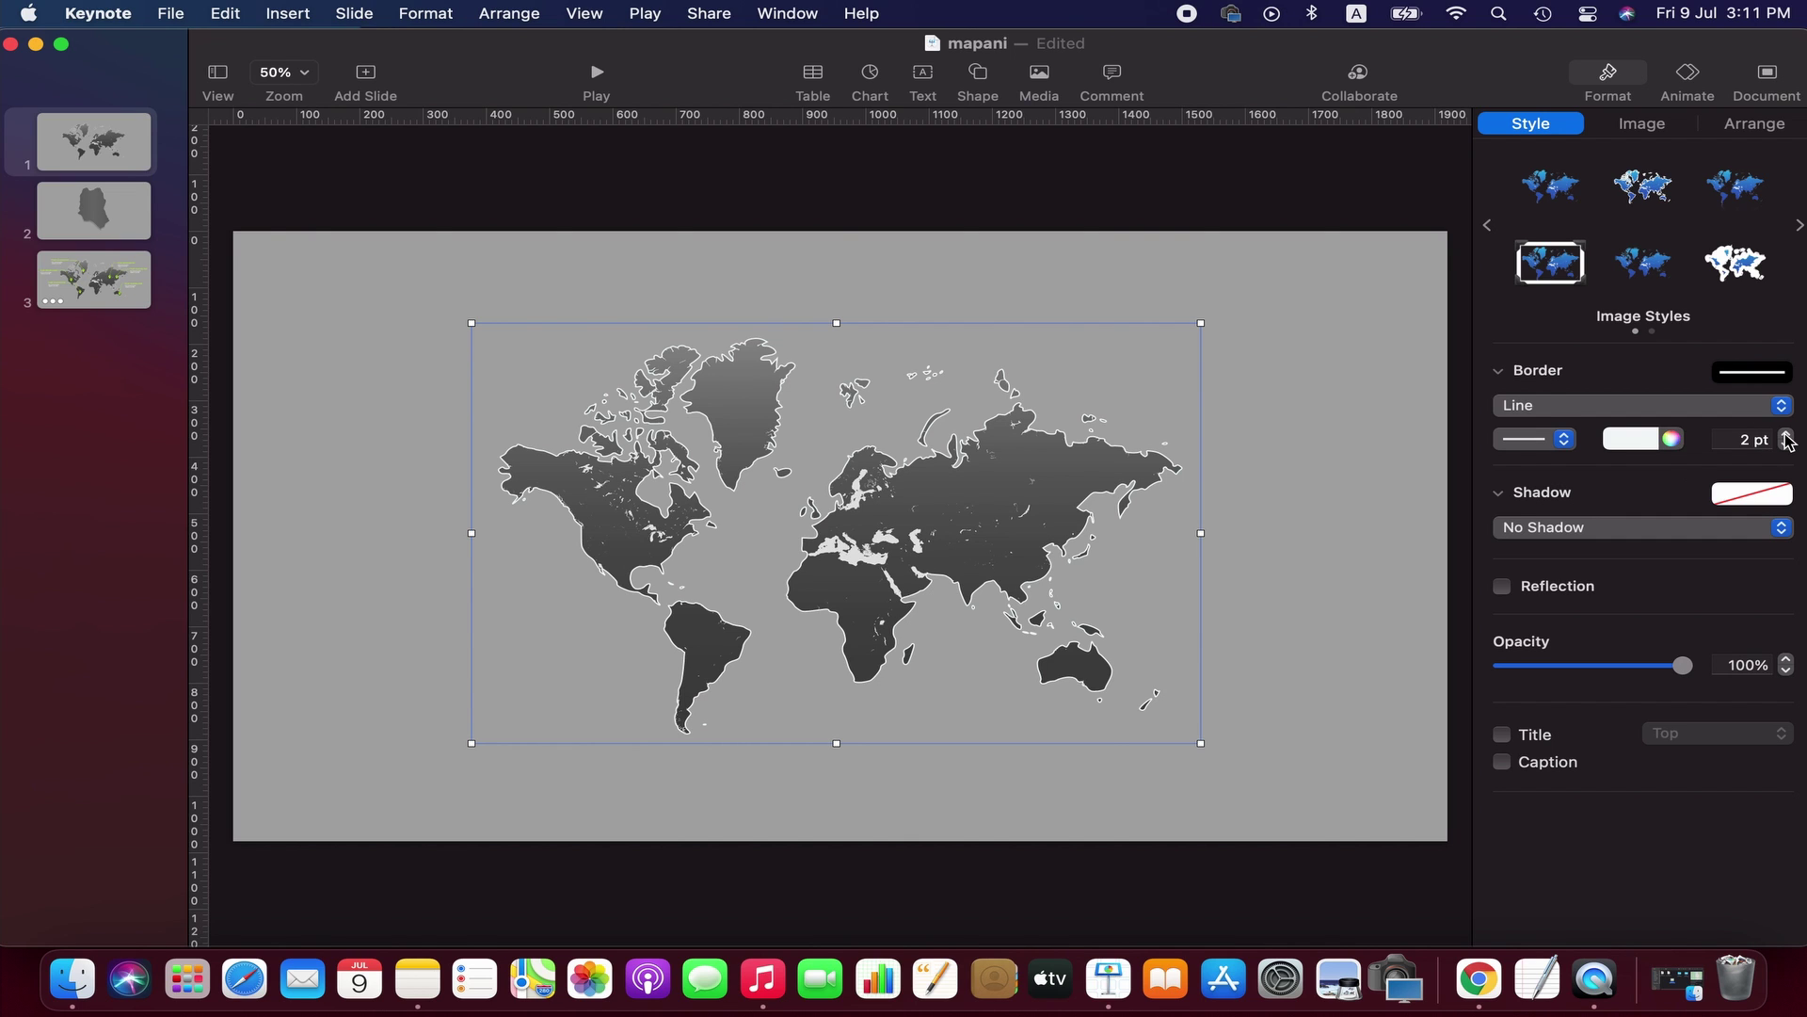
click(1786, 435)
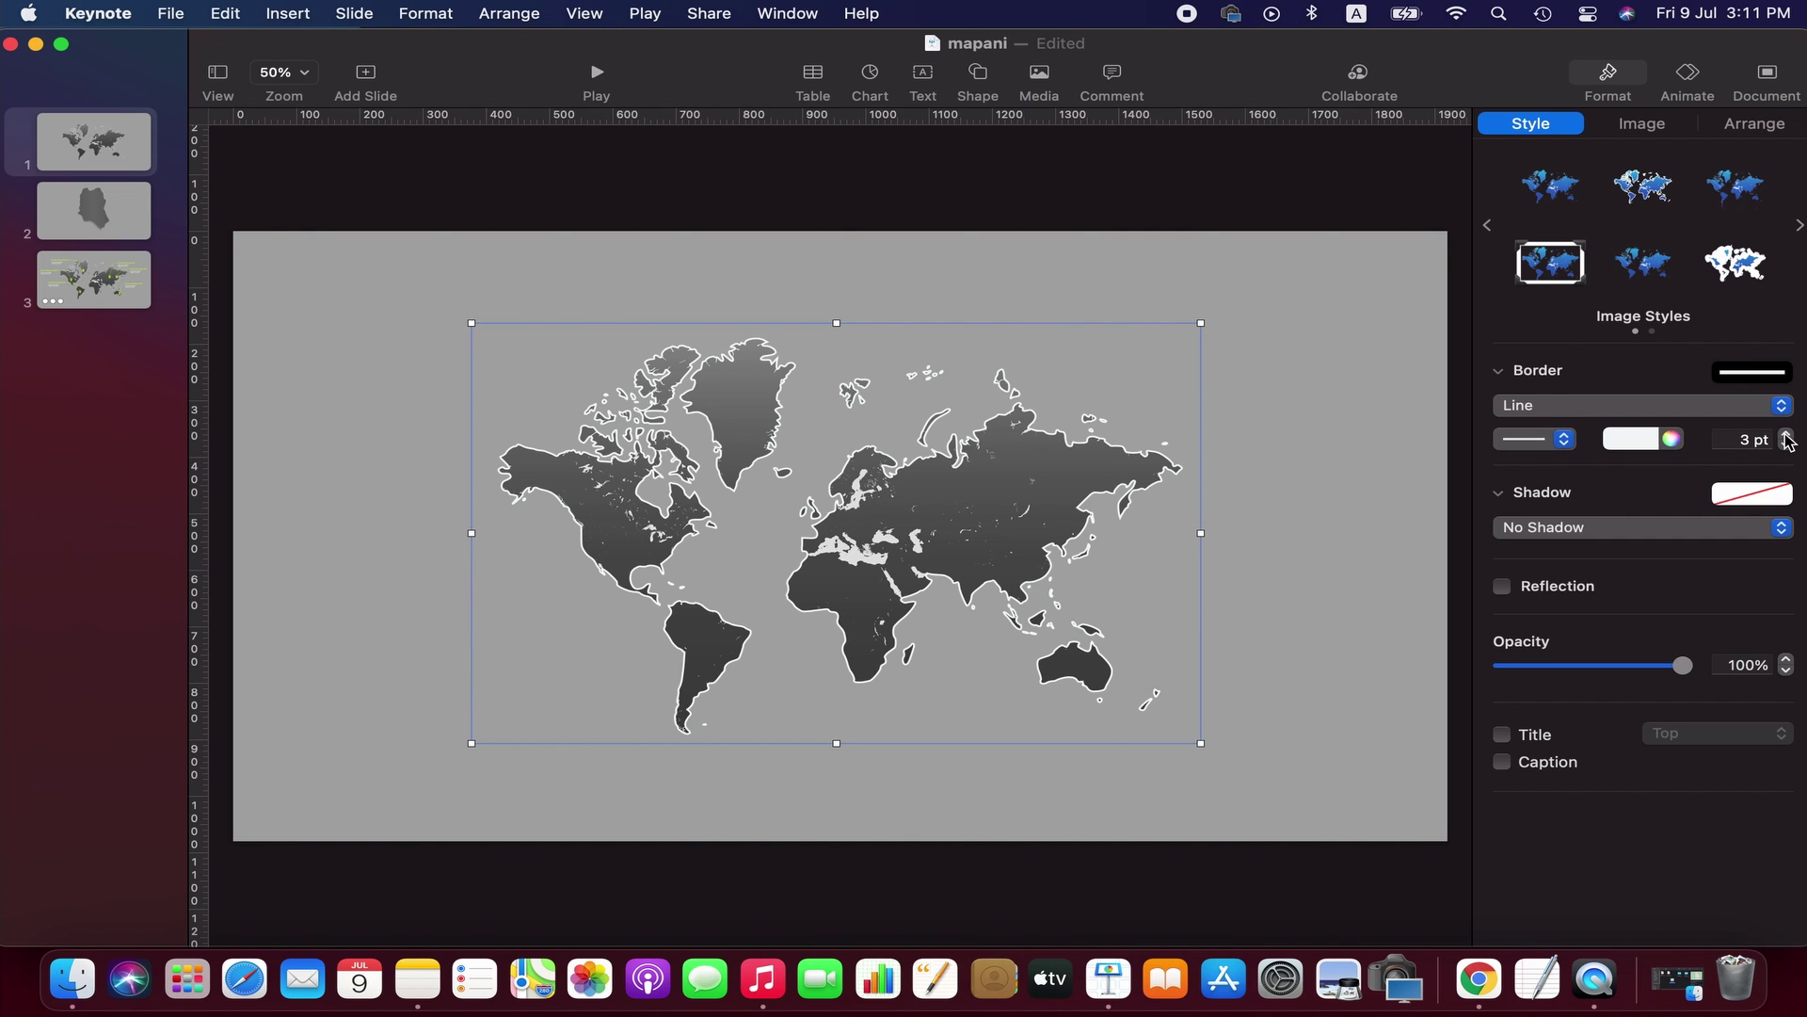
click(1503, 586)
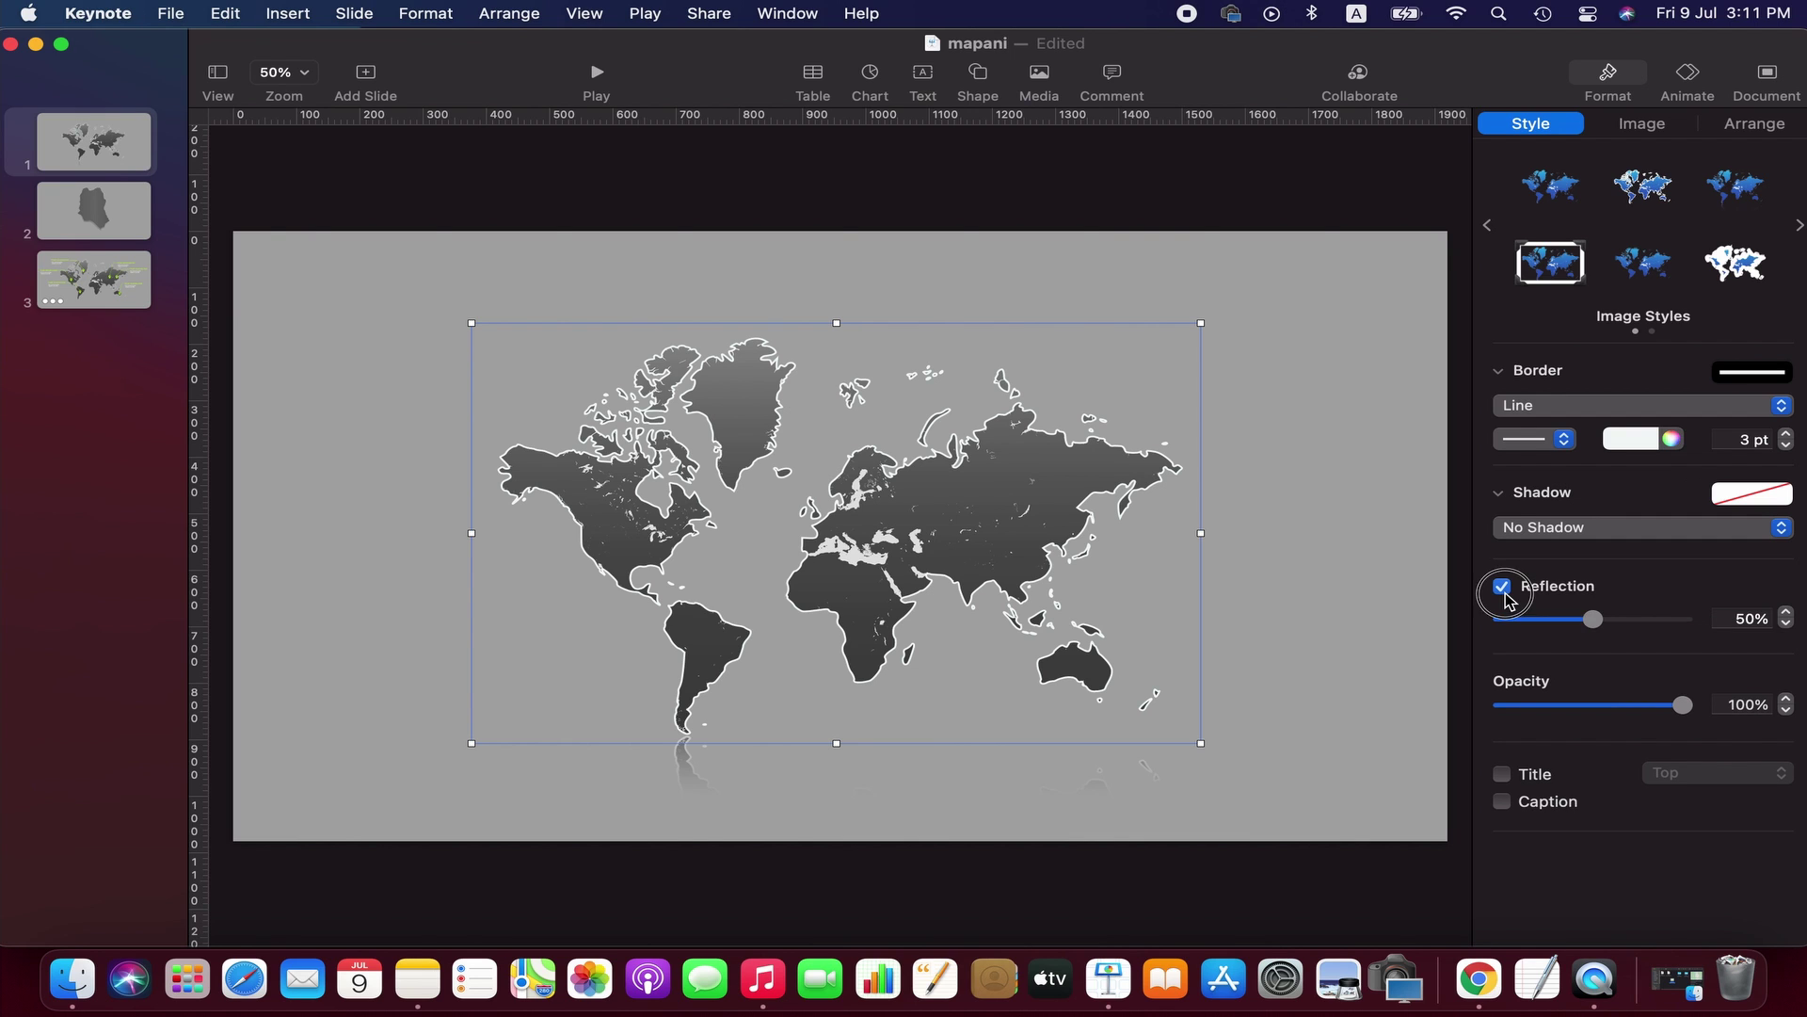
click(1502, 586)
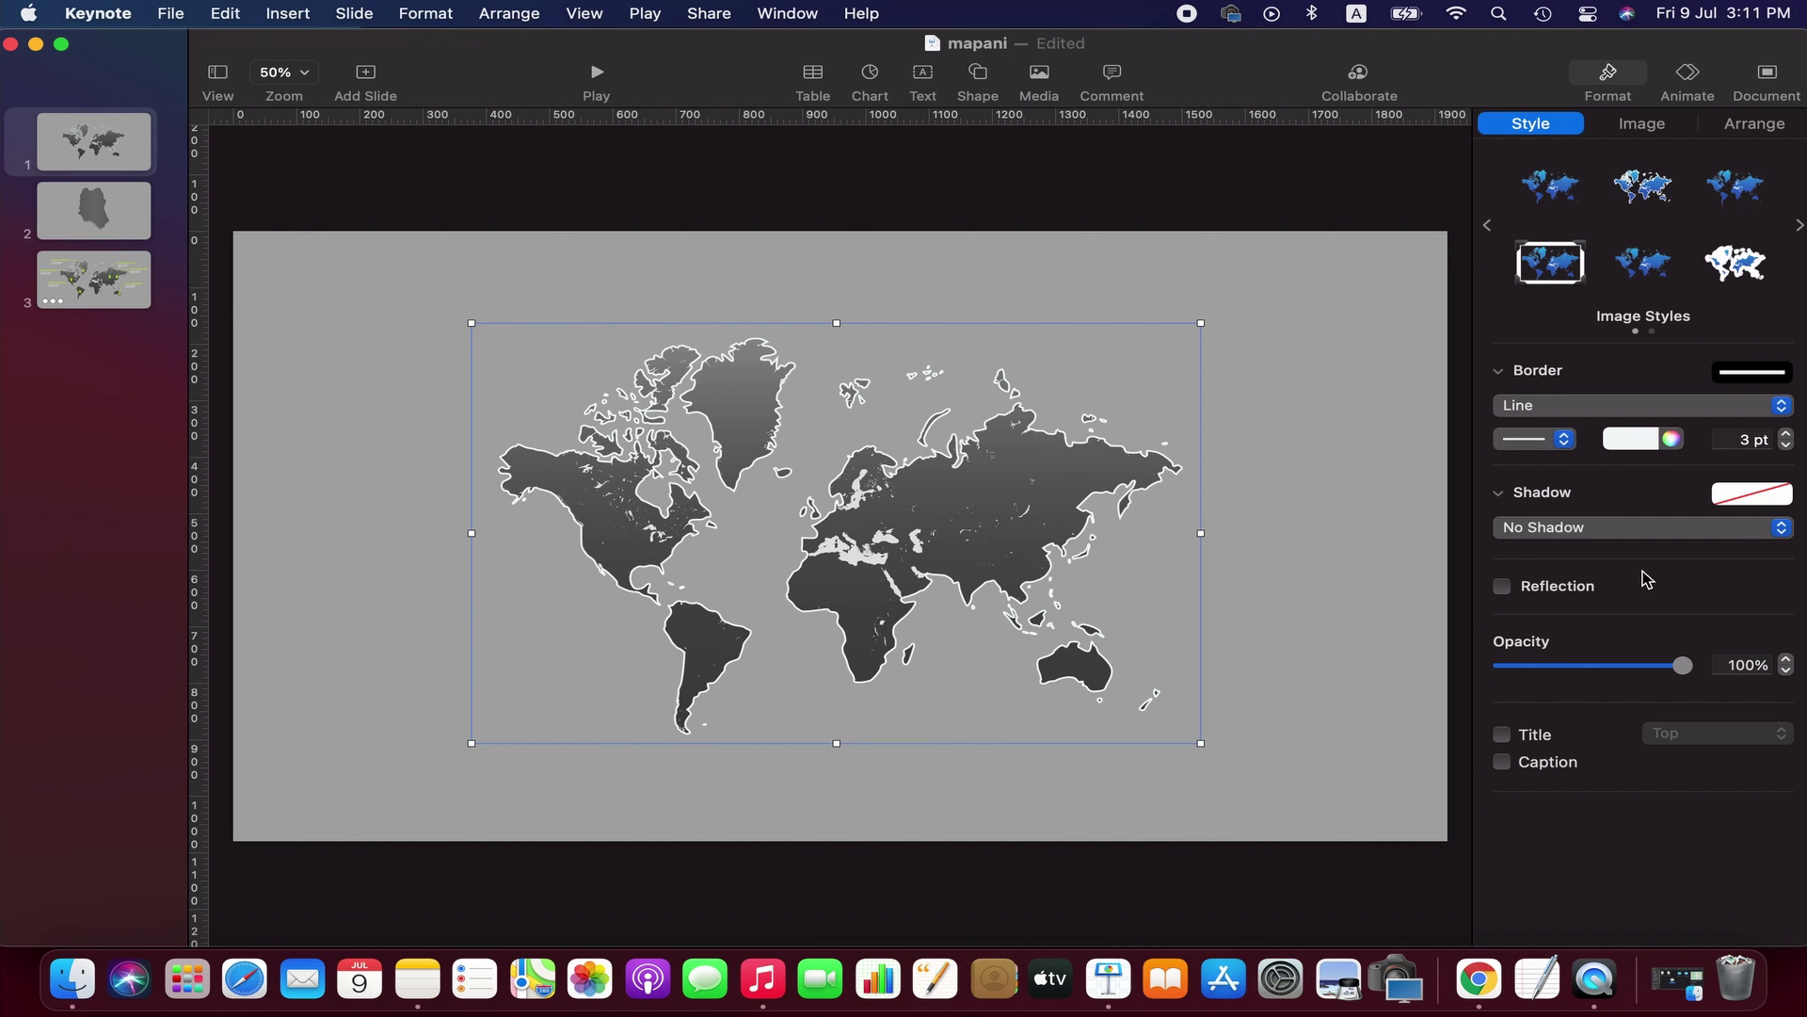
- Apply a Curved Shadow to the world map
click(1723, 527)
click(1703, 556)
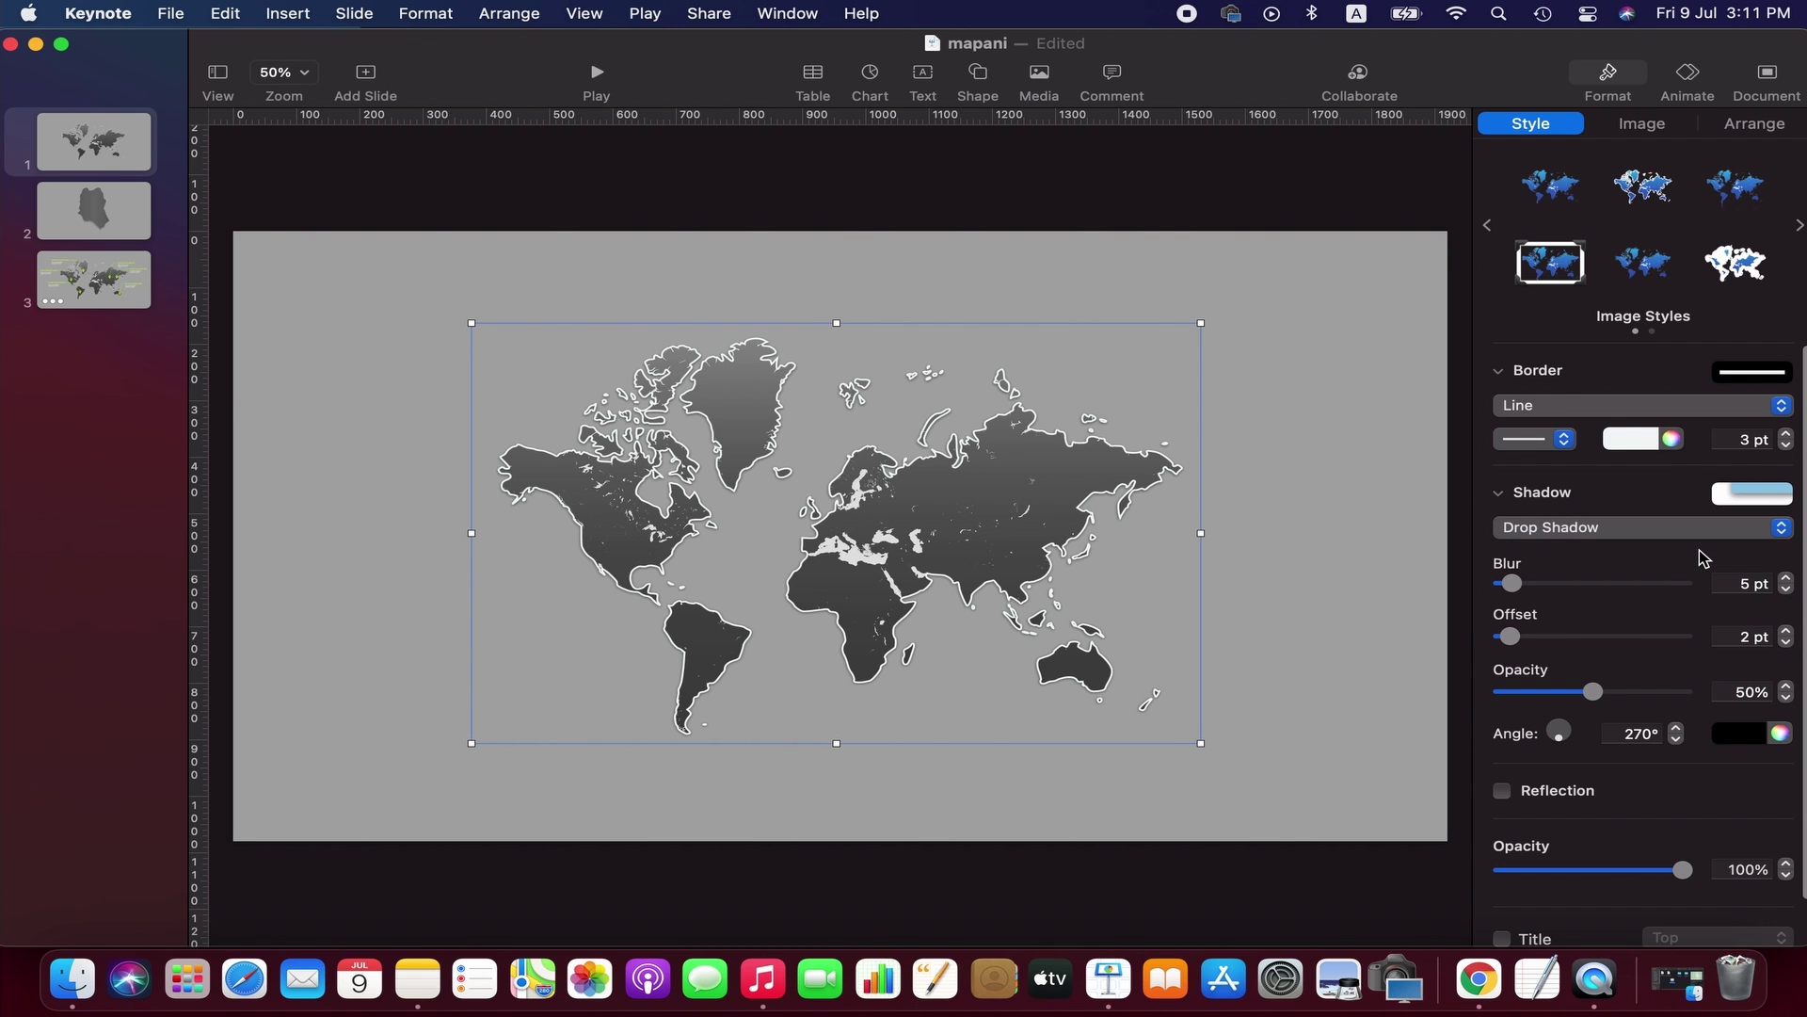
click(1749, 496)
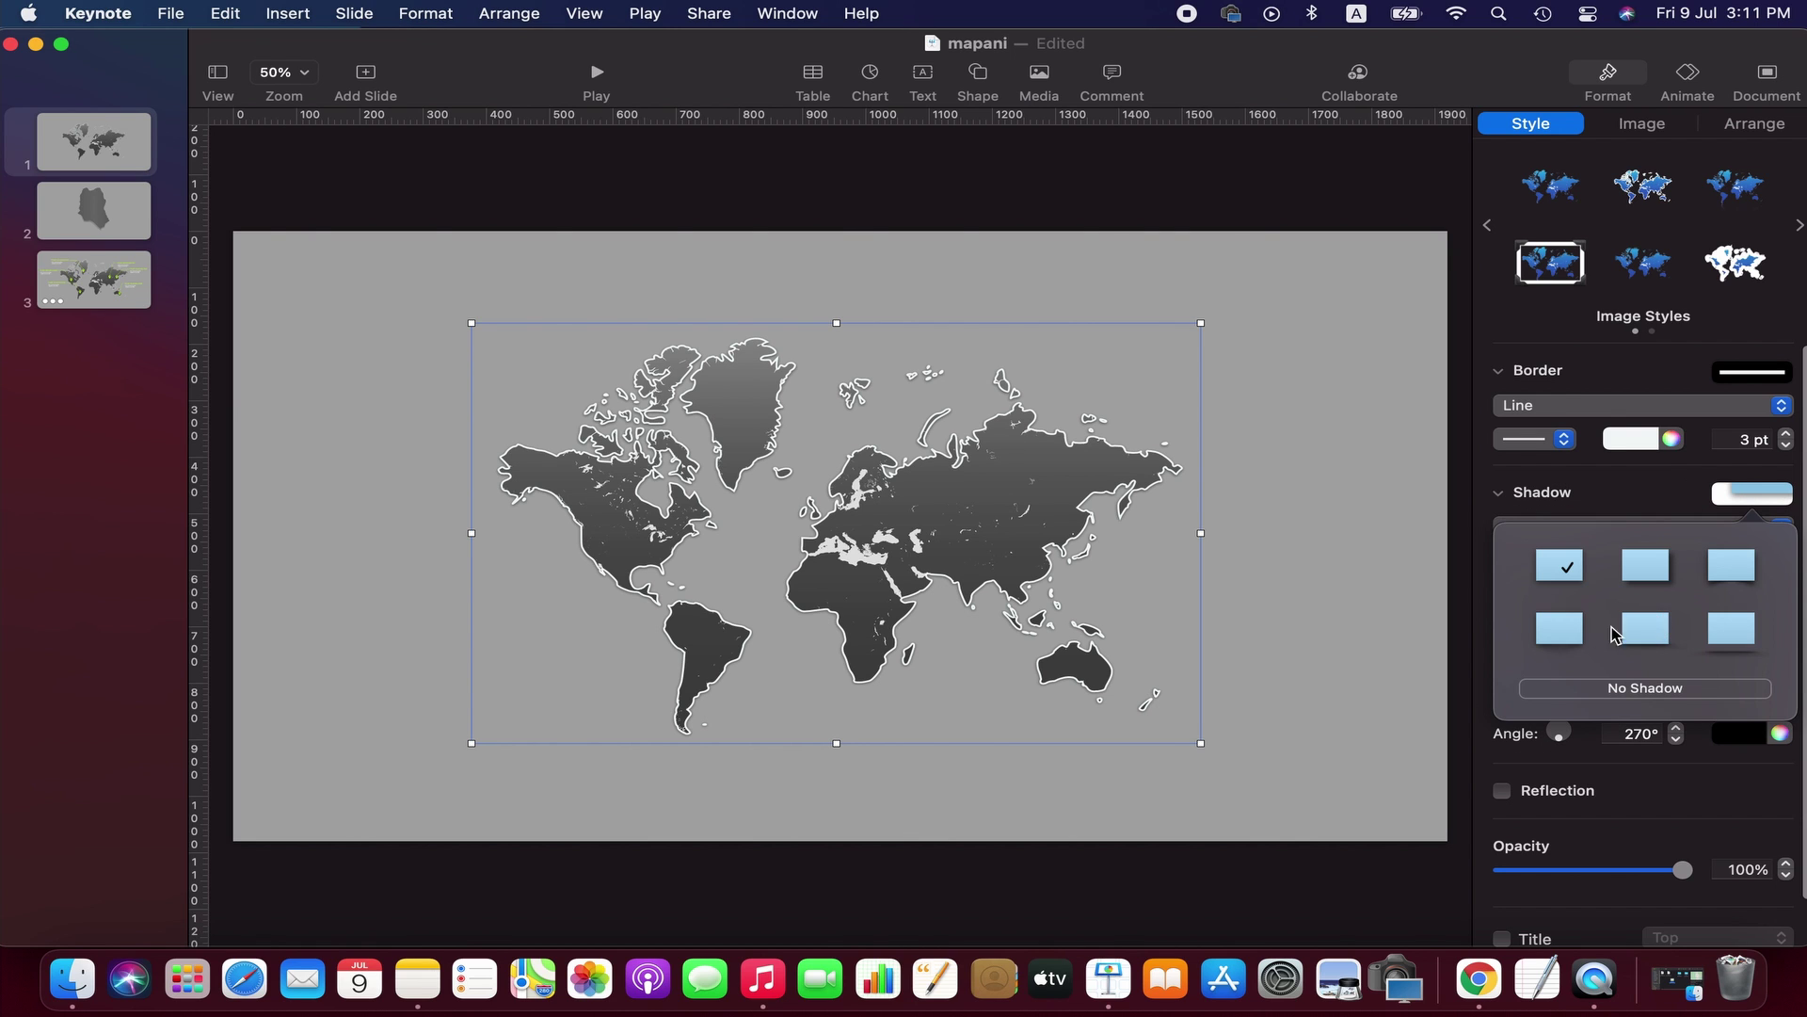
click(1577, 637)
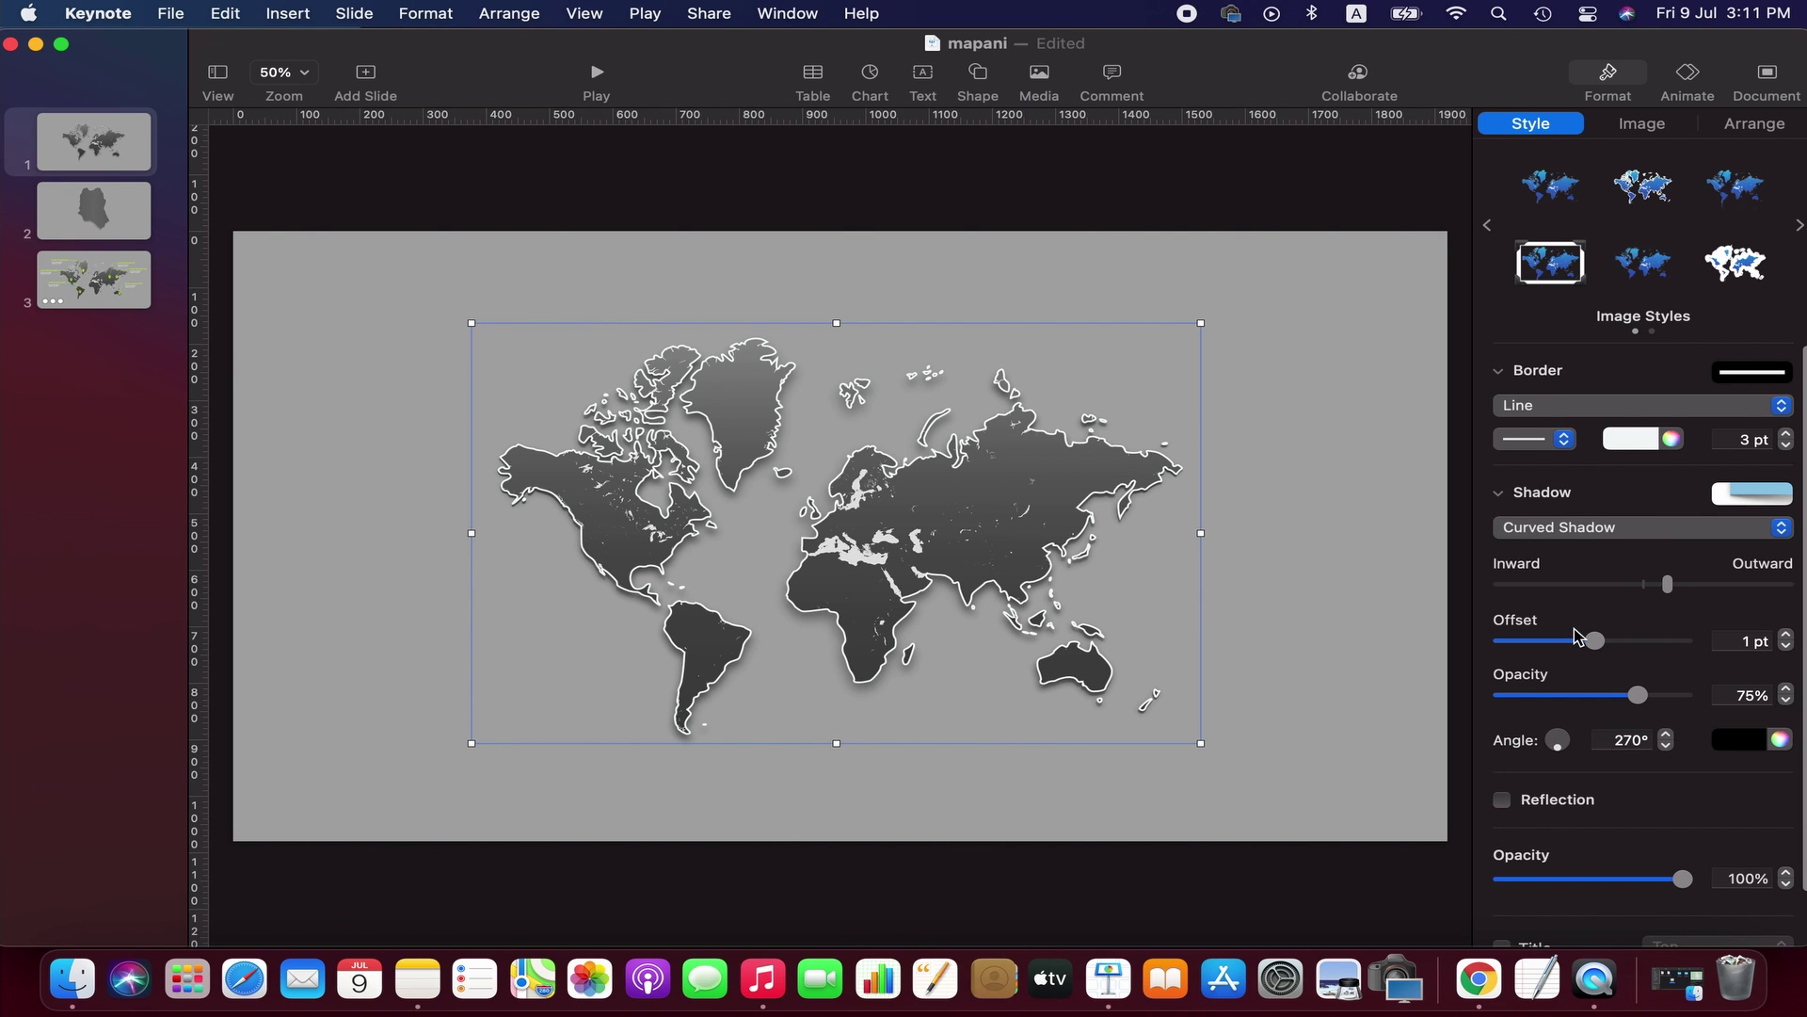
click(1252, 556)
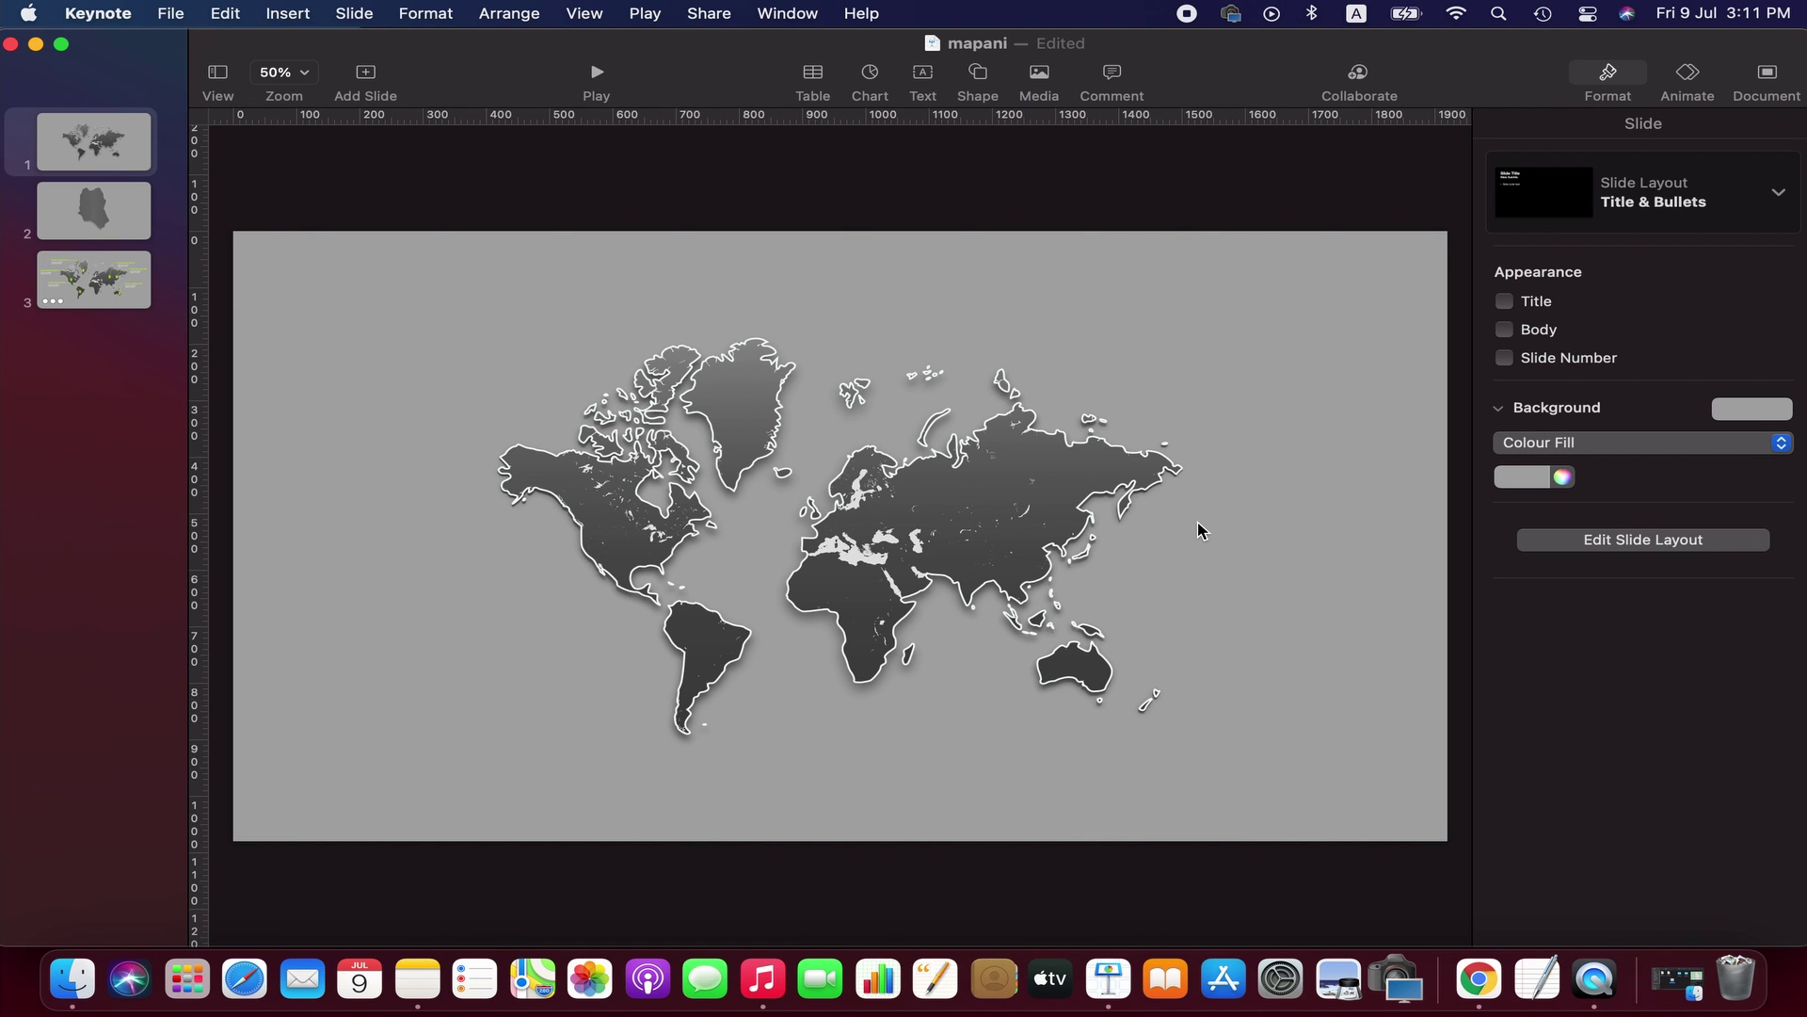
- Enlarge the world map slightly to about 1196 × 772 pt
click(1070, 491)
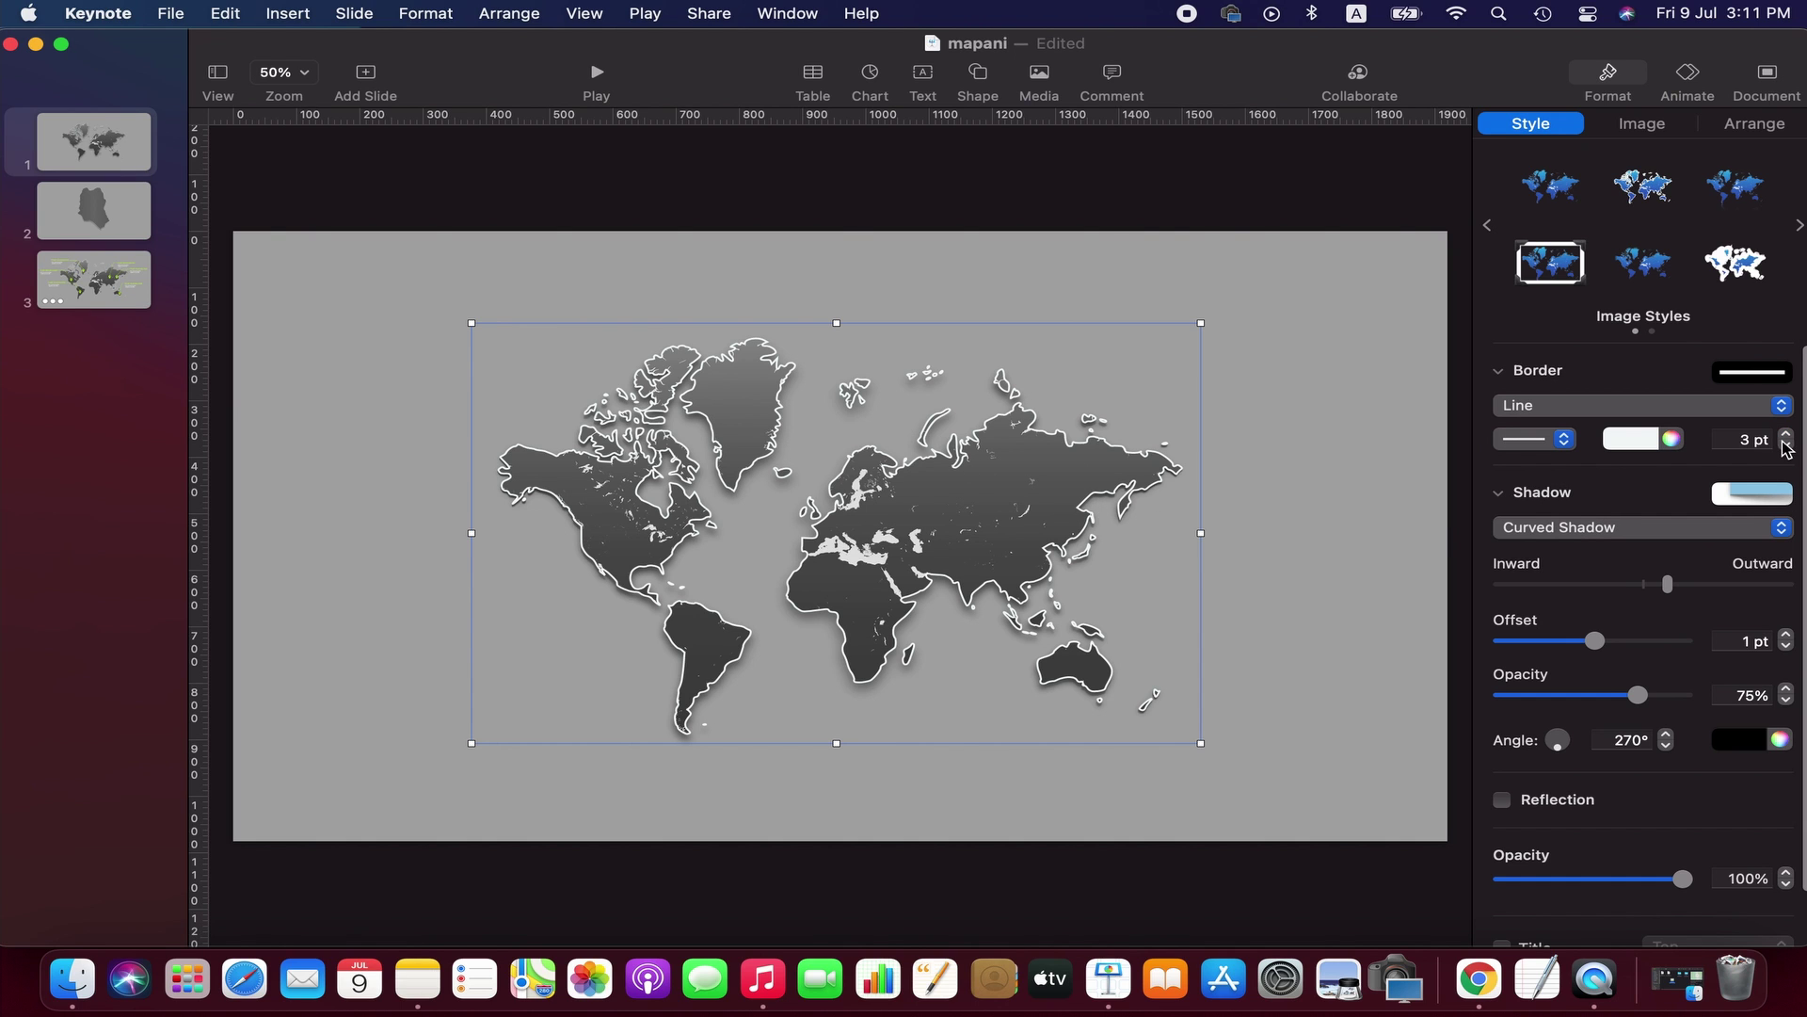
click(1421, 542)
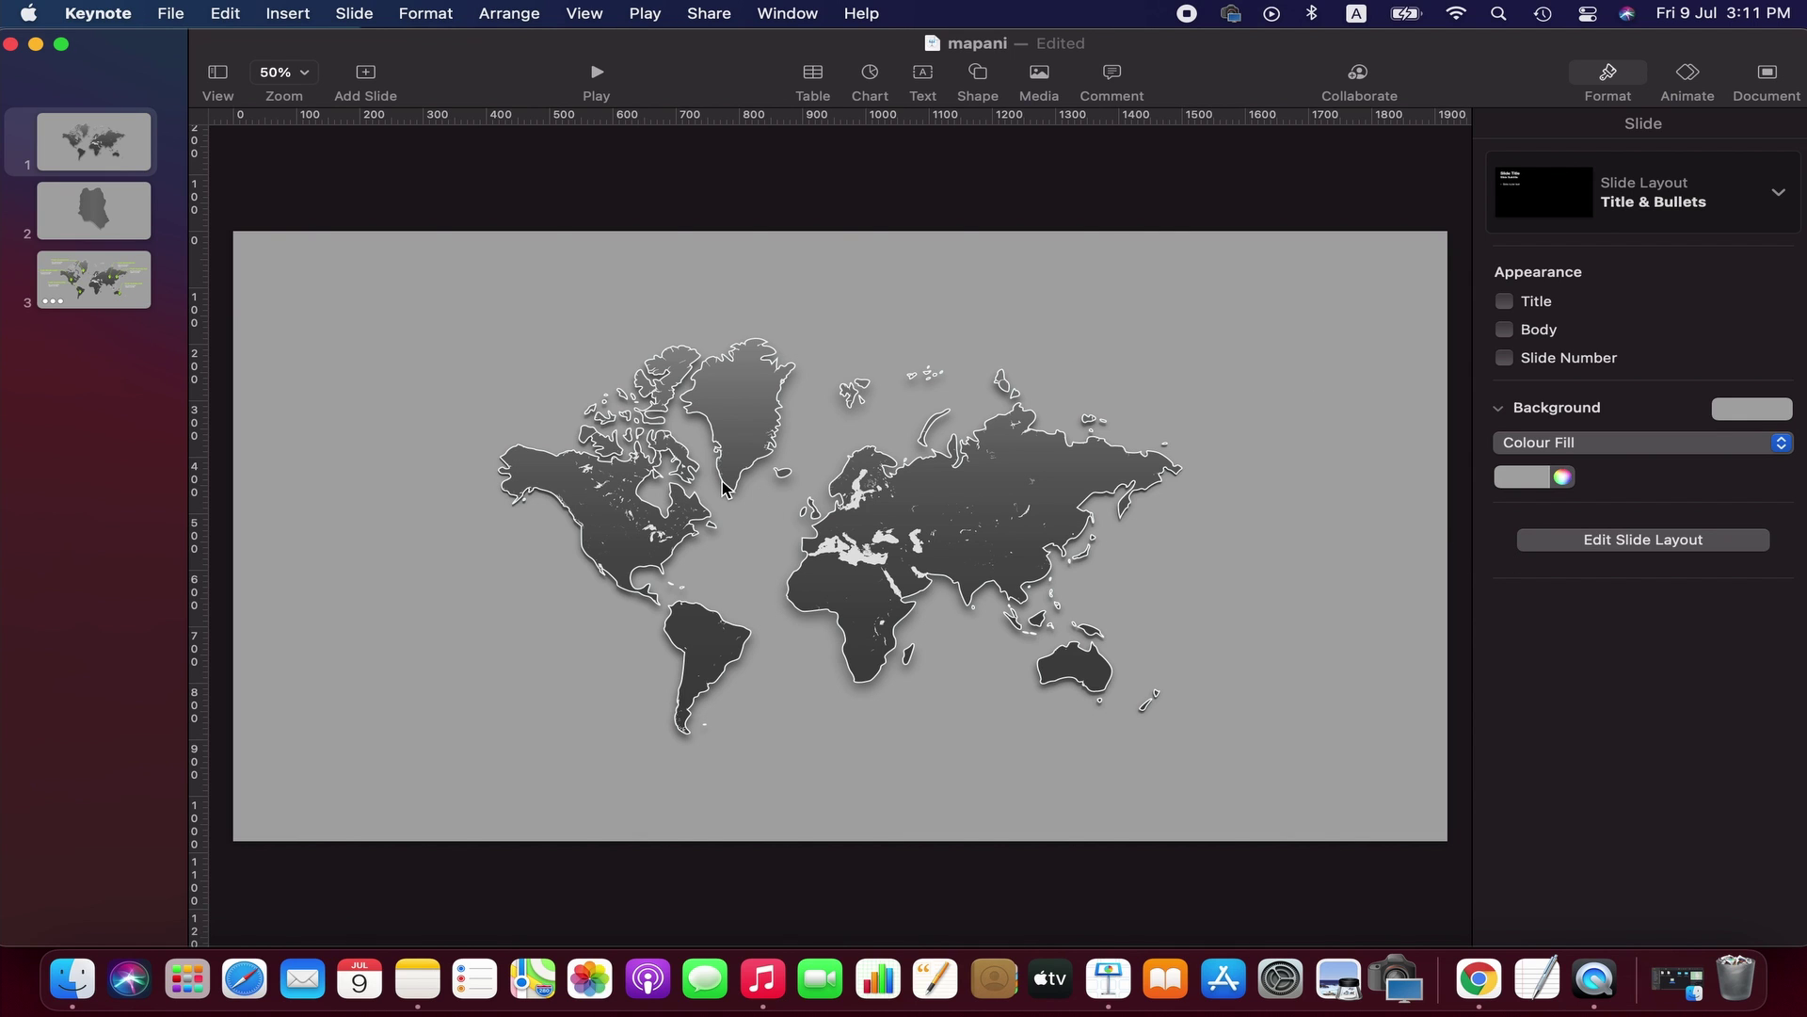
click(885, 488)
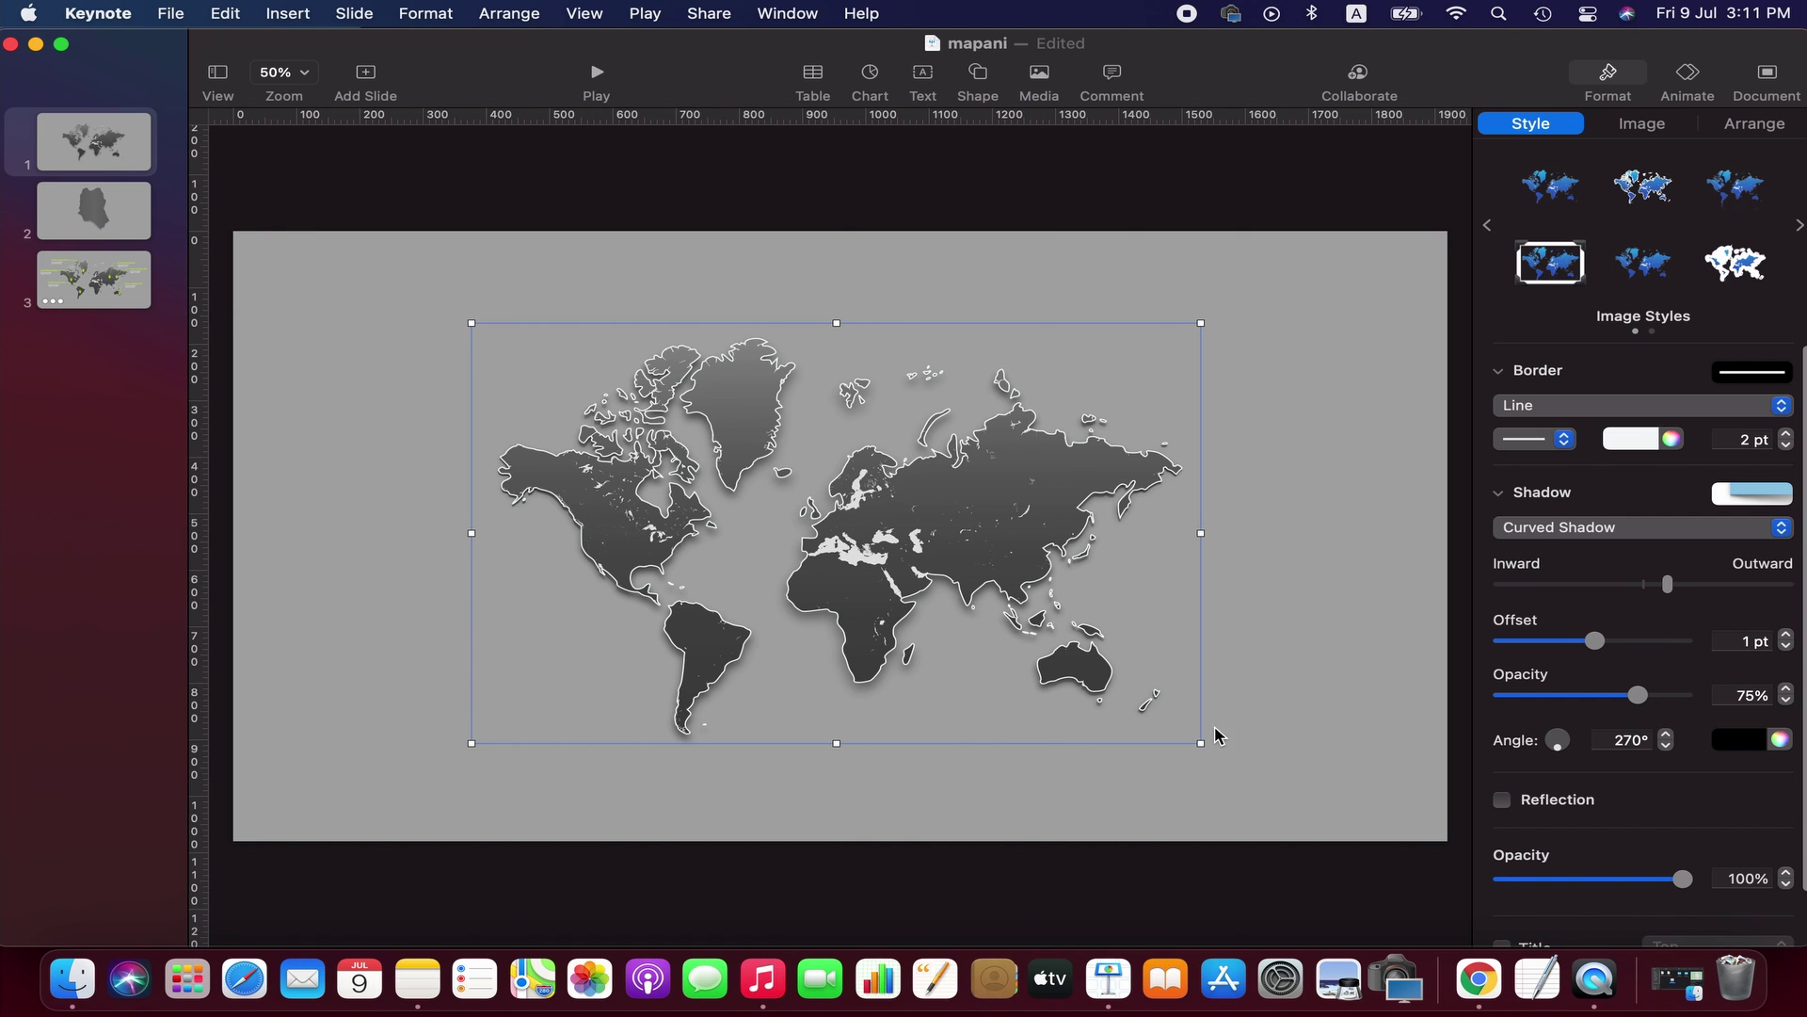
drag(1200, 743, 1231, 760)
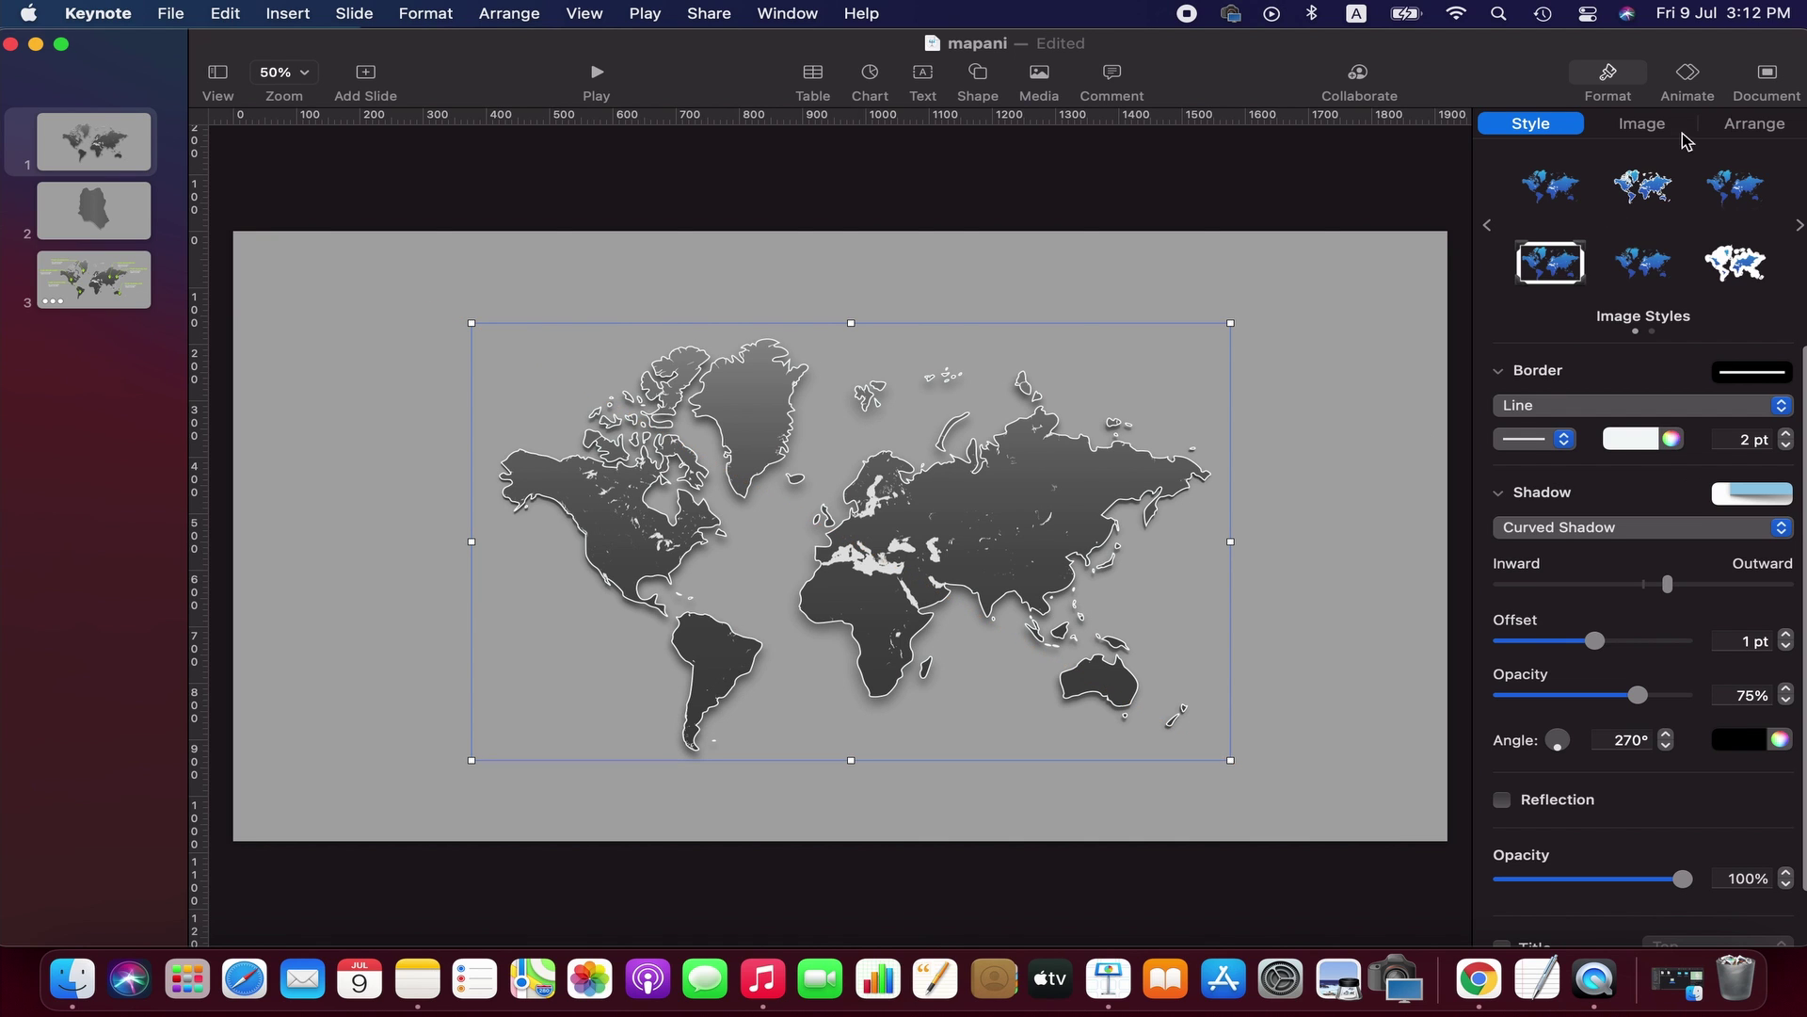
- Align the world map Centre and Middle on the slide
click(1738, 127)
click(1619, 247)
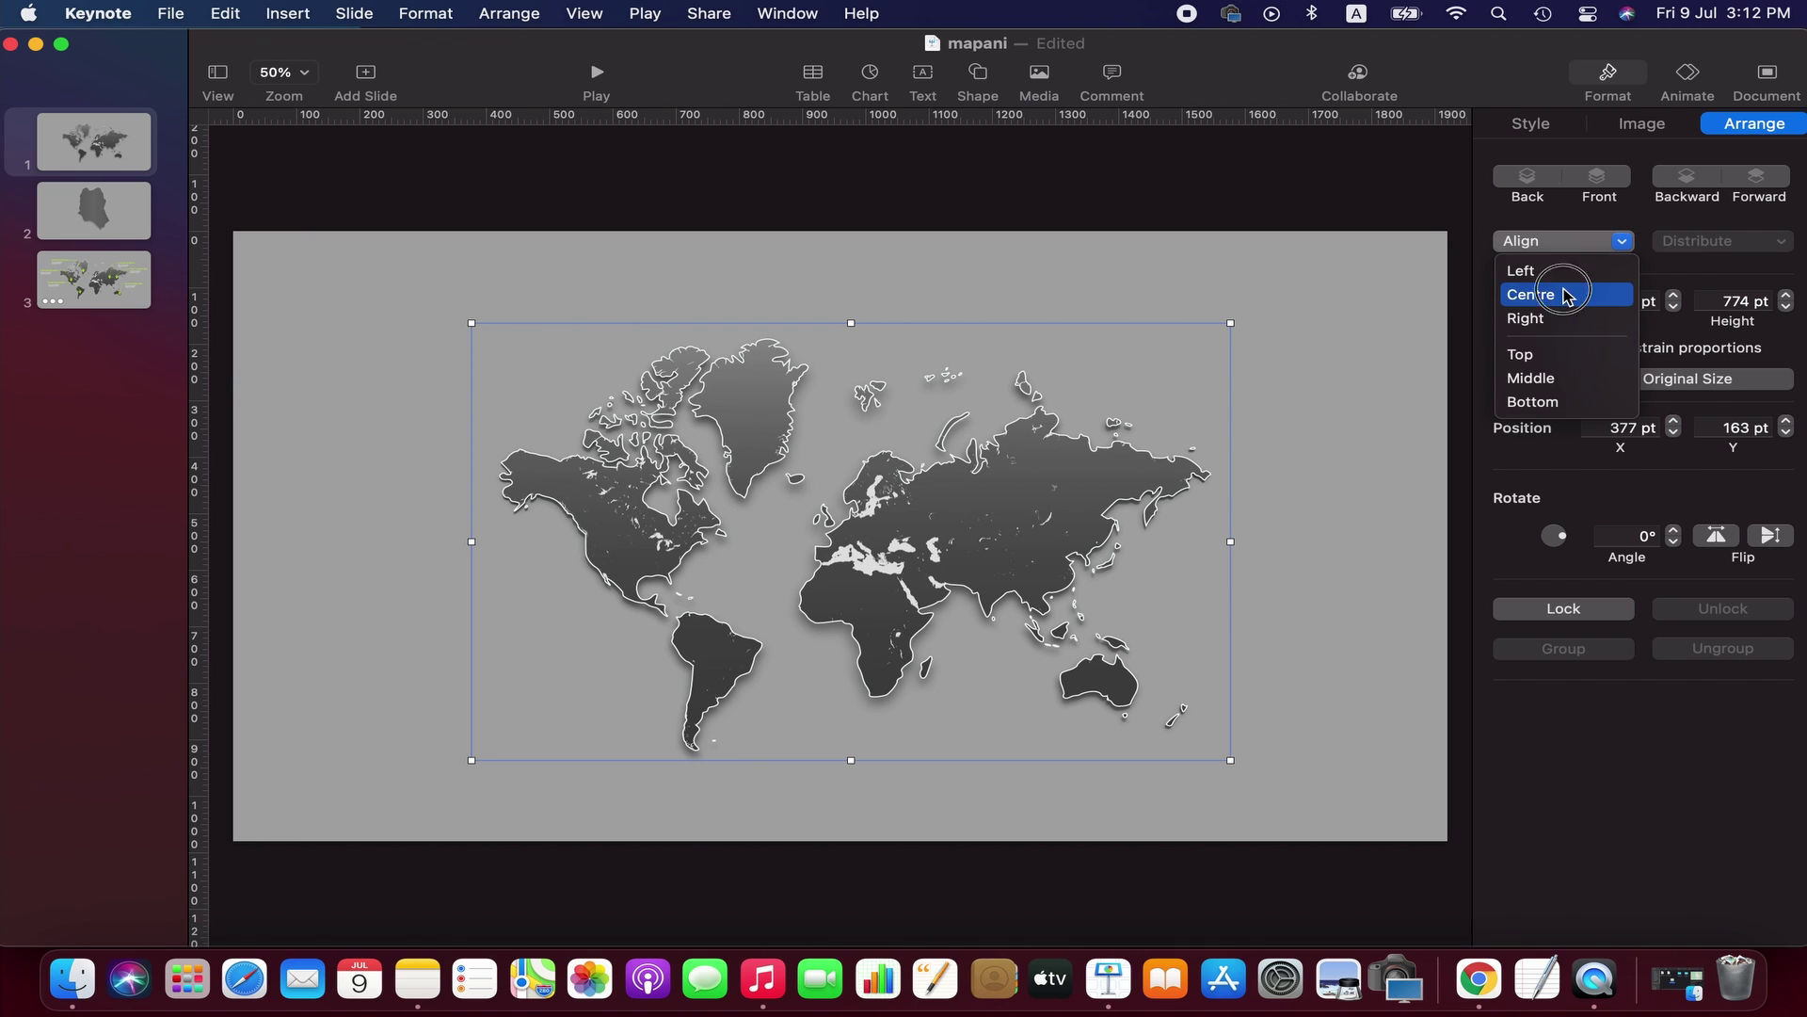
click(1583, 297)
click(1574, 242)
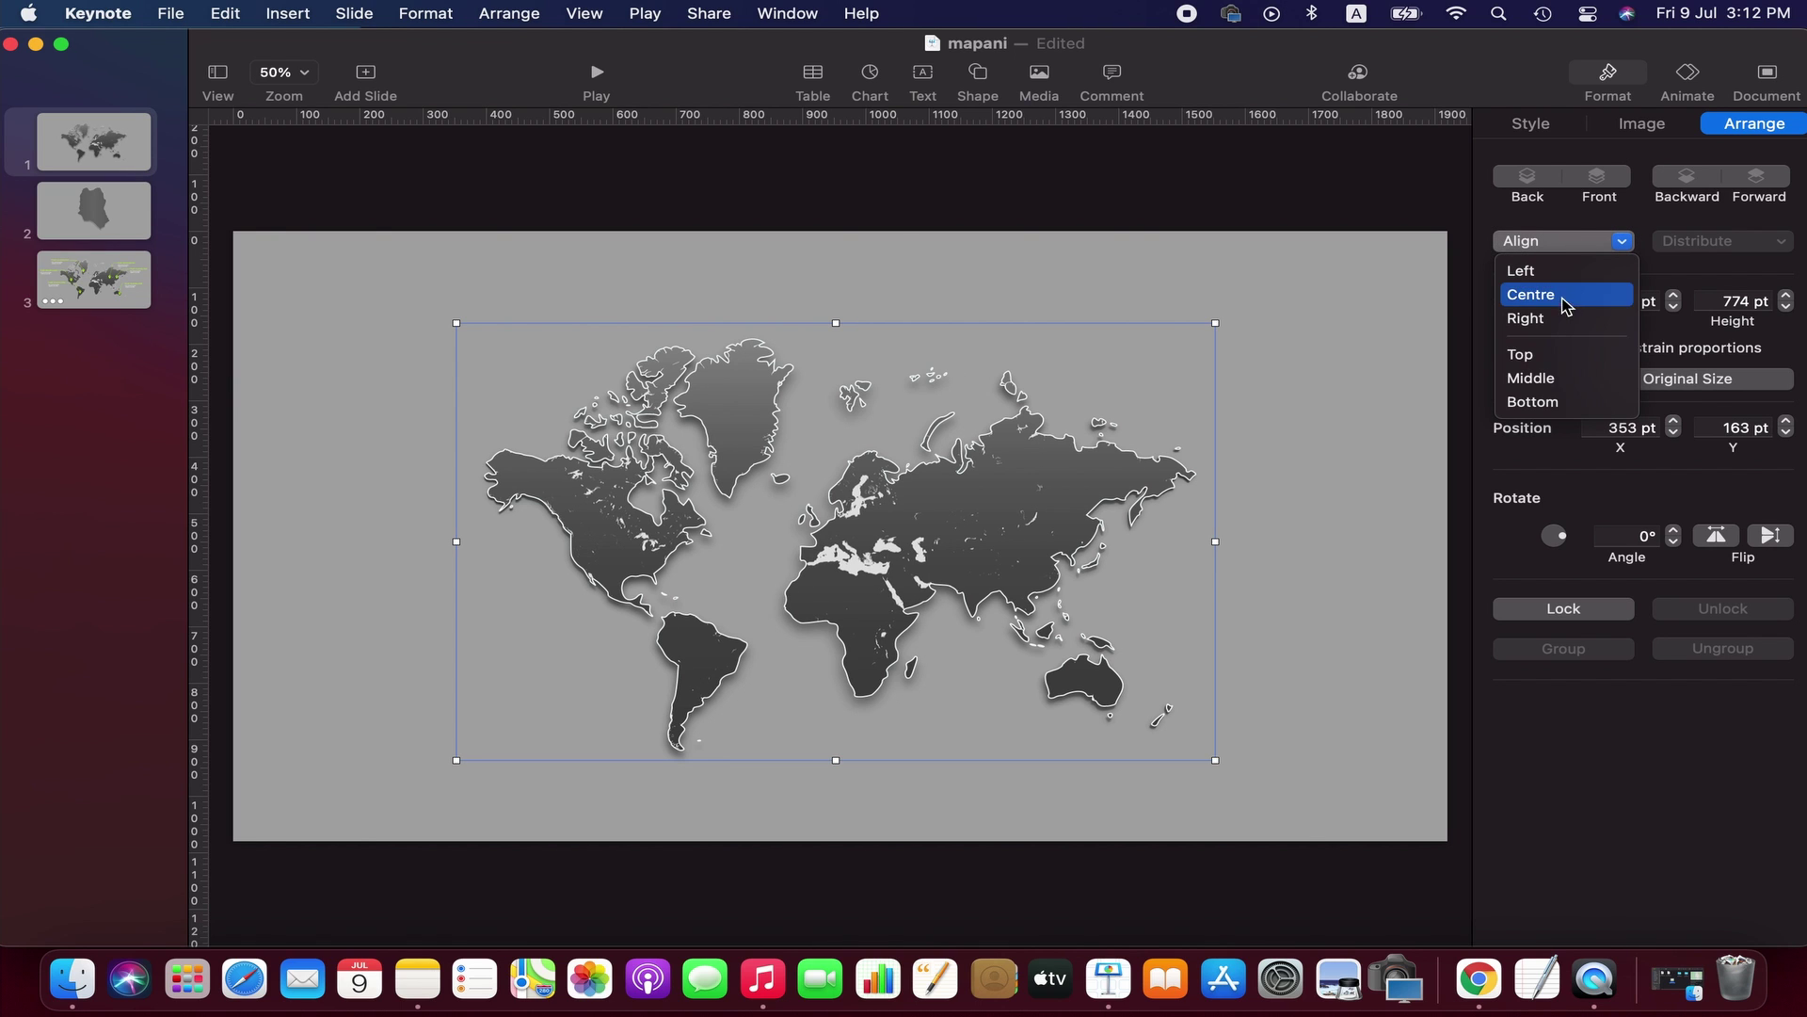
click(1574, 377)
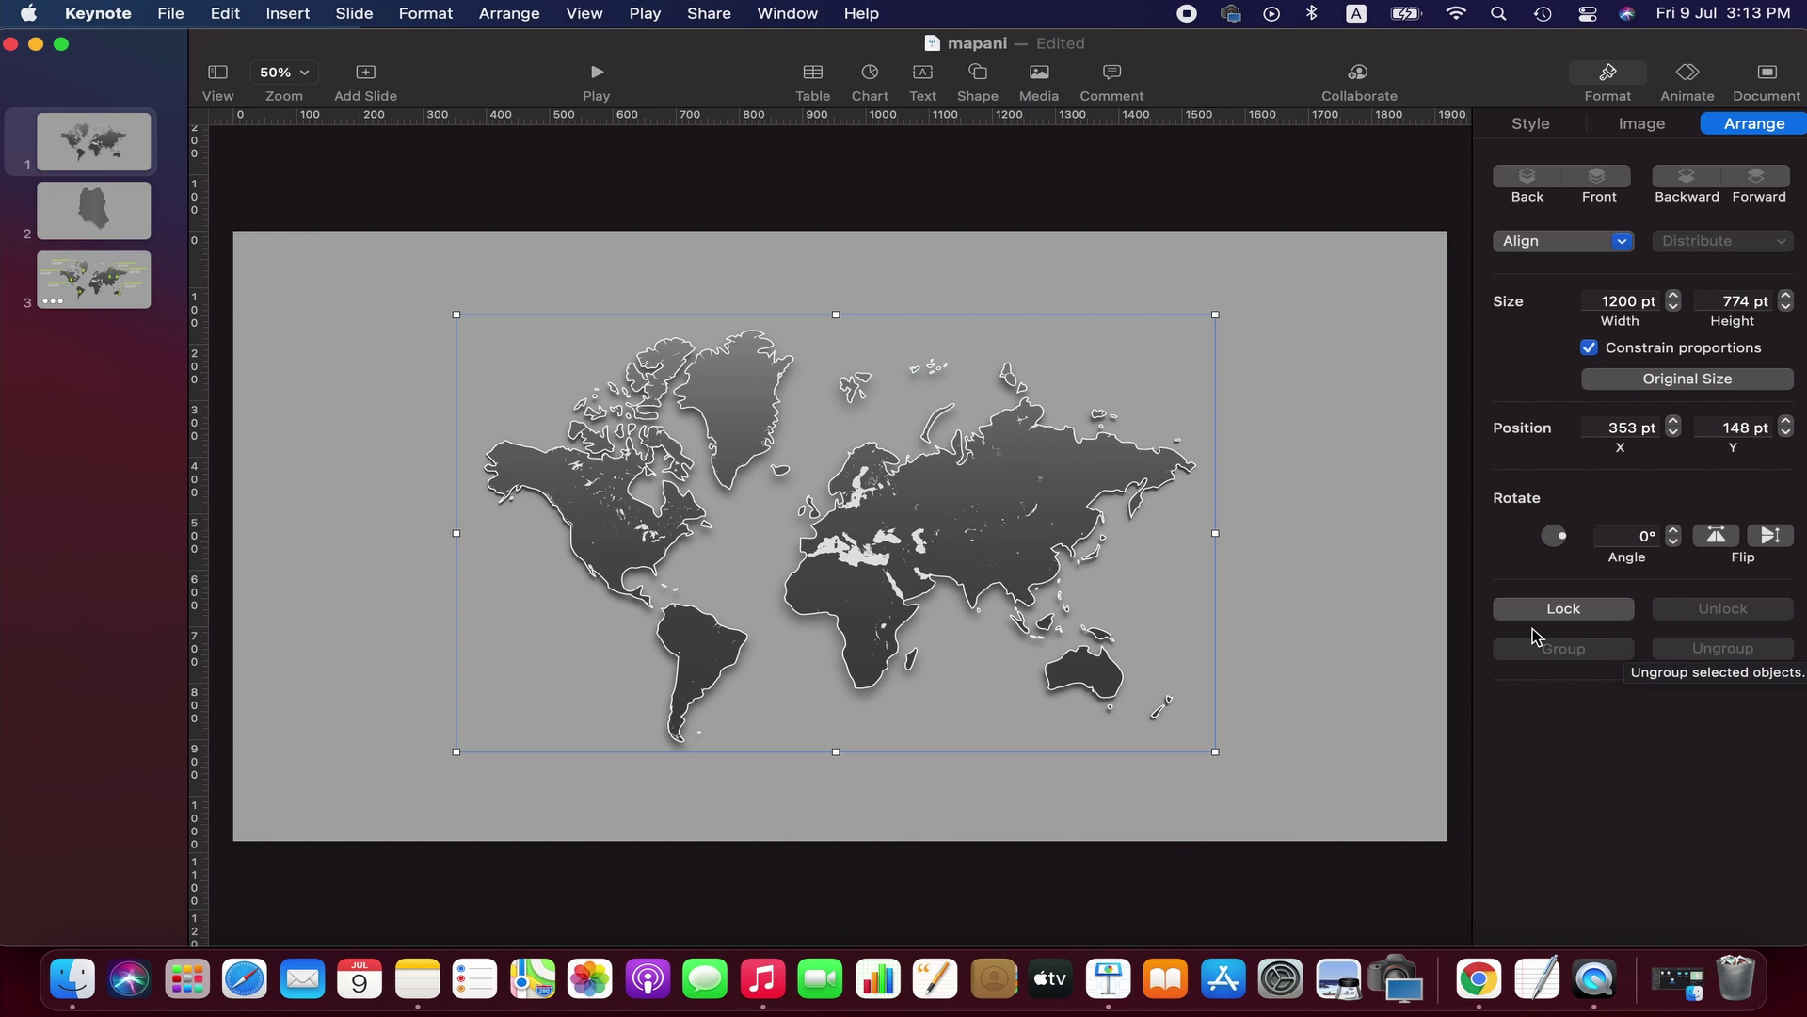
- Lock the 1200 × 774 pt world map in place at X 353 pt, Y 148 pt
click(1563, 610)
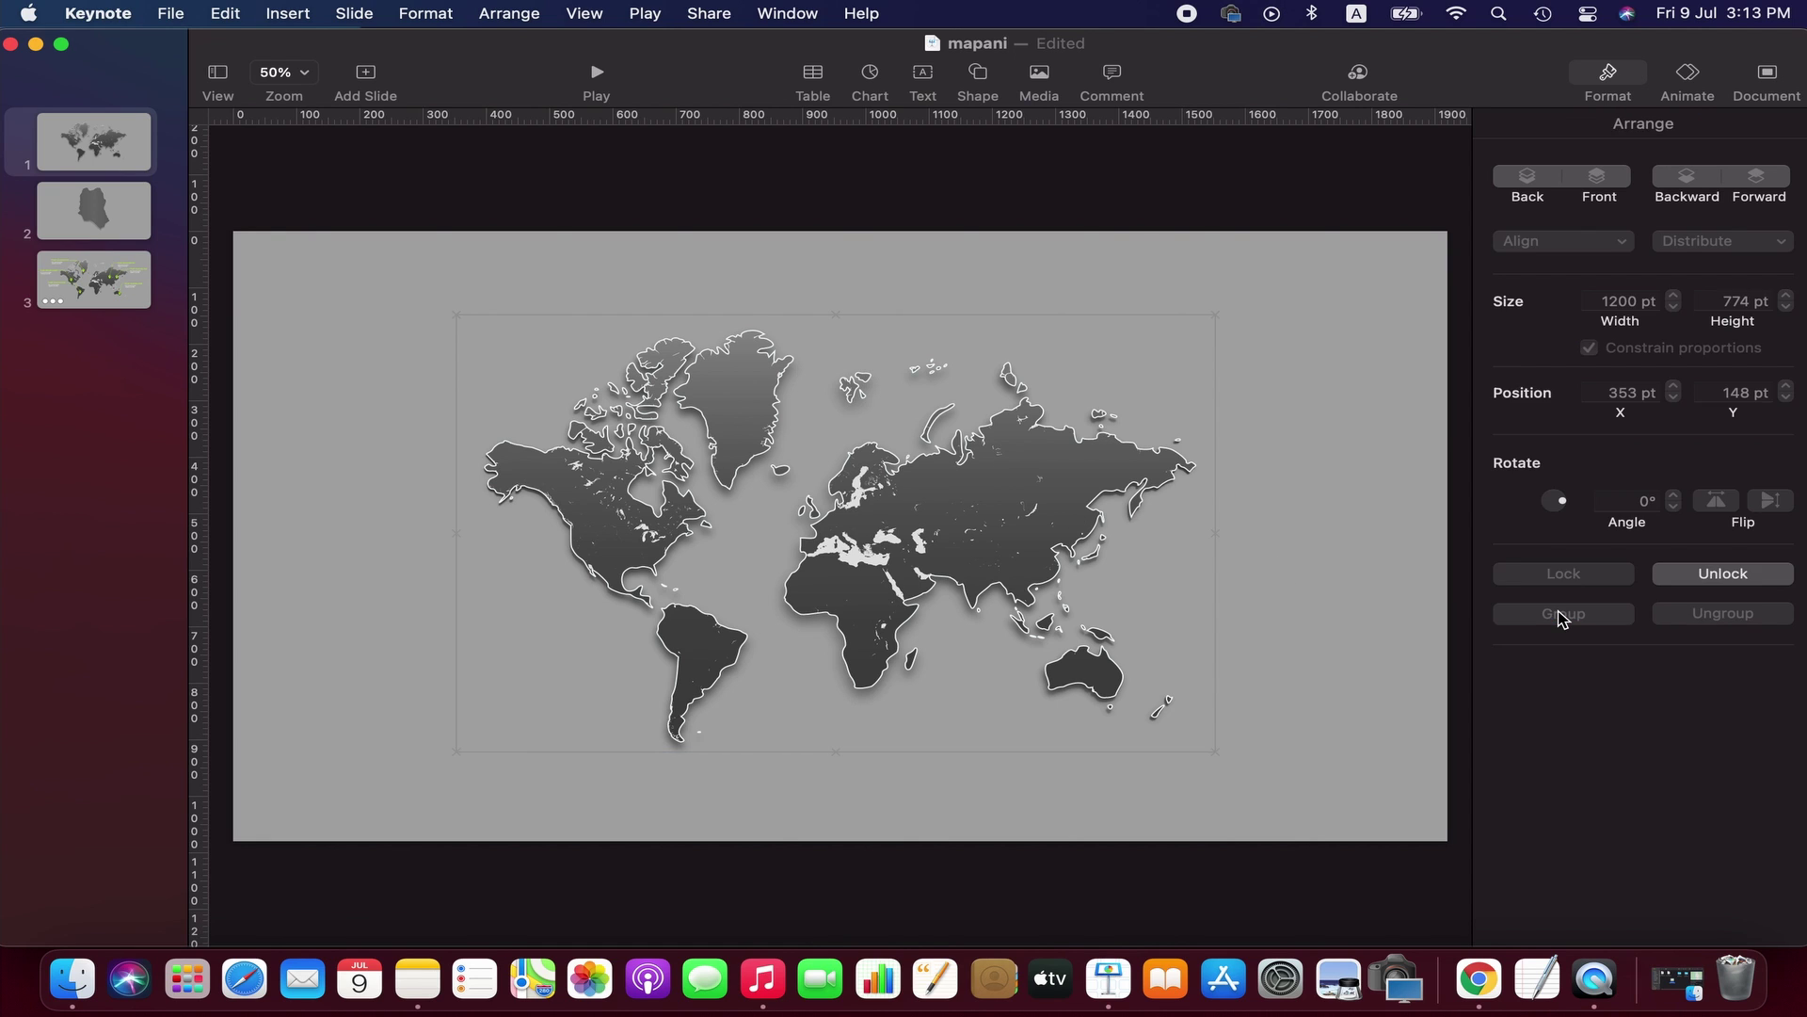
click(1332, 626)
click(976, 562)
click(1299, 553)
click(920, 509)
click(946, 247)
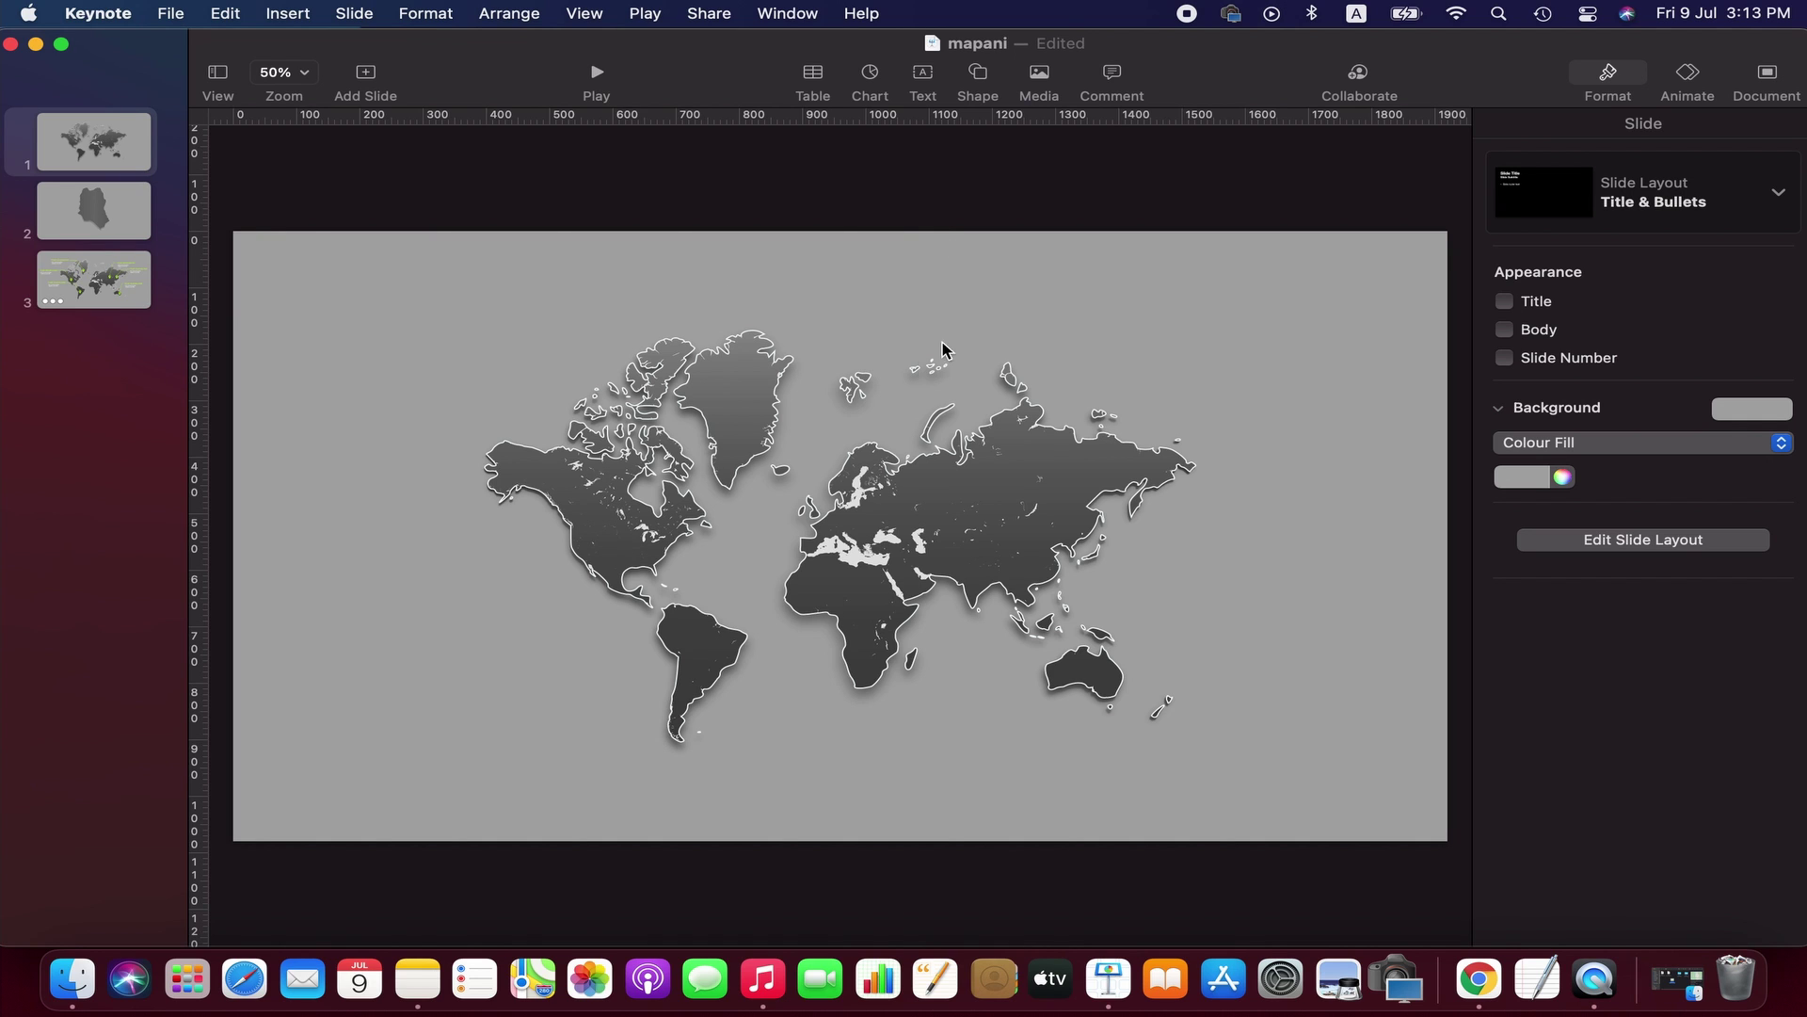
- Insert a Location Pin shape and place it over central North America
click(978, 72)
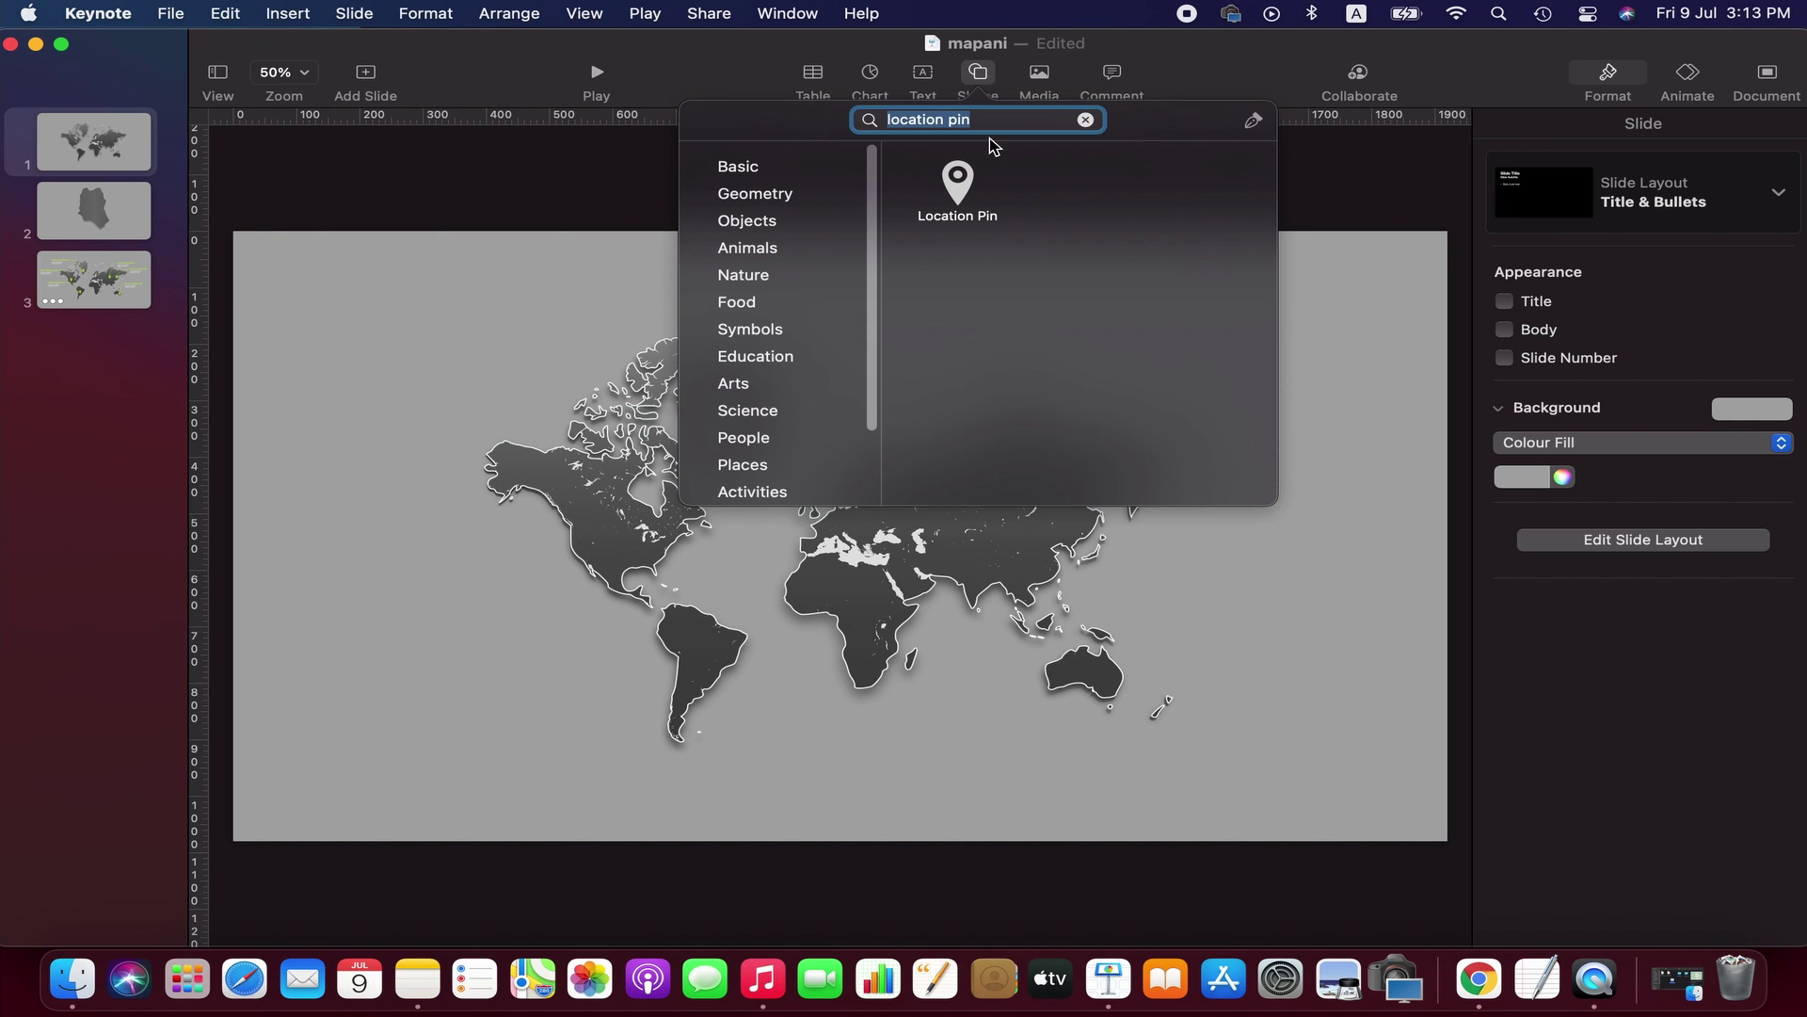
click(949, 188)
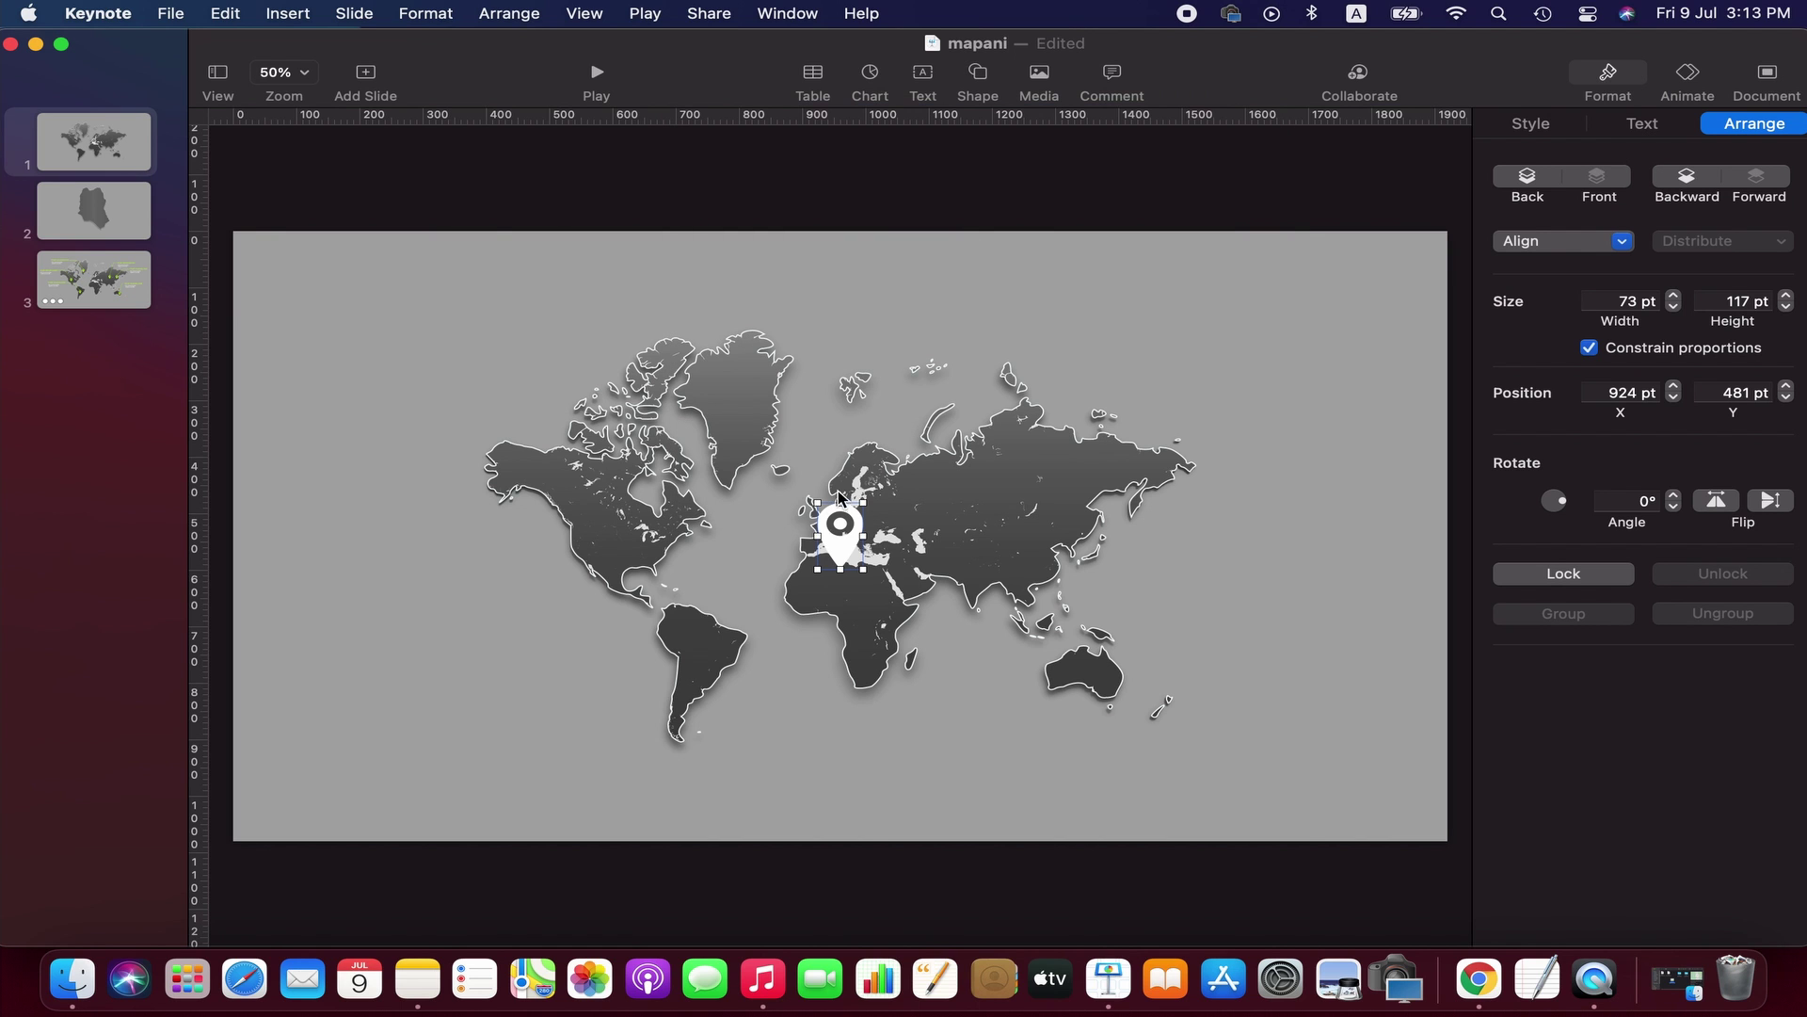
drag(855, 539, 609, 538)
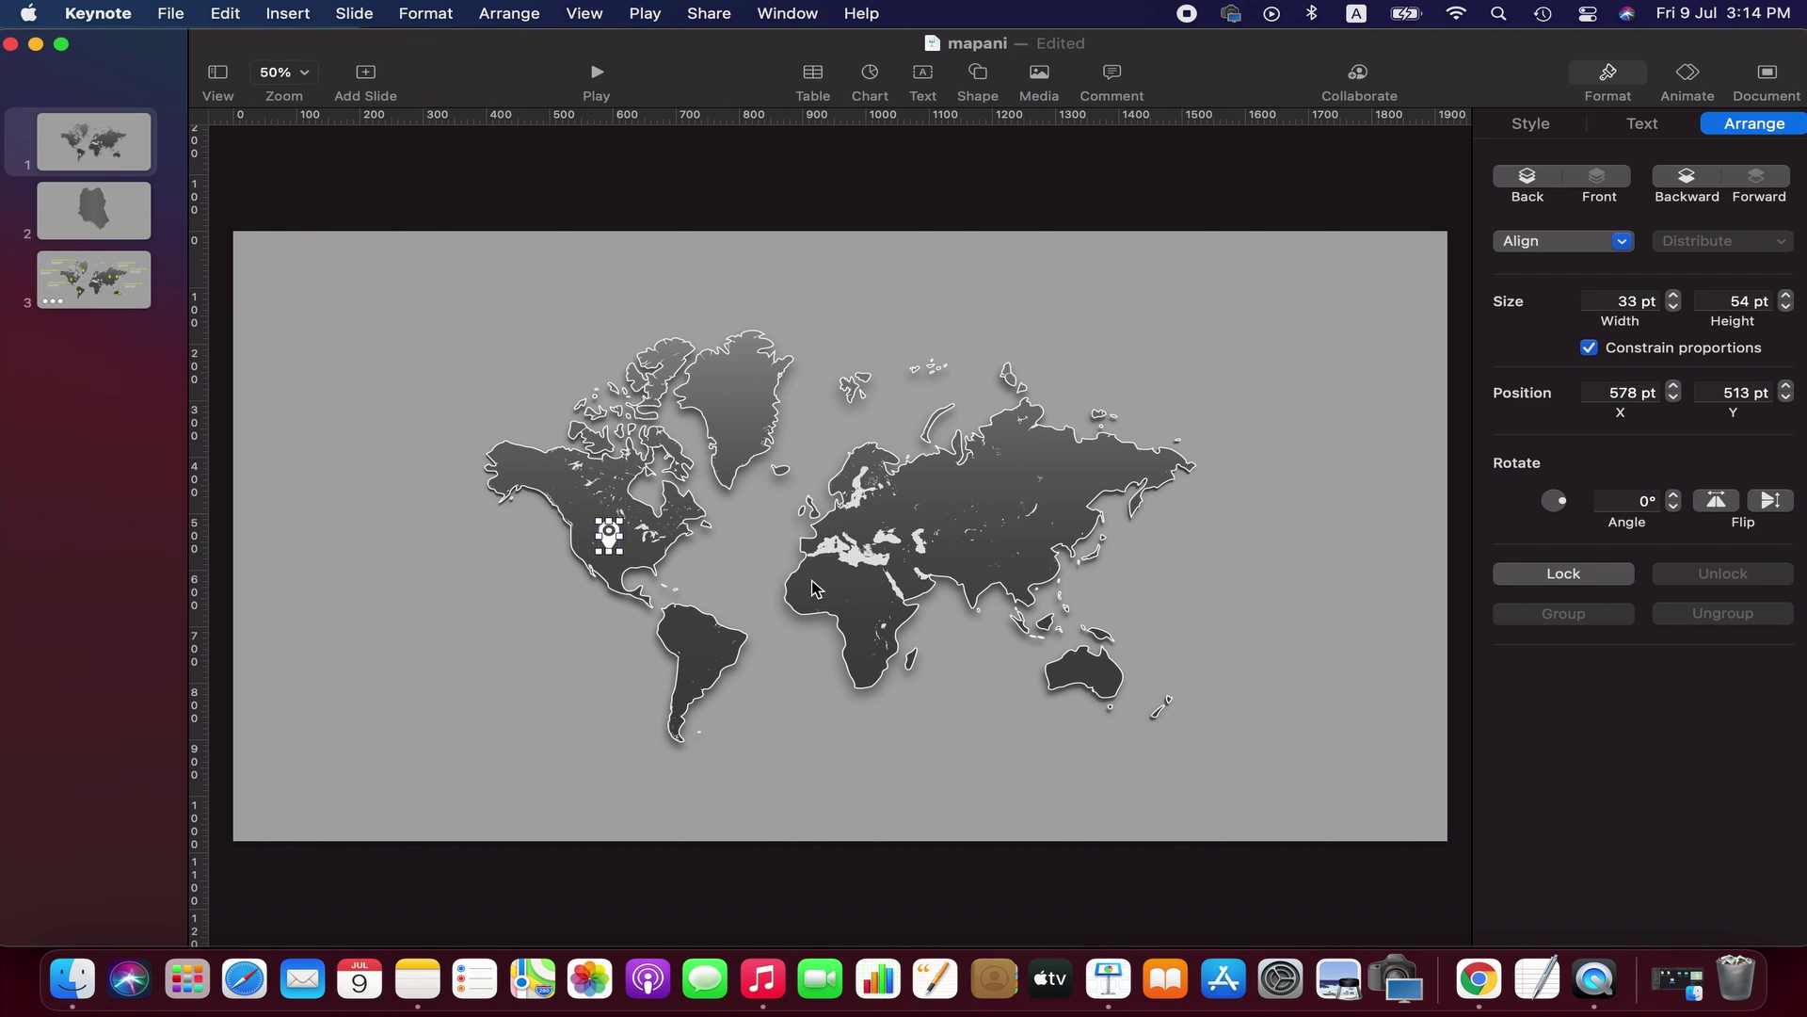
click(634, 562)
click(609, 537)
key(Escape)
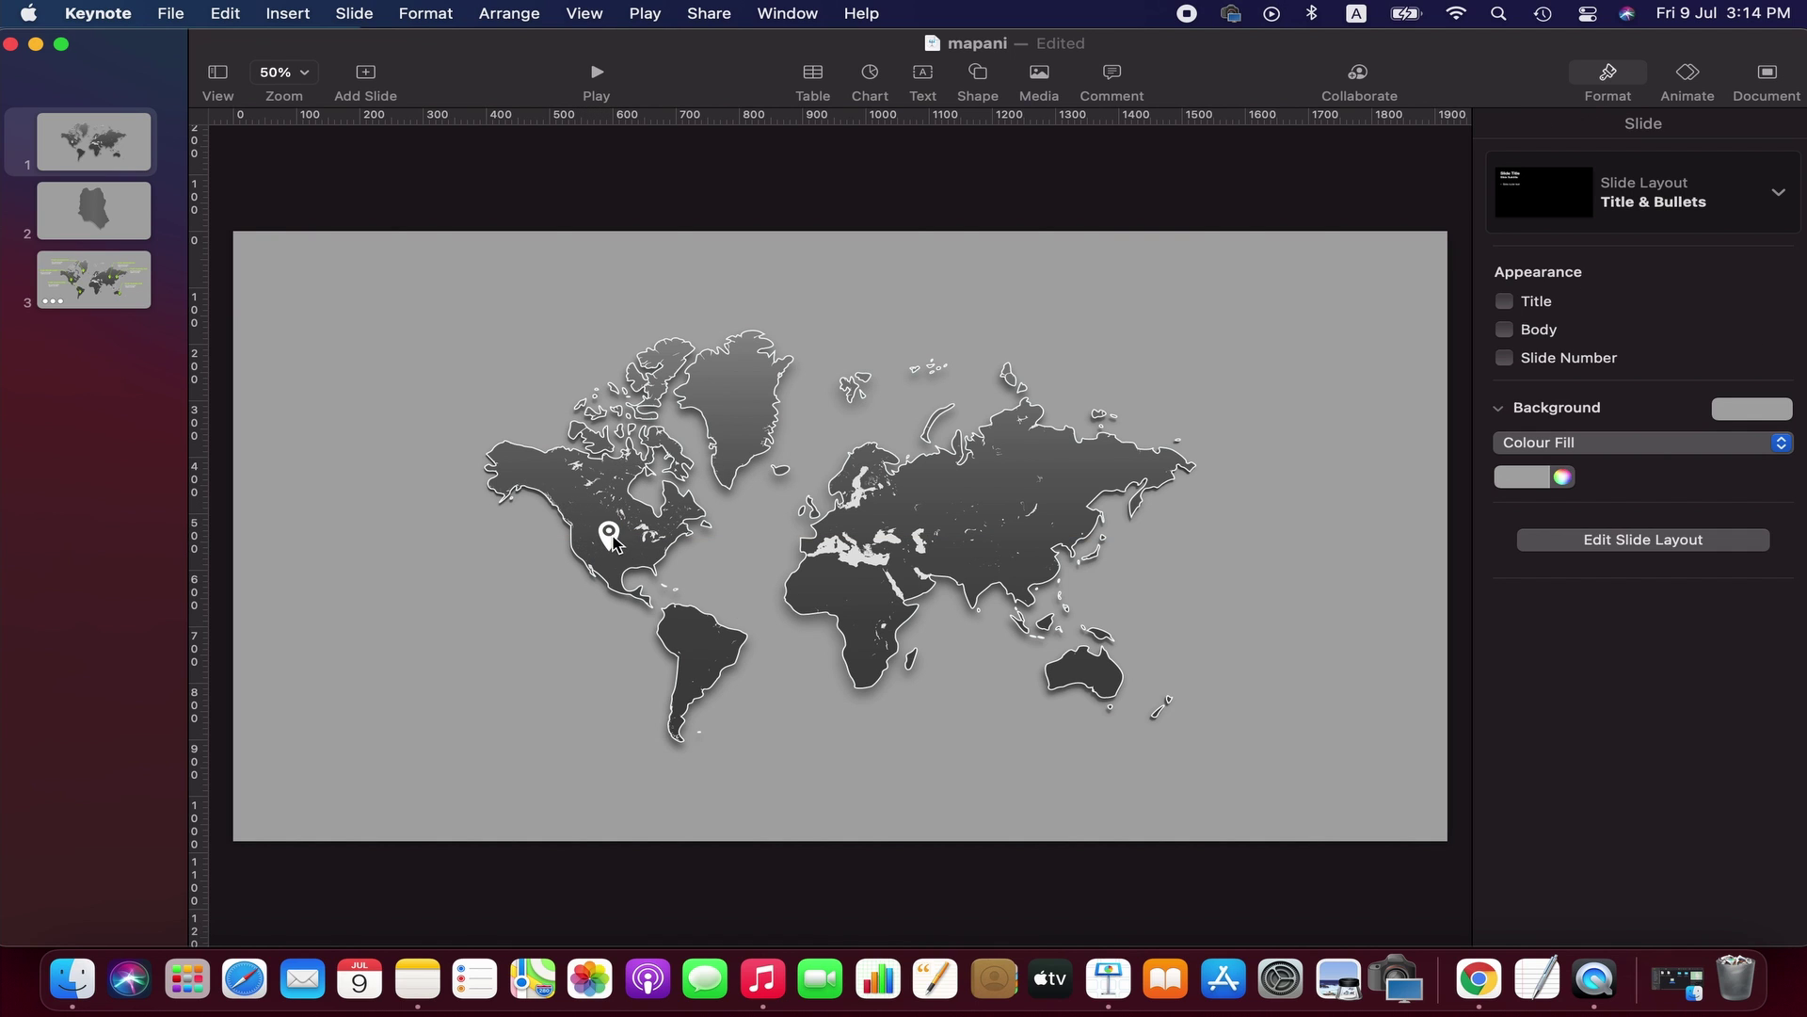
click(610, 537)
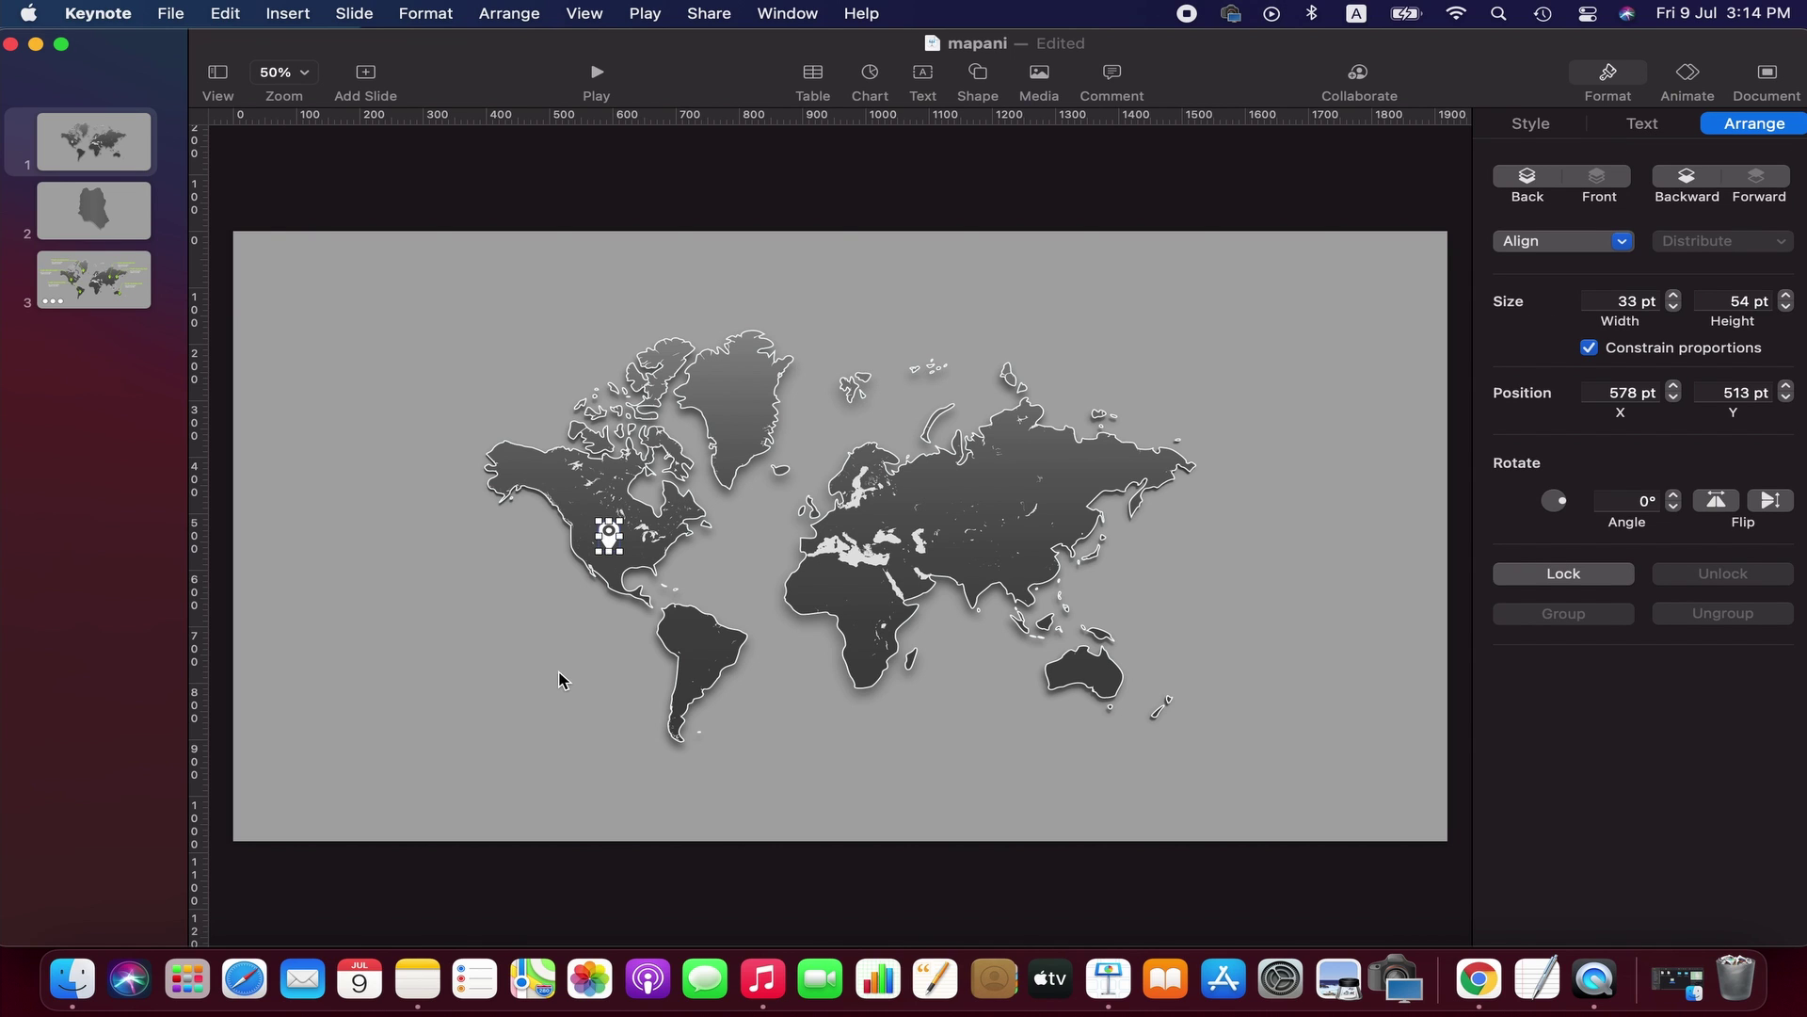
- Zoom the slide to 100% and reselect the location pin
click(311, 75)
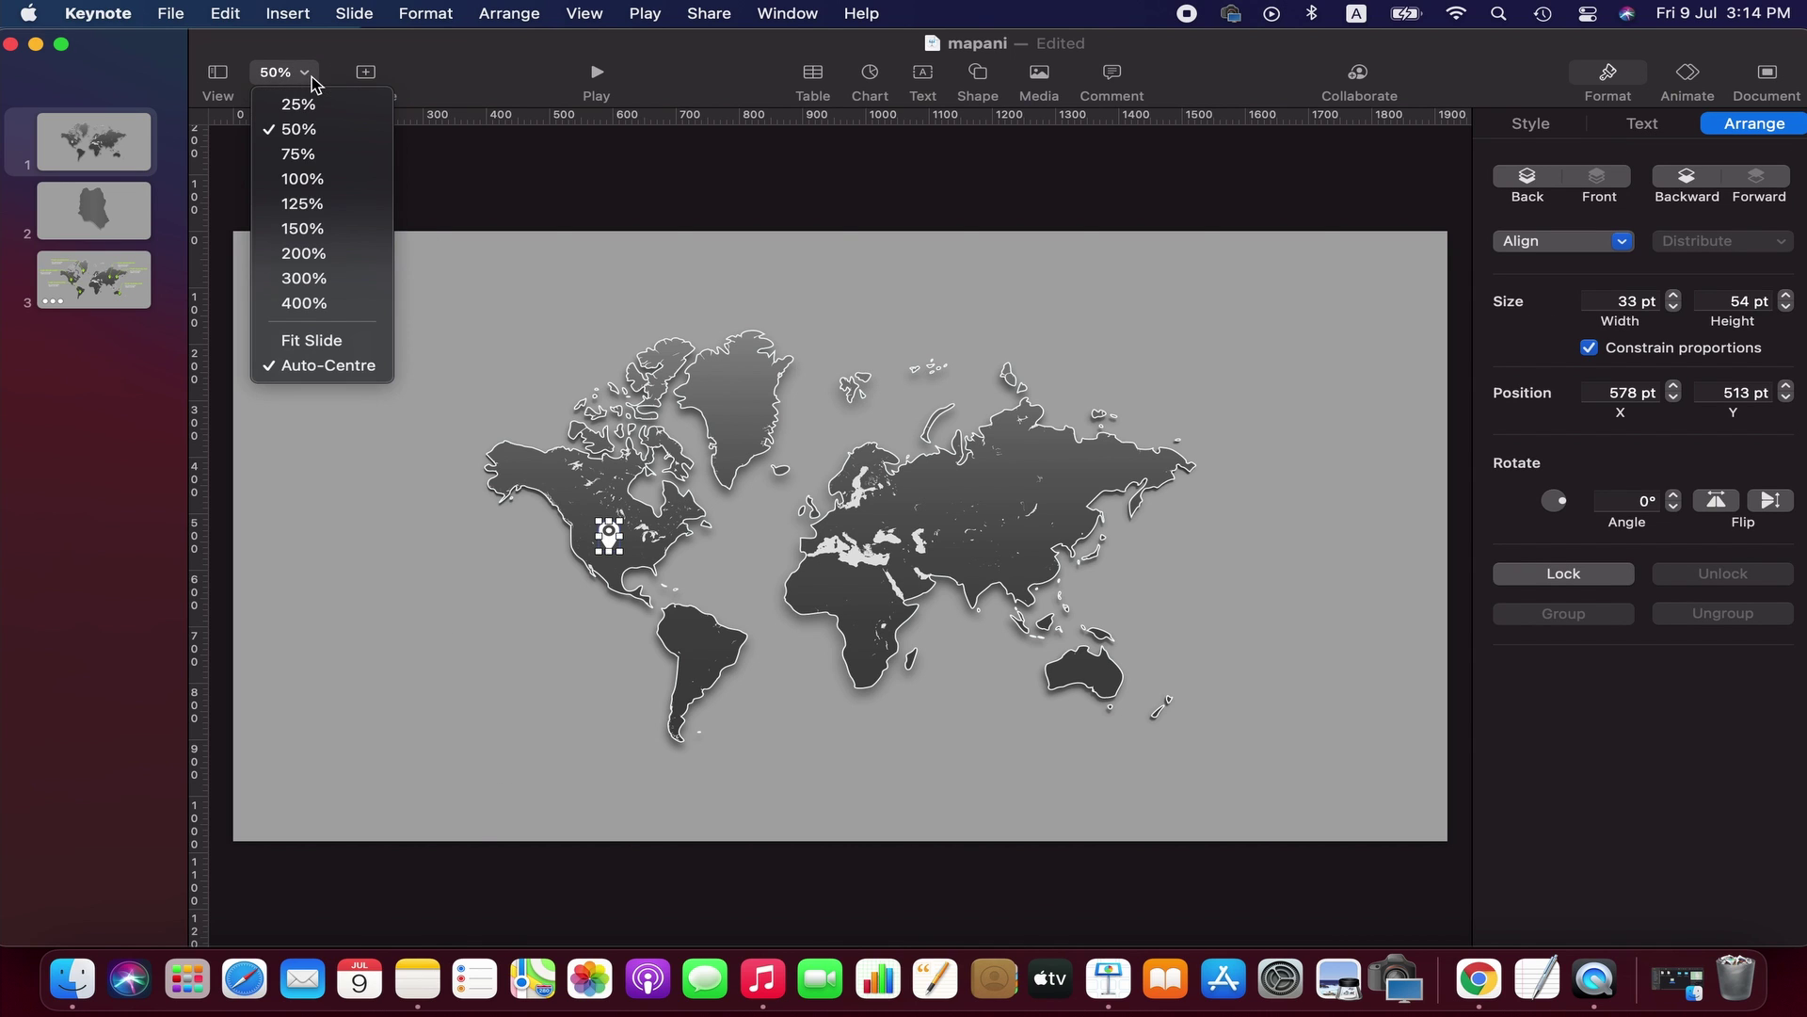
click(320, 155)
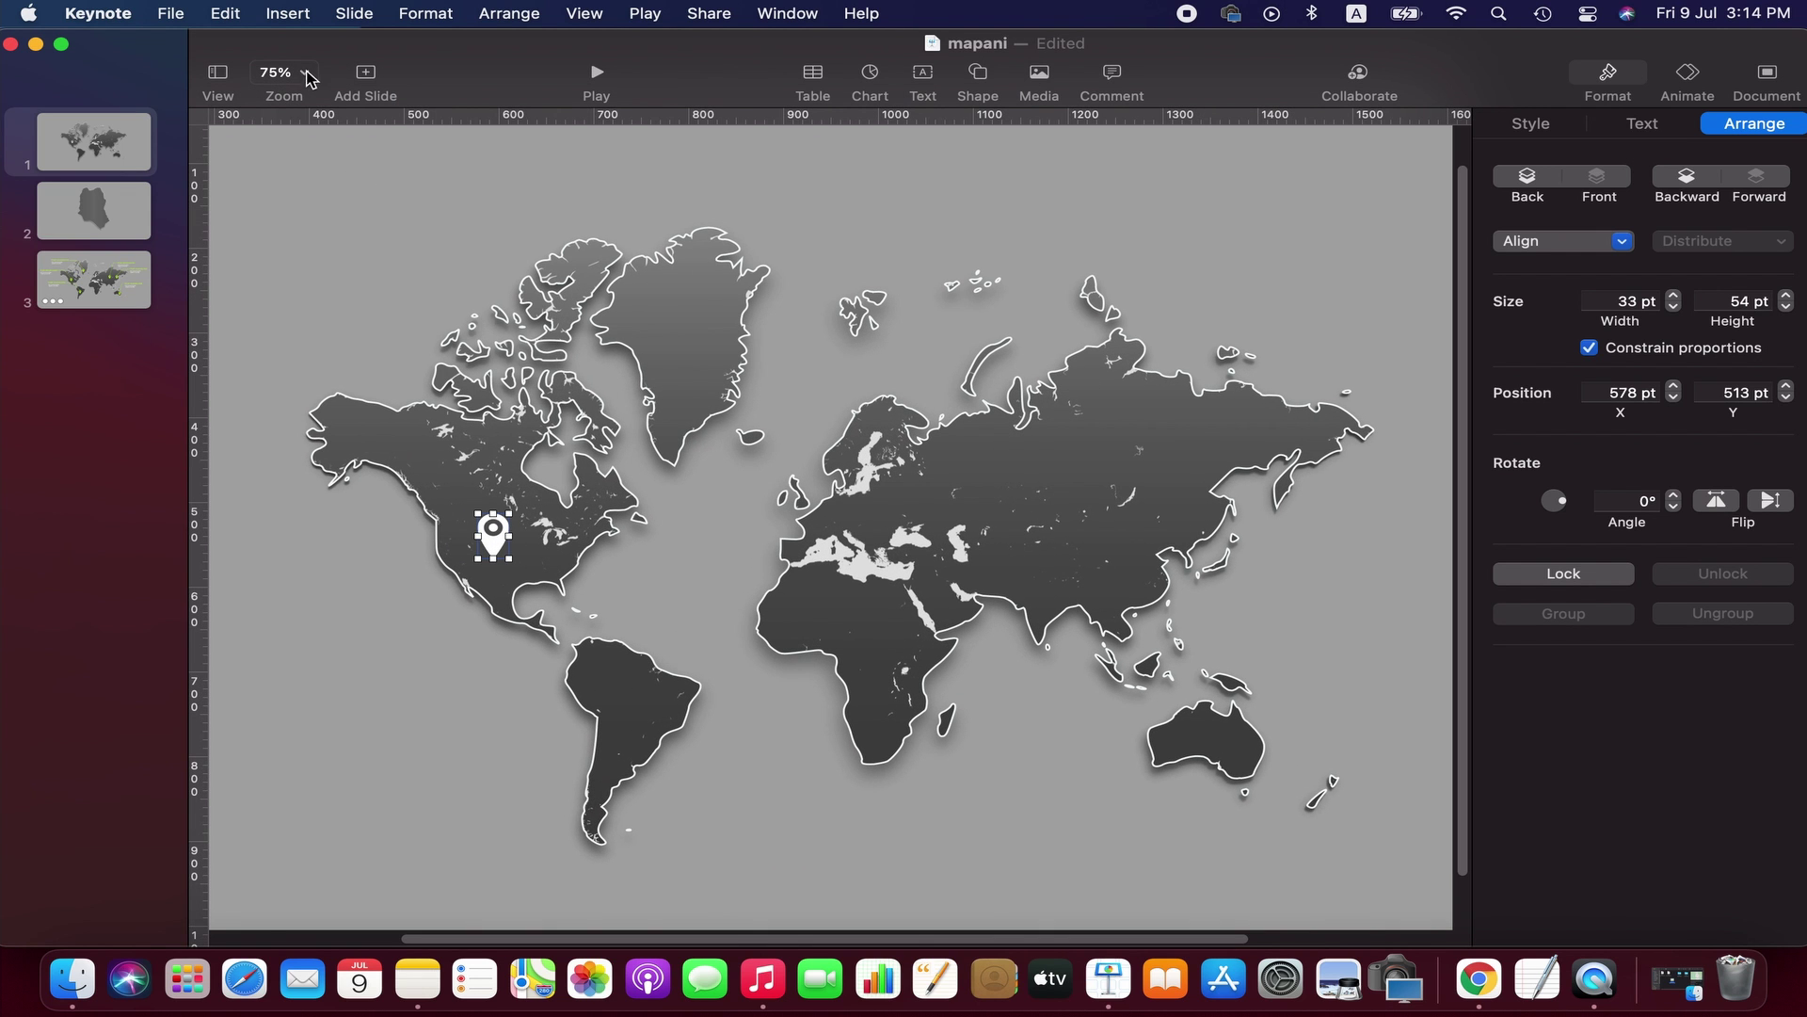
click(310, 75)
click(319, 181)
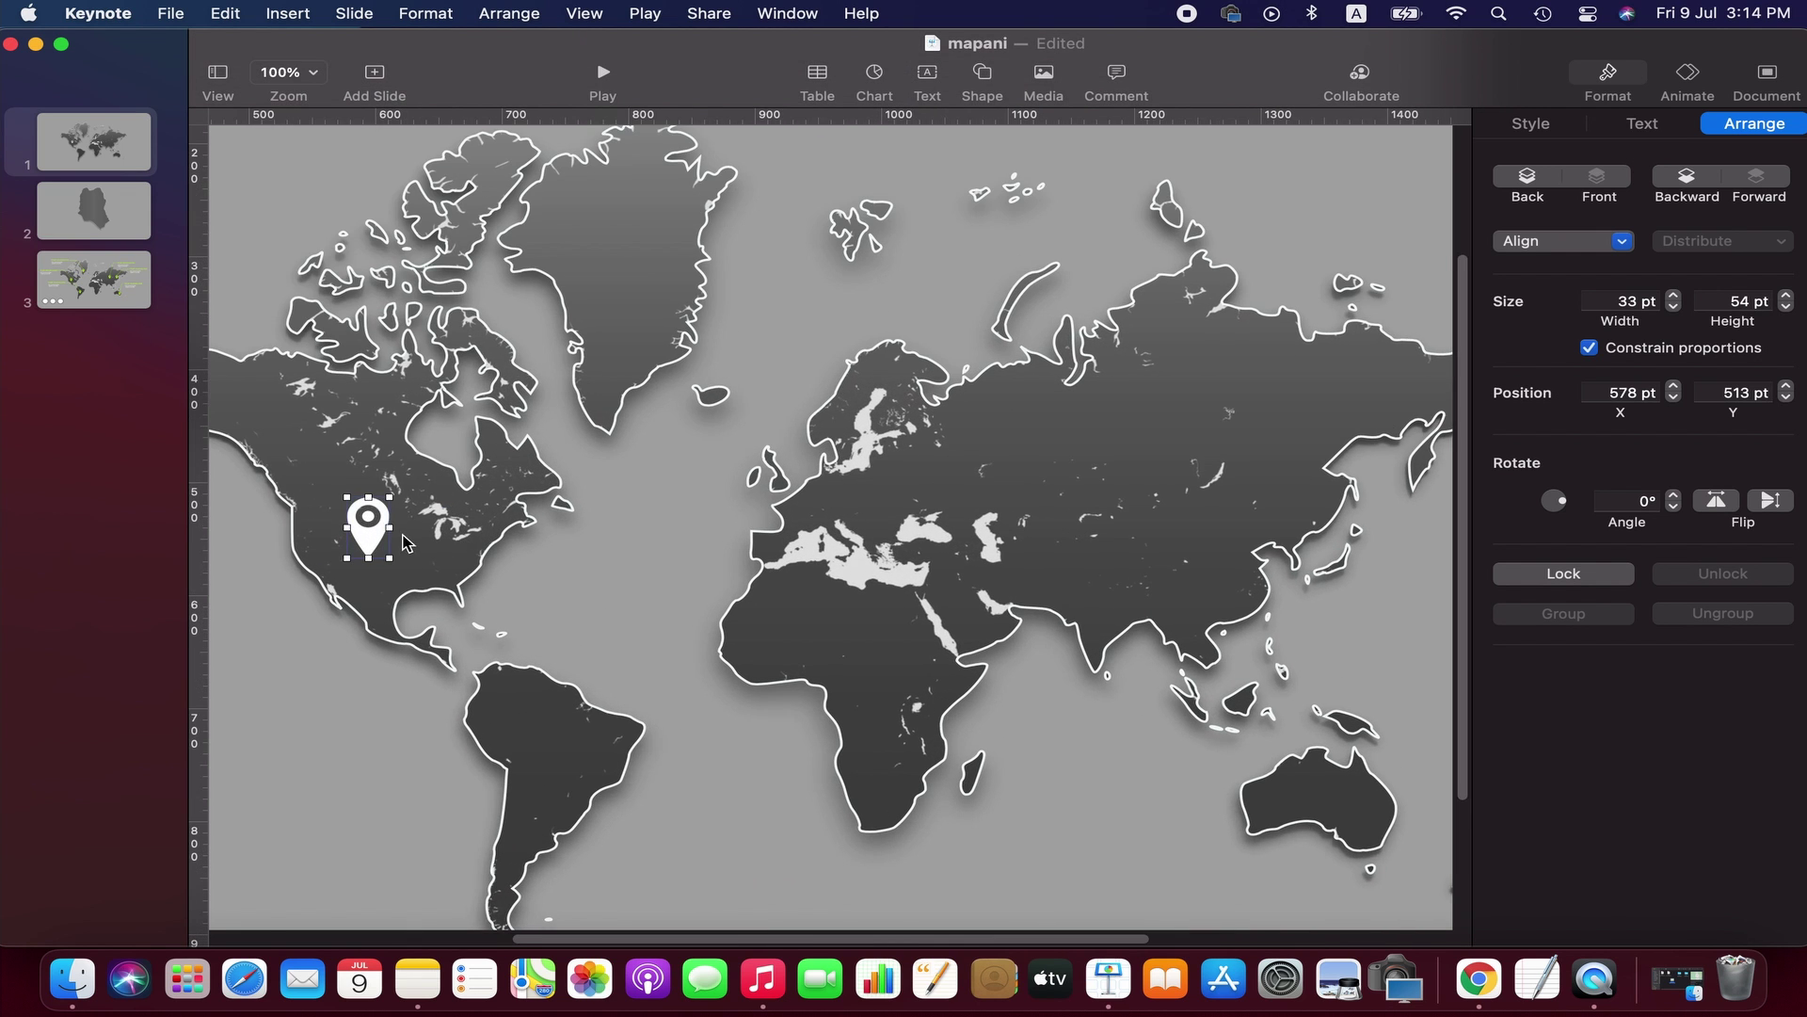
click(435, 544)
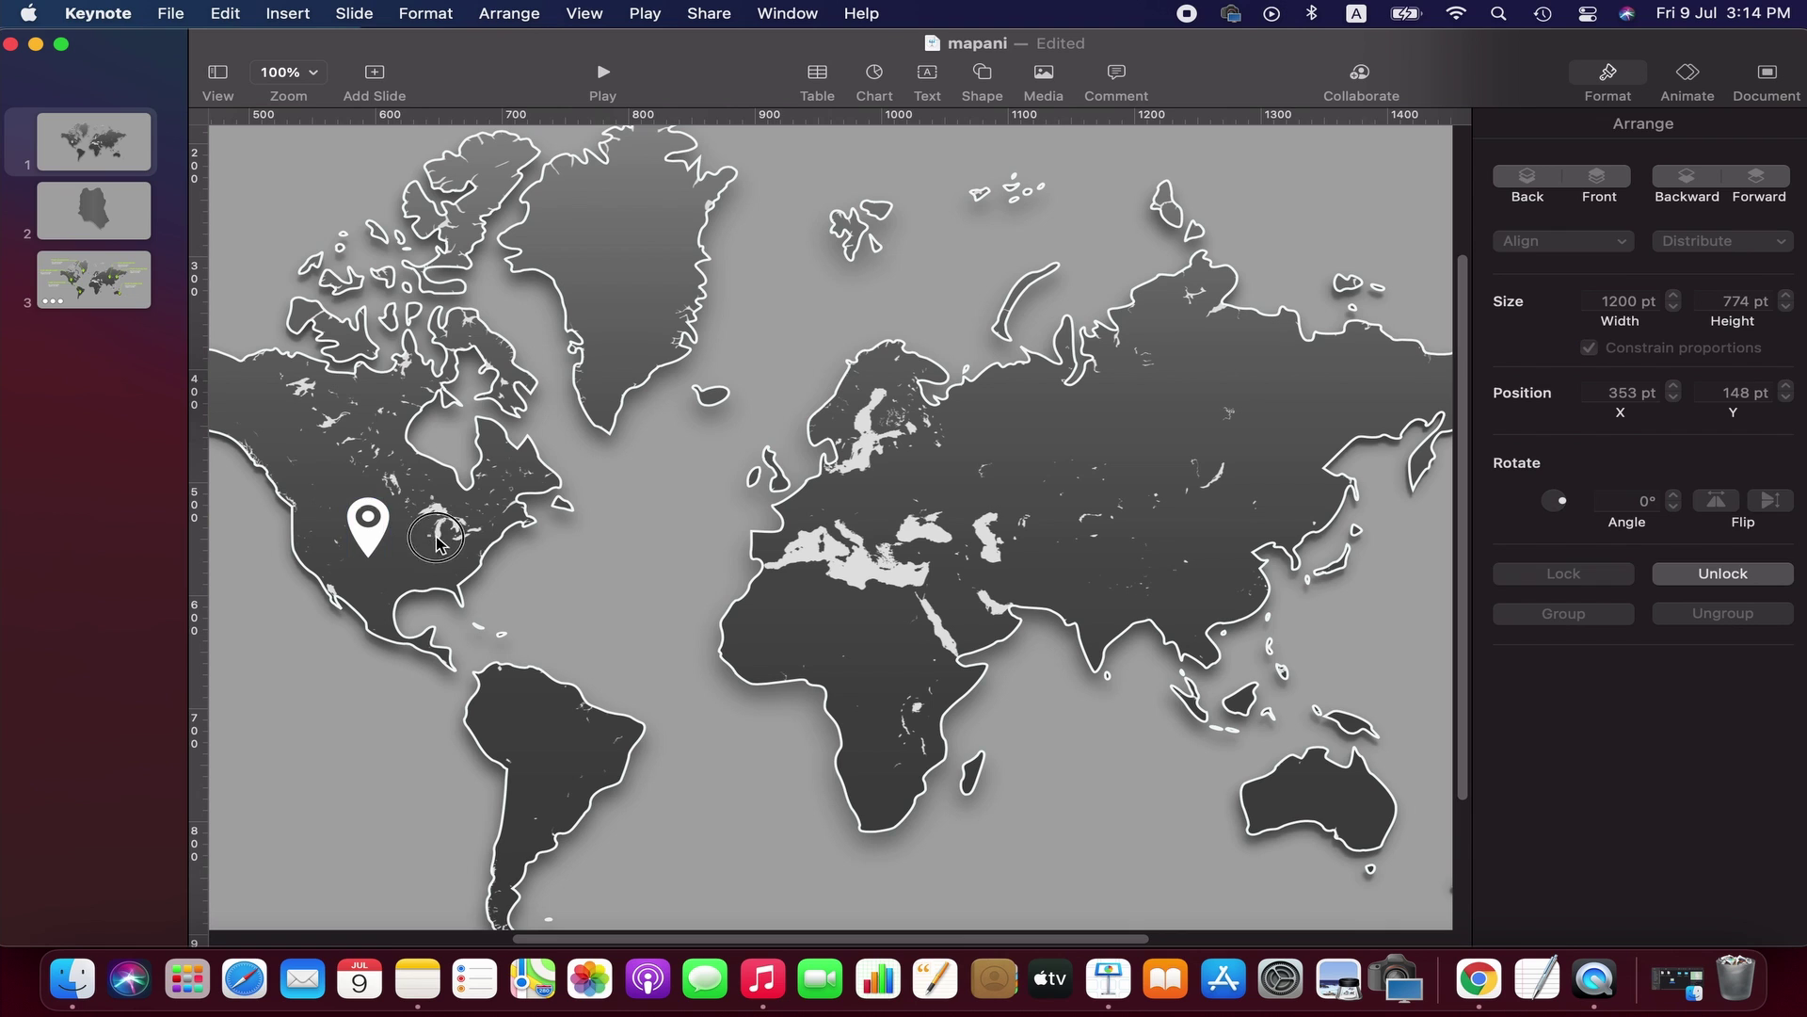
click(374, 539)
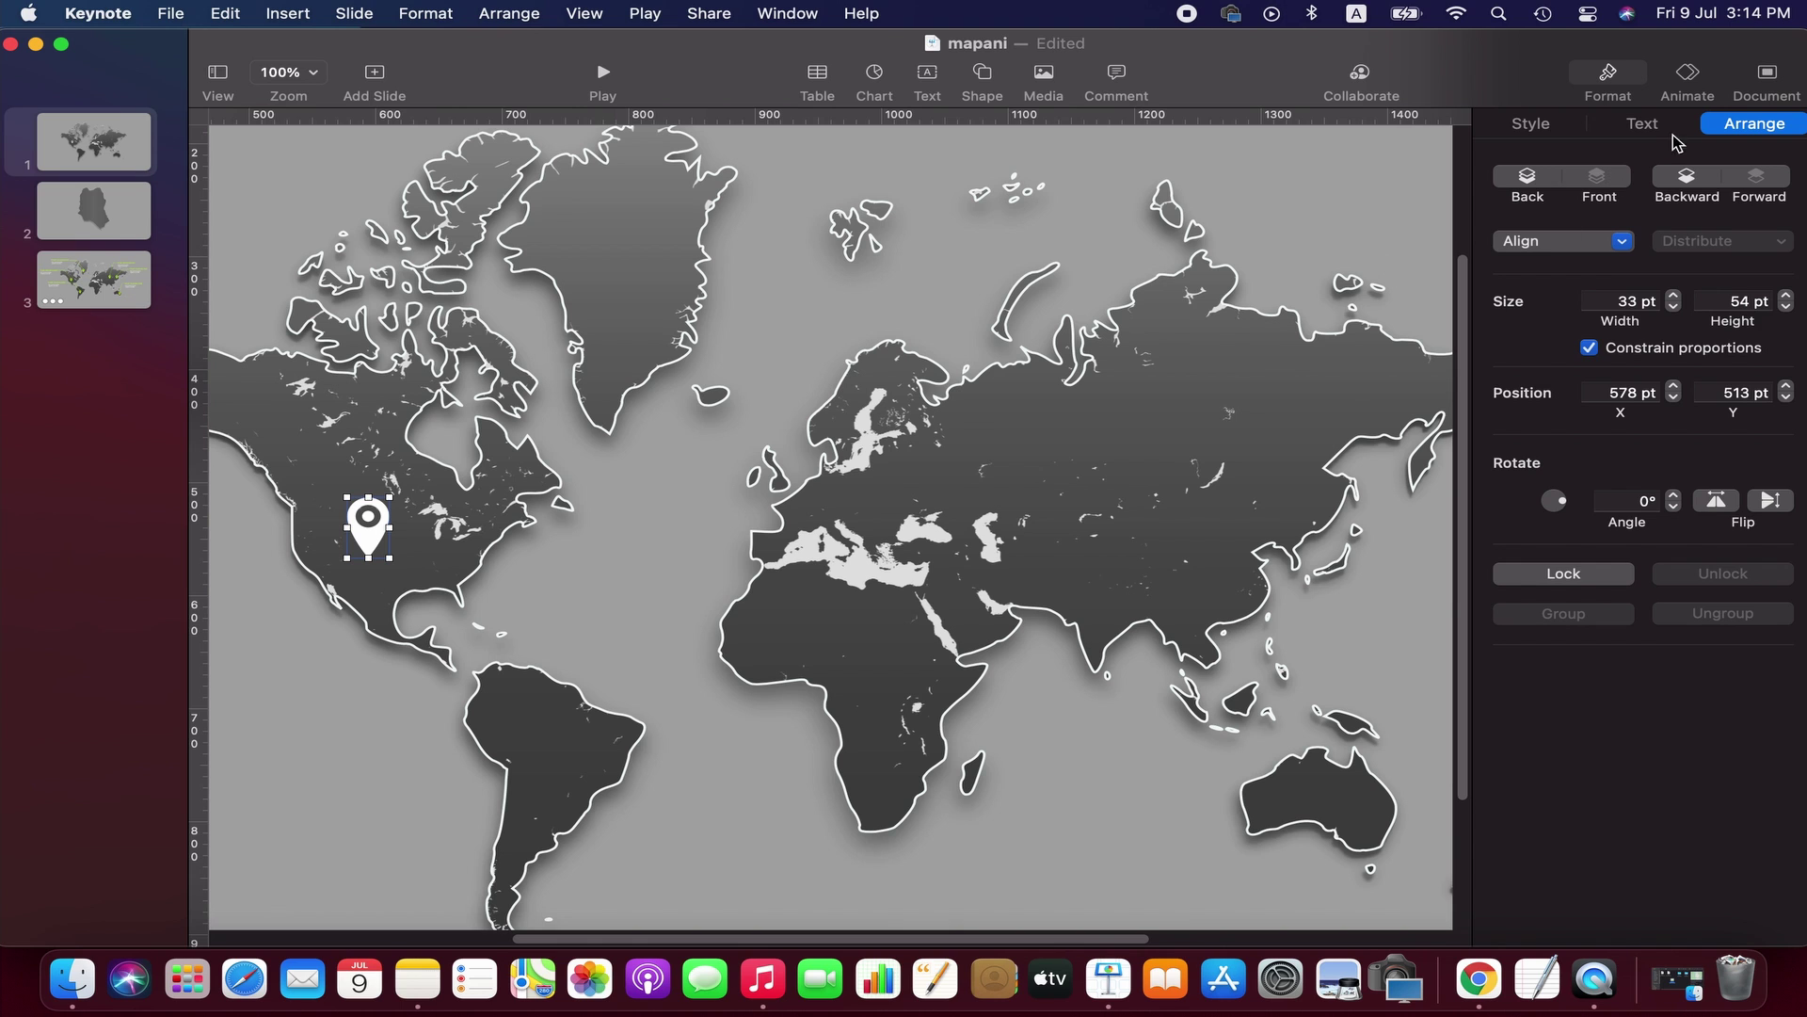
click(1568, 123)
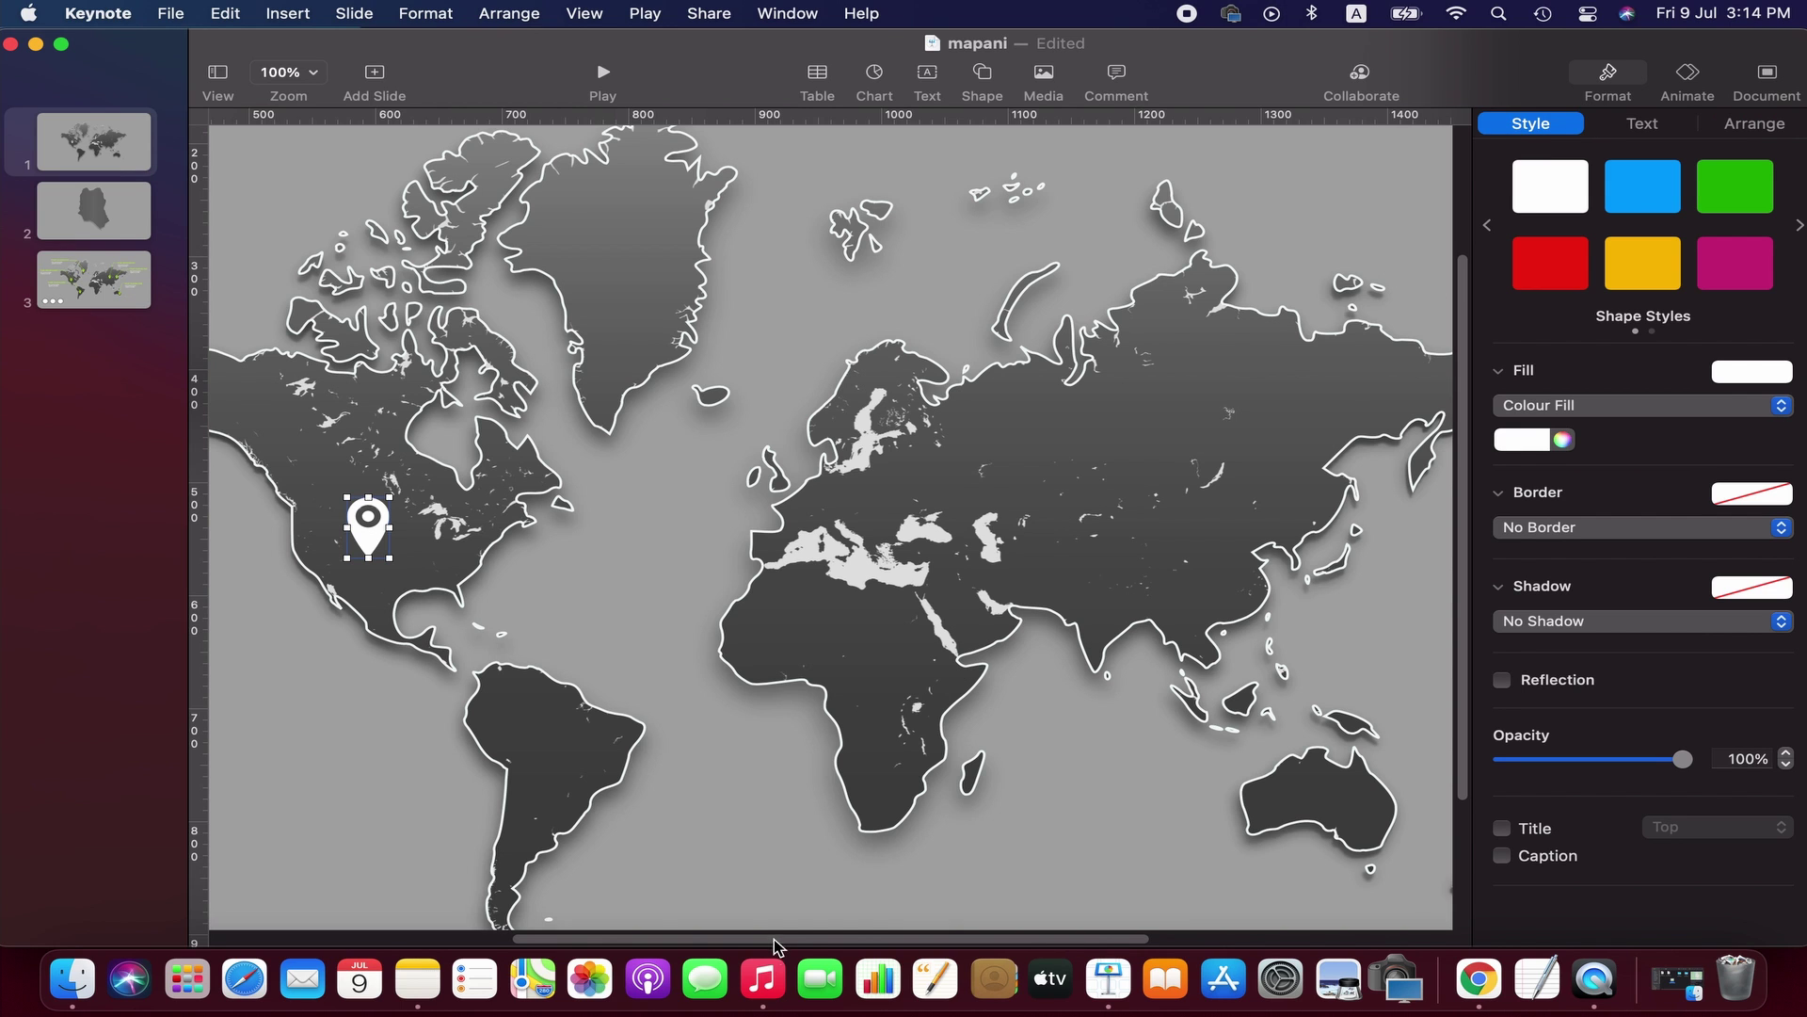
- Fill the location pin with lime green from the colour wheel
drag(779, 938, 681, 939)
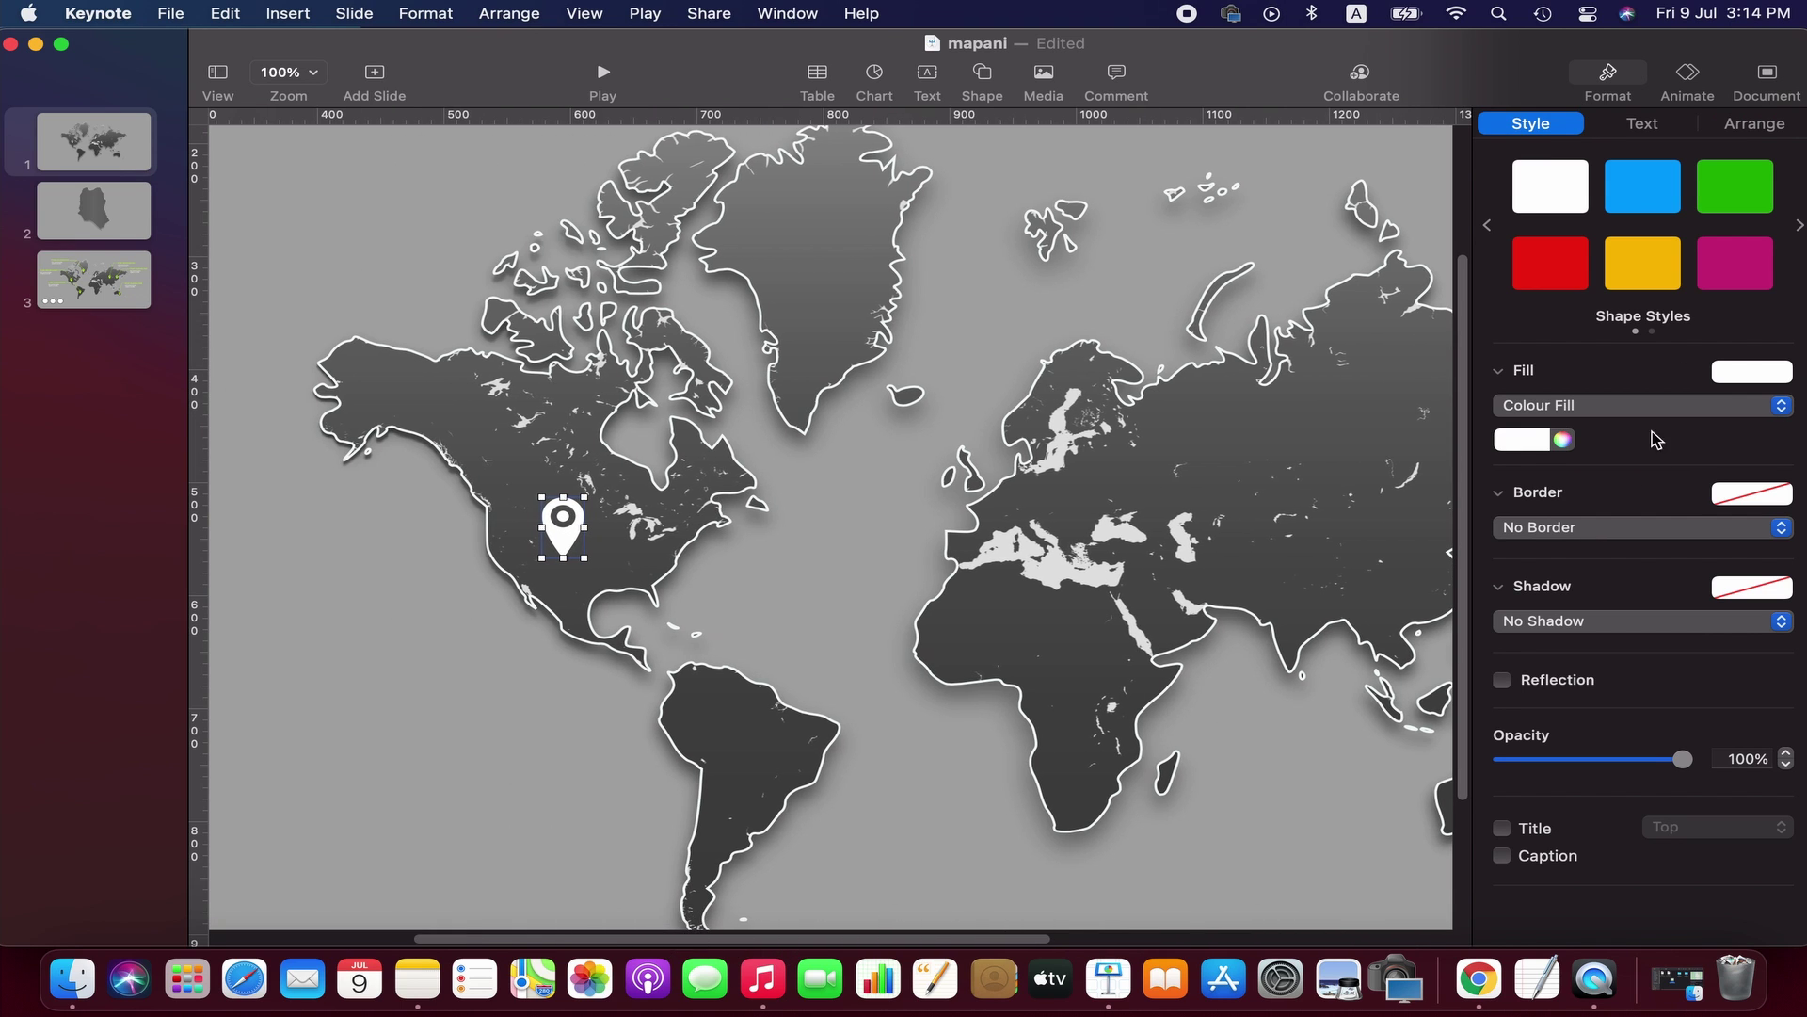
click(1779, 374)
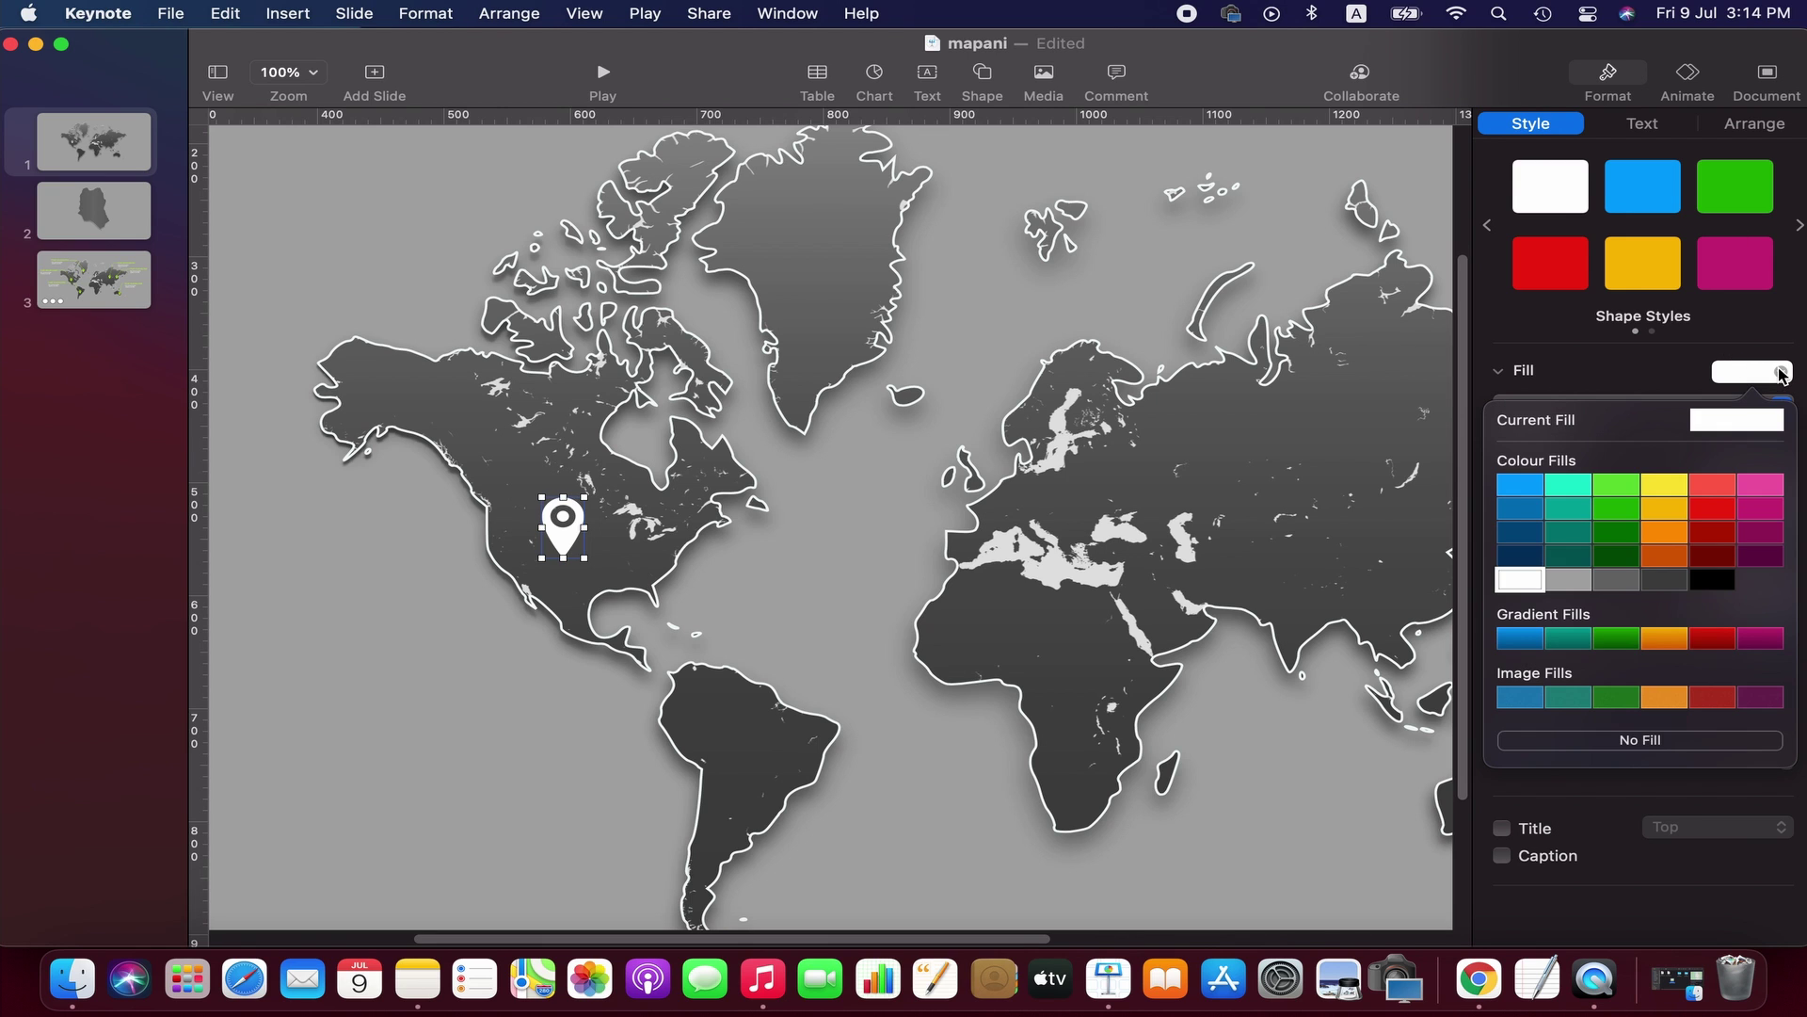
click(1751, 378)
click(1563, 440)
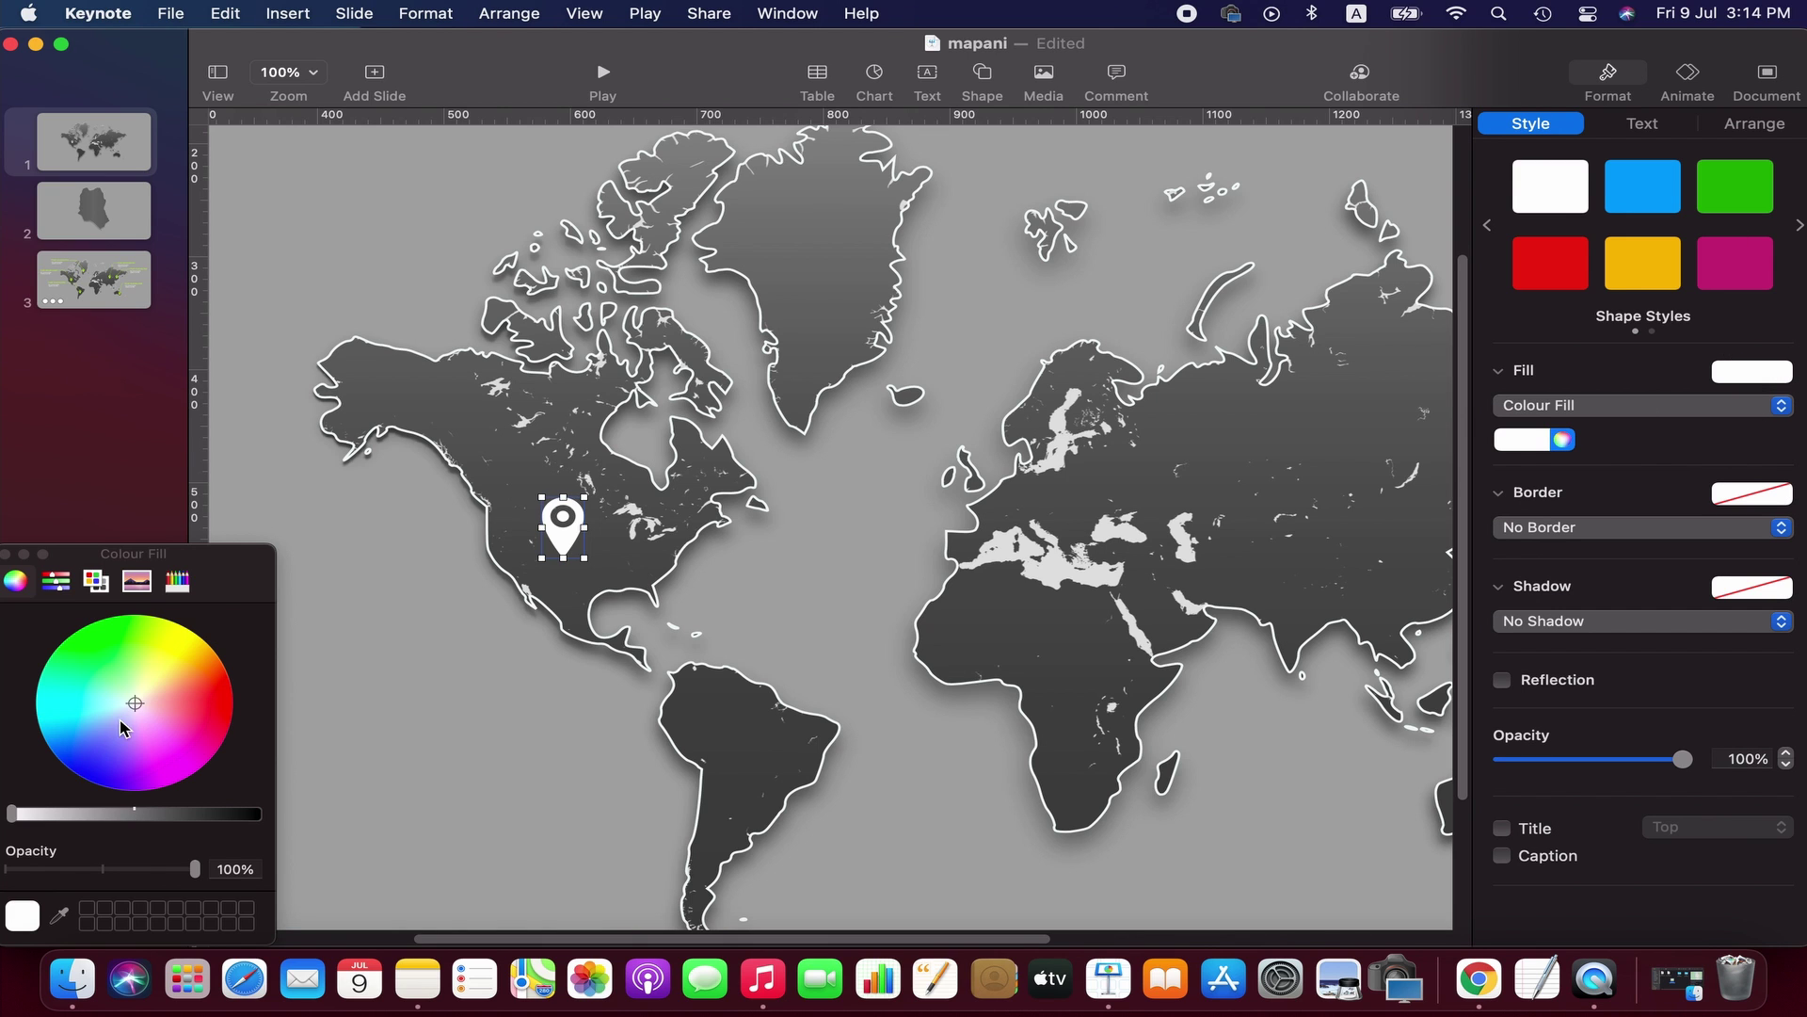
drag(136, 708, 153, 621)
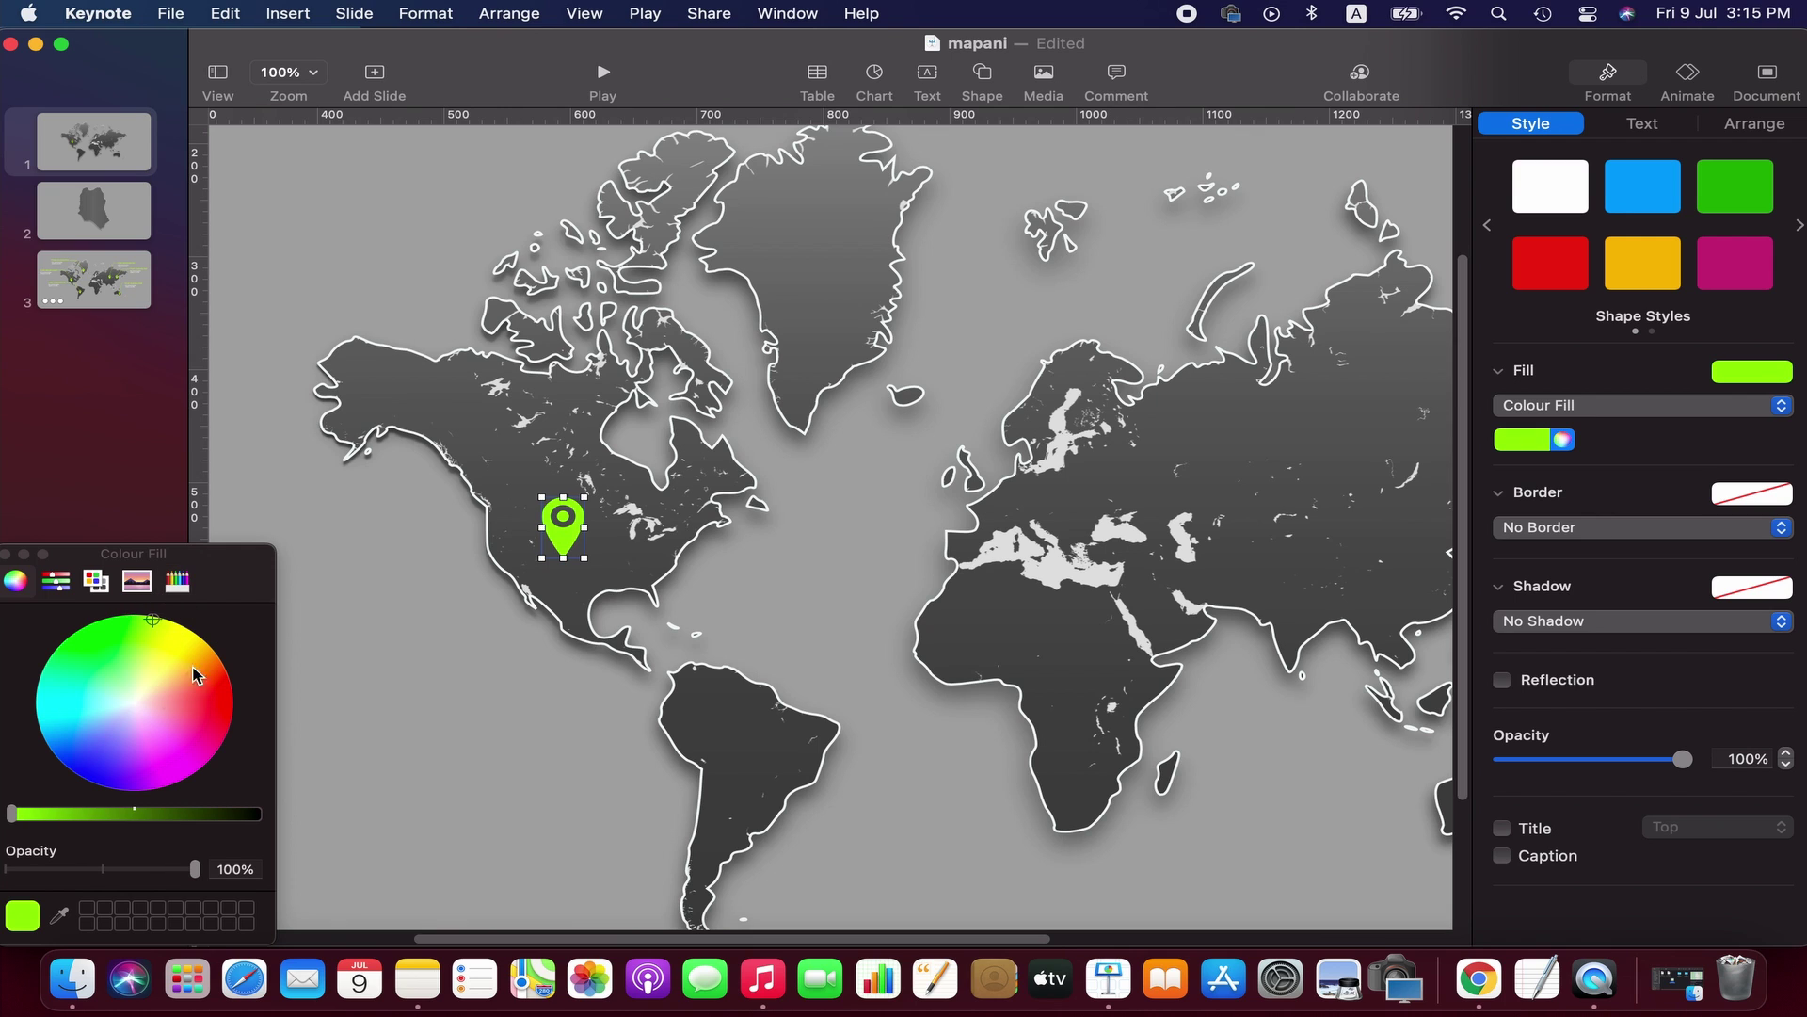
click(6, 553)
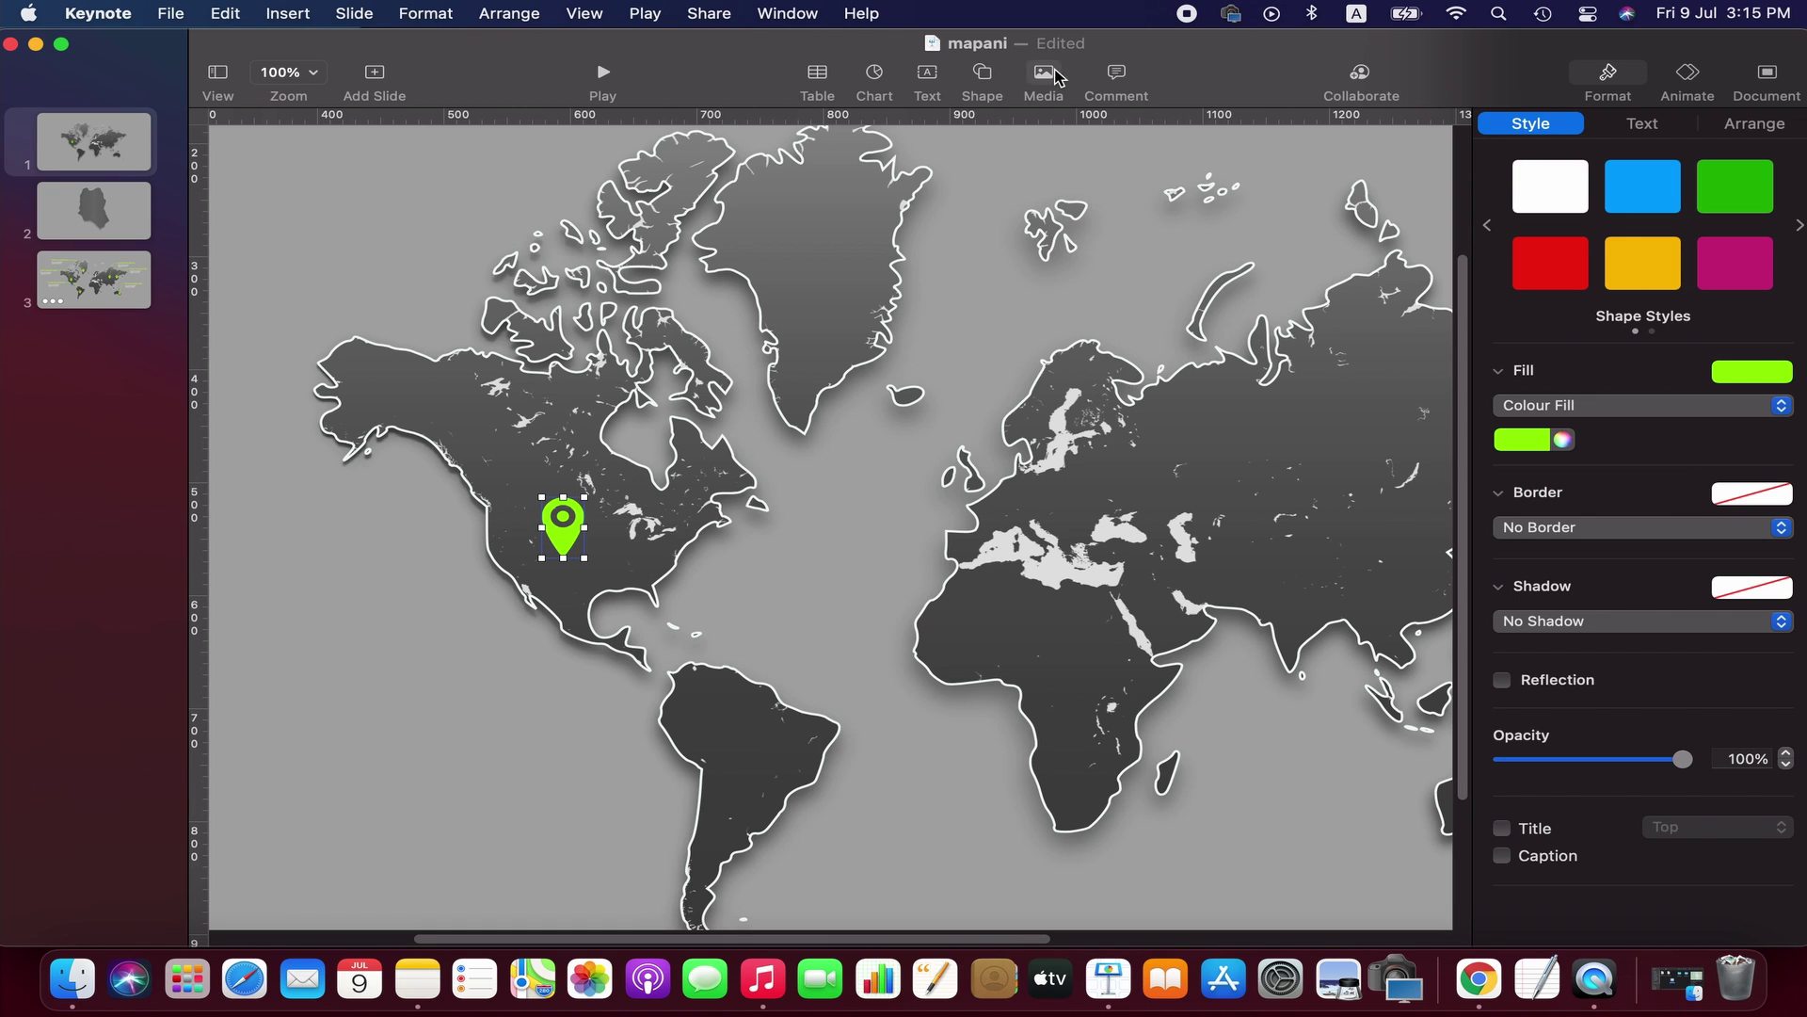
click(982, 74)
- Insert a white circle from Basic shapes, shrink it to about 18 pt onto the pin's head
click(785, 169)
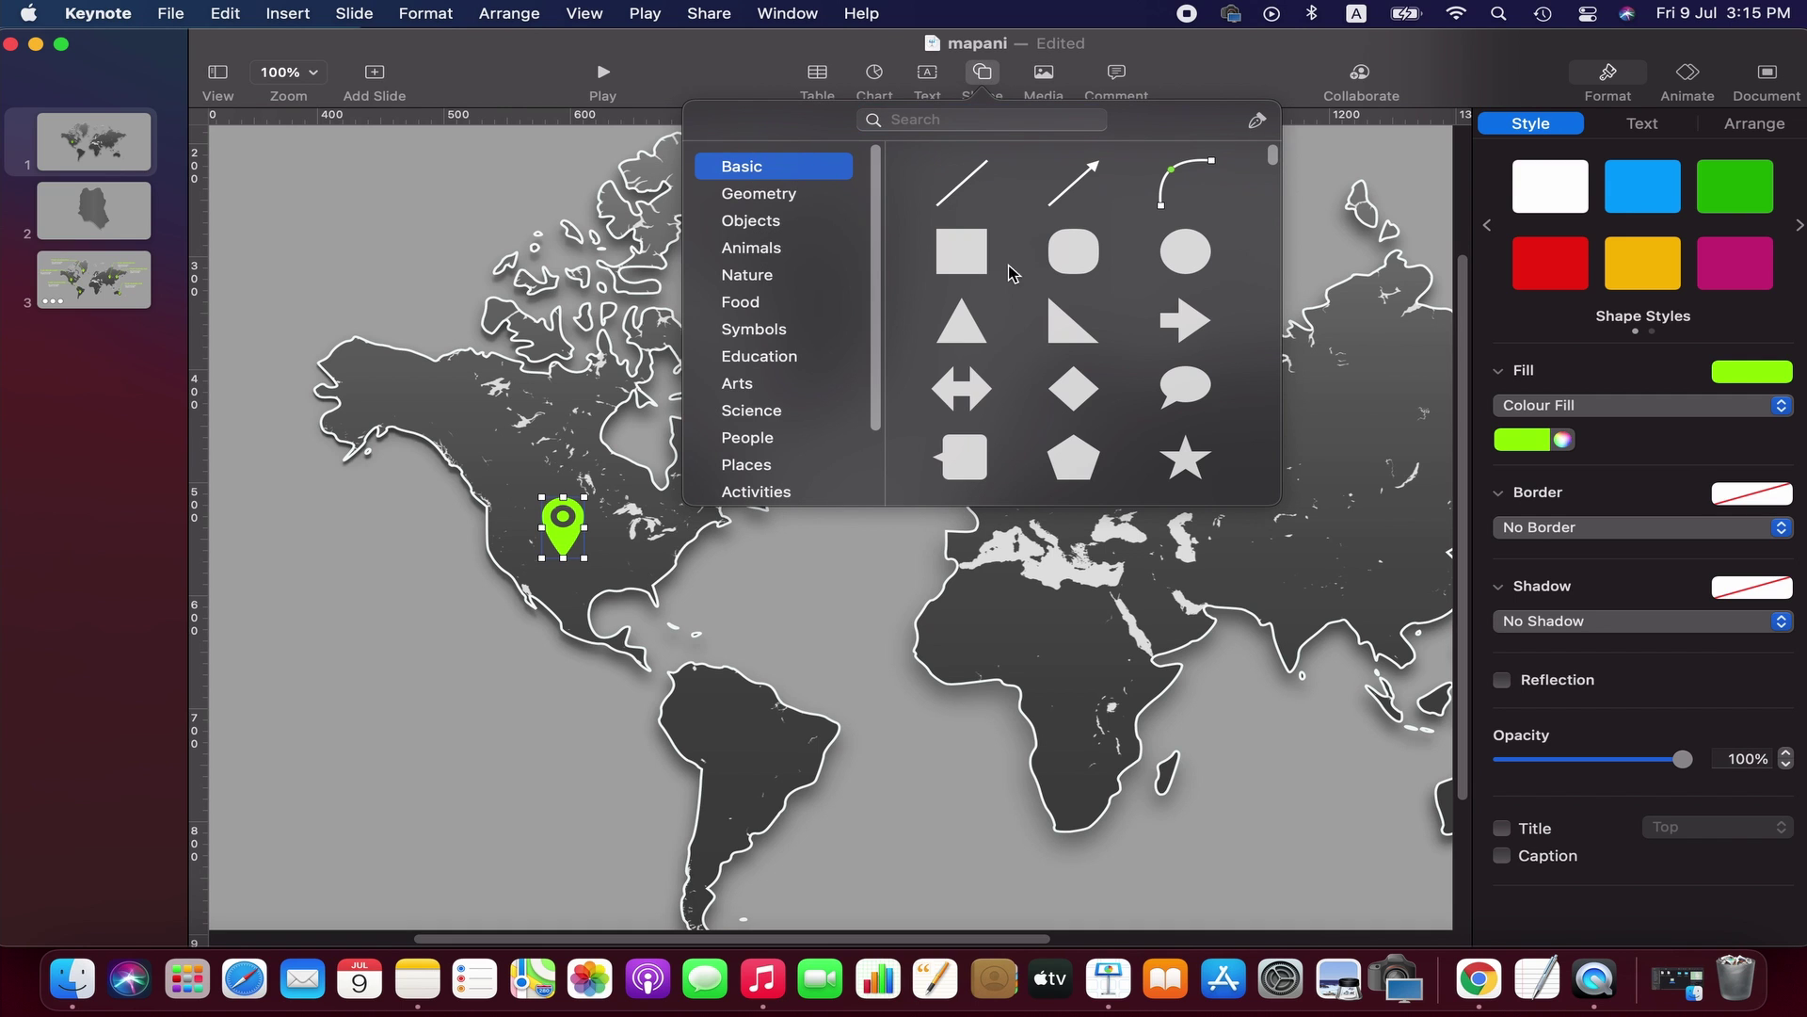
click(1175, 250)
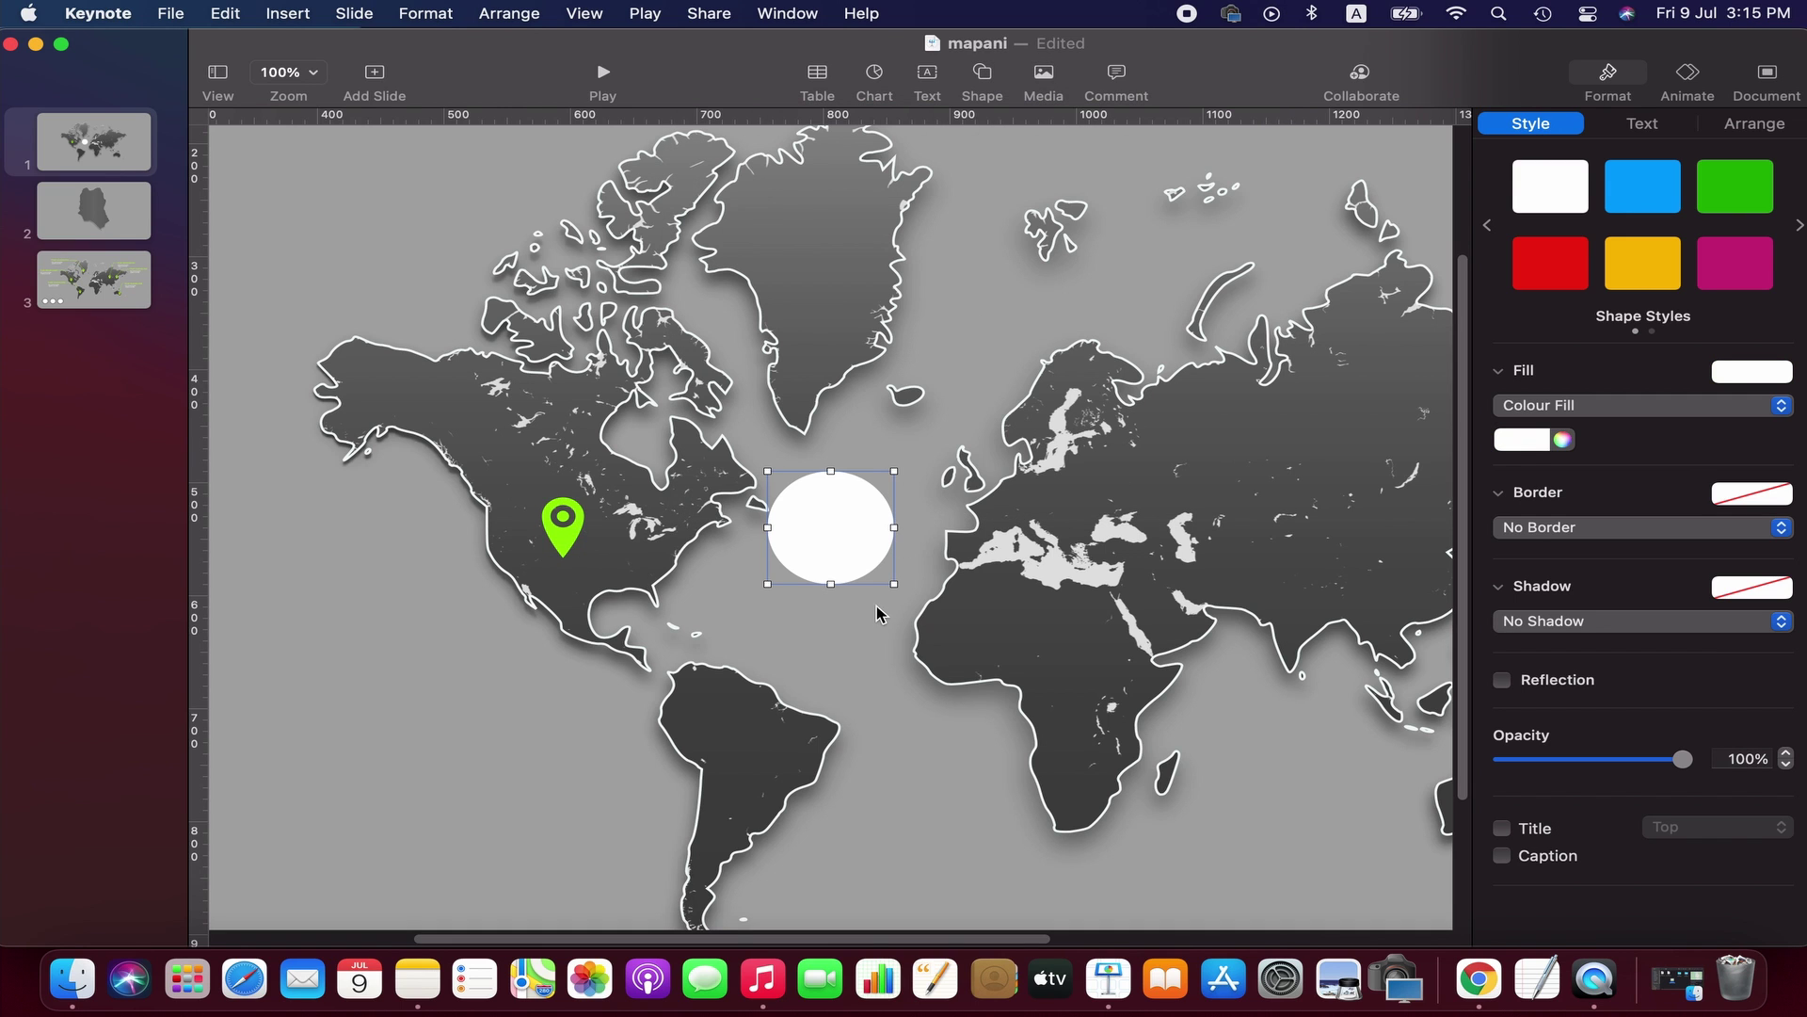
drag(891, 584, 565, 517)
click(913, 591)
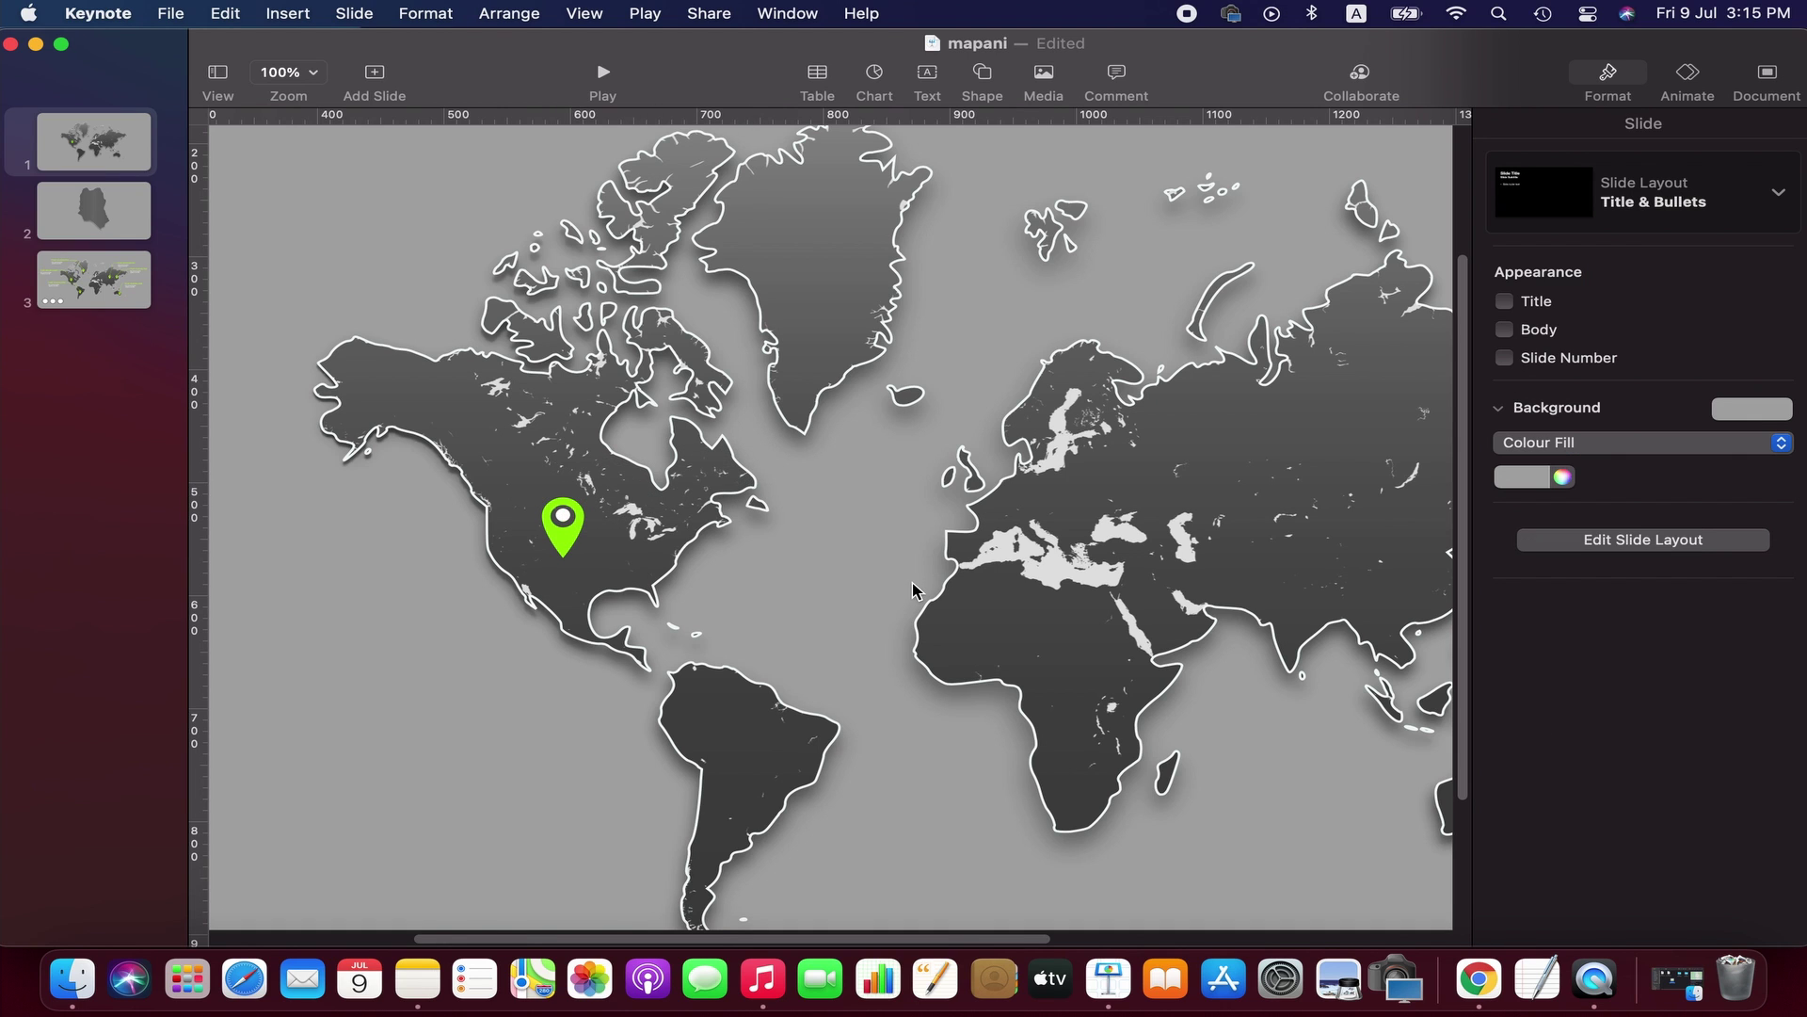
click(562, 517)
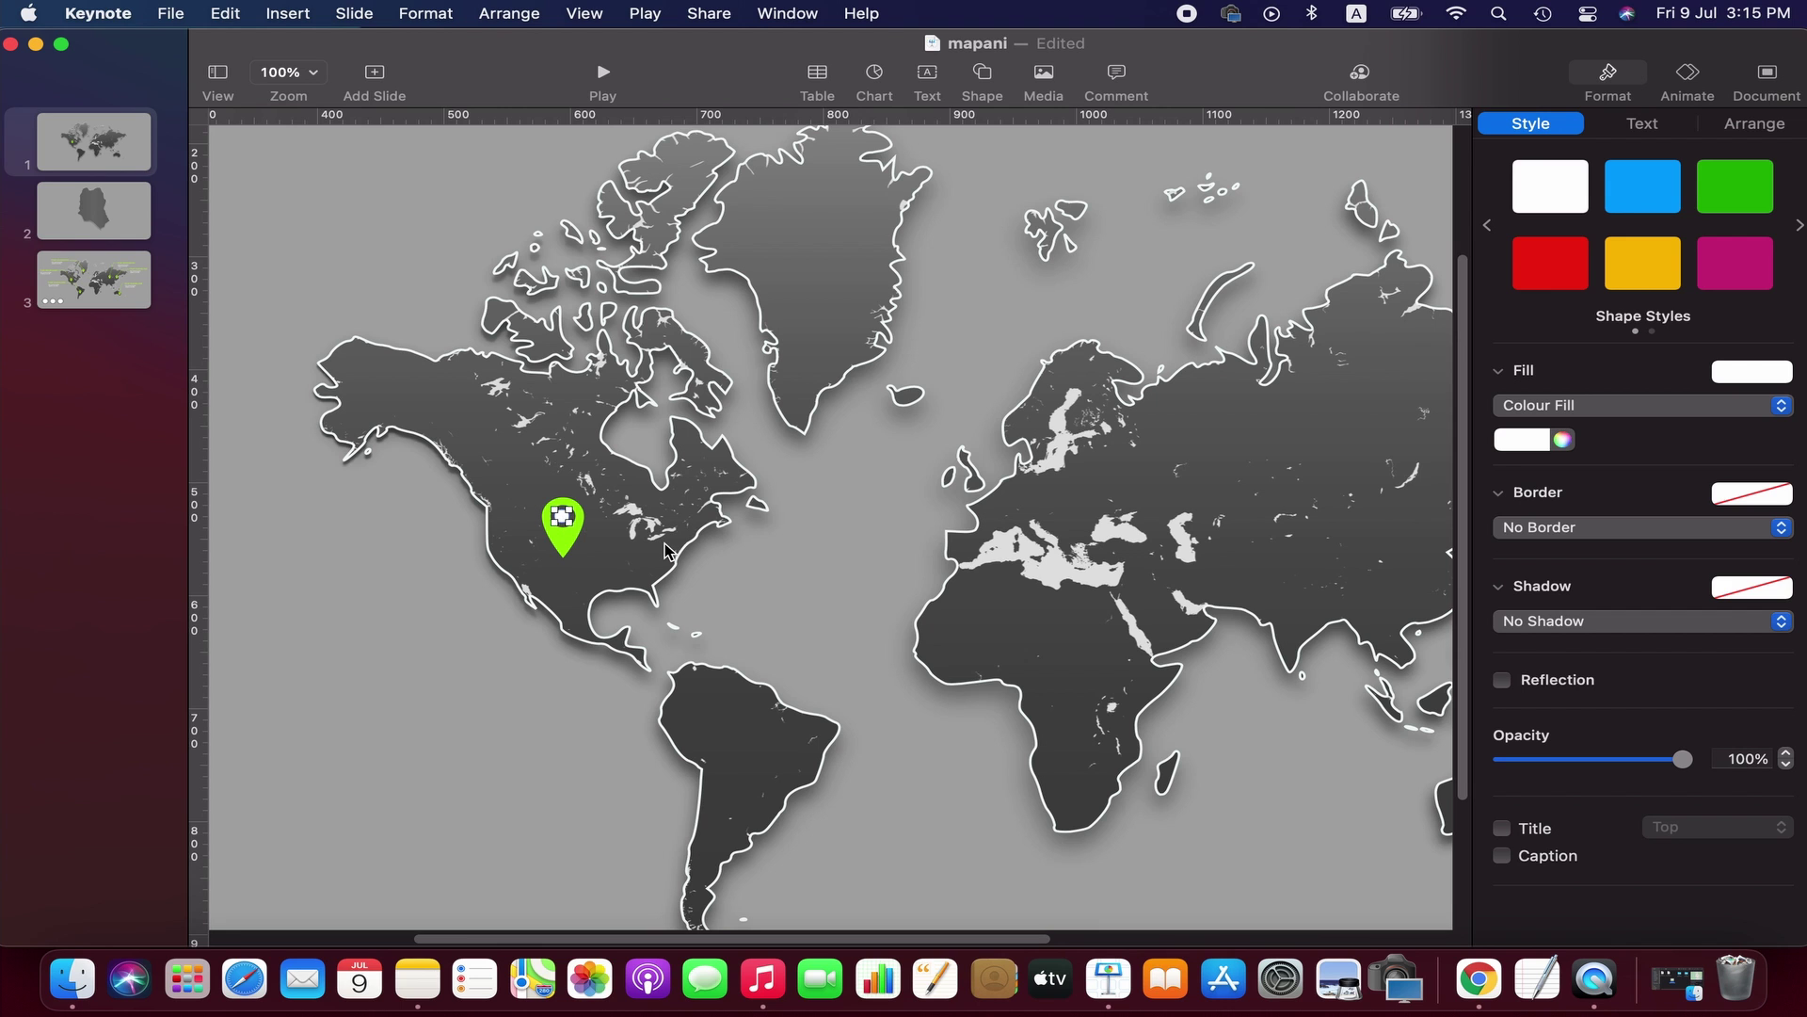
click(666, 551)
click(562, 517)
- Zoom to 200% to check the circle's position on the pin
click(287, 72)
click(303, 253)
drag(276, 487, 276, 487)
click(653, 534)
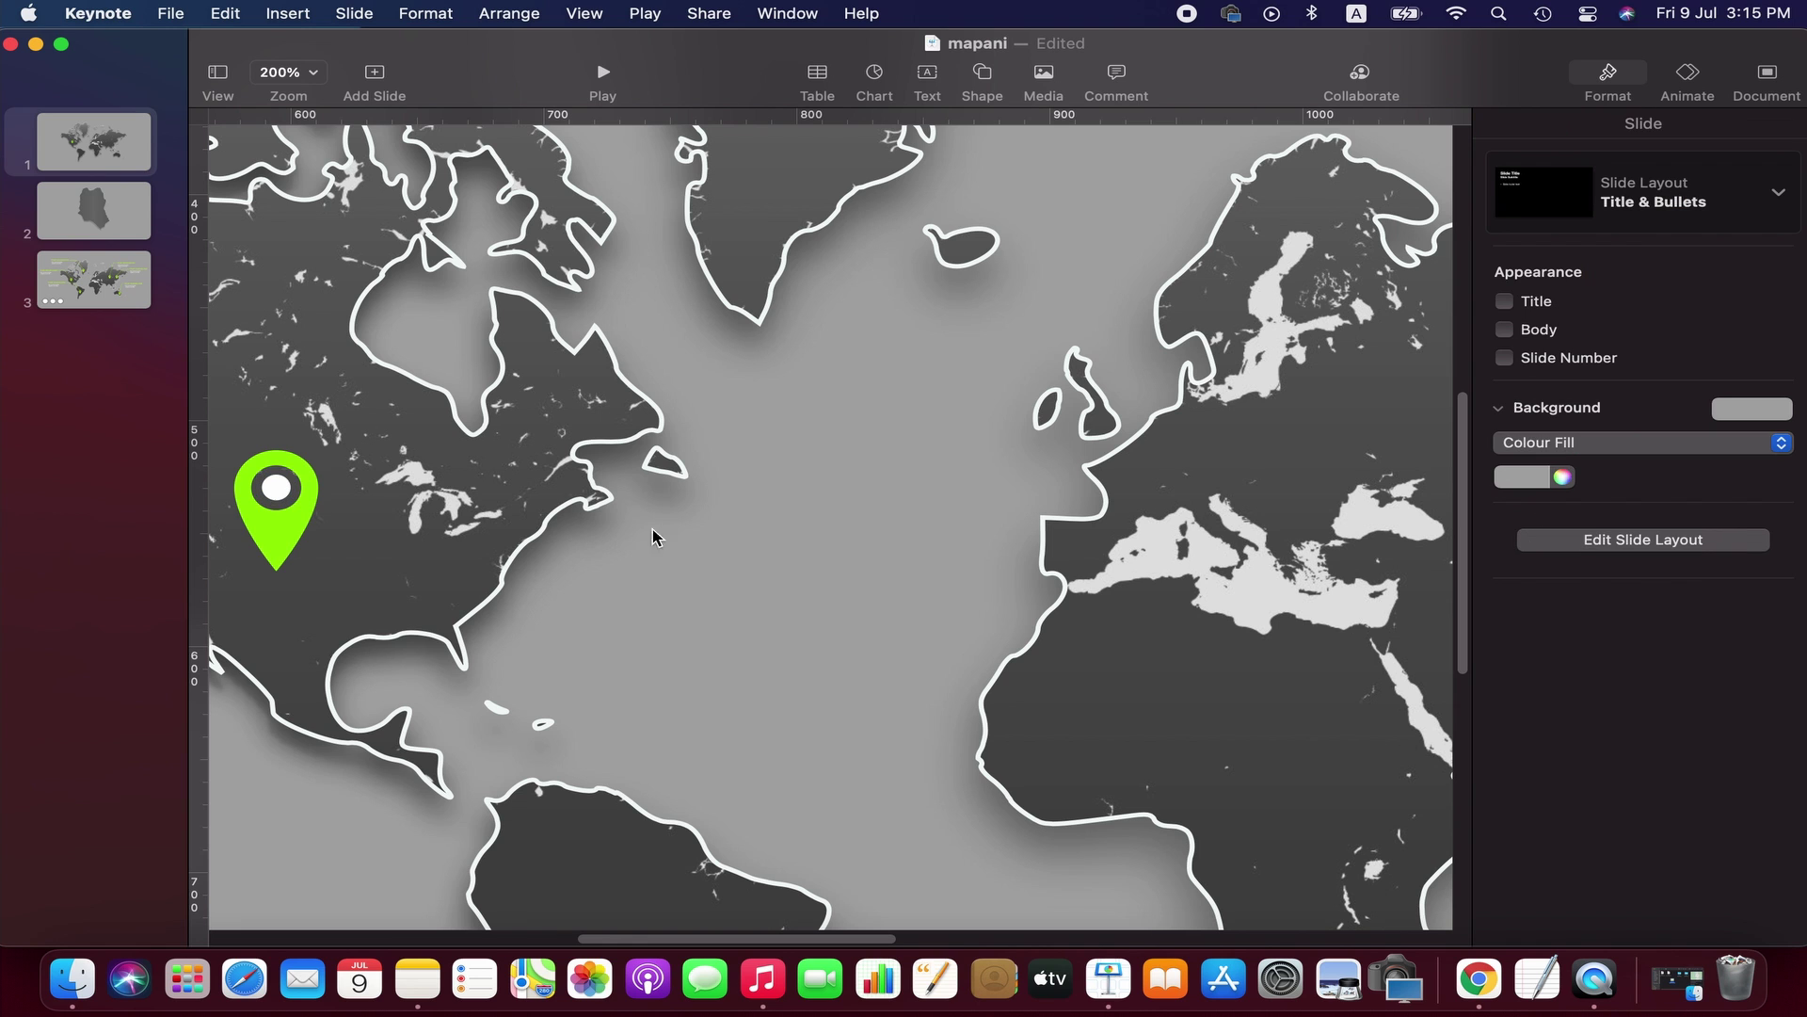
click(287, 72)
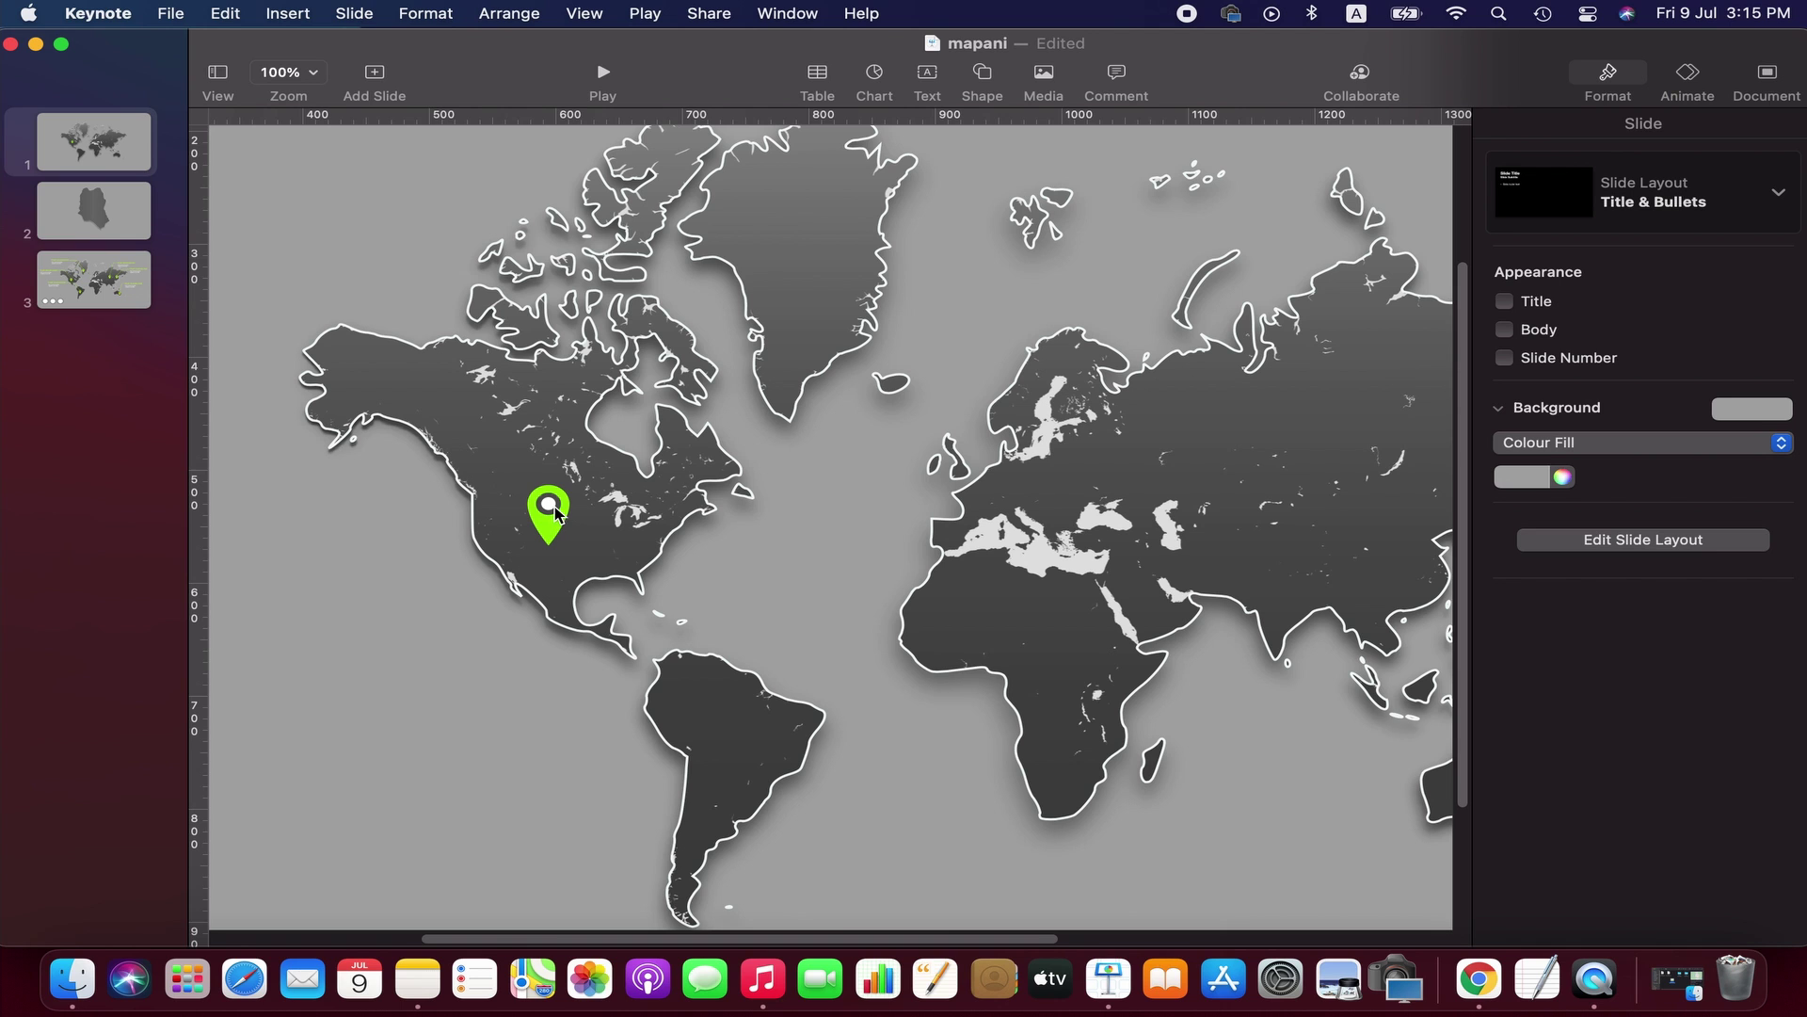
- Group the white circle and the lime-green pin into one object
click(557, 529)
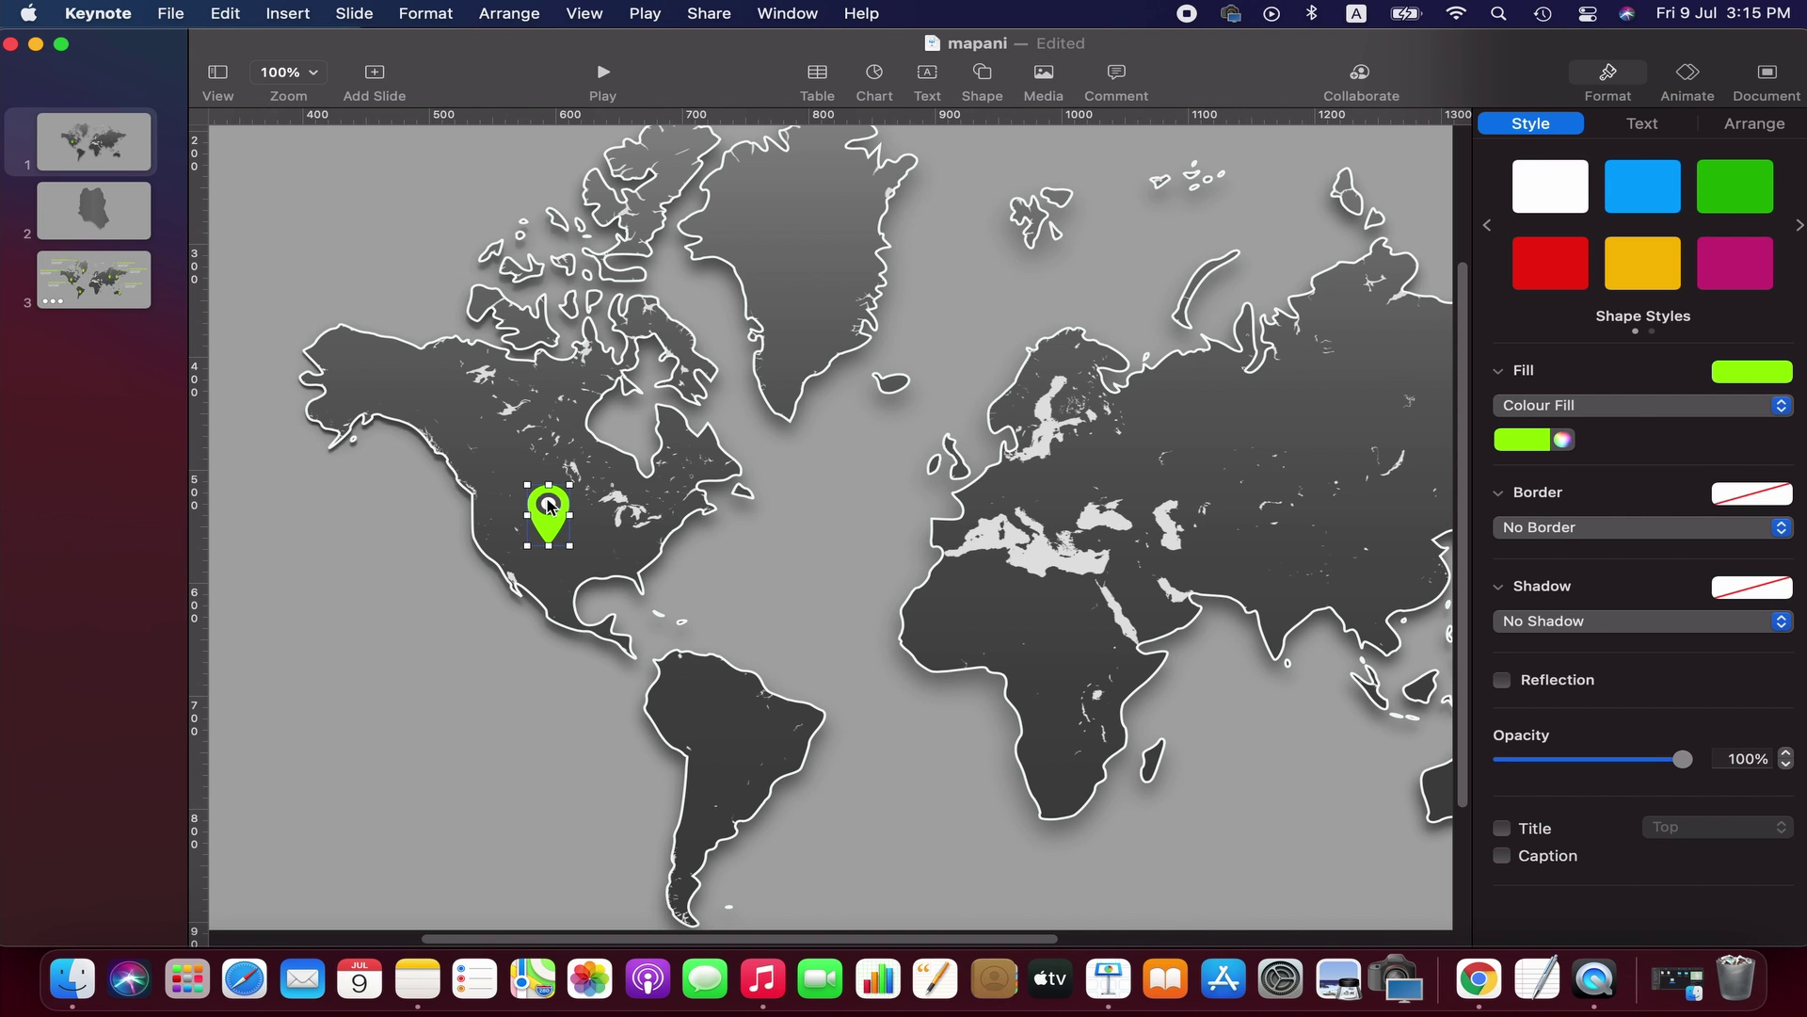
right_click(548, 506)
click(616, 381)
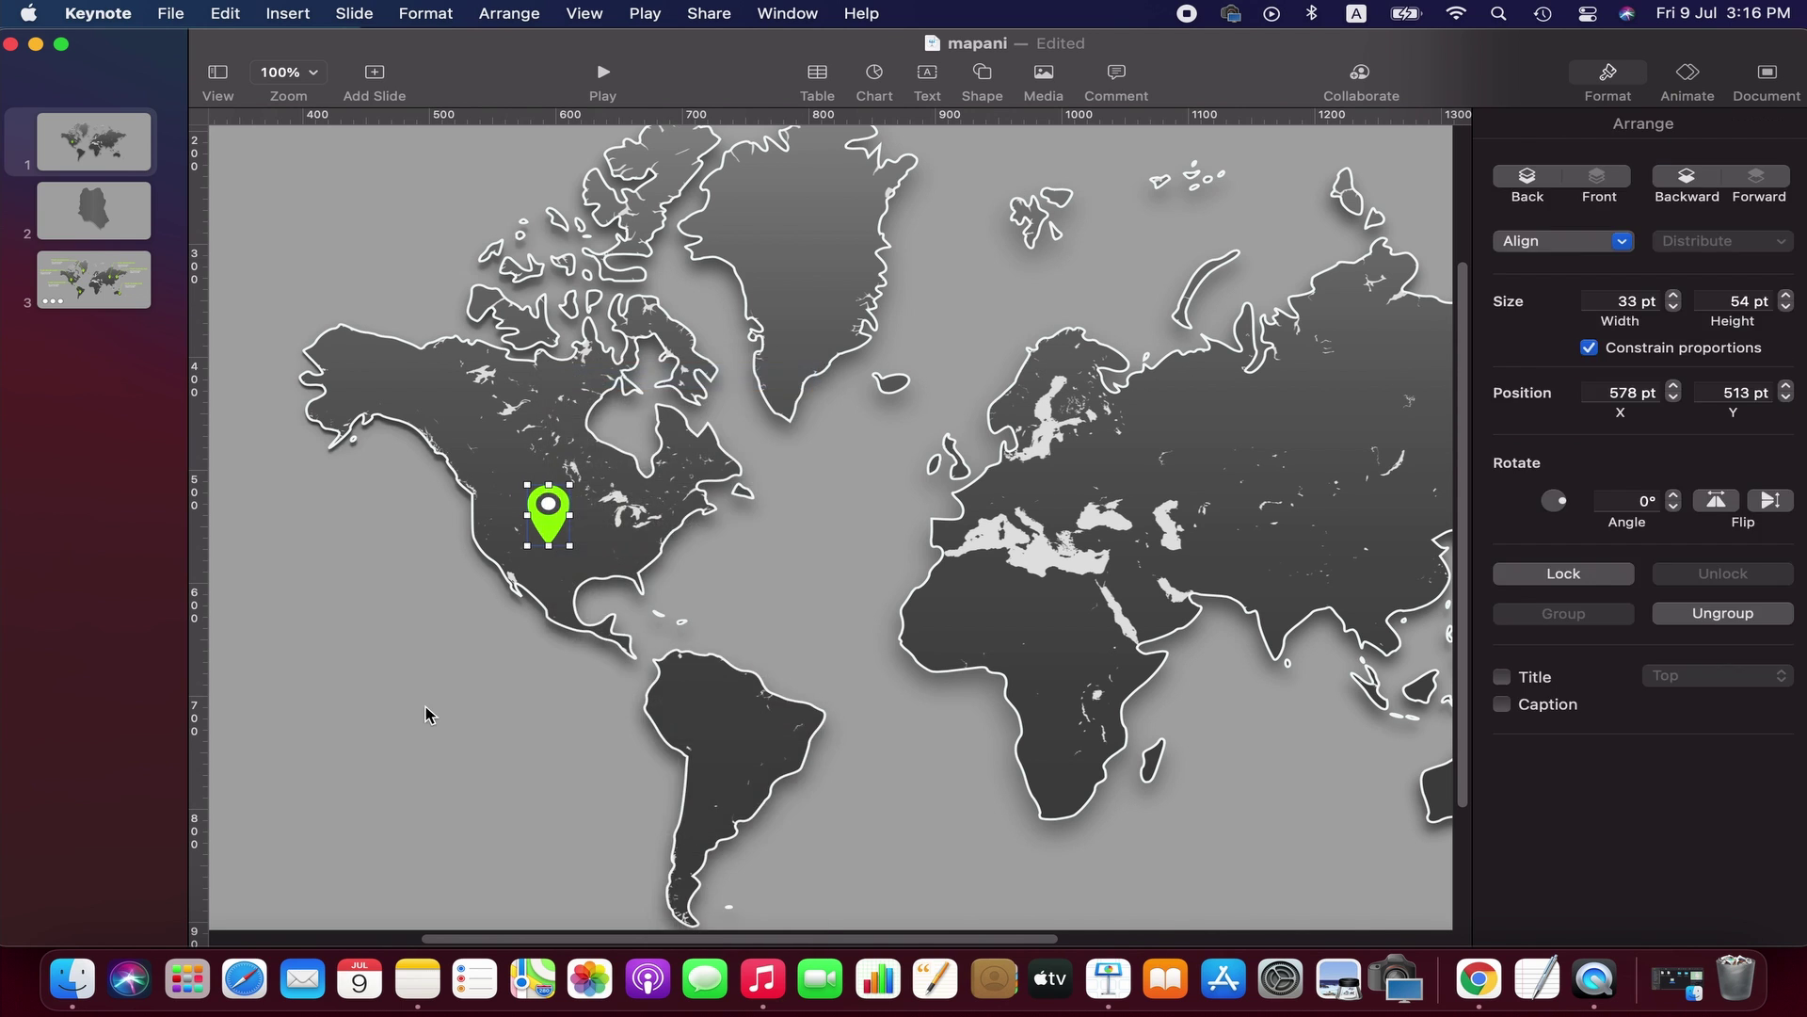
- Zoom the view out to 75% and then 50%, and deselect the pin
scroll(459, 815, down, 1)
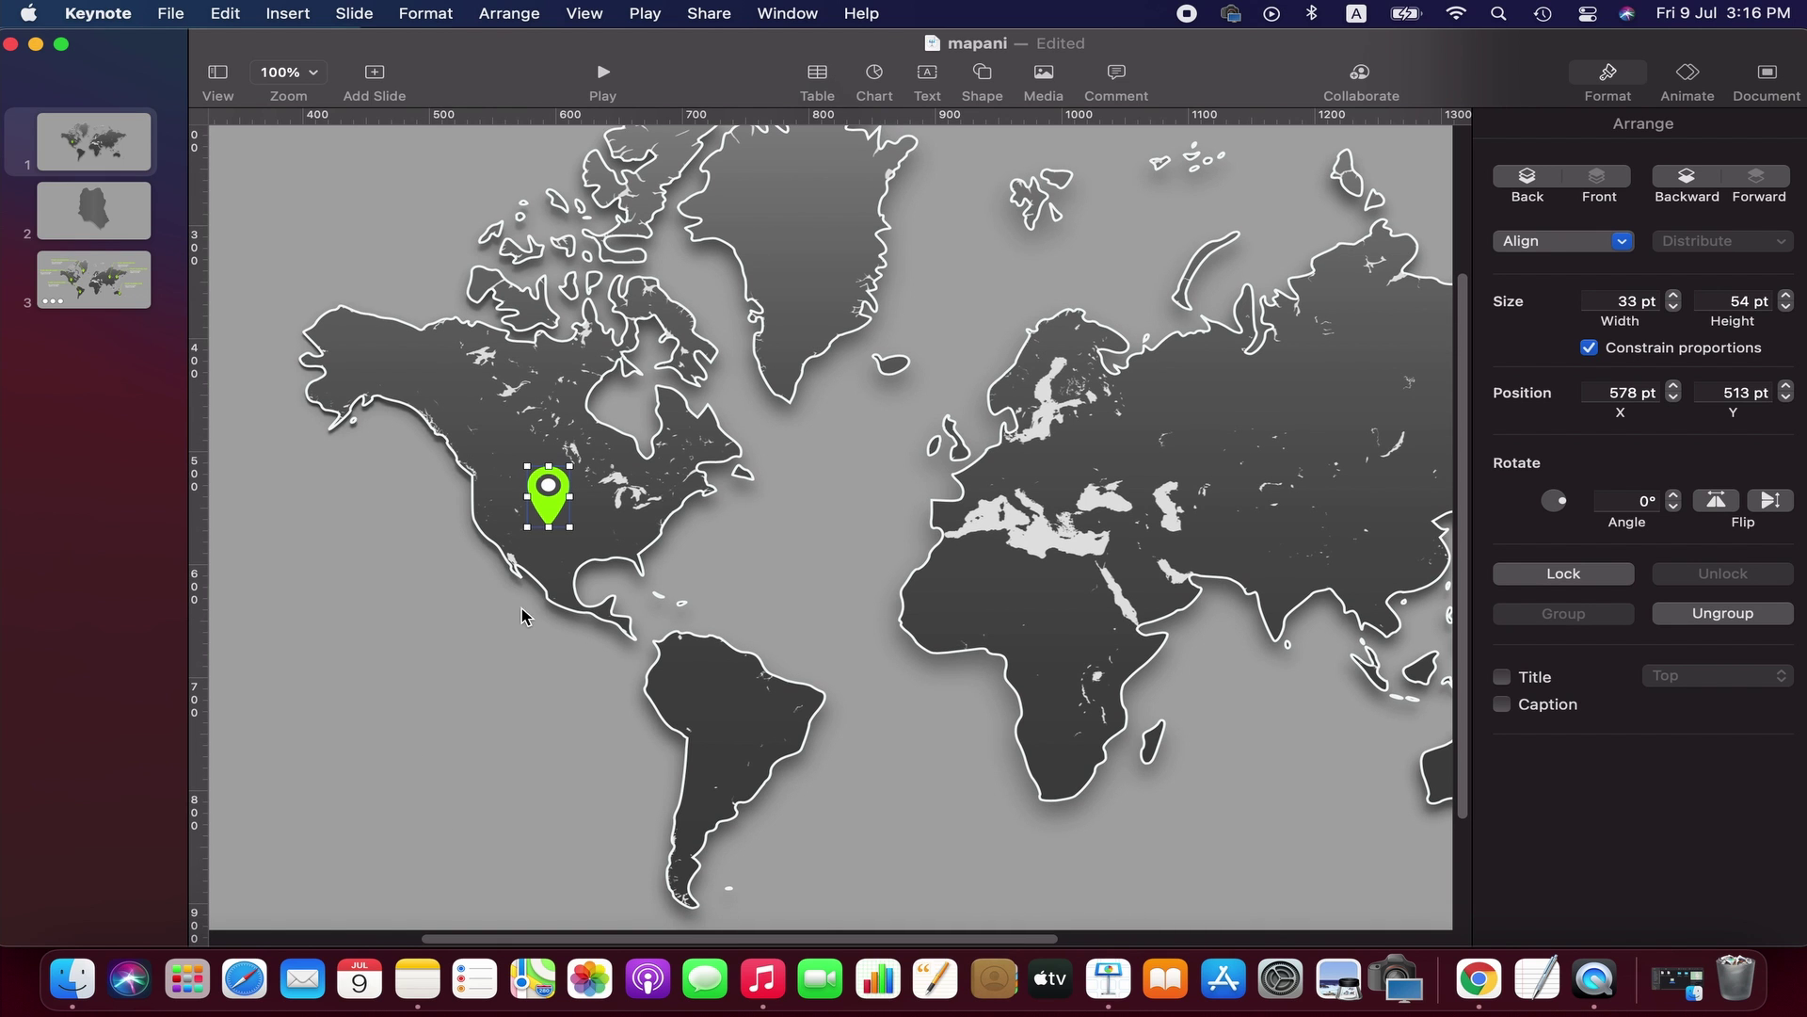
click(314, 73)
click(320, 153)
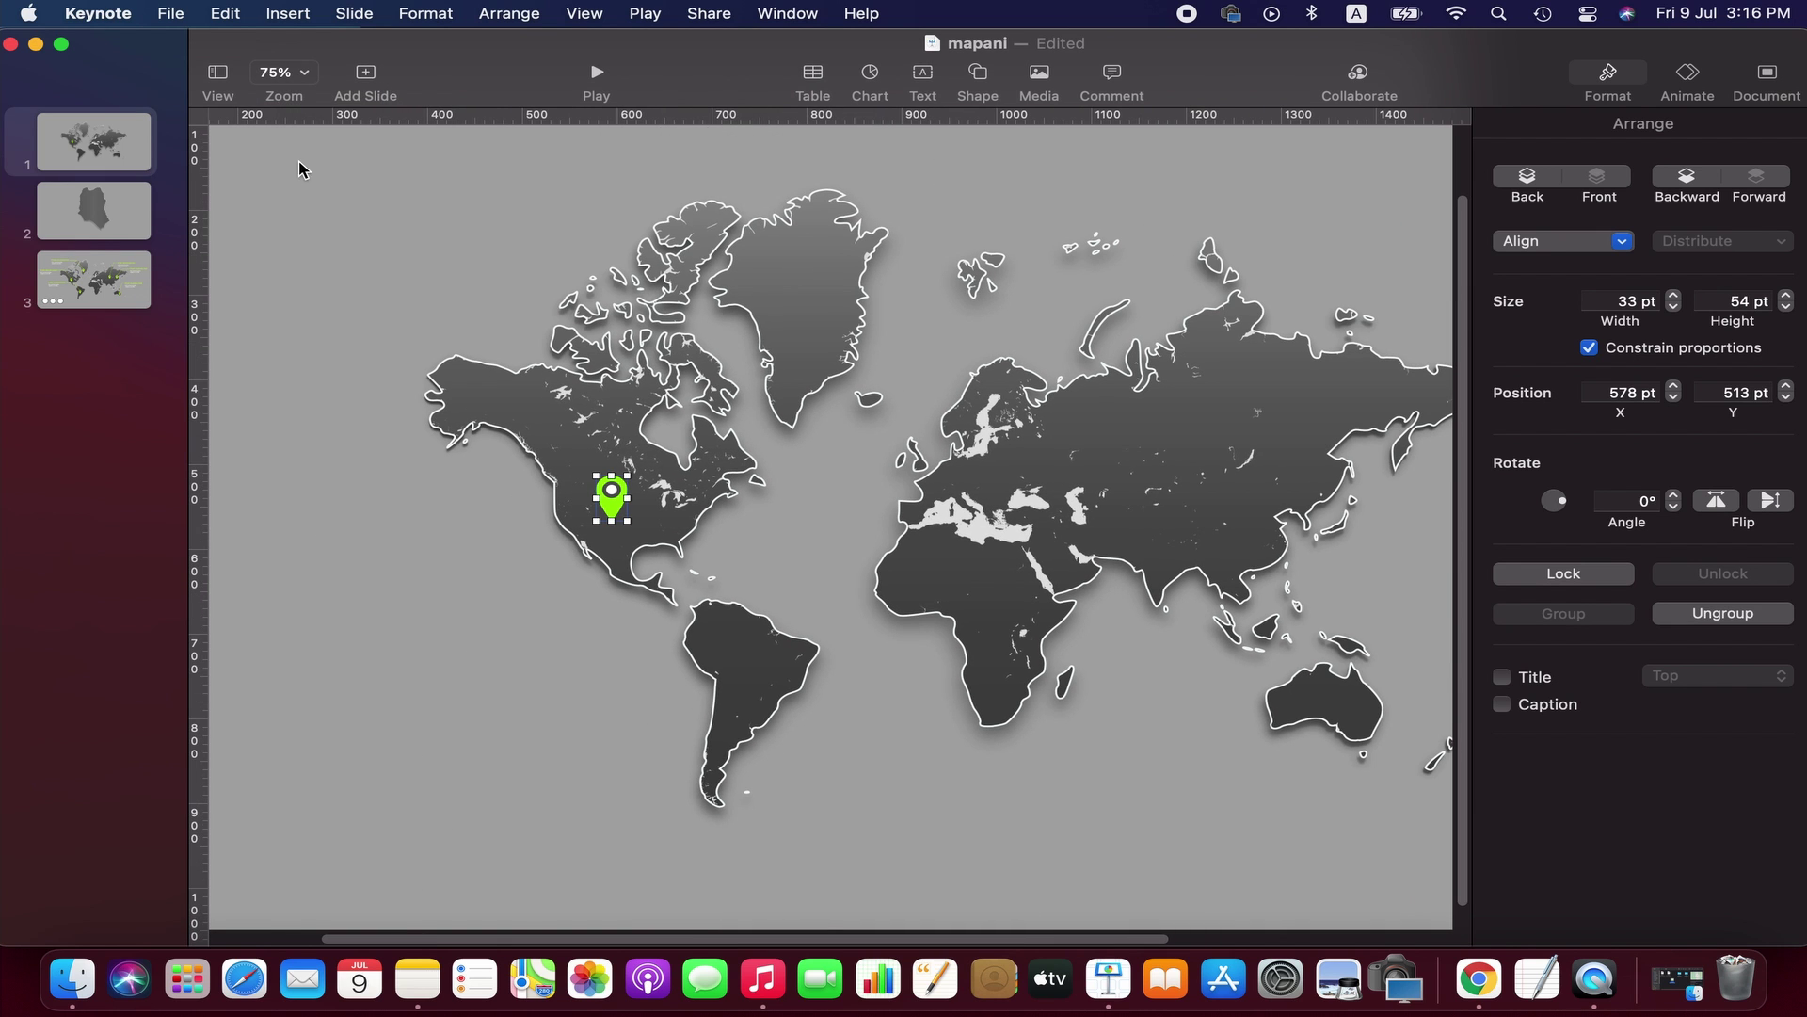
click(282, 72)
click(292, 122)
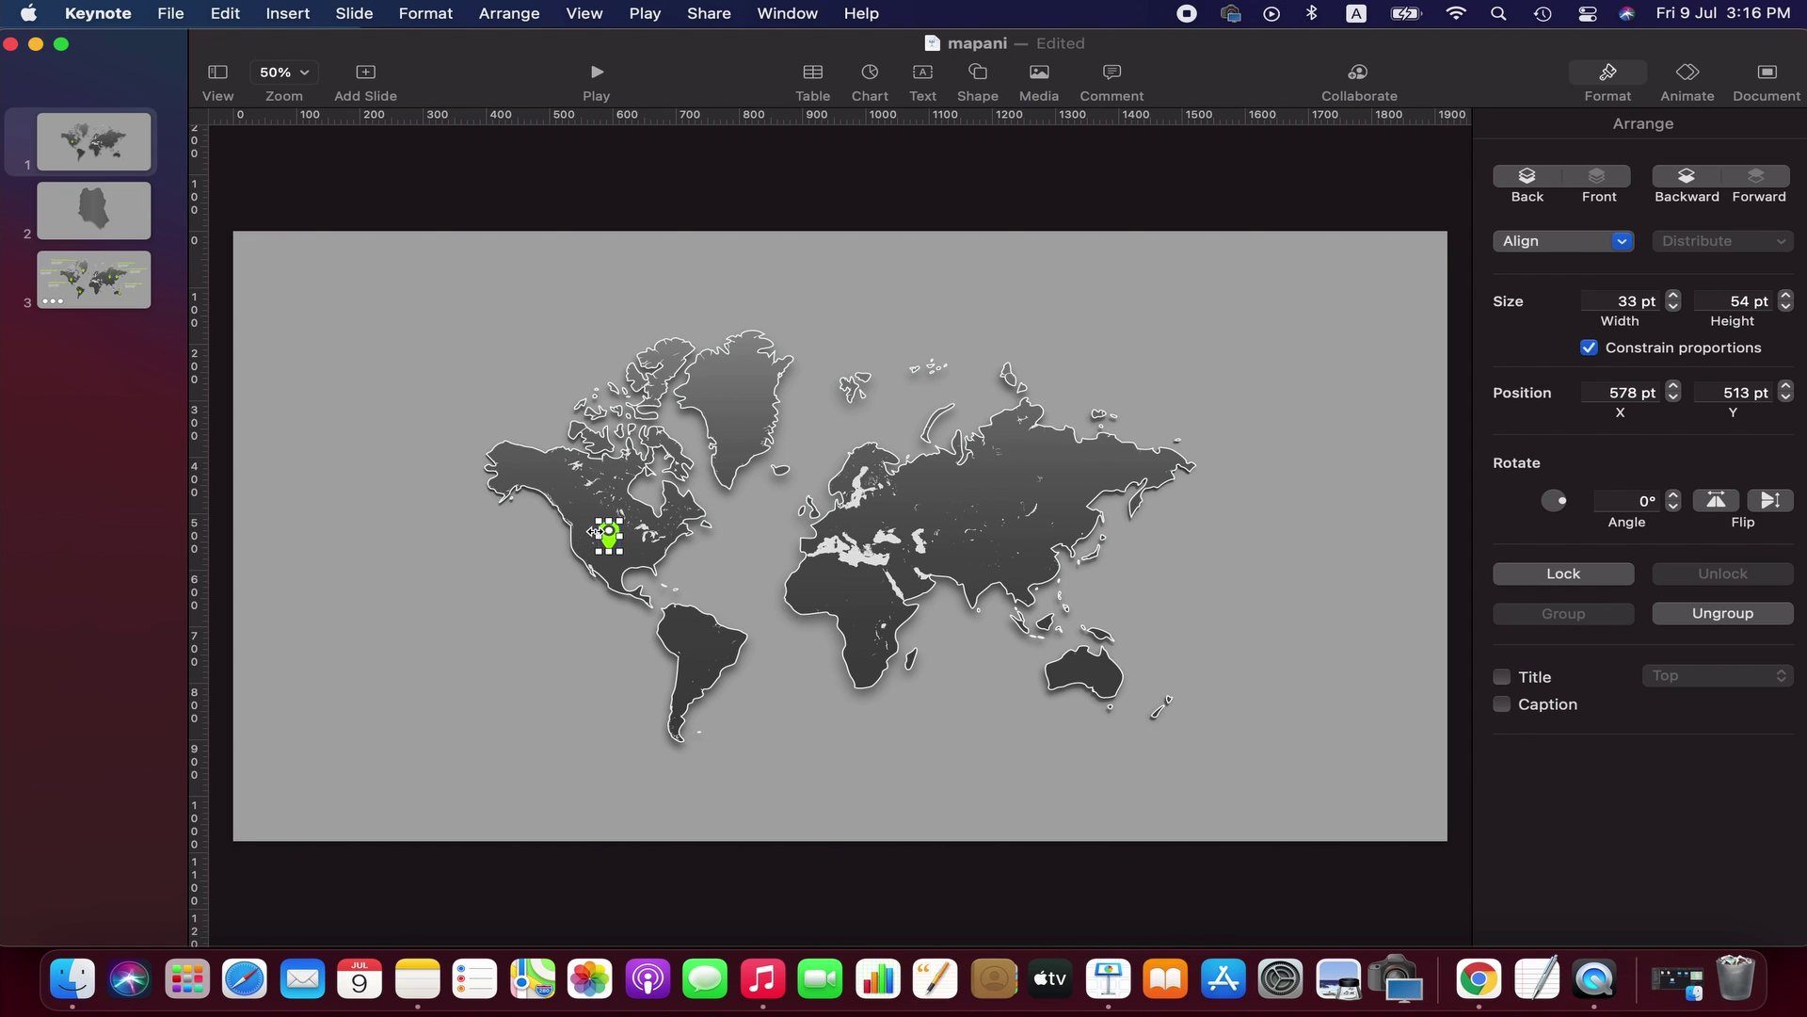
click(423, 458)
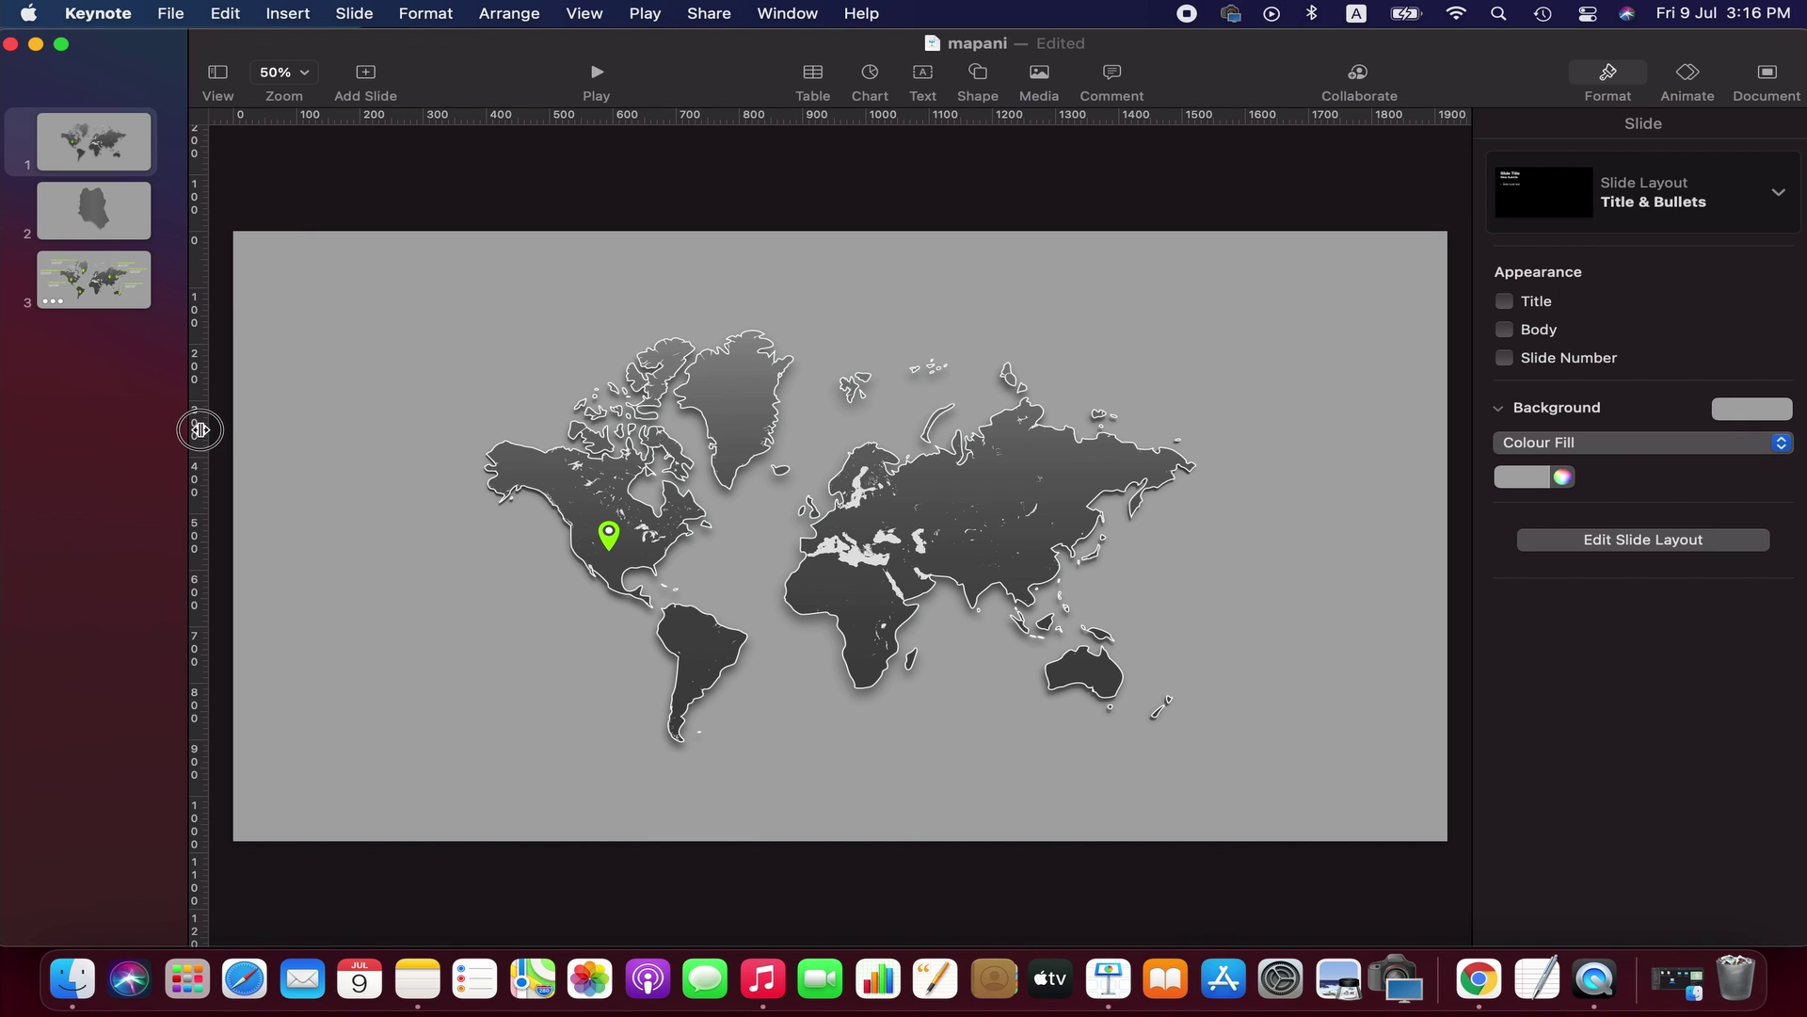
- Drag two vertical guides and one horizontal guide onto the slide
drag(192, 420, 491, 467)
drag(186, 466, 422, 482)
drag(517, 118, 519, 434)
- Nudge the grouped pin slightly down-right and shift one vertical guide left
click(610, 542)
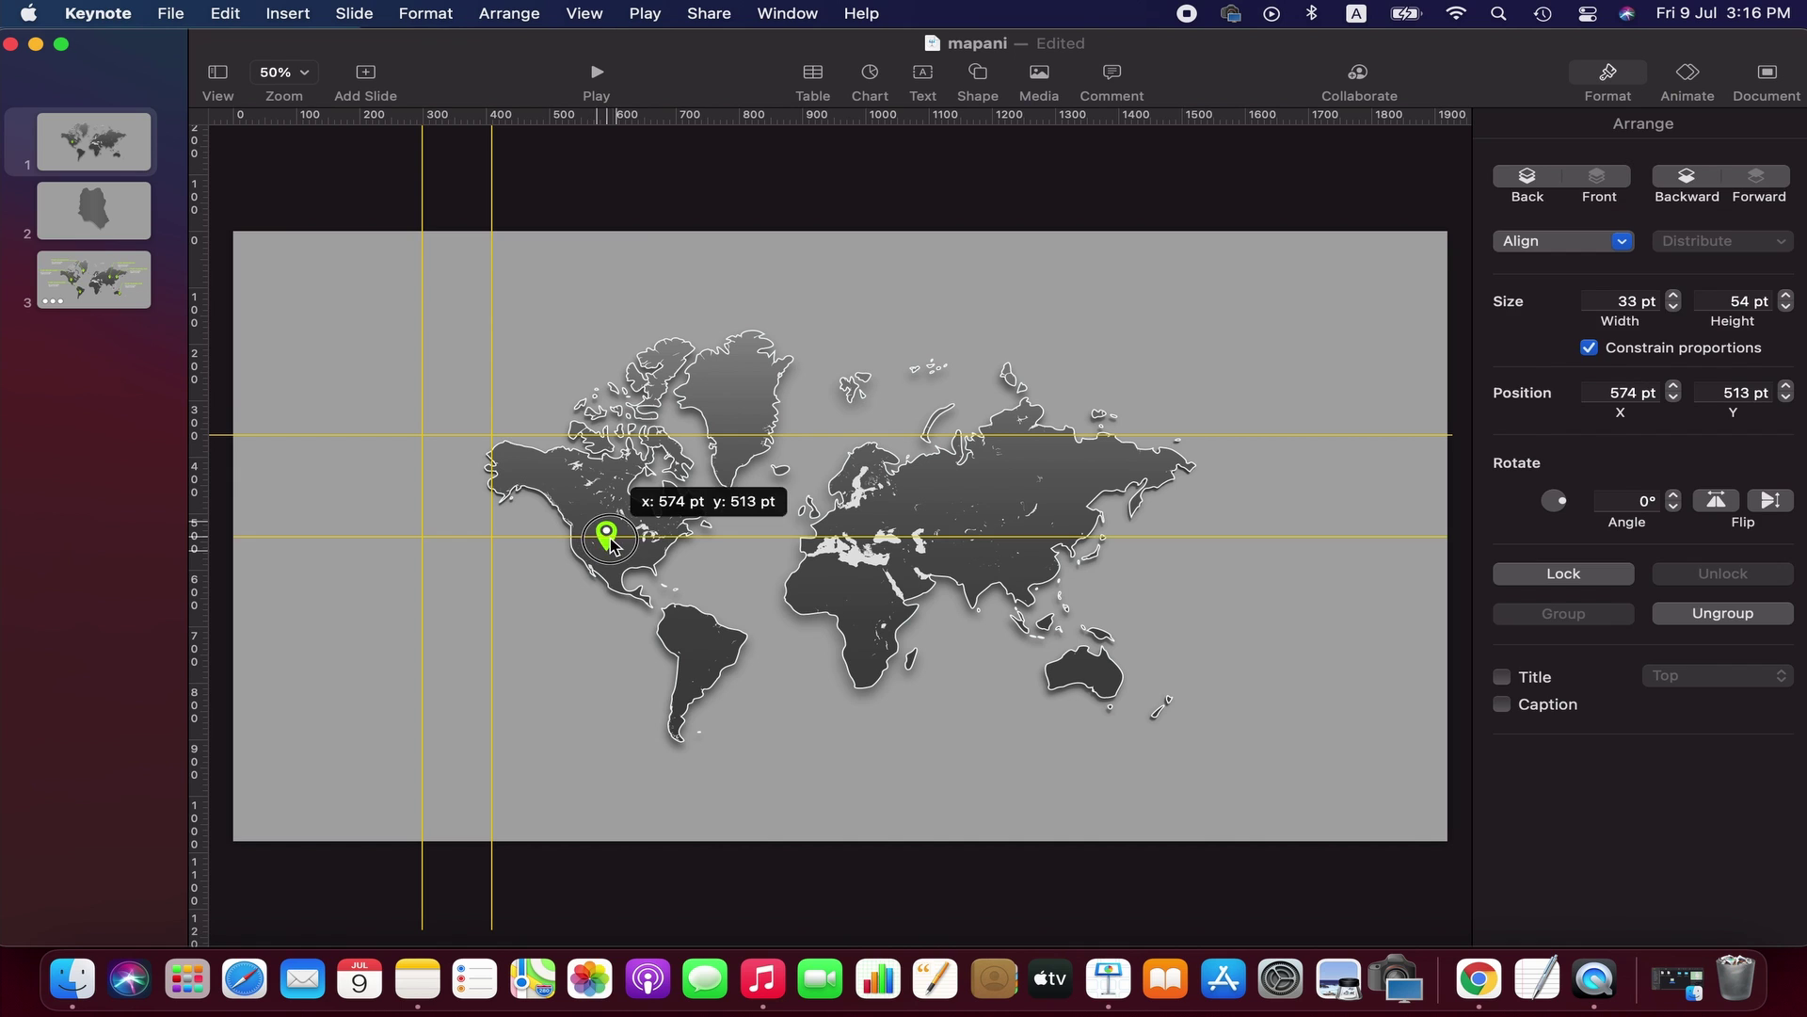
drag(611, 543, 615, 554)
drag(492, 391, 436, 394)
click(581, 599)
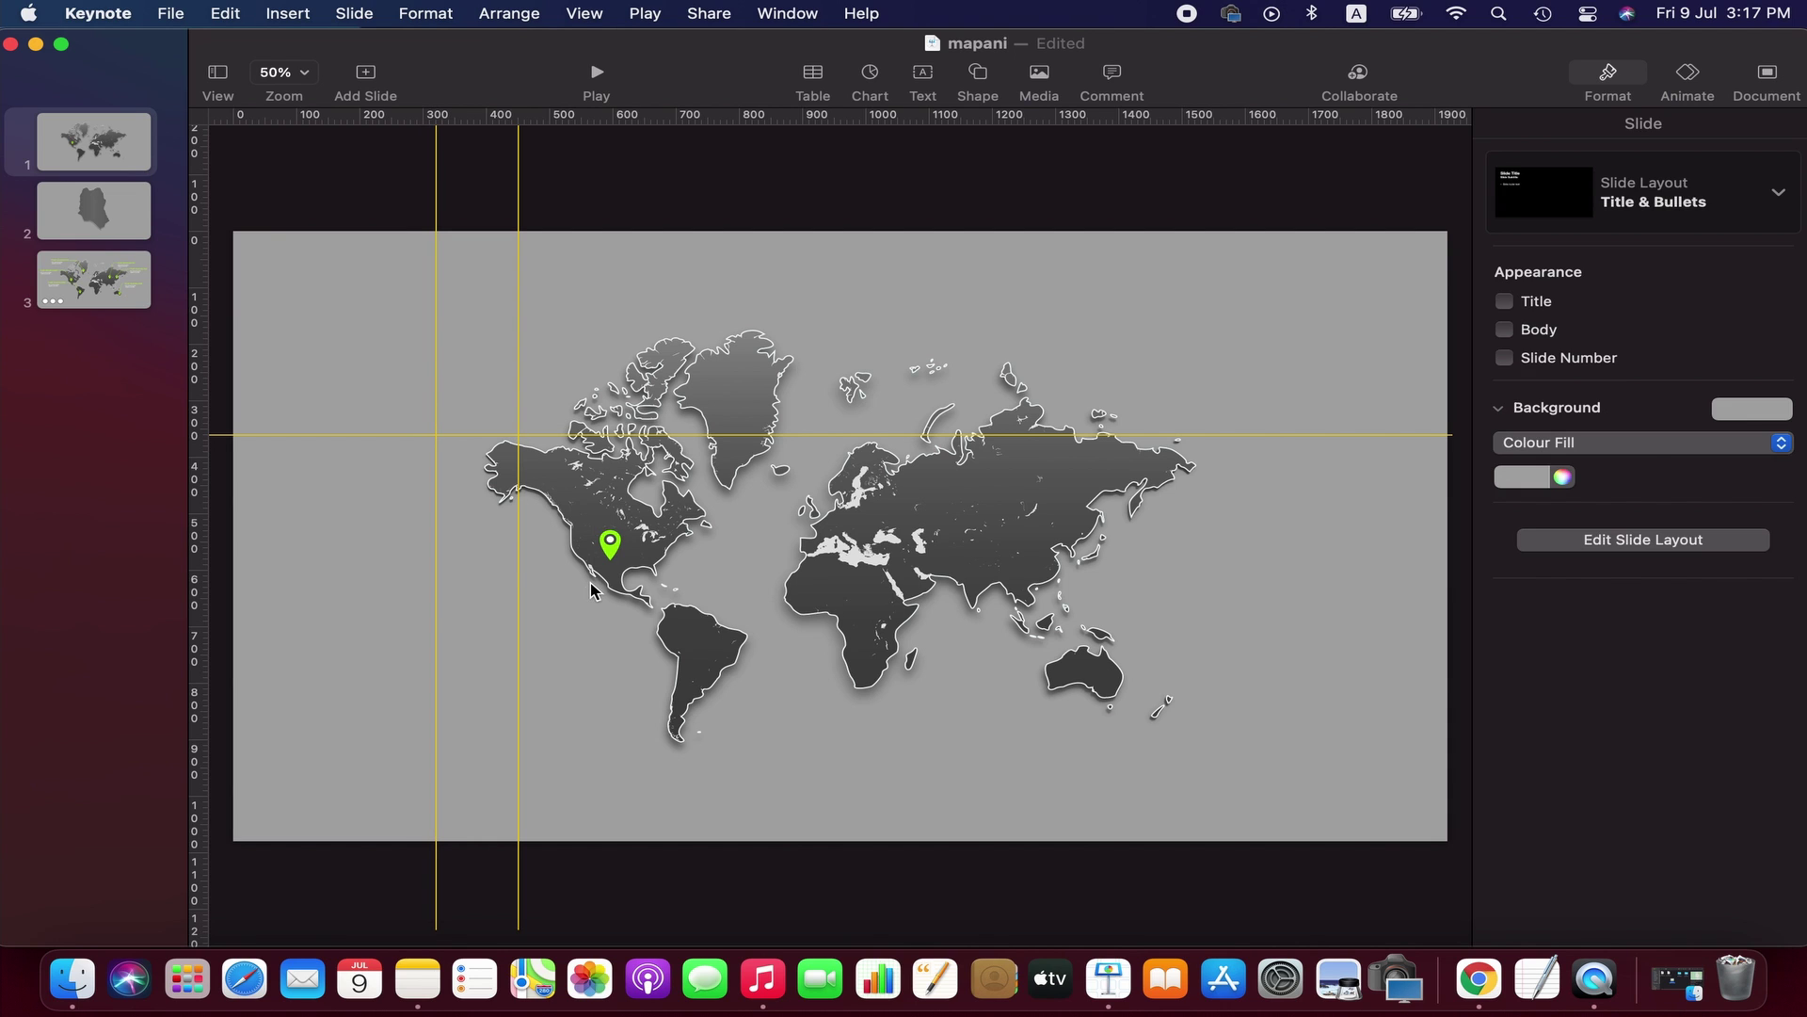
click(610, 544)
click(1052, 192)
- At 100% zoom, draw a pen-tool line from the pin's top up-left toward the guide crossing
click(581, 11)
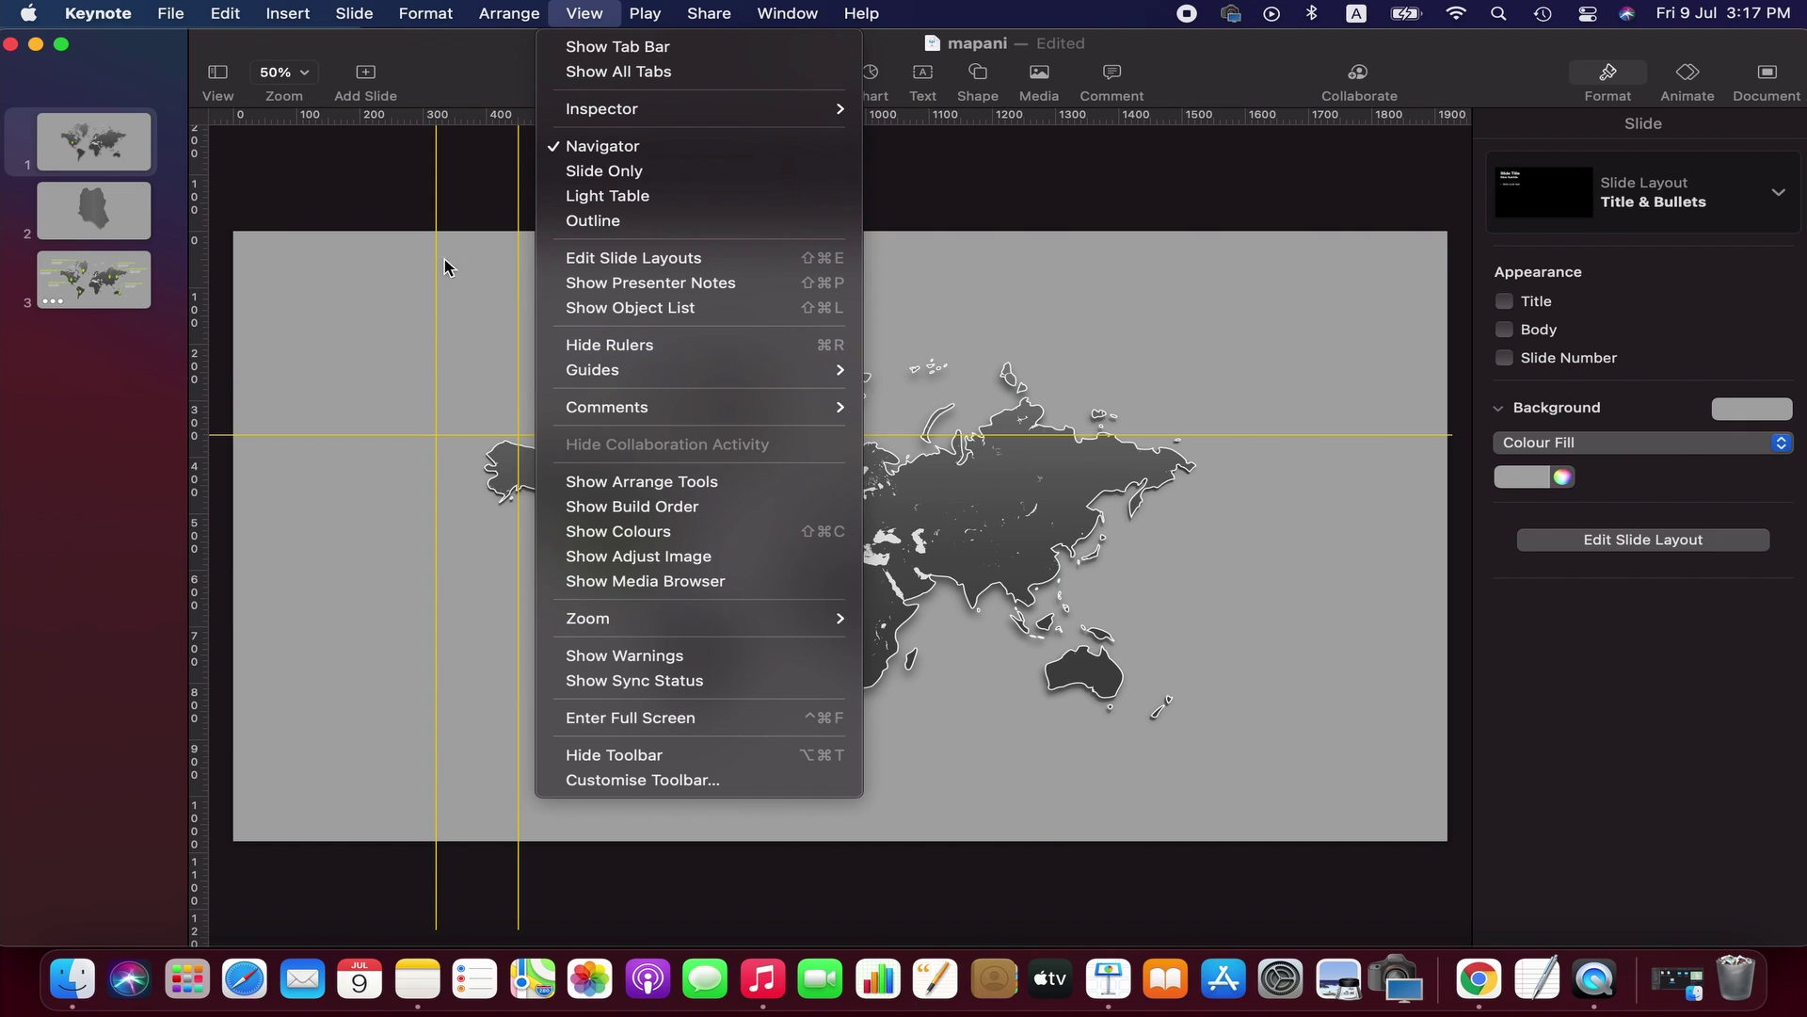
mouse_move(652, 379)
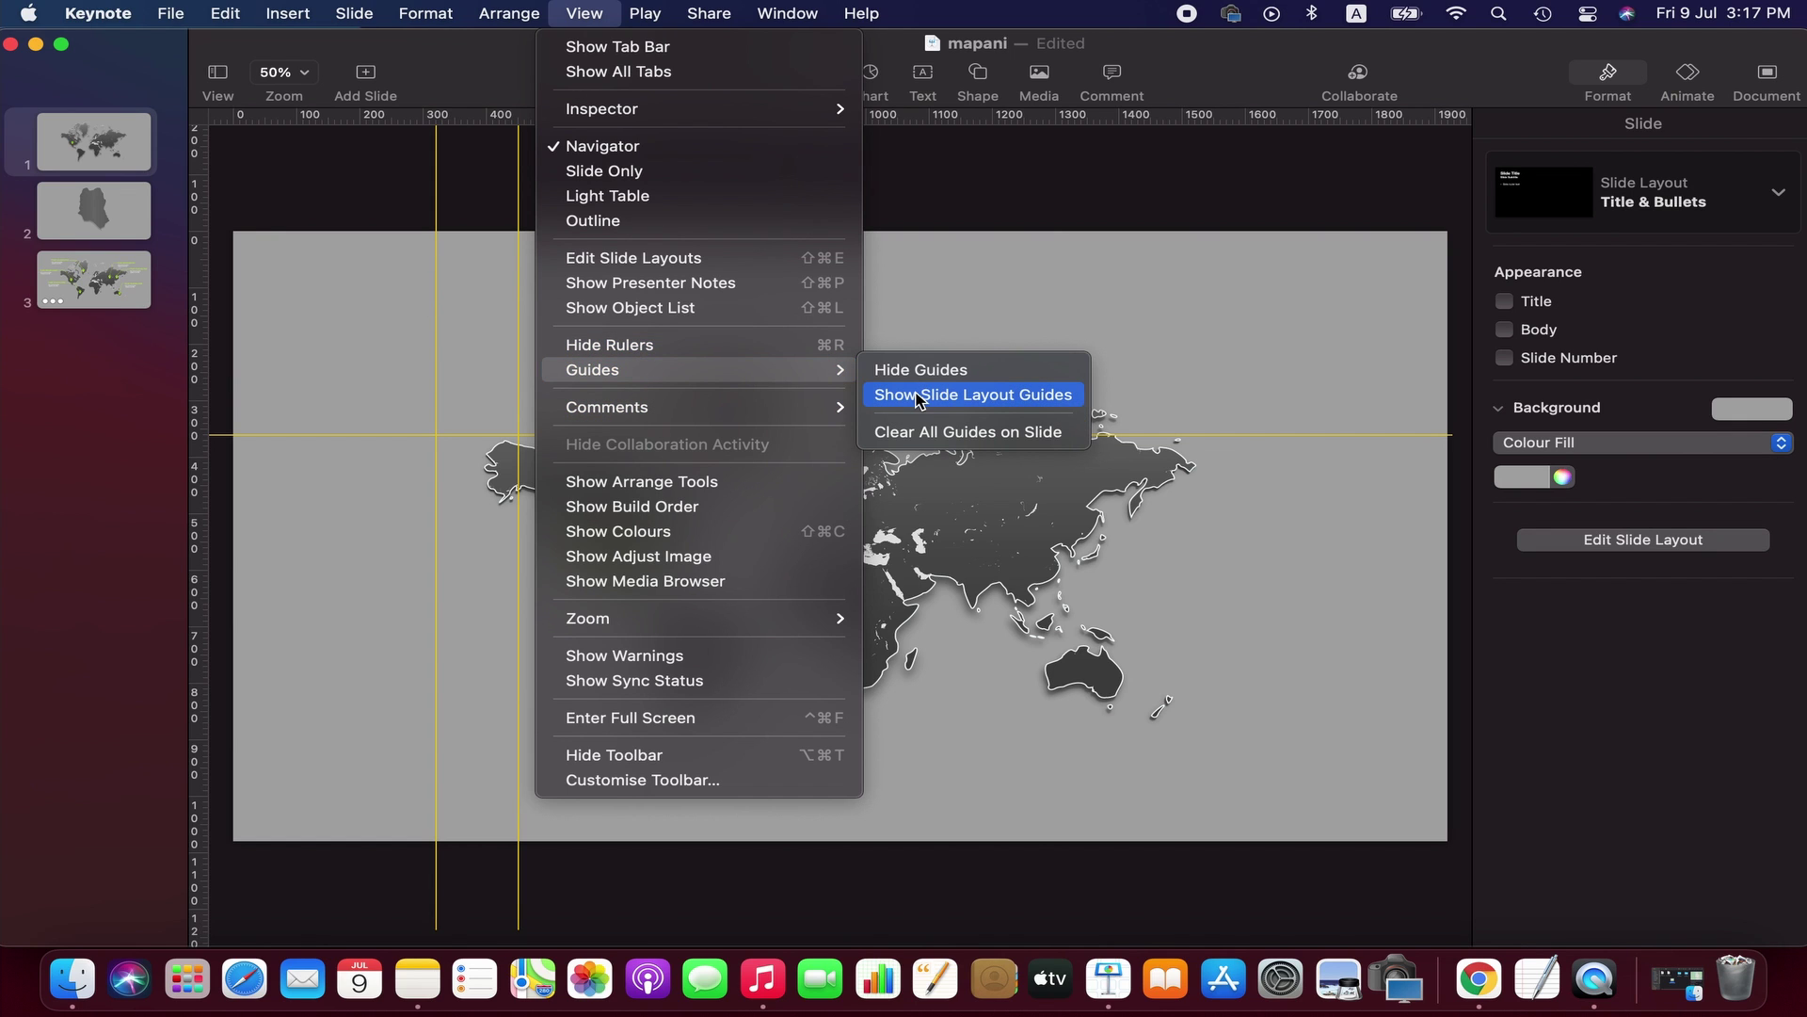
click(371, 226)
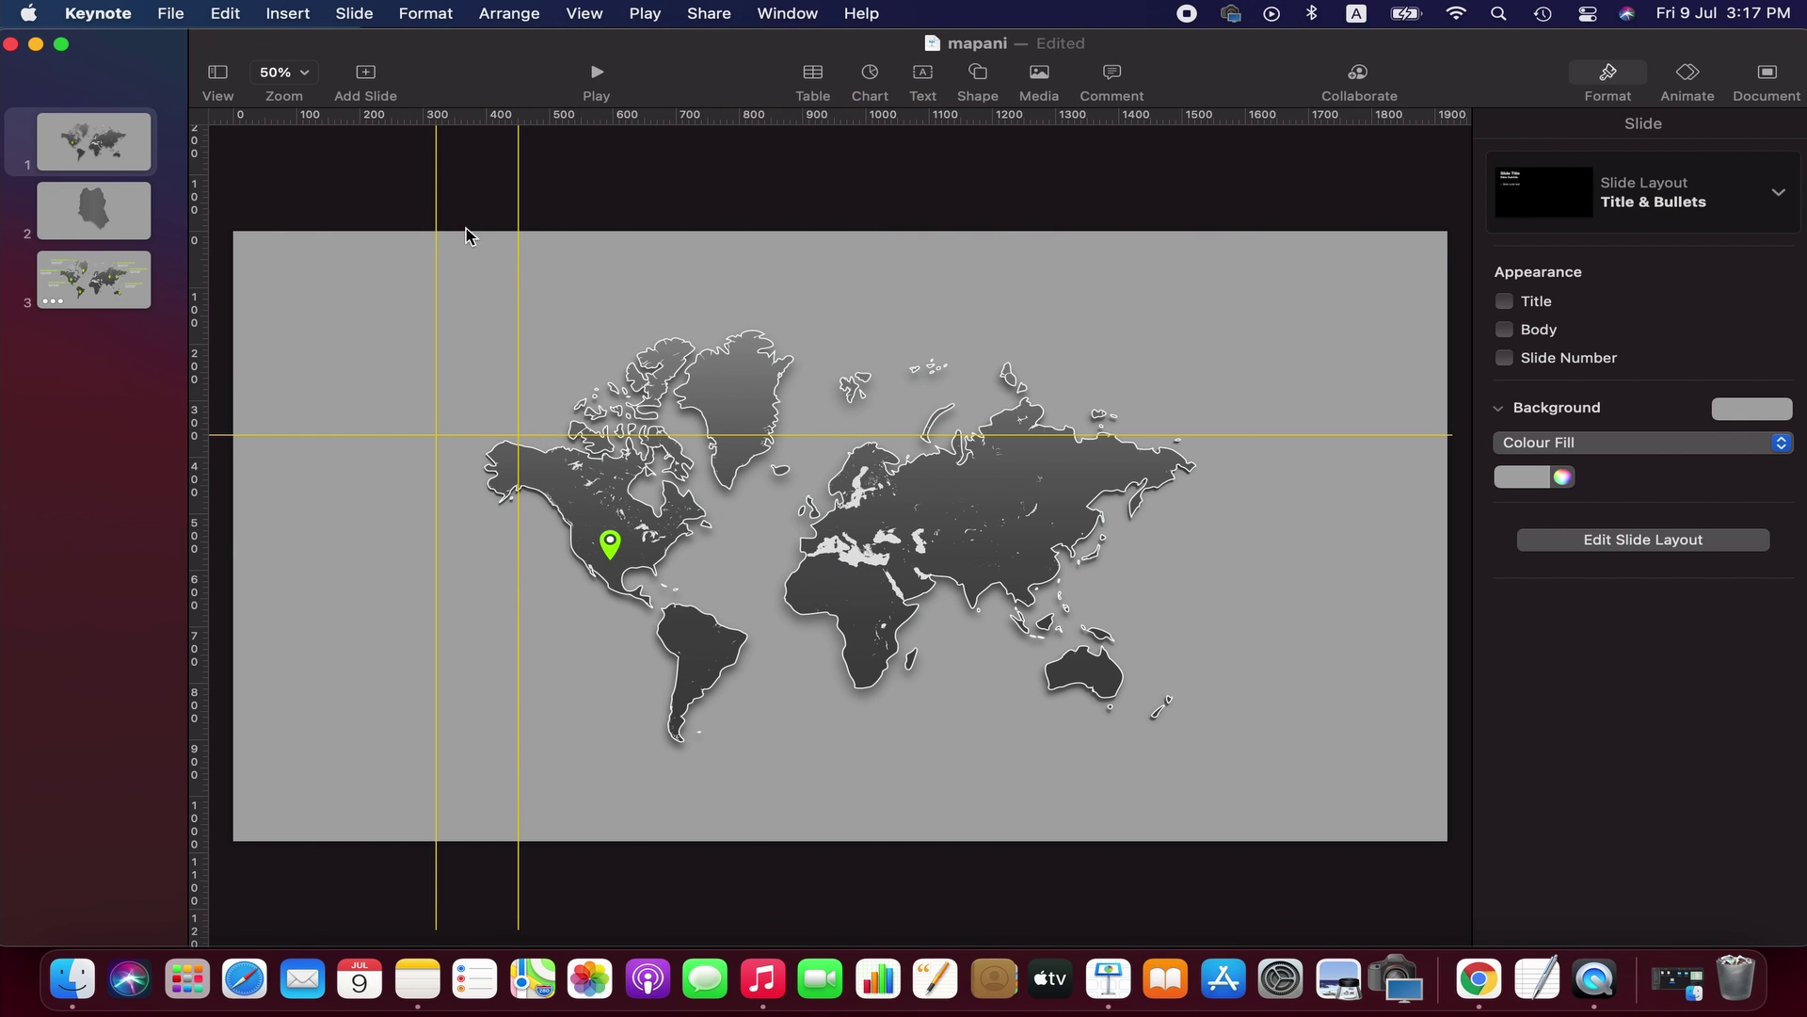
click(979, 76)
click(1254, 127)
click(282, 72)
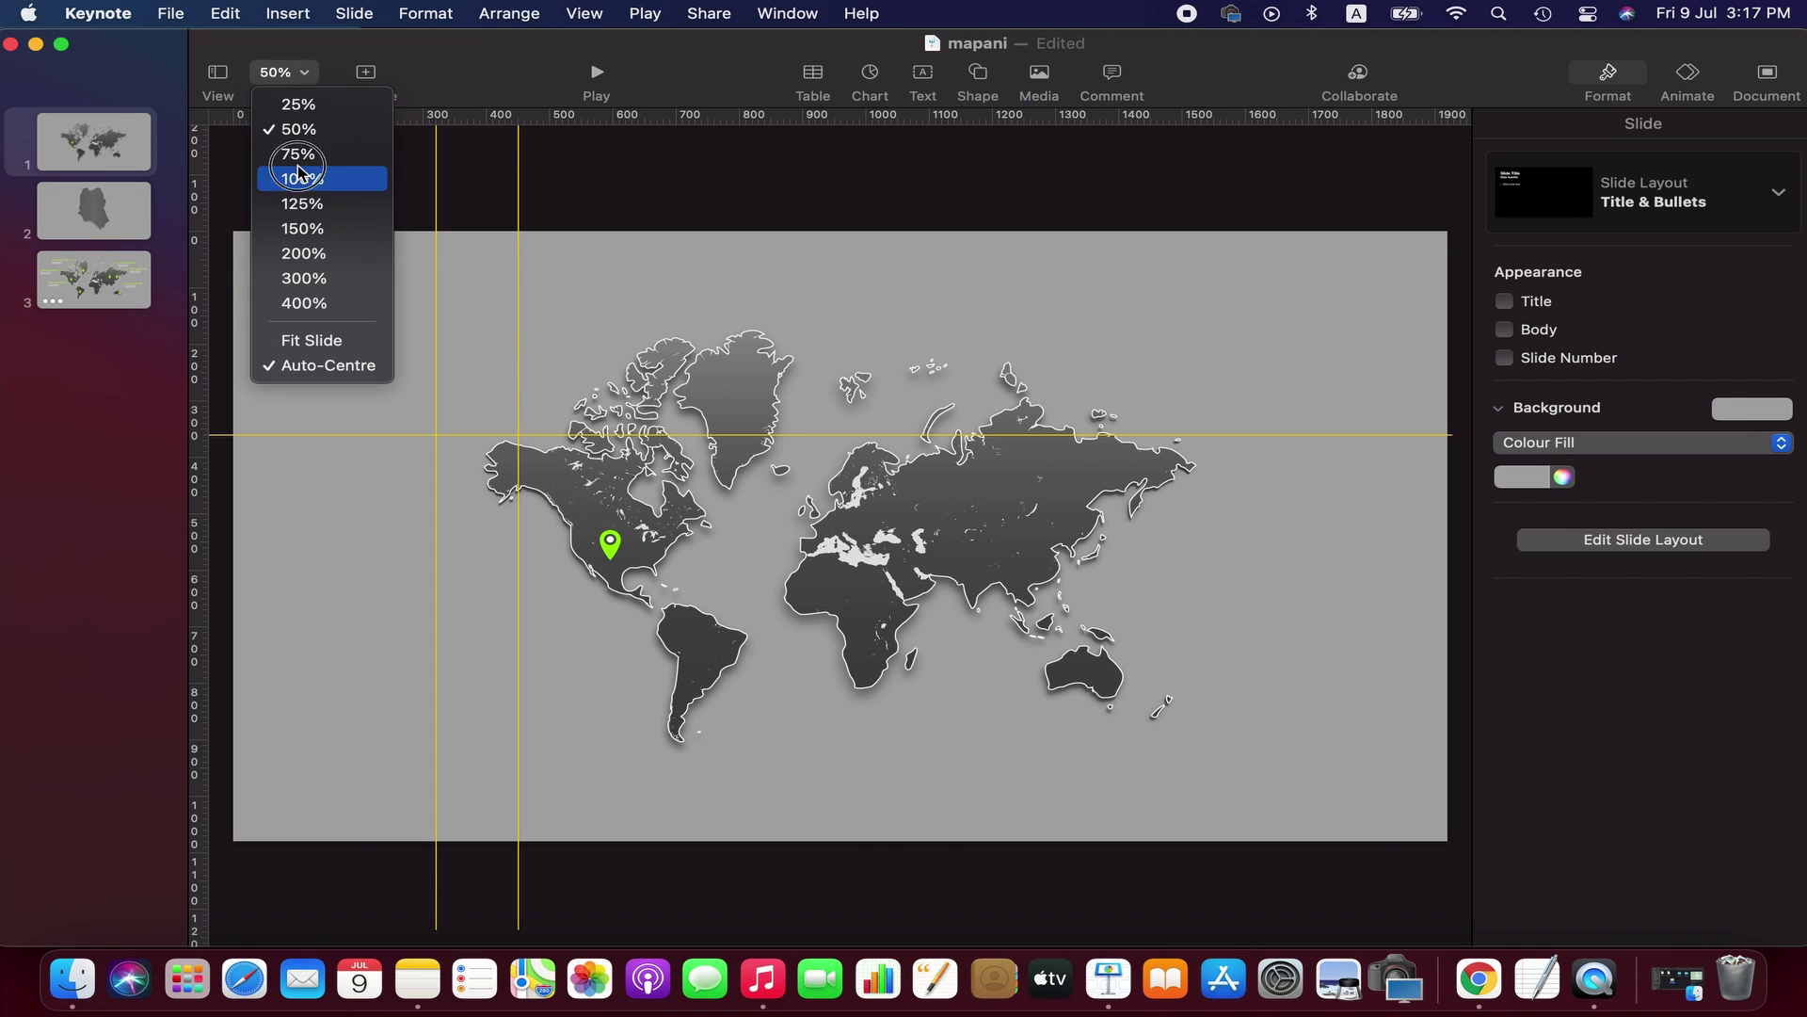
click(302, 173)
drag(787, 938, 525, 939)
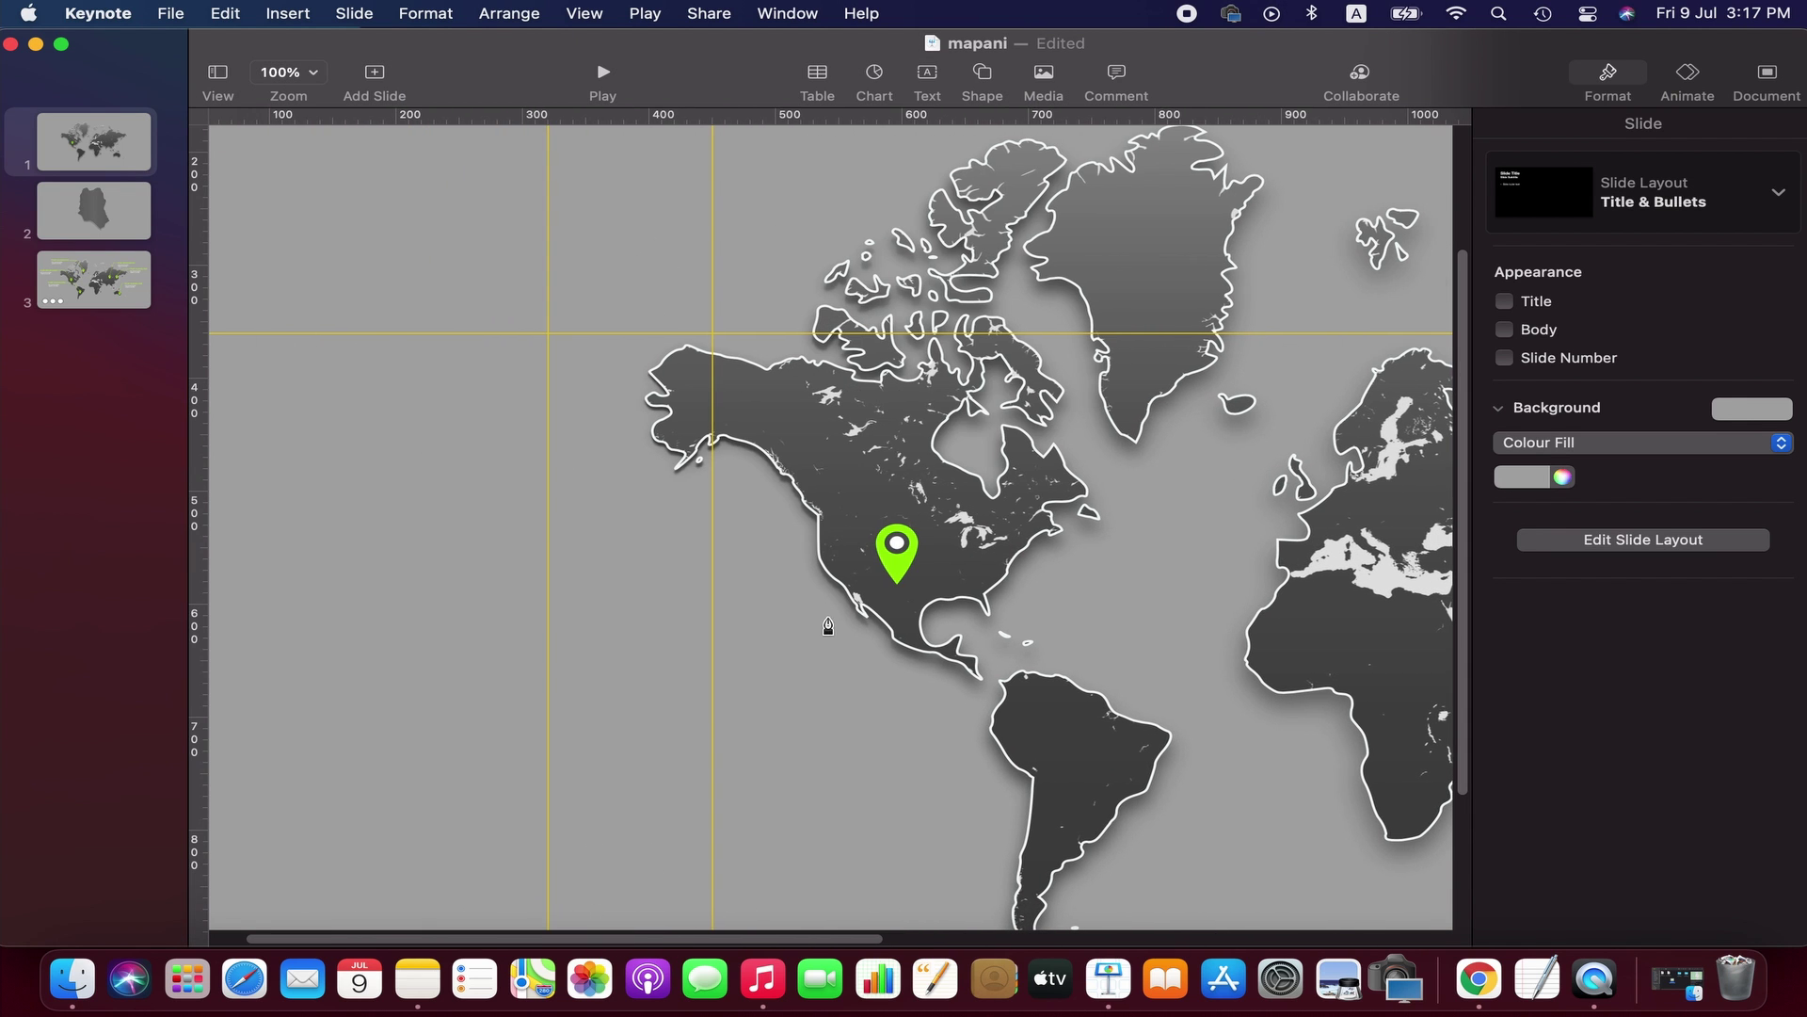
click(899, 539)
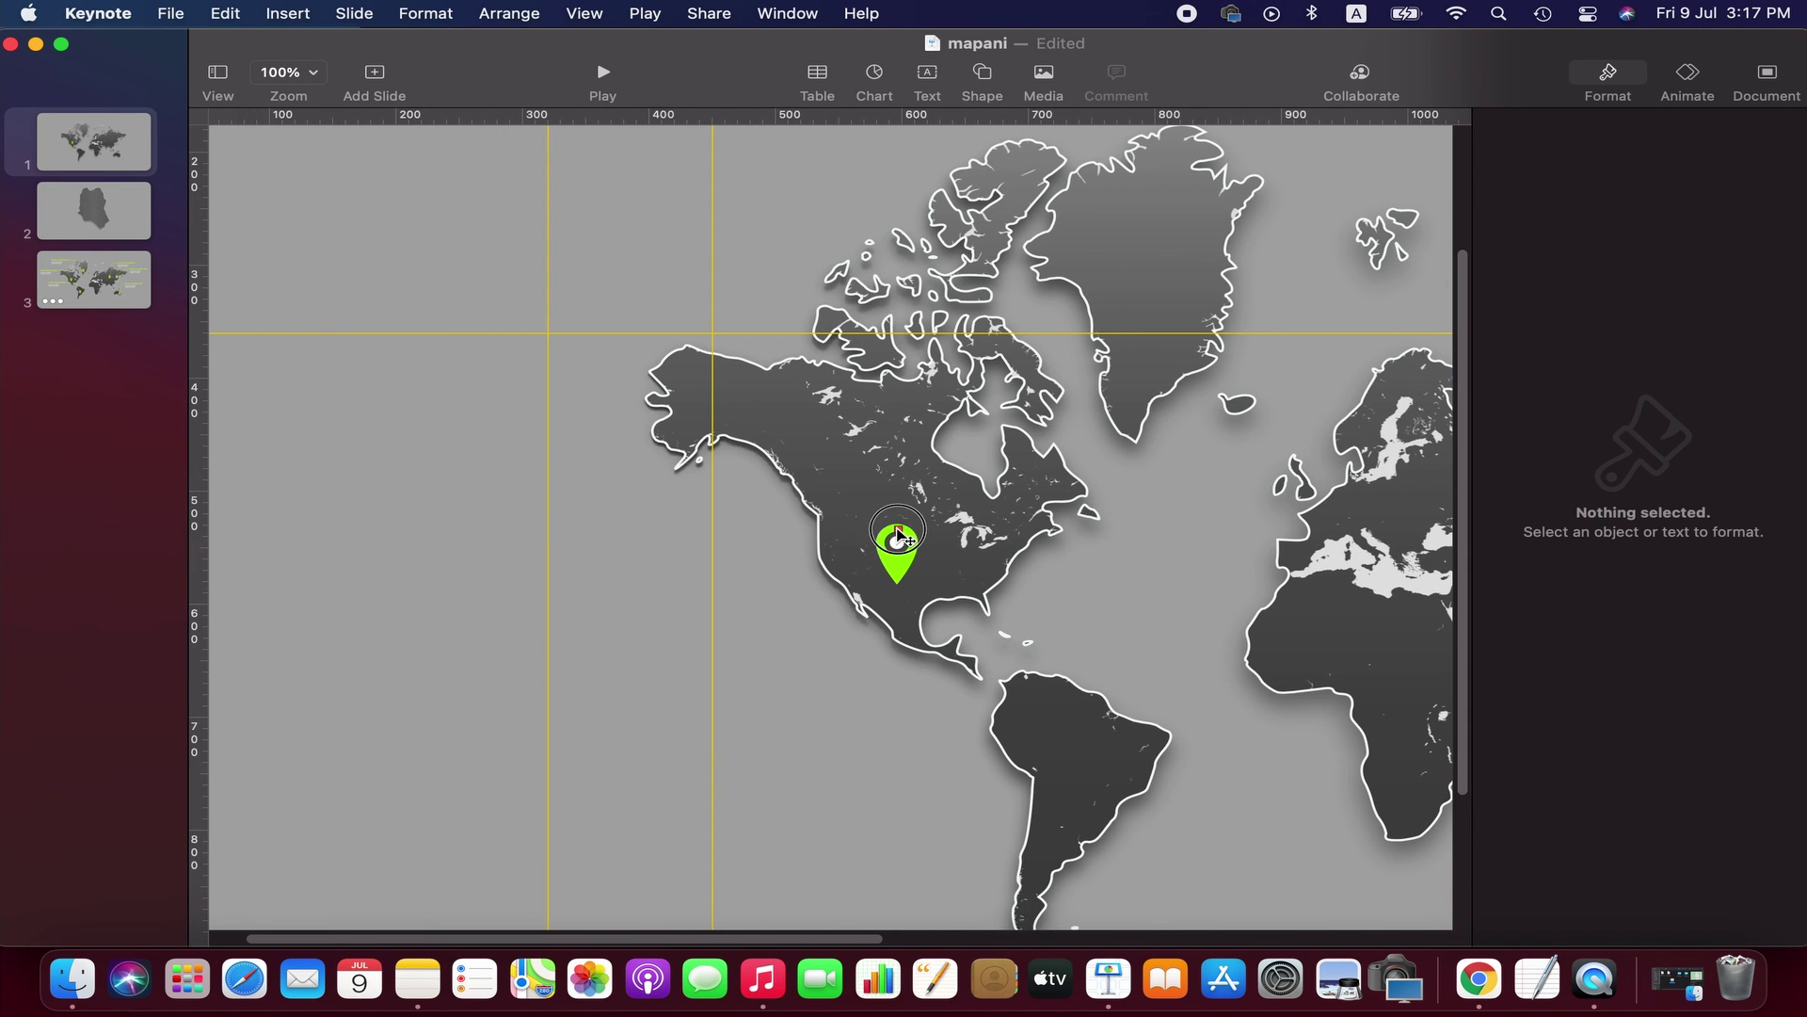
drag(906, 523, 713, 336)
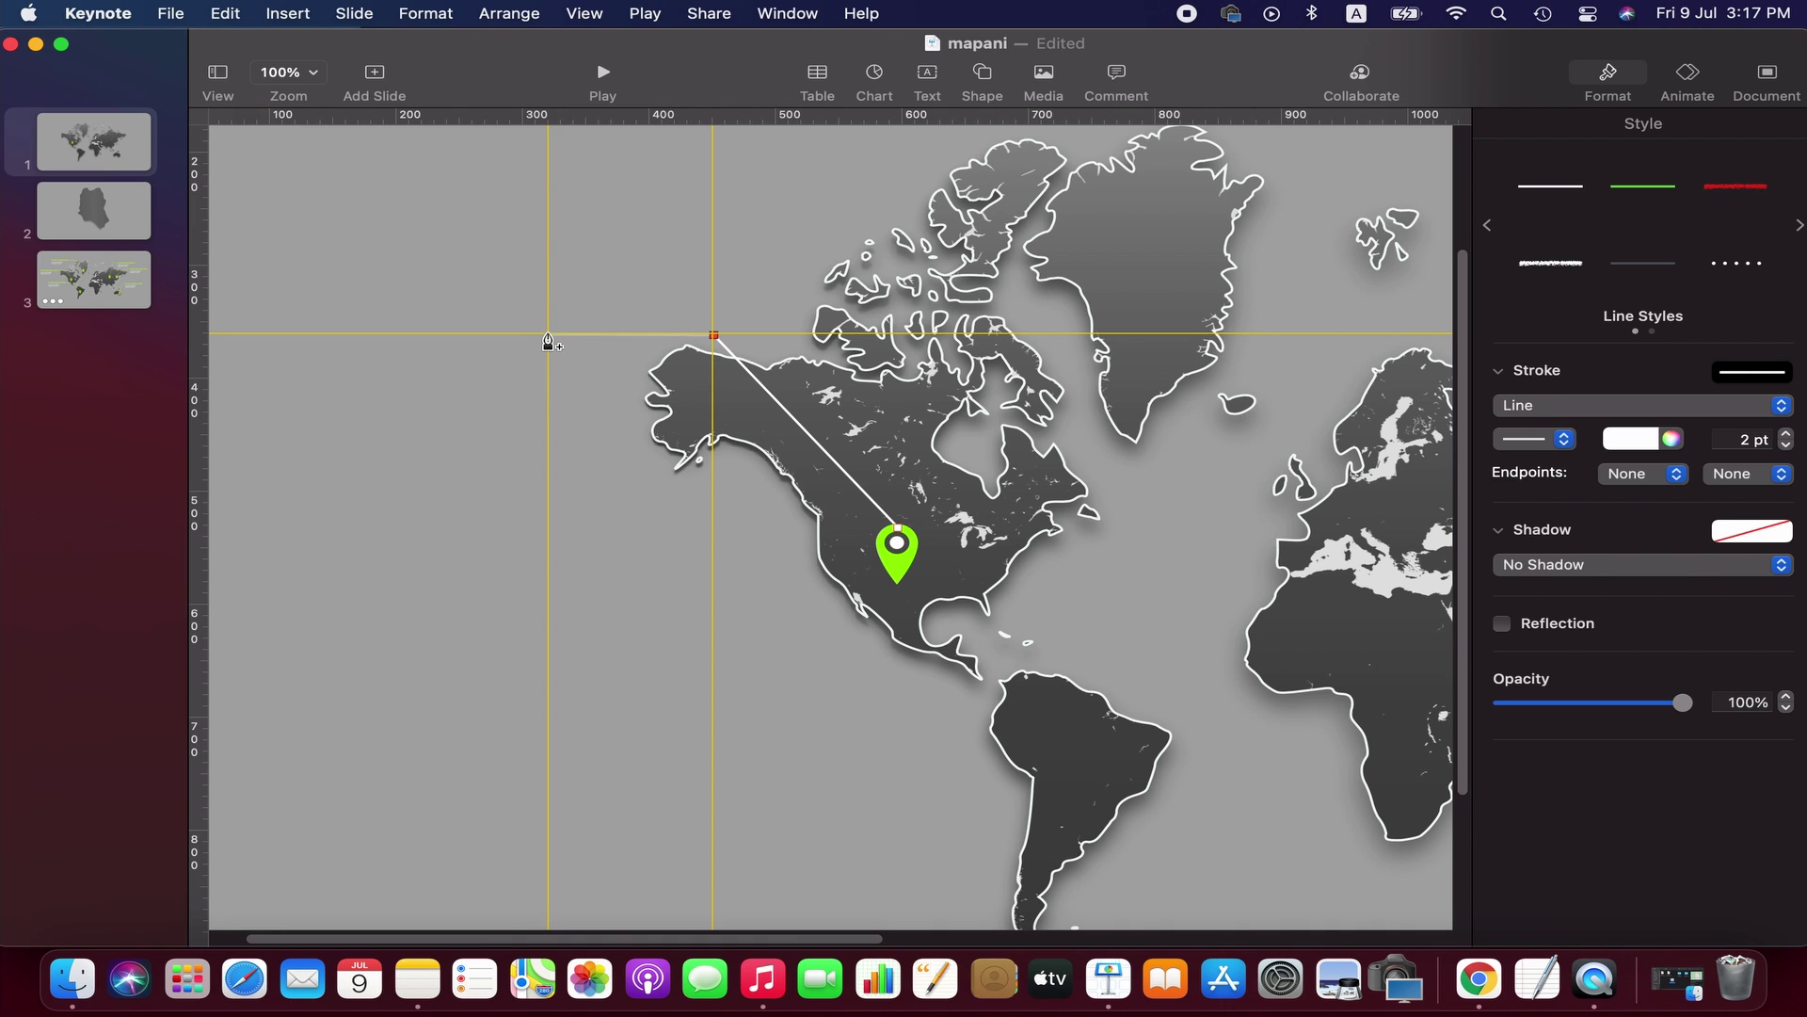
- Anchor the line's corner at the guide crossing and restyle it 3 pt in the pin's green
click(549, 336)
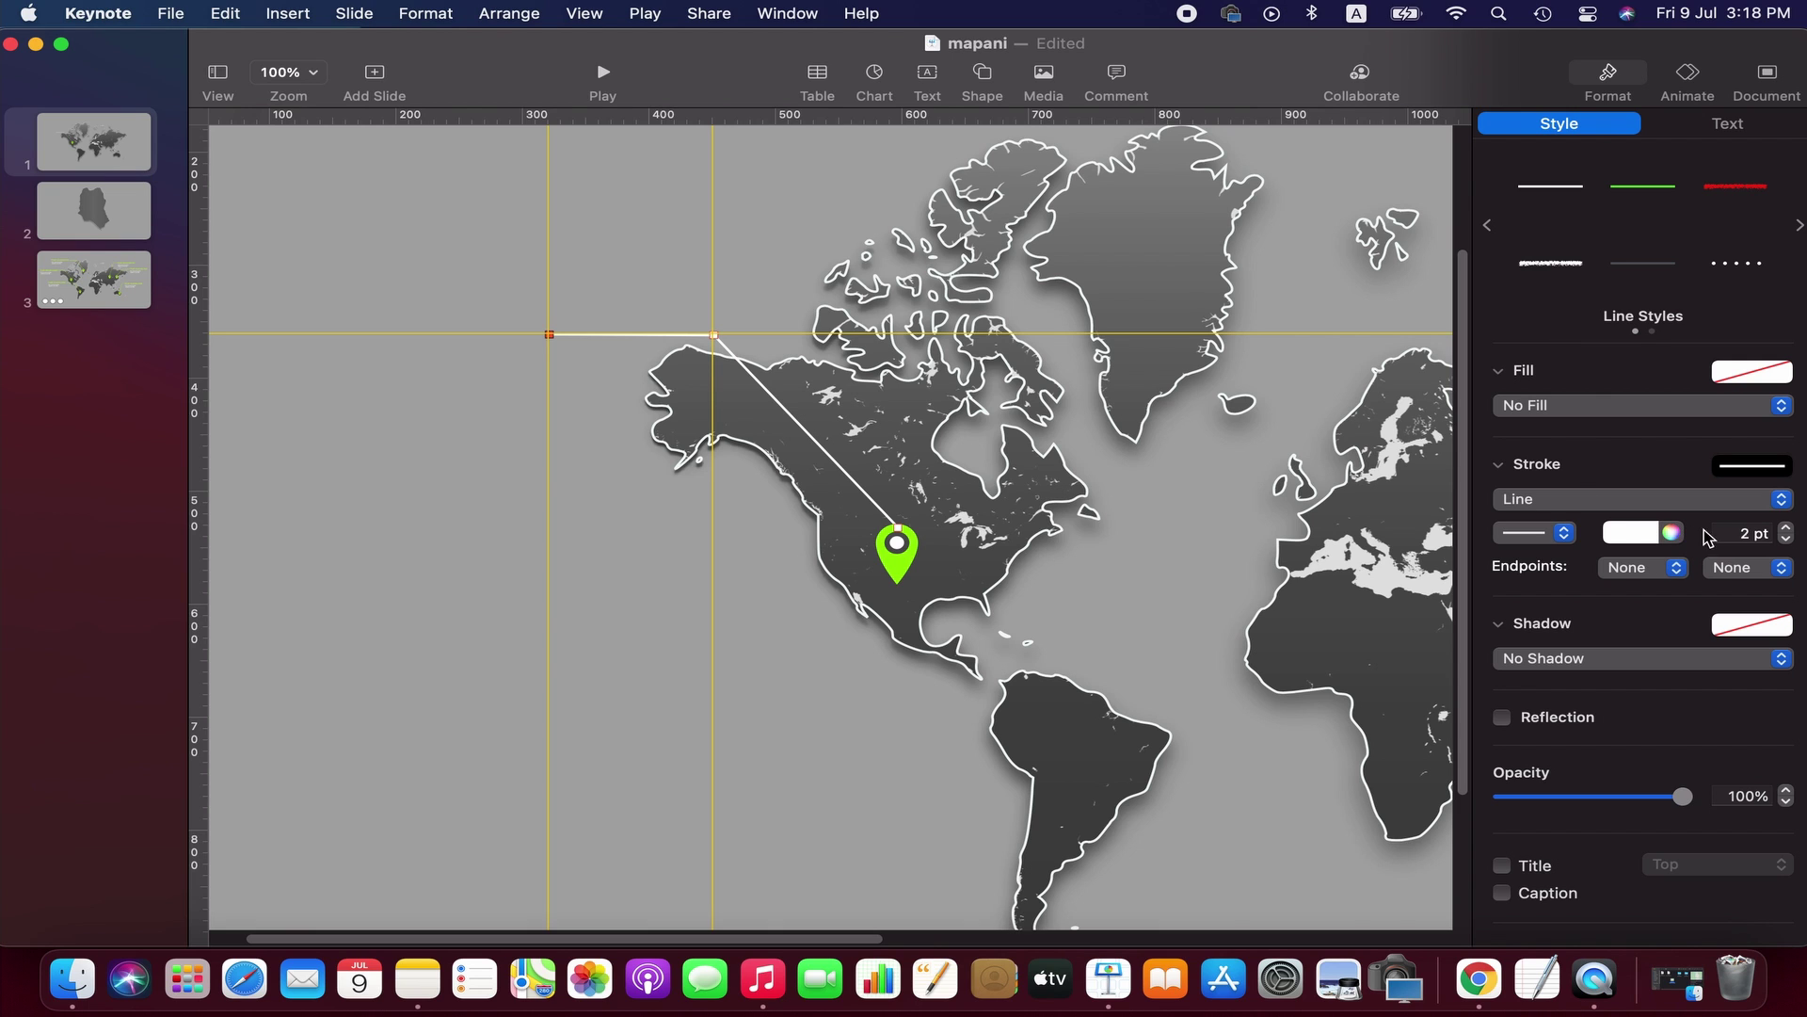
click(1786, 527)
click(1673, 533)
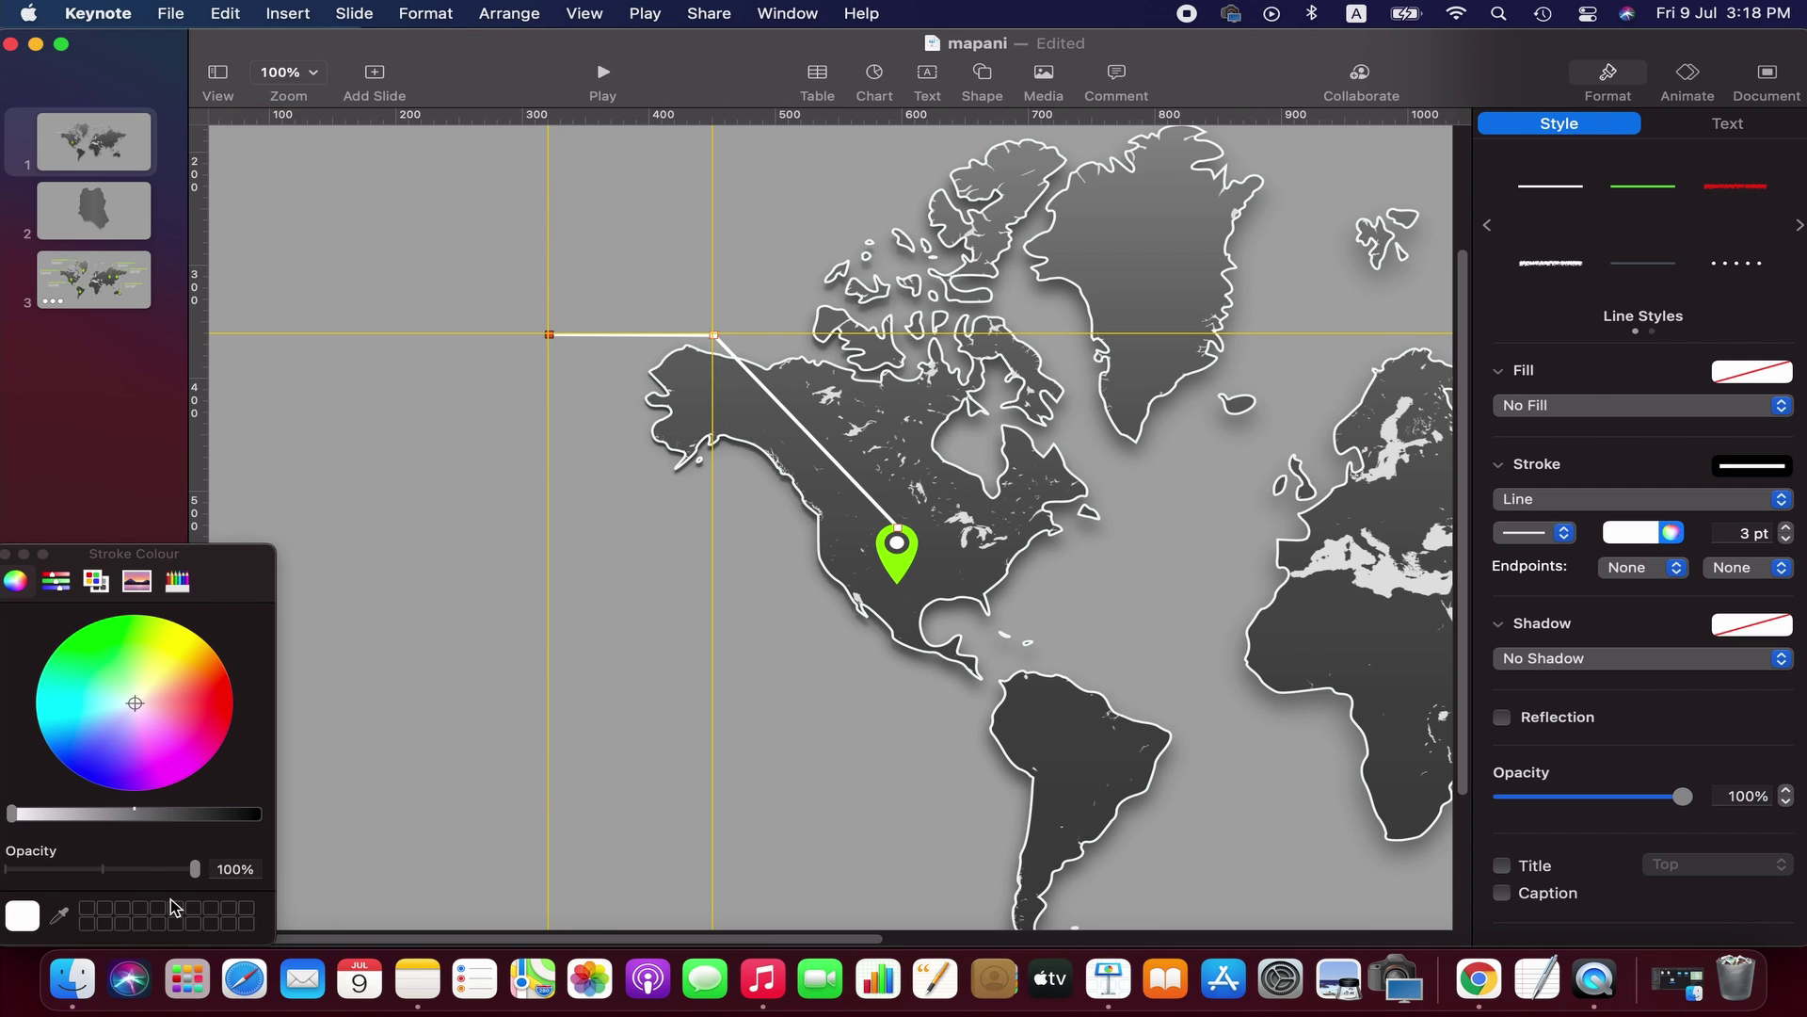
click(58, 914)
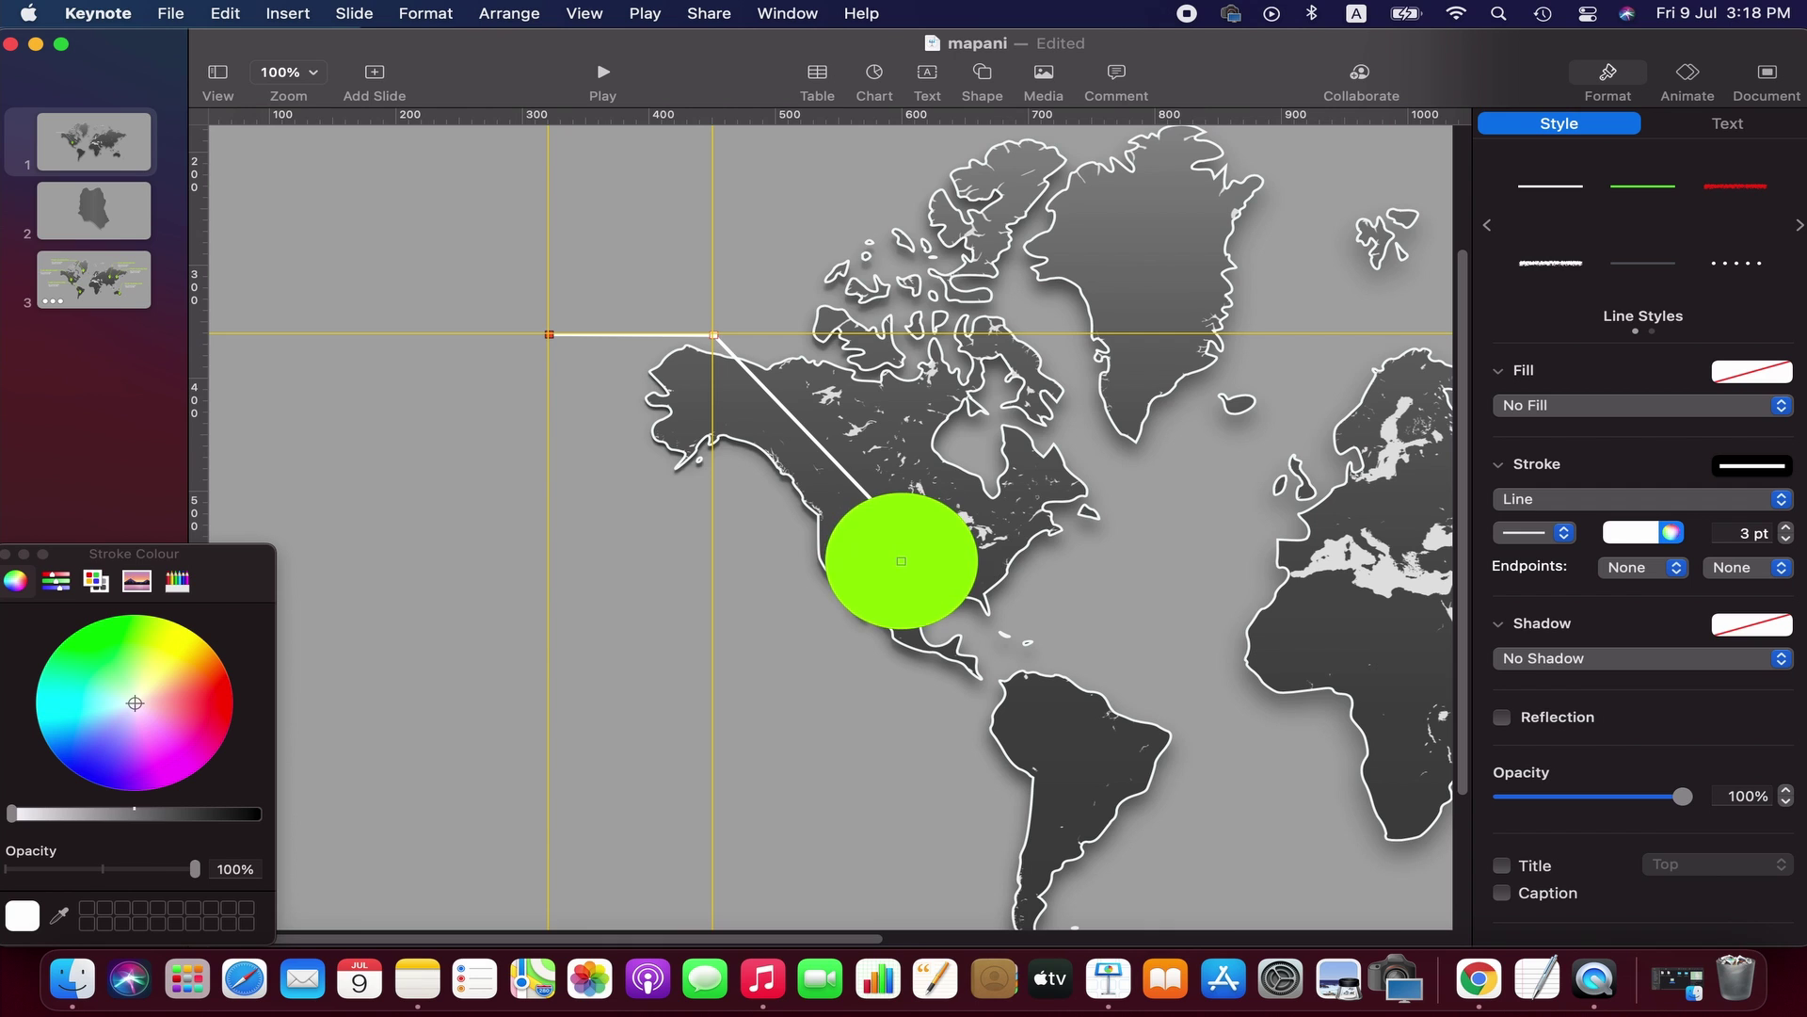
click(901, 559)
click(8, 556)
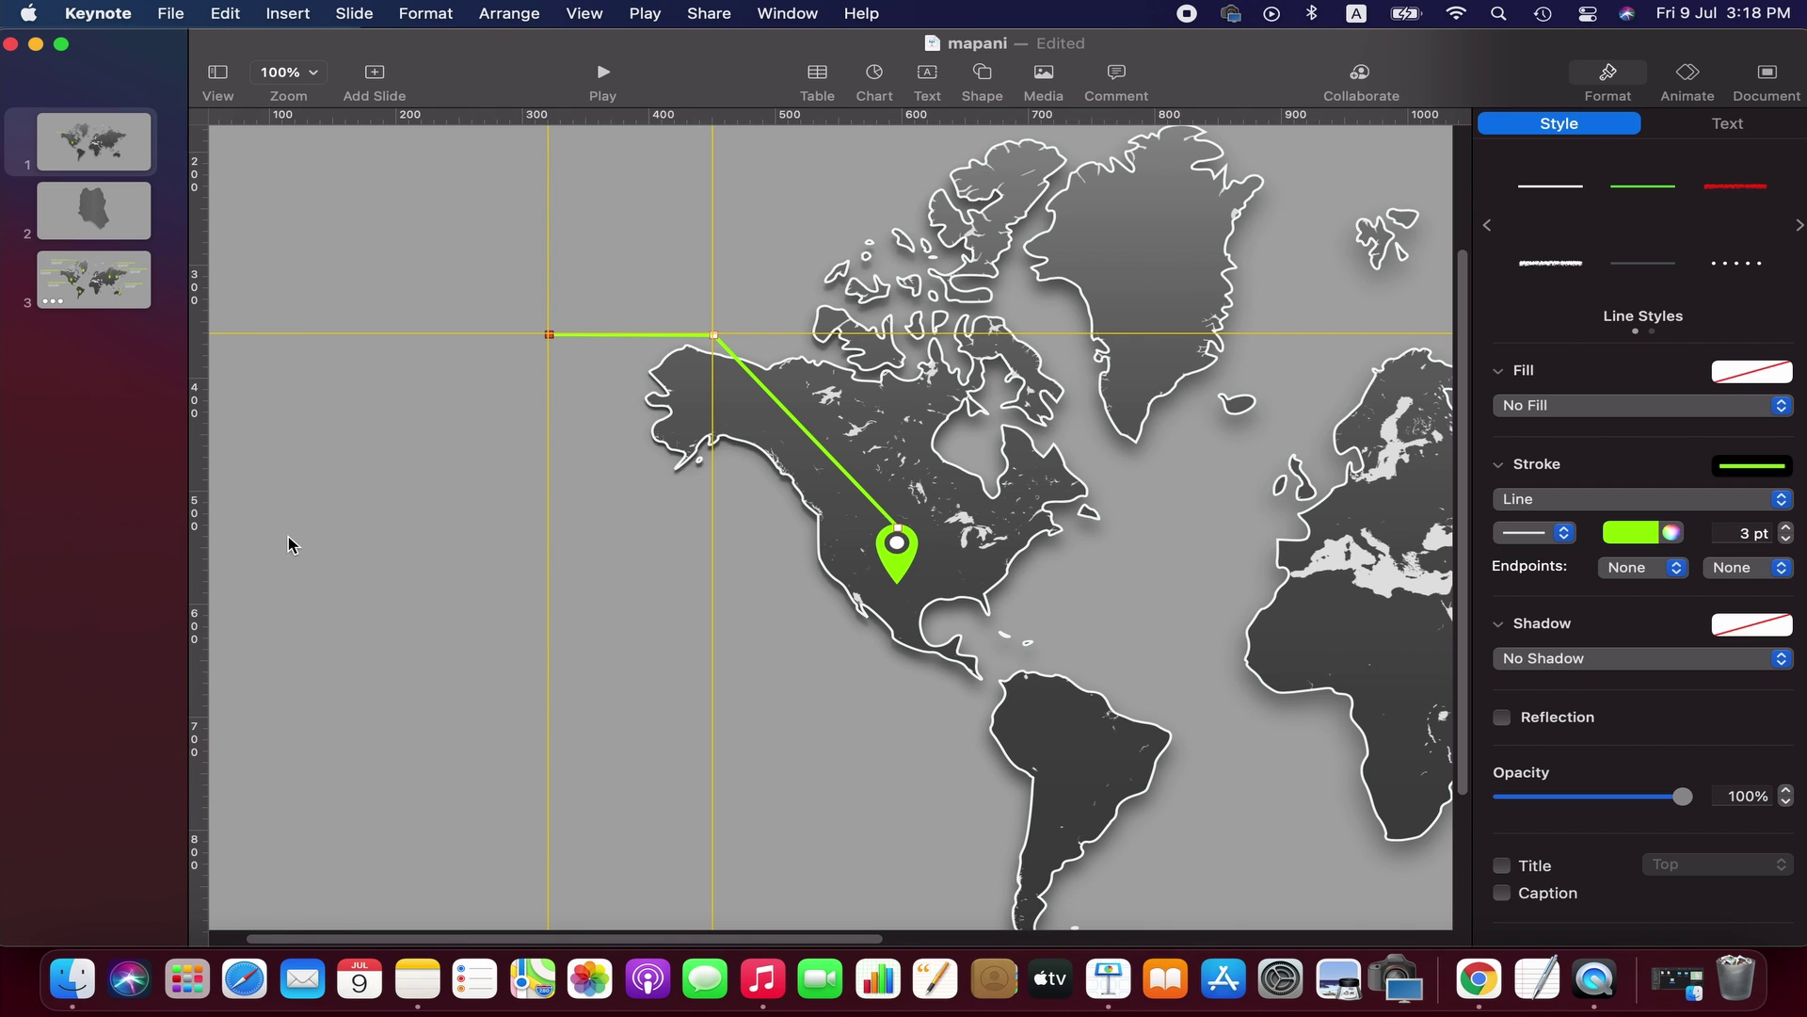
- At 50% zoom, add a text box at the line's left end reading 'YOUR HEADING/TEXT'
click(288, 71)
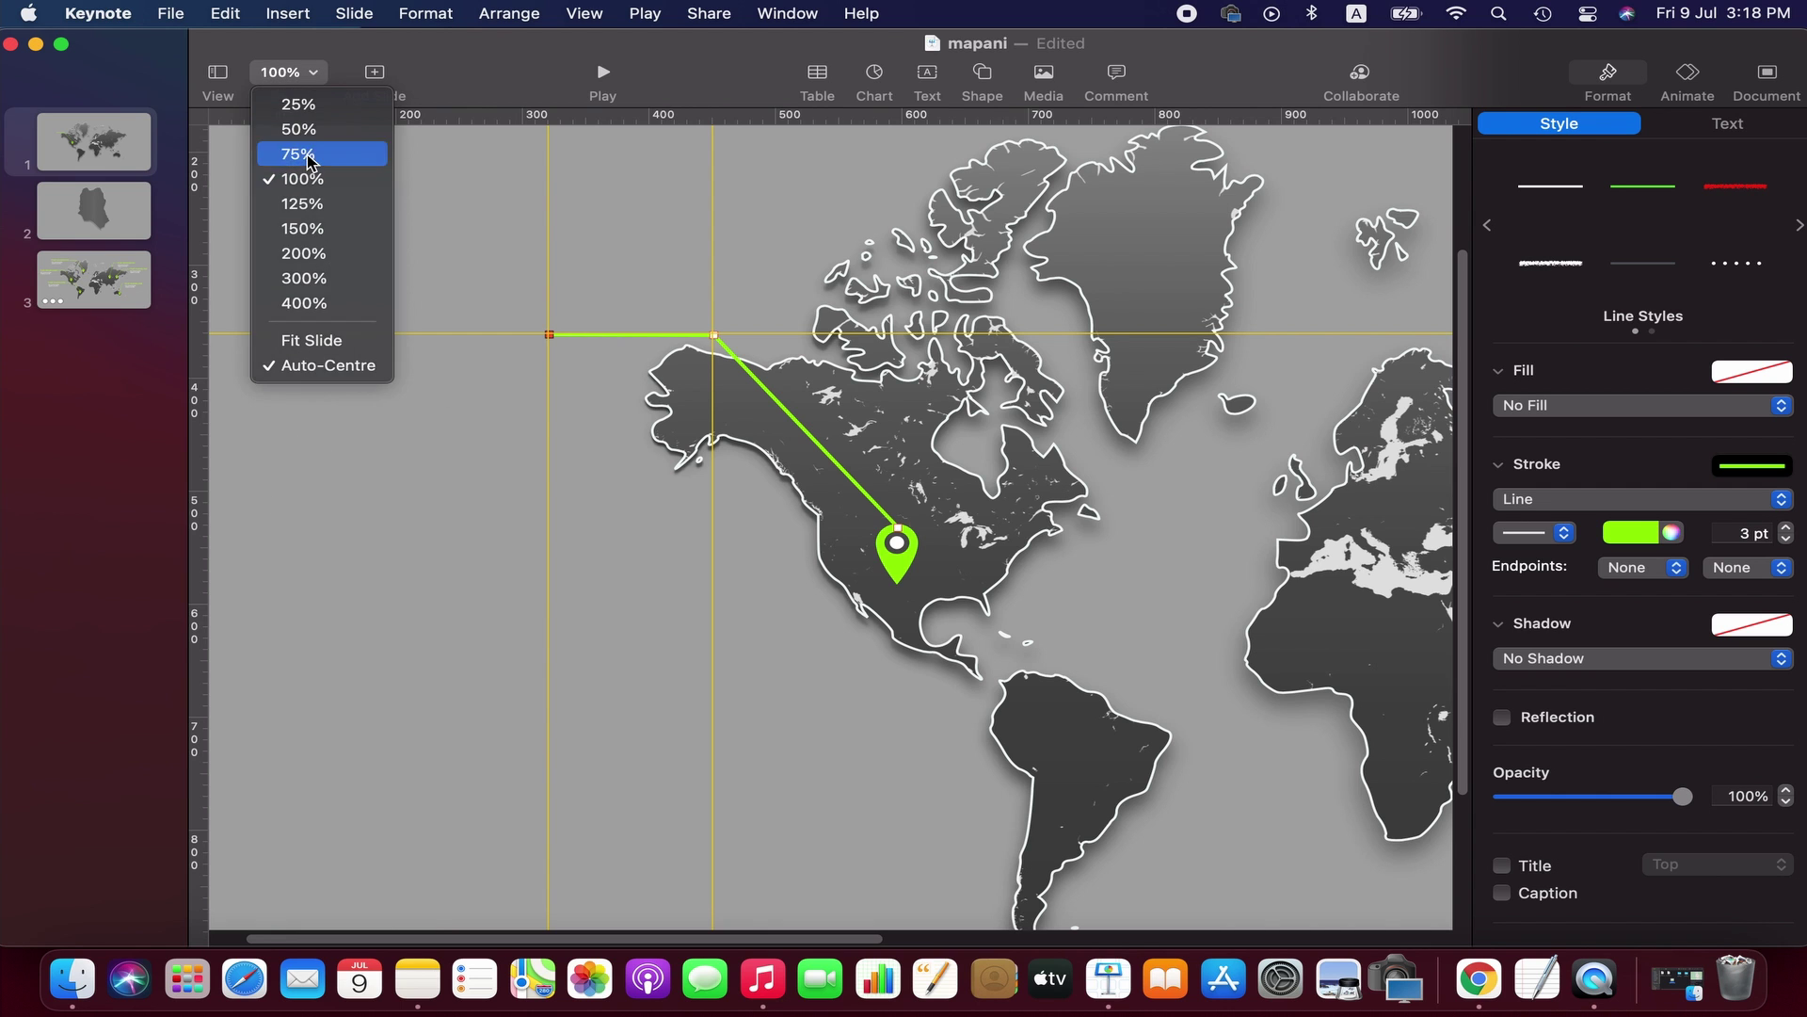
click(283, 121)
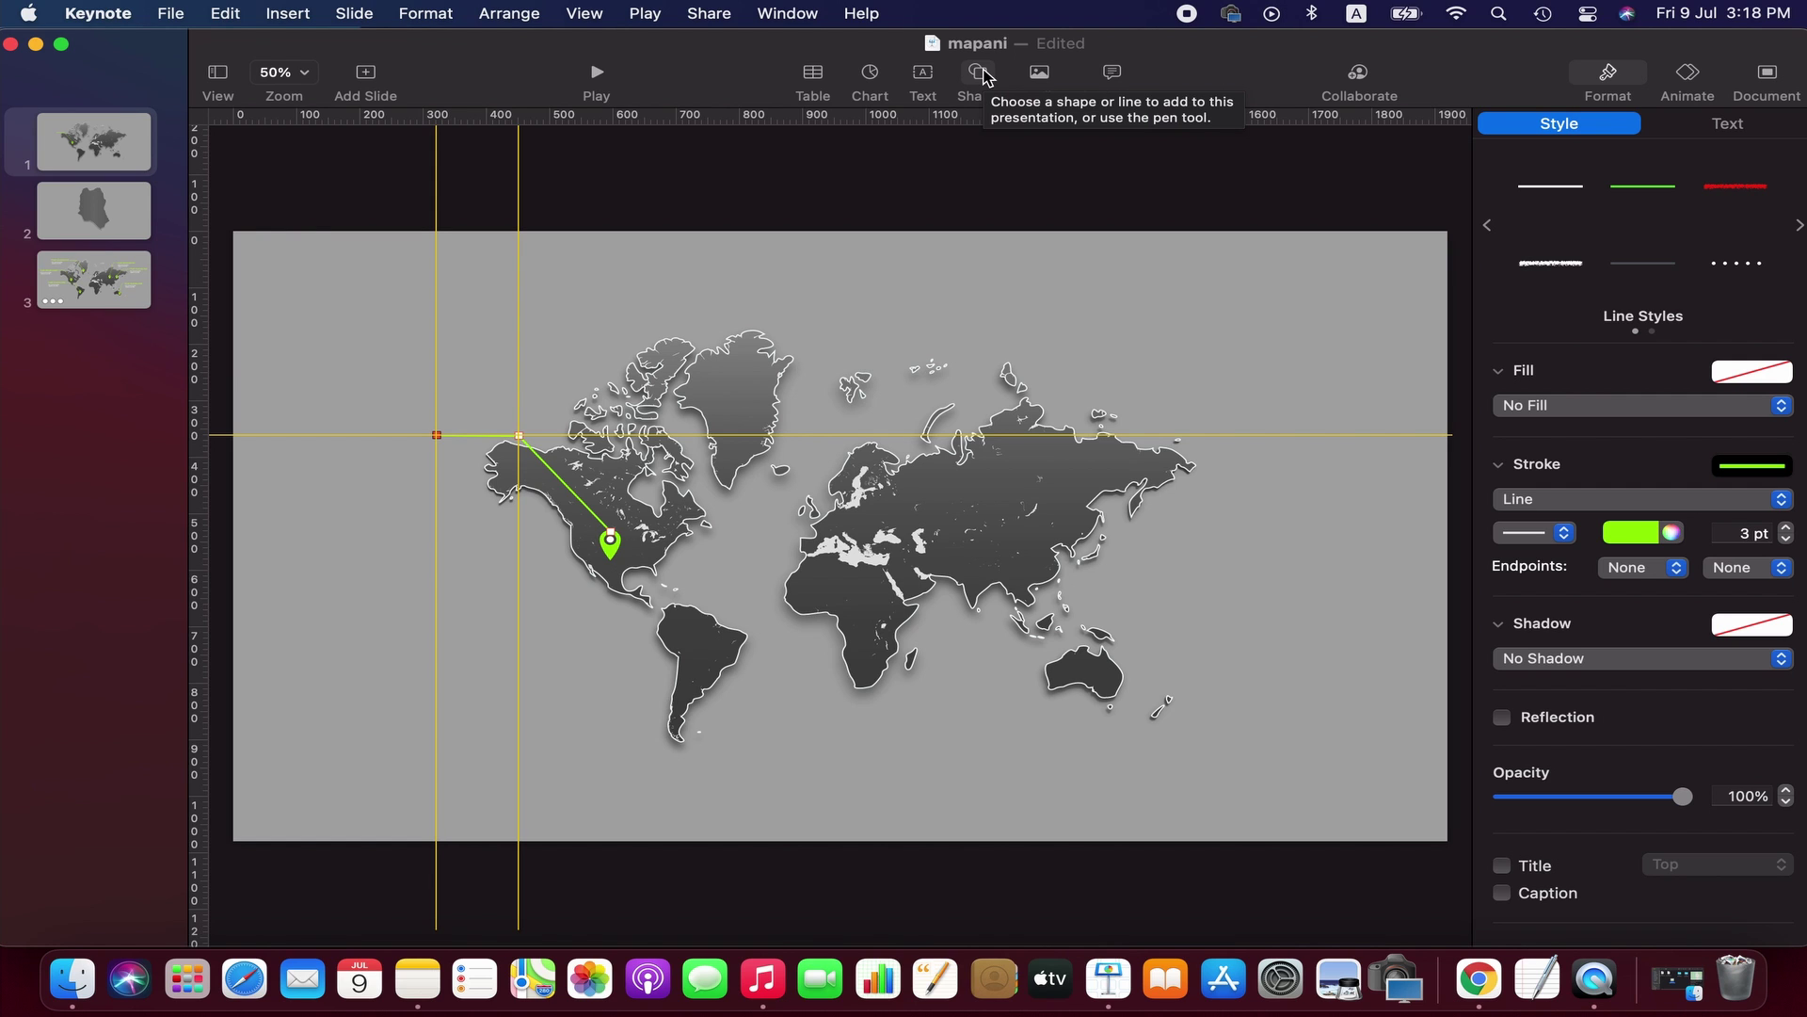
click(922, 75)
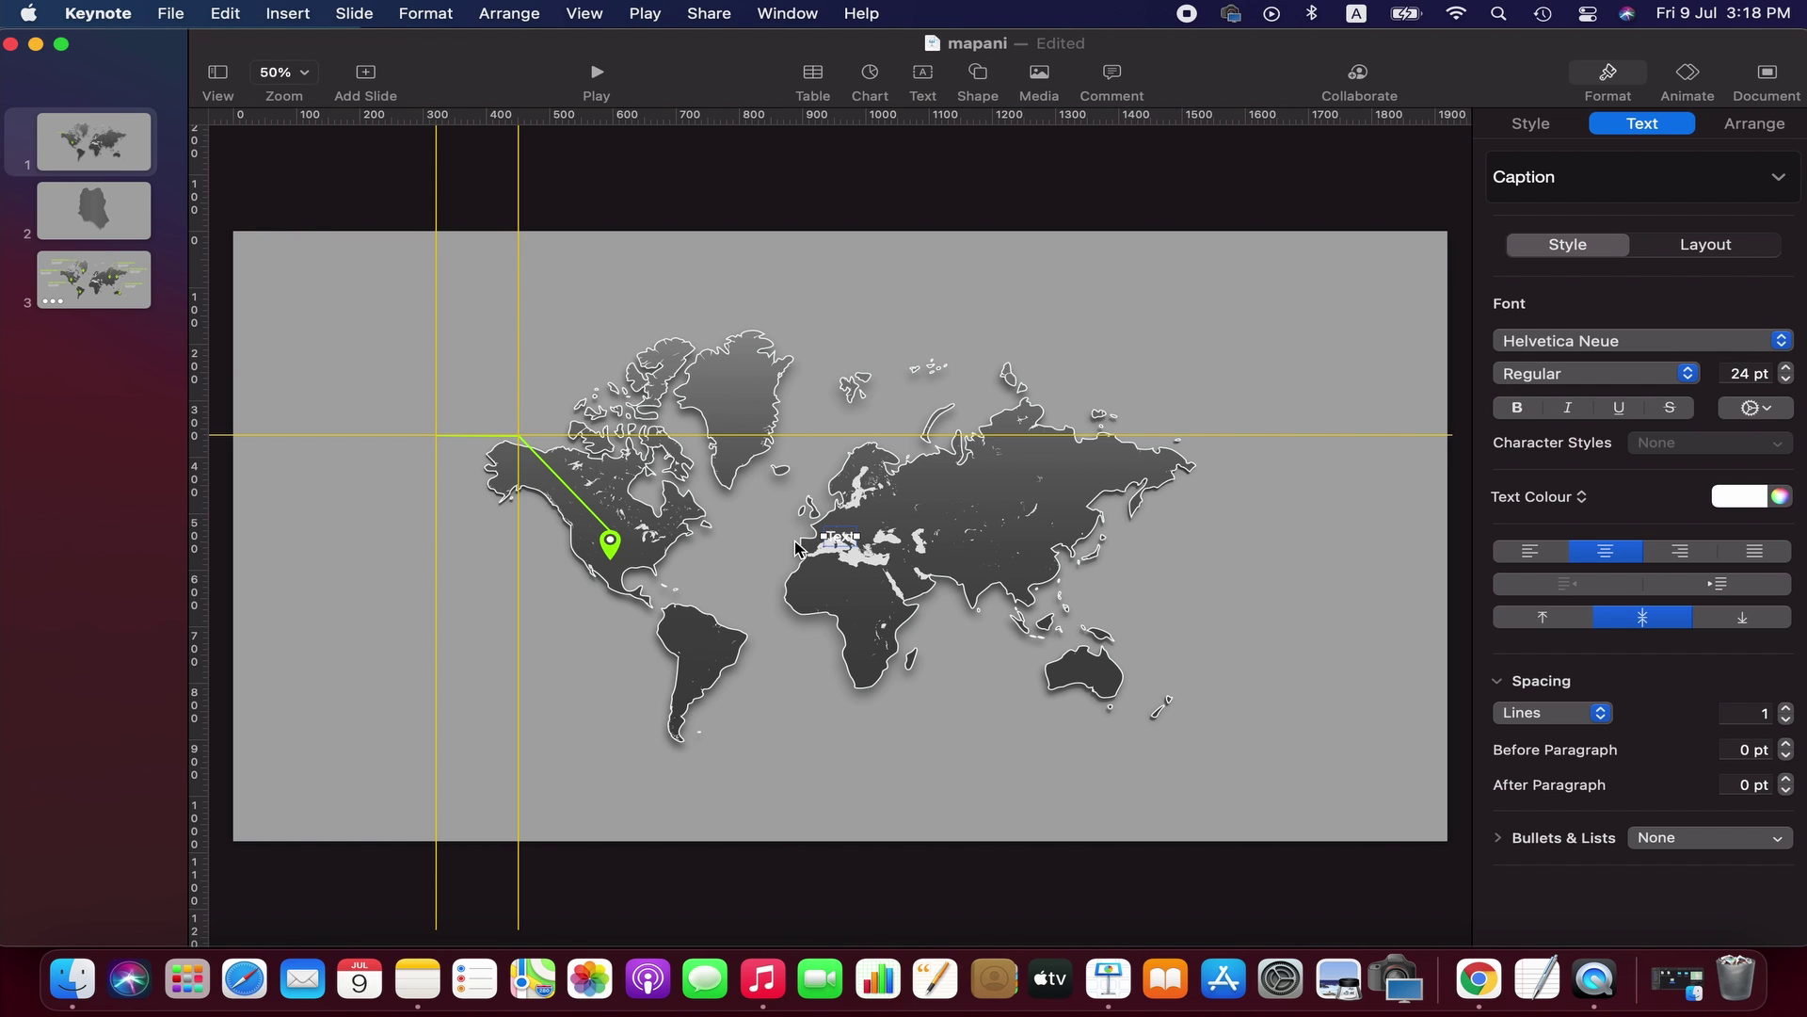
drag(852, 540, 364, 435)
click(364, 434)
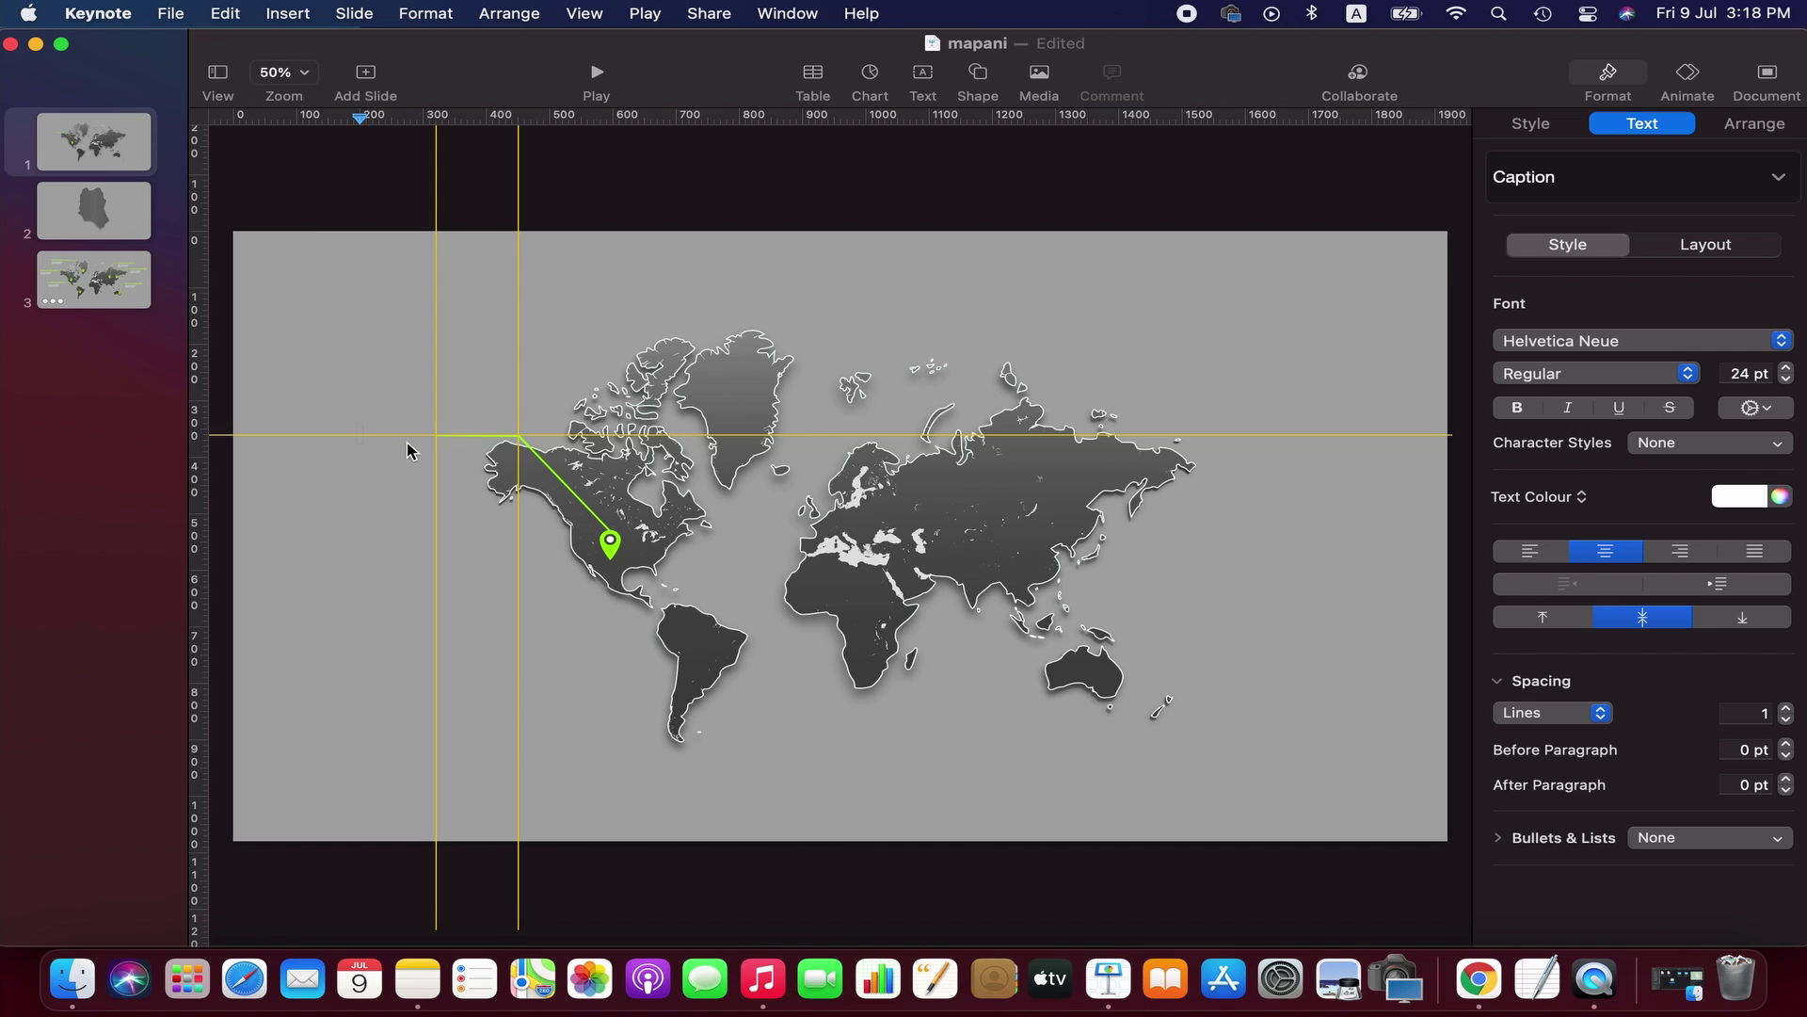
text(Yo)
text(OUR HEADING)
text(/TEXT)
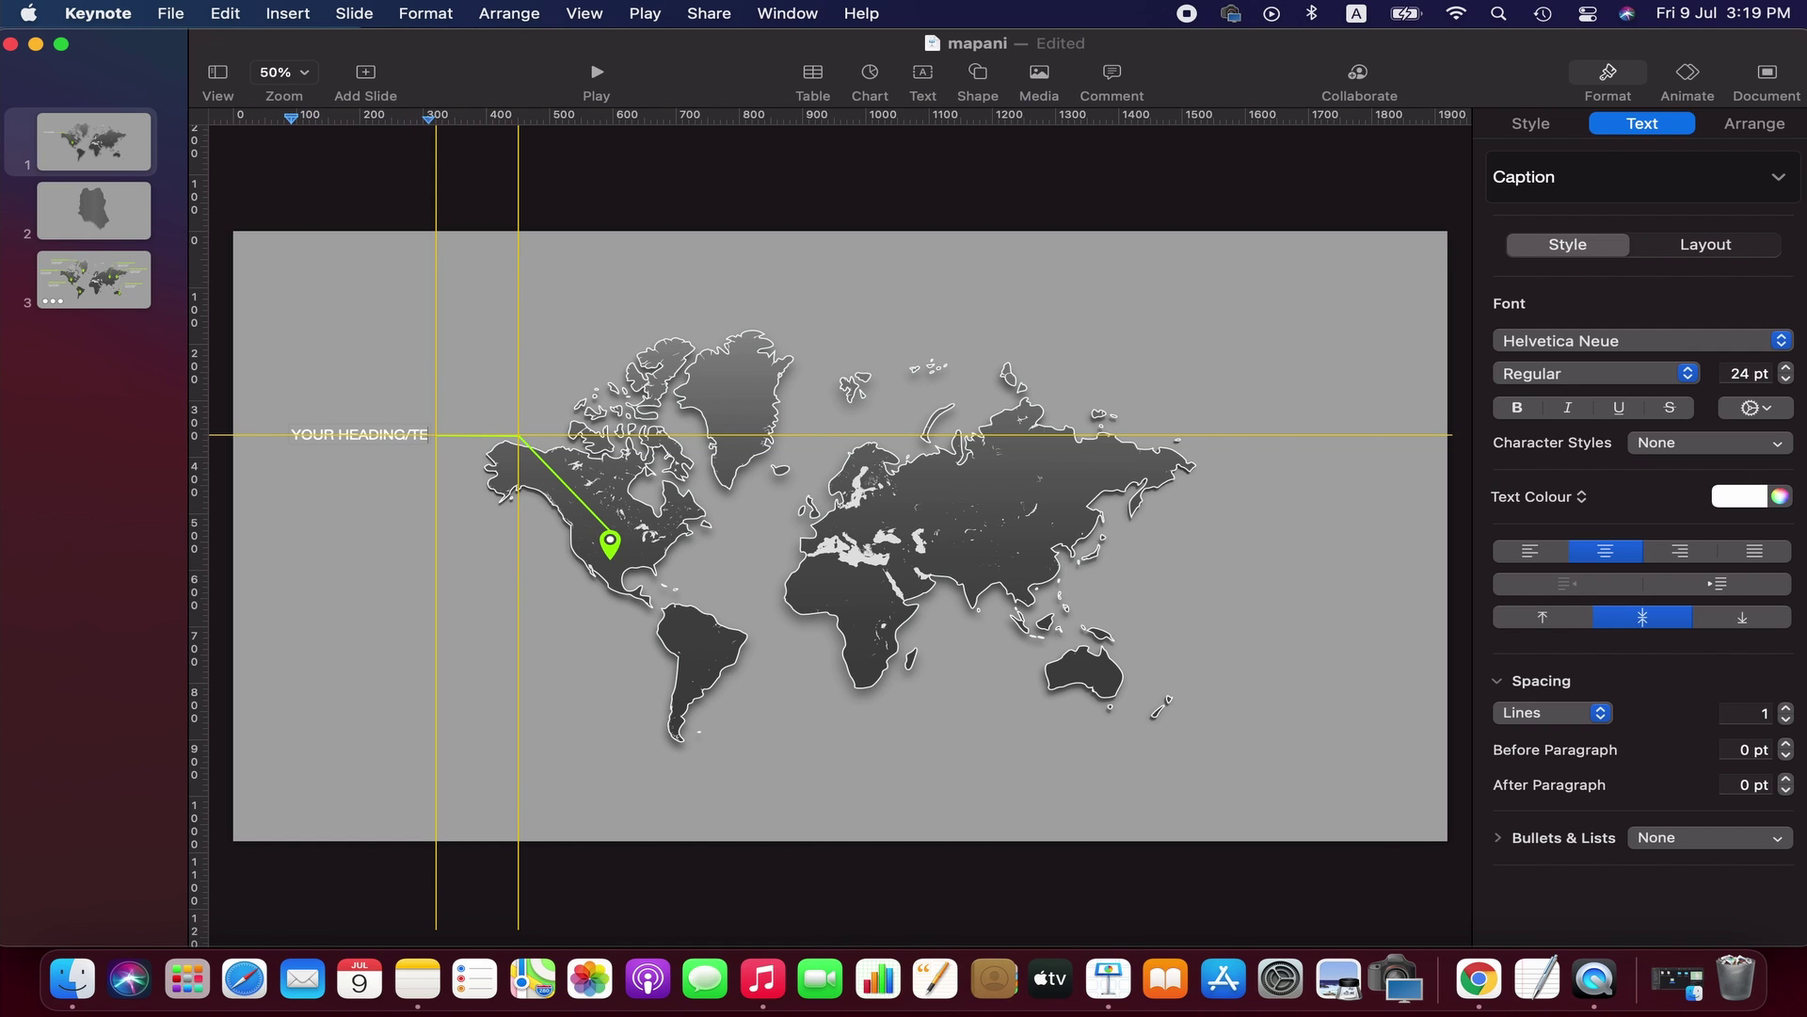
- Set the heading to Century Gothic 28 pt and nudge it slightly left
triple_click(384, 435)
click(386, 504)
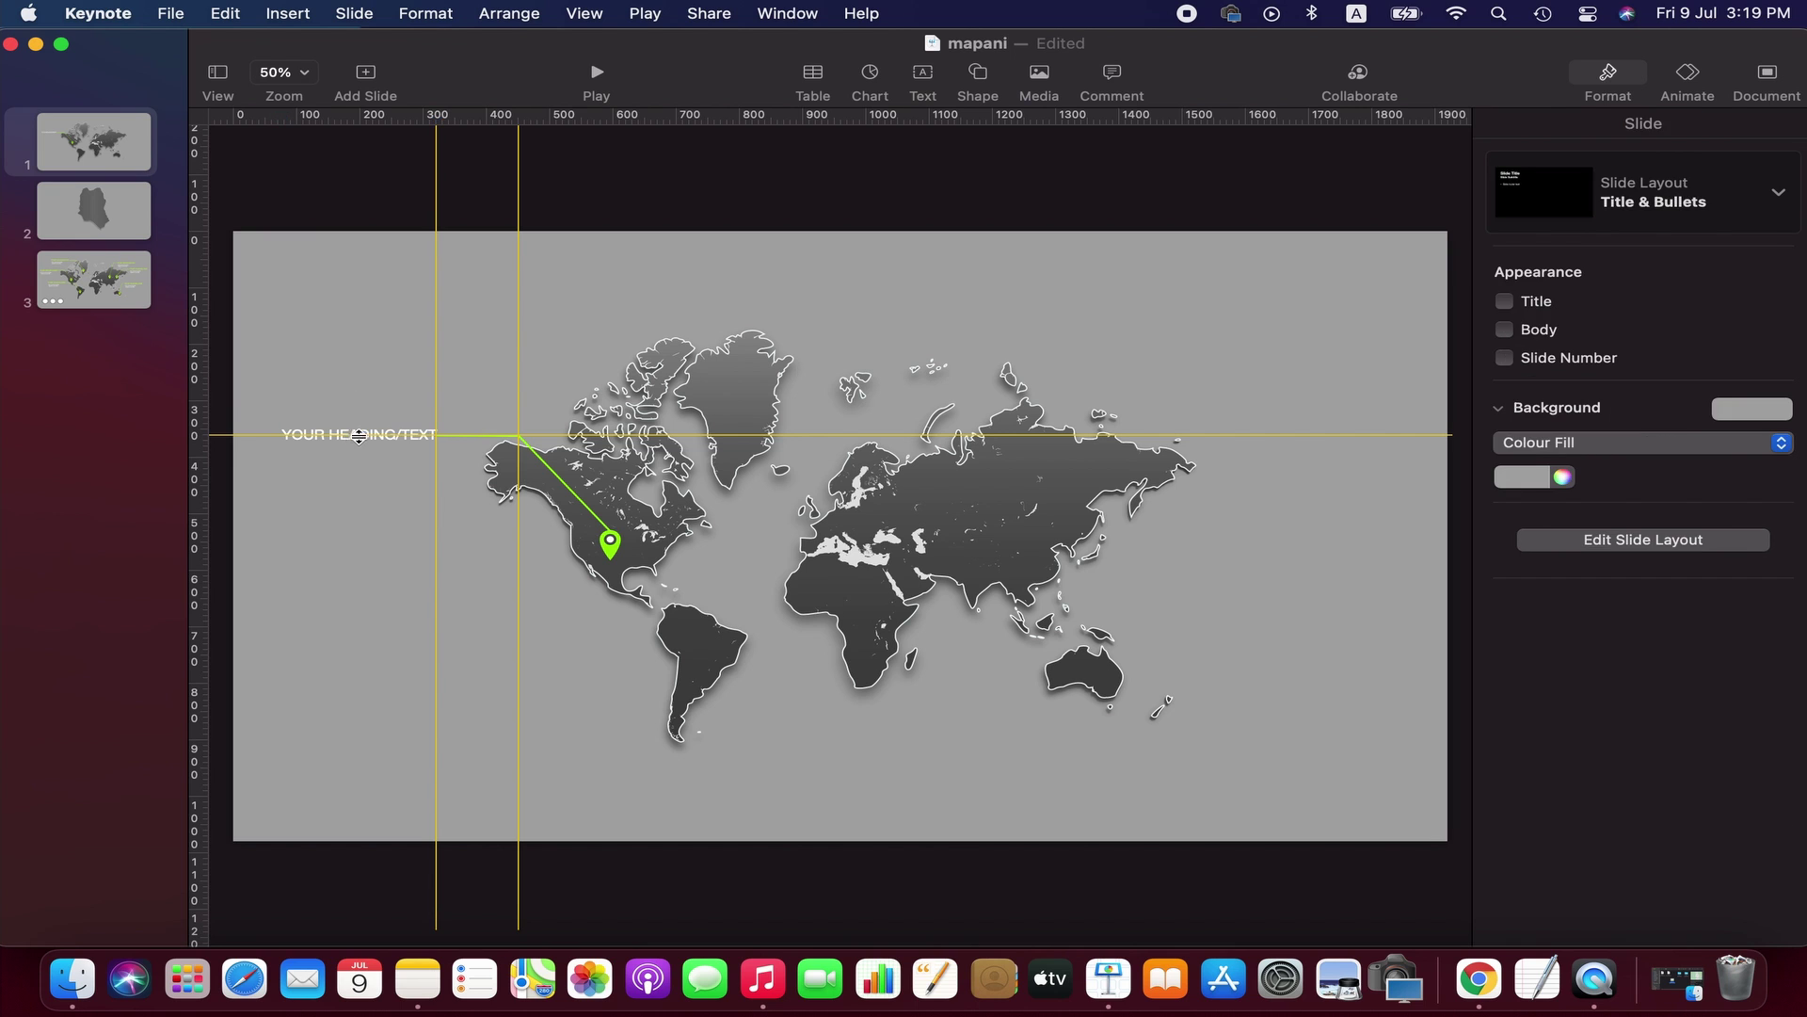
click(400, 438)
click(1677, 125)
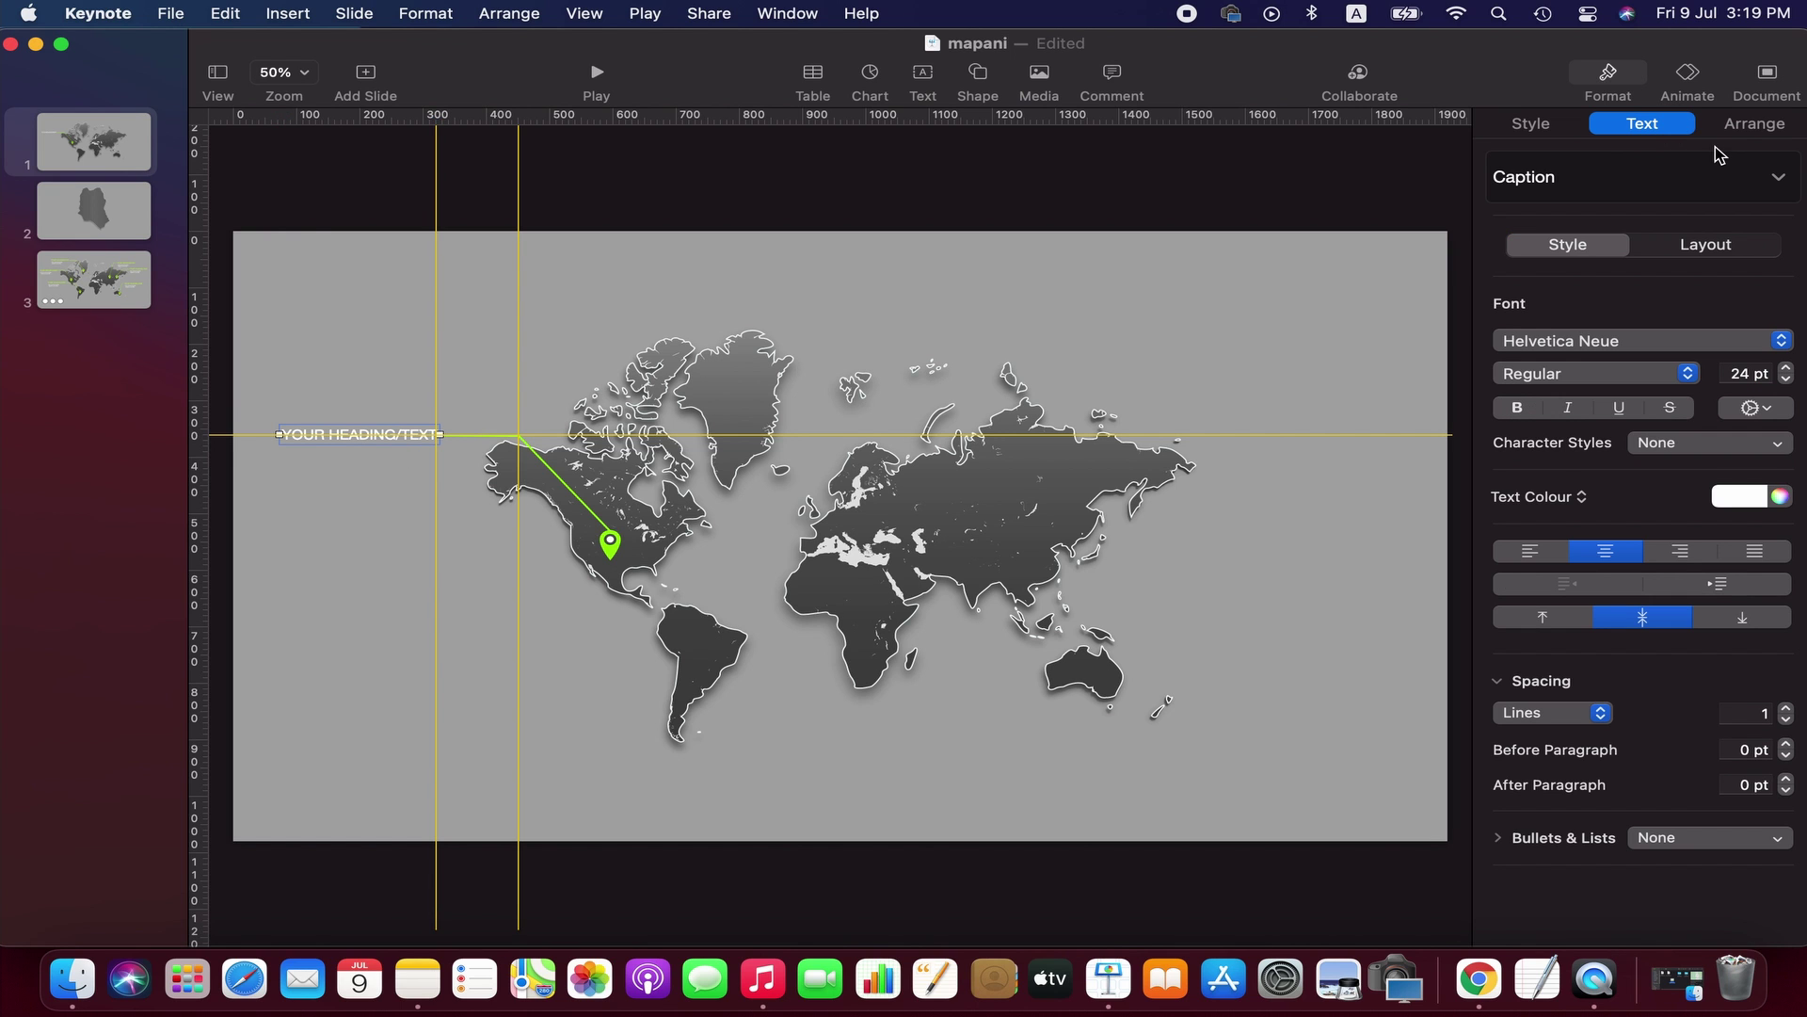
click(1664, 343)
scroll(1629, 673, down, 2)
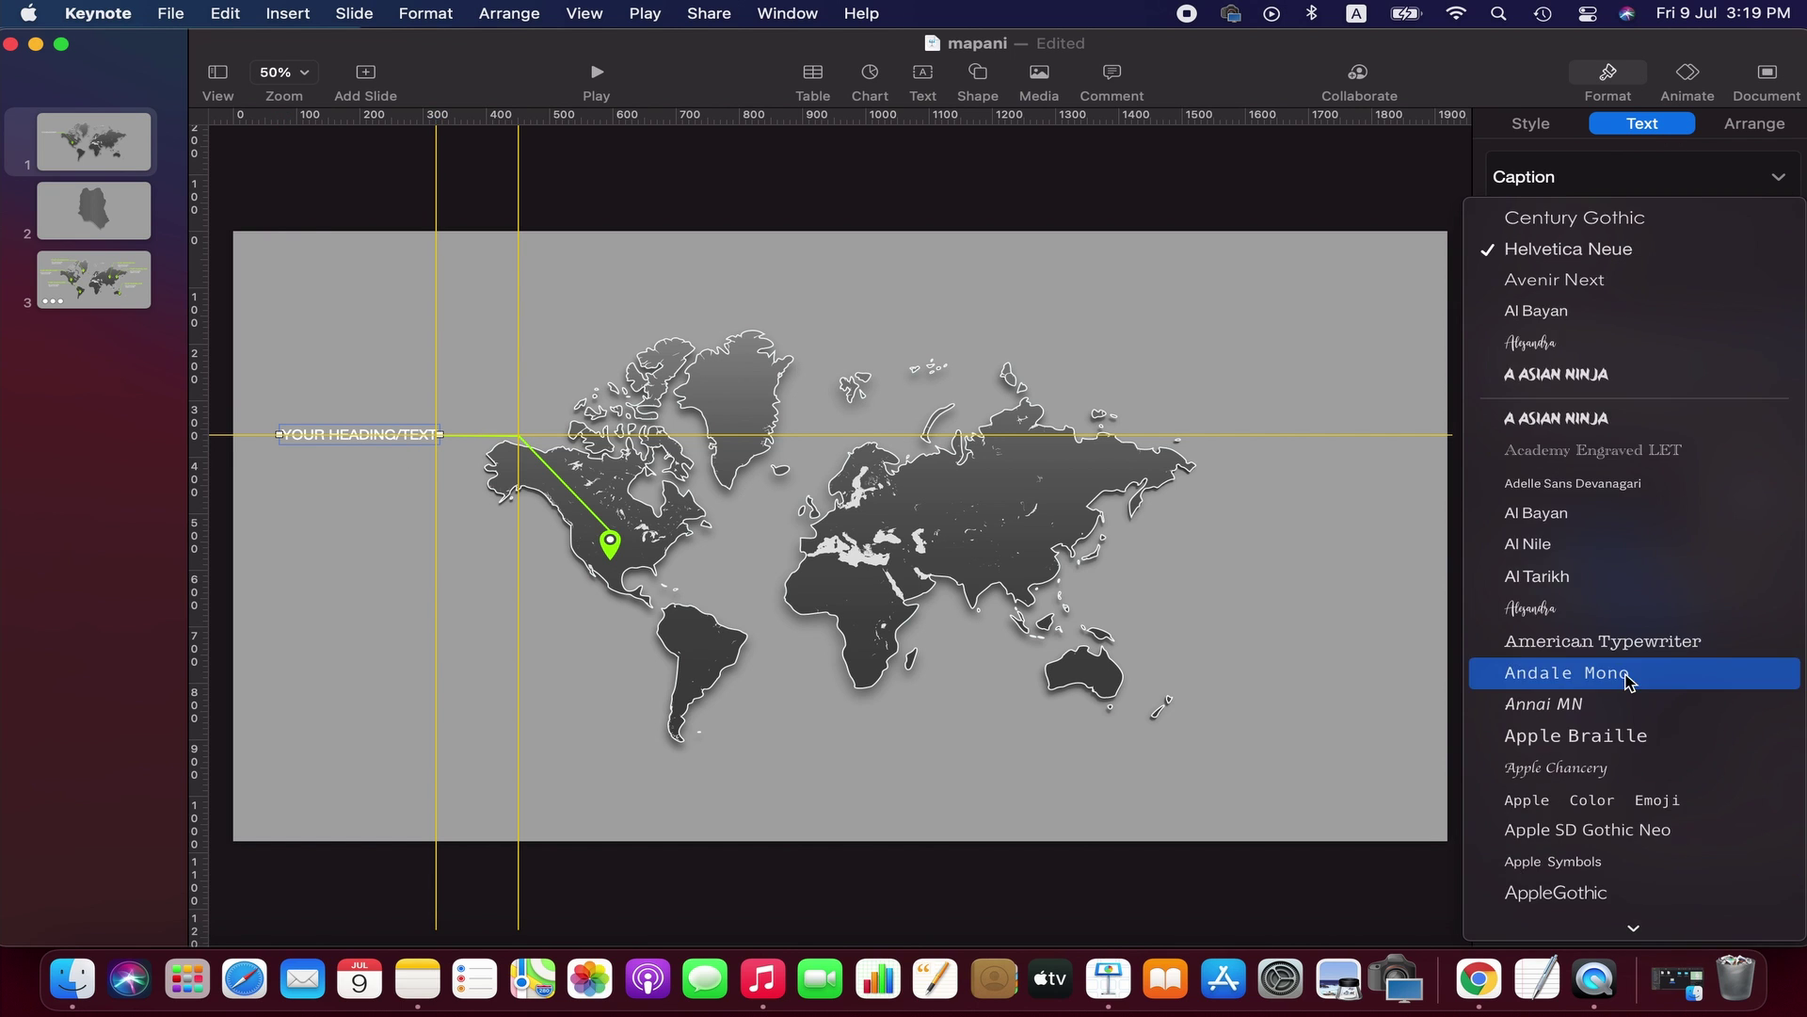
click(1574, 218)
click(1785, 368)
click(1784, 368)
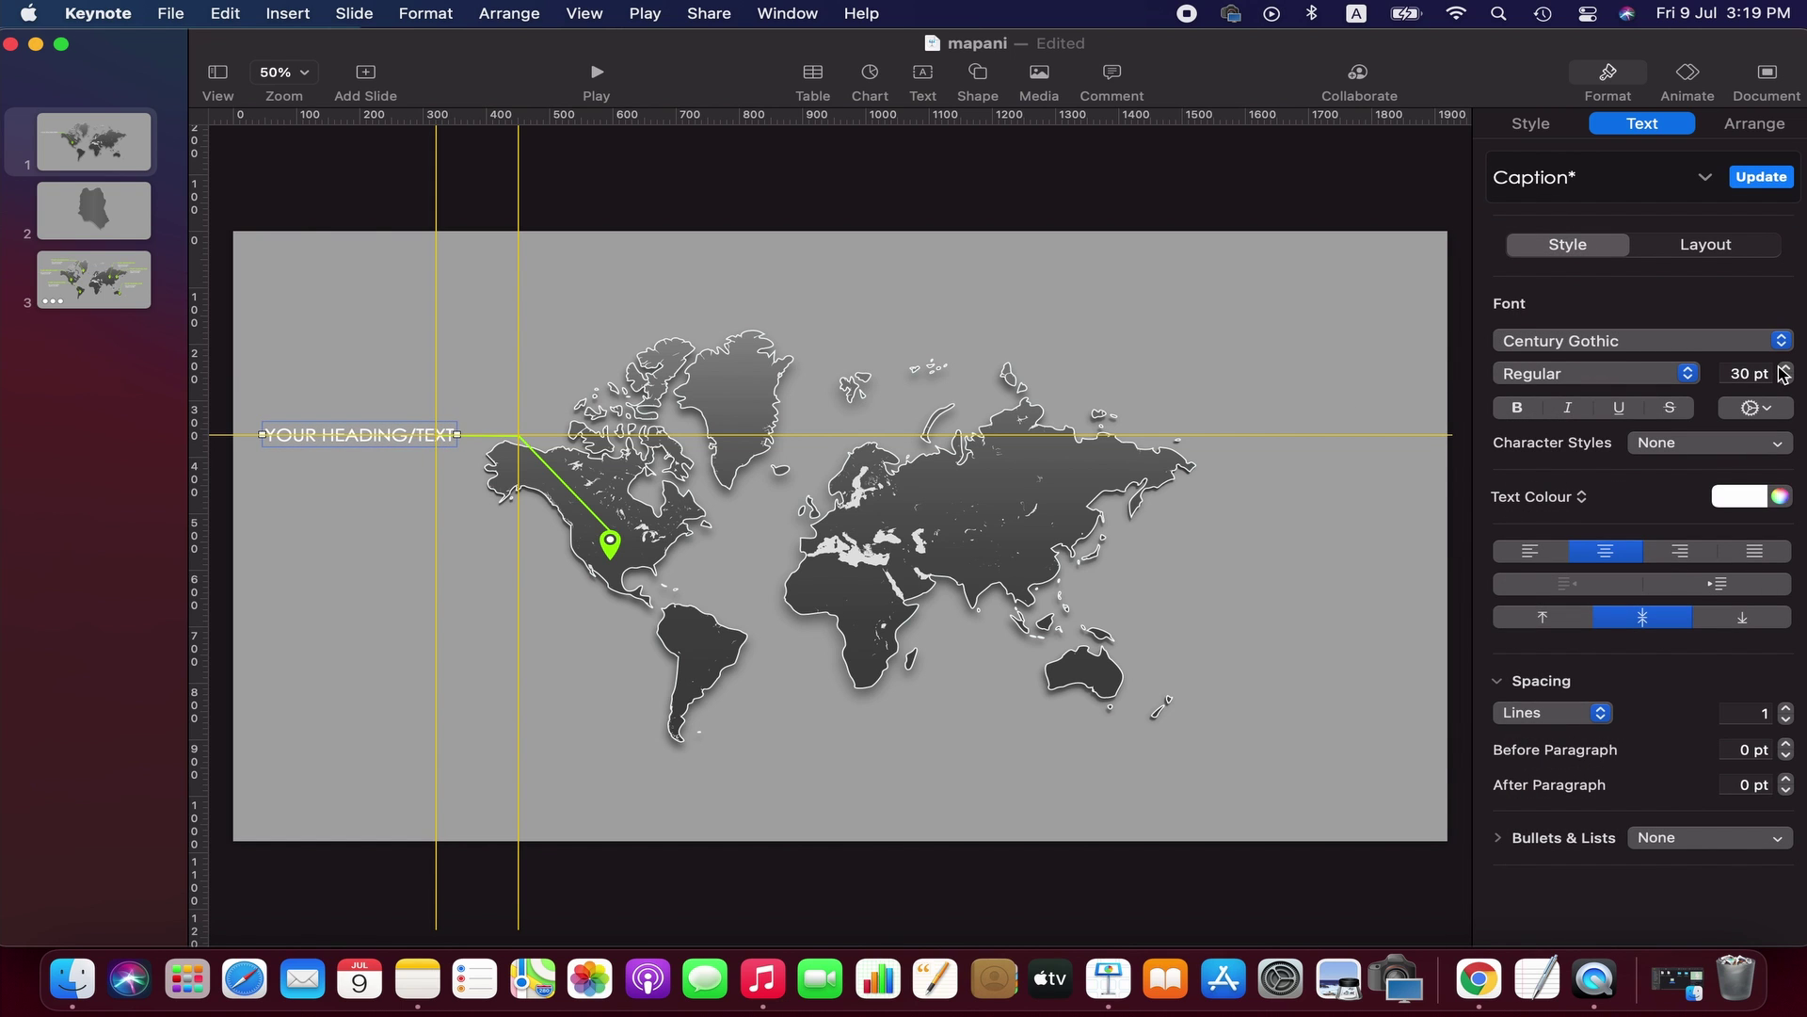
drag(345, 437, 325, 436)
triple_click(331, 434)
click(1786, 380)
click(1787, 380)
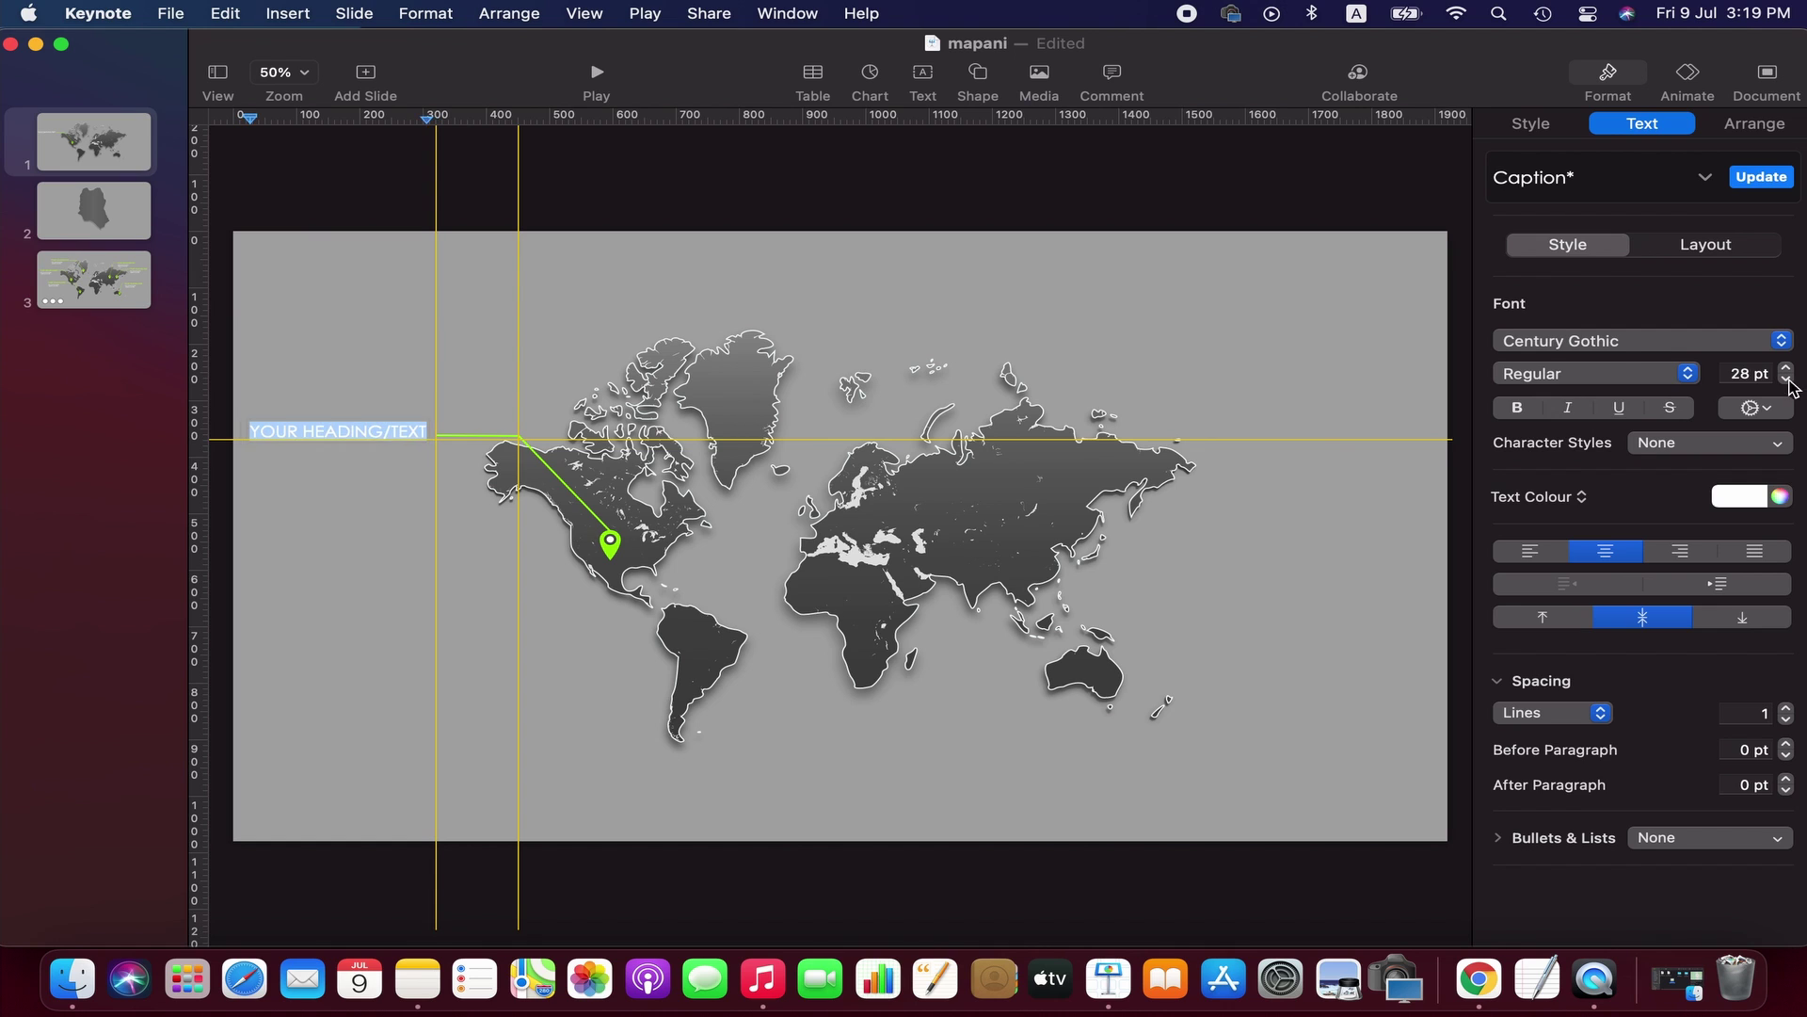
click(407, 505)
click(350, 435)
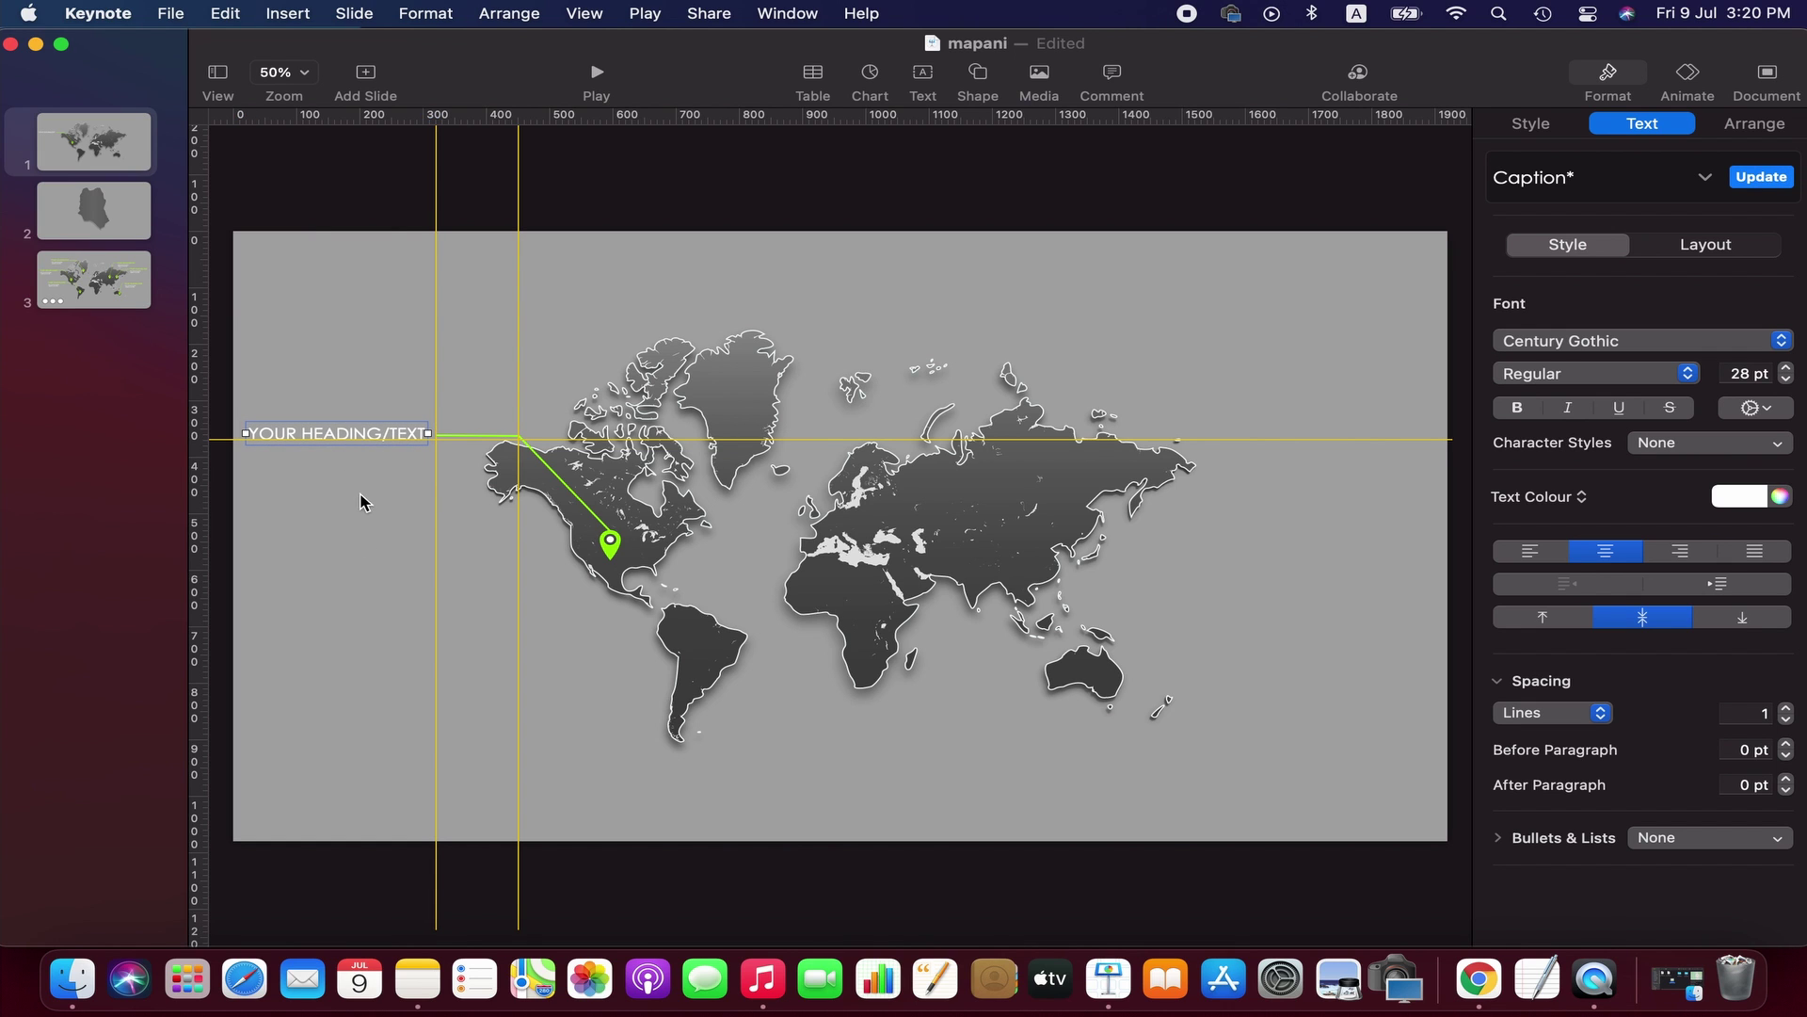
- Colour the heading with the pin's green and place a new text box beneath it
click(1780, 496)
click(59, 914)
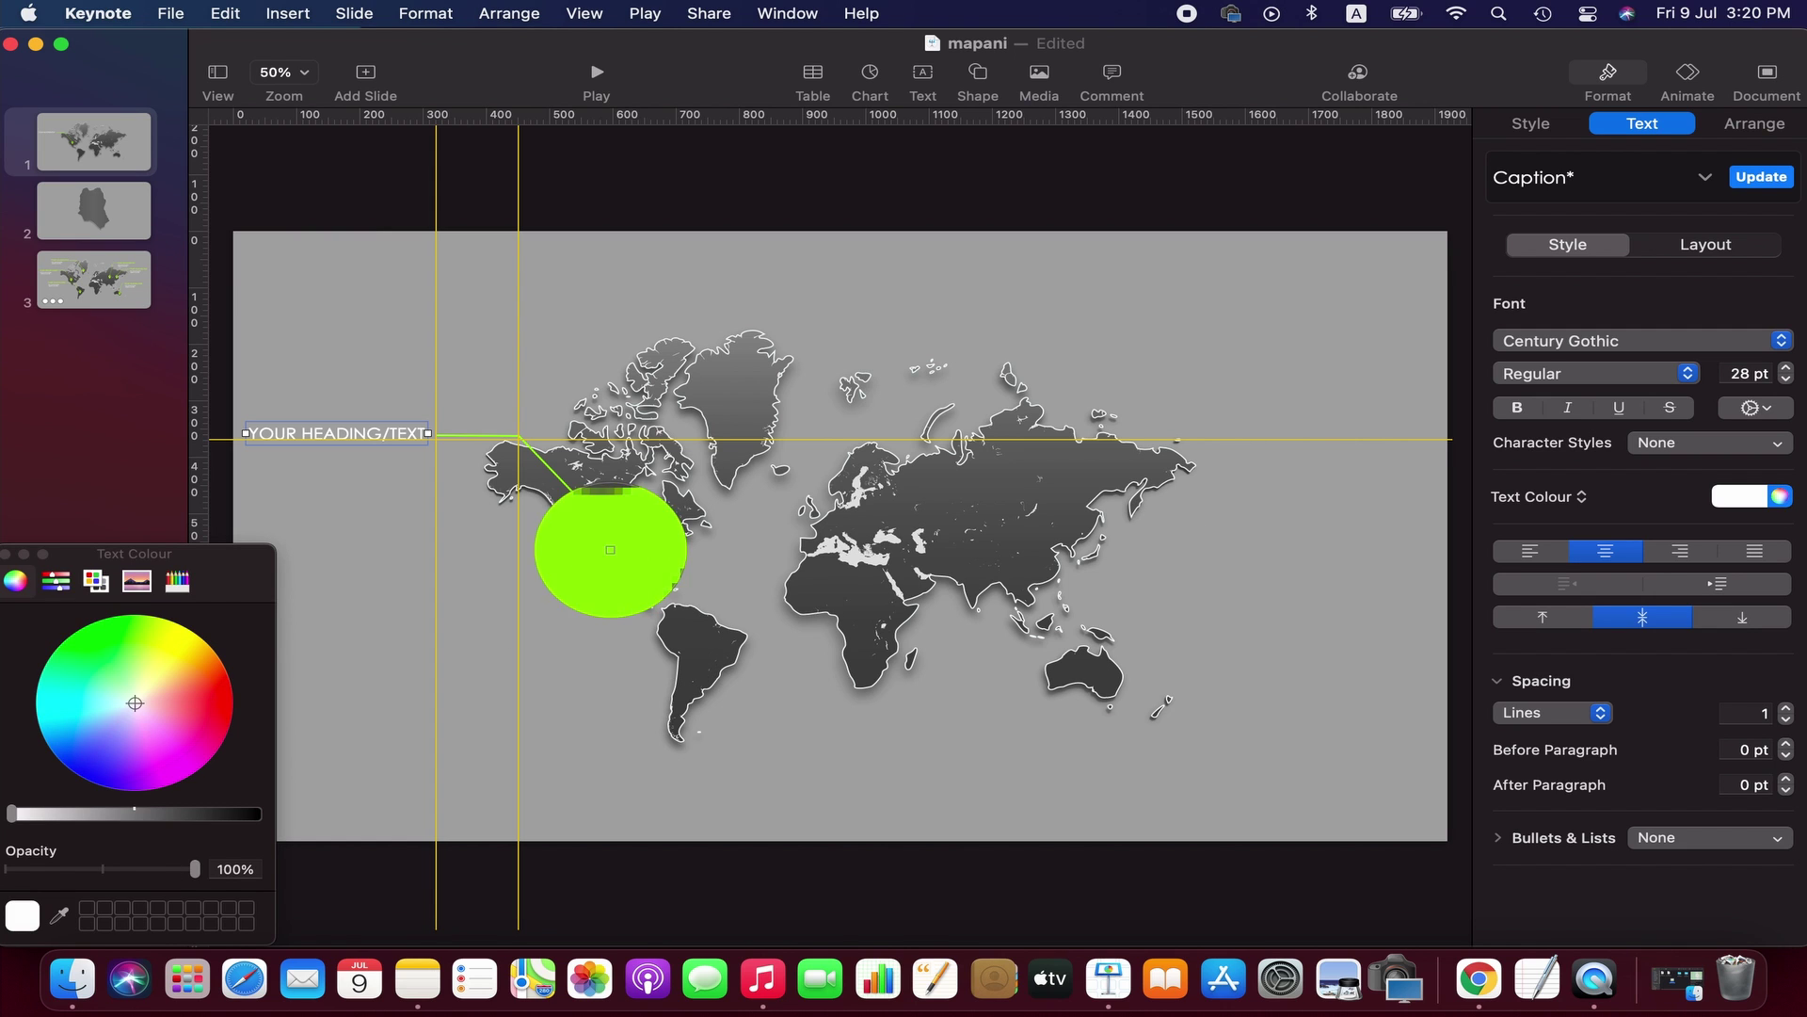
click(610, 550)
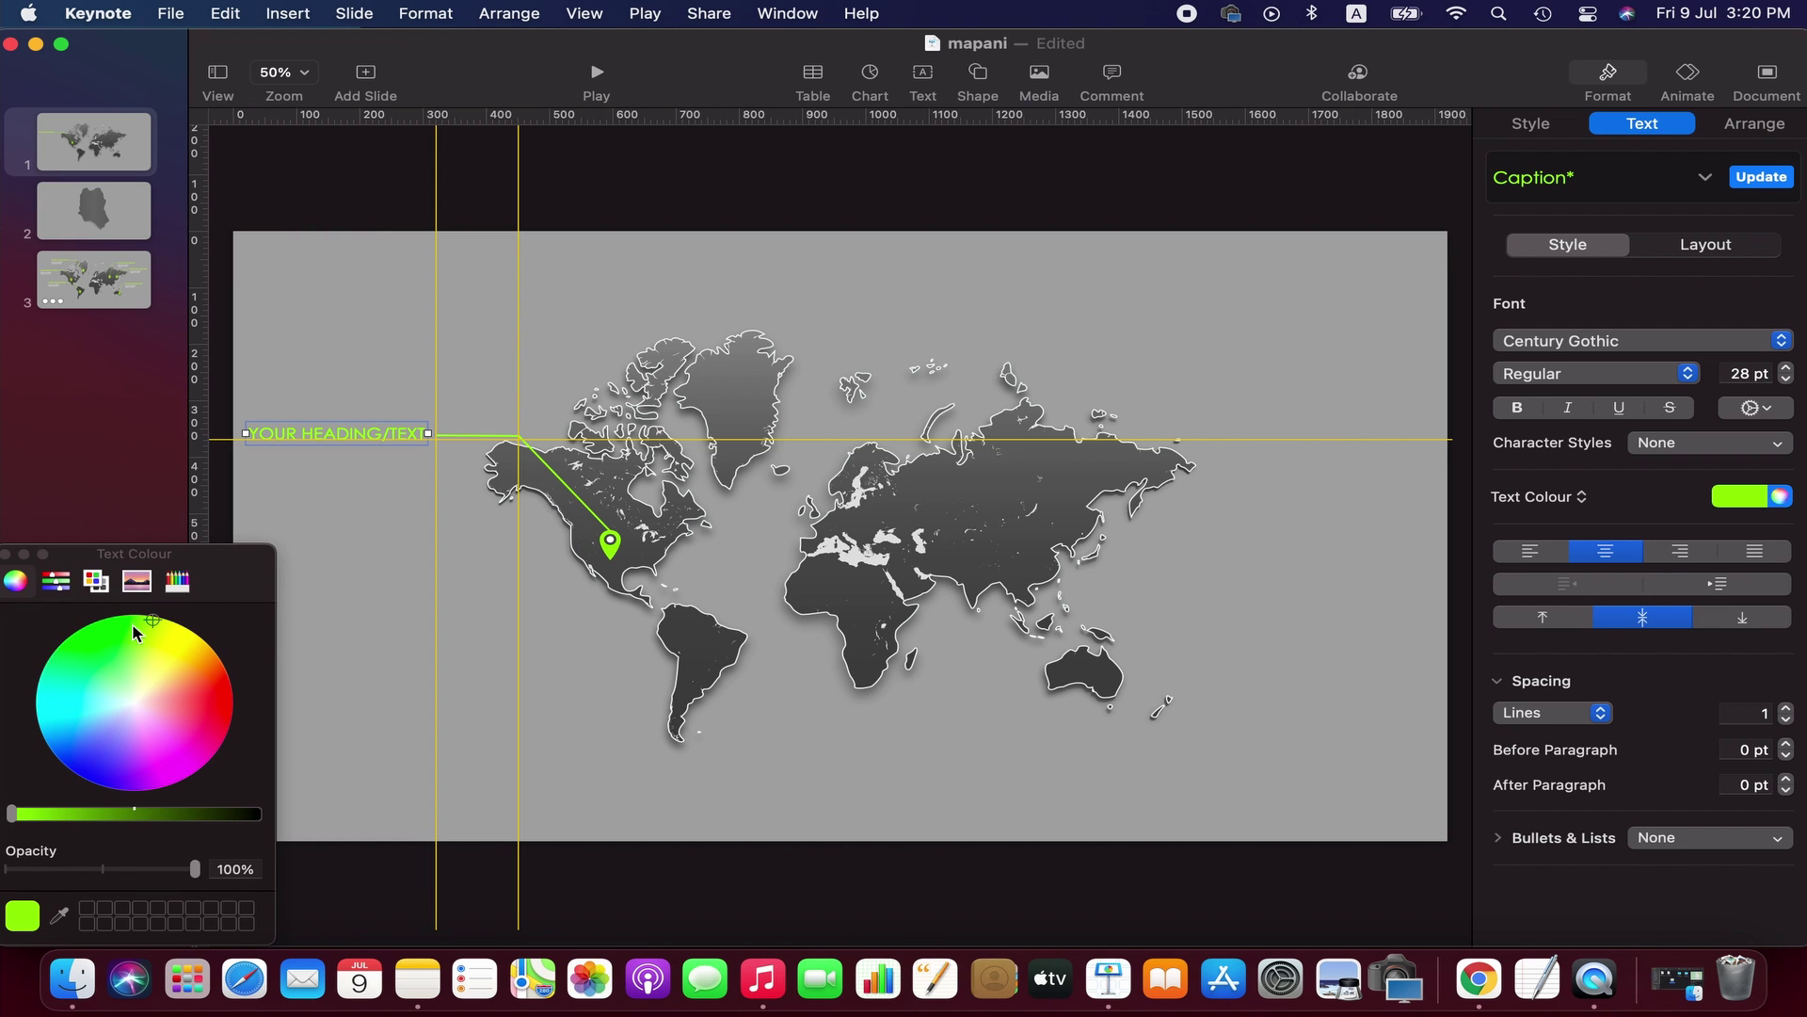
click(8, 555)
click(923, 80)
drag(840, 535, 328, 466)
- Type the subtitle 'Add relevant content or subtitle to the title' in the new box
double_click(328, 466)
key(BackSpace)
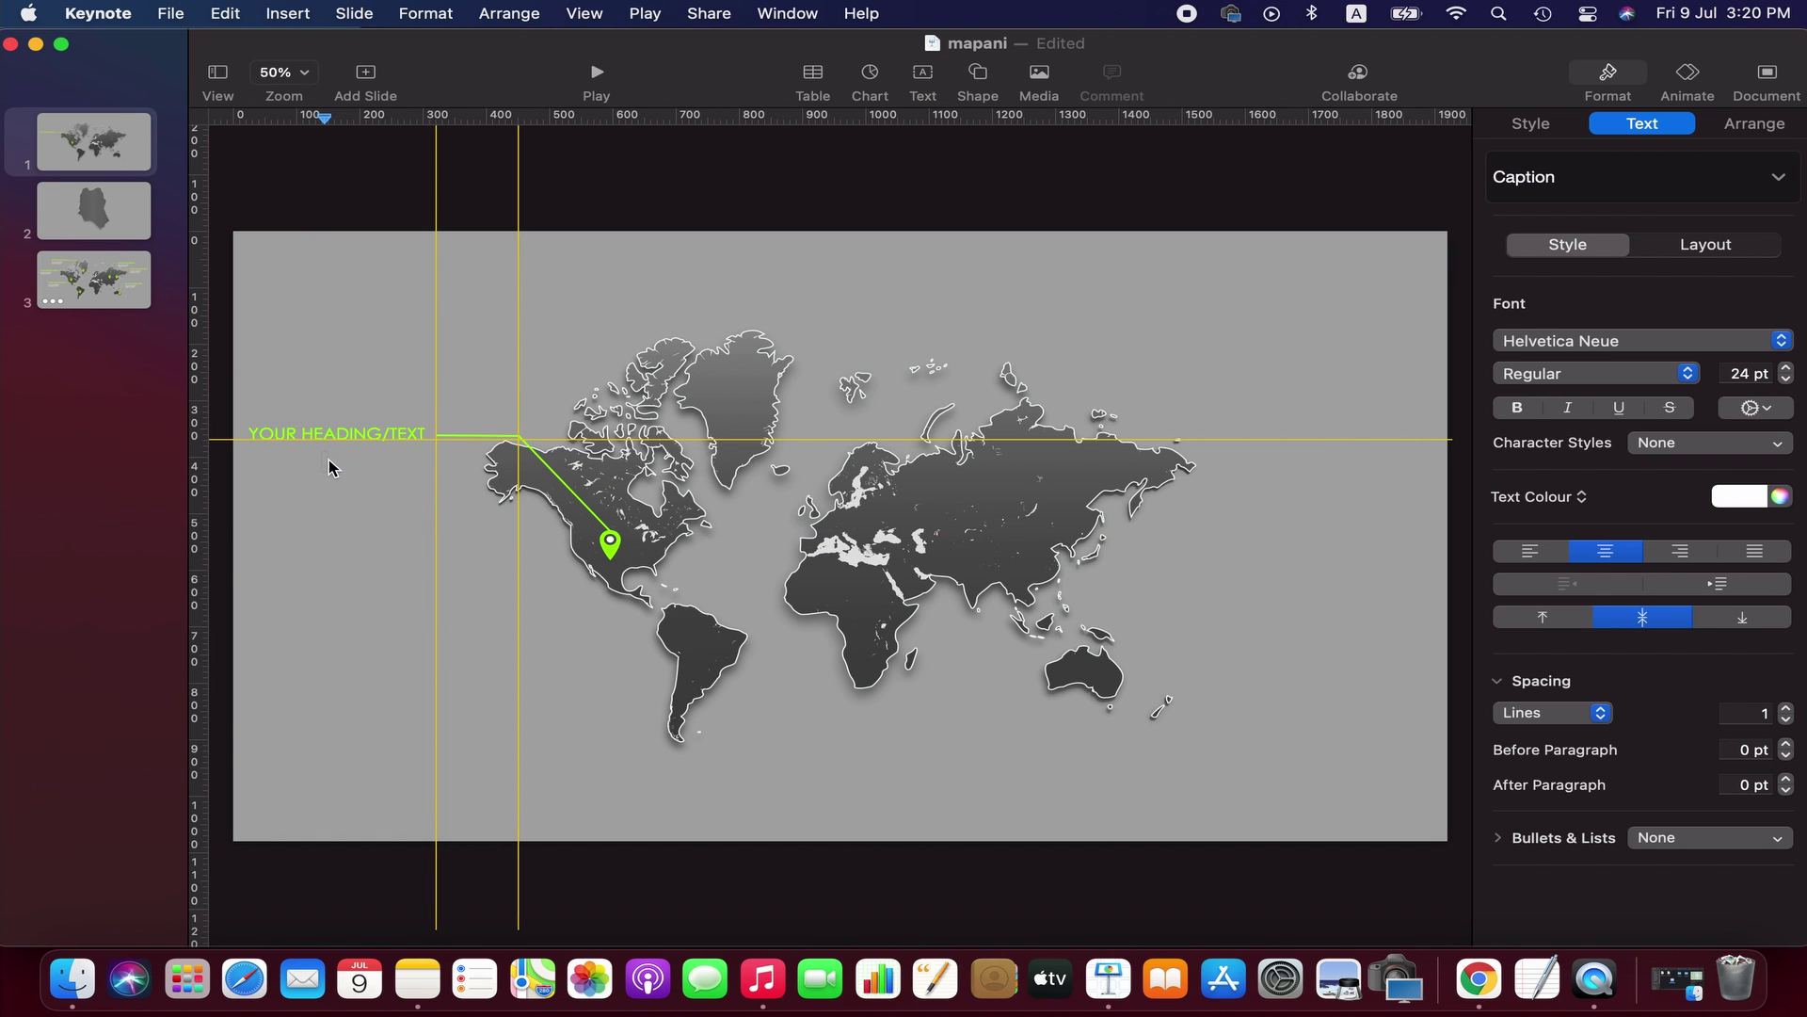
text(Add relevant content)
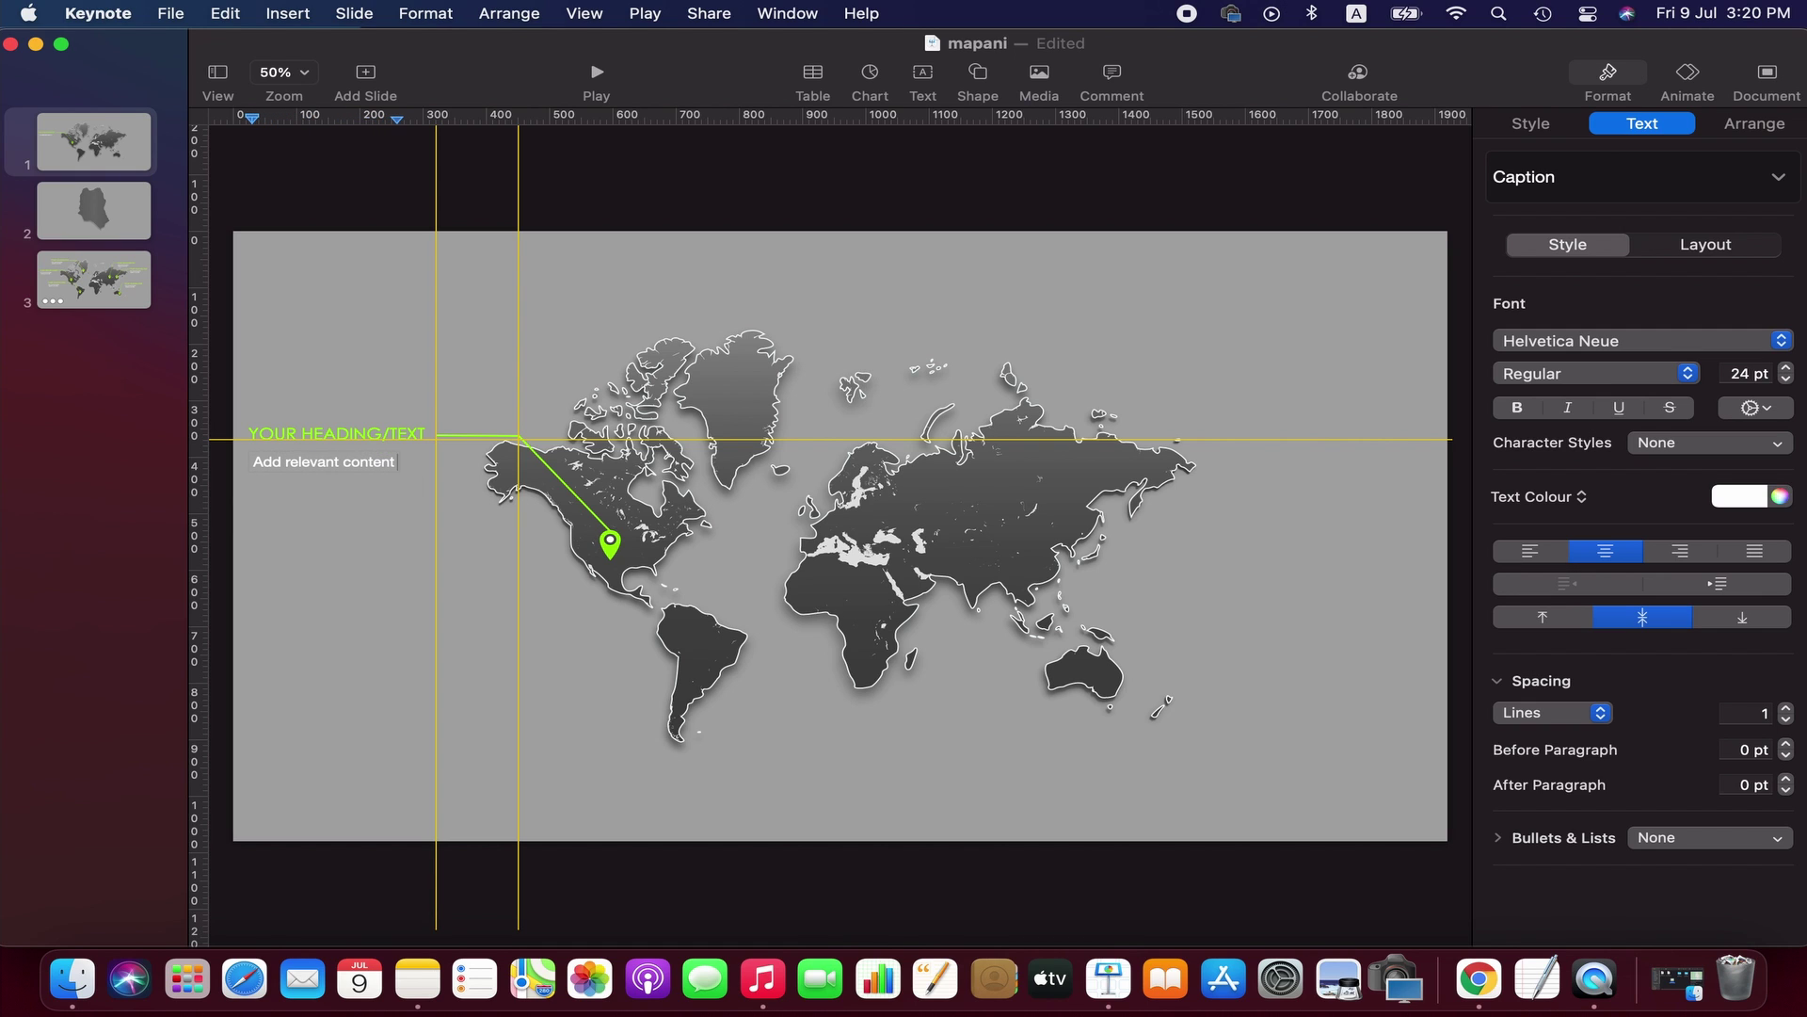
key(Return)
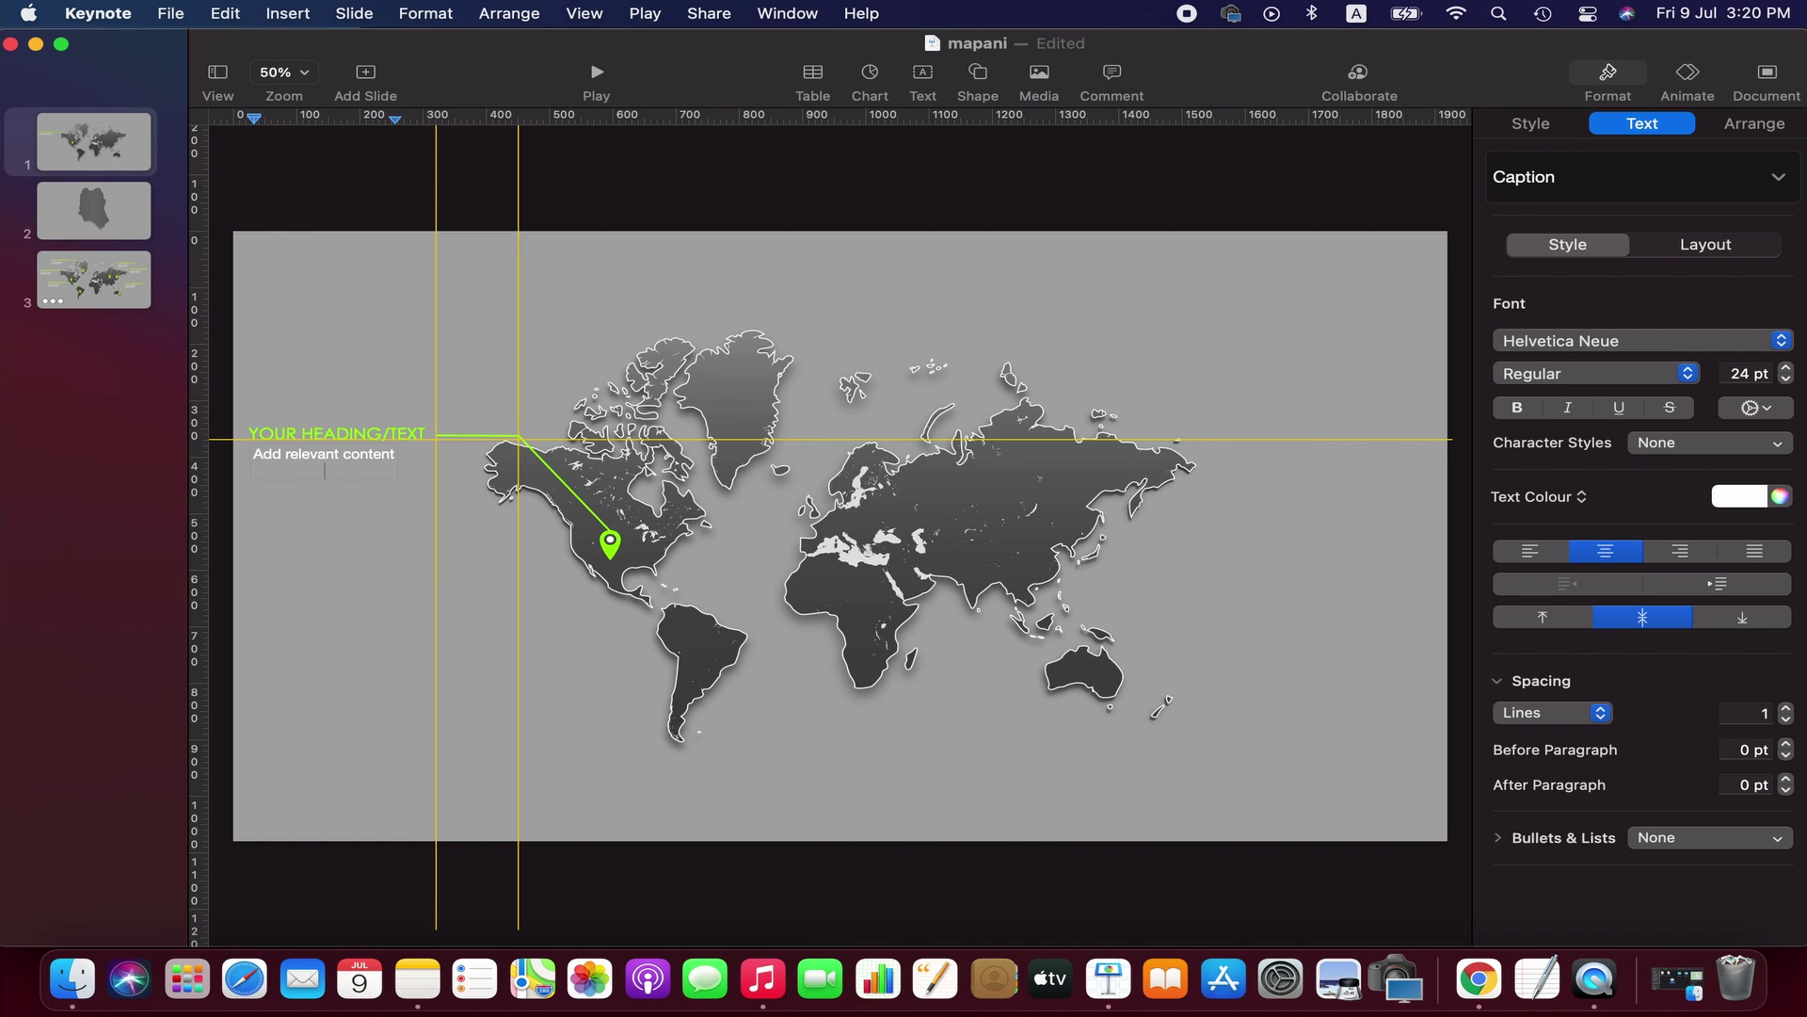
text(subtitle)
key(super+z)
text(or)
click(355, 470)
text(to)
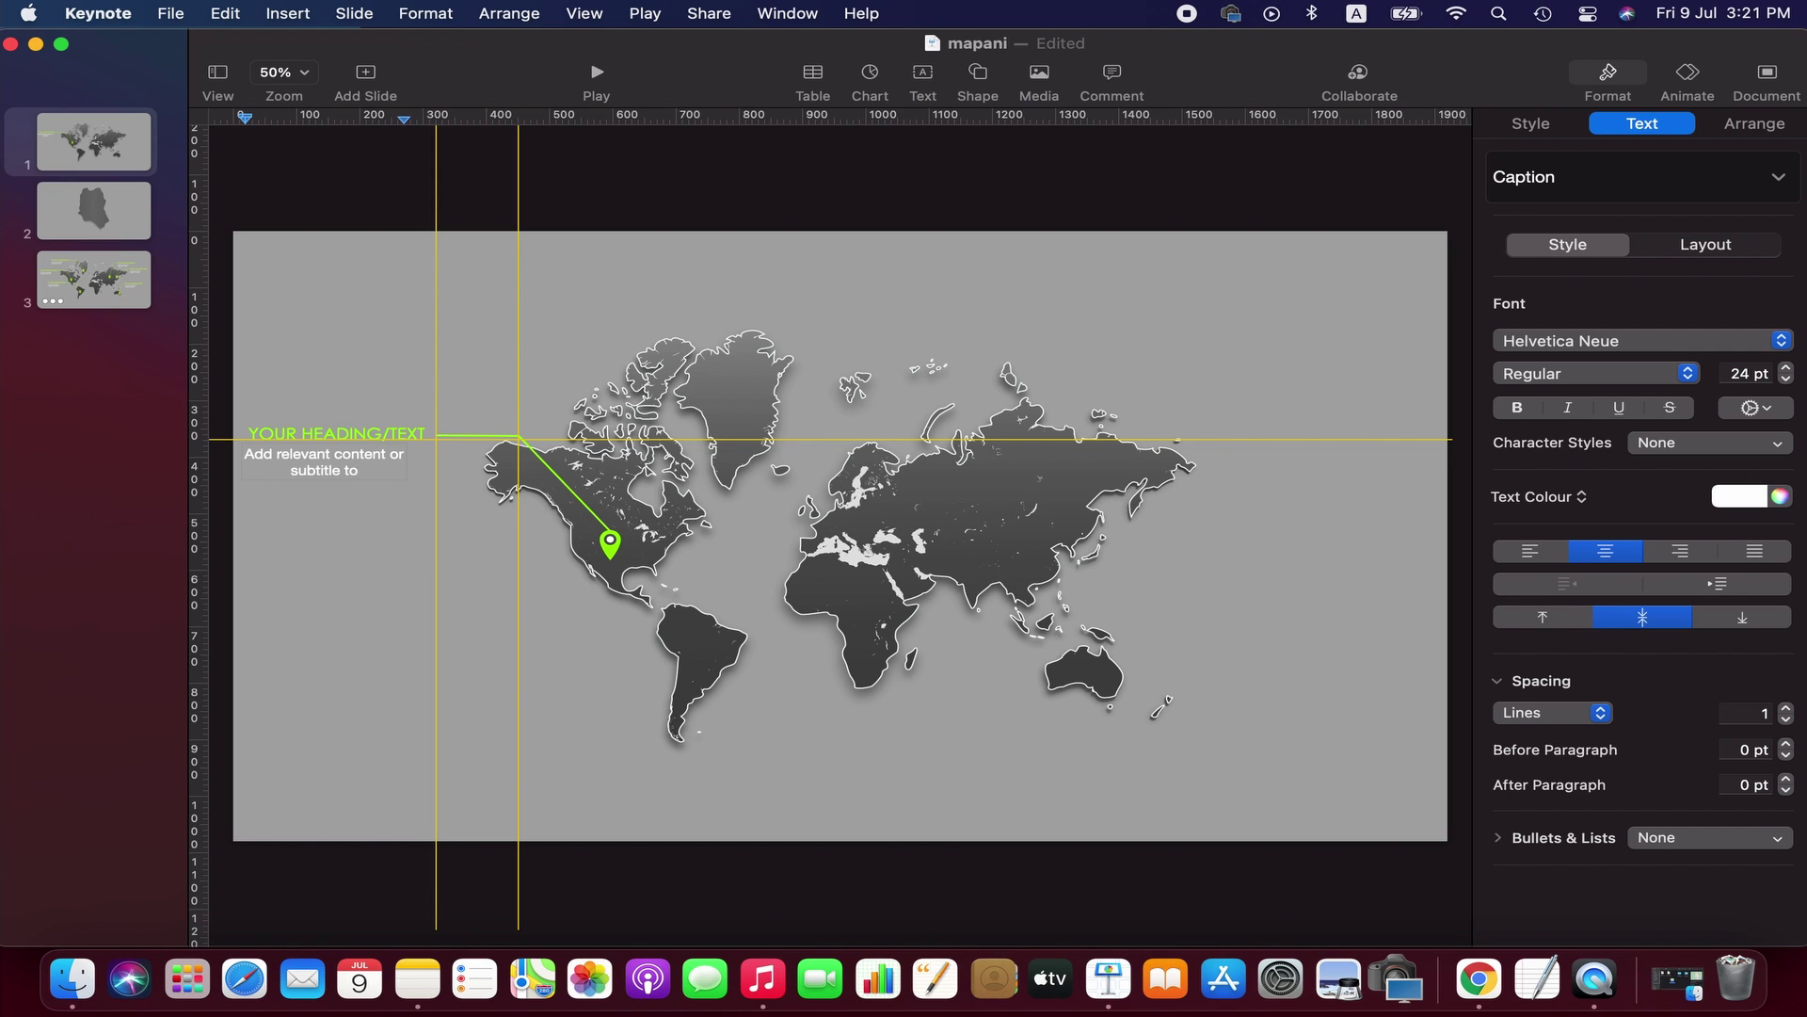
text( the title)
key(Escape)
- Format the subtitle as Century Gothic 20 pt, left-aligned
click(1694, 341)
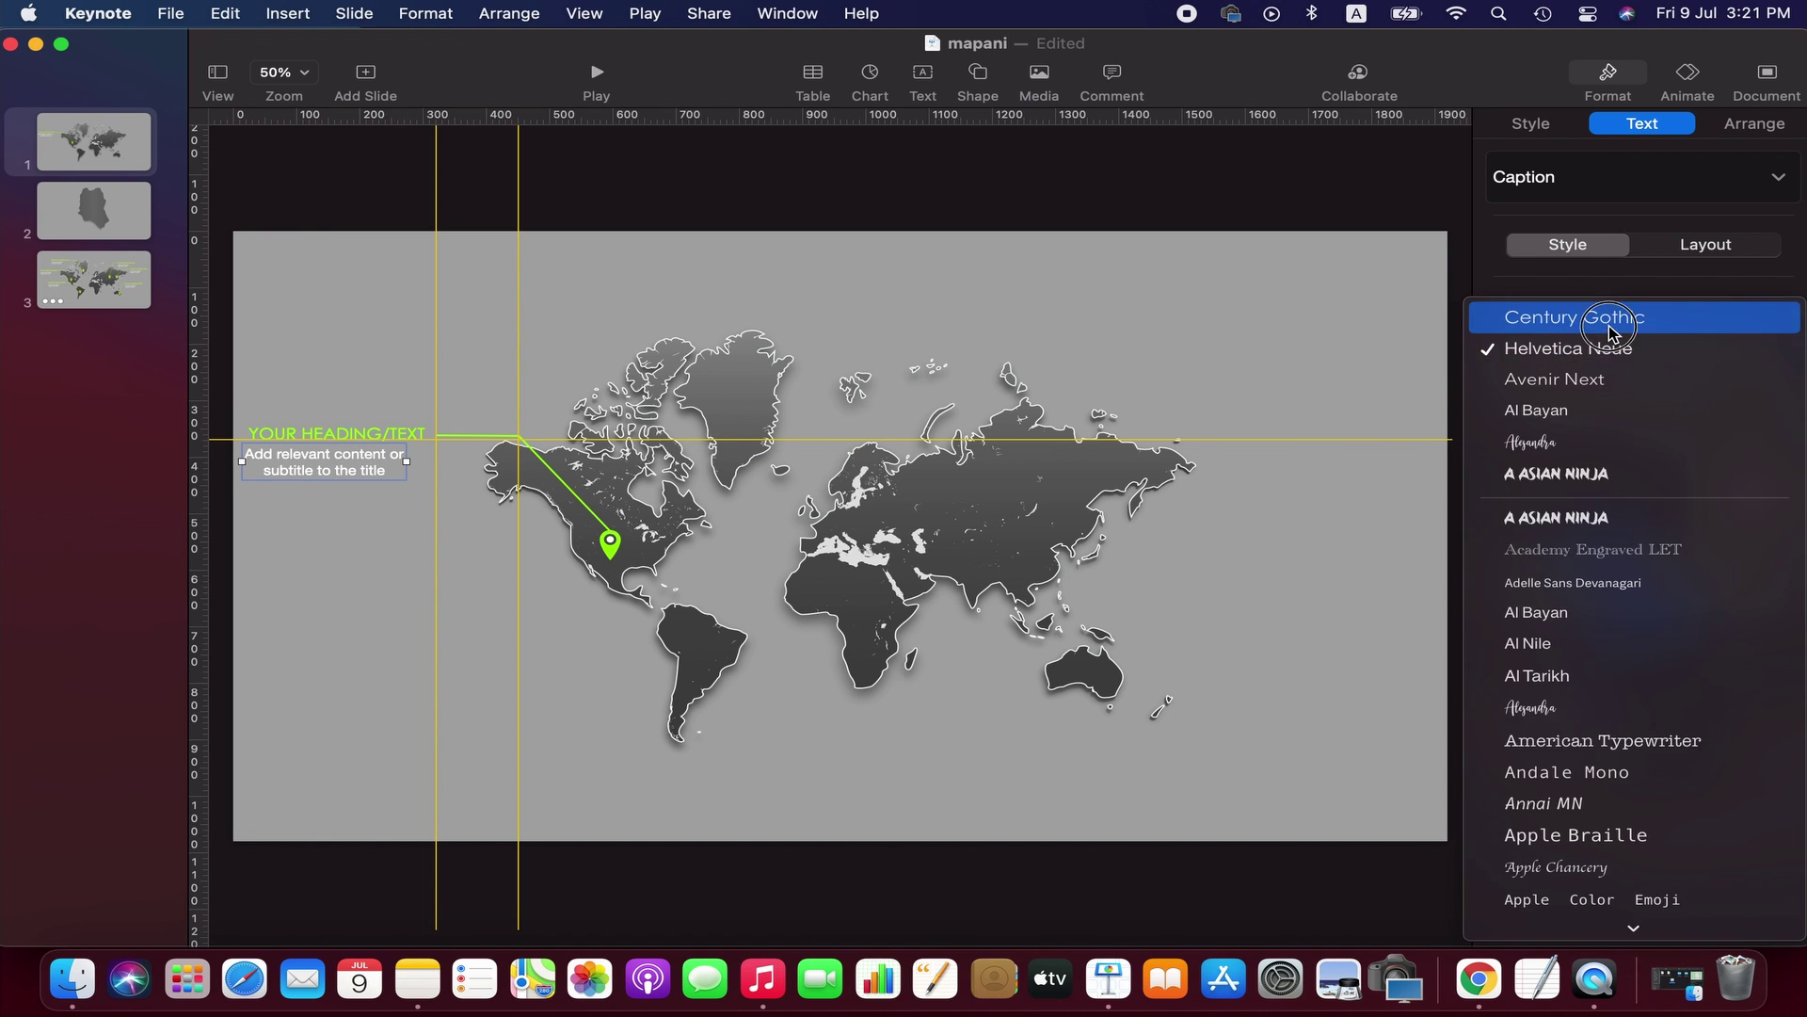
click(1600, 311)
double_click(1786, 380)
double_click(1786, 380)
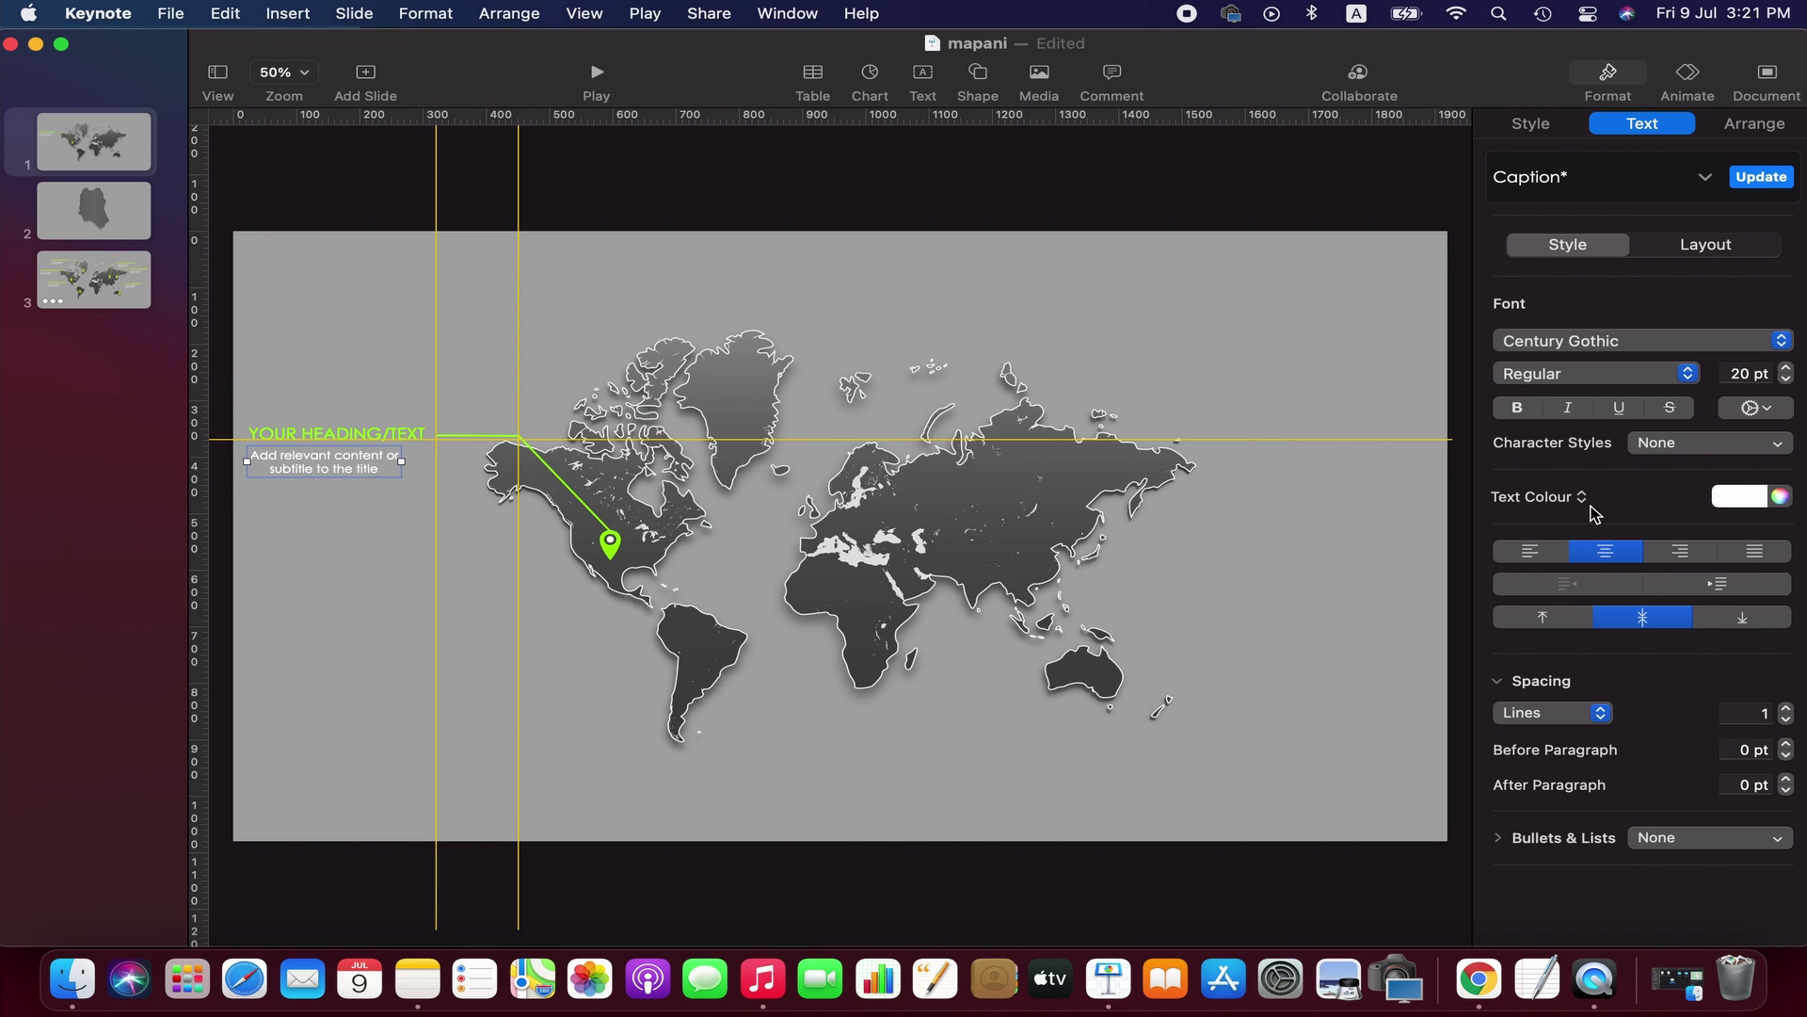
click(1552, 557)
click(593, 532)
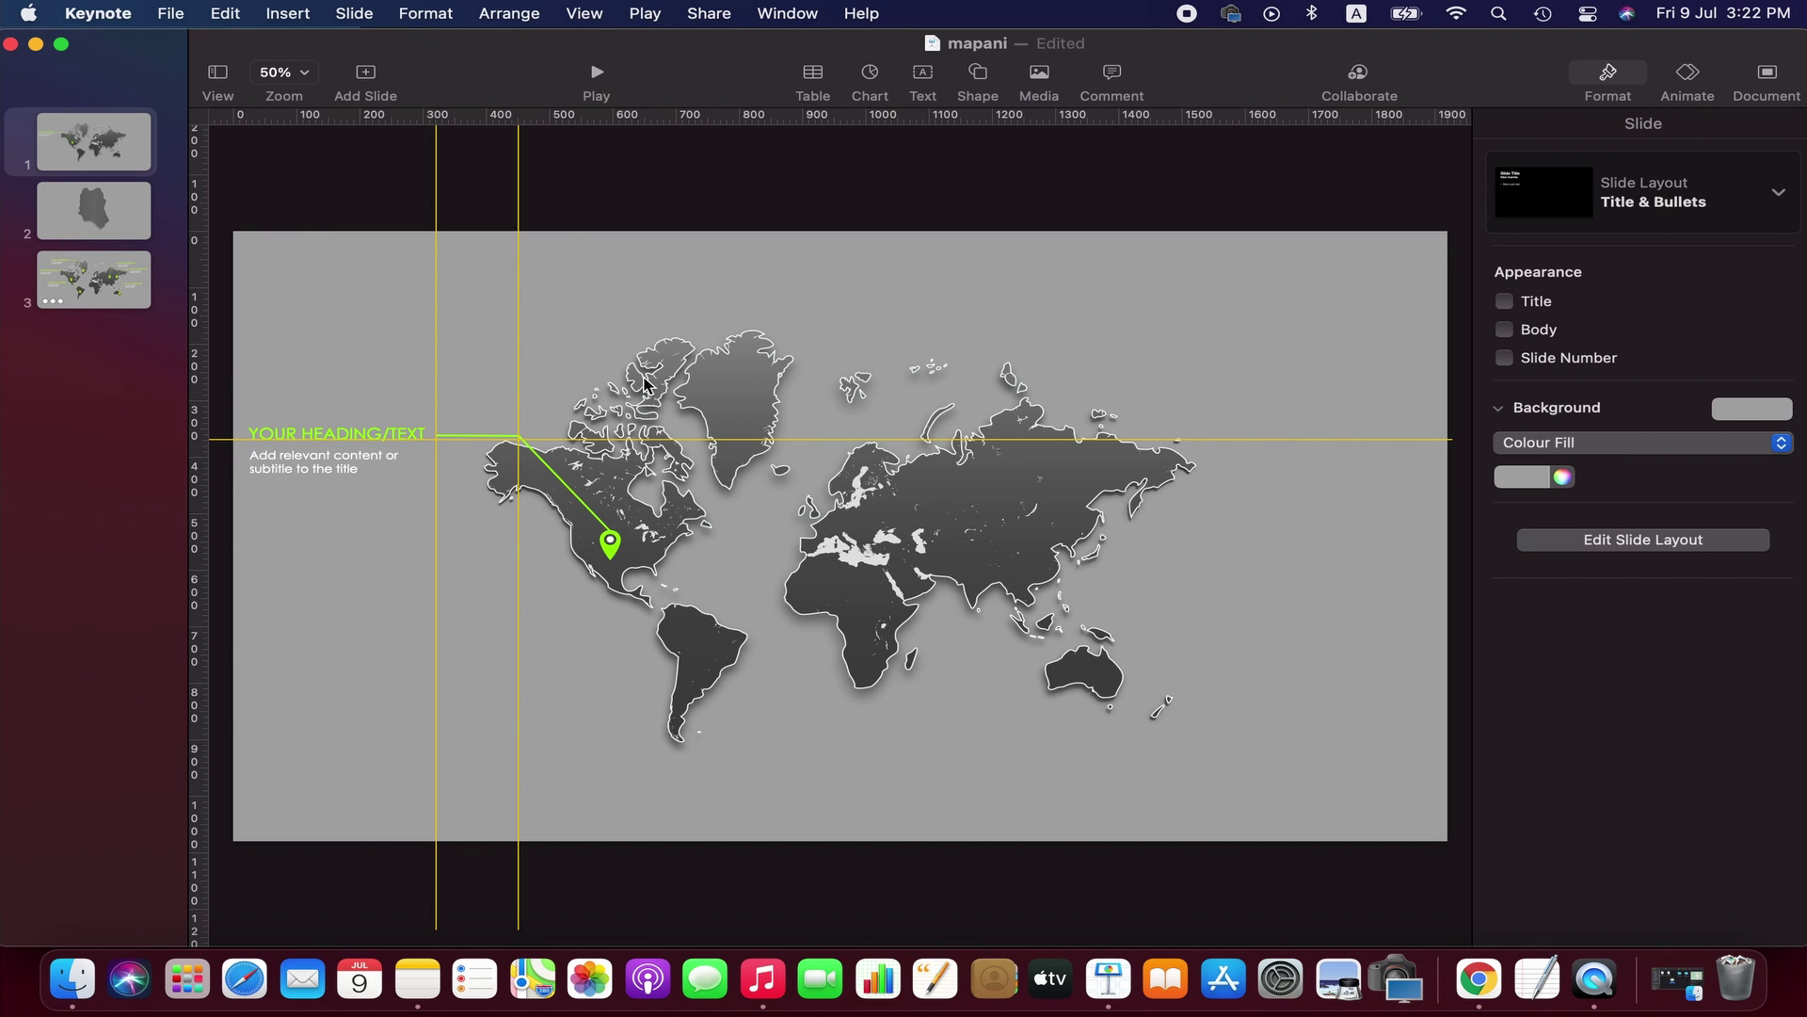
- Hide the rulers and the yellow alignment guides, then select the green pin
click(582, 13)
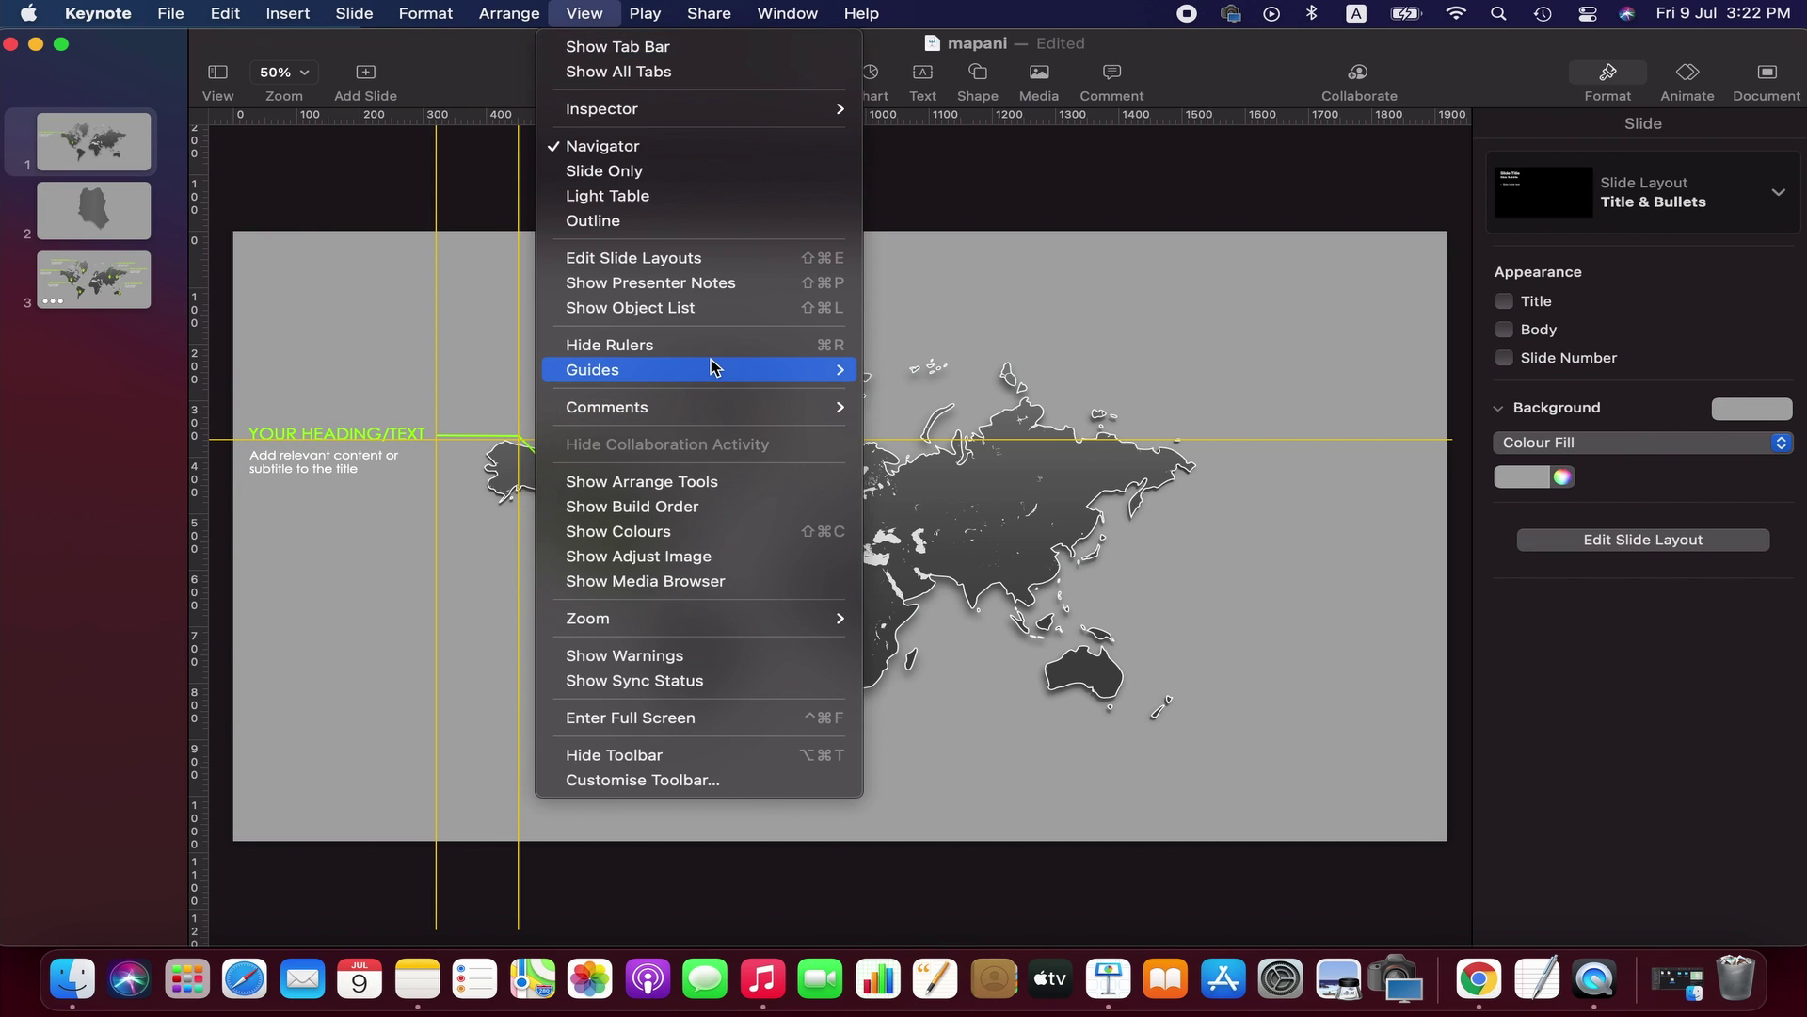
click(706, 350)
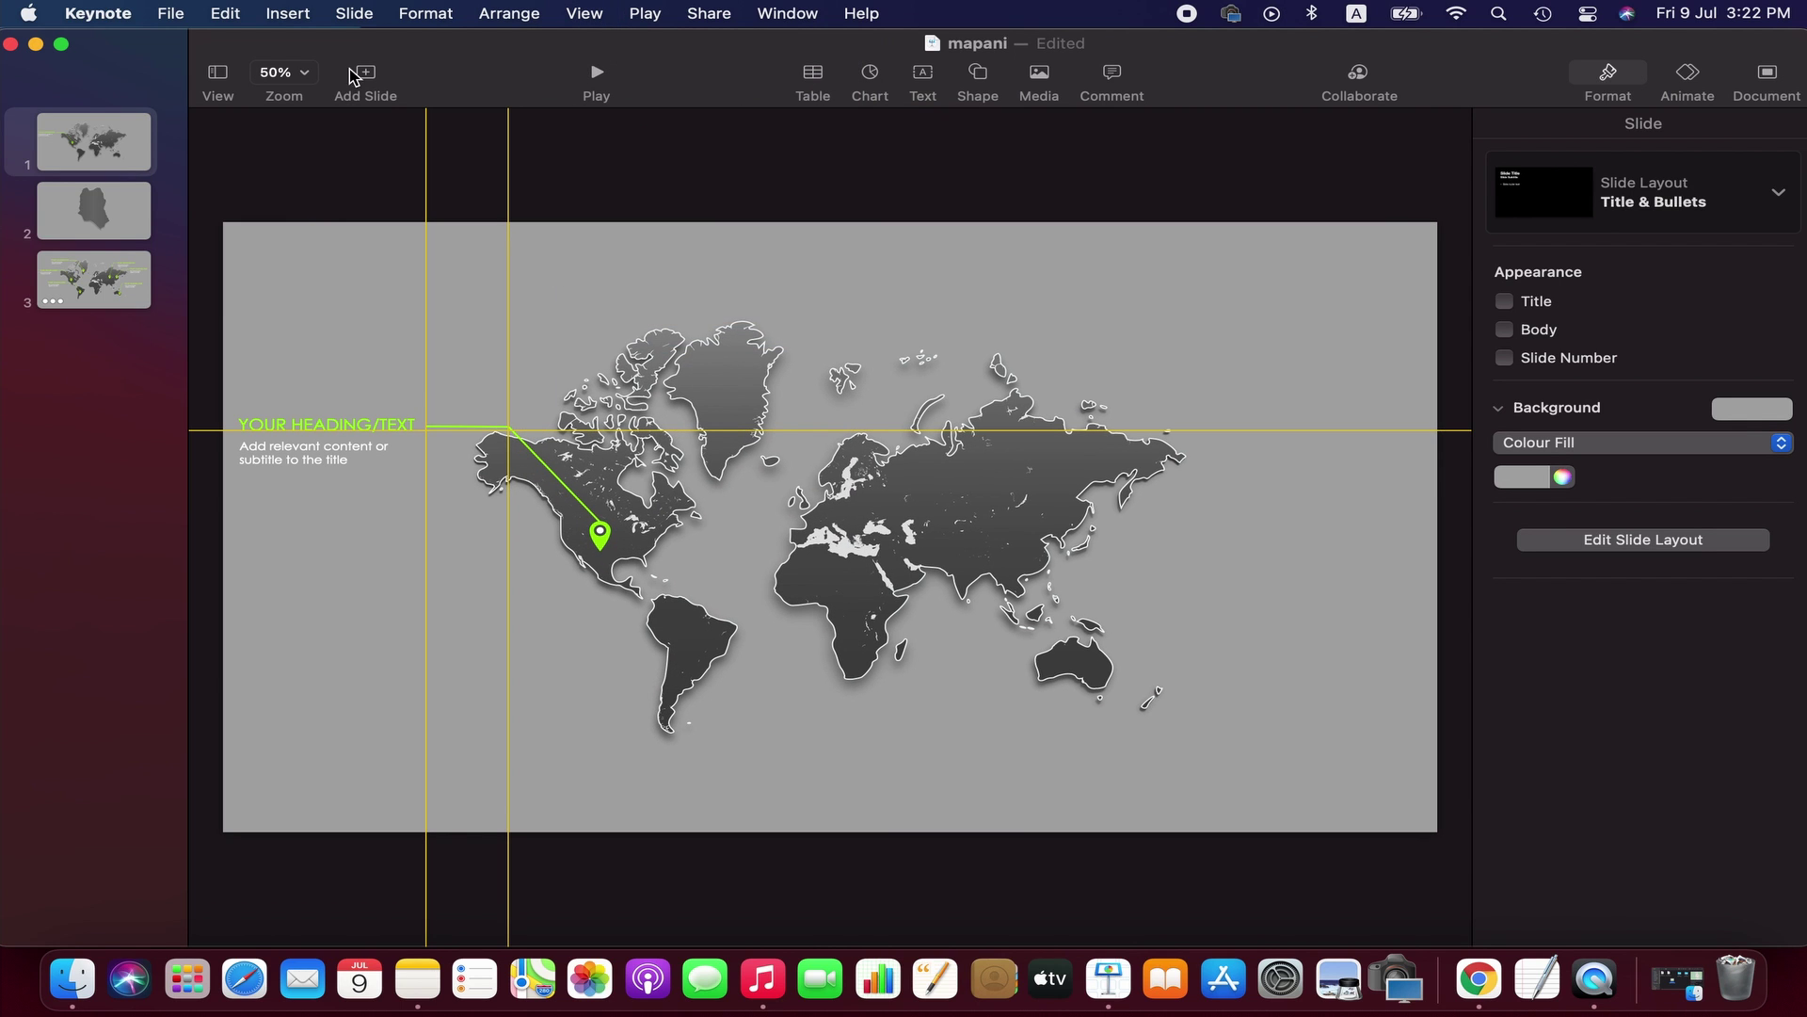
click(584, 13)
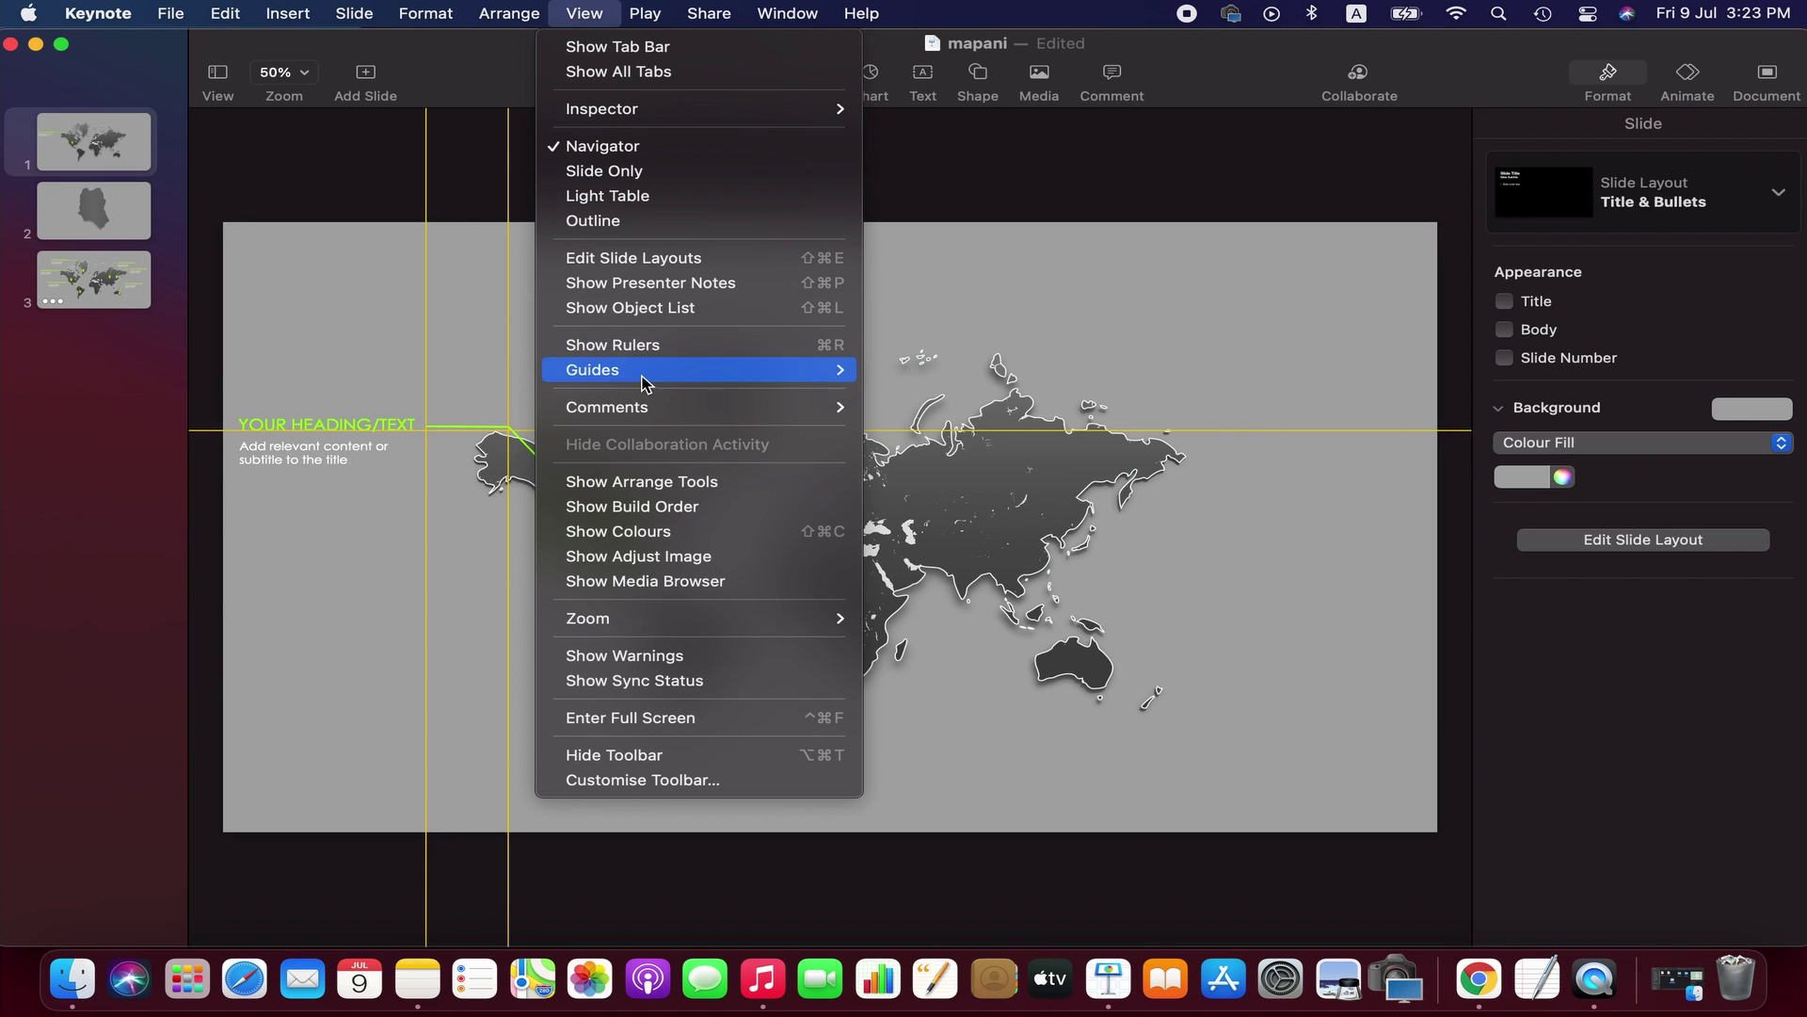
mouse_move(650, 375)
click(951, 370)
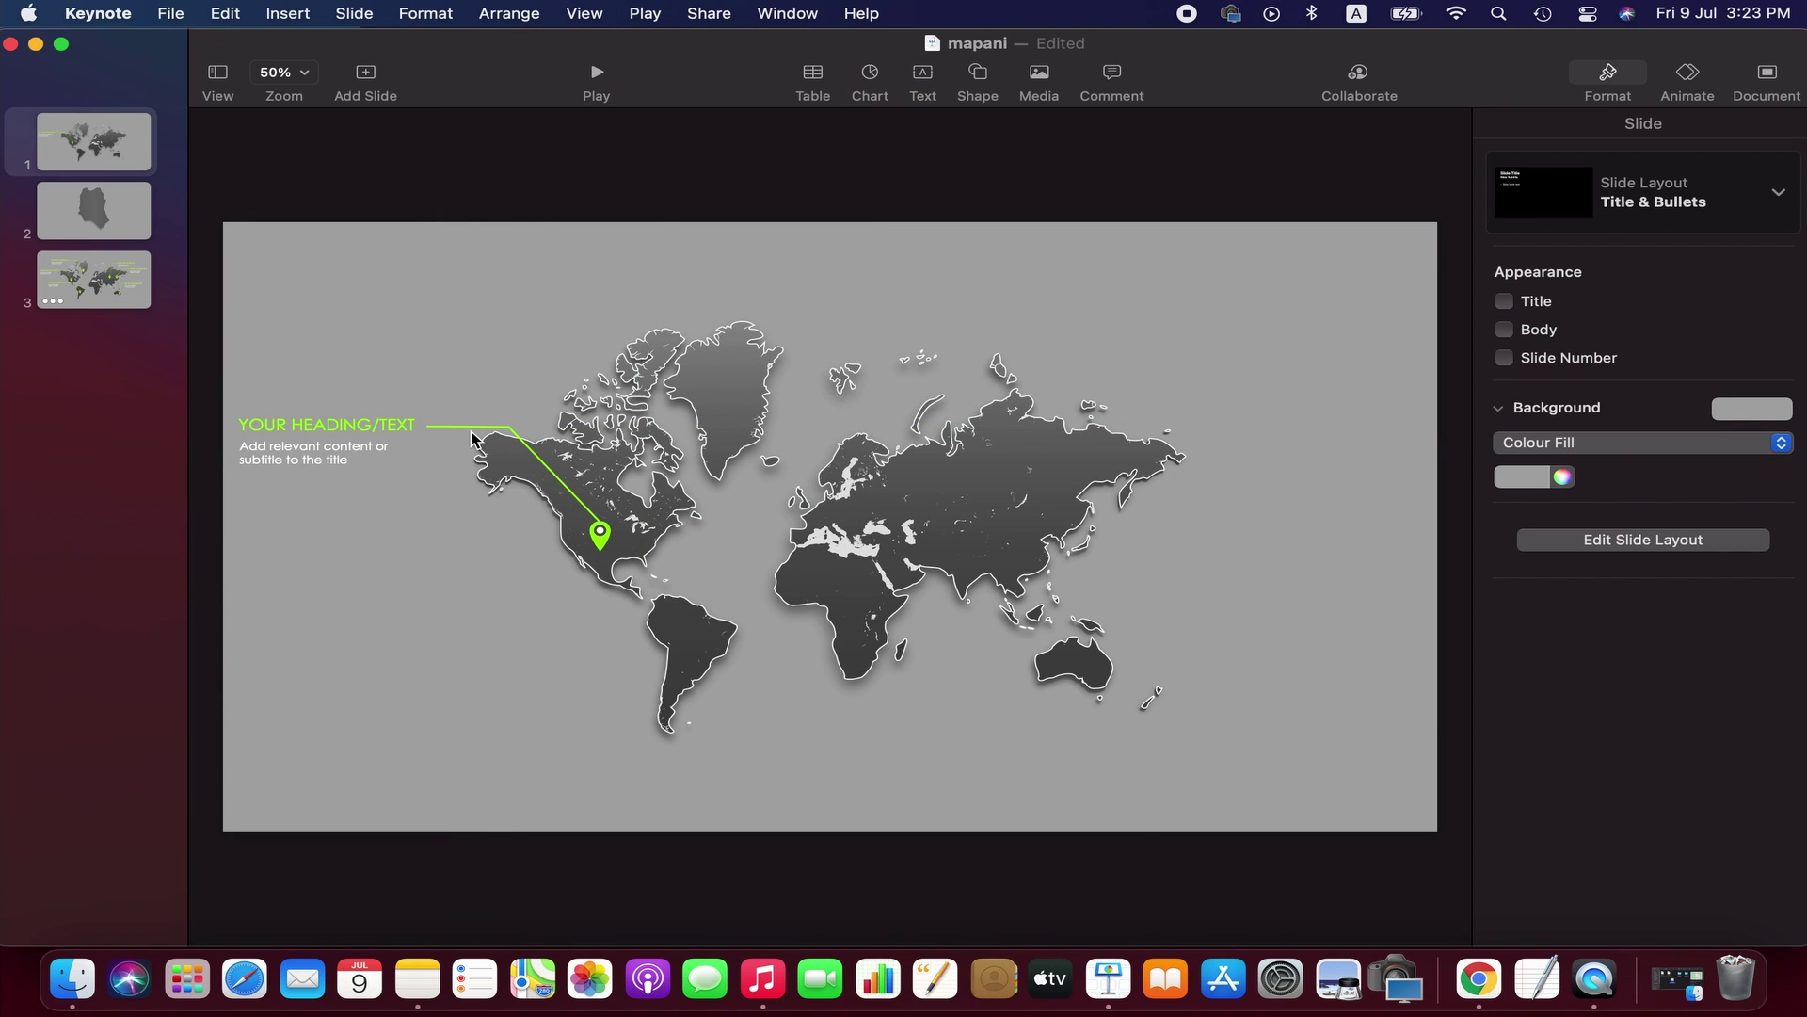
click(603, 535)
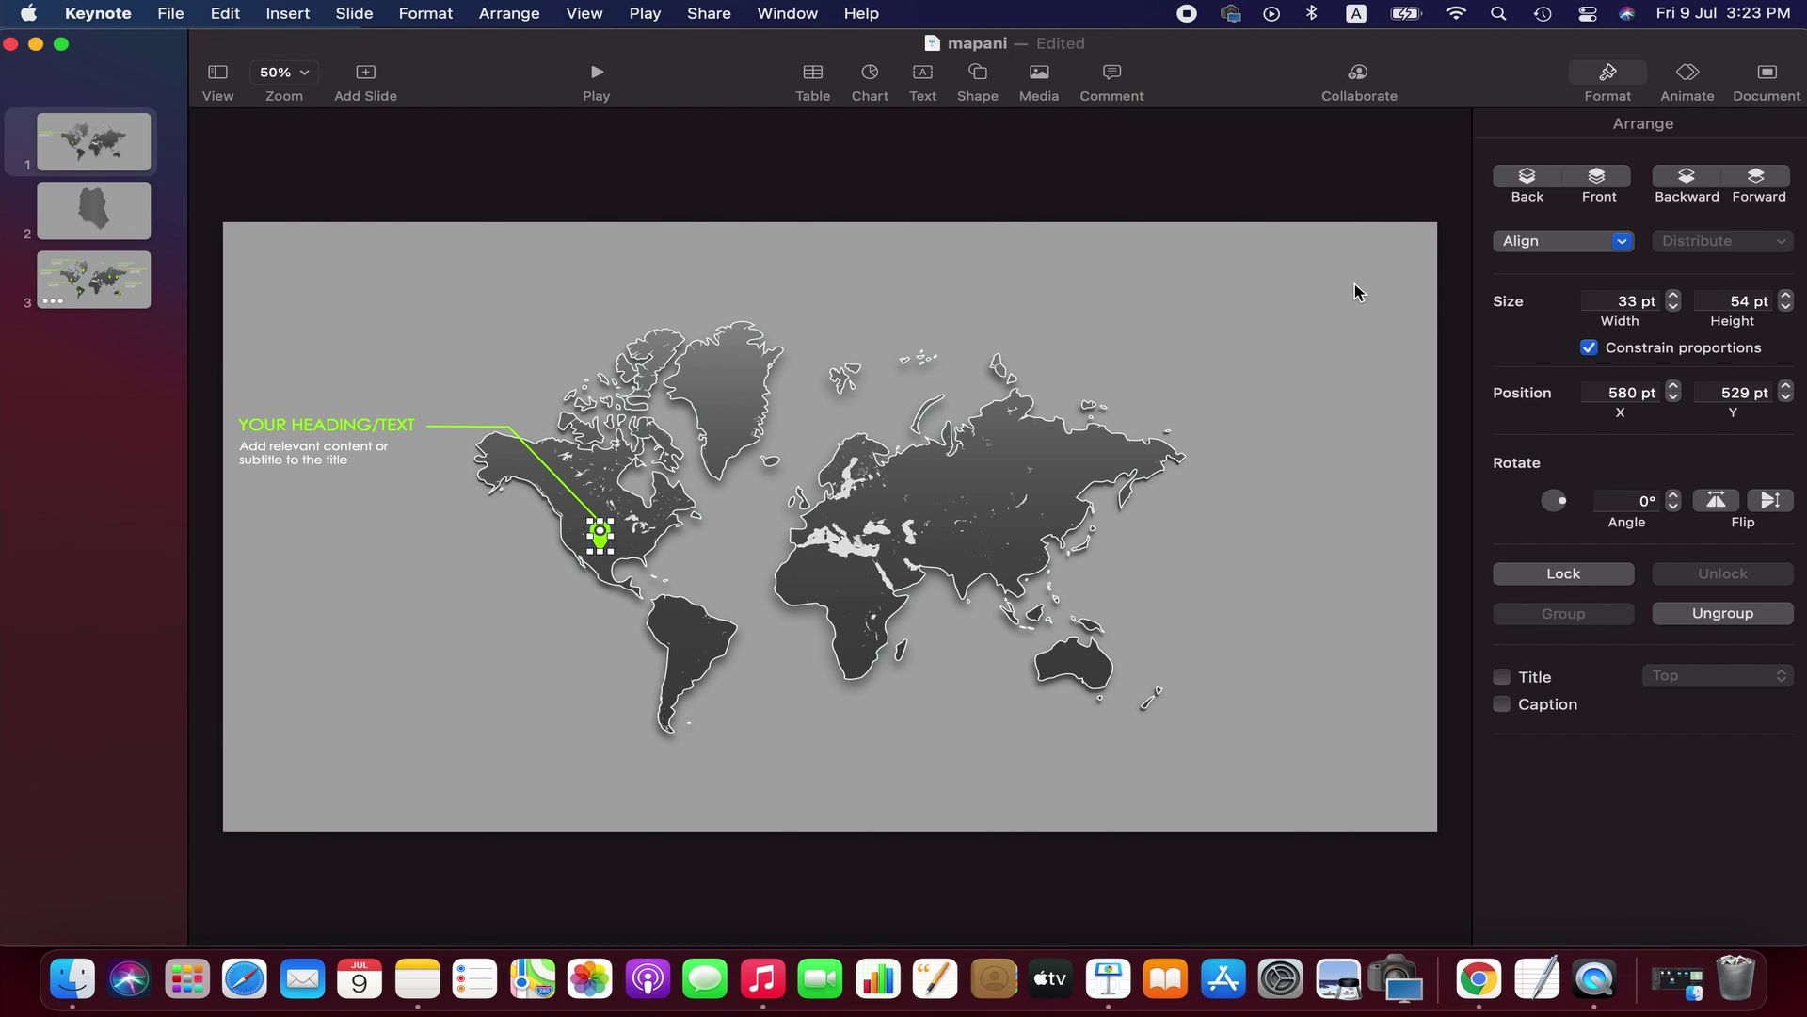
- Give the pin a Fade and Scale build-in lasting 1 s
click(1688, 78)
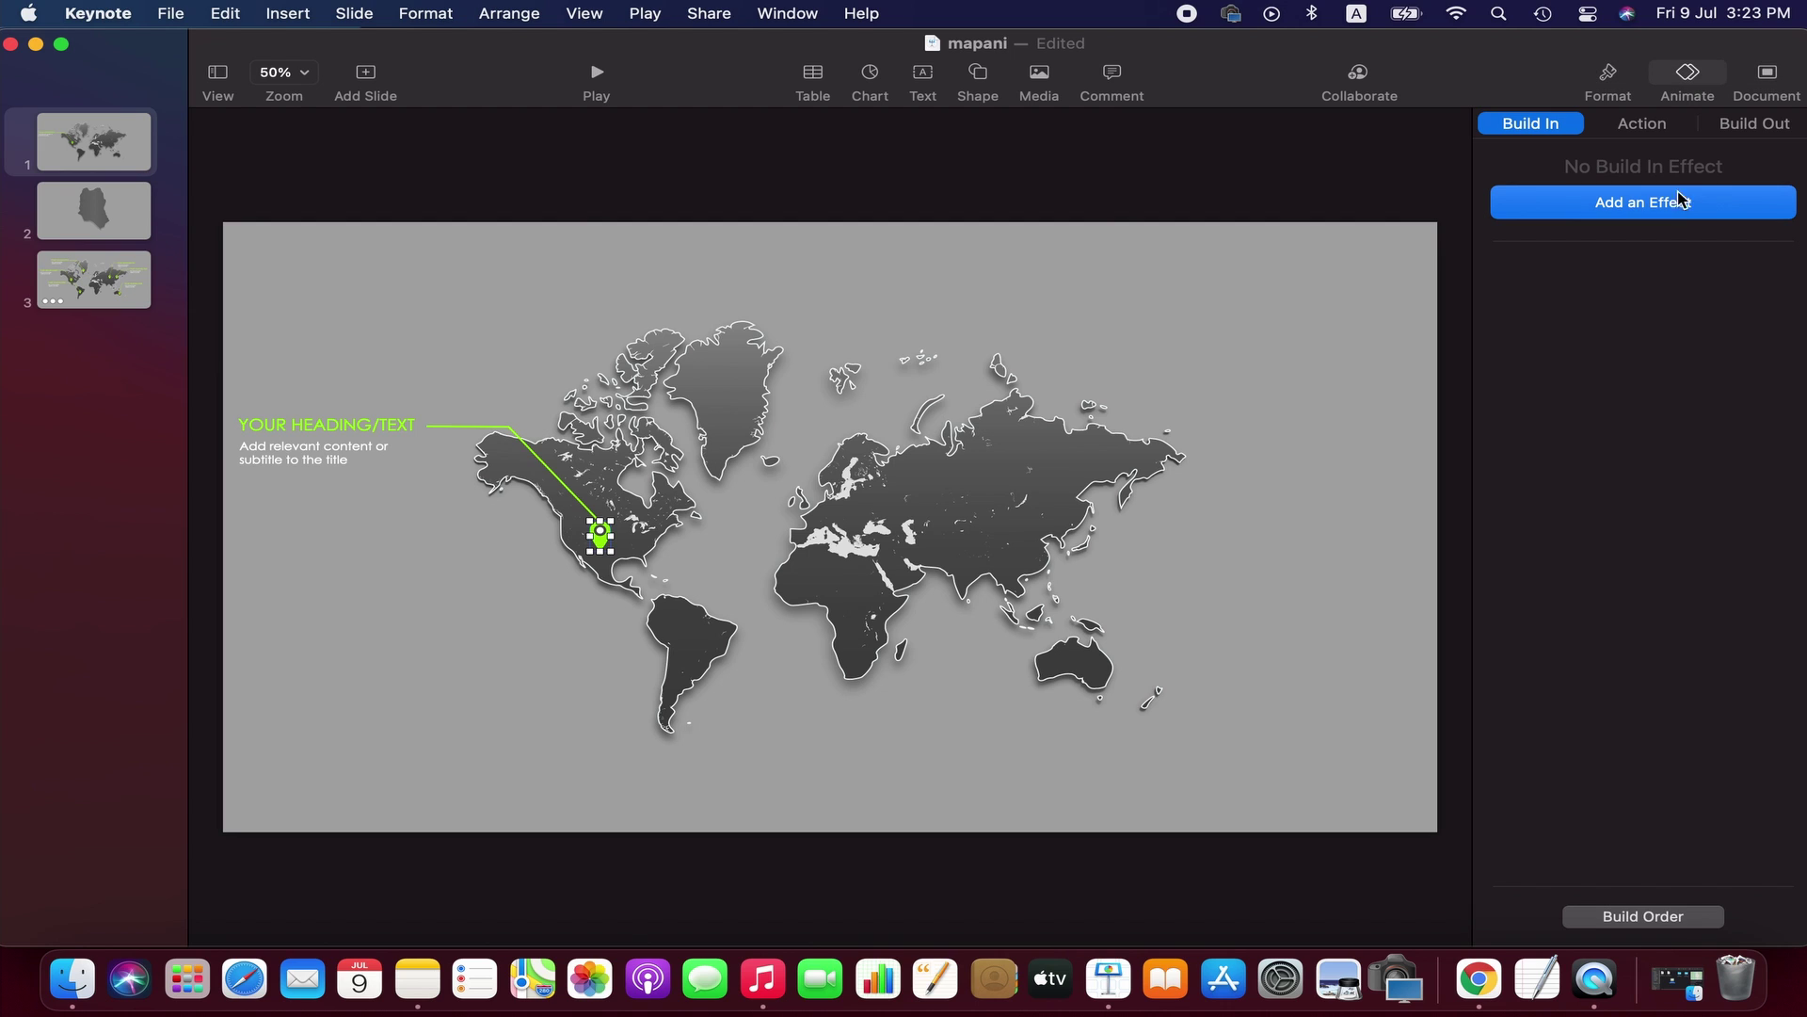
click(1613, 200)
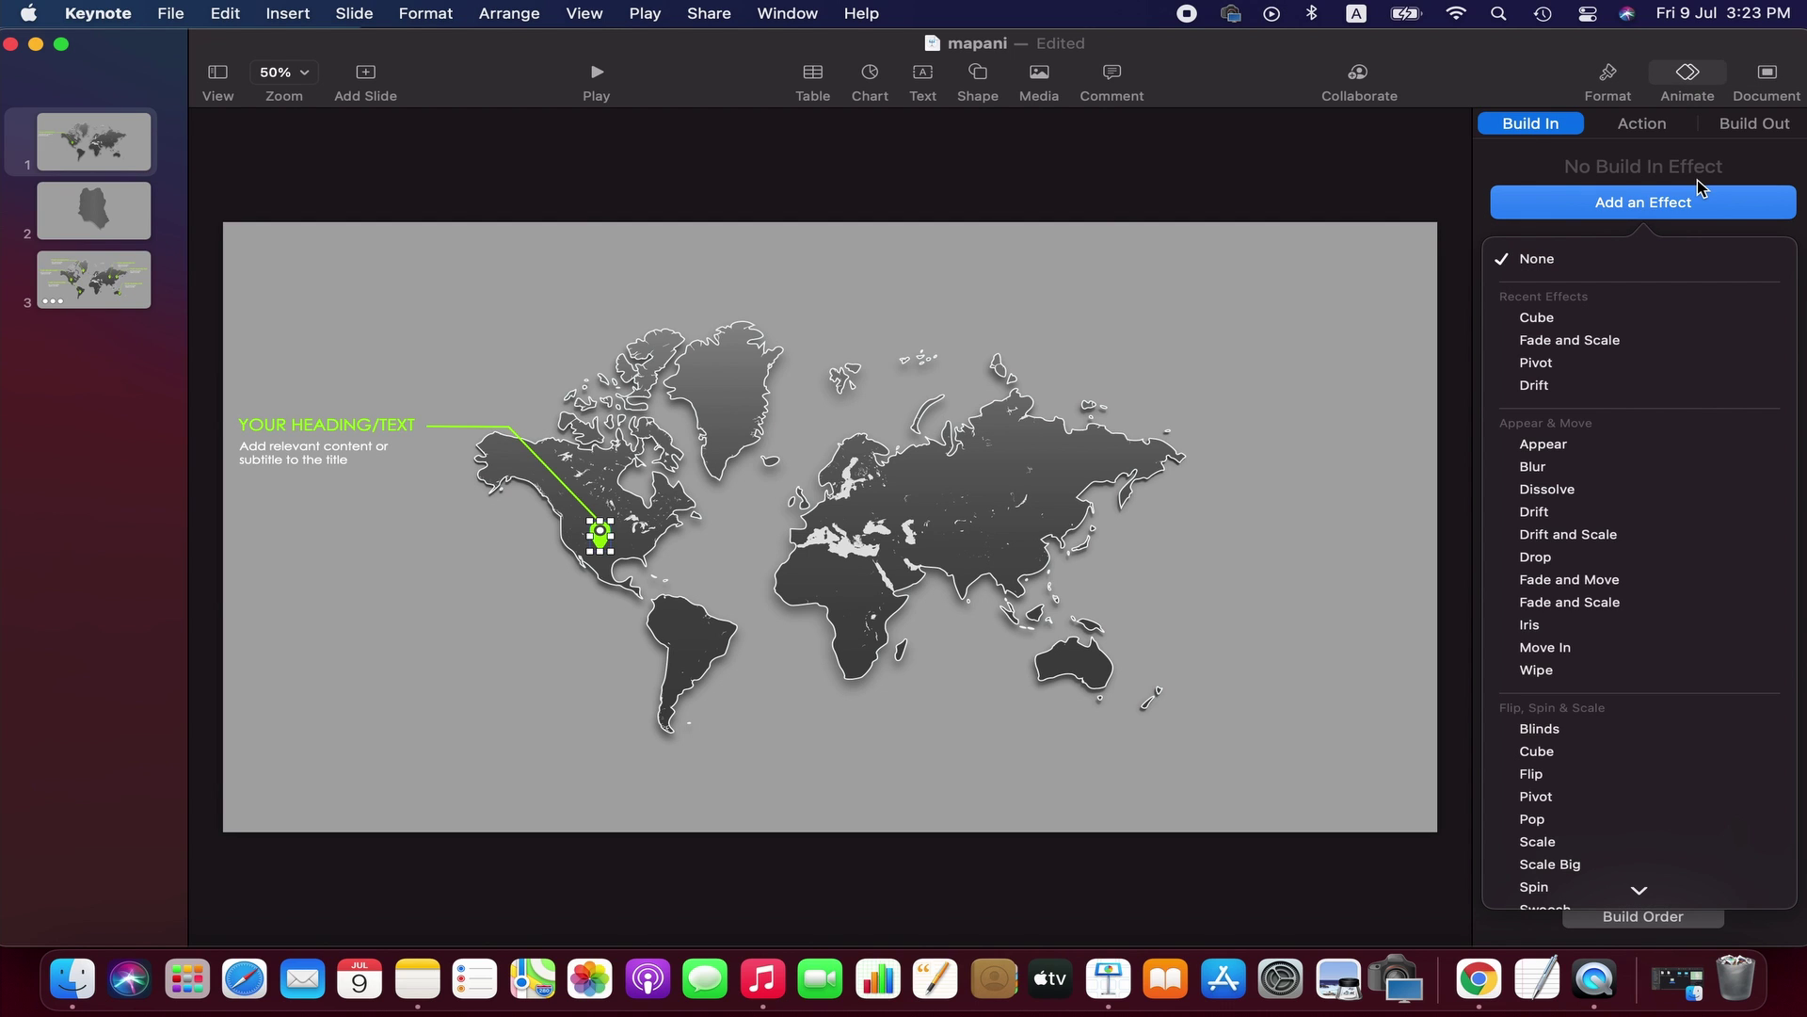
click(1619, 343)
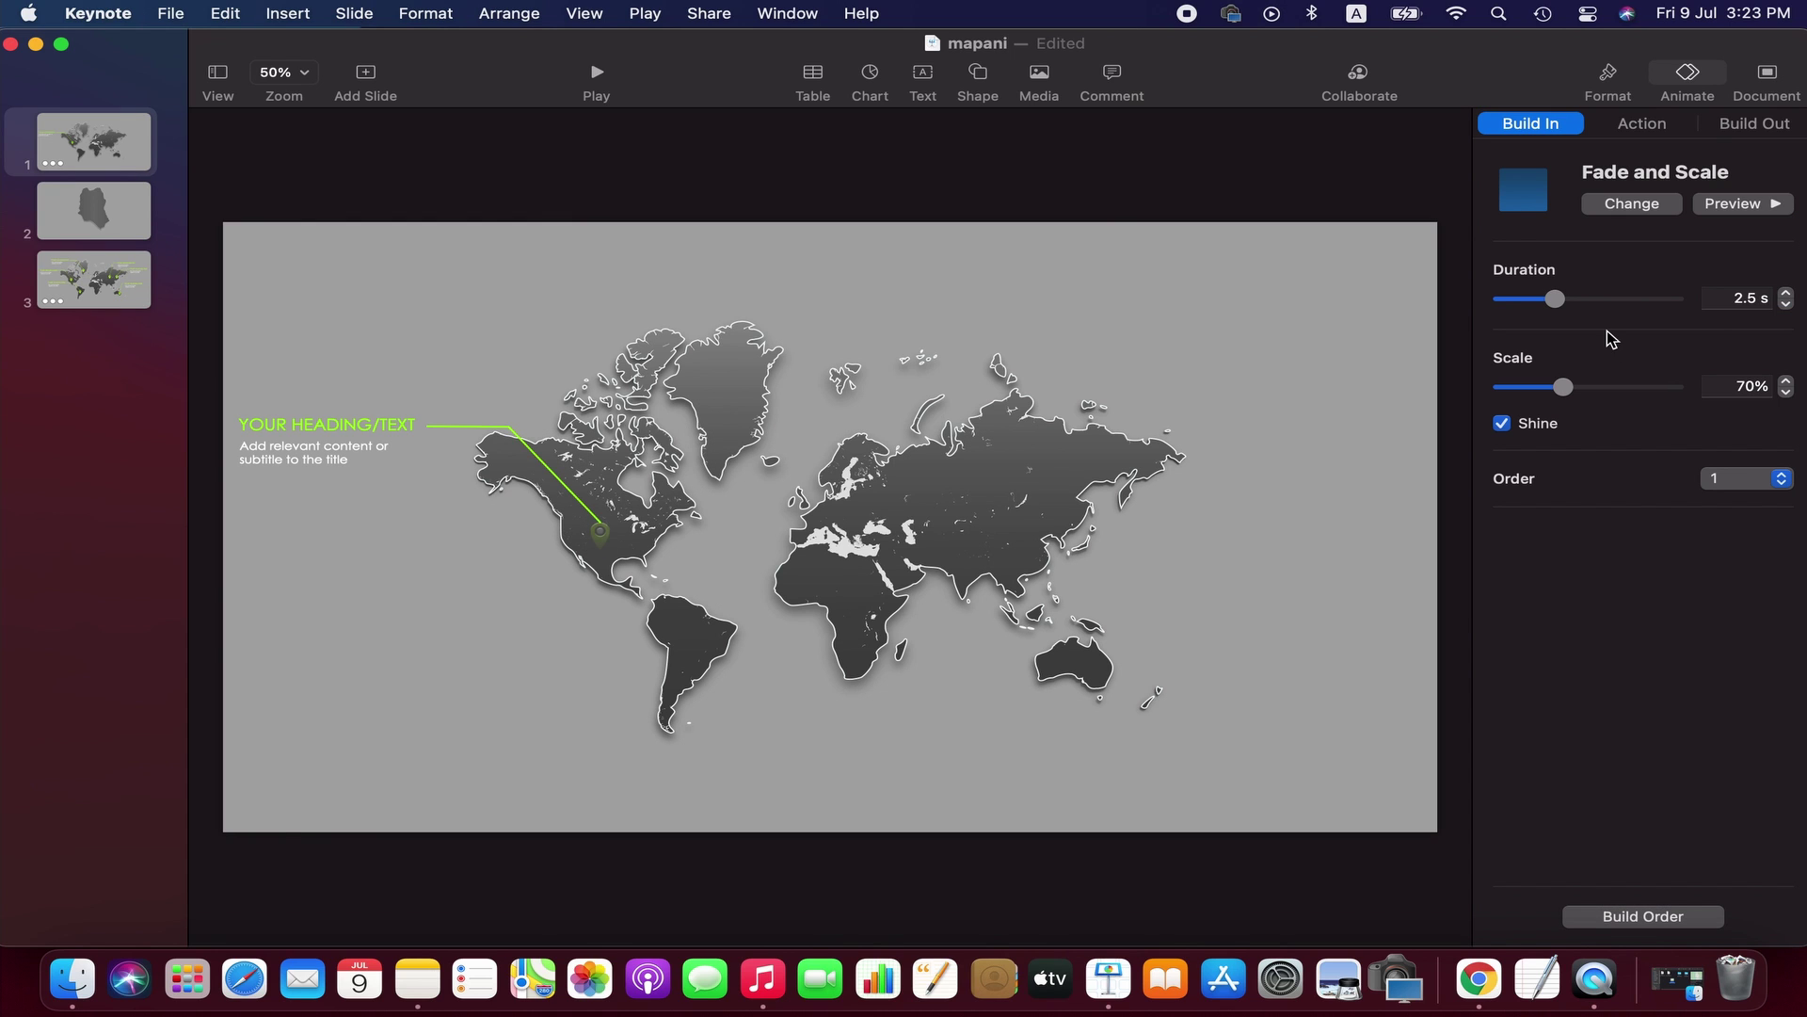
click(1558, 301)
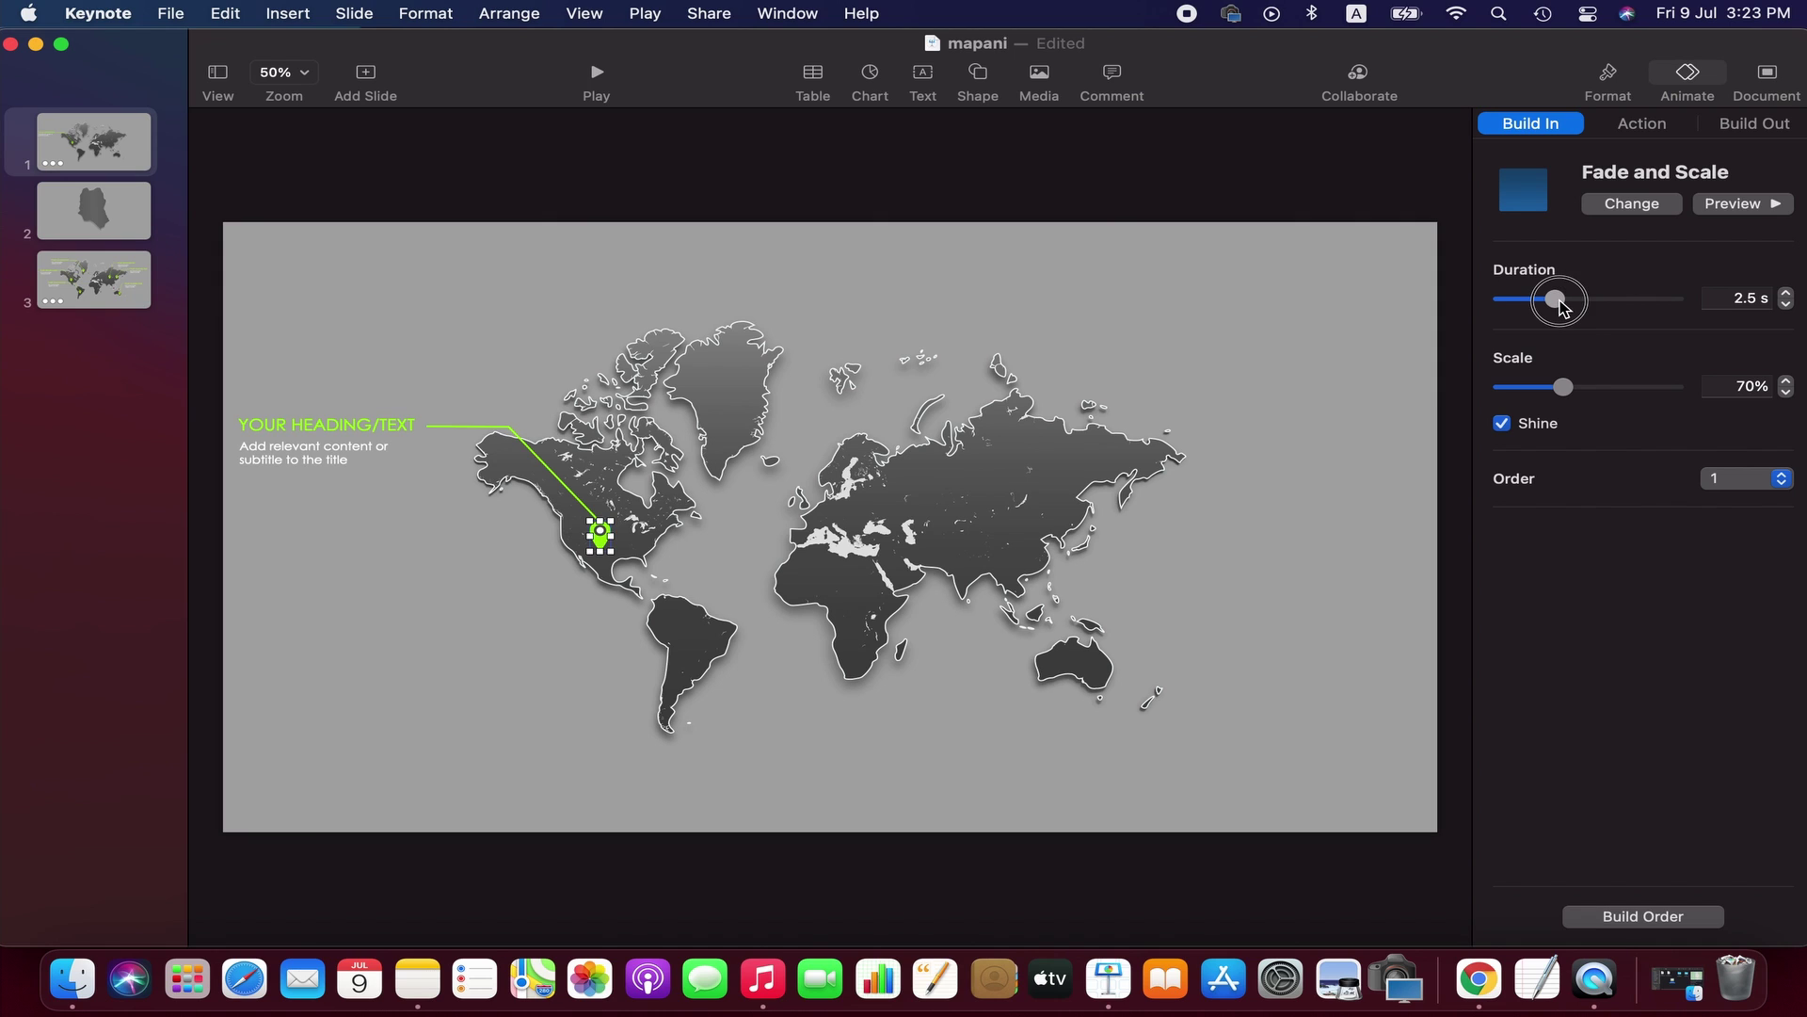
drag(1558, 302, 1532, 302)
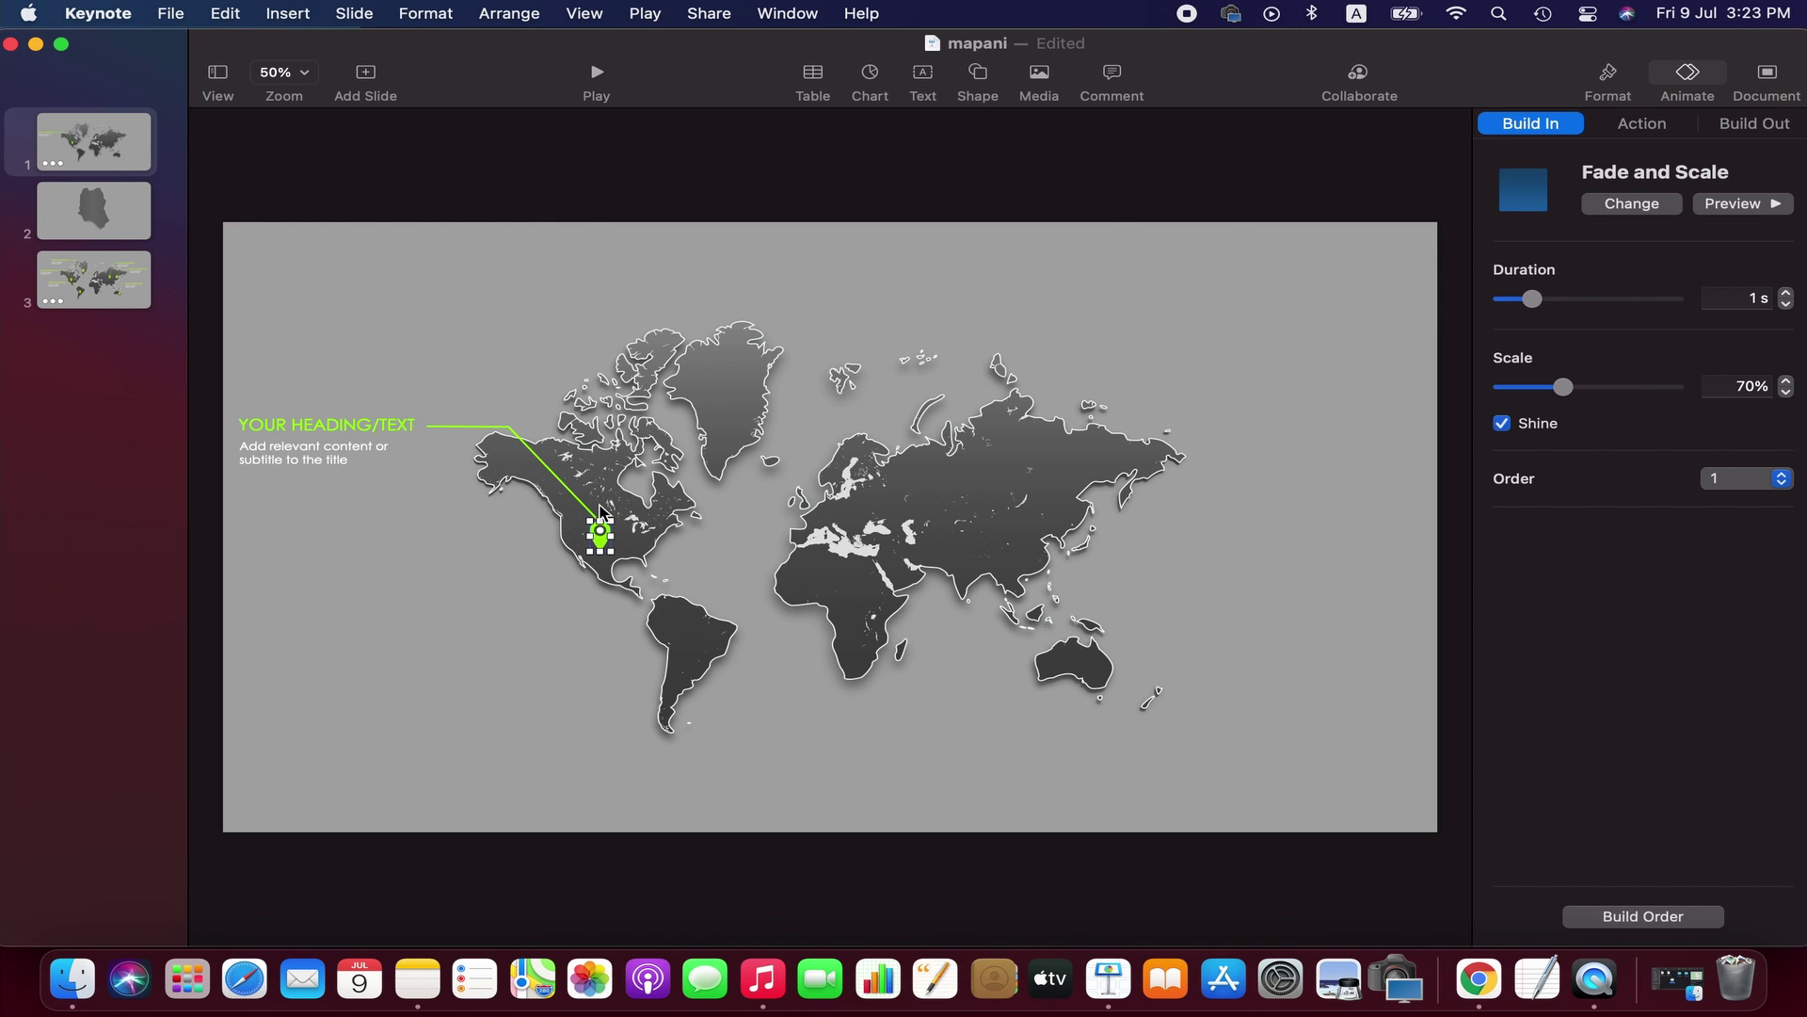
- Give the leader line a Line Draw build-in lasting 1 s
click(553, 482)
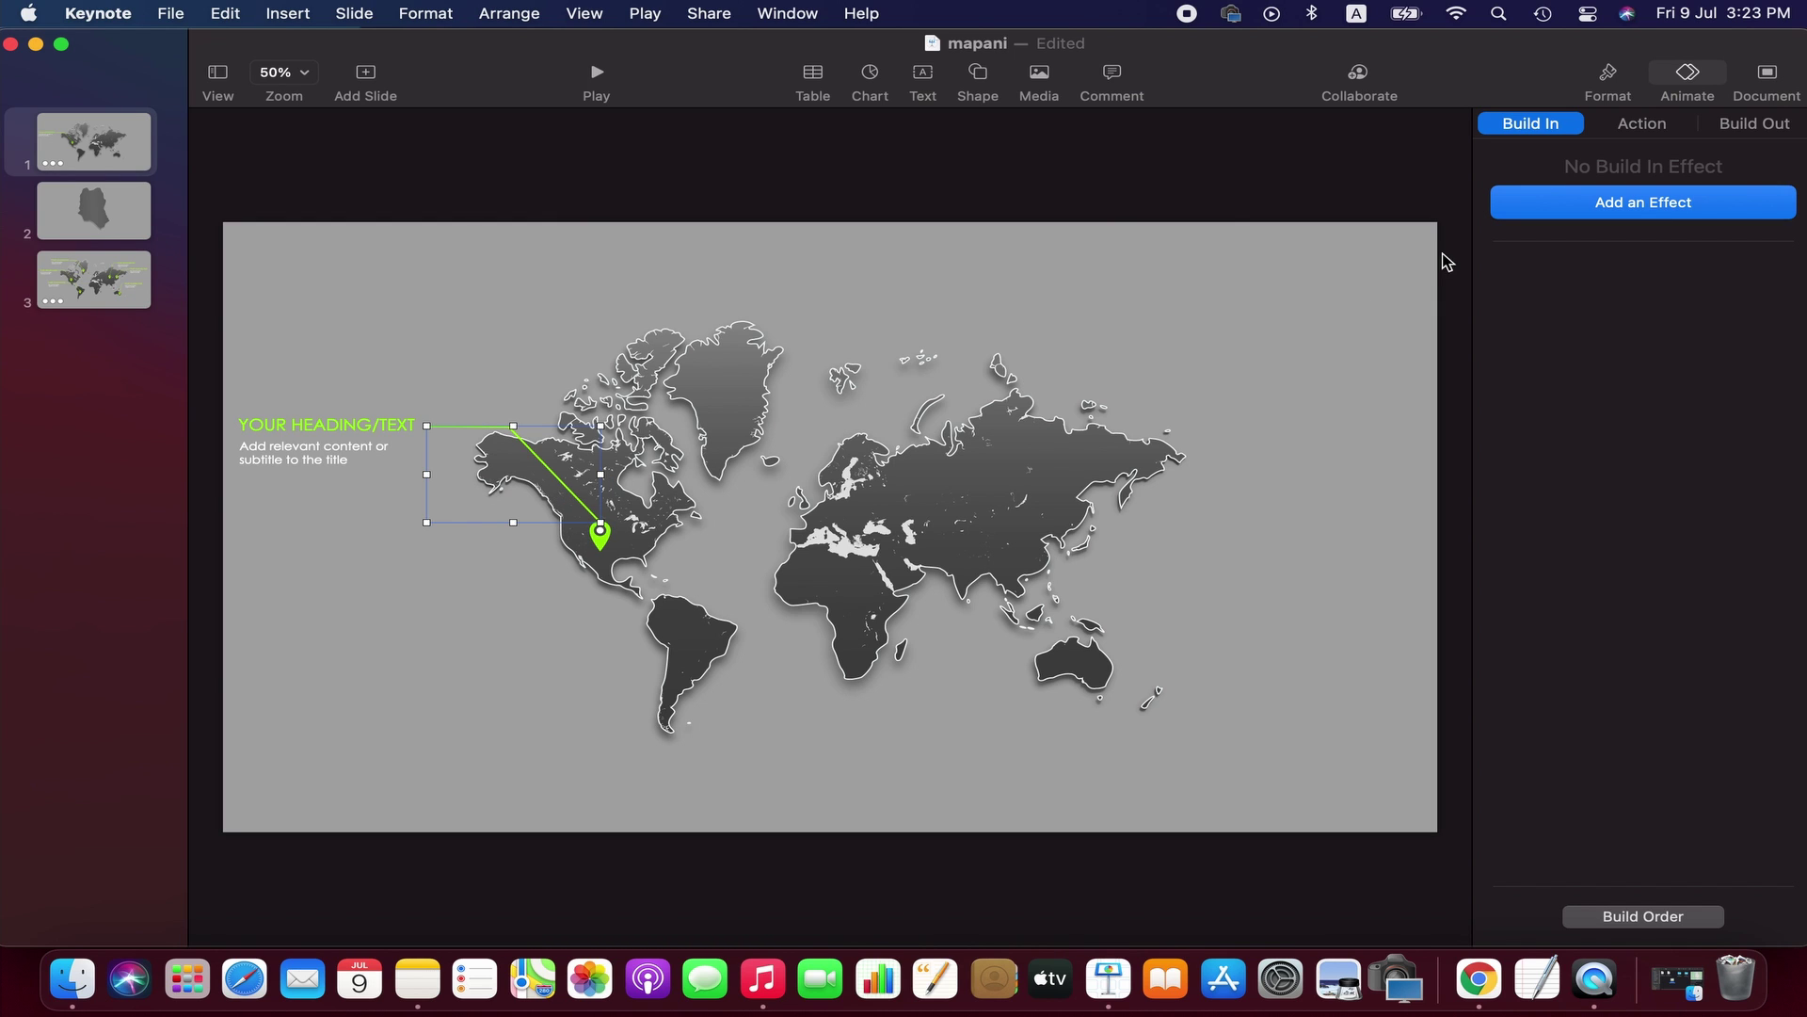
click(1597, 210)
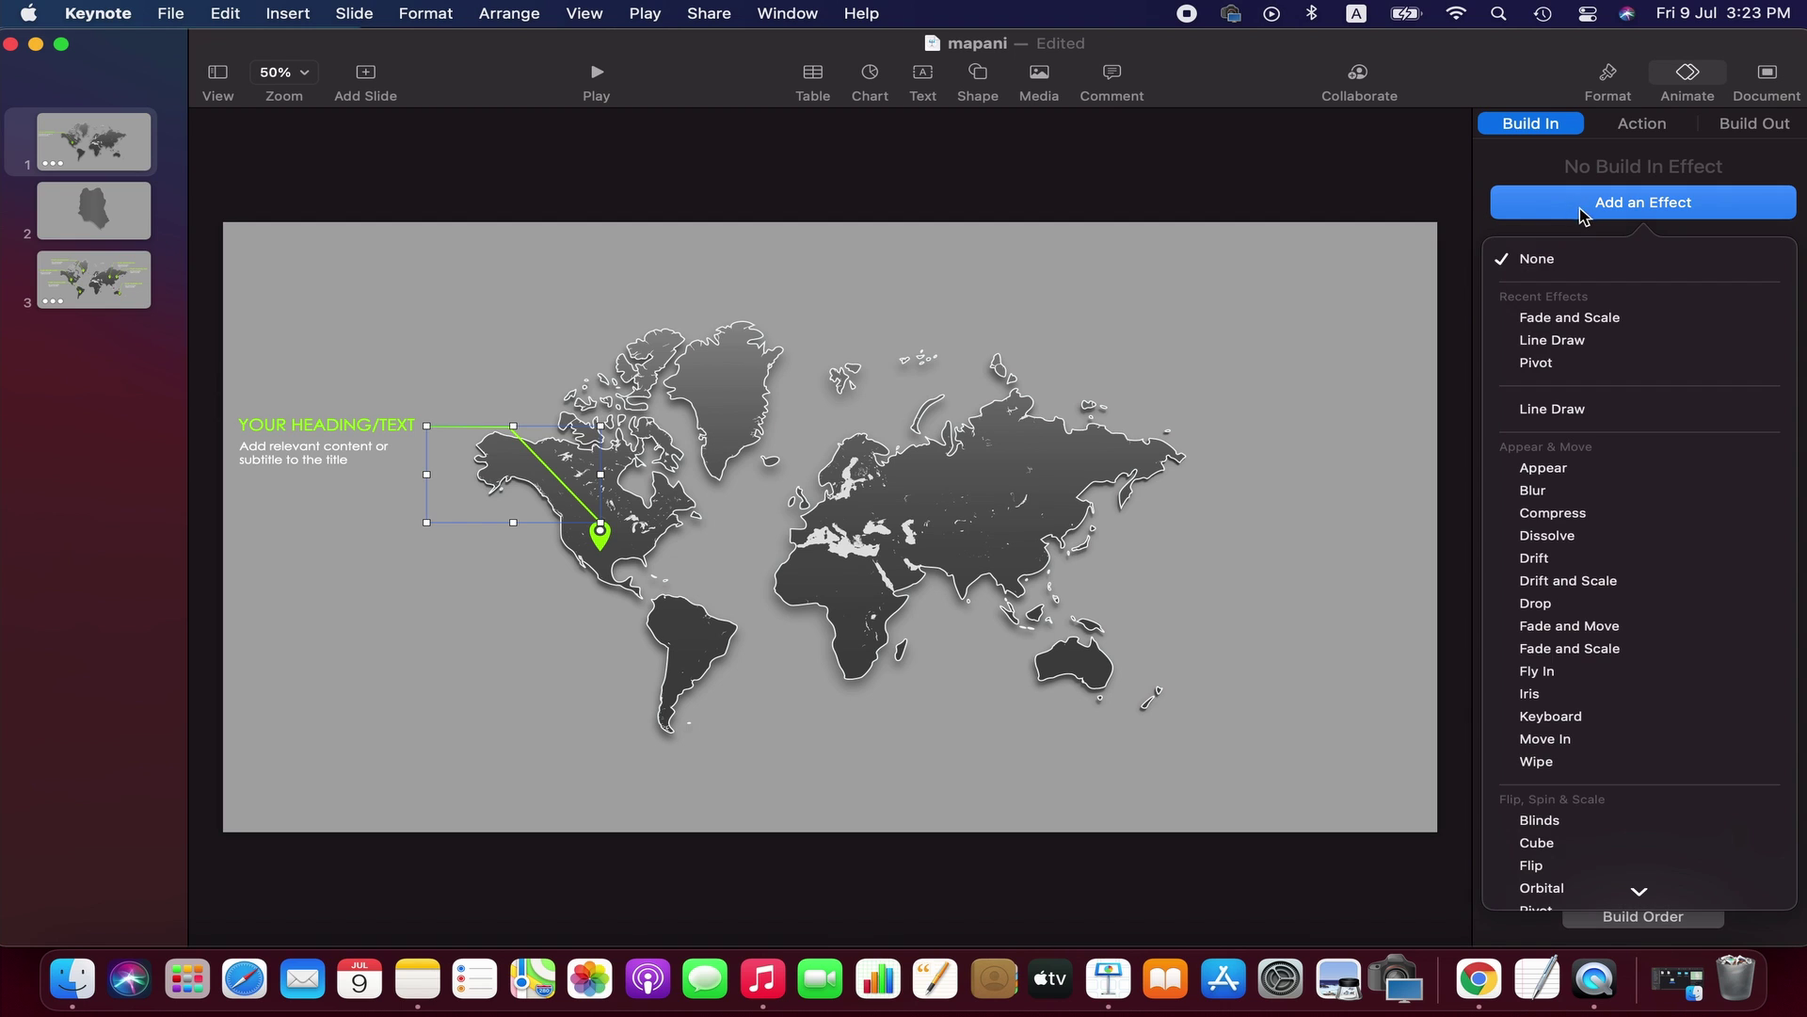
click(1702, 339)
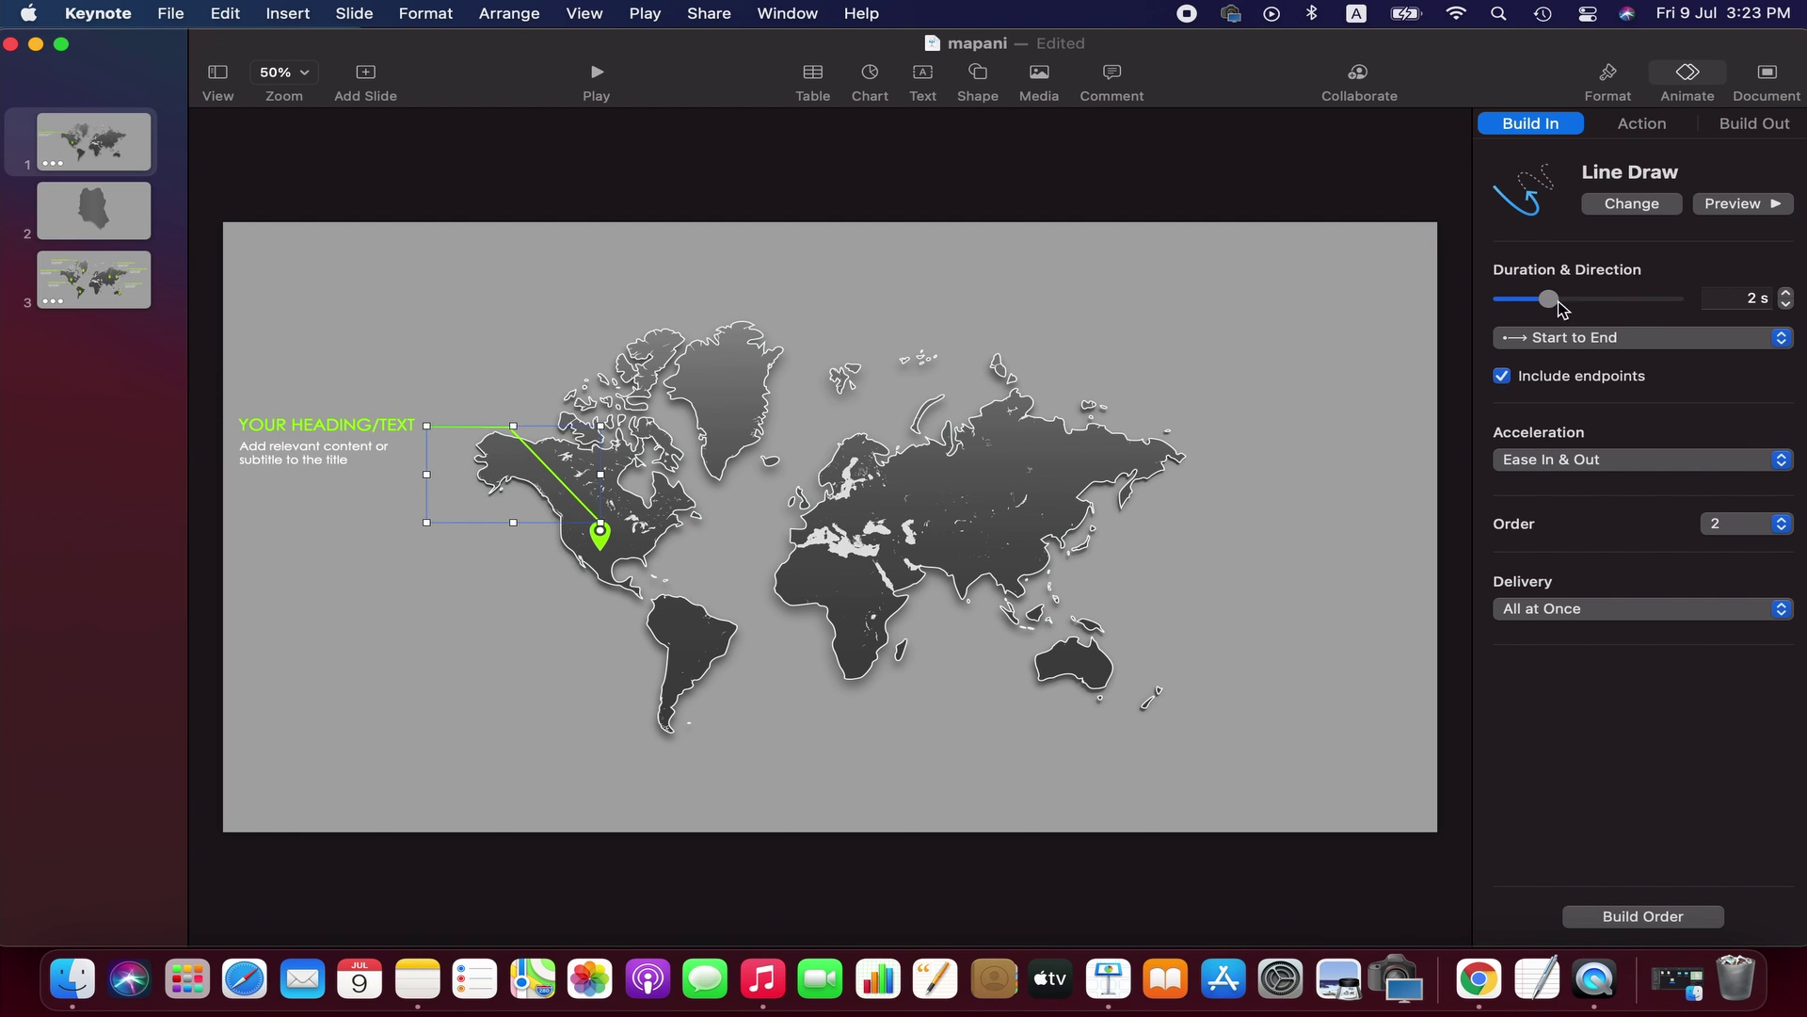
drag(1554, 304, 1539, 307)
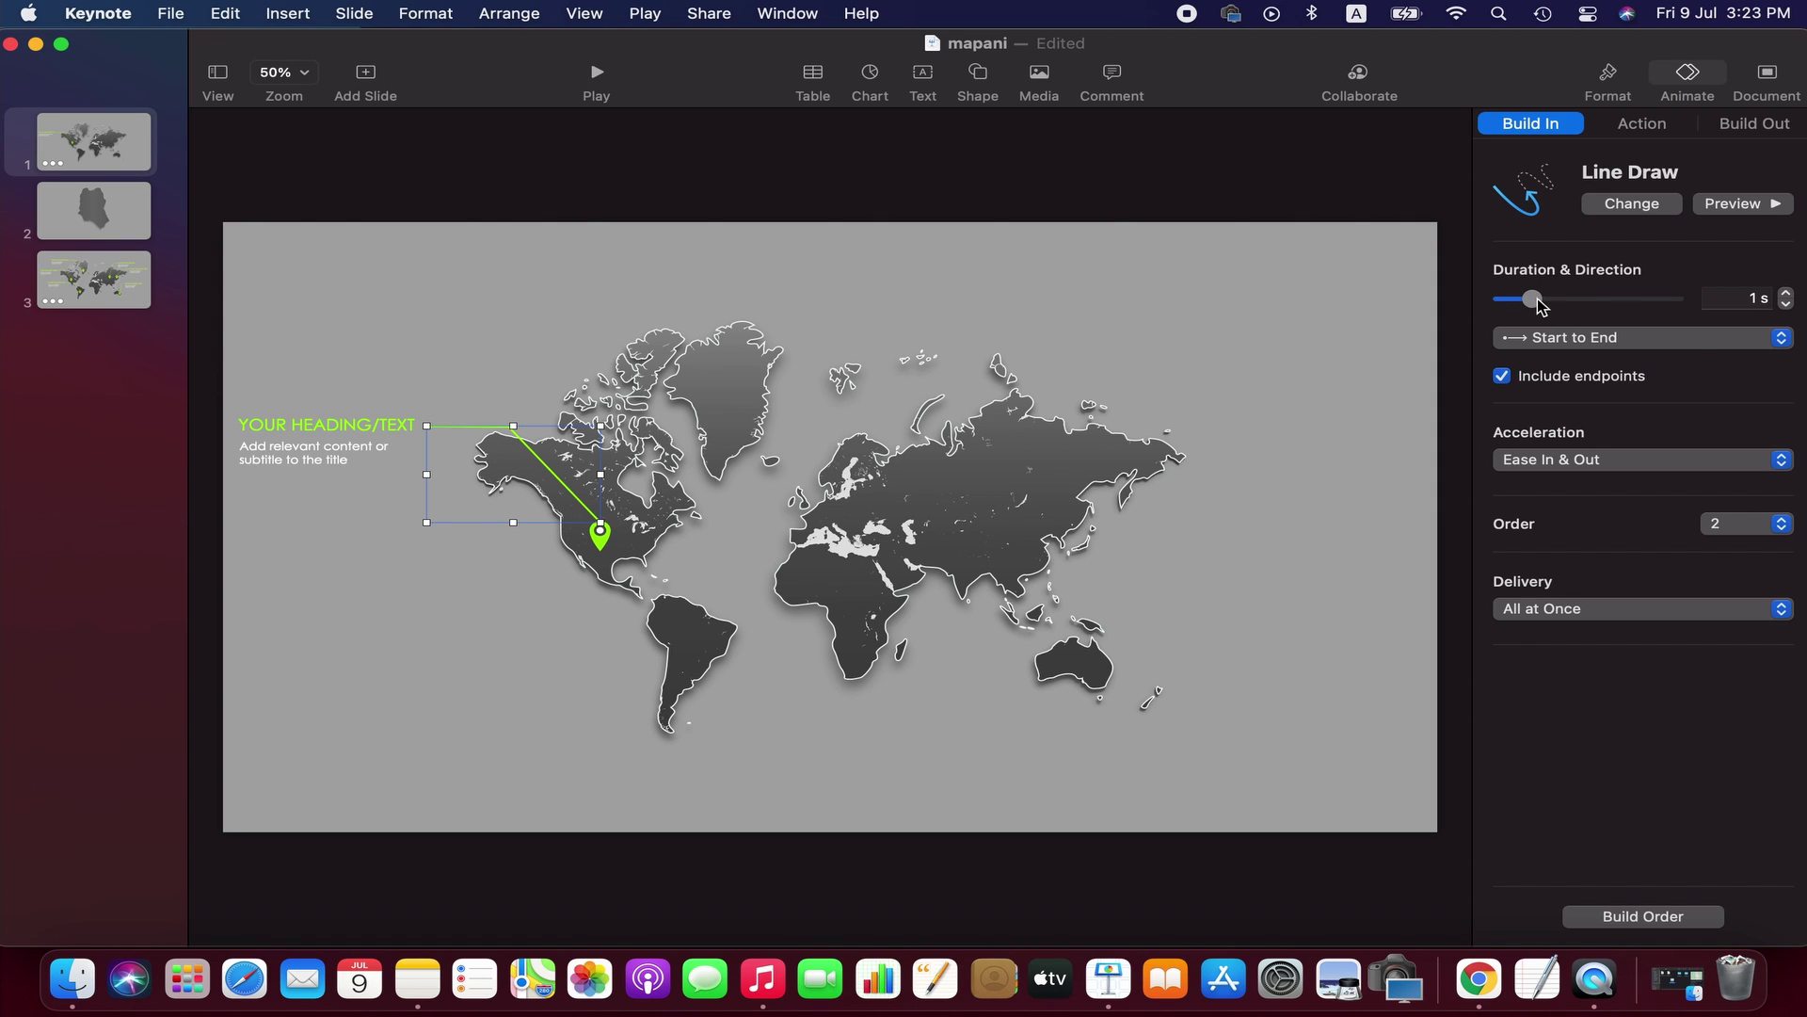
click(318, 432)
- Group the heading and subtitle into a single callout
shift+click(316, 457)
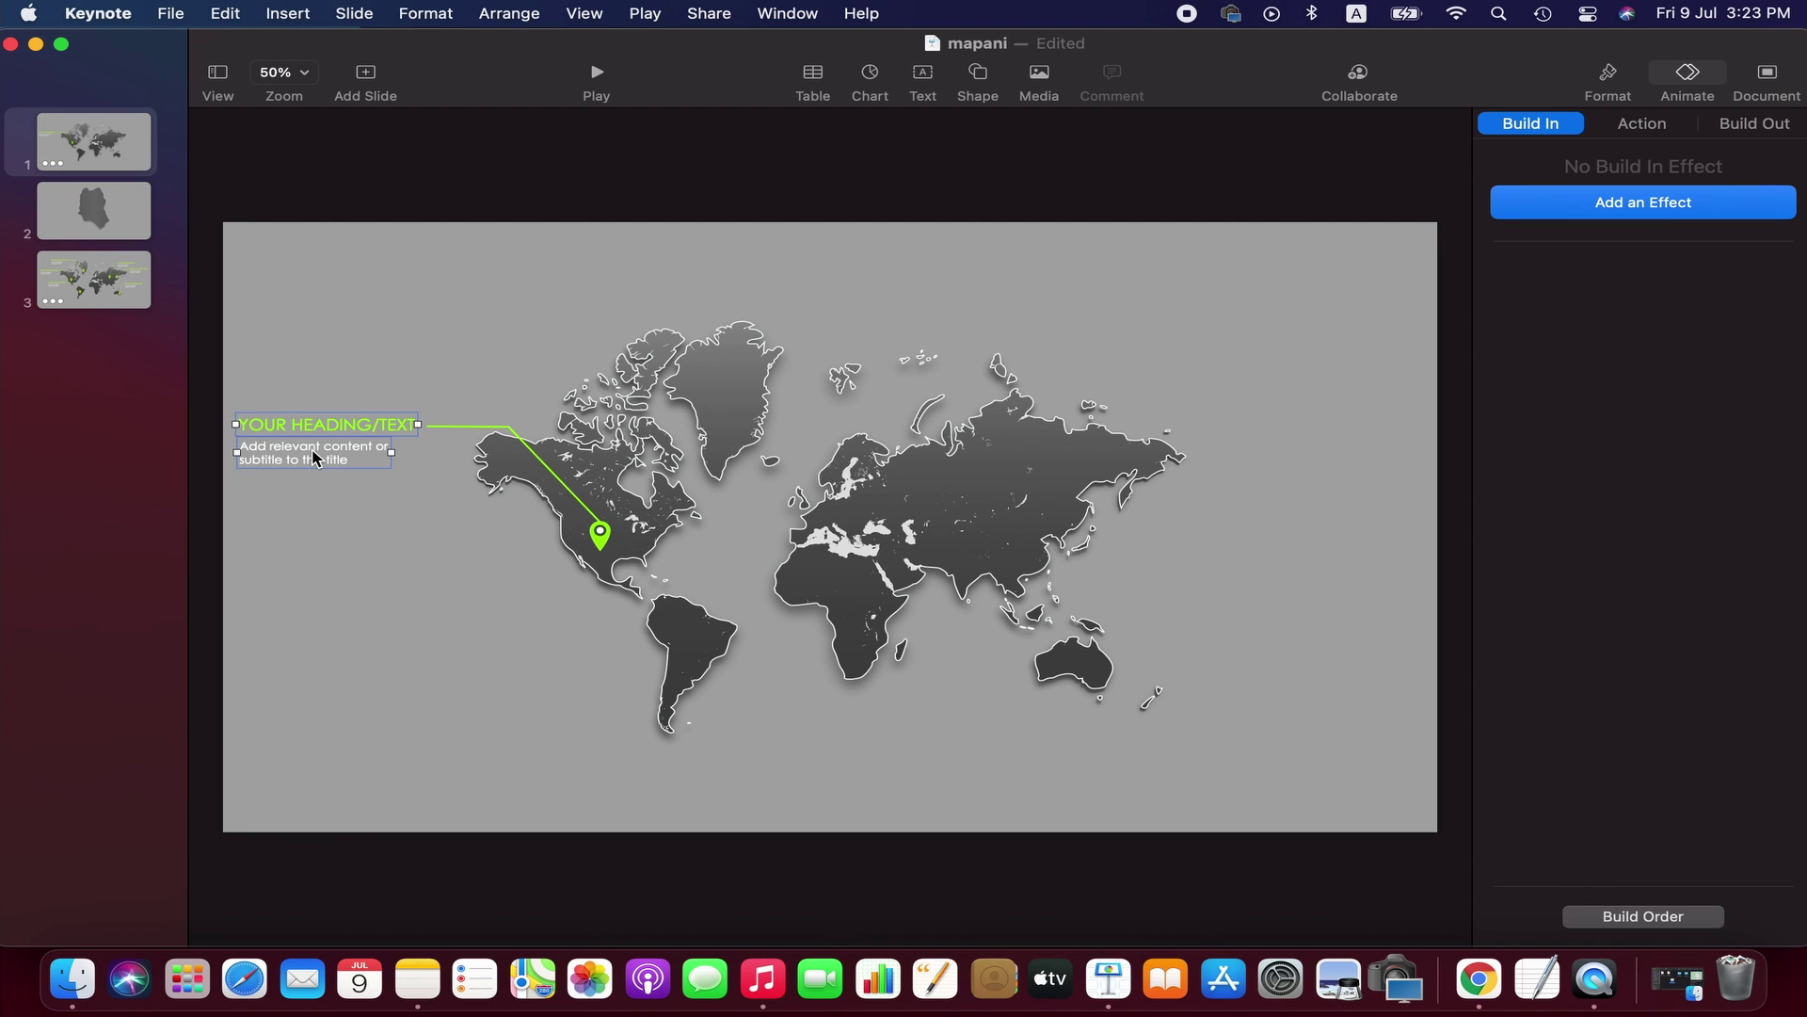
right_click(316, 458)
click(414, 378)
- Give the callout a 0.9 s Cube build-in without bounce and preview it
click(1733, 208)
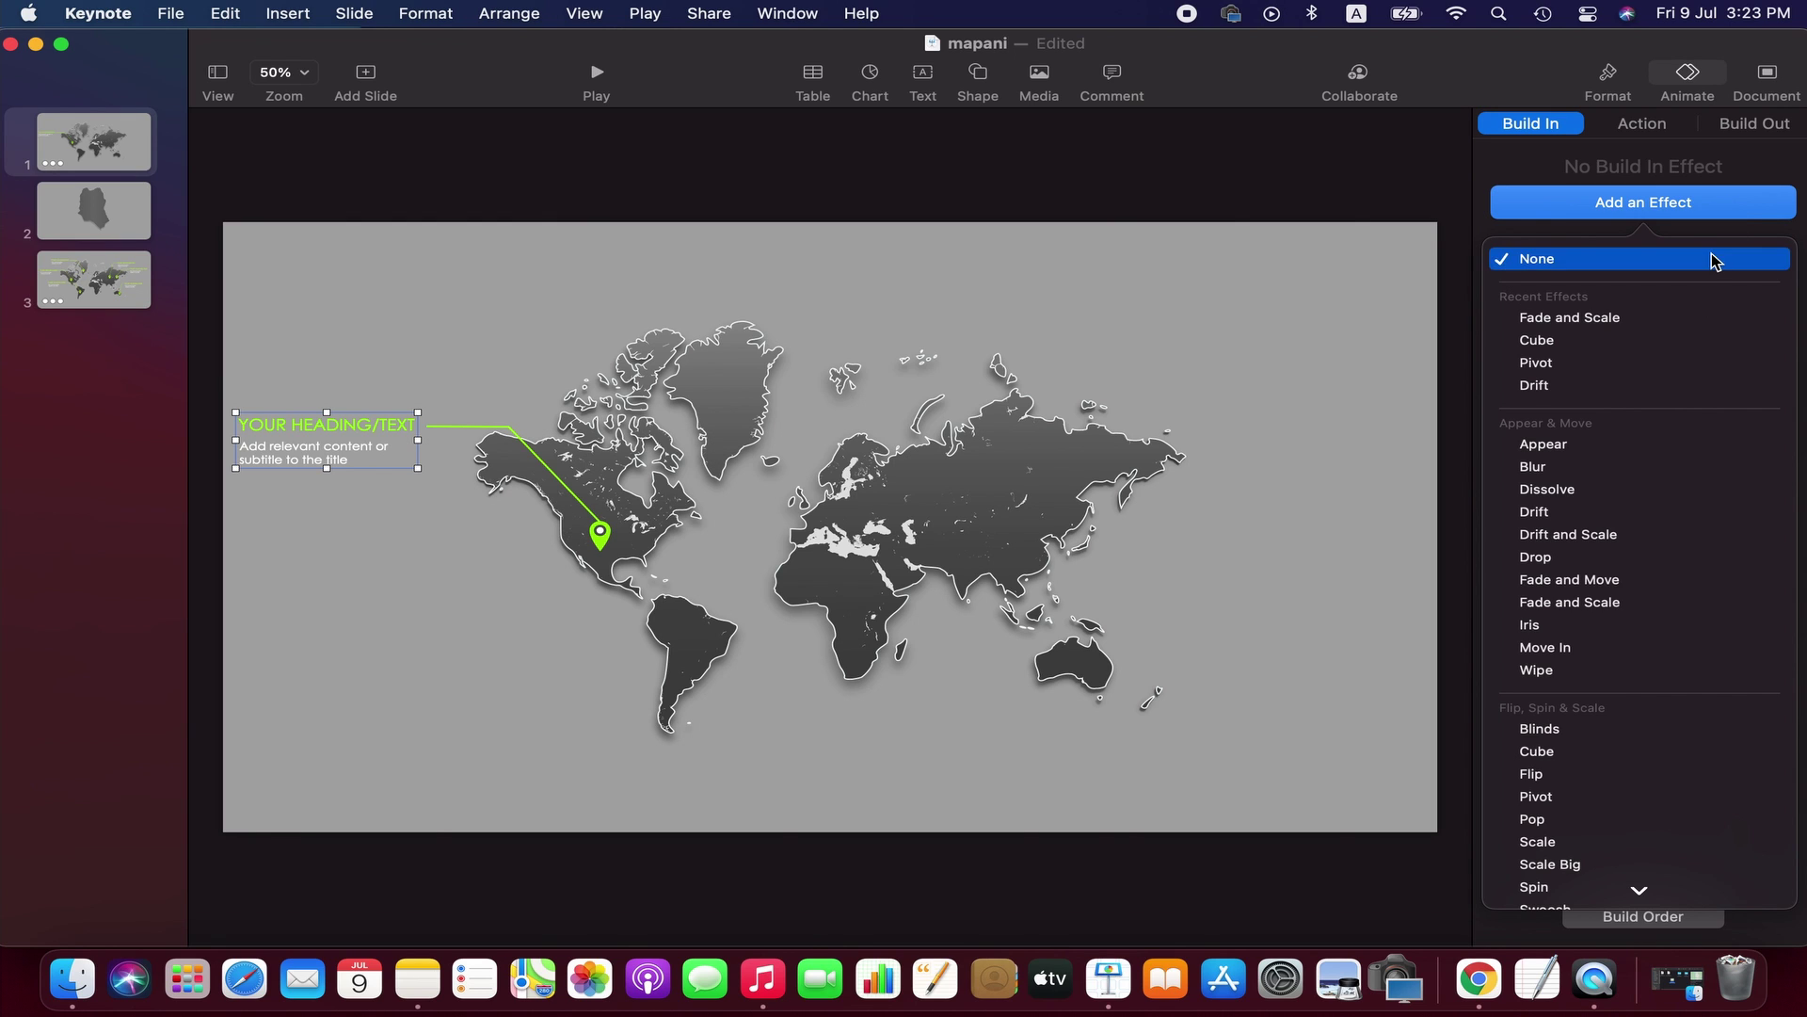
click(1672, 351)
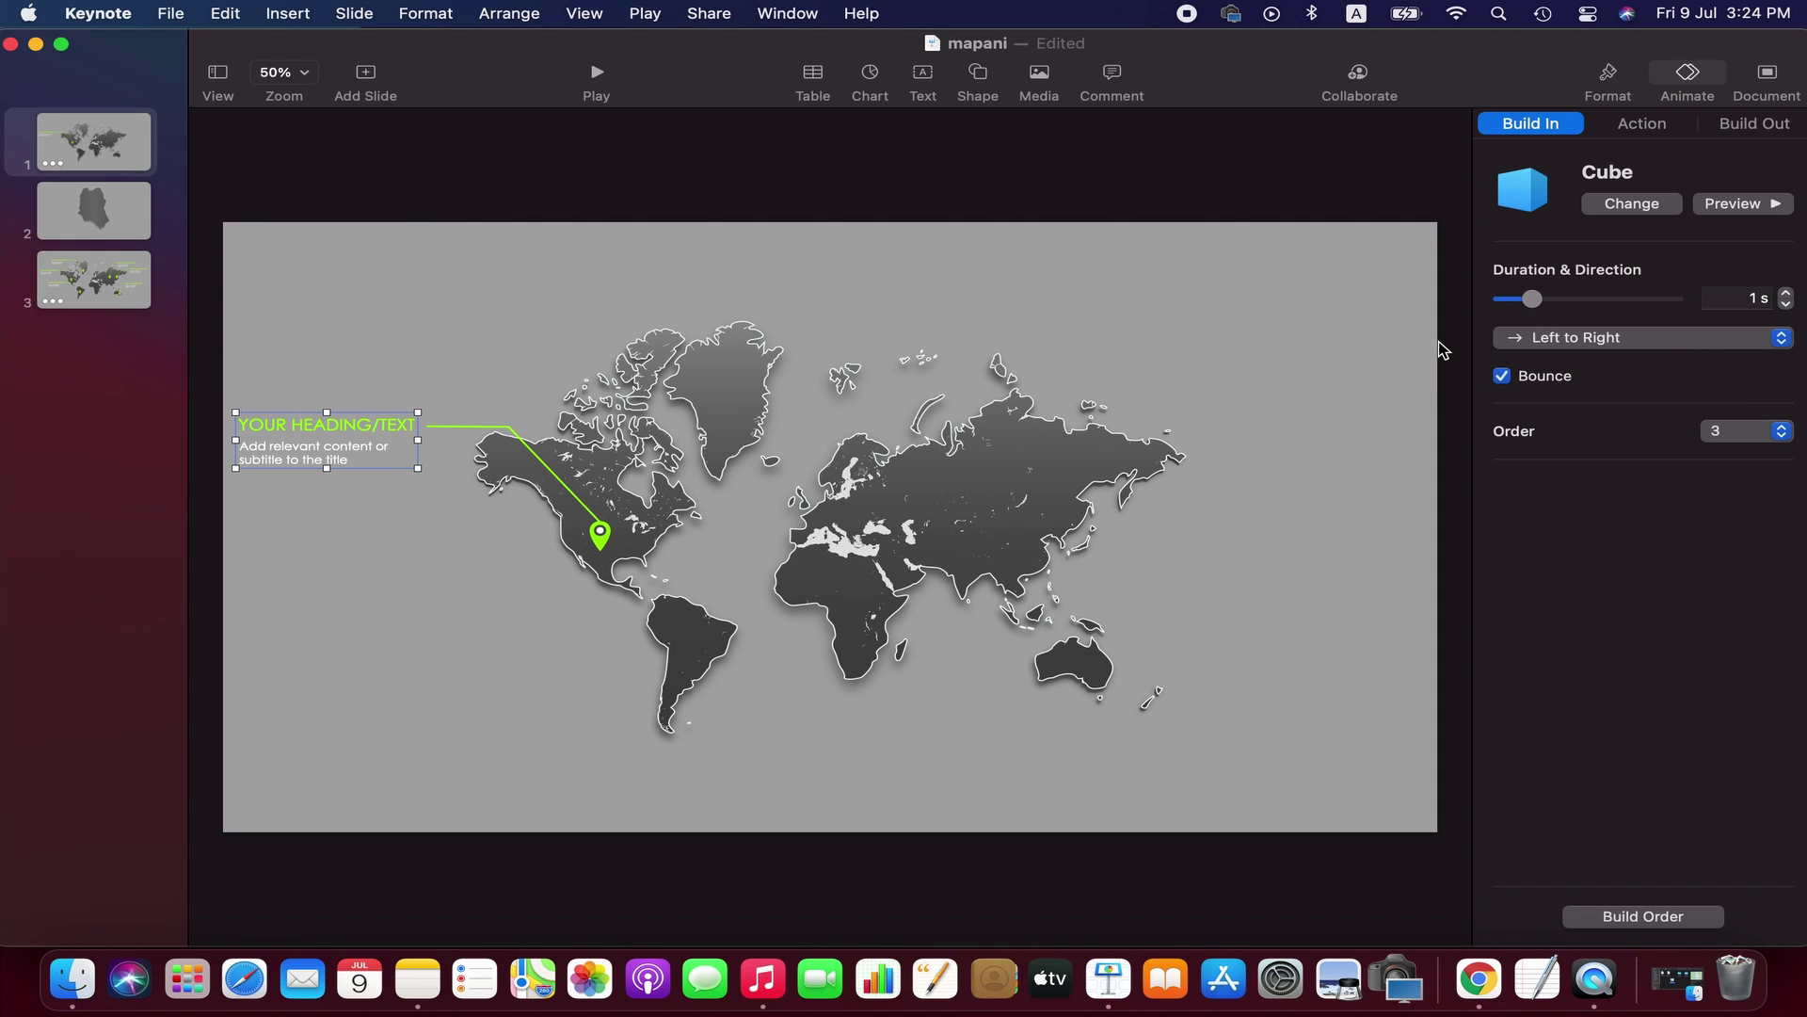
drag(1531, 299, 1527, 300)
click(1503, 377)
click(1743, 203)
shift+click(604, 543)
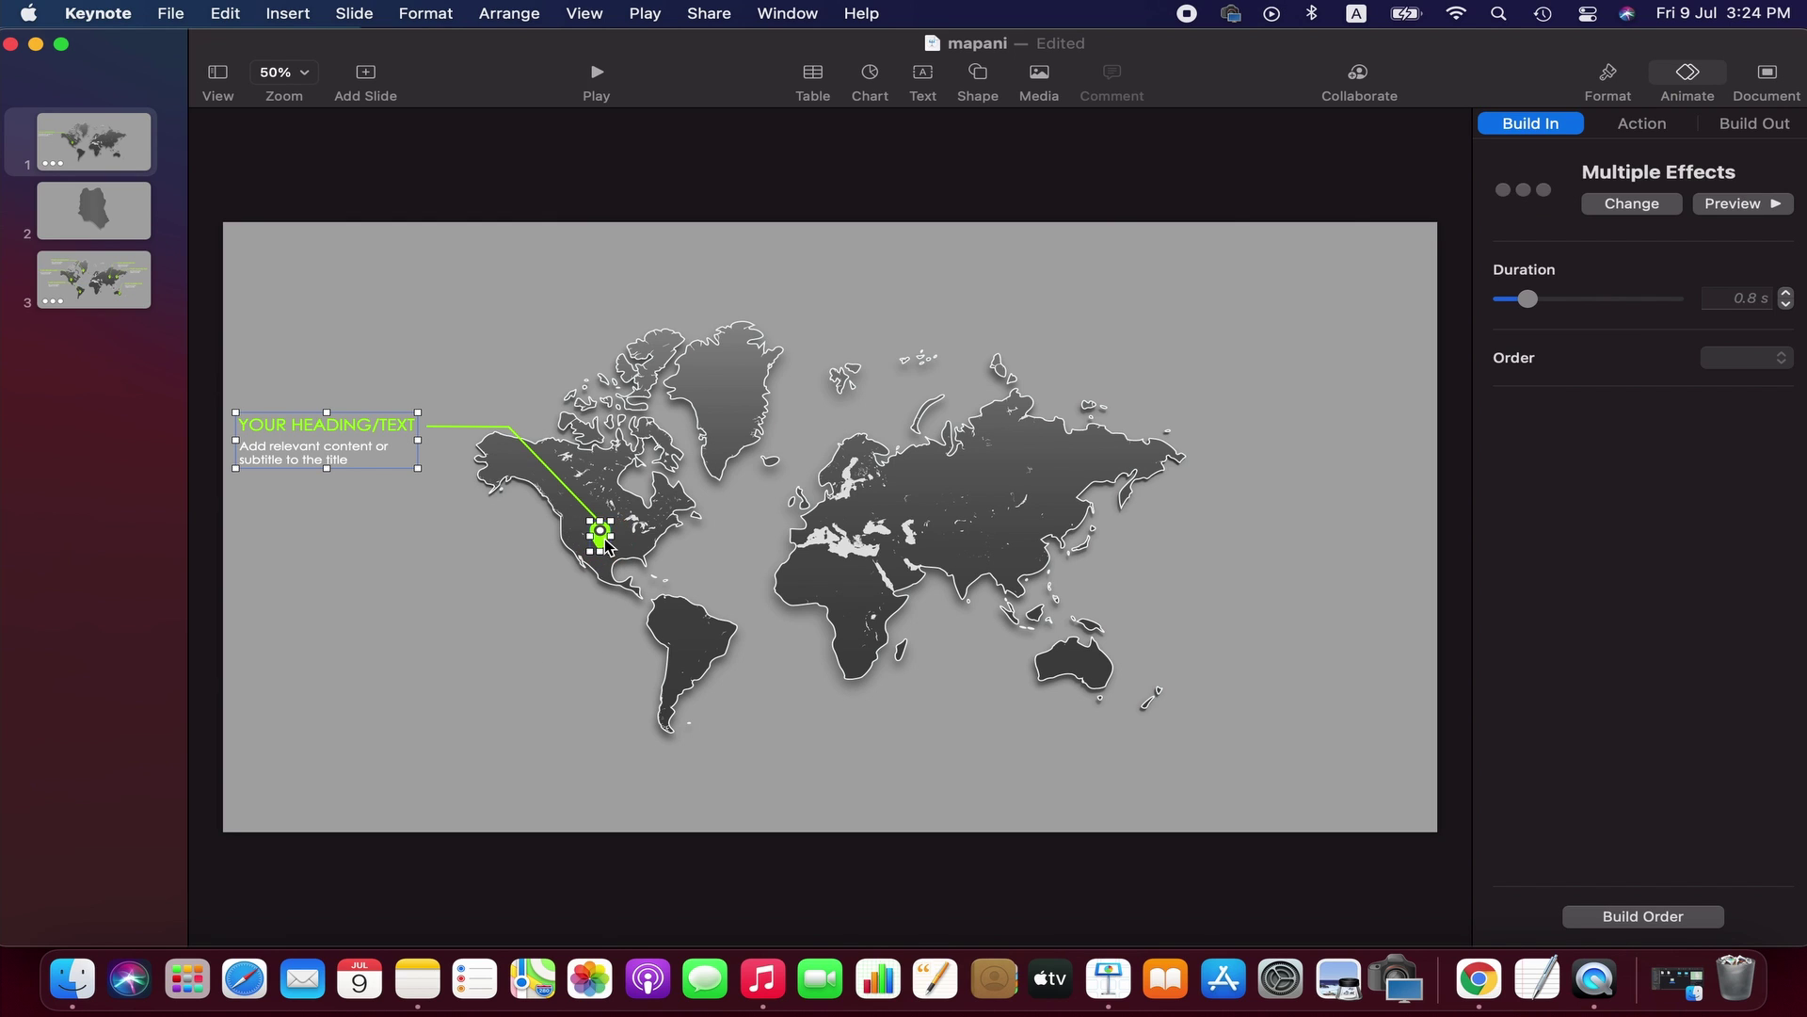
click(484, 574)
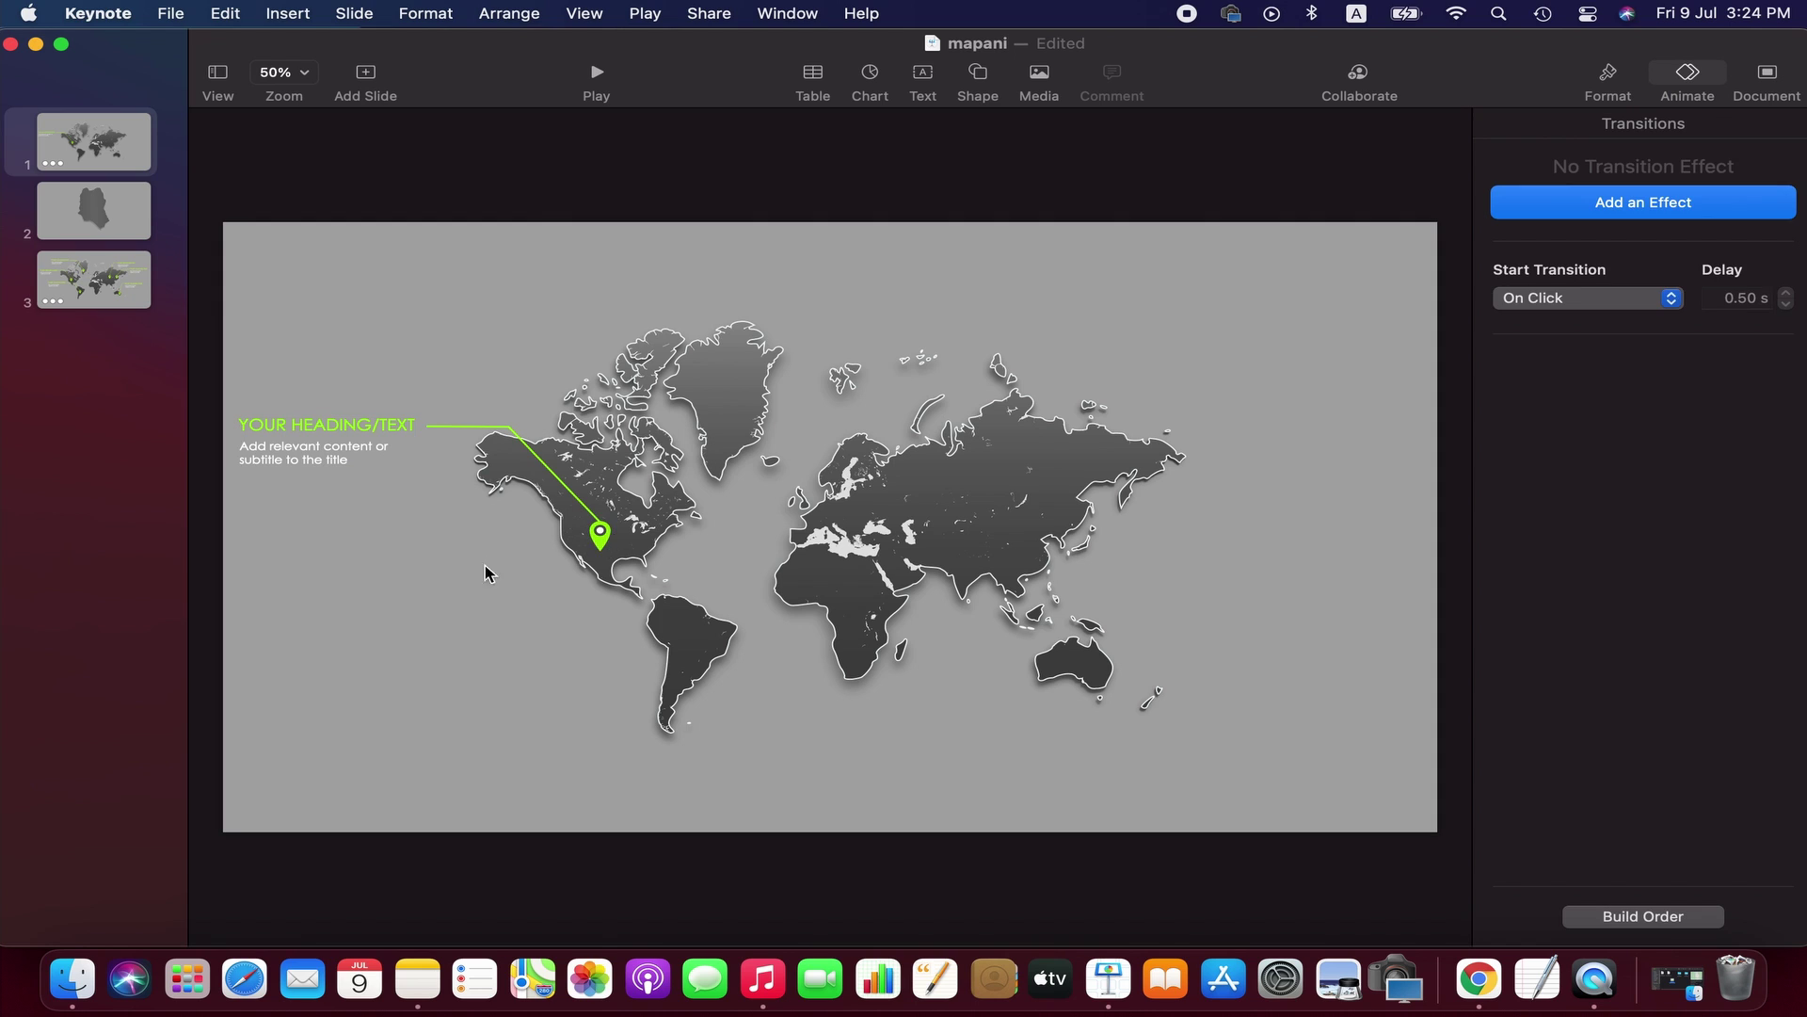
- Paste a copy of the pin, line and heading callout and move it onto Greenland
click(601, 541)
shift+click(556, 476)
shift+click(365, 450)
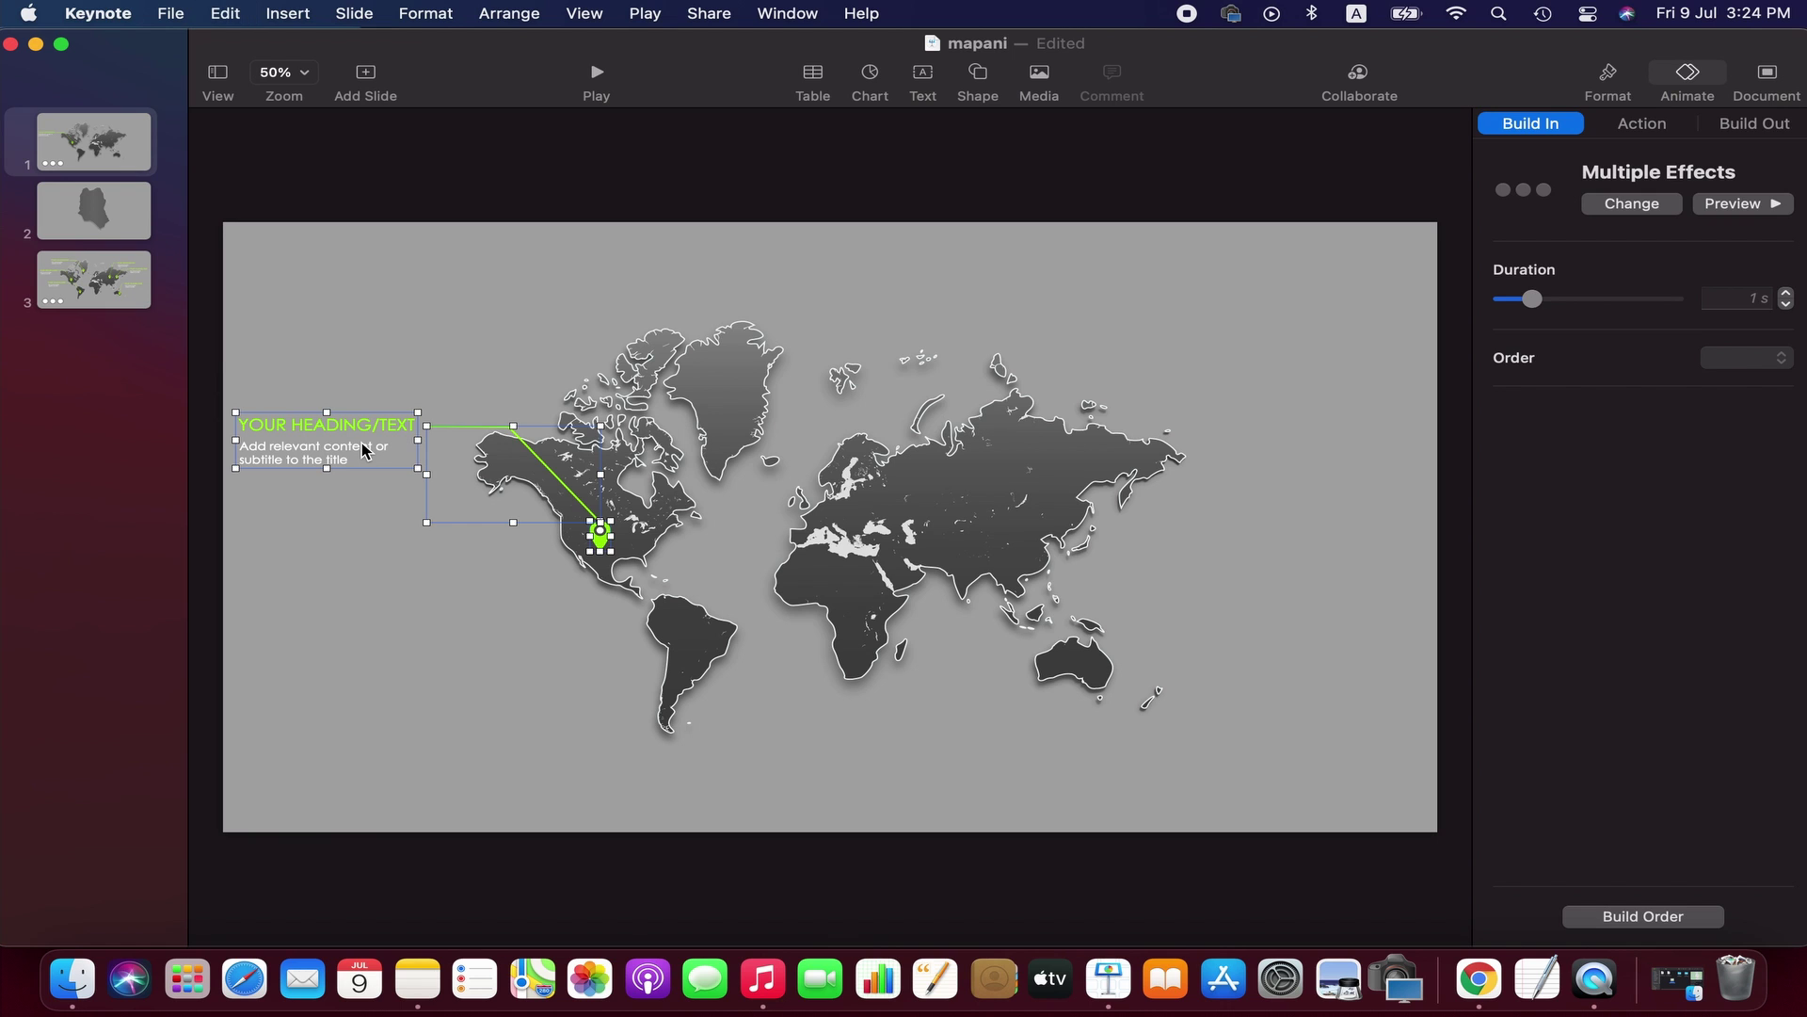
click(391, 658)
right_click(422, 630)
click(499, 698)
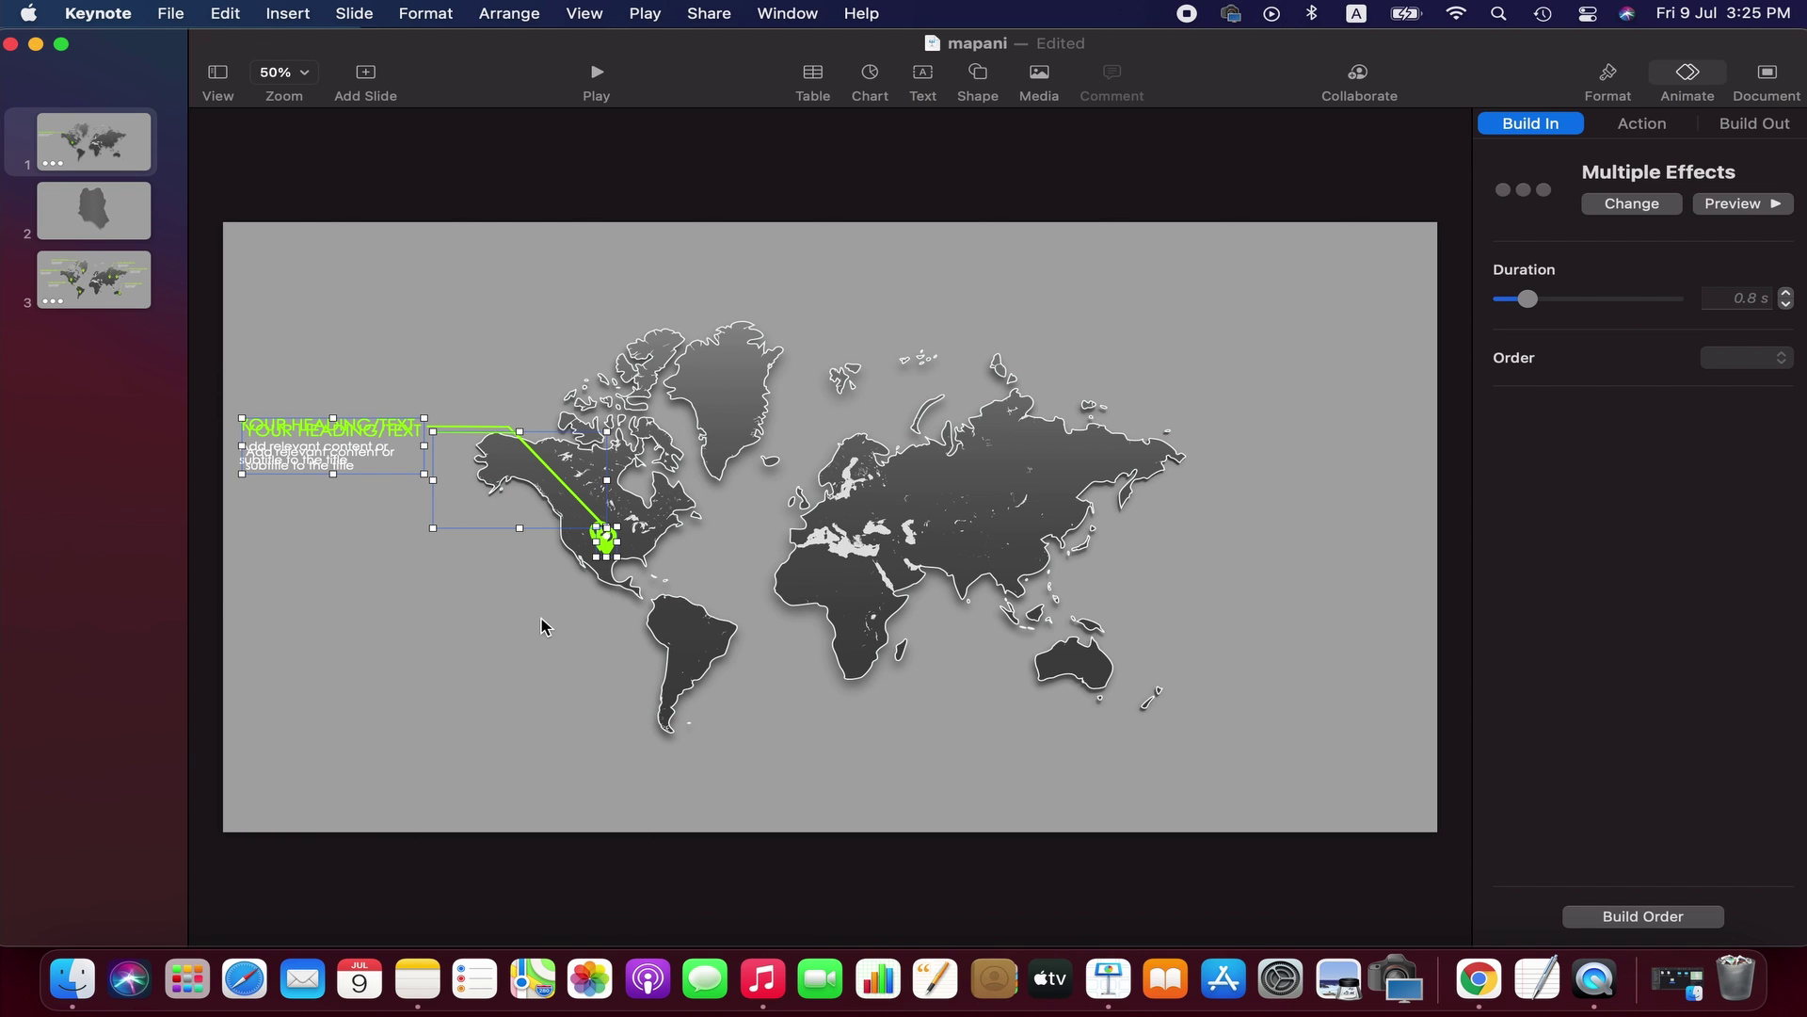
drag(344, 461, 454, 347)
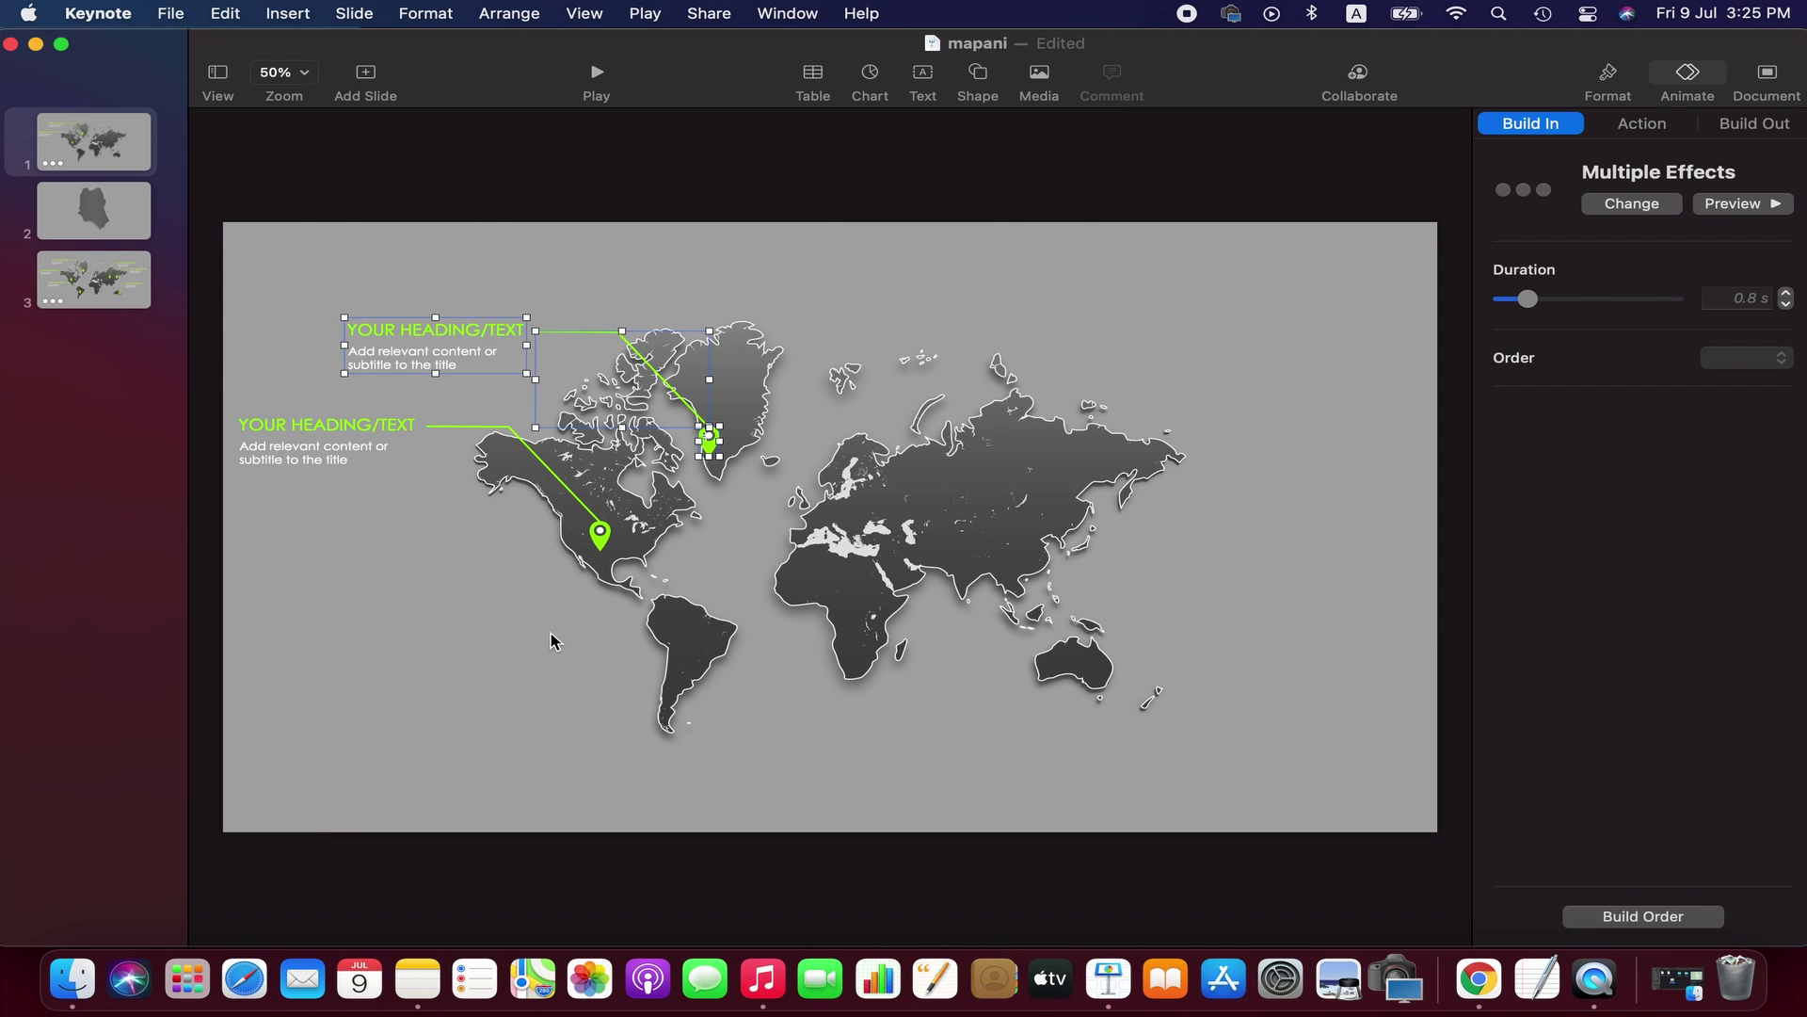
- Drag a copy of the North America callout down to point at South America
click(513, 645)
click(343, 443)
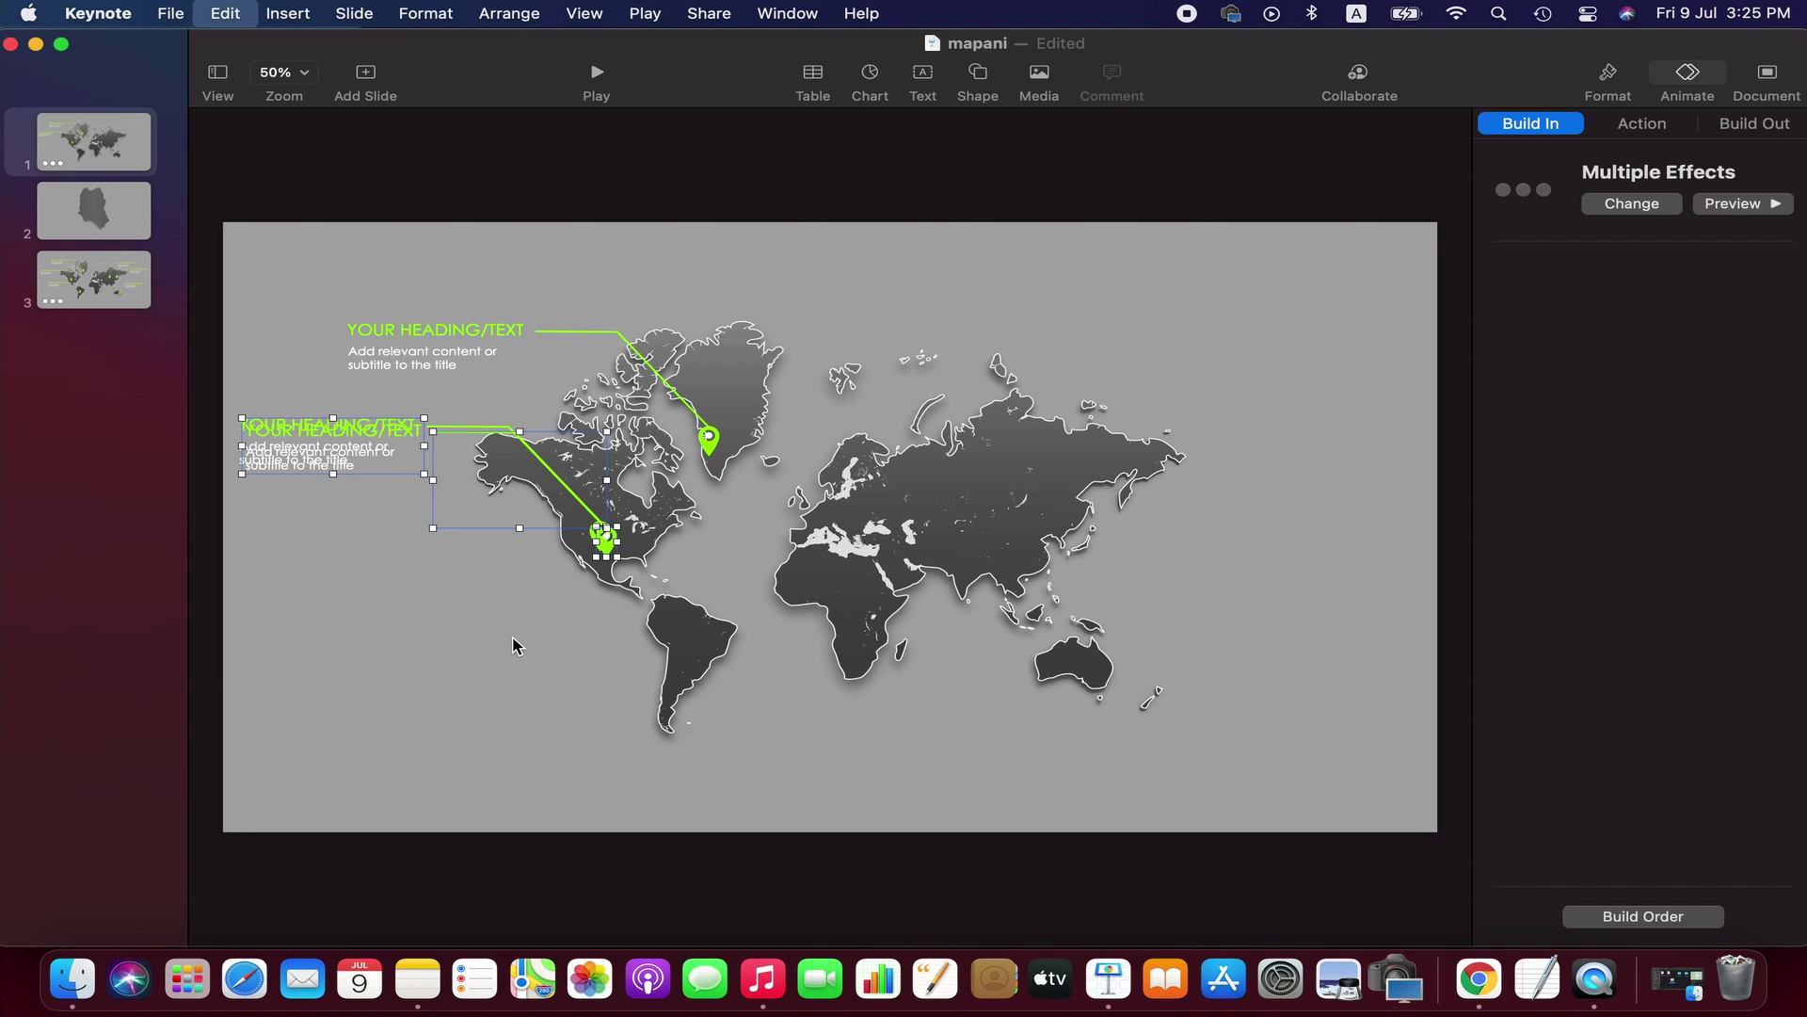
drag(343, 443, 417, 602)
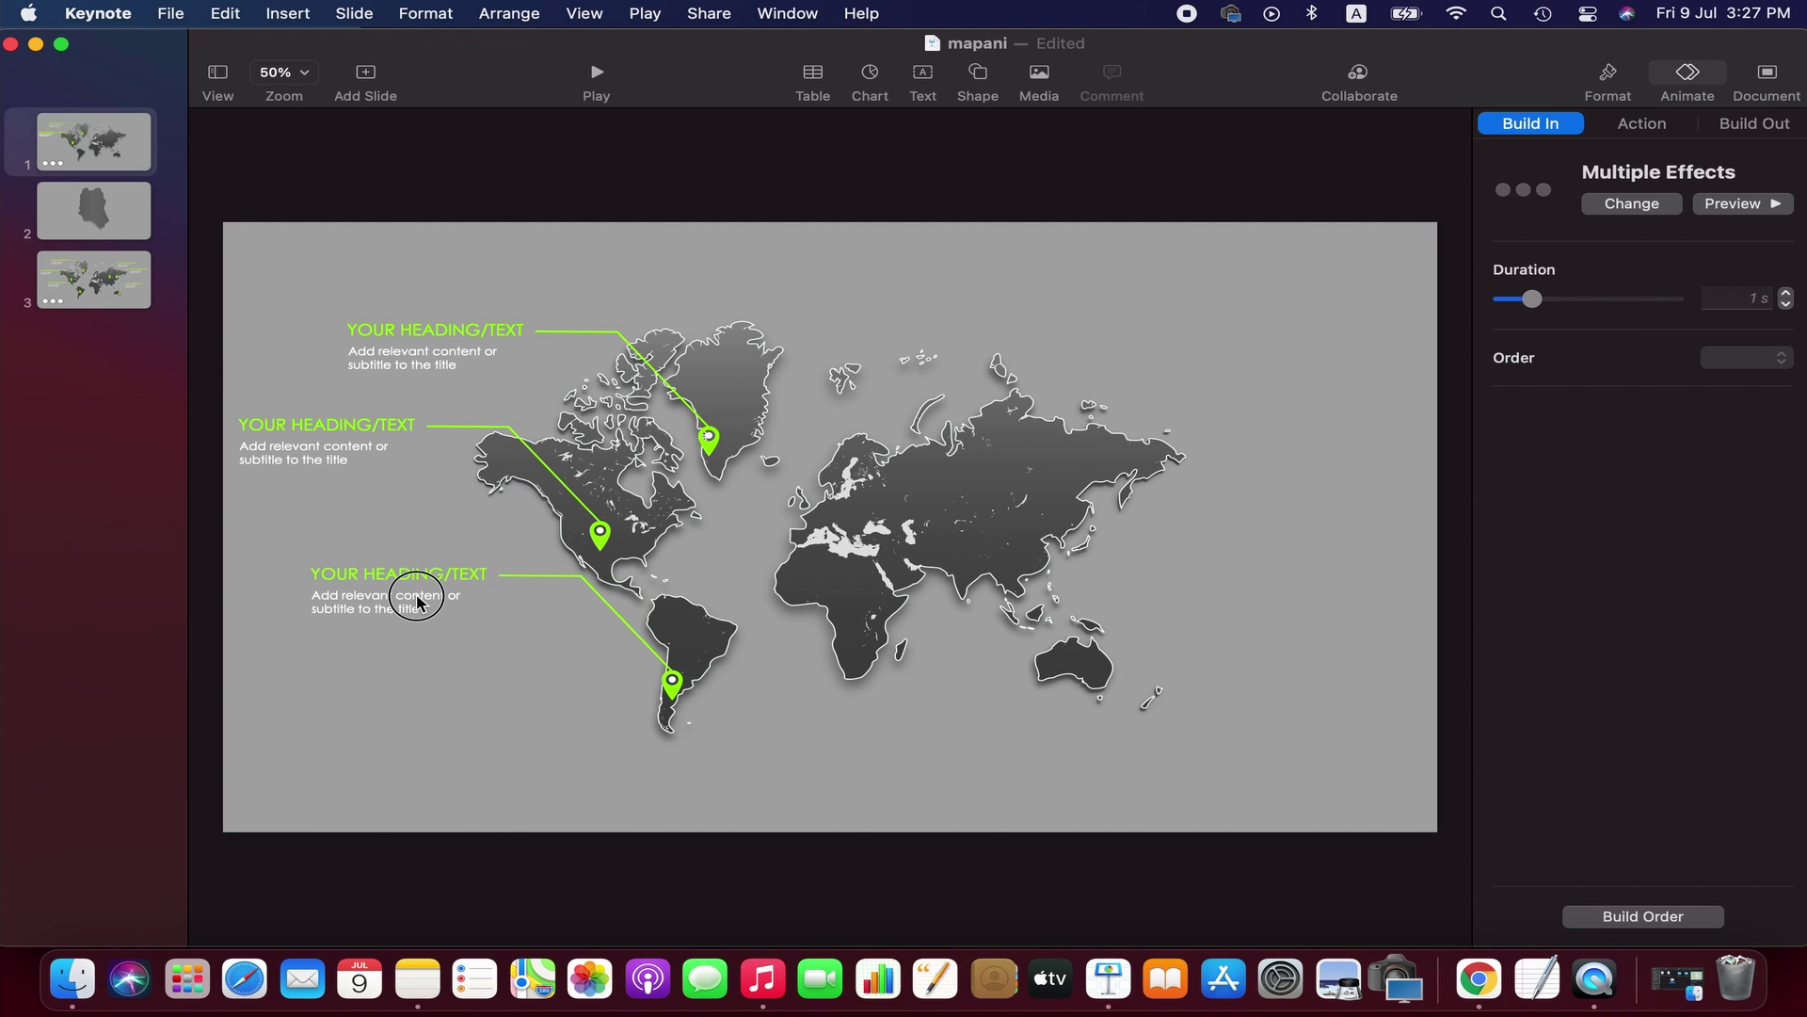
click(834, 732)
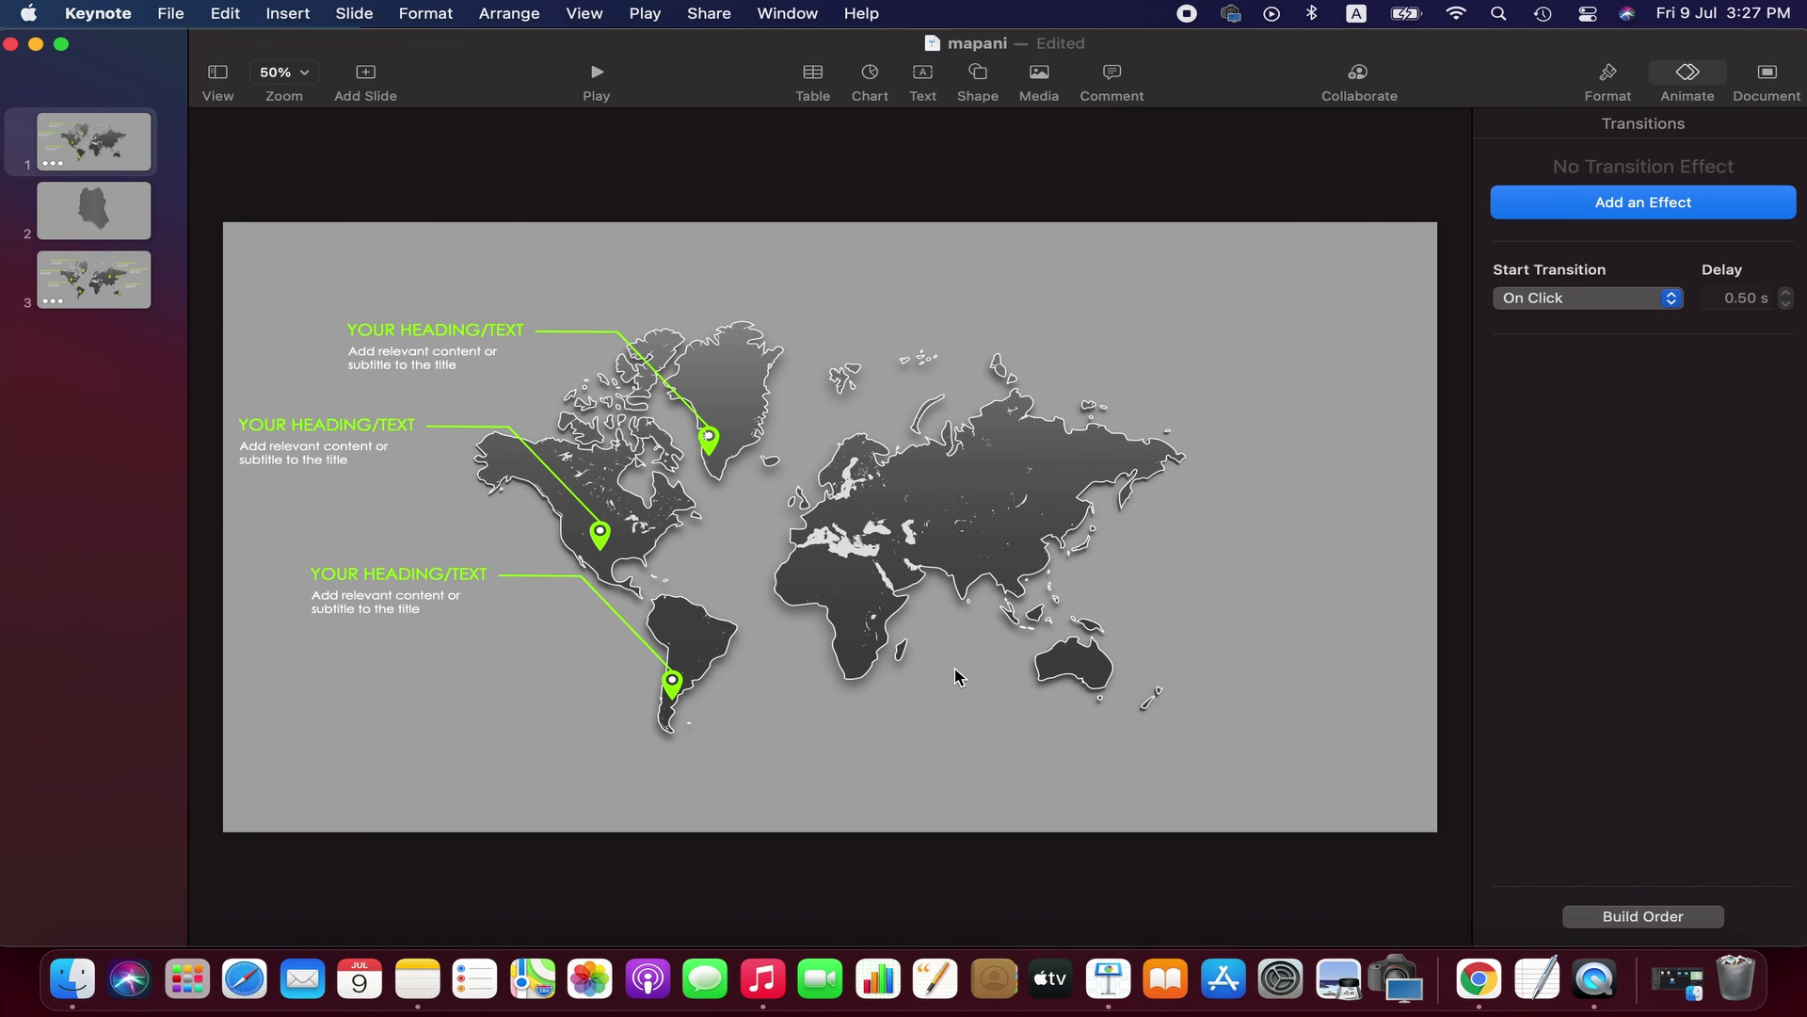
- Duplicate the callout again and place its pin on Australia
key(super+z)
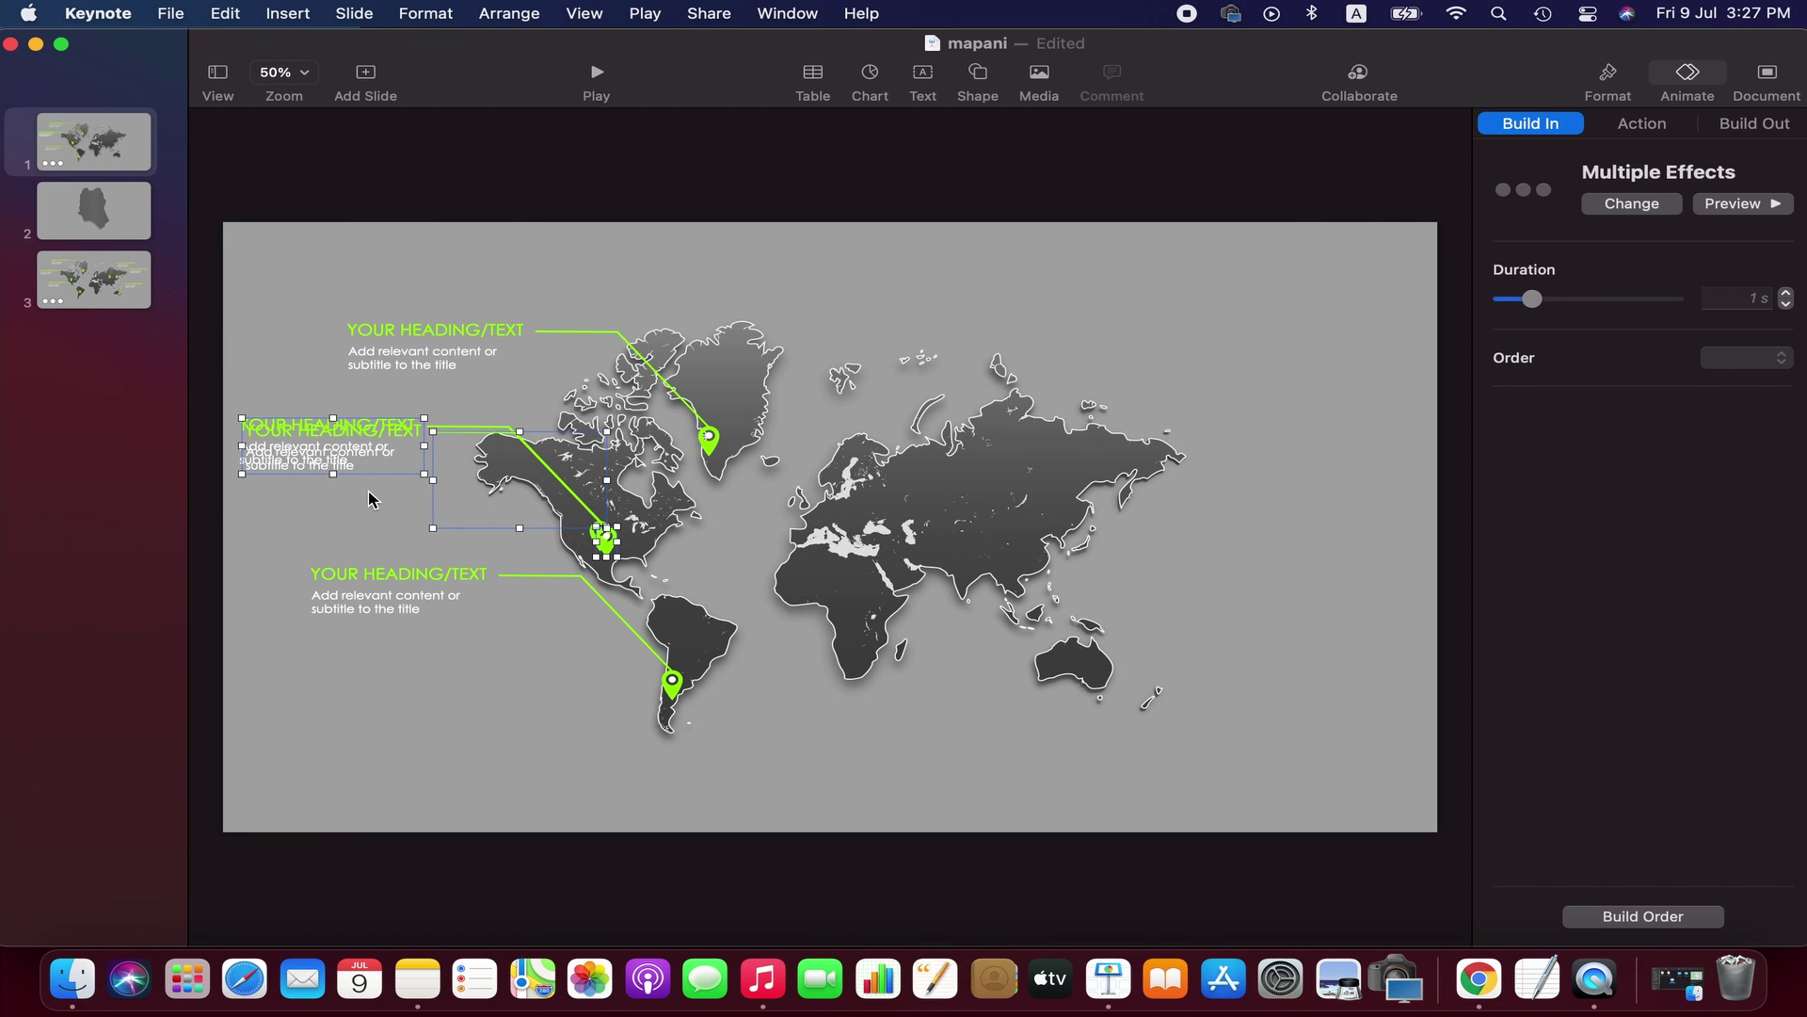
drag(305, 466, 788, 581)
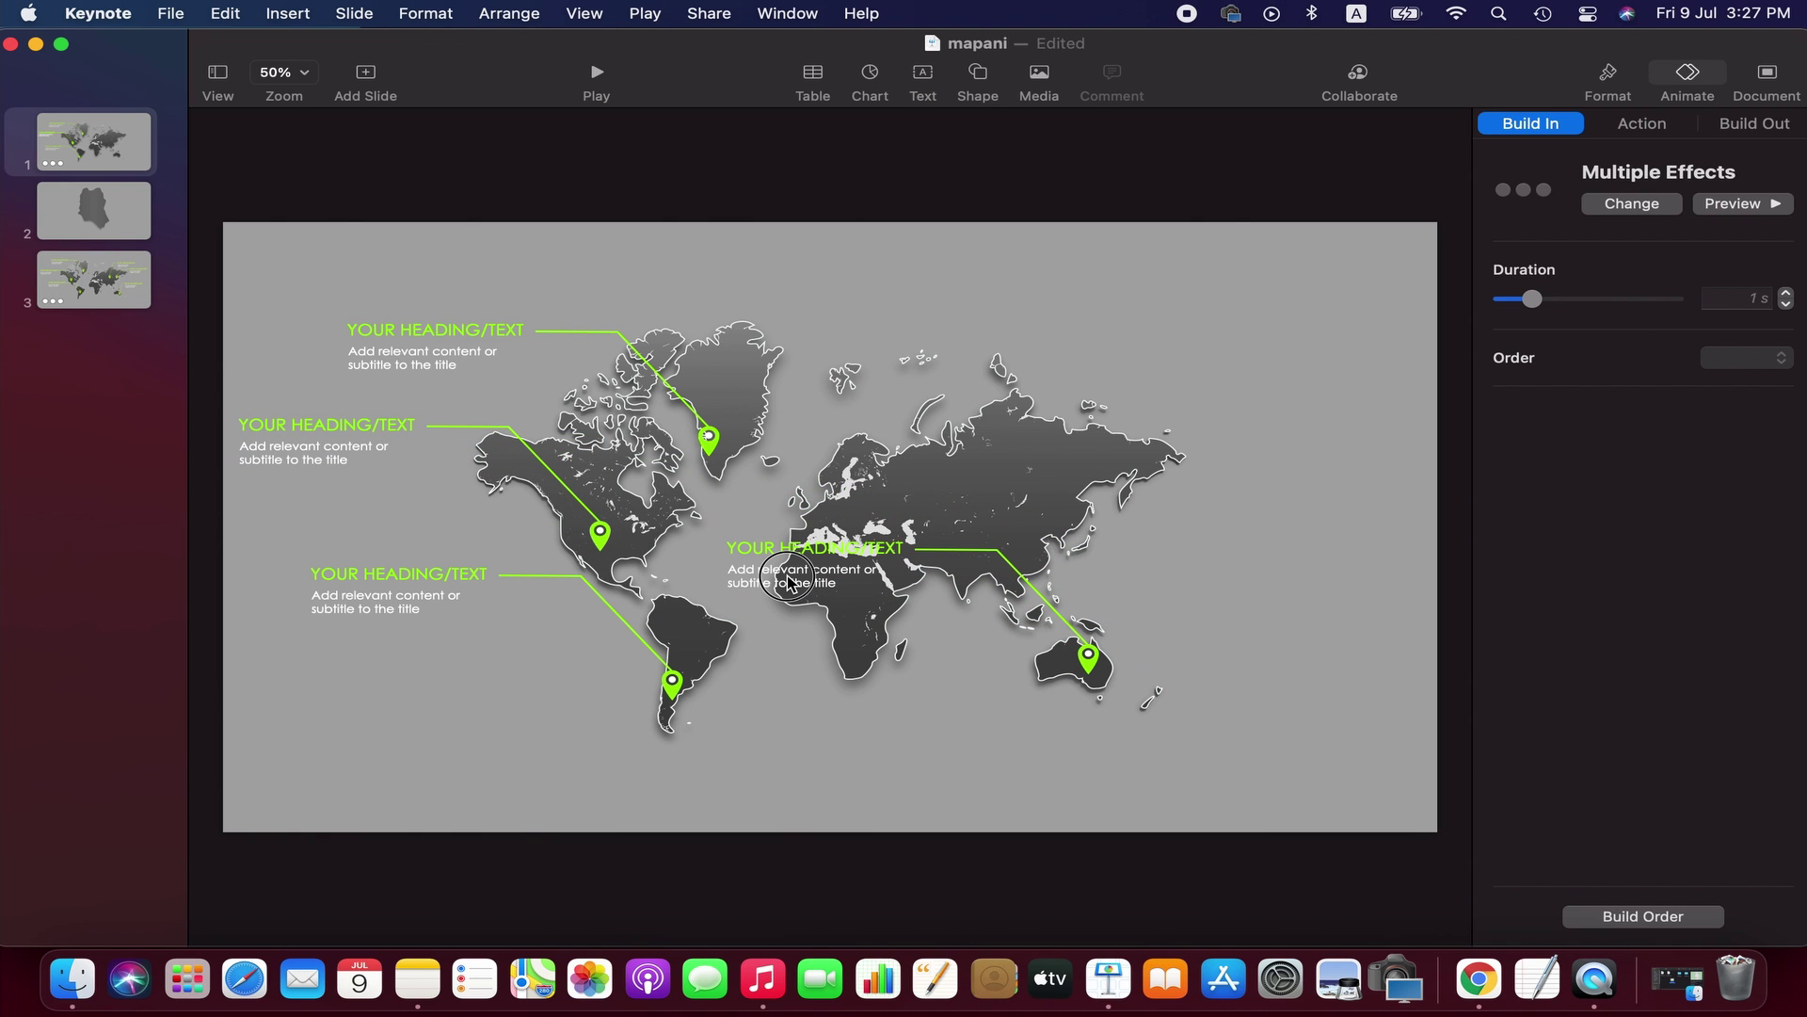
drag(788, 582, 788, 582)
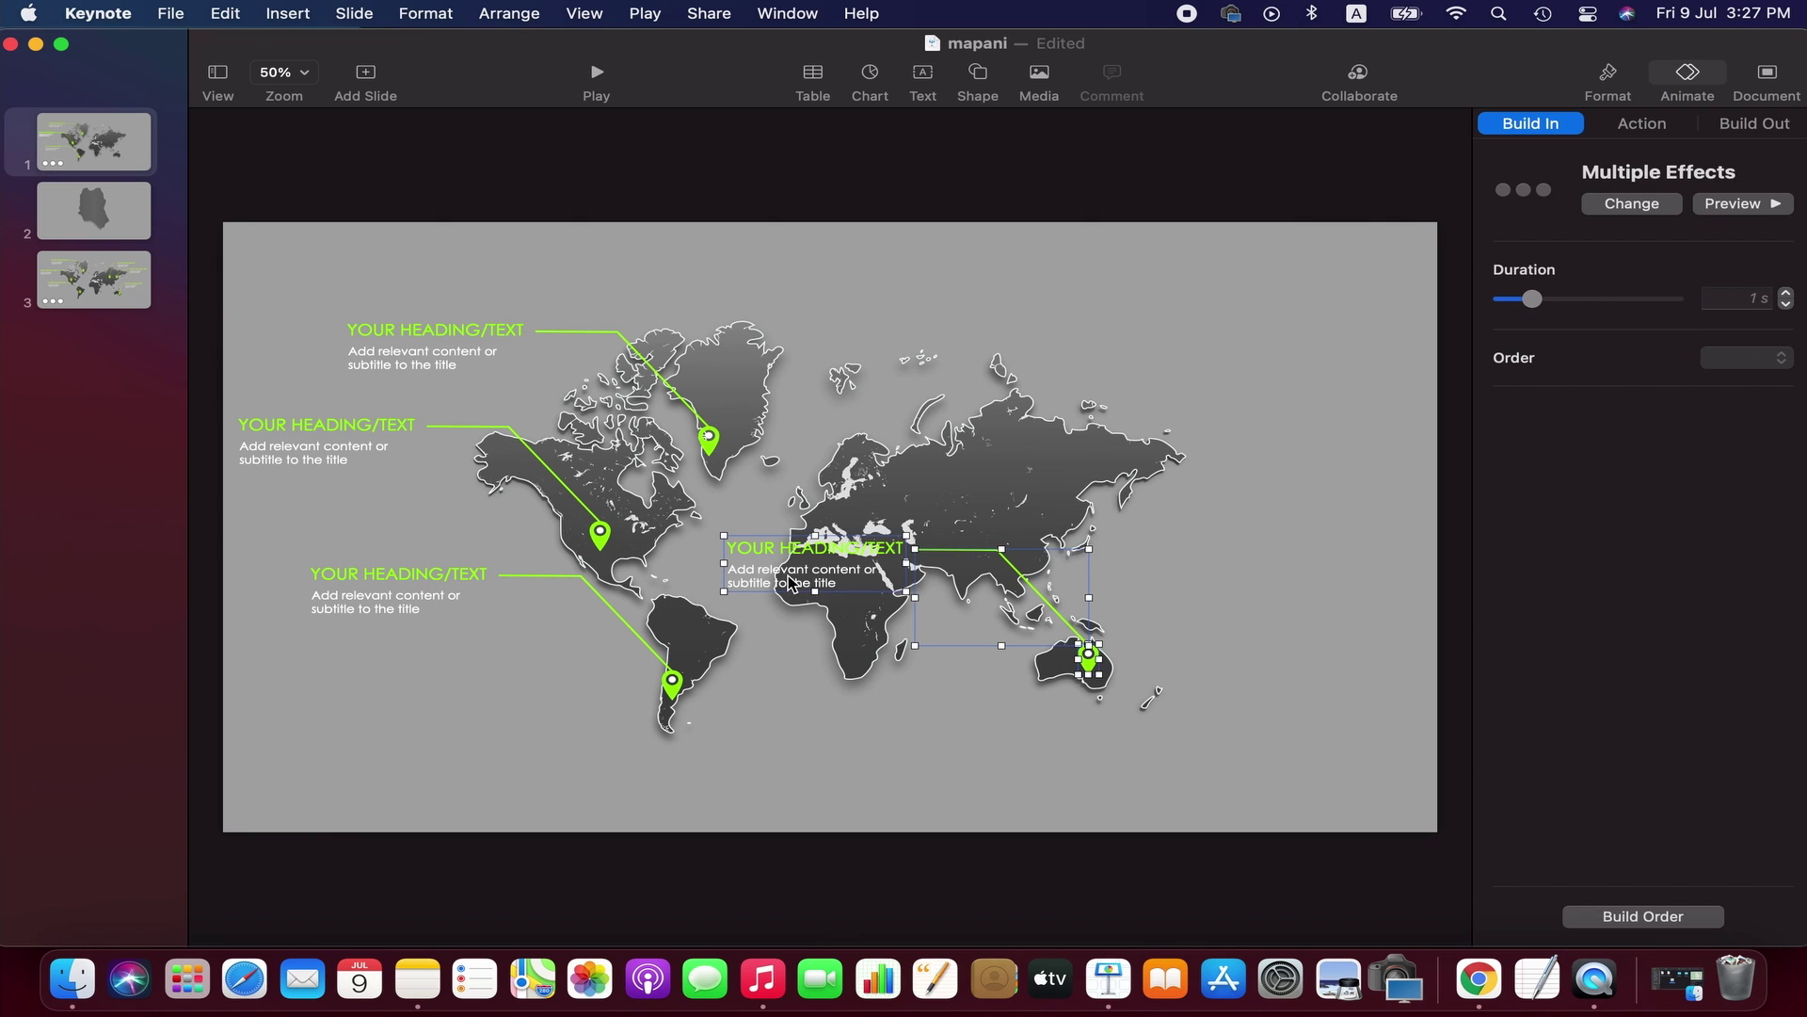
click(970, 690)
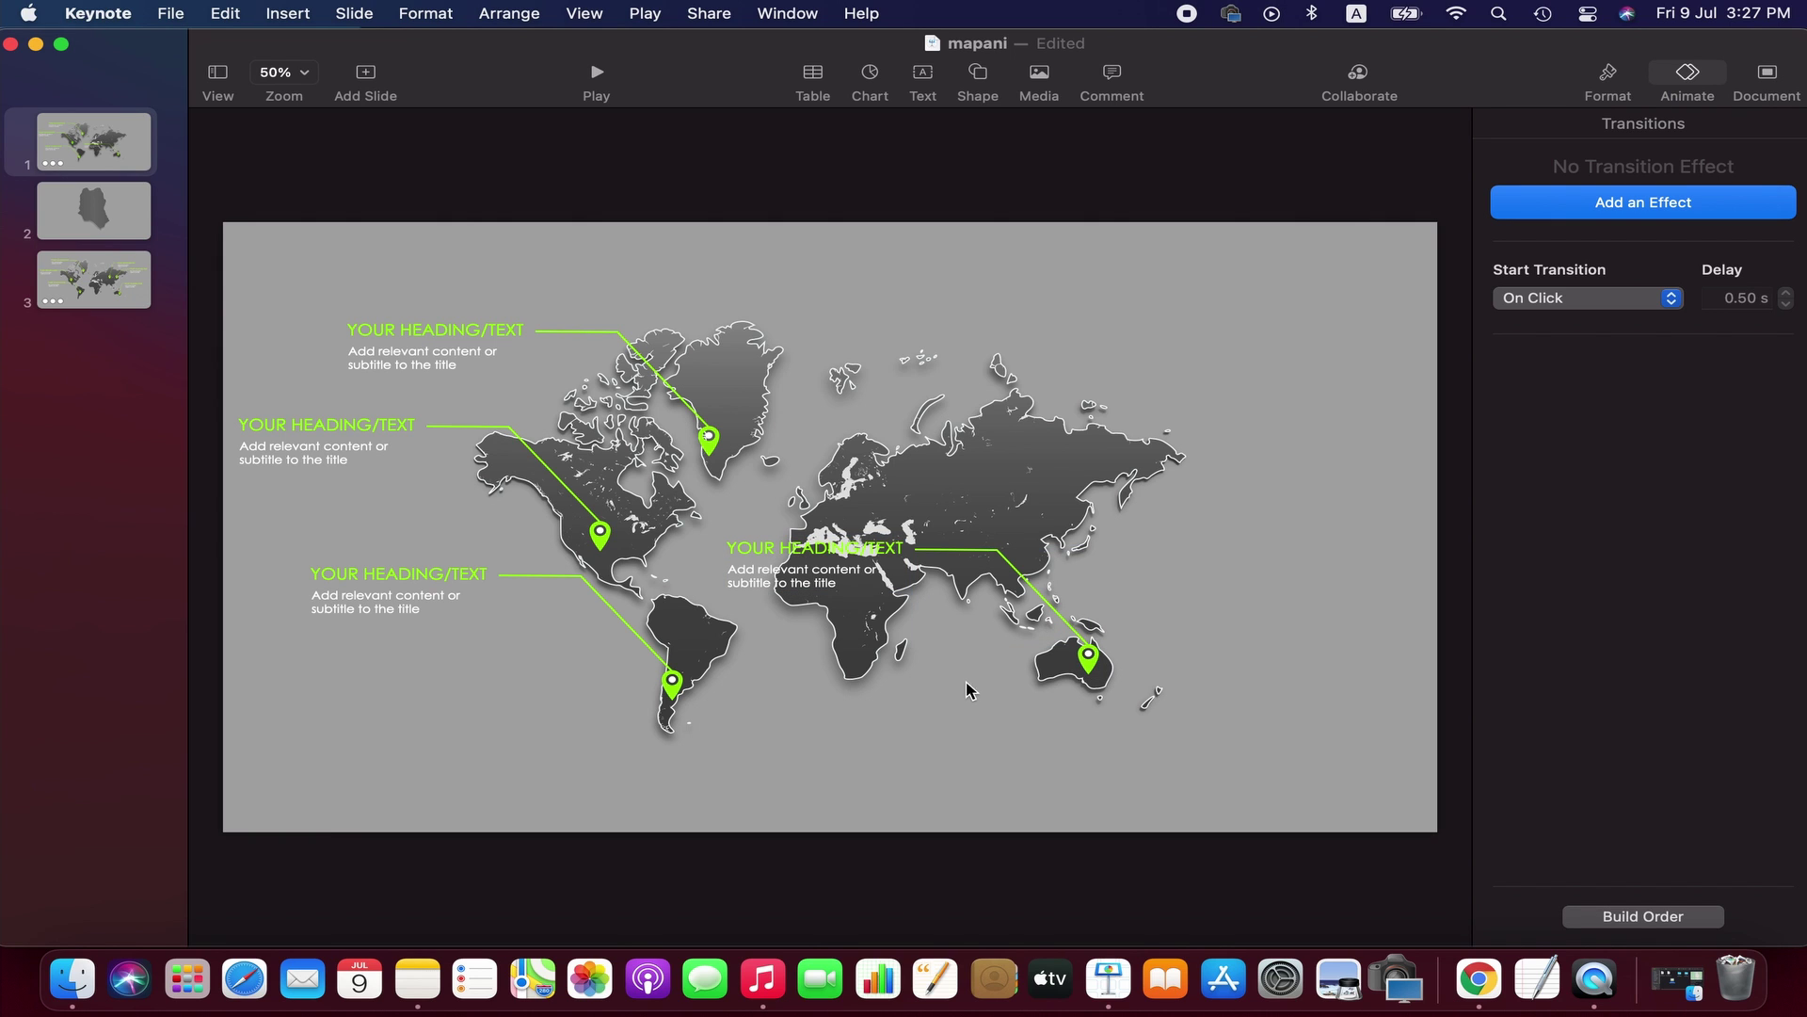
click(1049, 614)
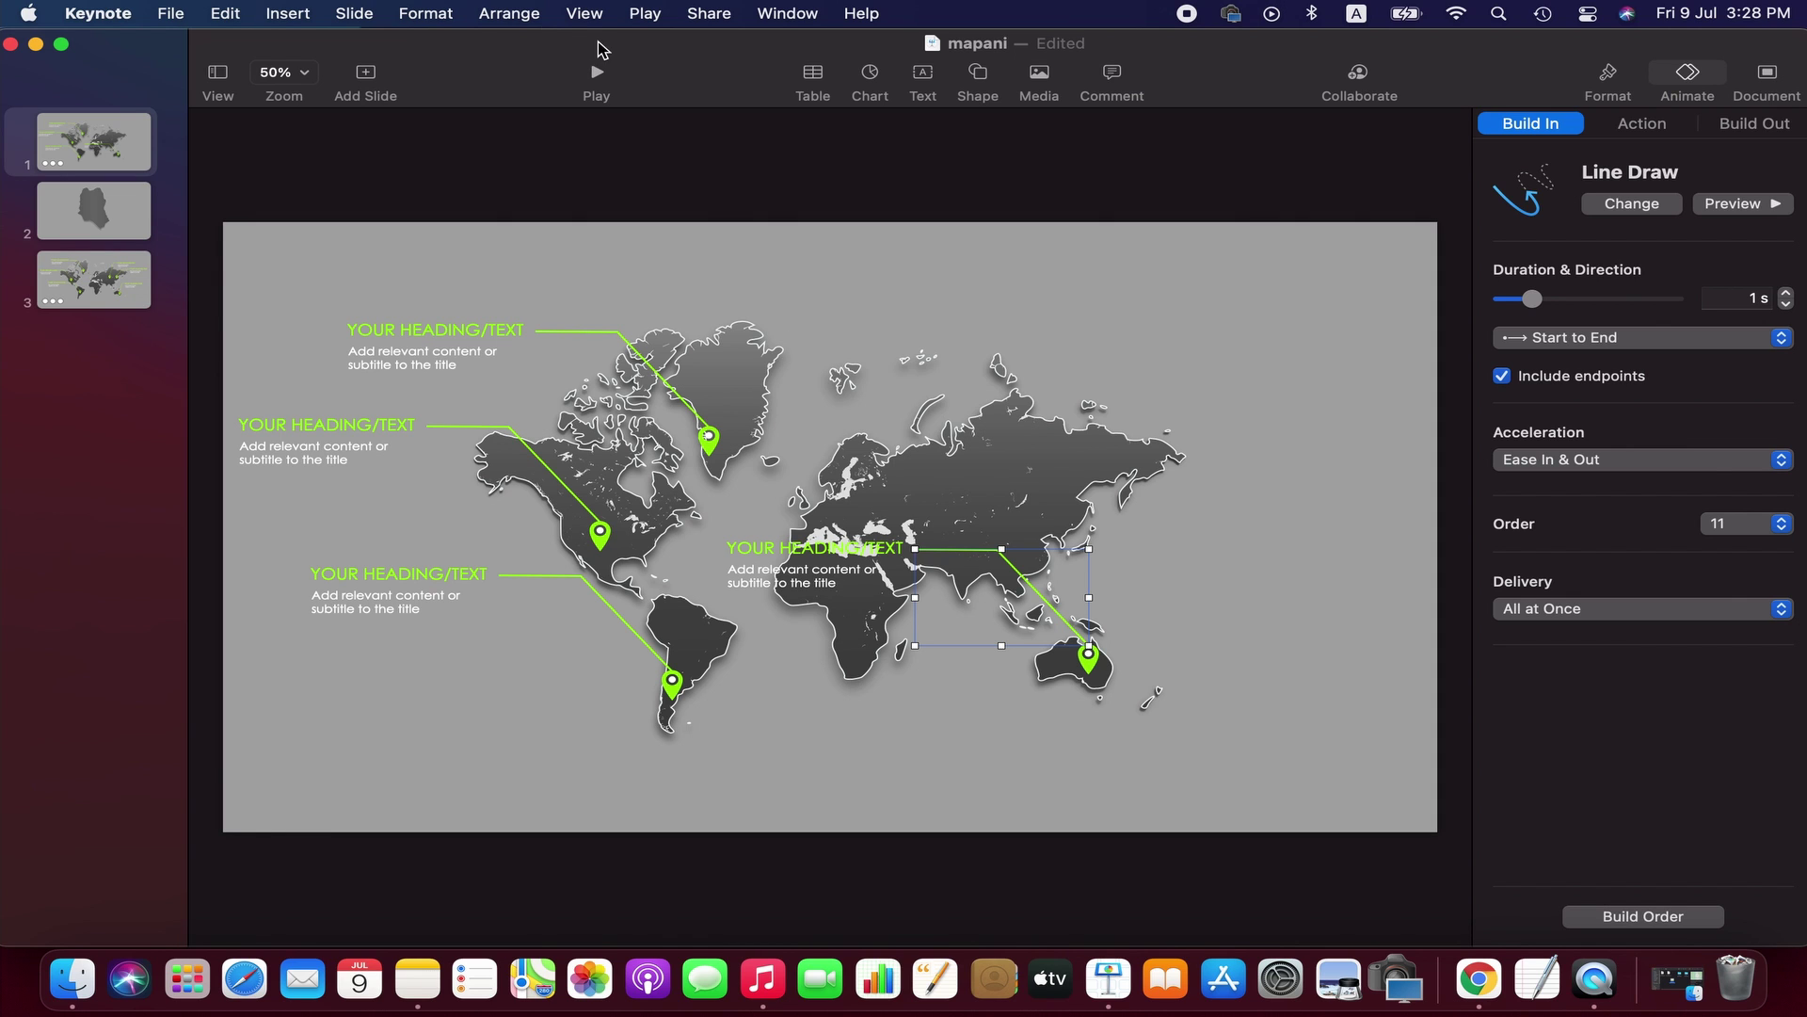
- Flip the Australia leader line horizontally and reshape it to angle up to the right
click(518, 14)
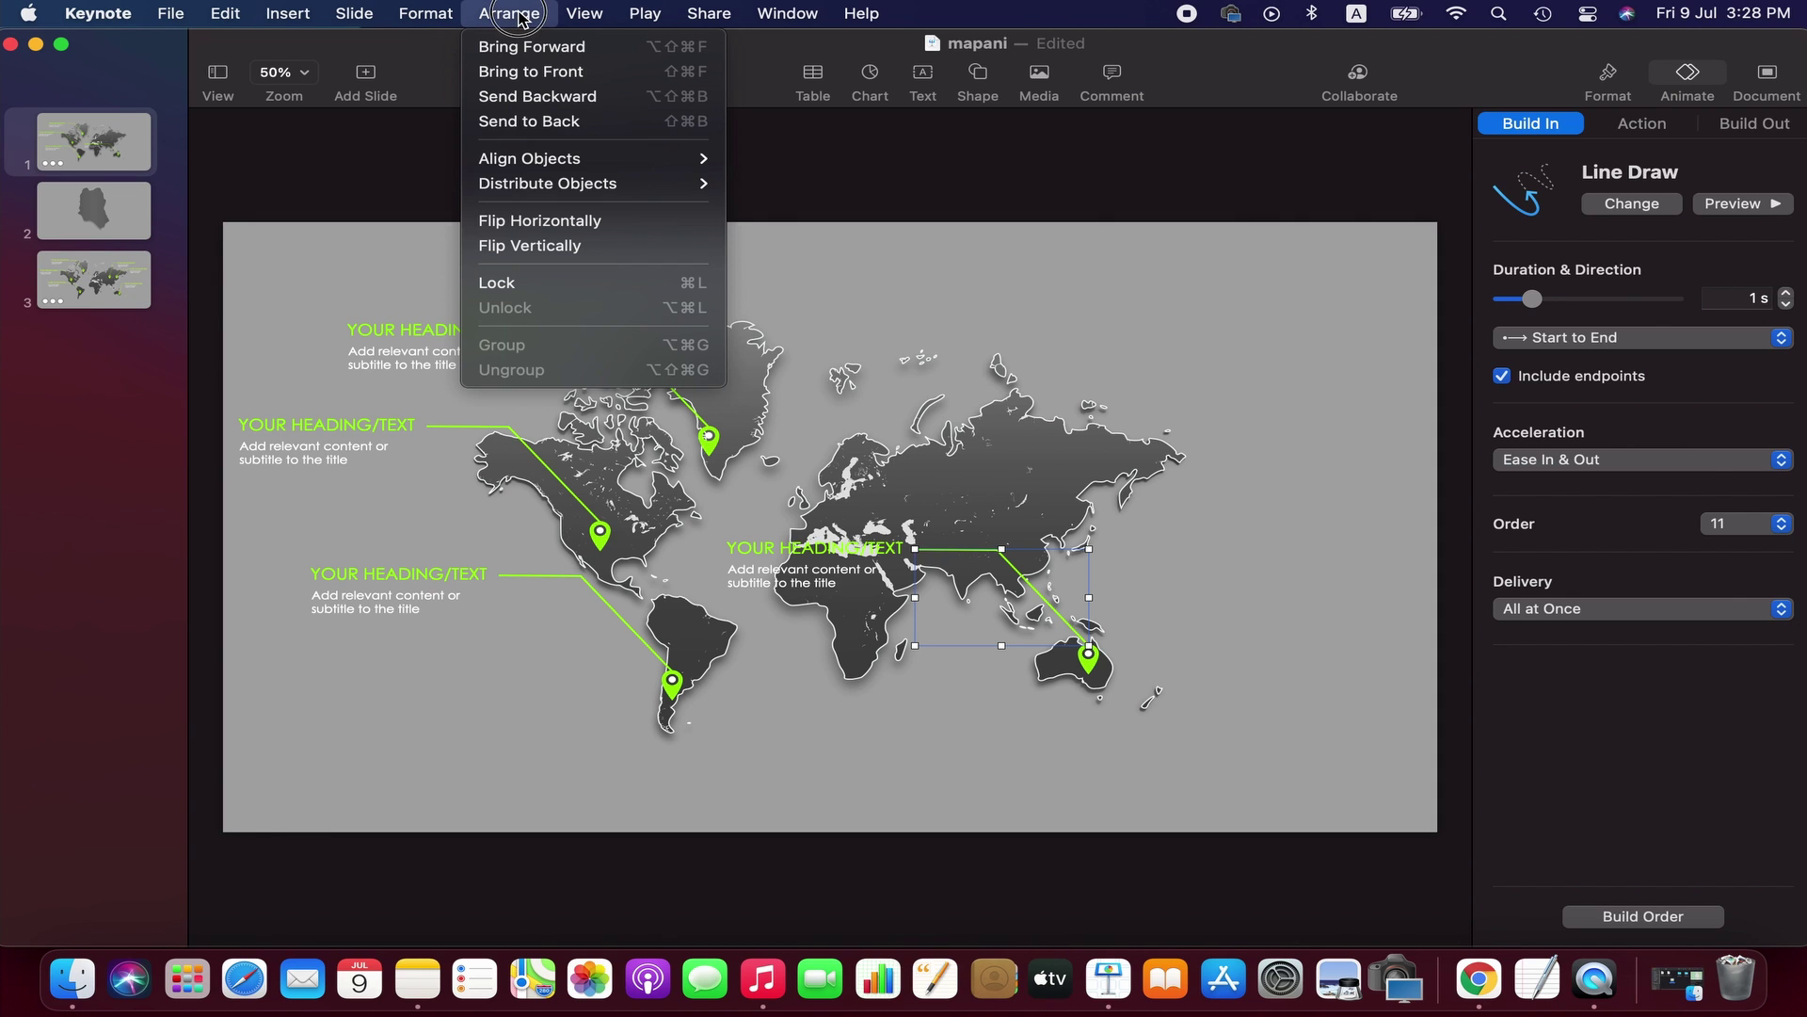
click(593, 220)
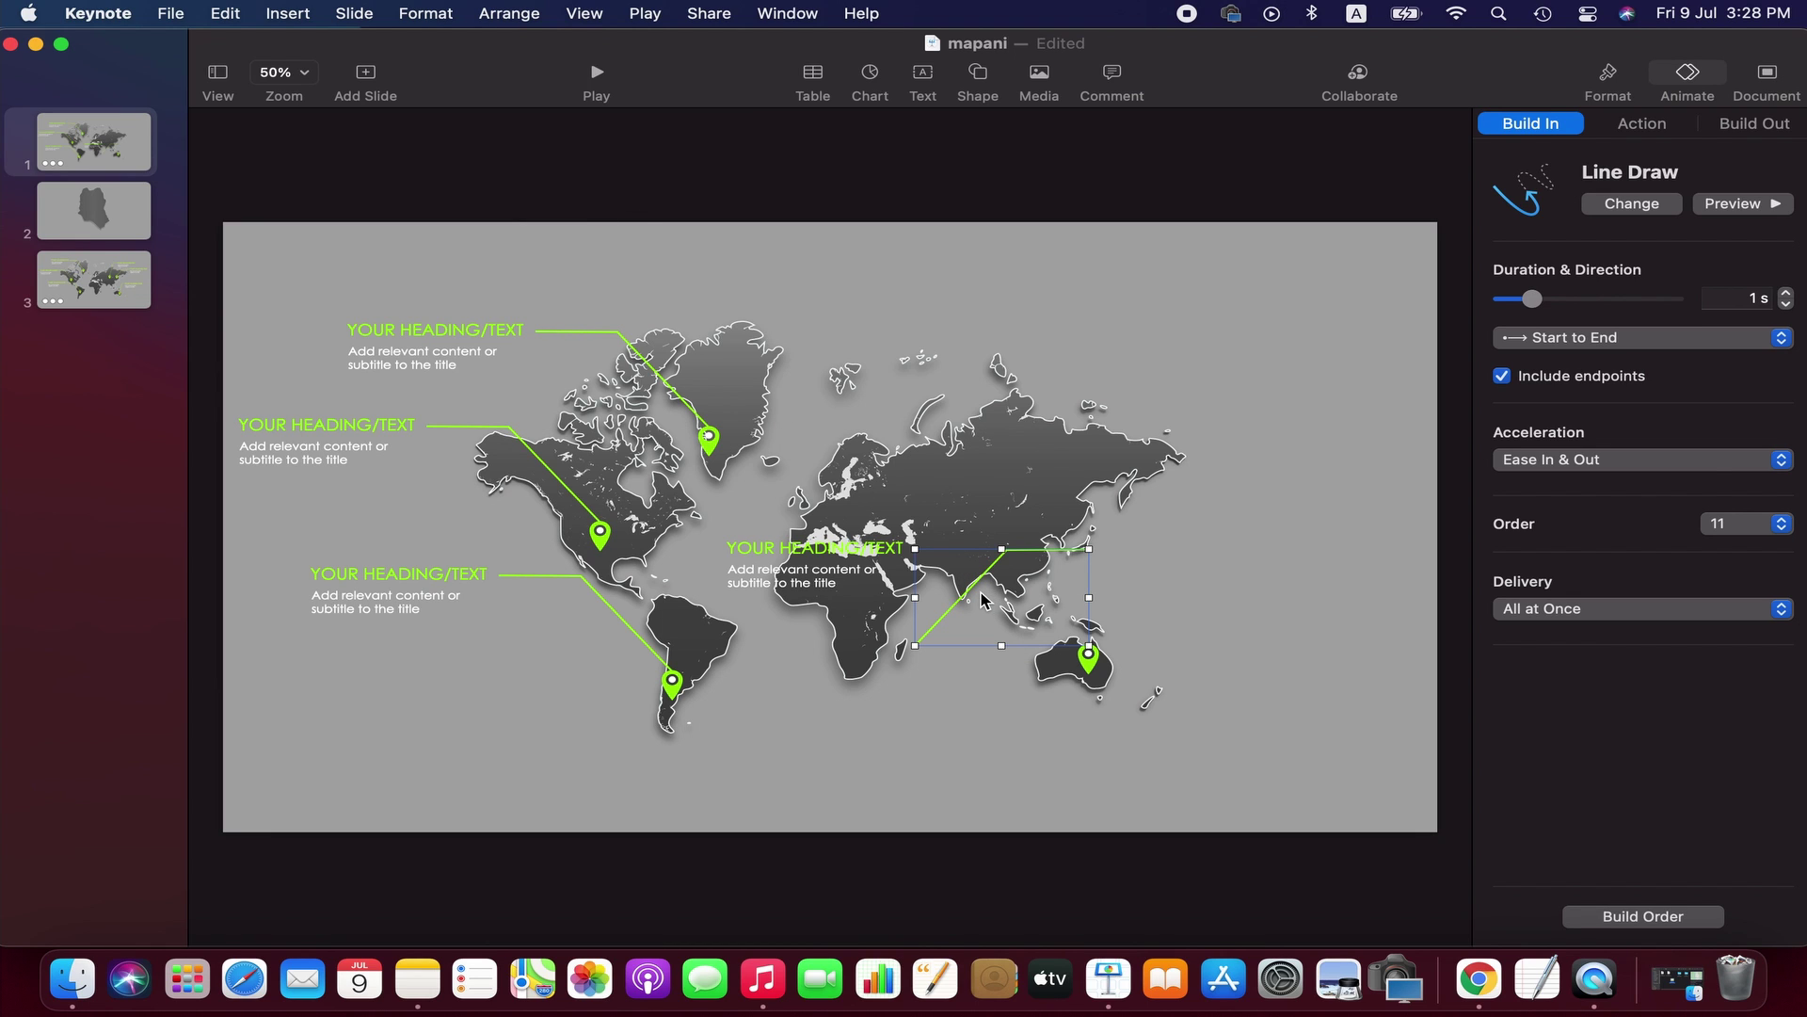
drag(982, 599, 1162, 591)
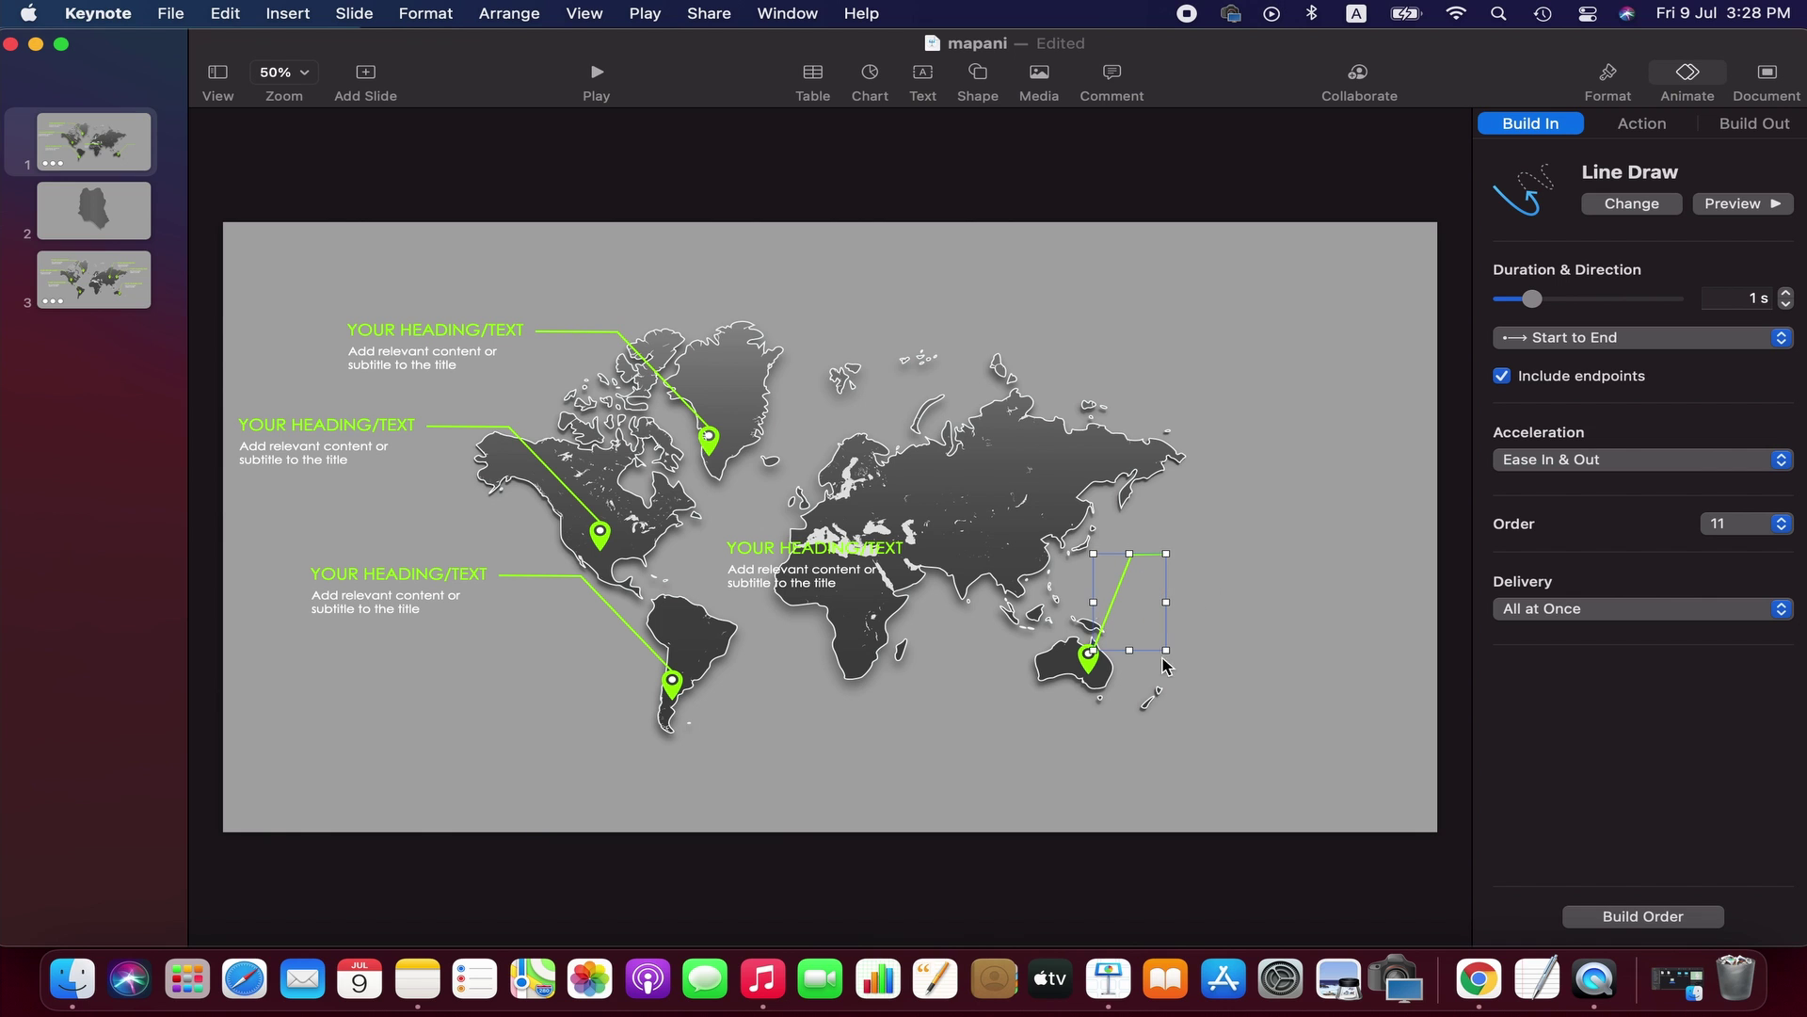
- At 75% zoom, move the Australia heading right of its line and nudge the line up
click(283, 72)
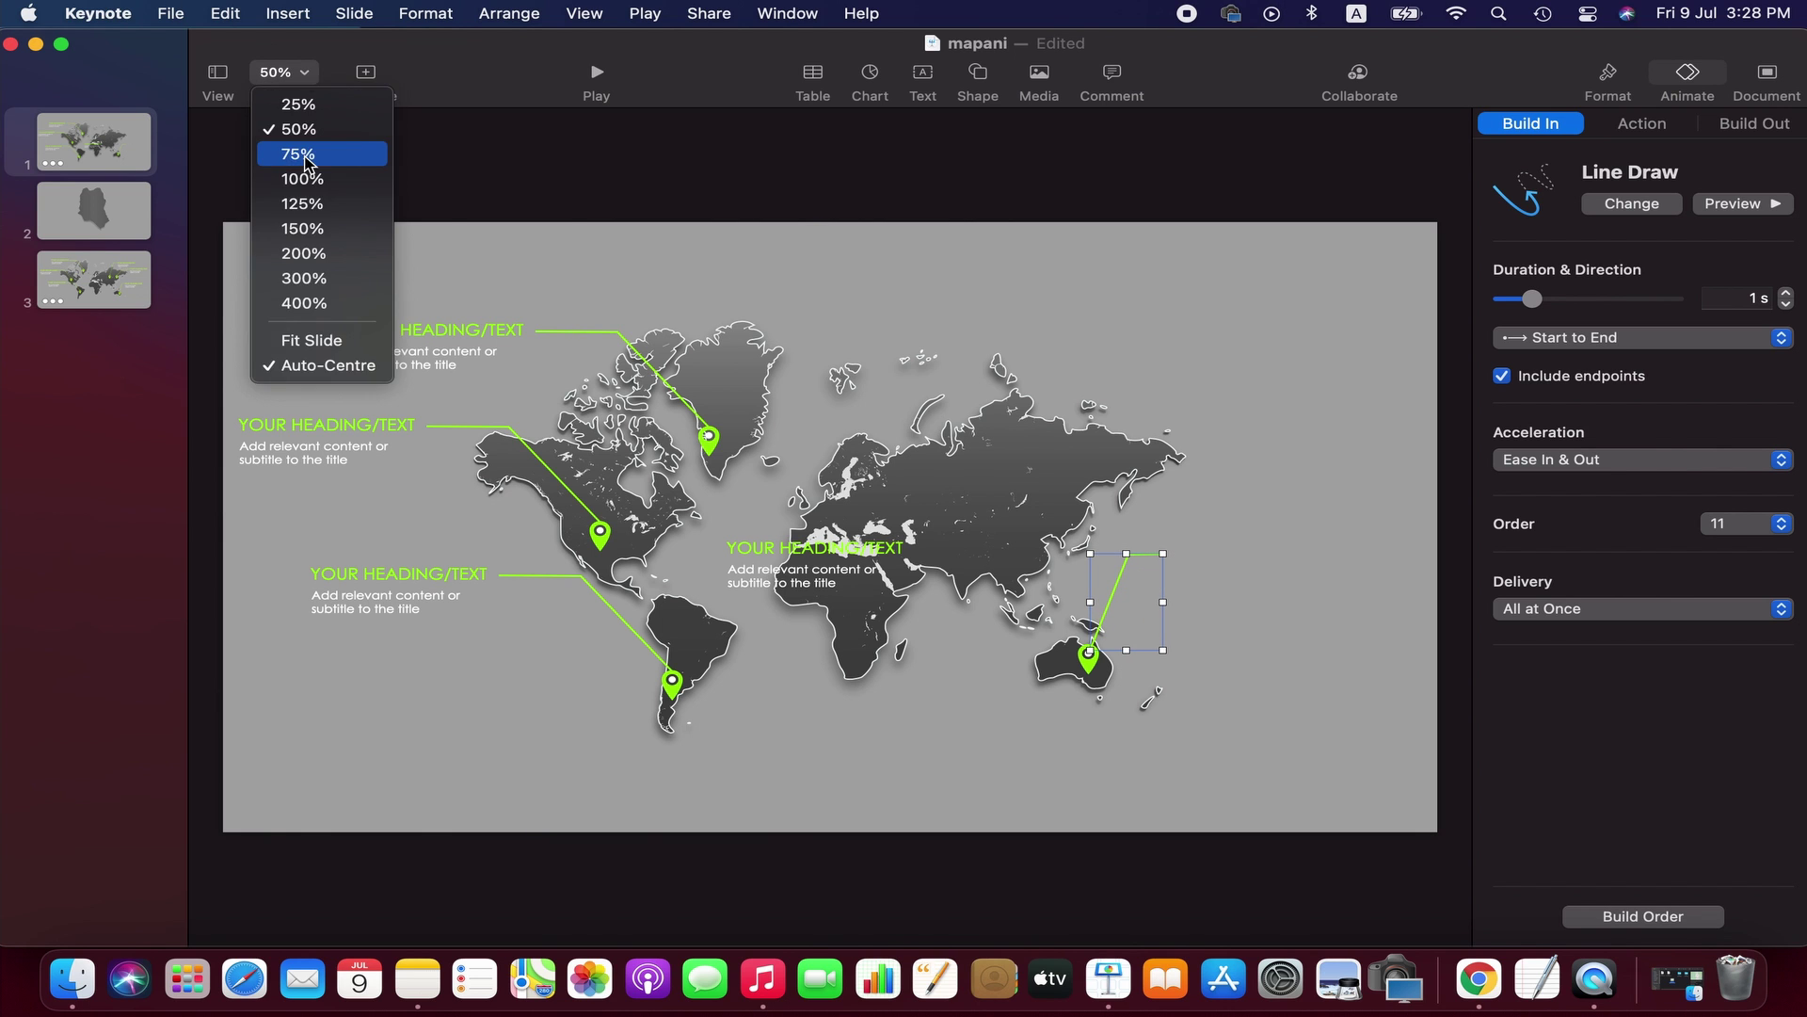
click(285, 151)
scroll(1174, 831, right, 5)
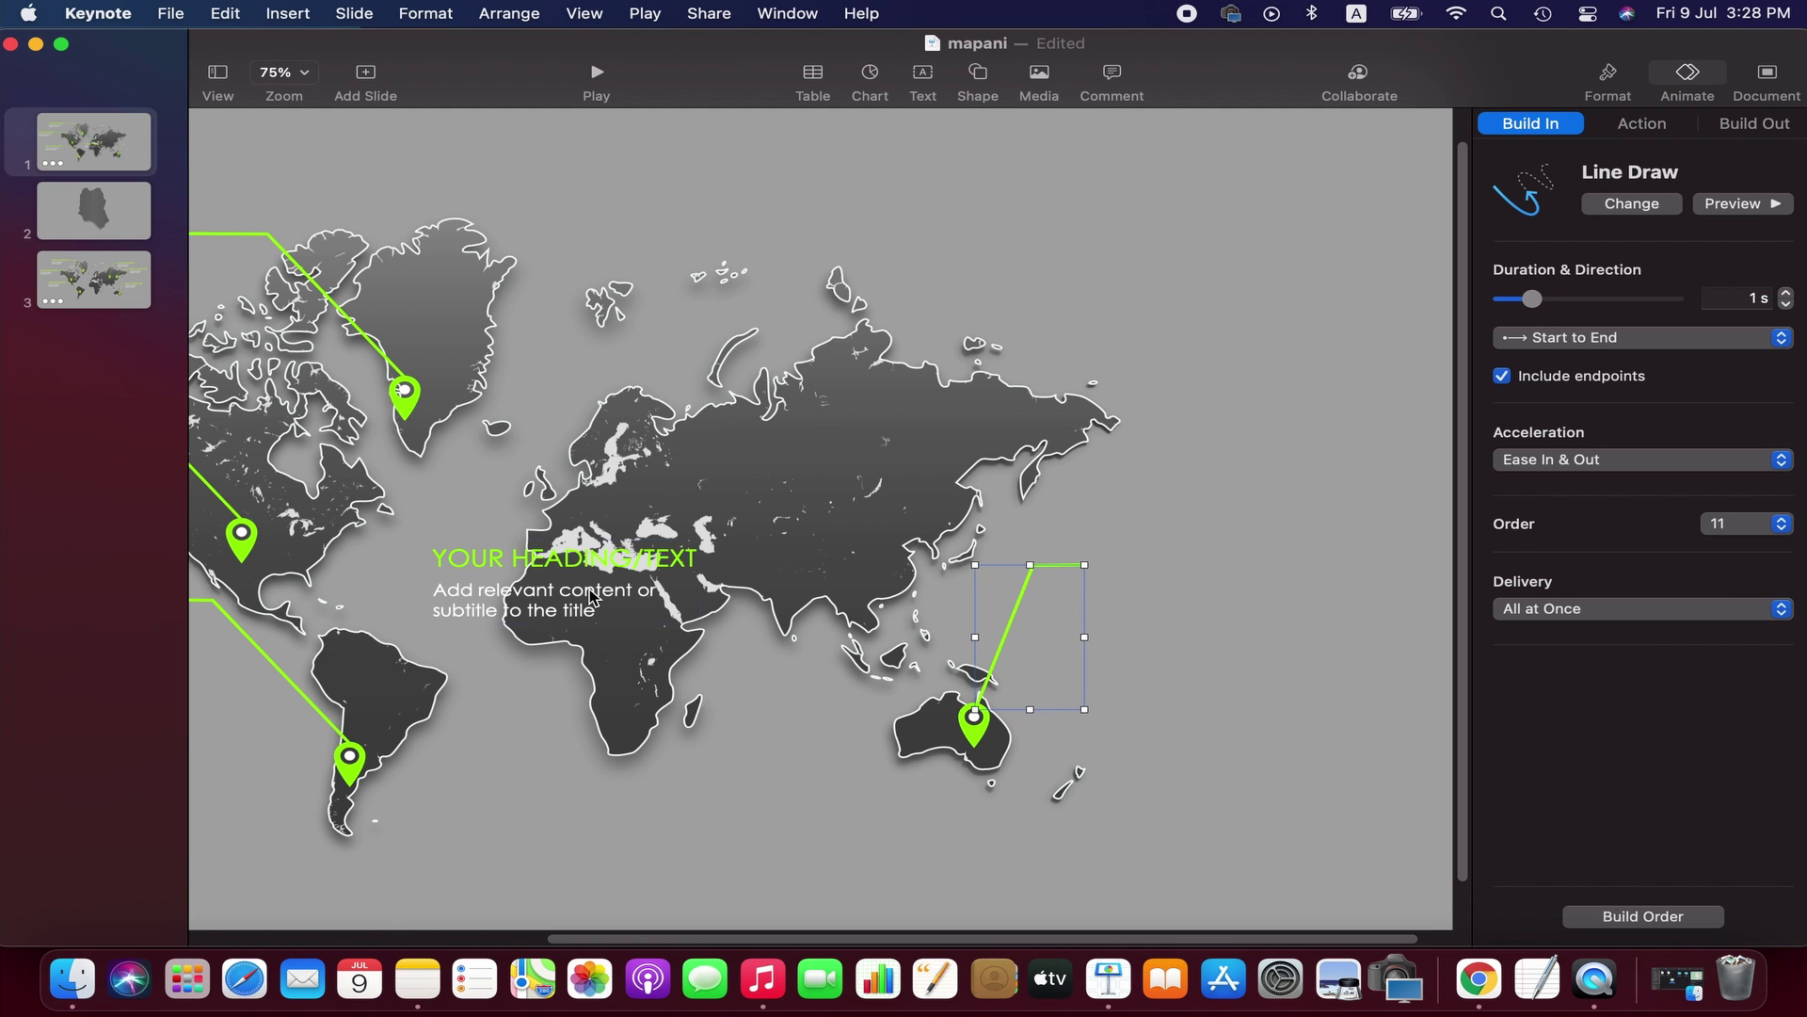
drag(597, 589, 1260, 590)
click(1054, 712)
click(991, 674)
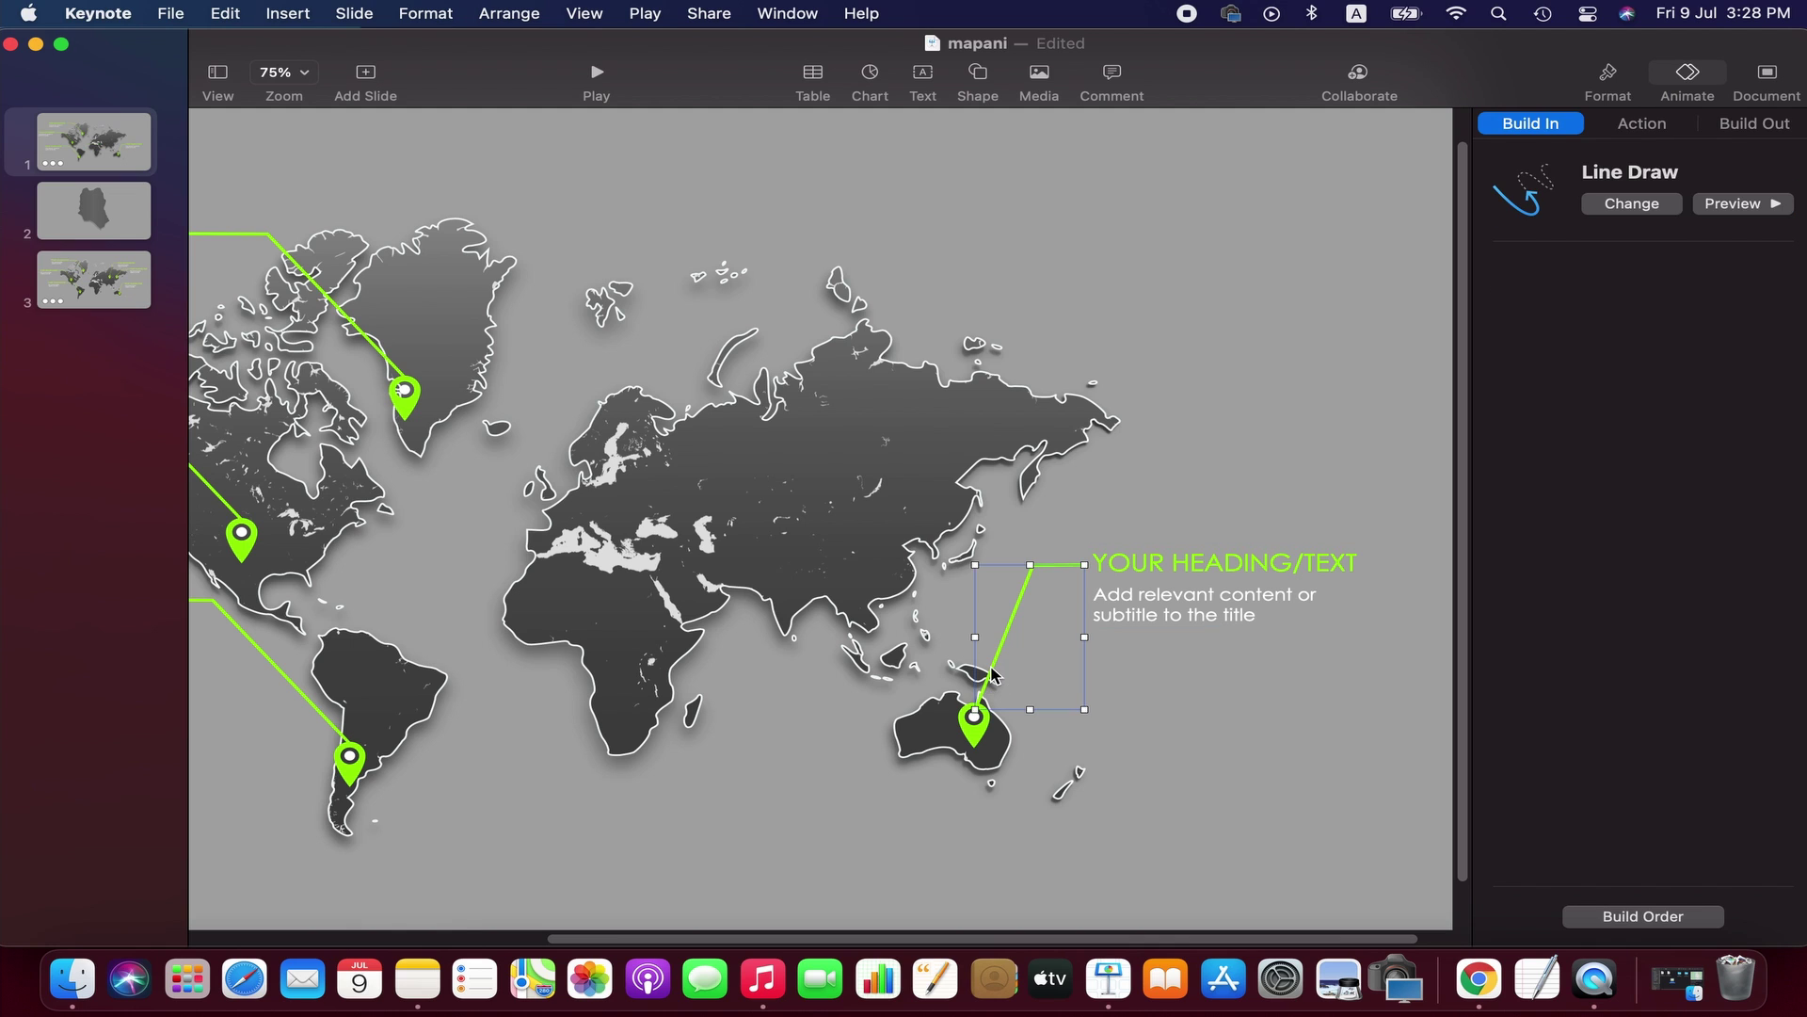
key(Up)
key(Up)
key(Up)
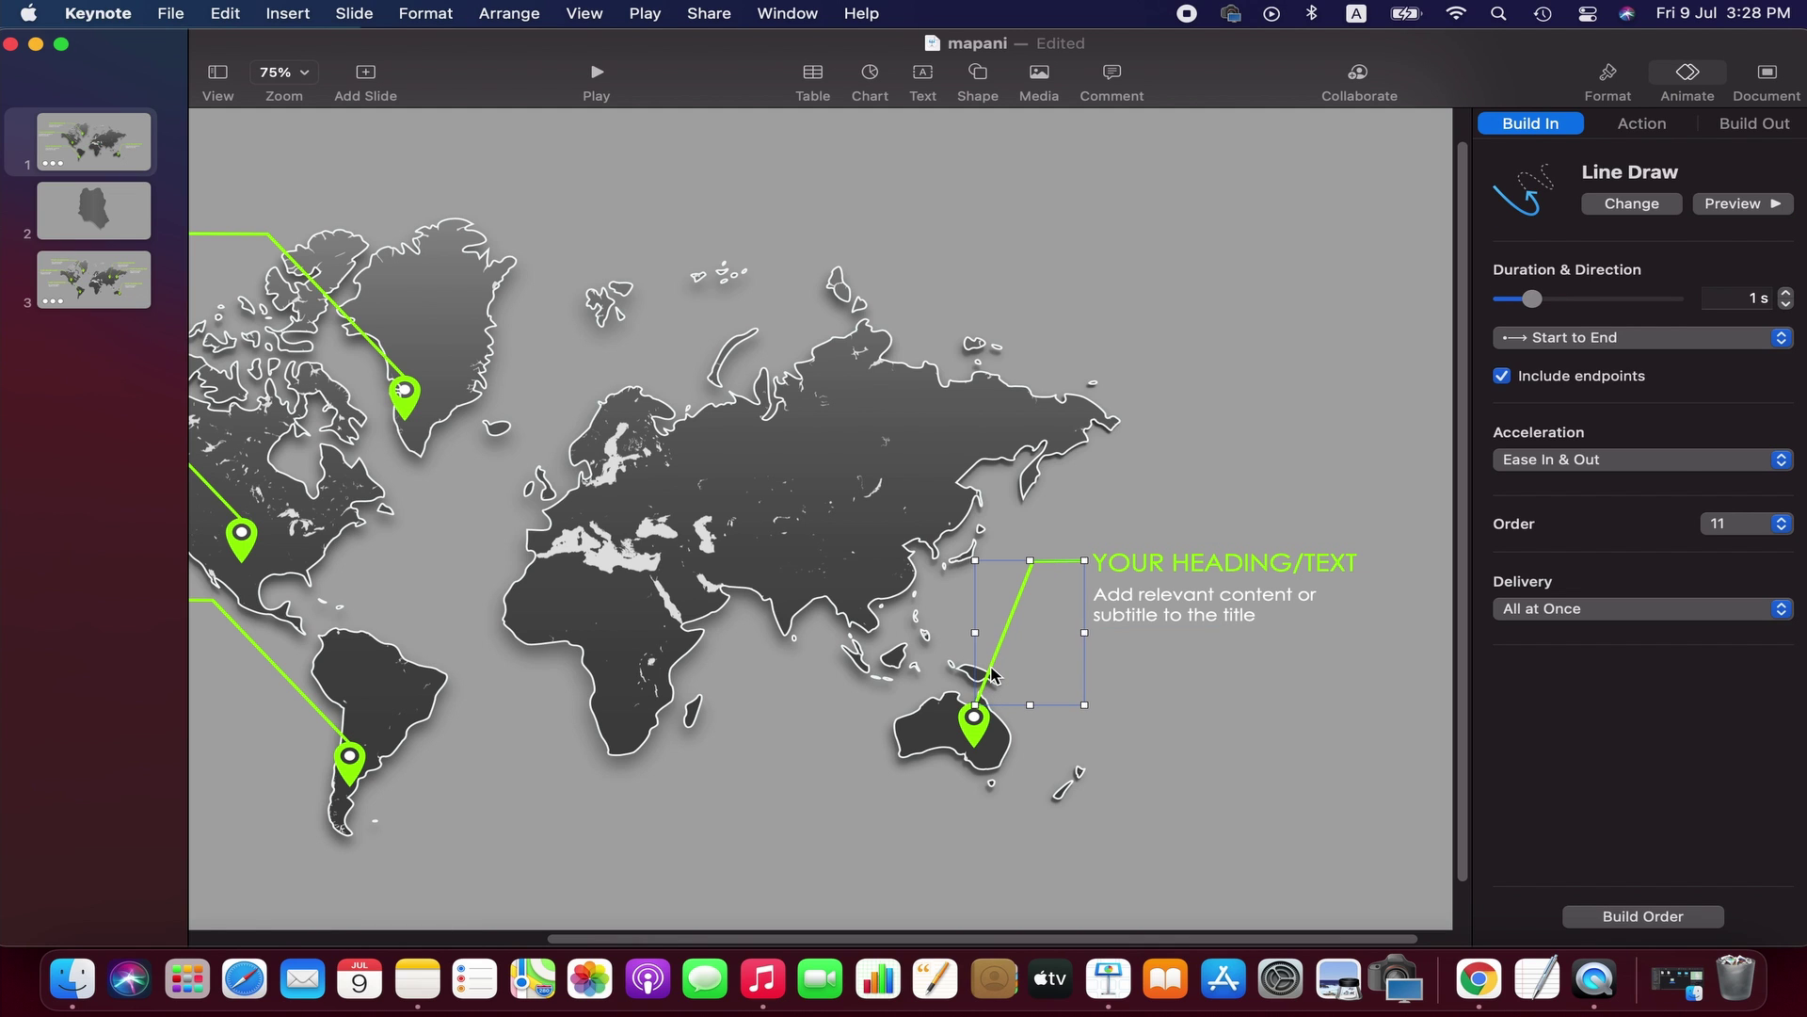
click(1179, 757)
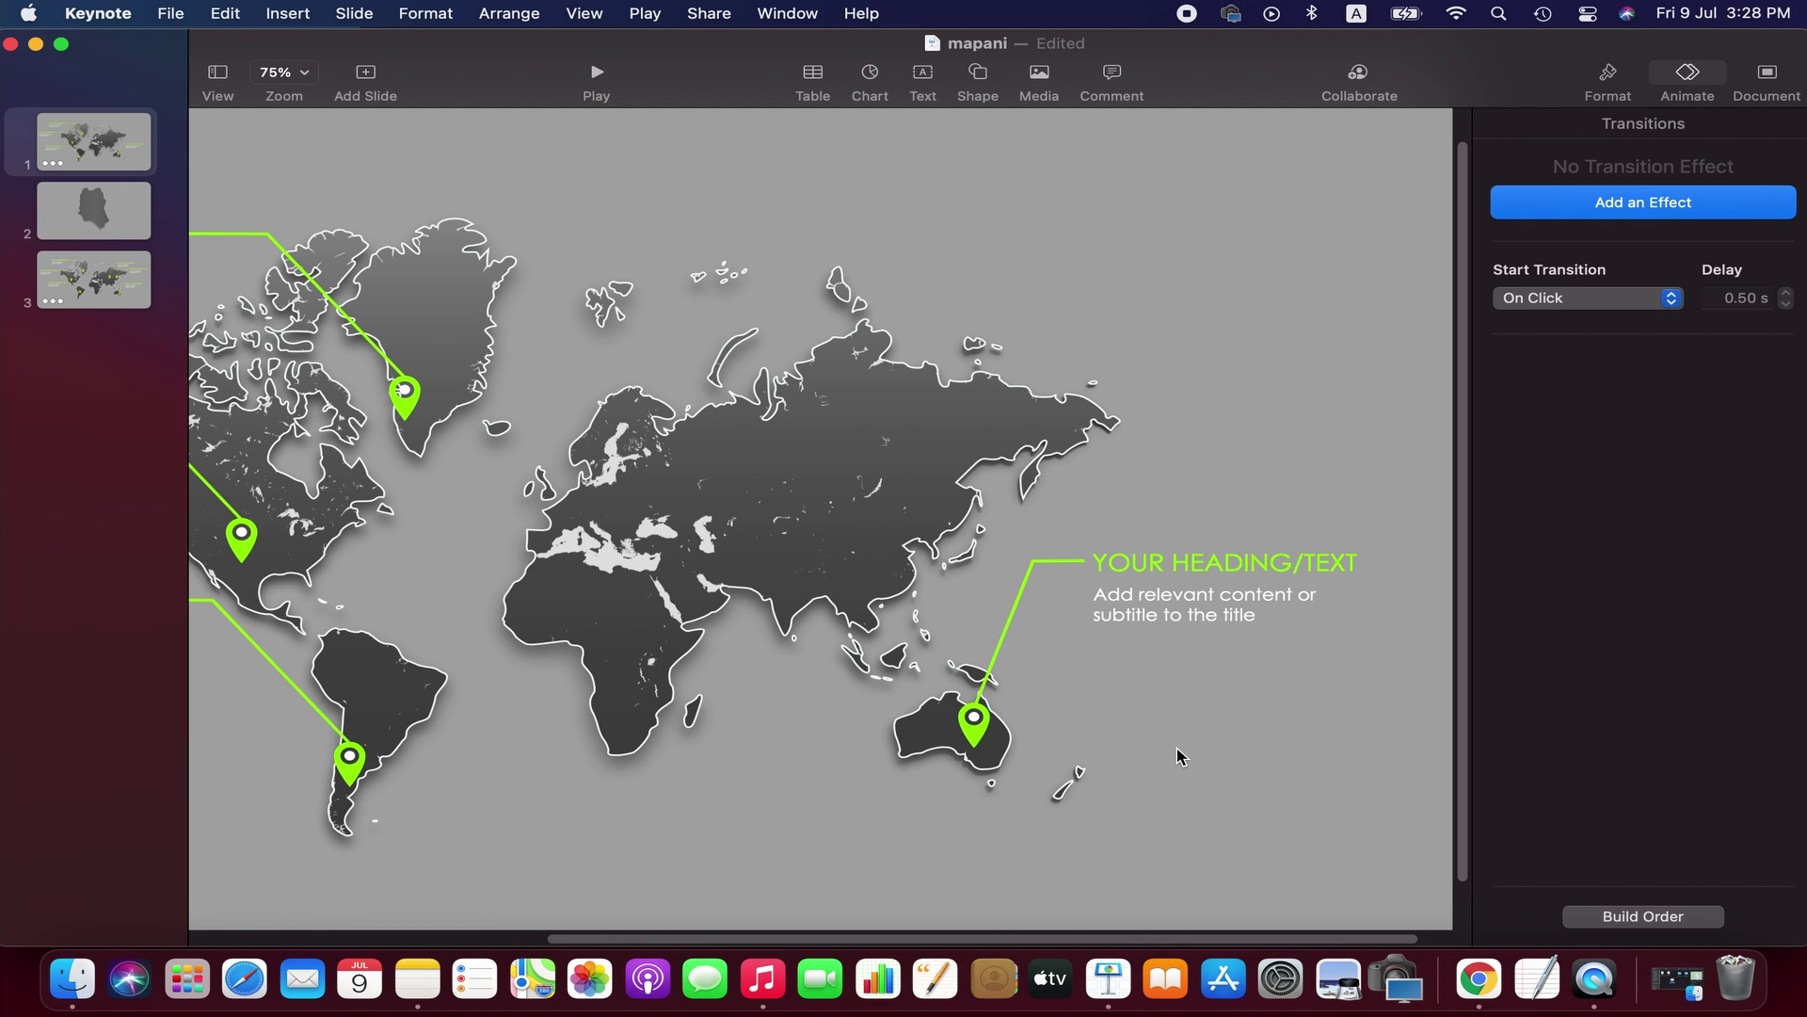
- Select the Australia heading, leader line and pin together as one callout group
click(1167, 623)
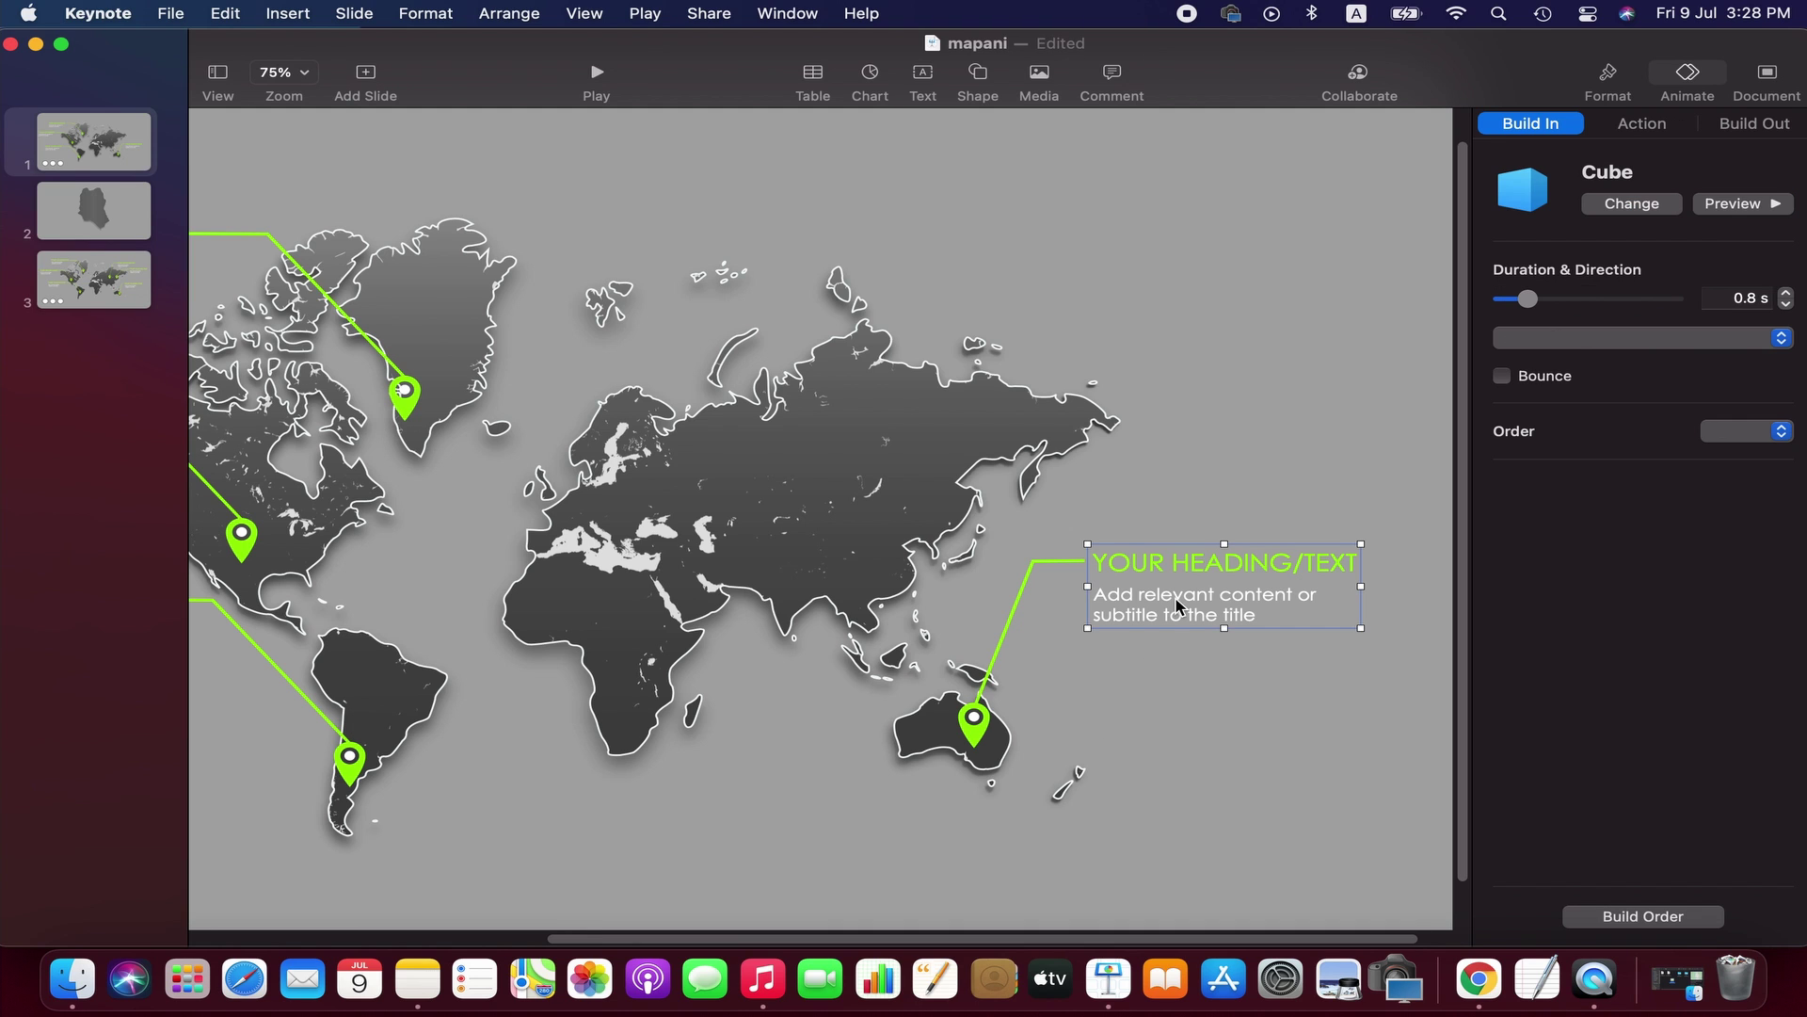
shift+click(1028, 598)
shift+click(975, 731)
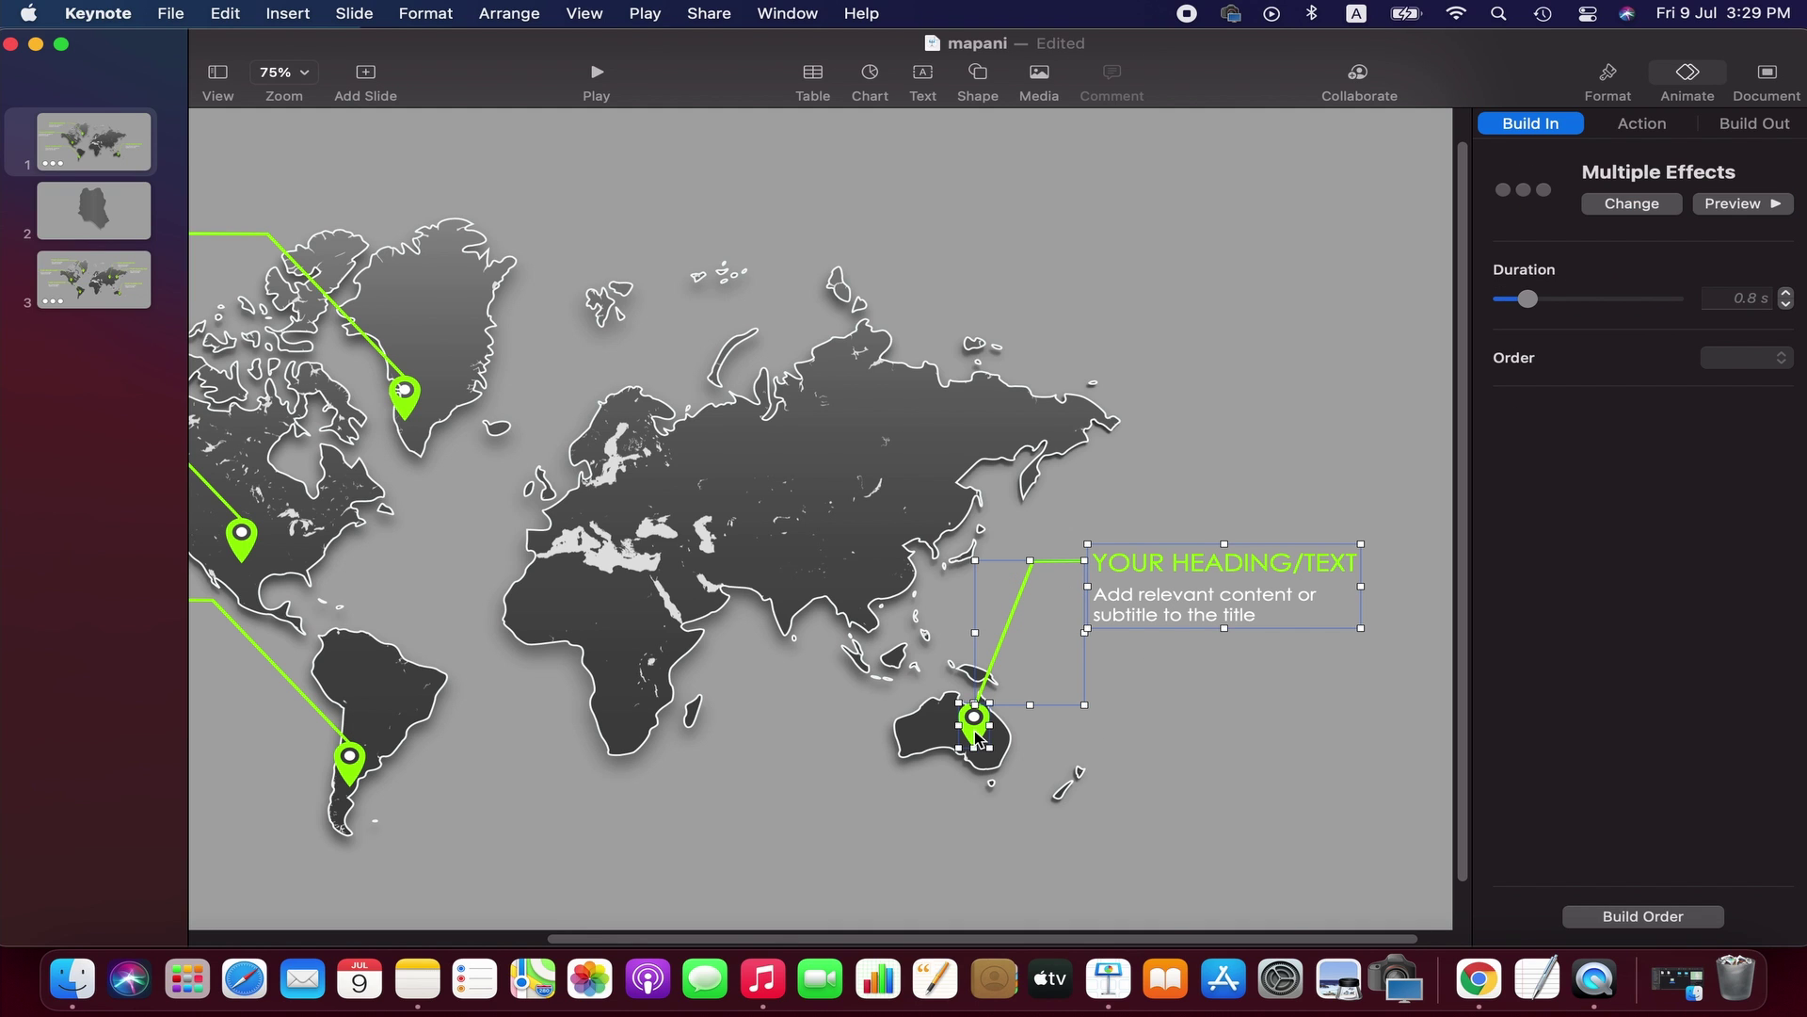
- Paste a copy of the callout group and move it over East Asia
click(1145, 414)
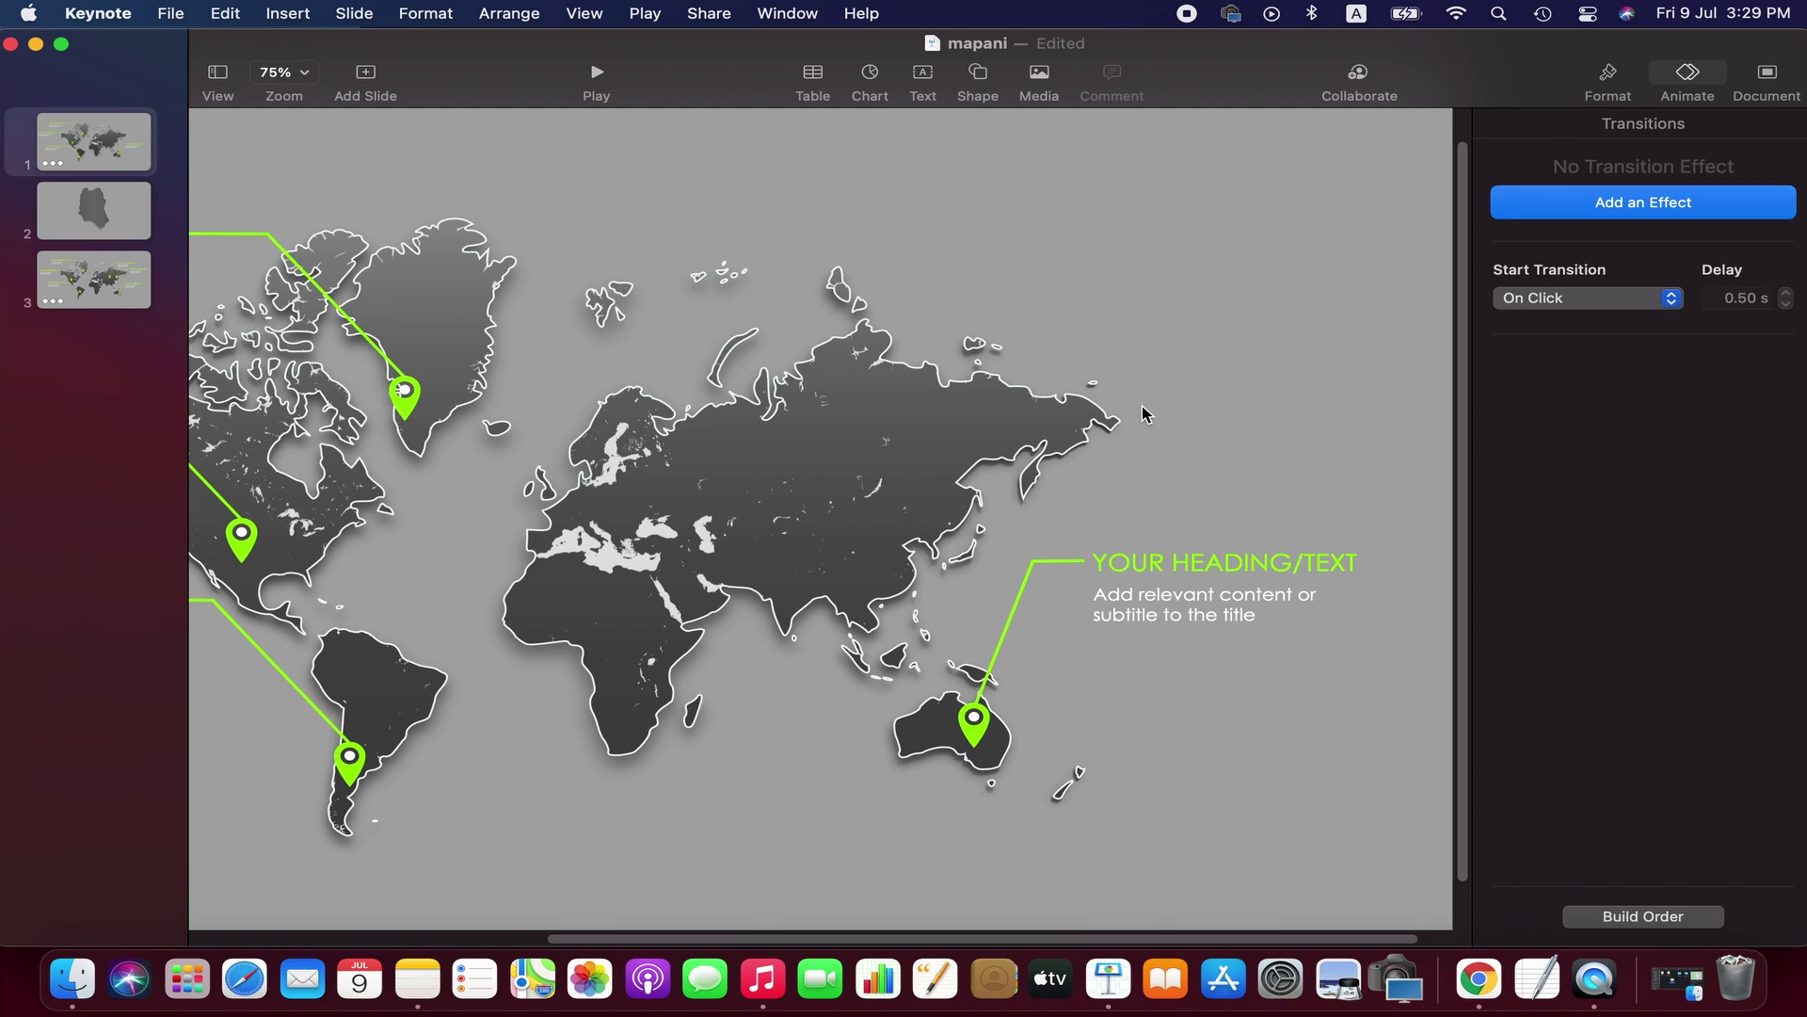
key(super+v)
drag(1194, 619, 1149, 369)
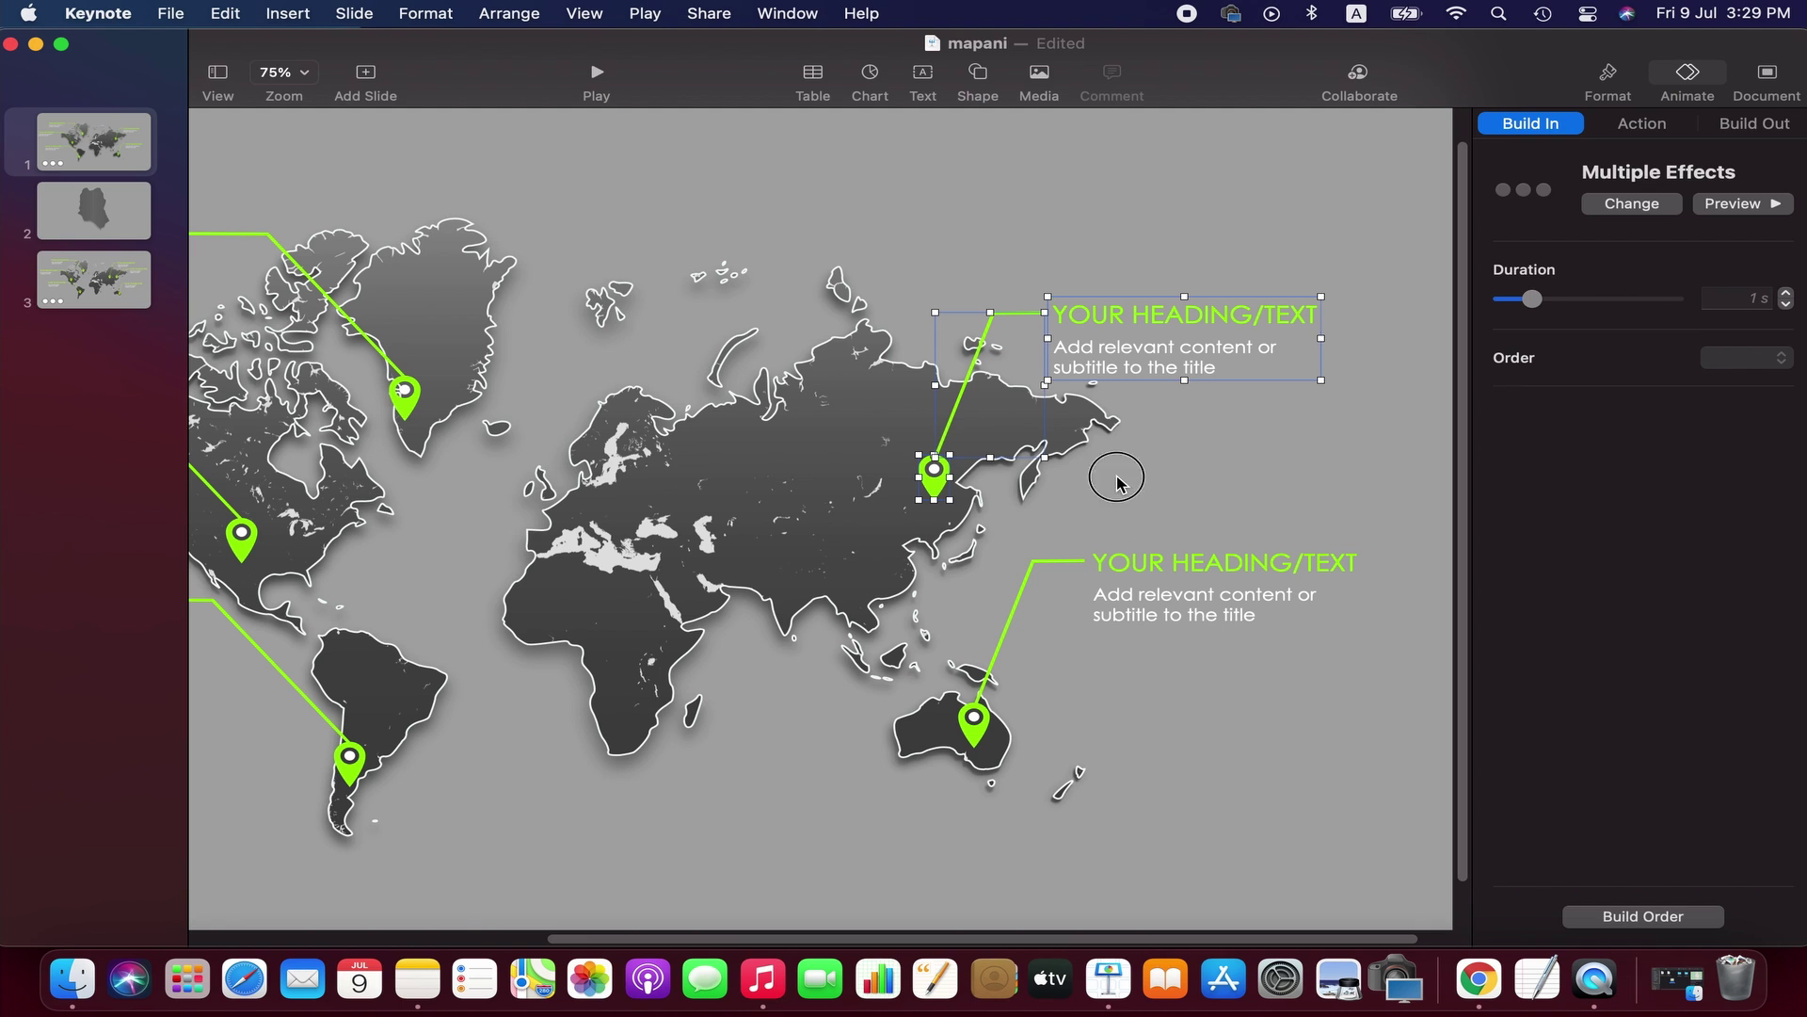
- Paste another callout above Russia, place its pin in central Russia and attach the line
key(super+v)
drag(1182, 575, 1052, 219)
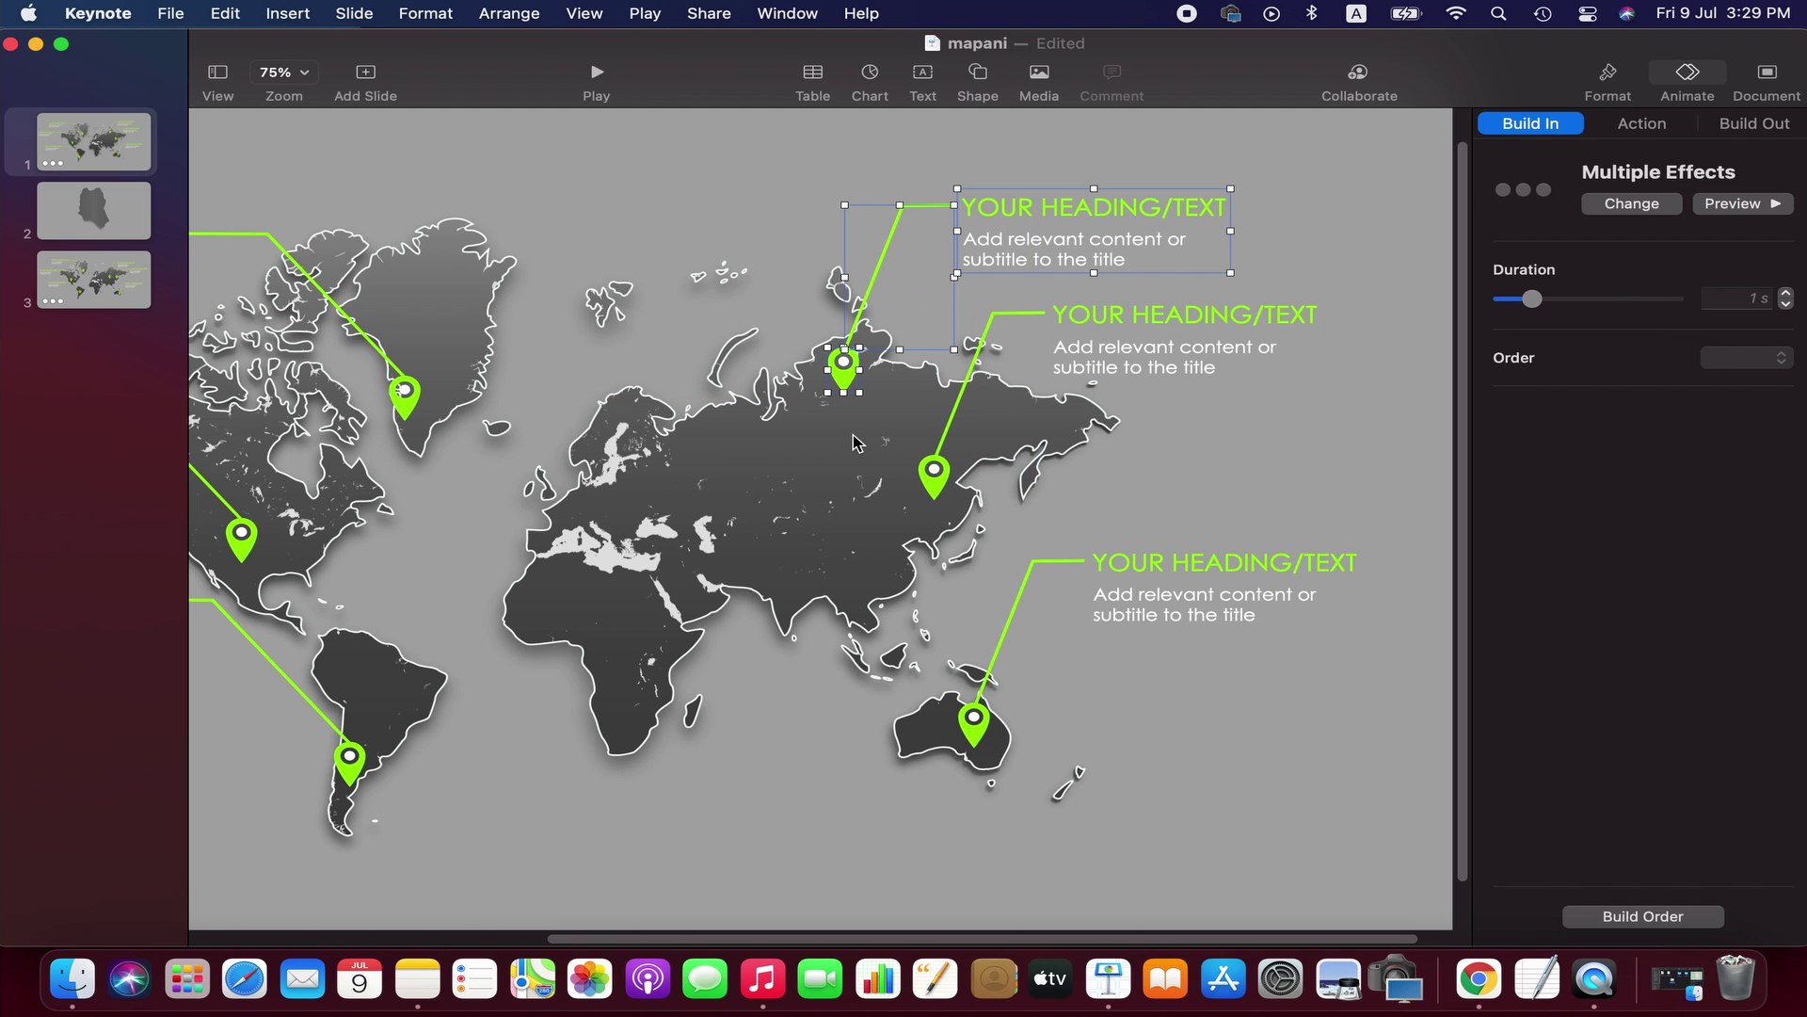
drag(844, 370, 798, 469)
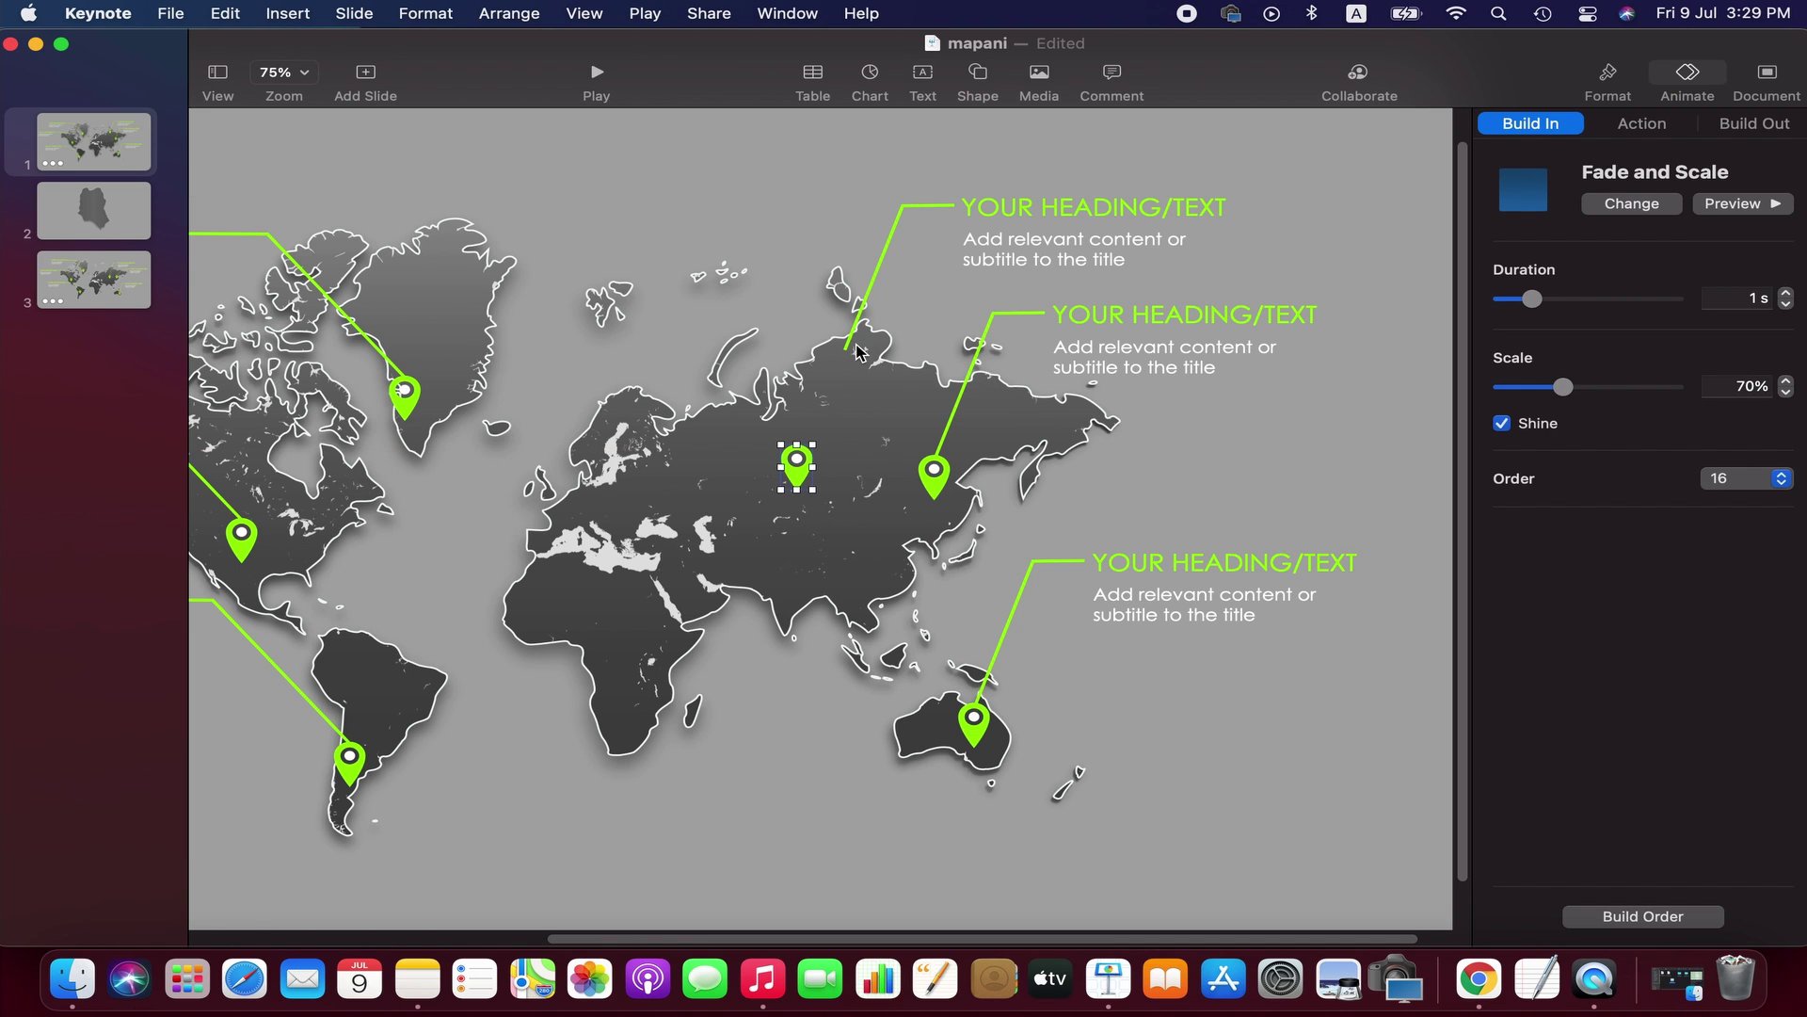
click(857, 351)
mouse_move(857, 351)
mouse_down()
mouse_move(826, 373)
mouse_move(798, 451)
mouse_up()
click(798, 456)
click(802, 453)
click(805, 455)
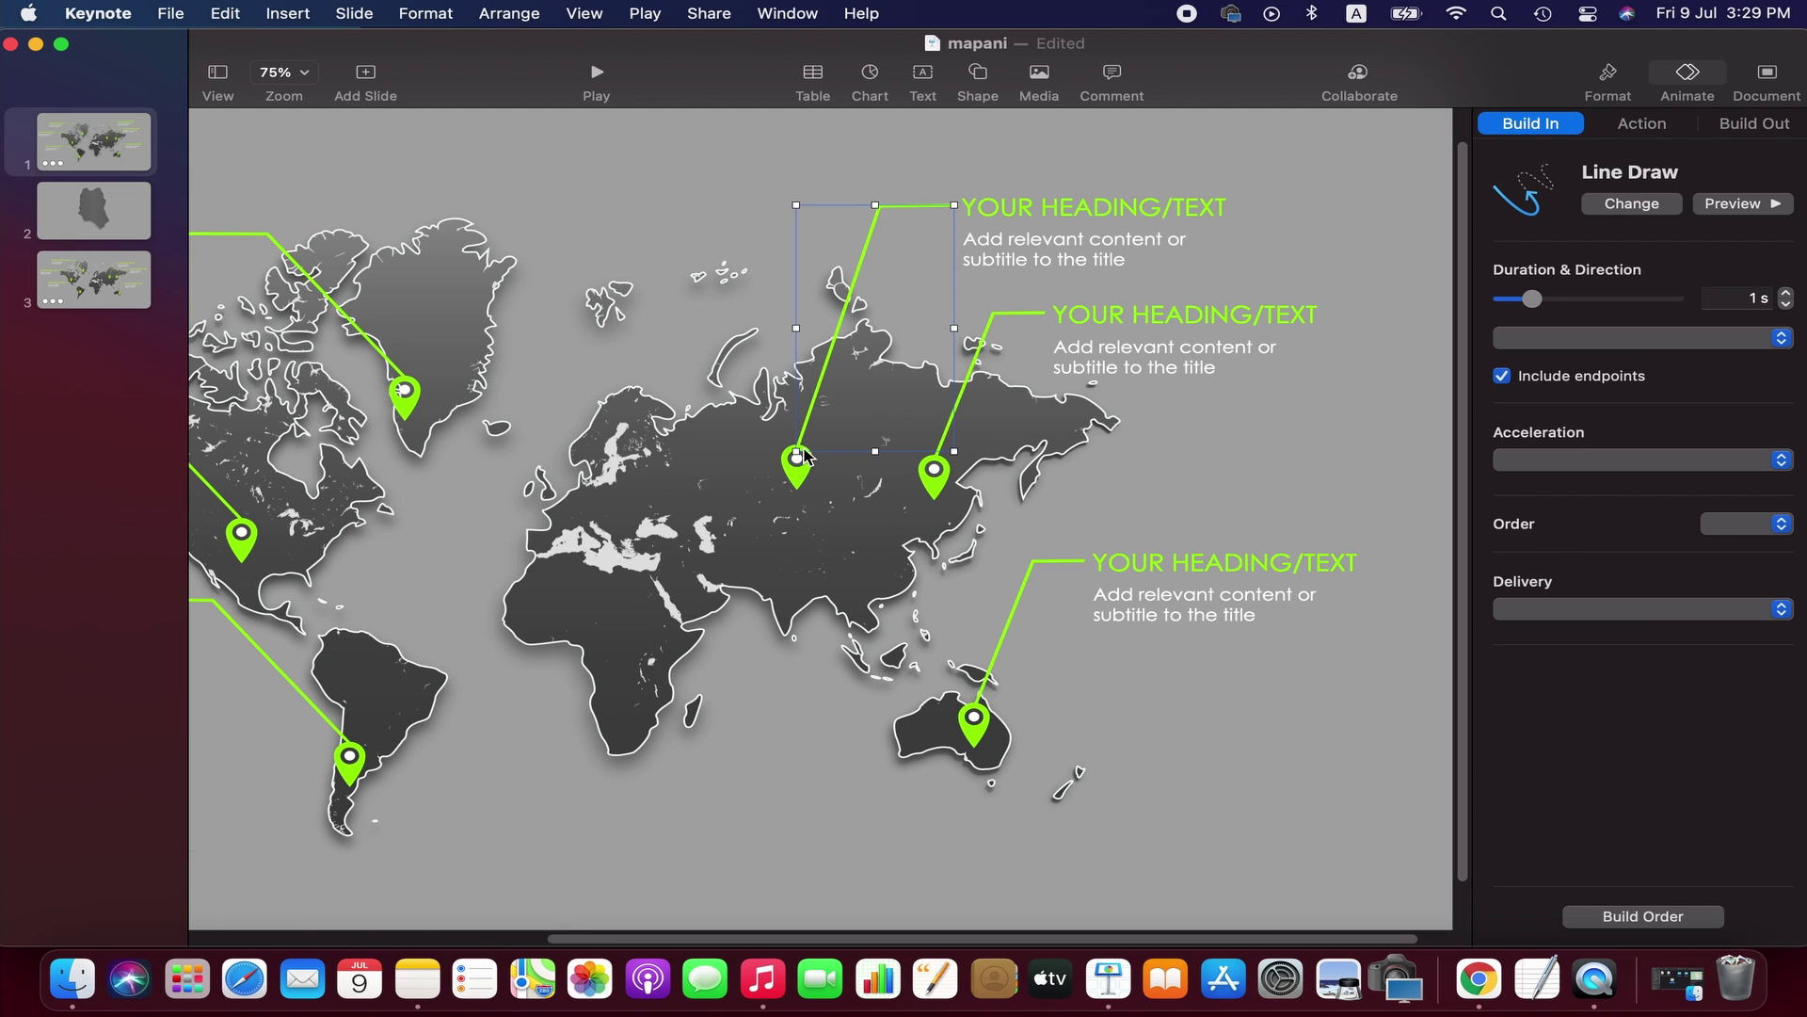
click(864, 459)
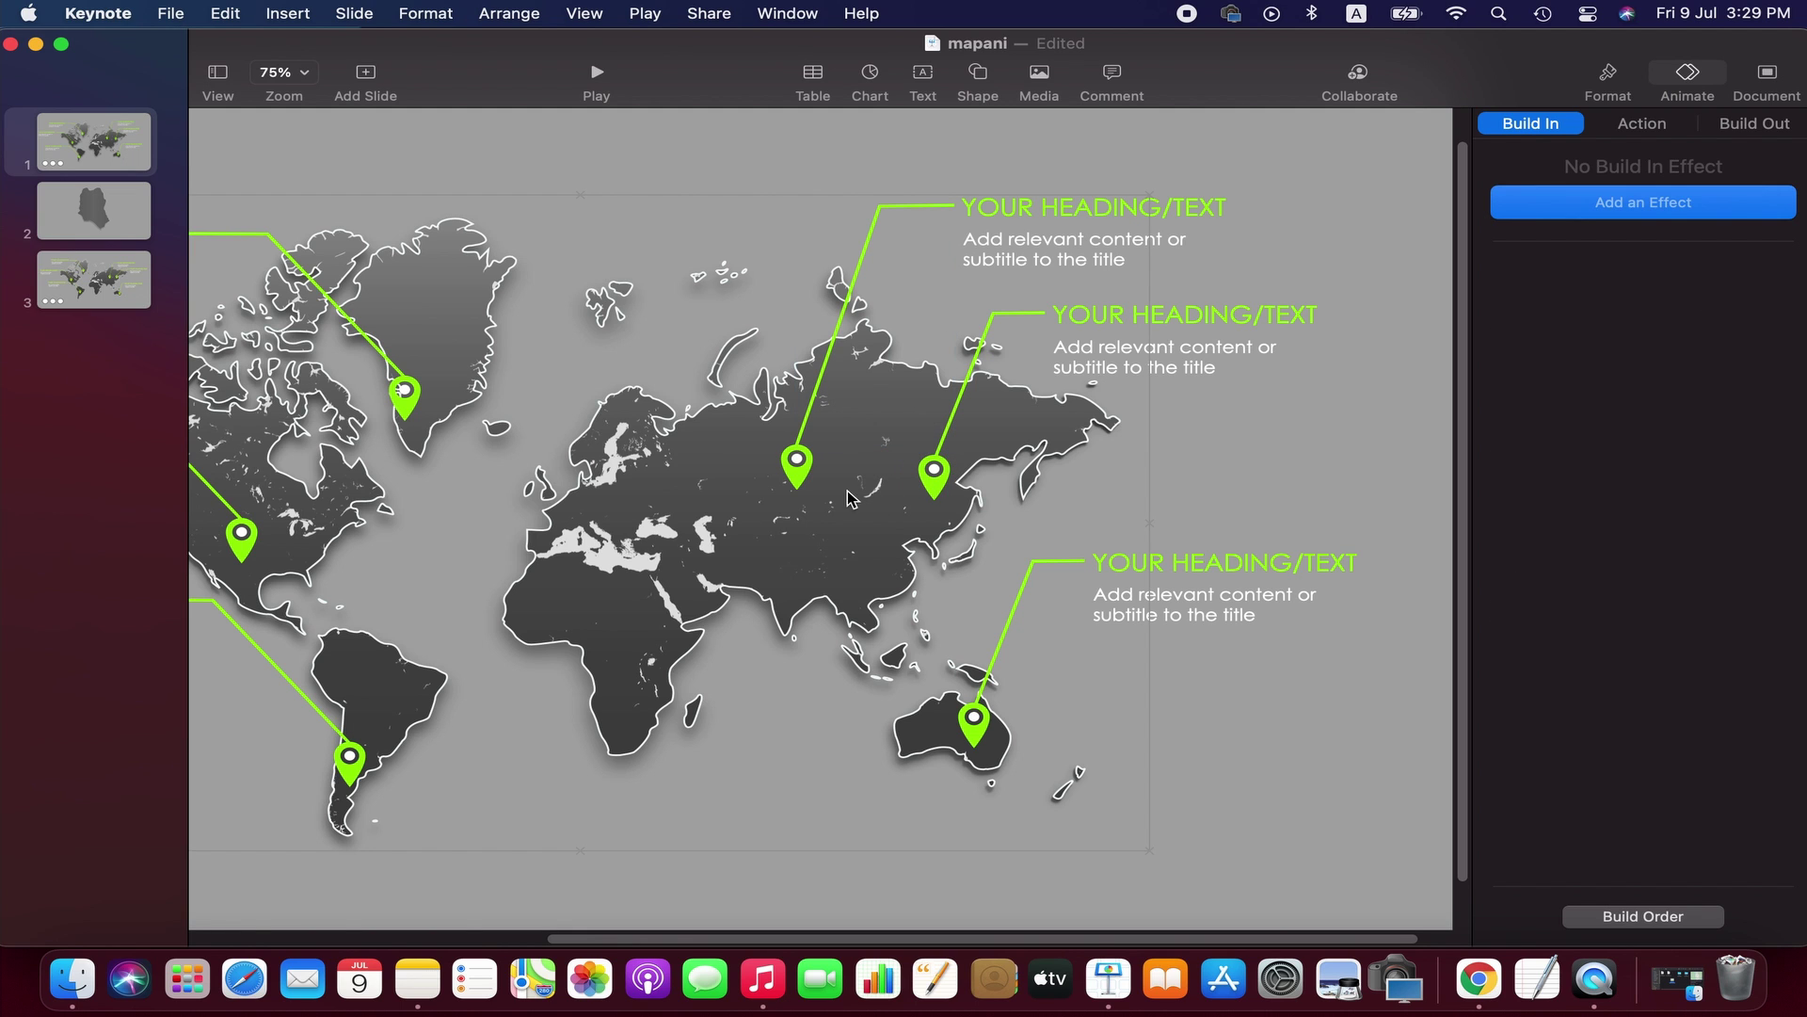
- Stretch the Russia line upward, raise its heading to meet it, then zoom out to 50%
click(1092, 218)
click(940, 206)
drag(878, 206, 876, 176)
drag(1086, 260, 1086, 227)
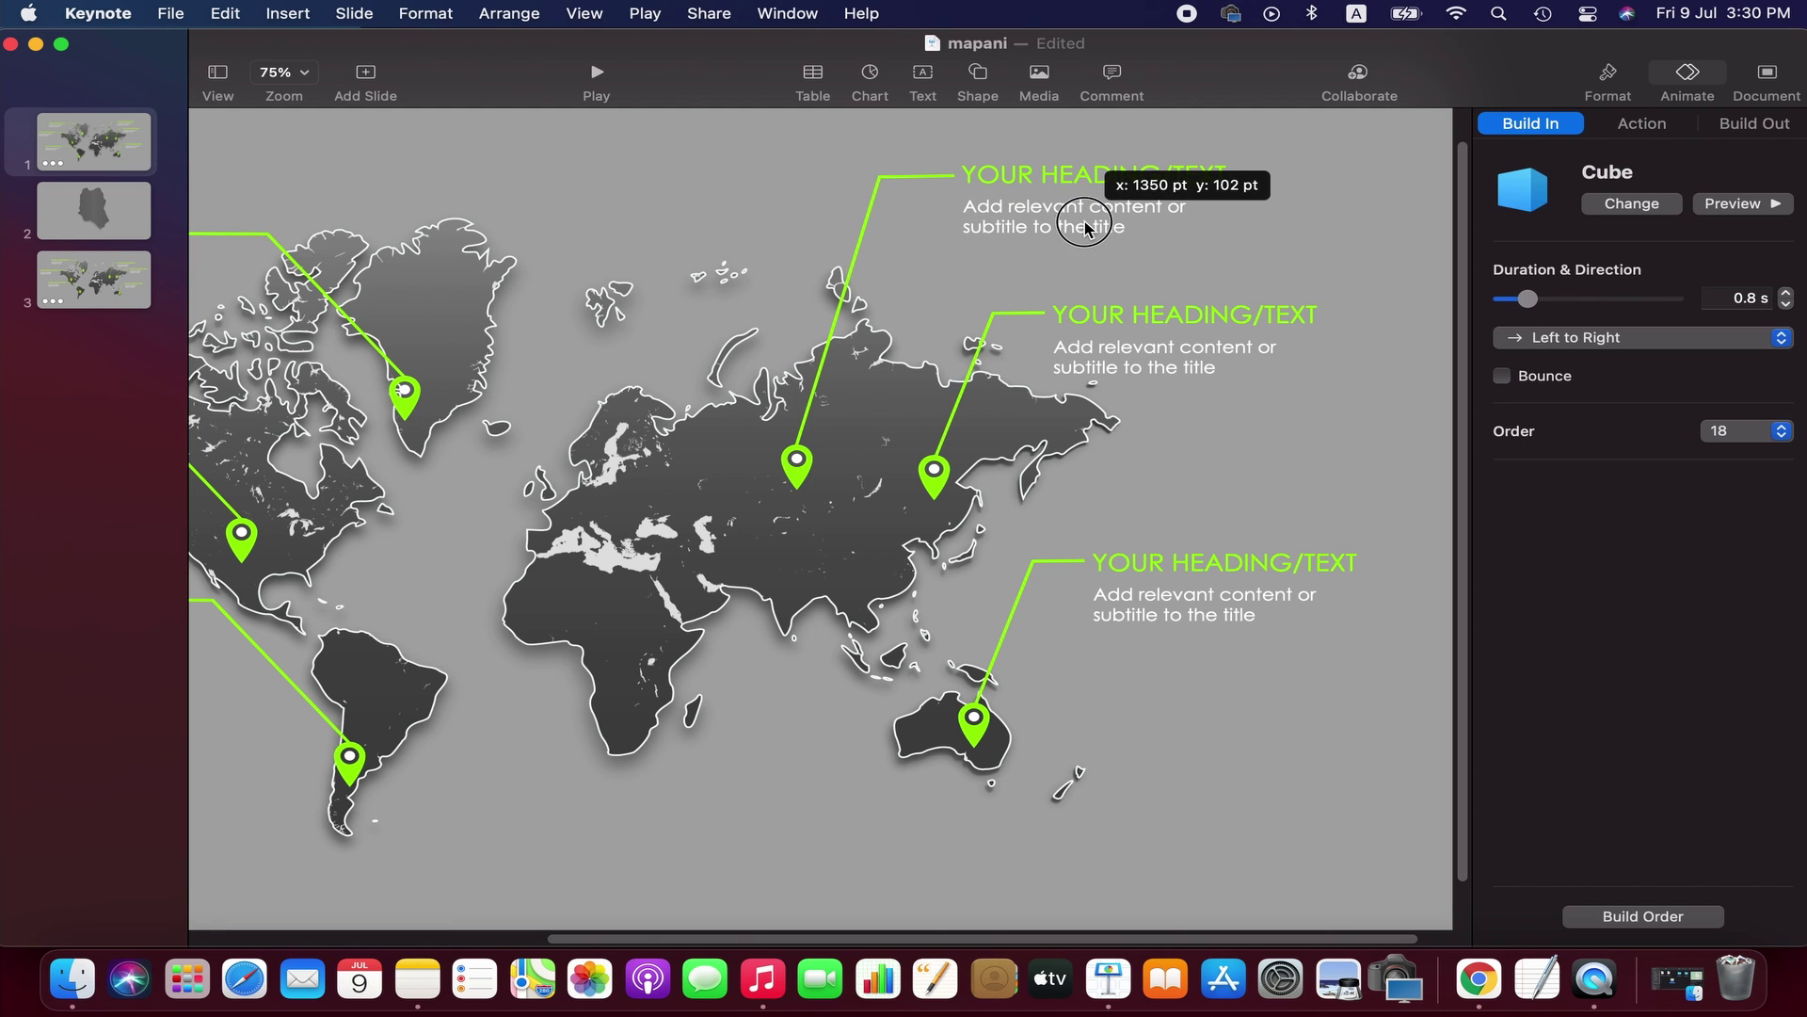
click(1161, 355)
click(284, 72)
click(316, 141)
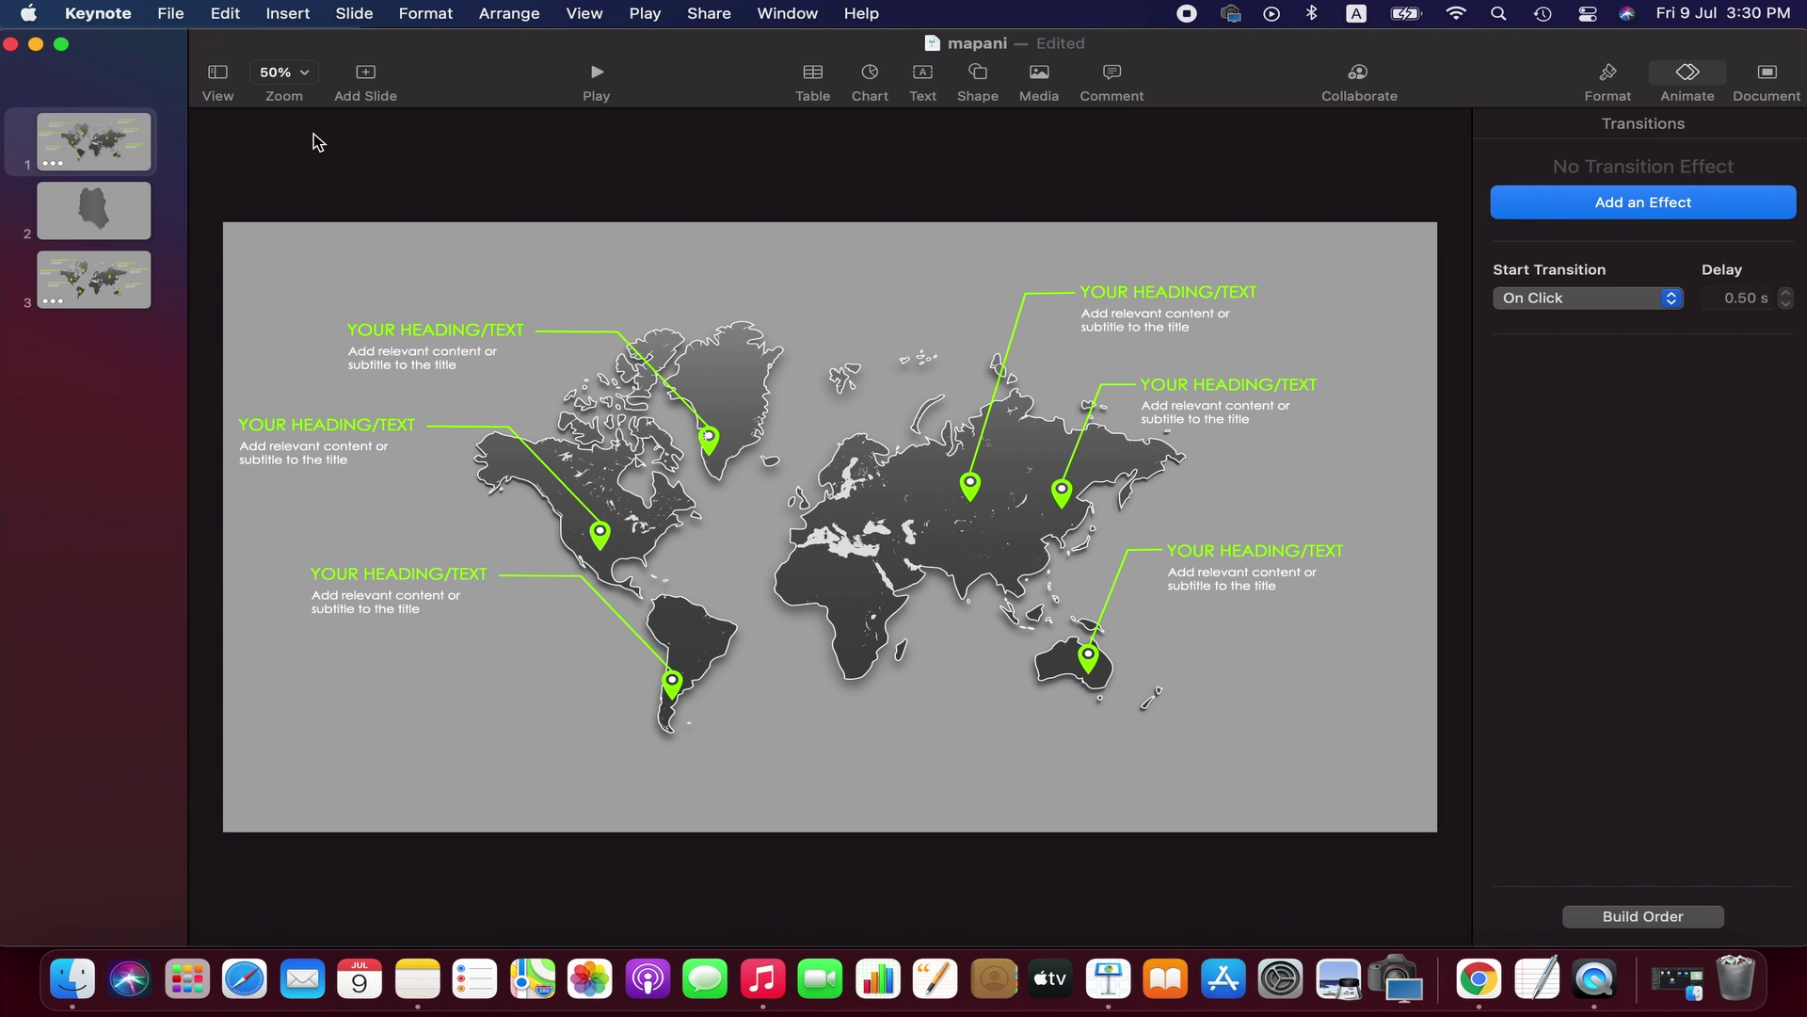
- Open Build Order and review the first builds, from the North America pin to the Greenland heading
click(1615, 919)
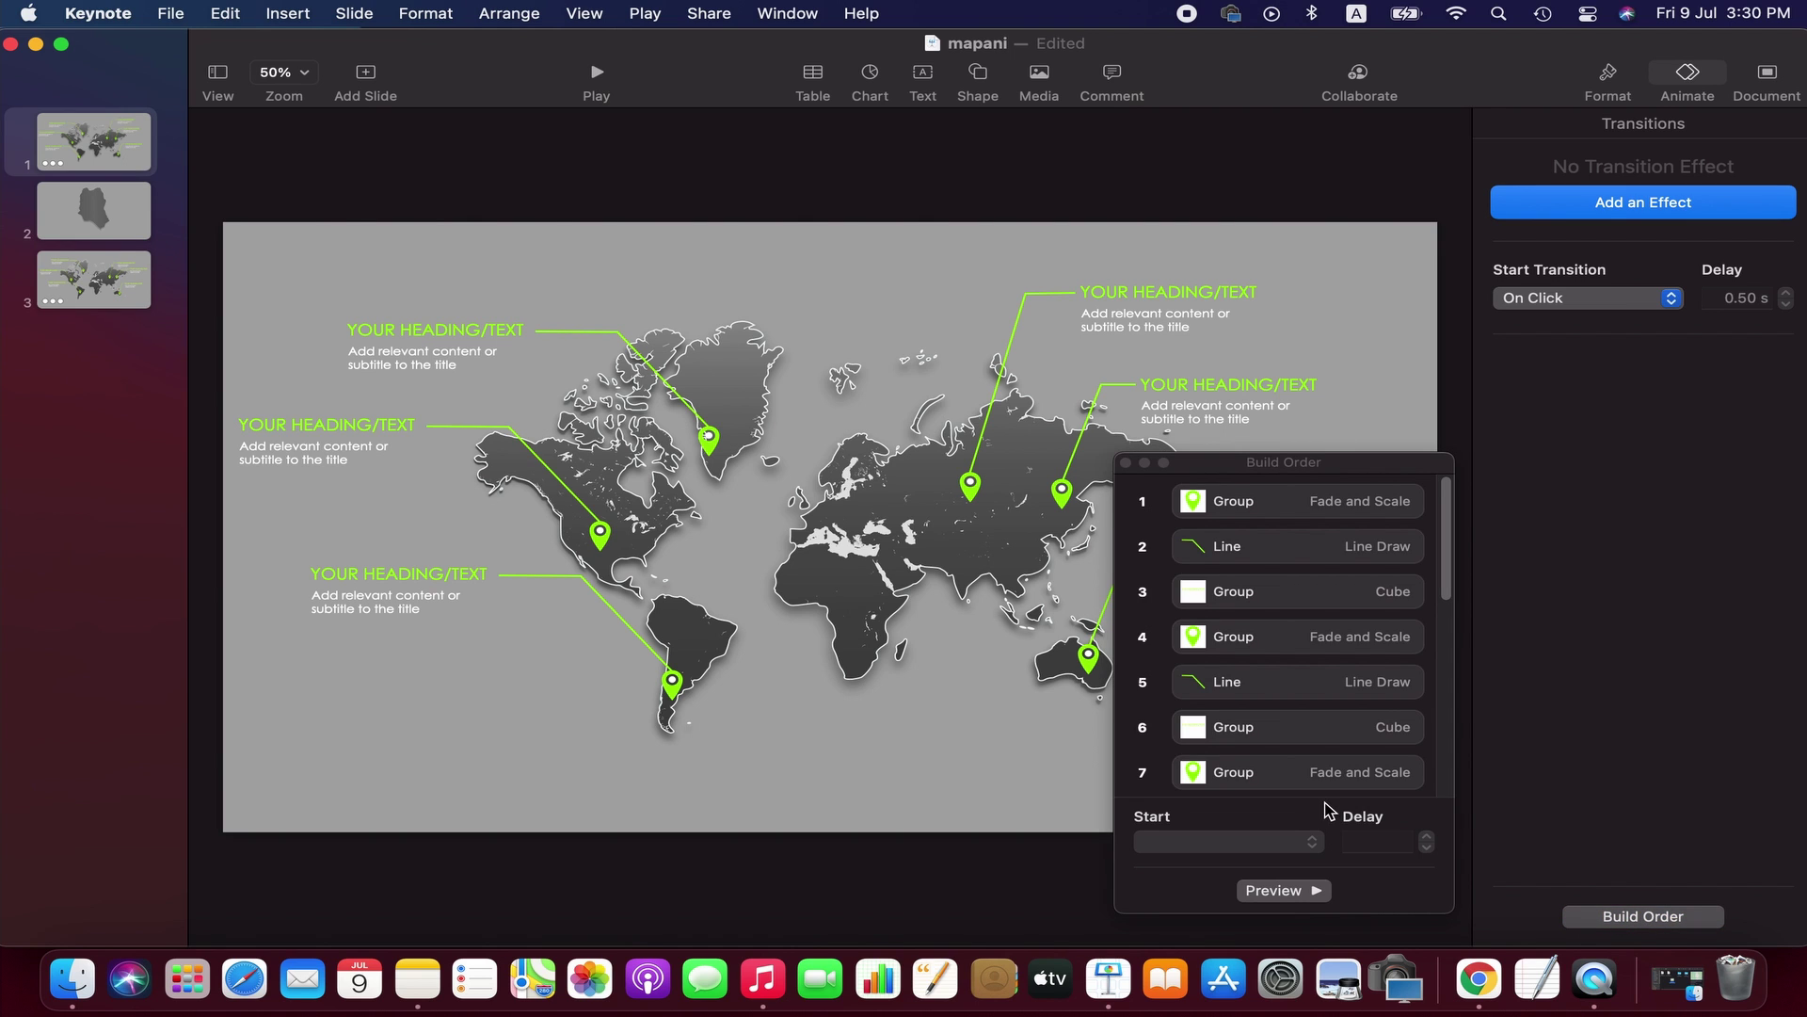
click(1278, 502)
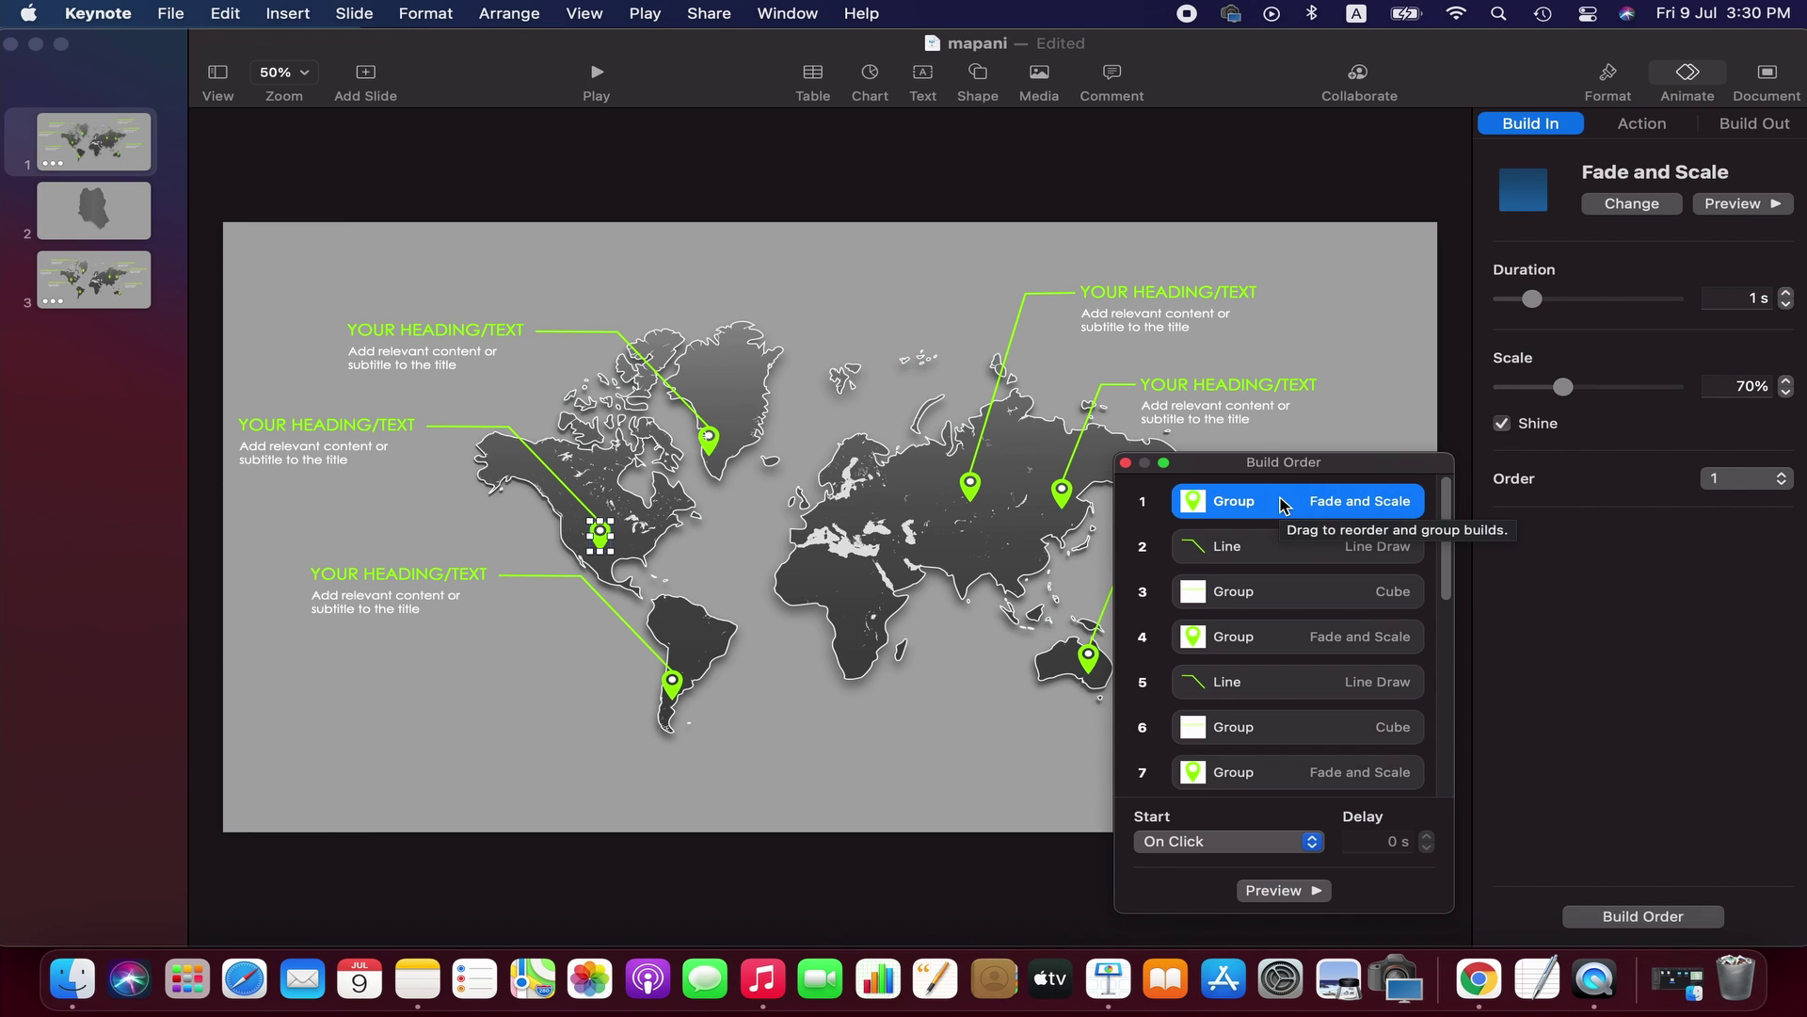
click(1280, 551)
click(1281, 596)
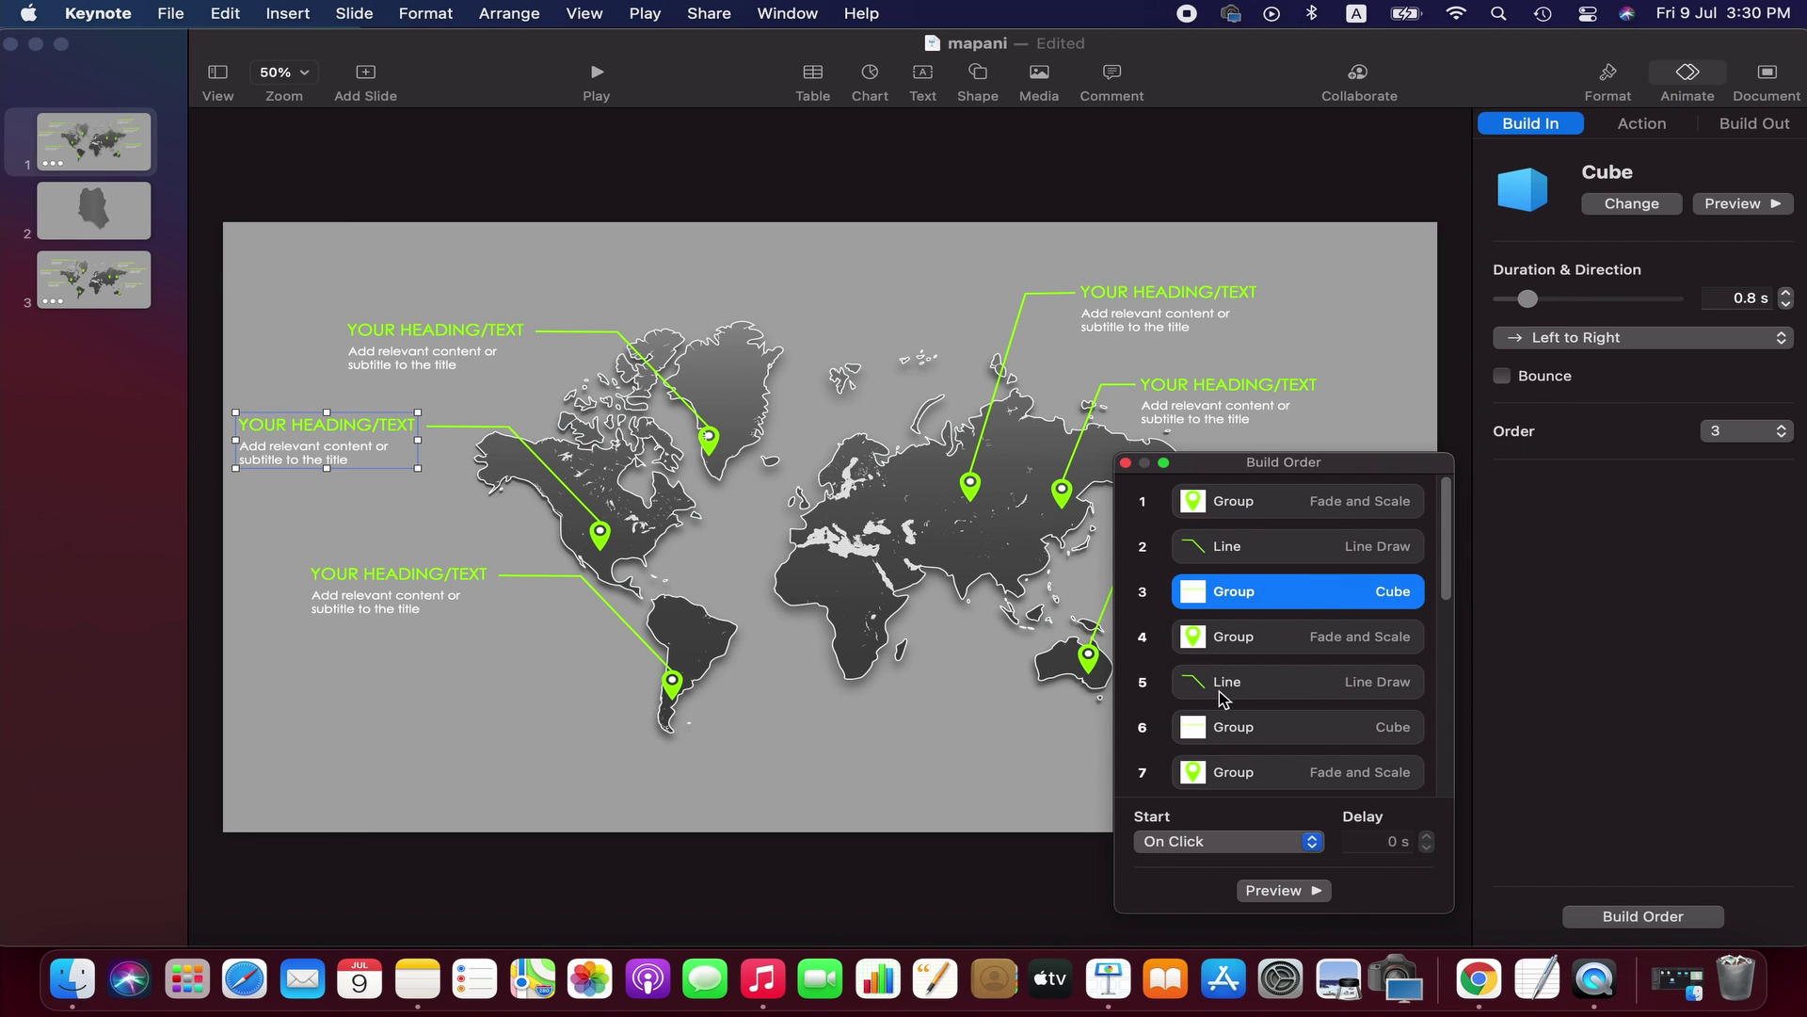
click(1230, 730)
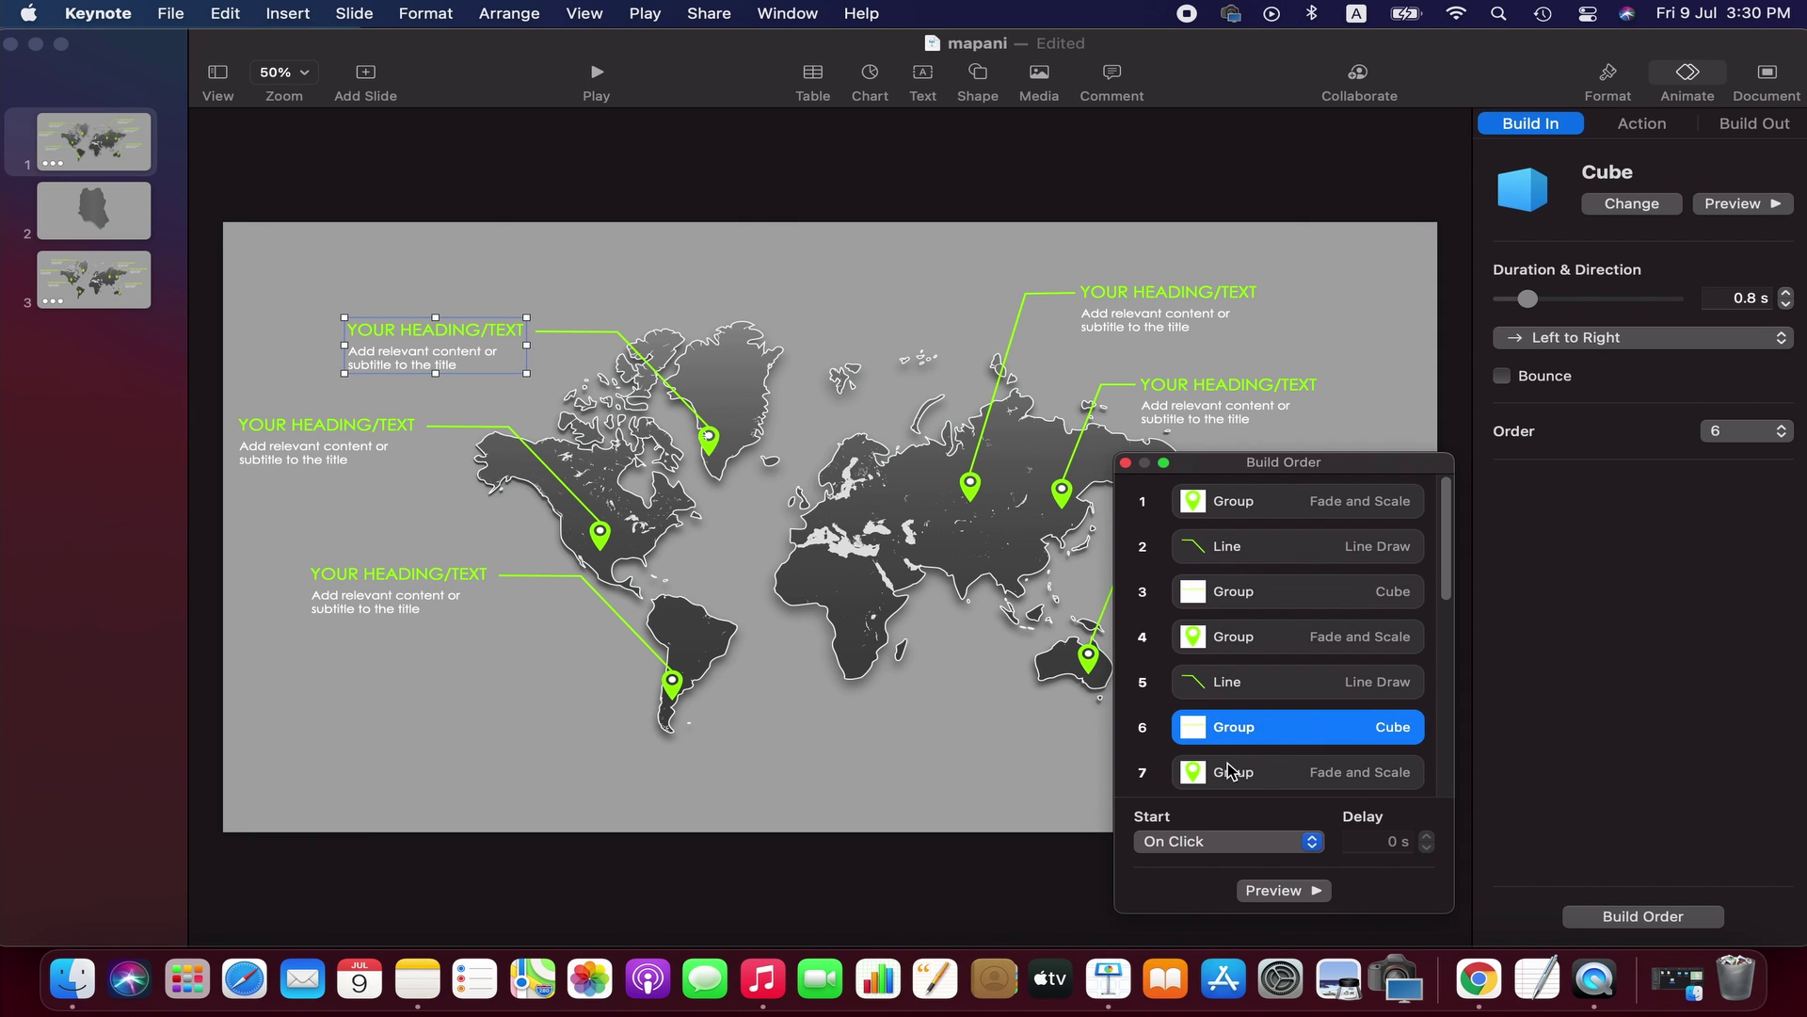
- Move the Greenland pin, line and heading builds (rows 4–6) to the top of the order
click(1225, 638)
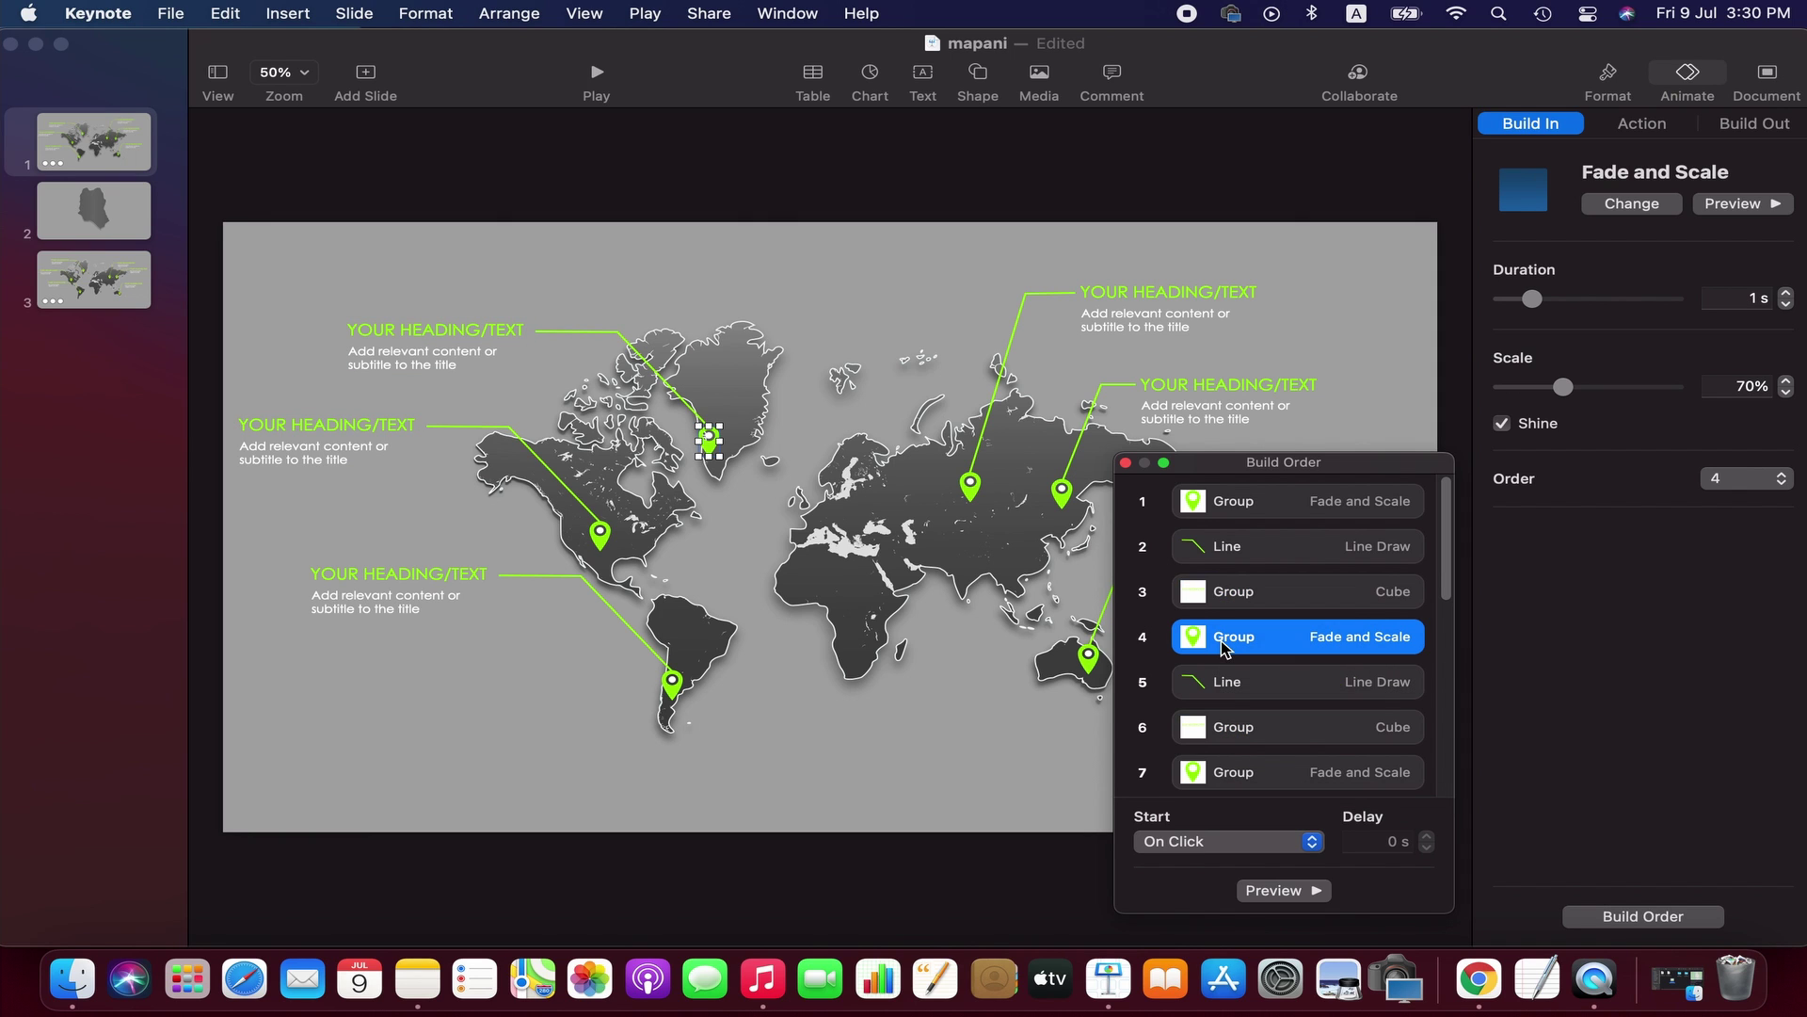
shift+click(1239, 685)
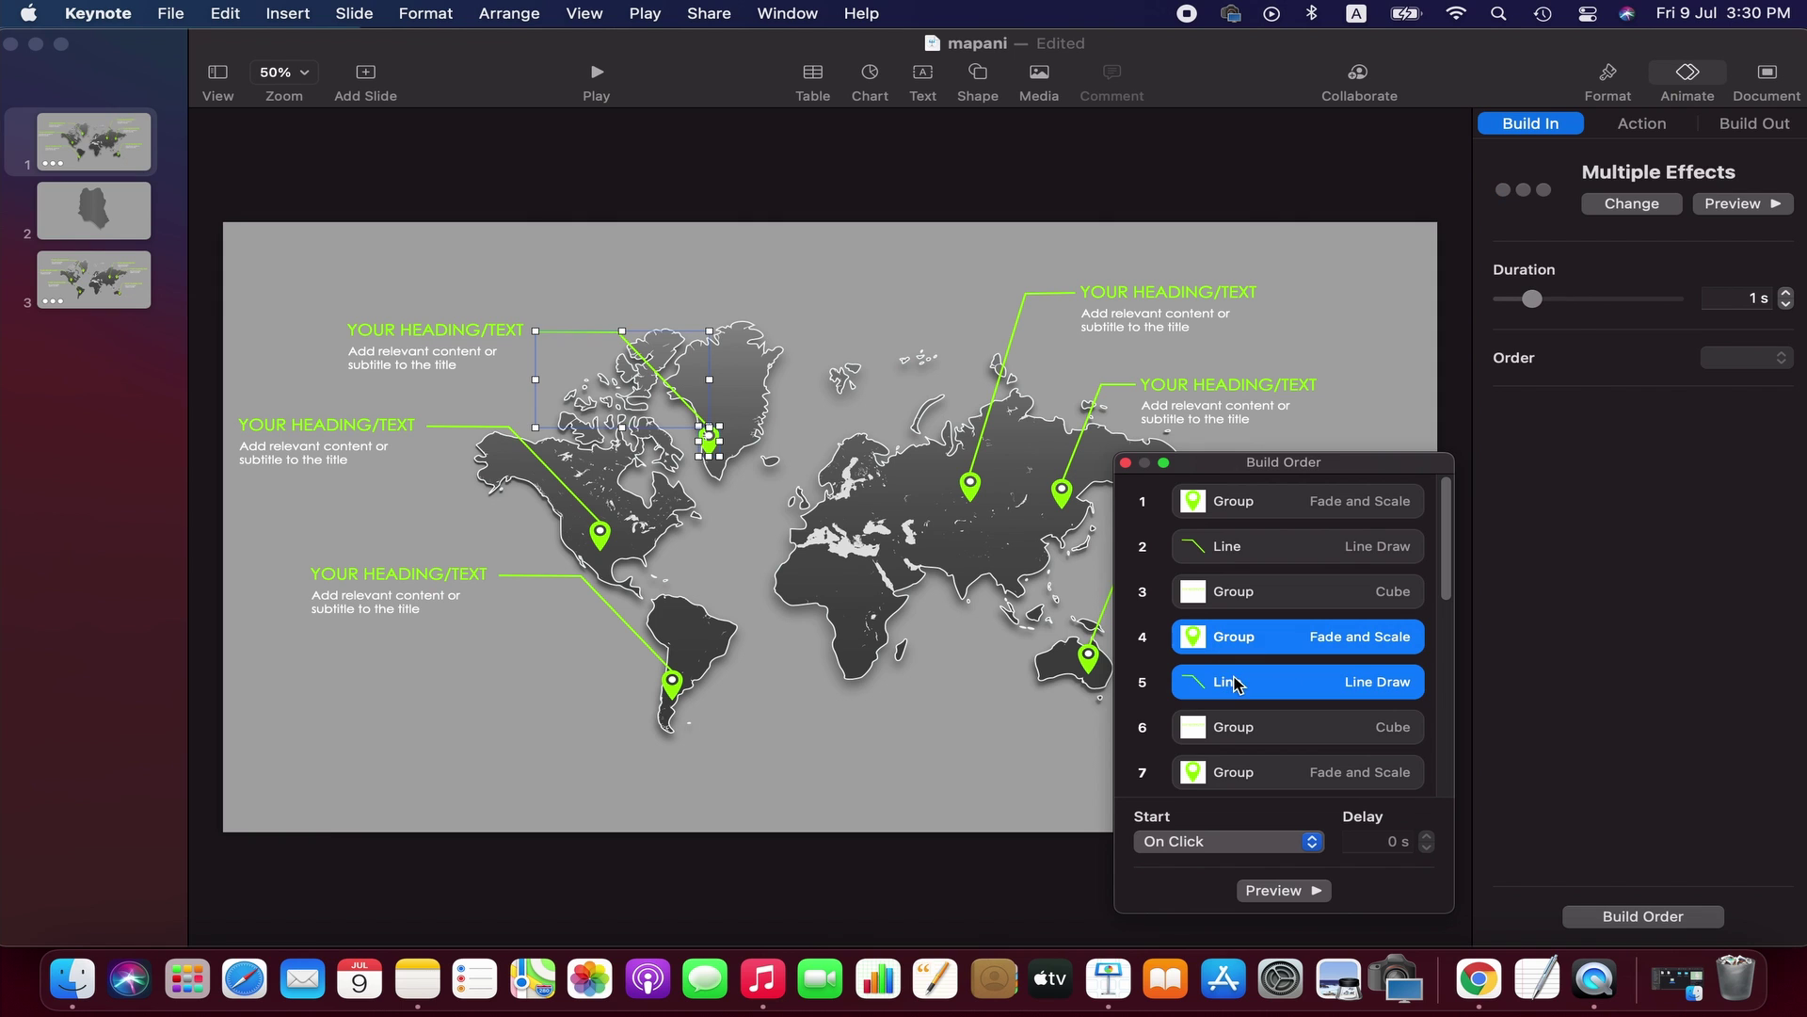
shift+click(1242, 729)
drag(1266, 634, 1244, 503)
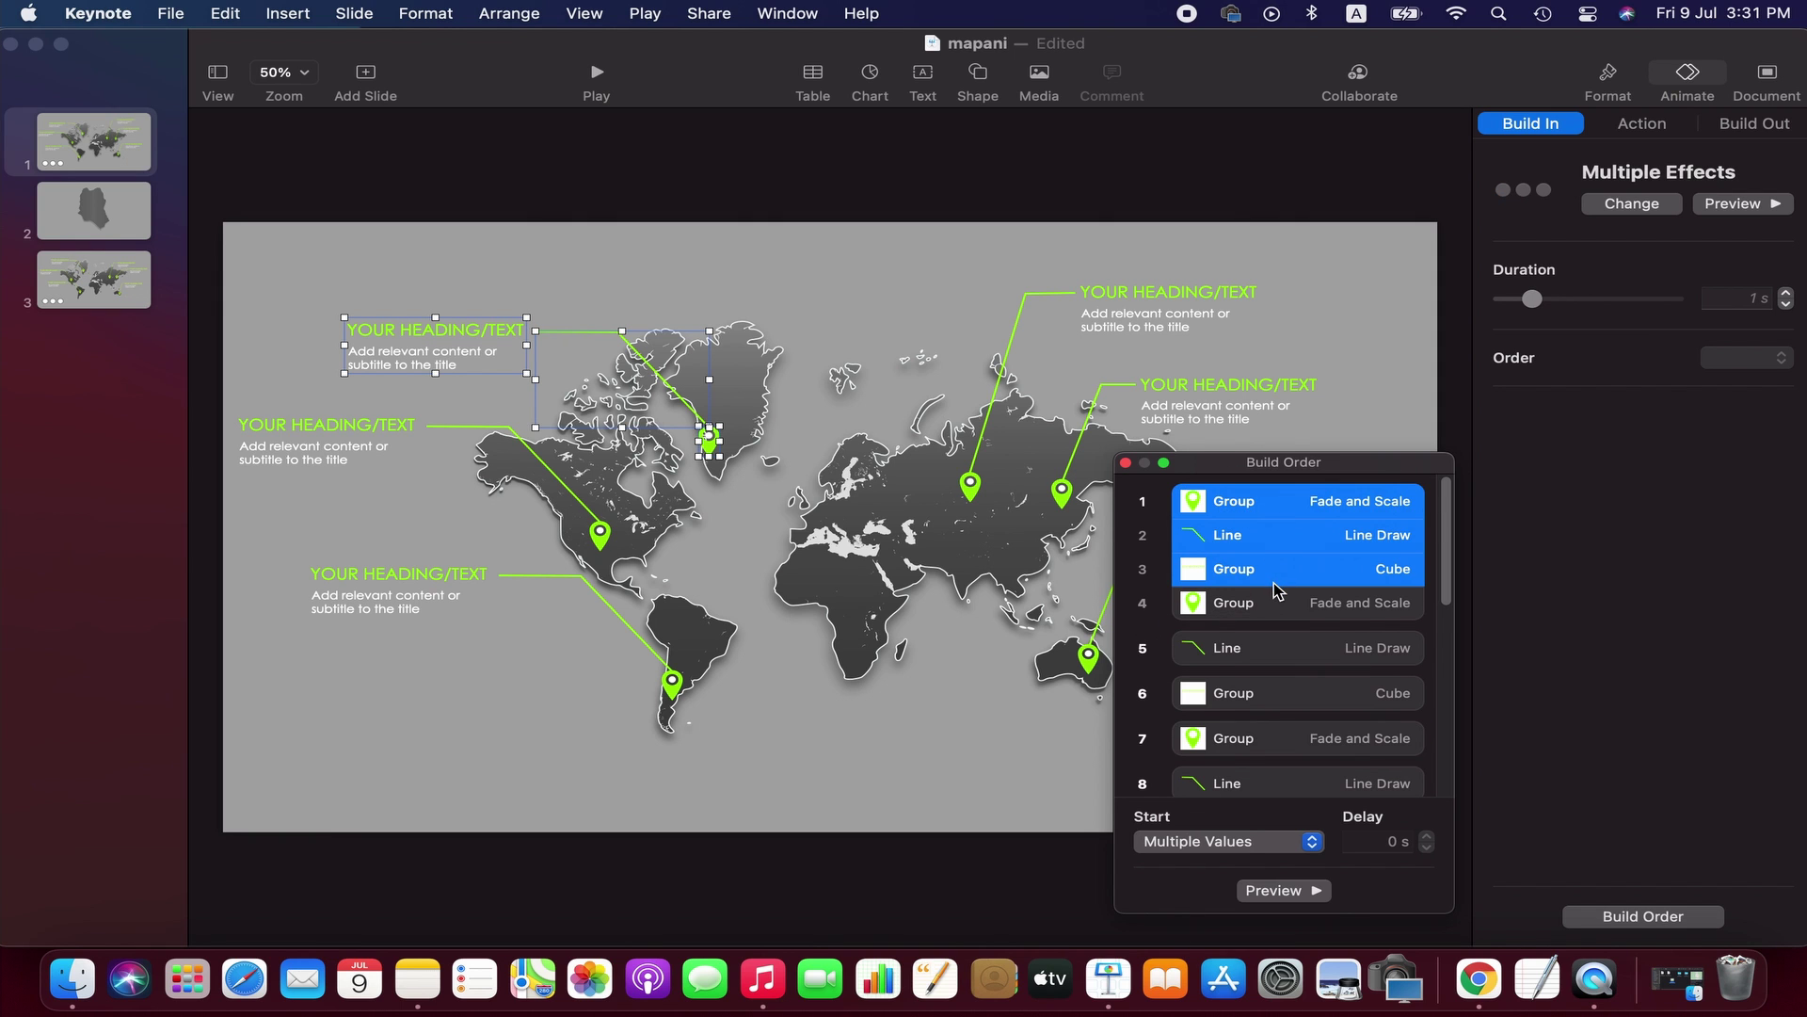
- Check the reordered first eight builds, starting with the Greenland pin, line and heading
click(1240, 638)
click(1233, 503)
click(1235, 532)
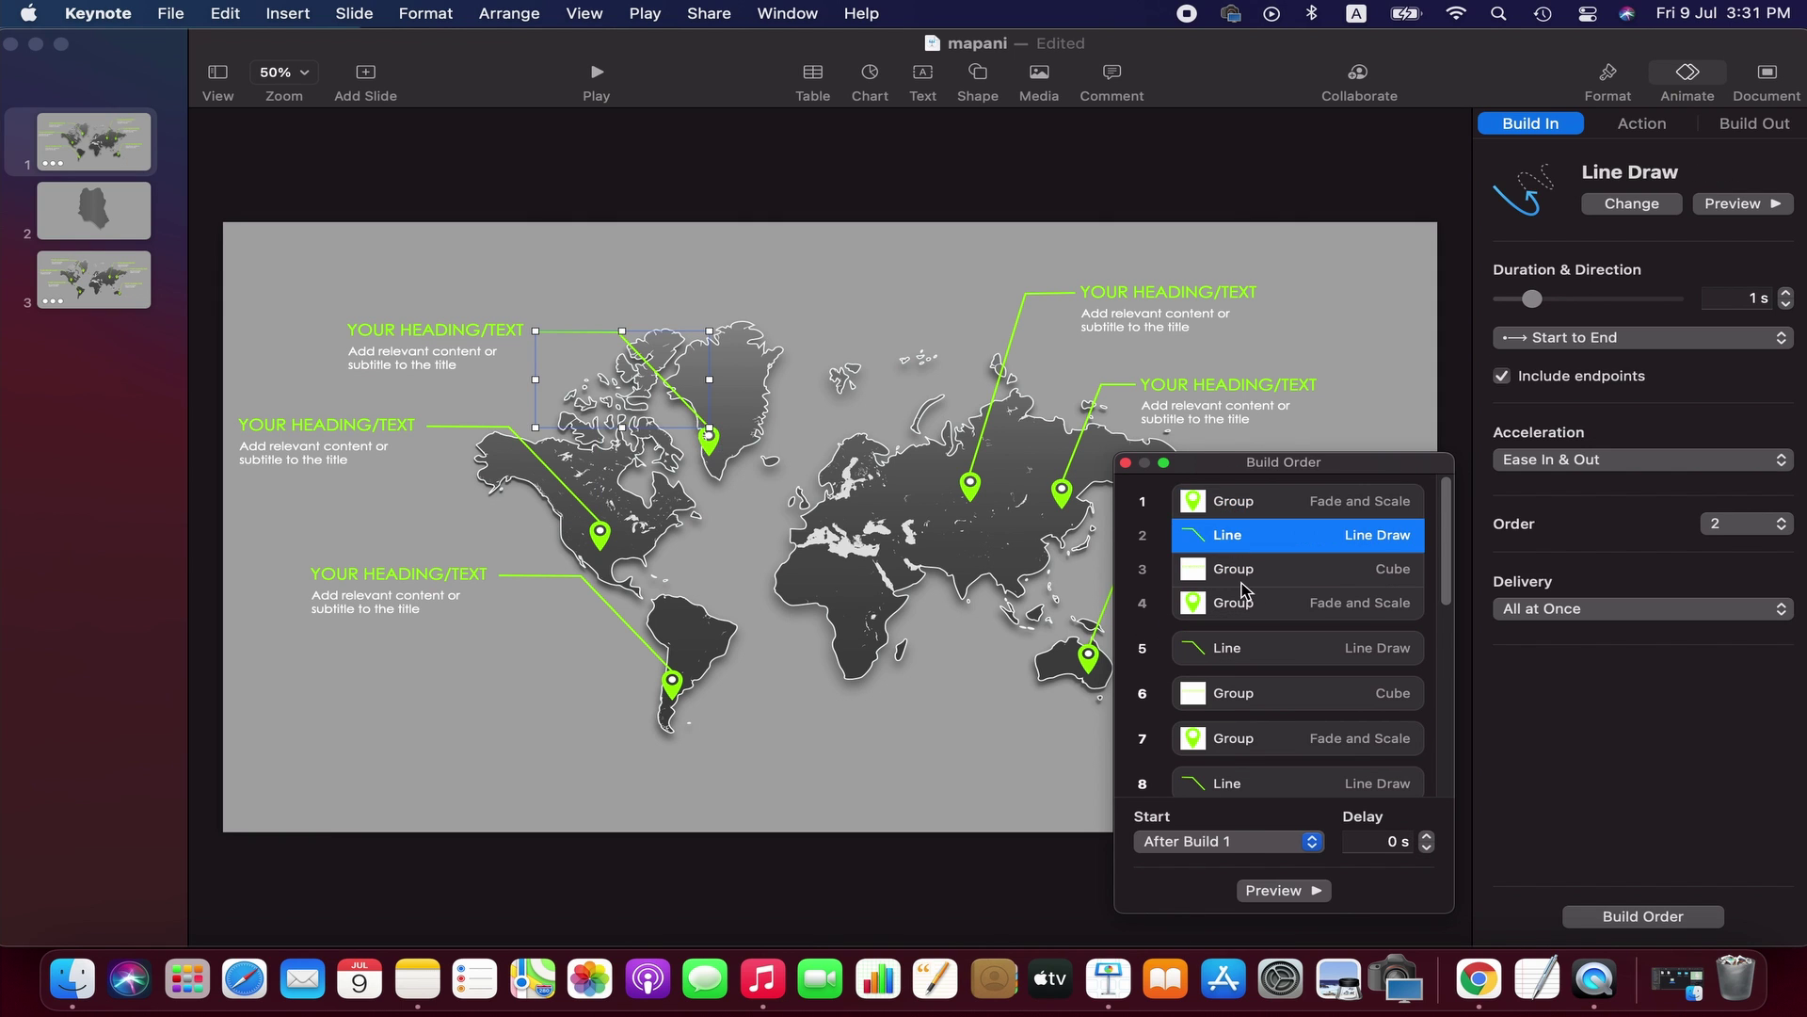
click(1250, 571)
click(1253, 597)
click(1259, 646)
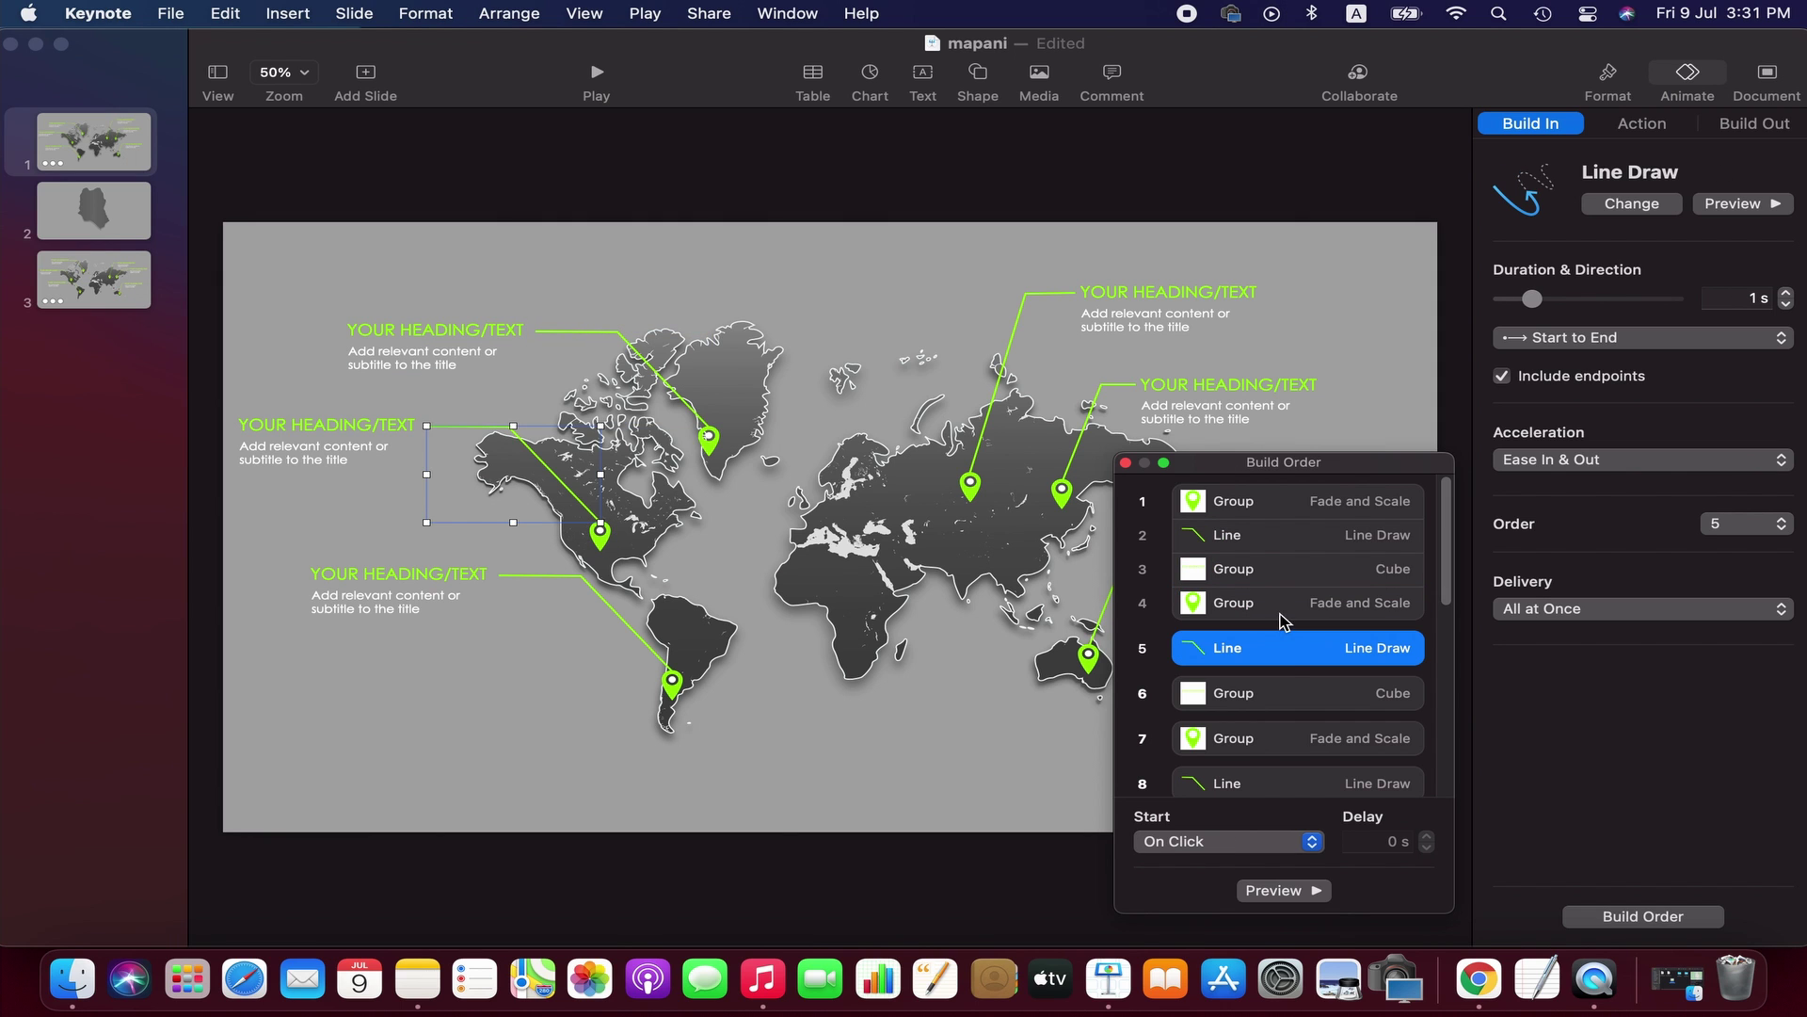
click(1287, 704)
click(1280, 745)
click(1273, 782)
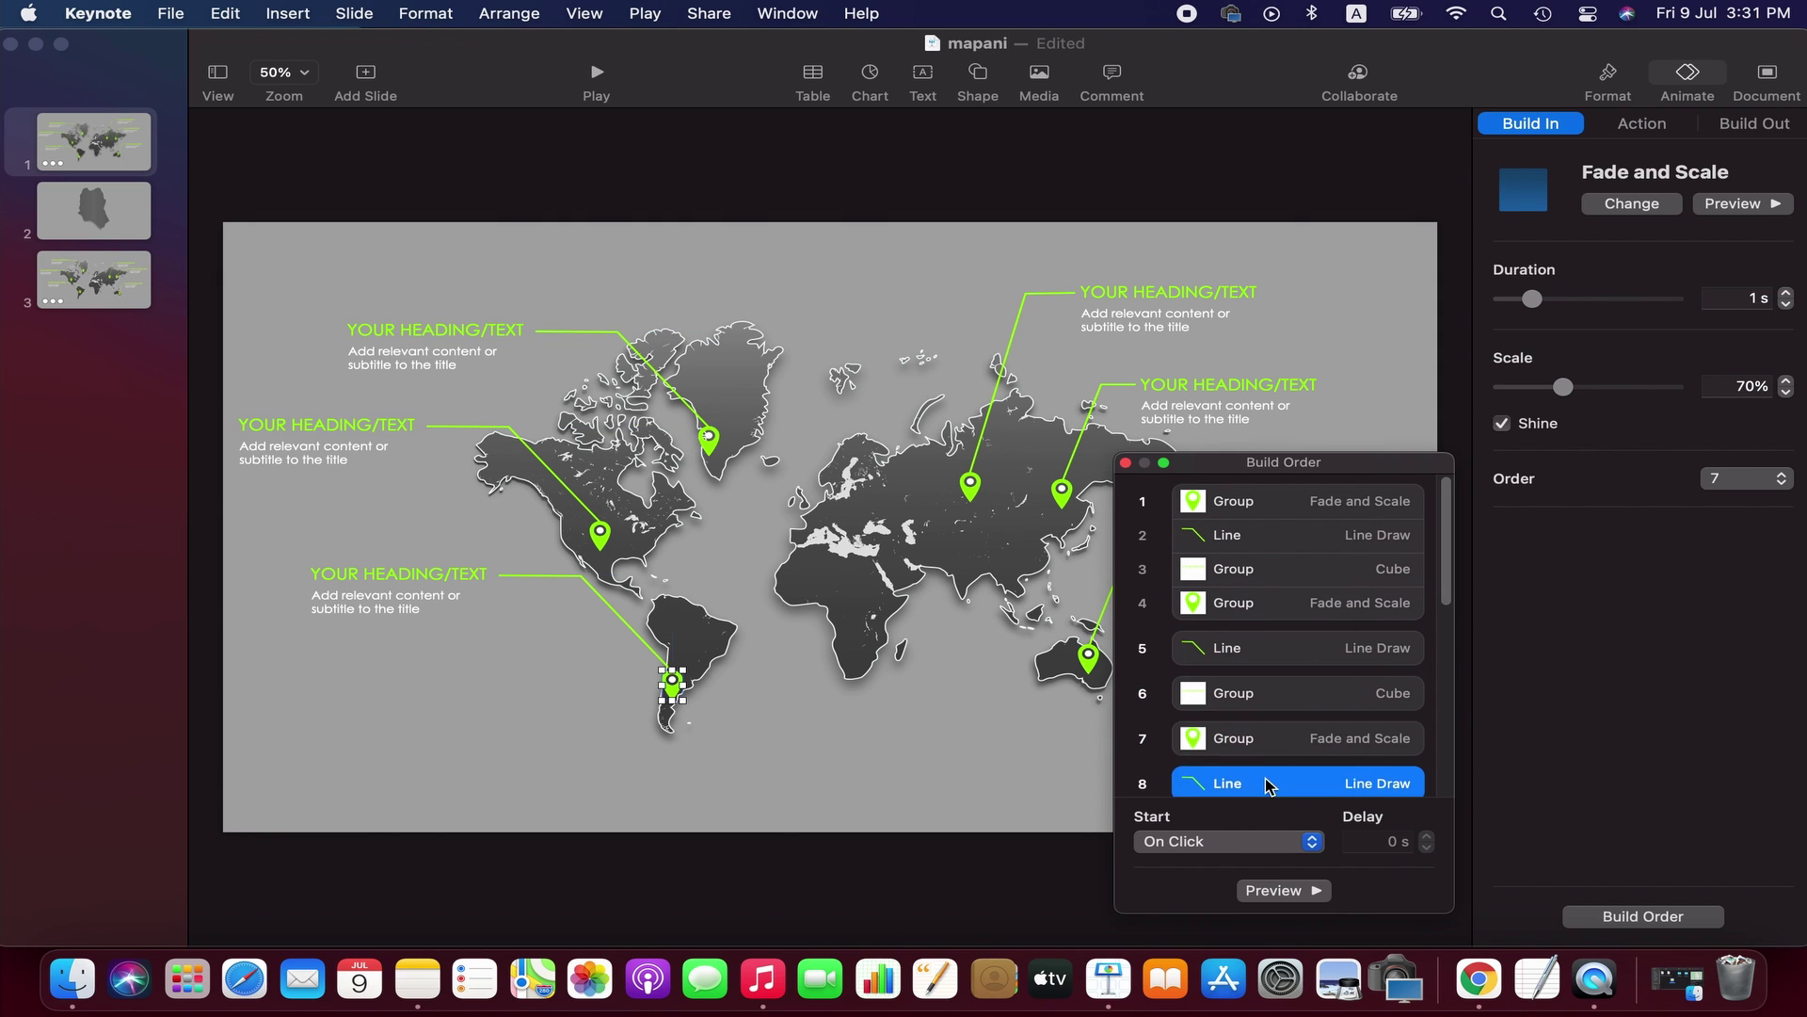
- Check the remaining builds nine through eighteen in the list
scroll(1282, 754, down, 2)
click(1290, 733)
scroll(1285, 720, down, 2)
click(1278, 699)
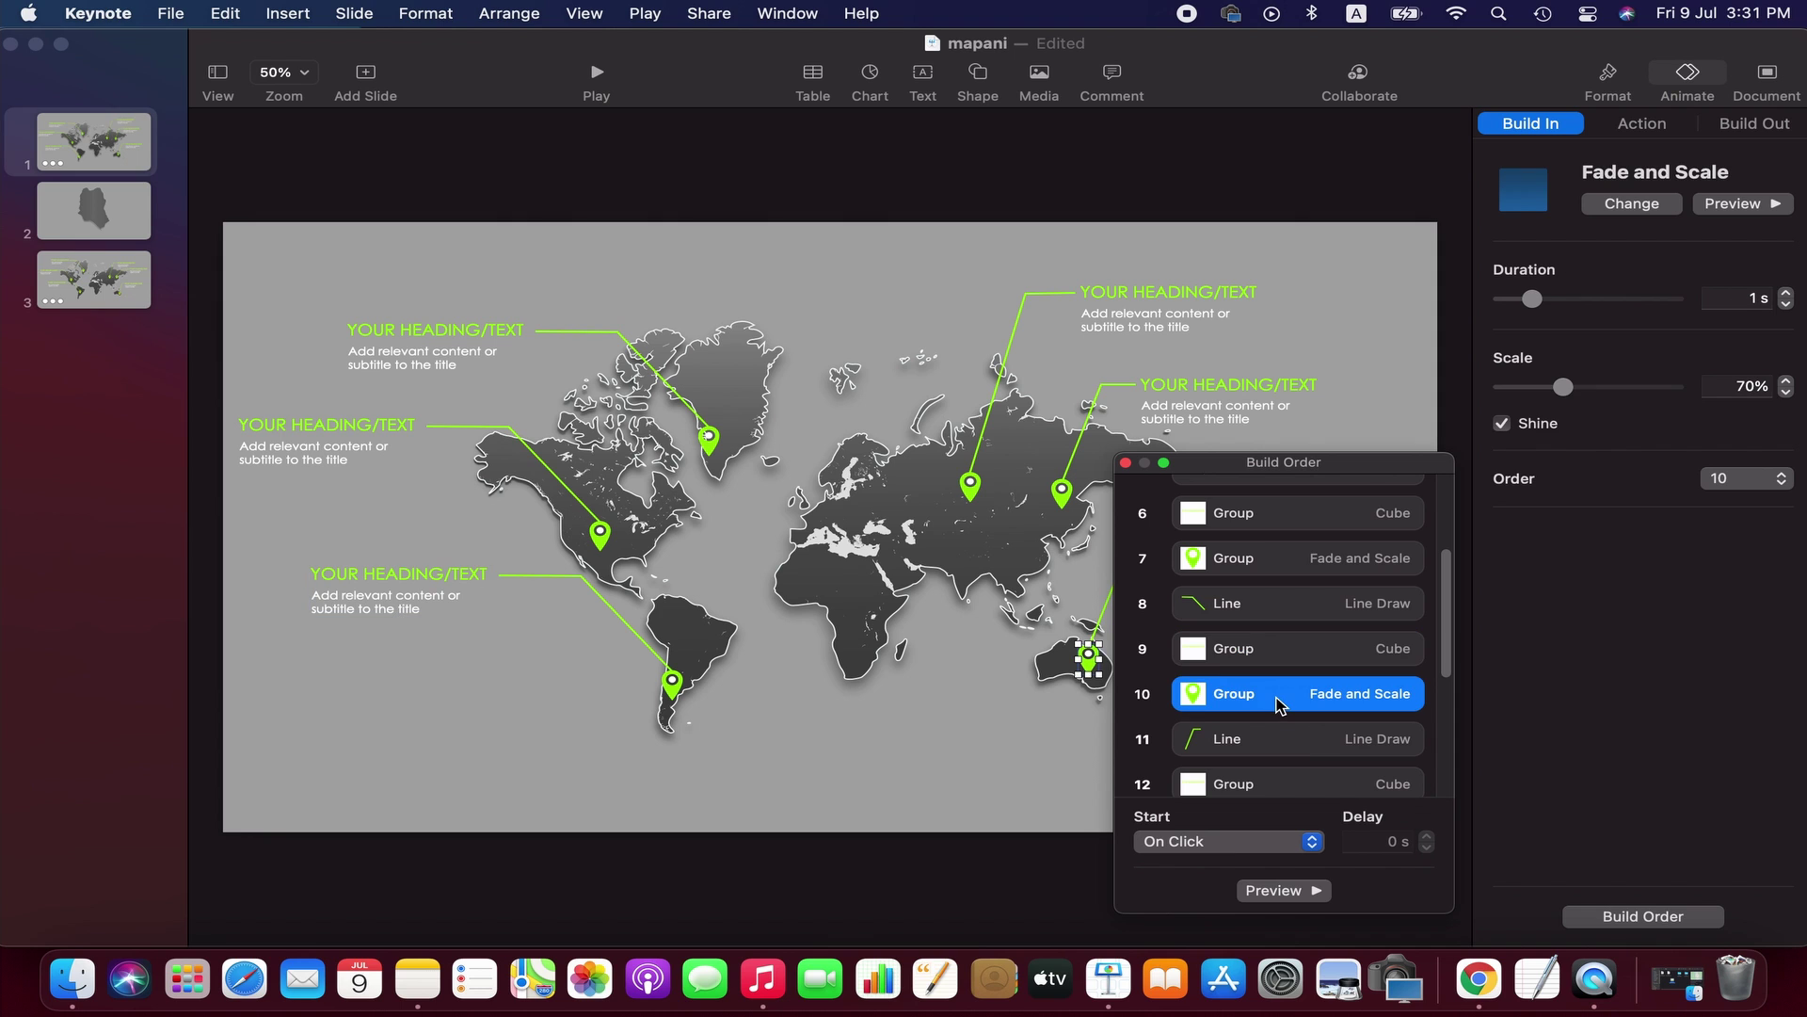
click(1276, 736)
click(1260, 781)
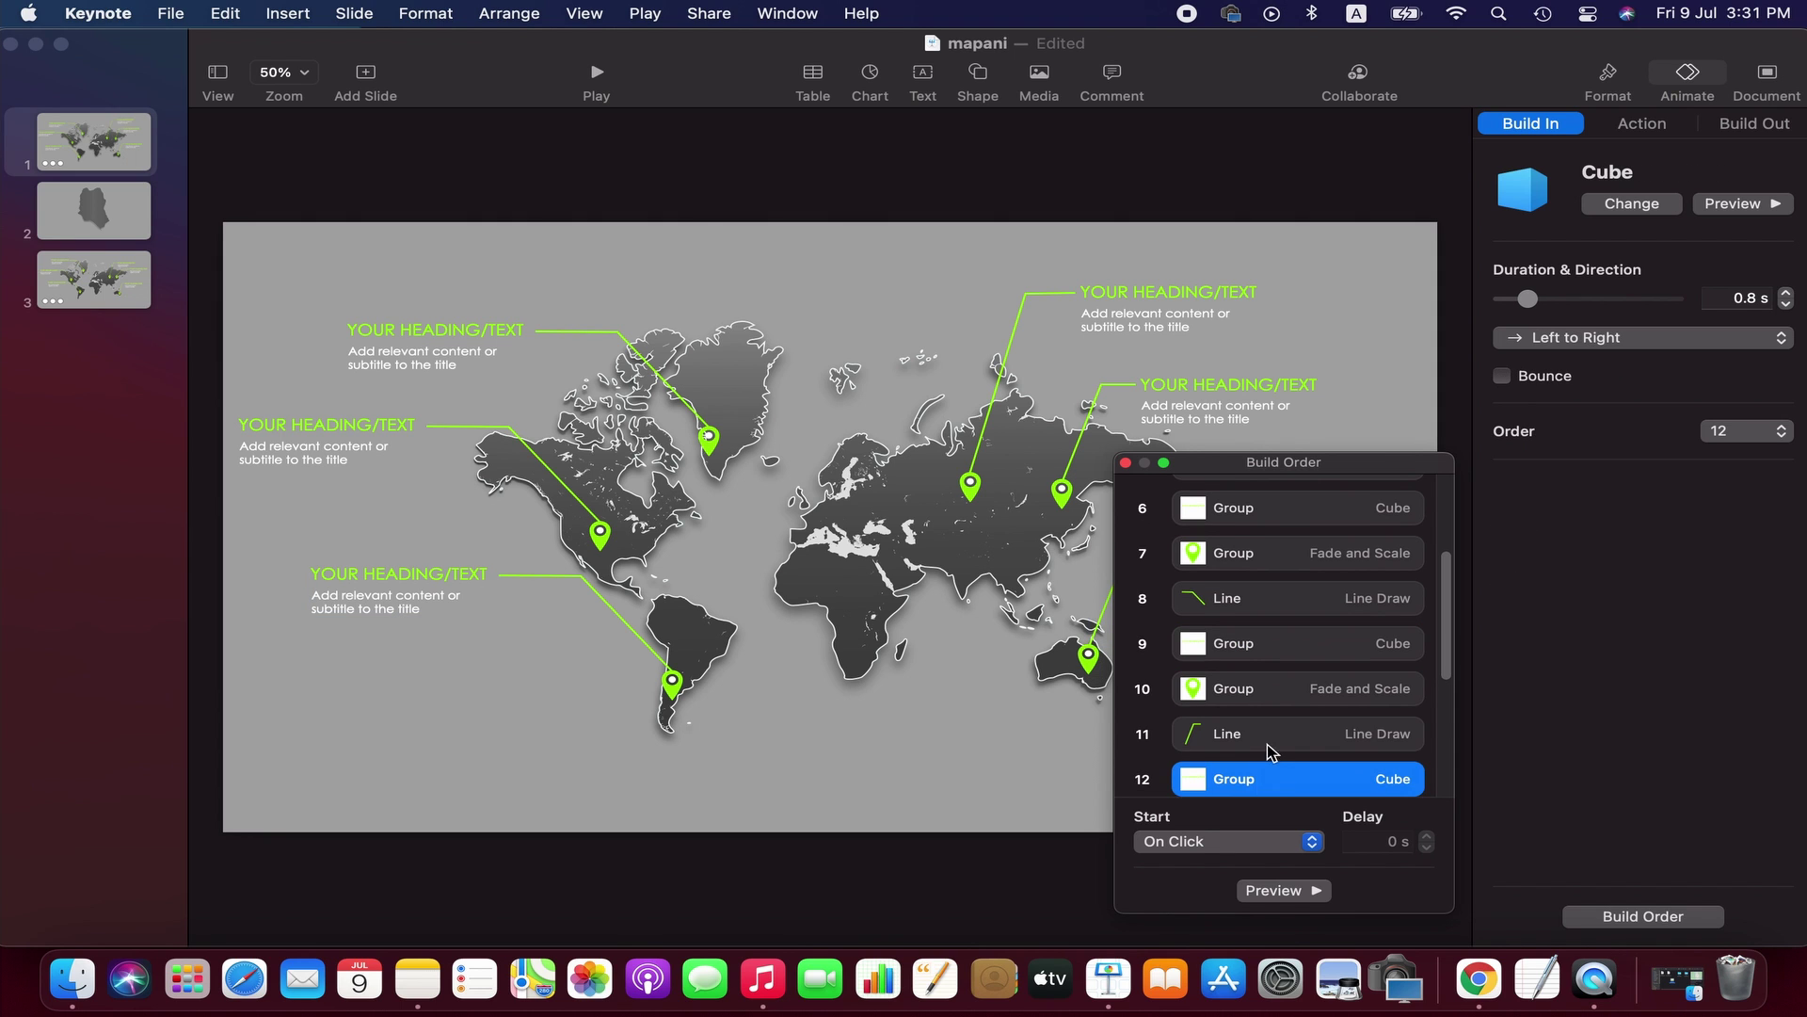
scroll(1268, 745, down, 3)
click(1262, 713)
click(1259, 751)
scroll(1260, 751, down, 3)
click(1257, 680)
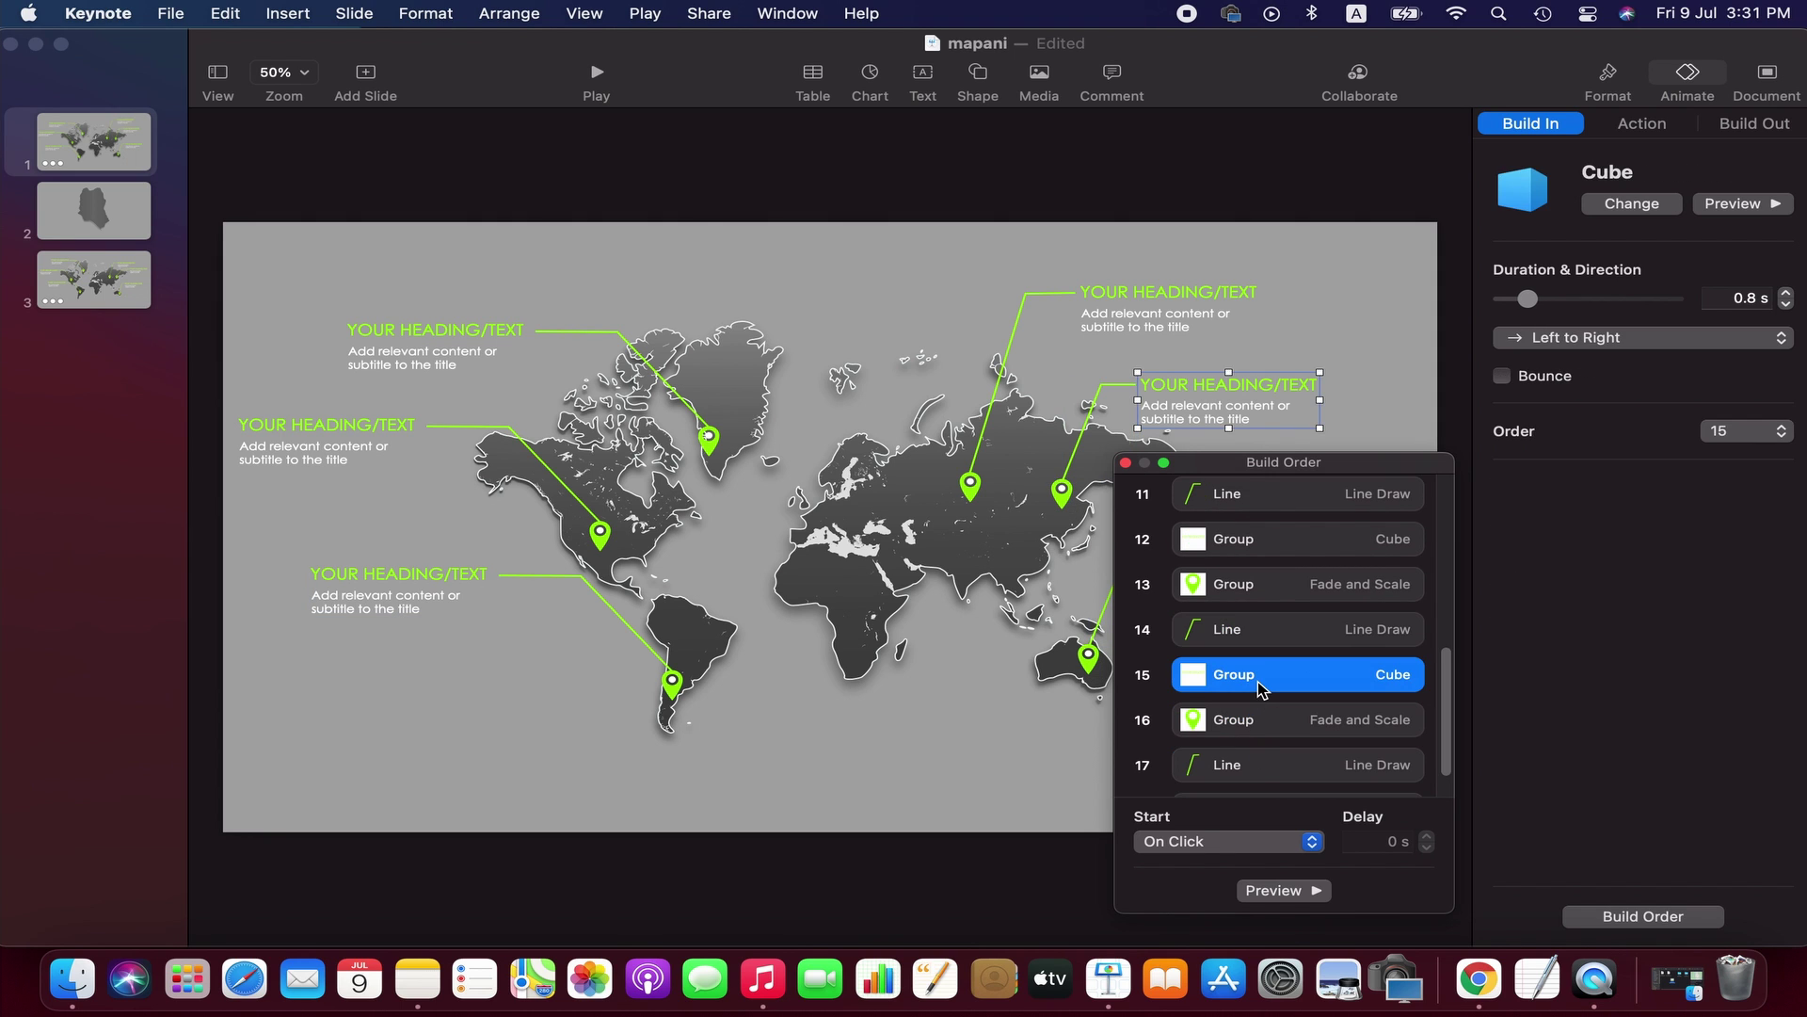
click(1255, 722)
click(1252, 770)
scroll(1252, 770, down, 1)
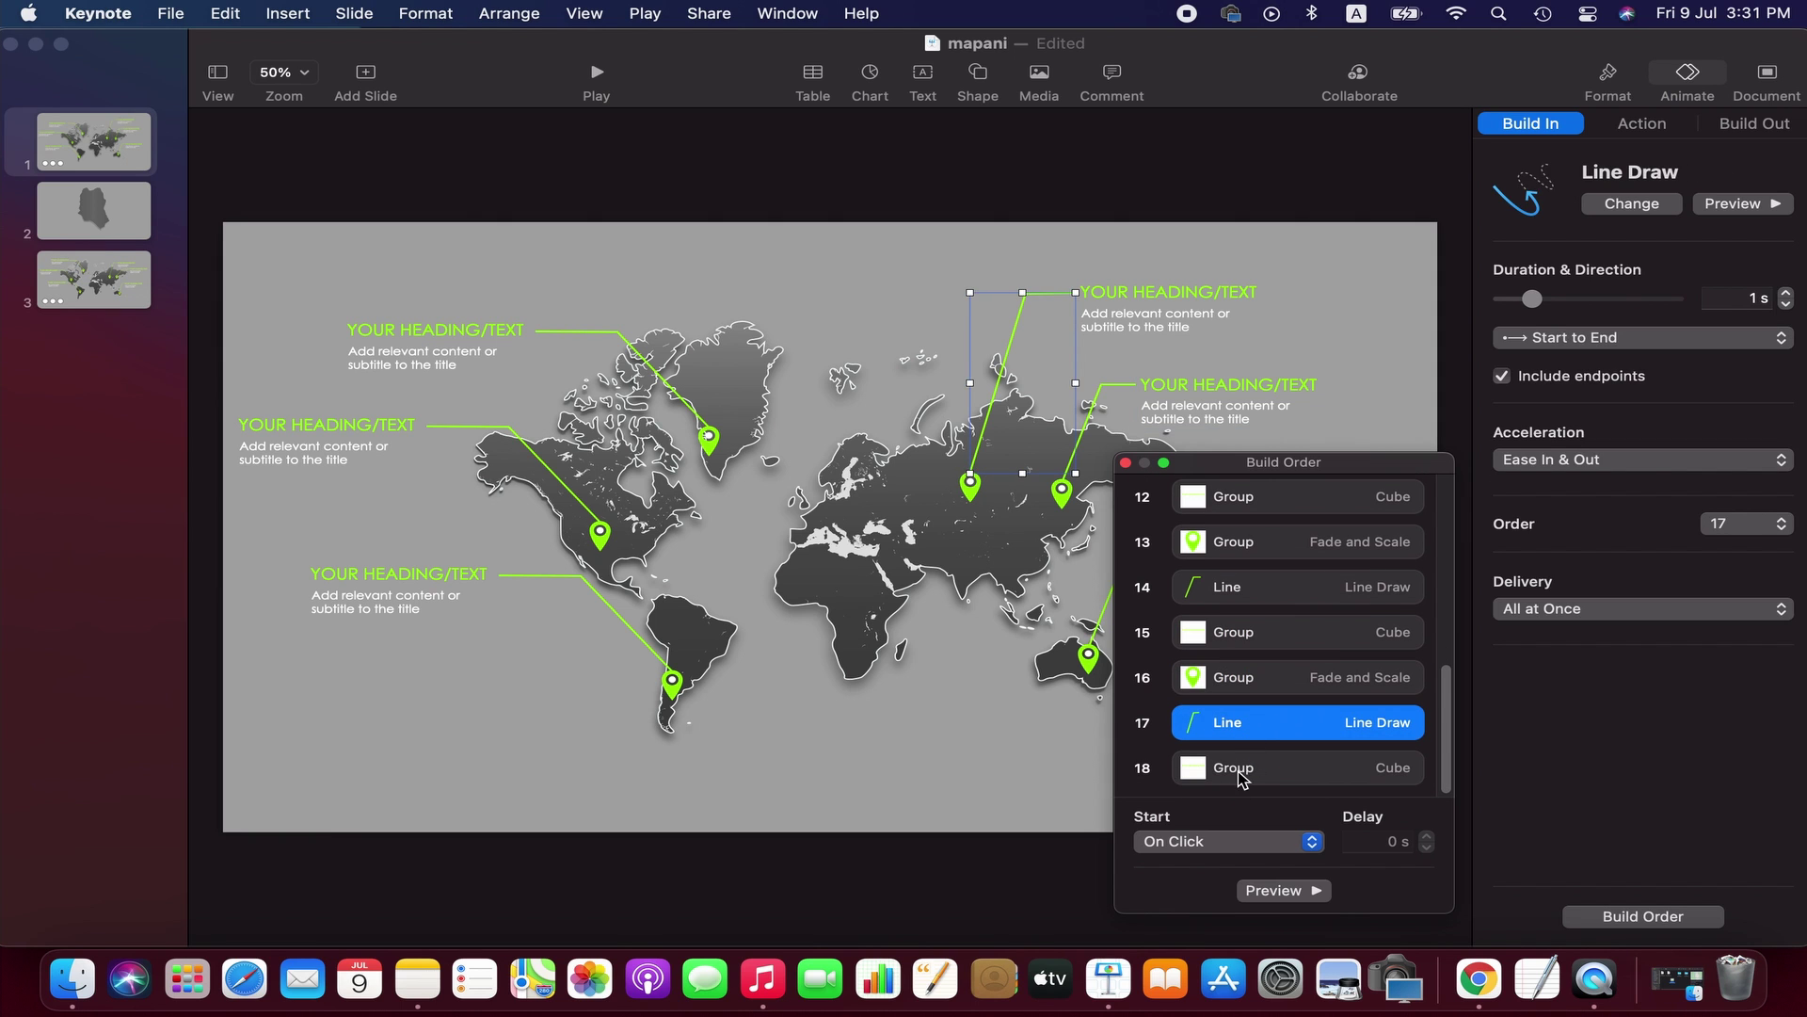
click(1245, 766)
- Set all 18 builds to start After Previous Build, then preview and stop the sequence
key(super+a)
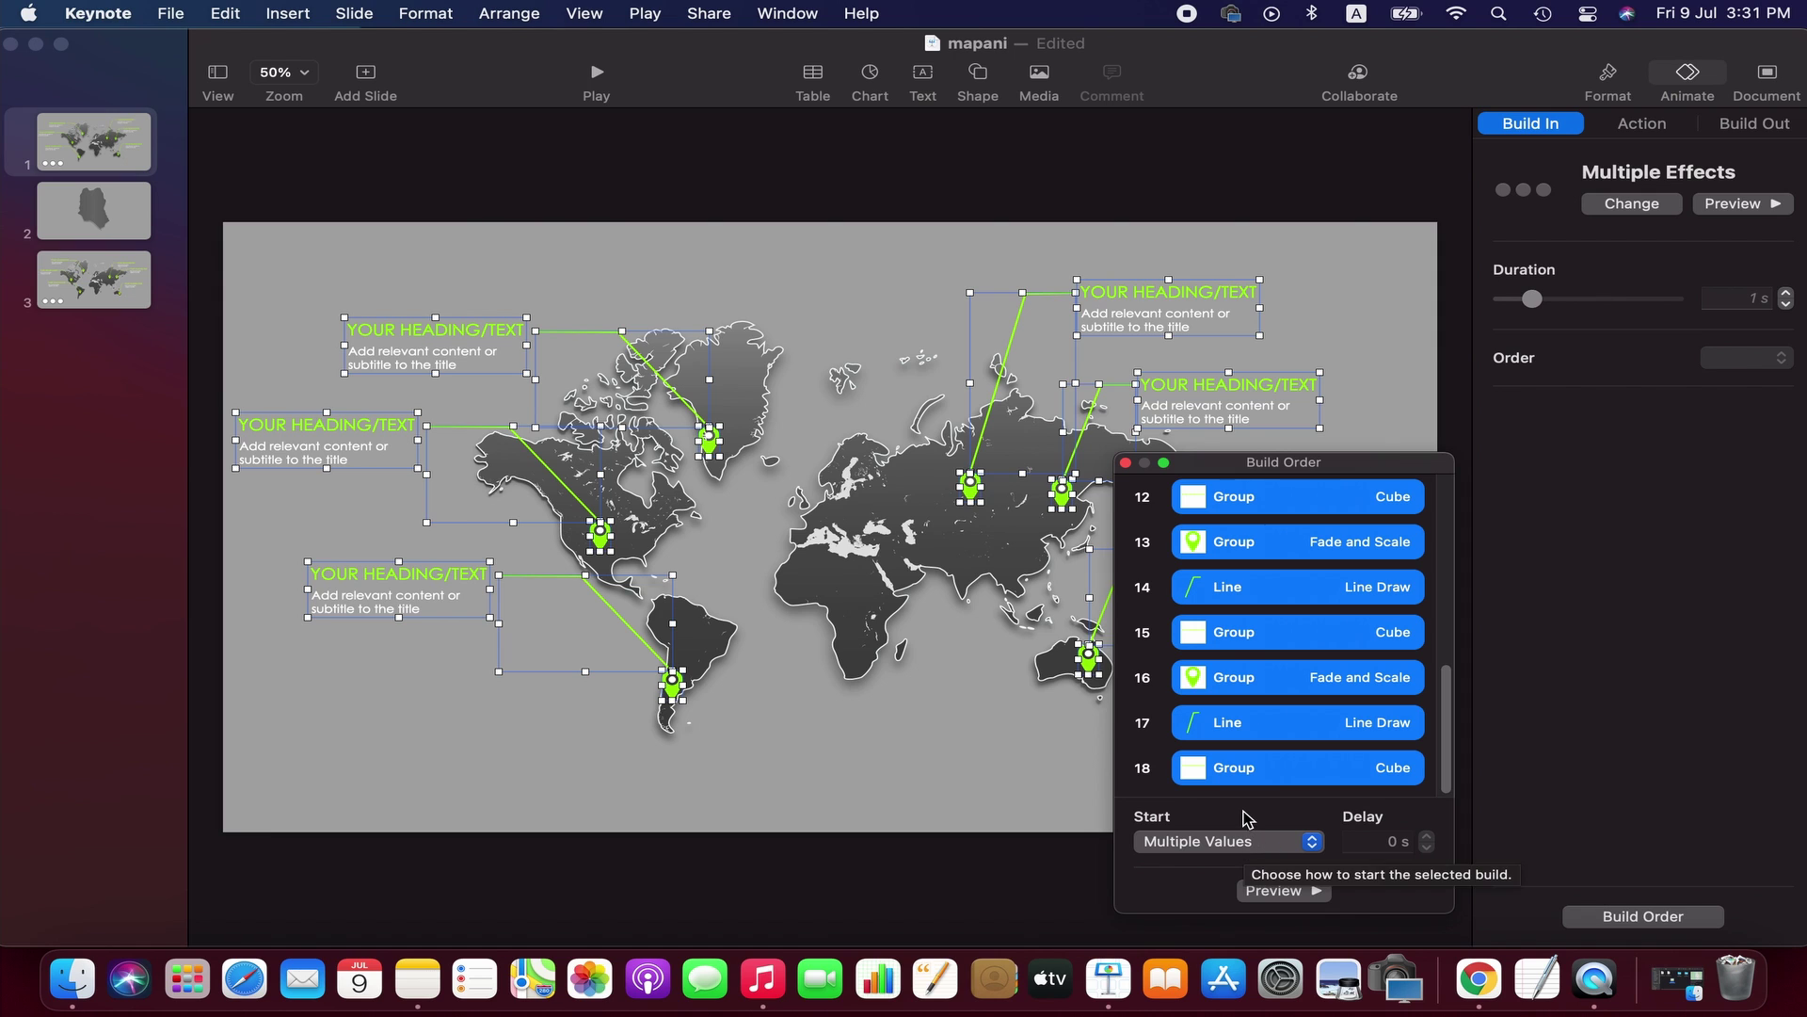
click(1286, 843)
click(1295, 867)
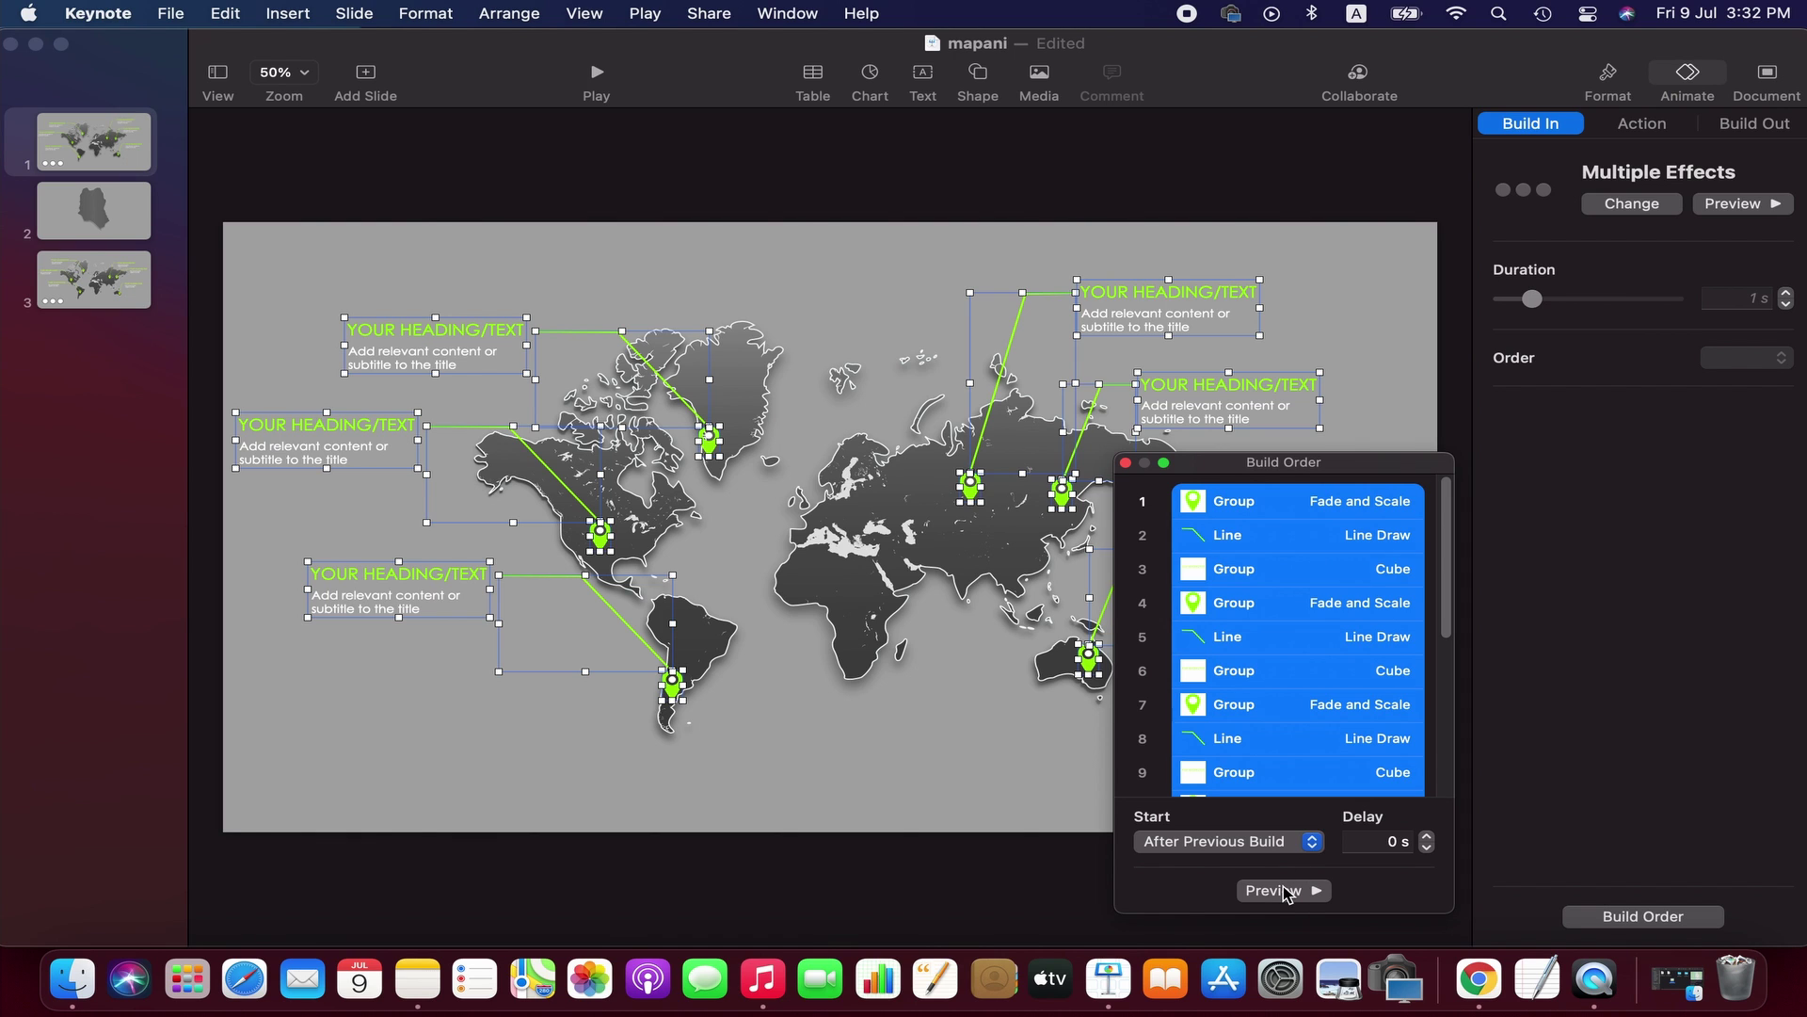
click(1284, 887)
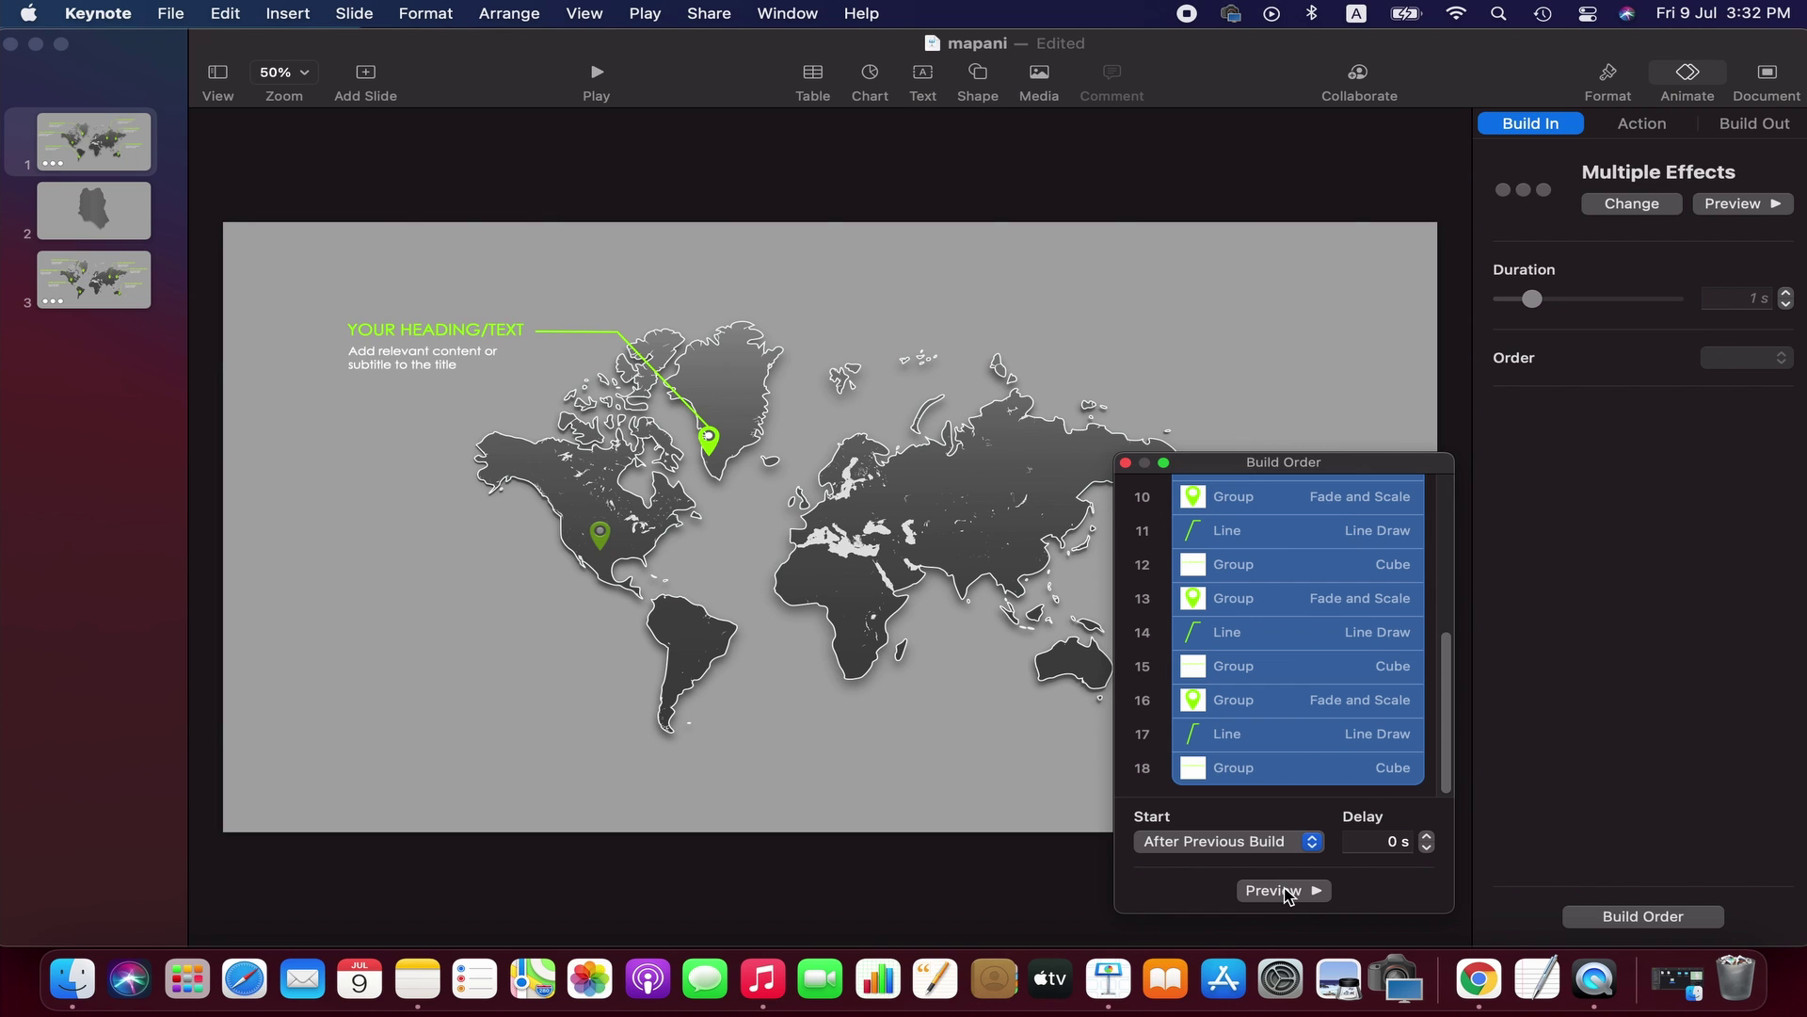
click(1286, 890)
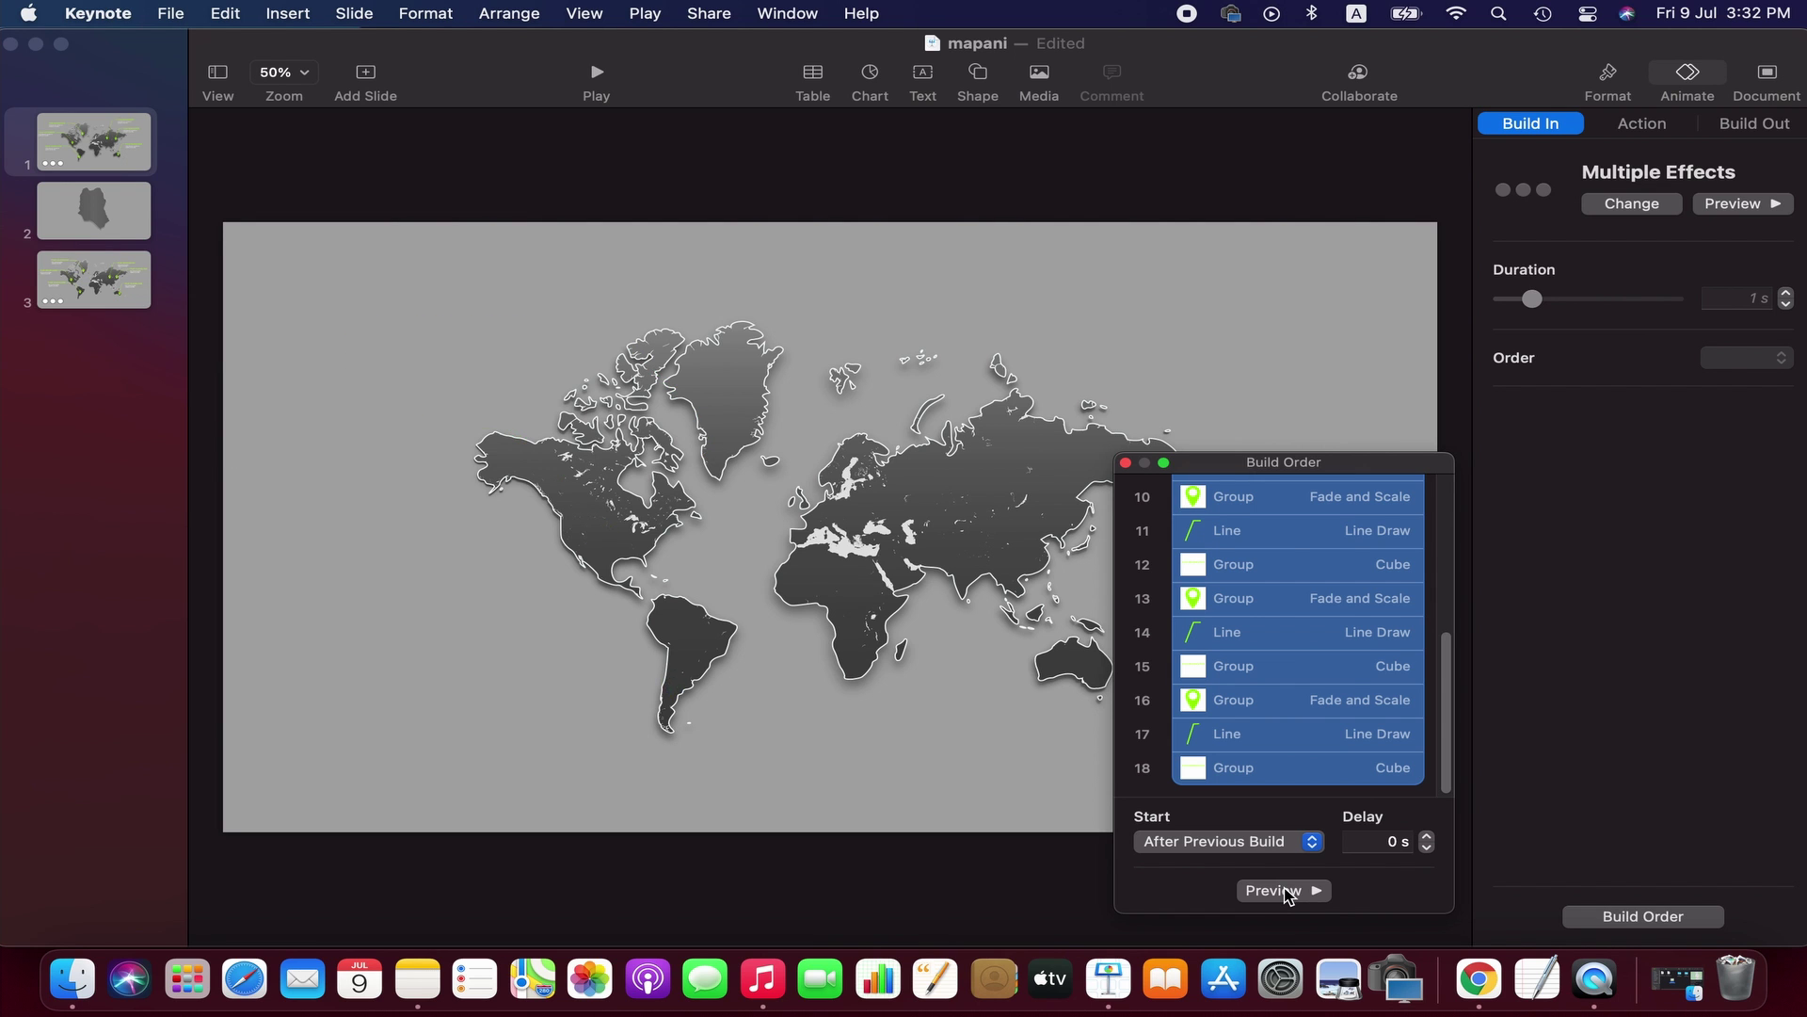